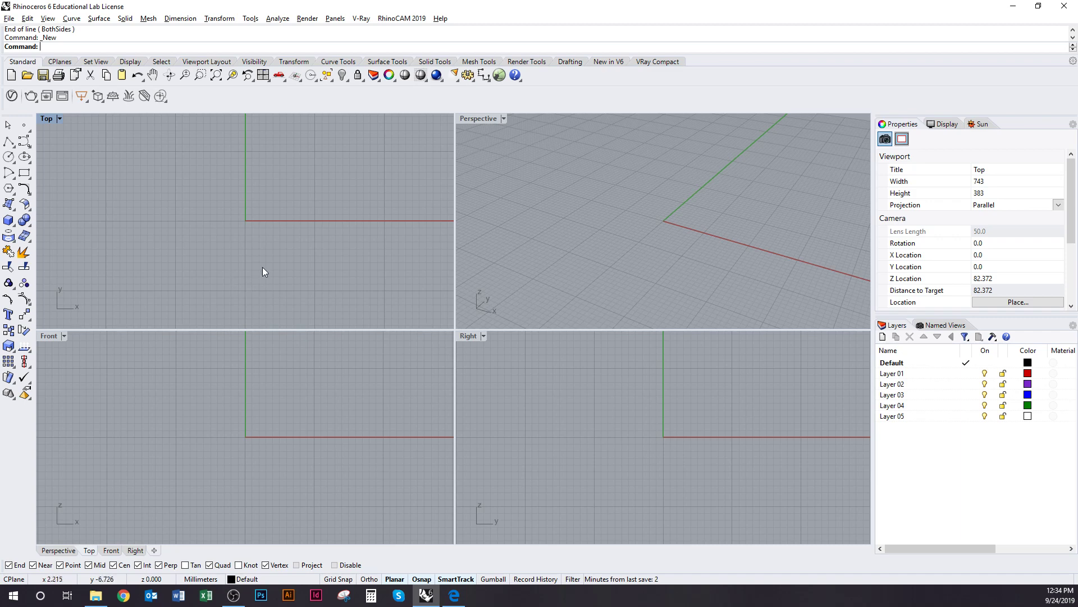
# Step: Maximize the Top viewport and set the model units to feet, dismissing the RhinoCAM units warning
pyautogui.moveTo(274, 232); pyautogui.dragTo(269, 317, button='right')
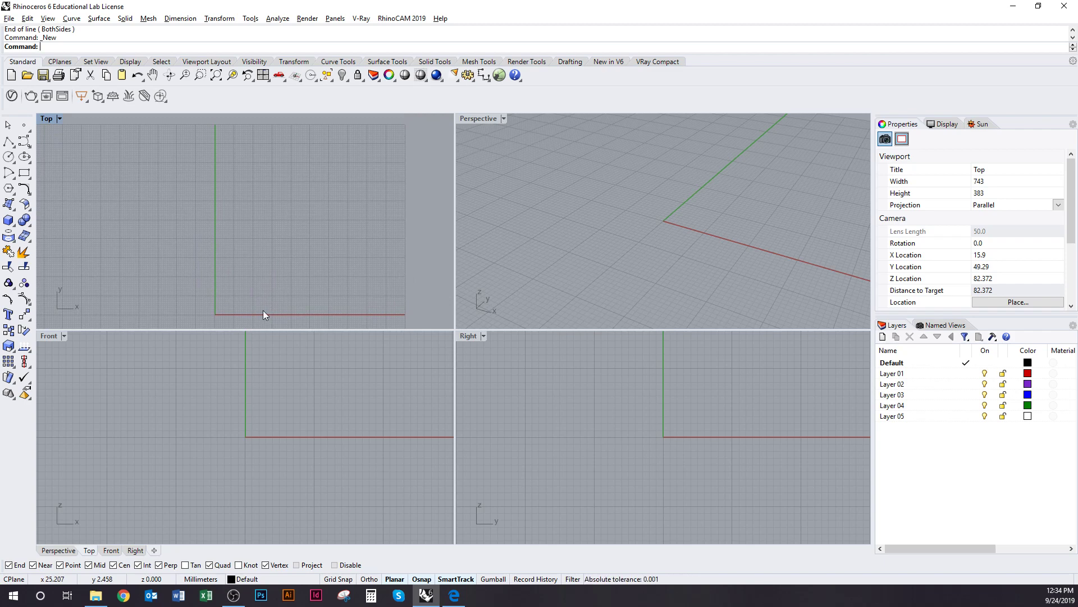
pyautogui.doubleClick(46, 119)
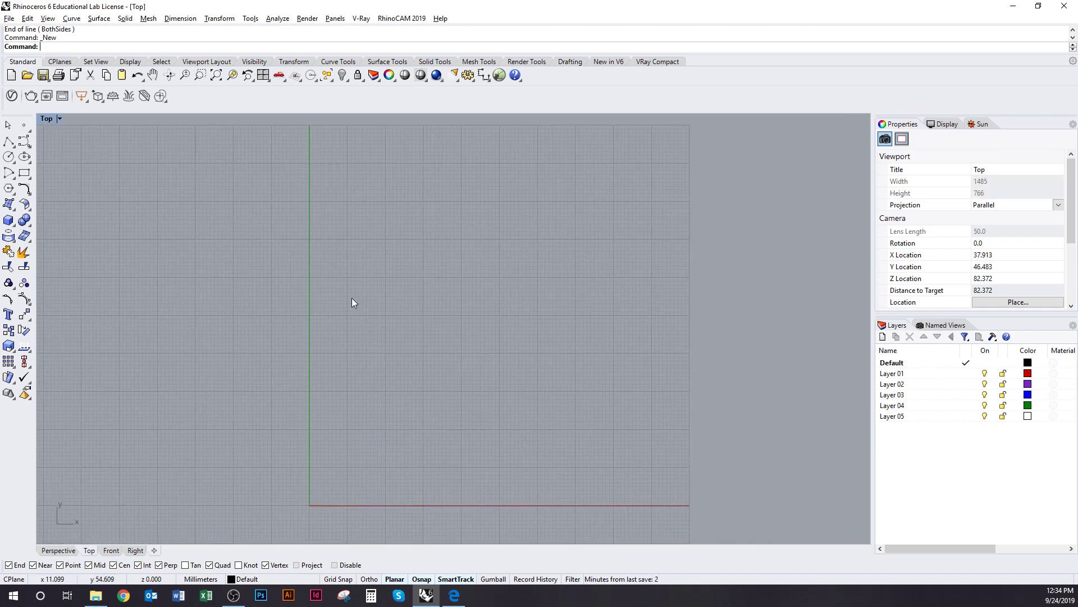
pyautogui.write('units')
pyautogui.press('Return')
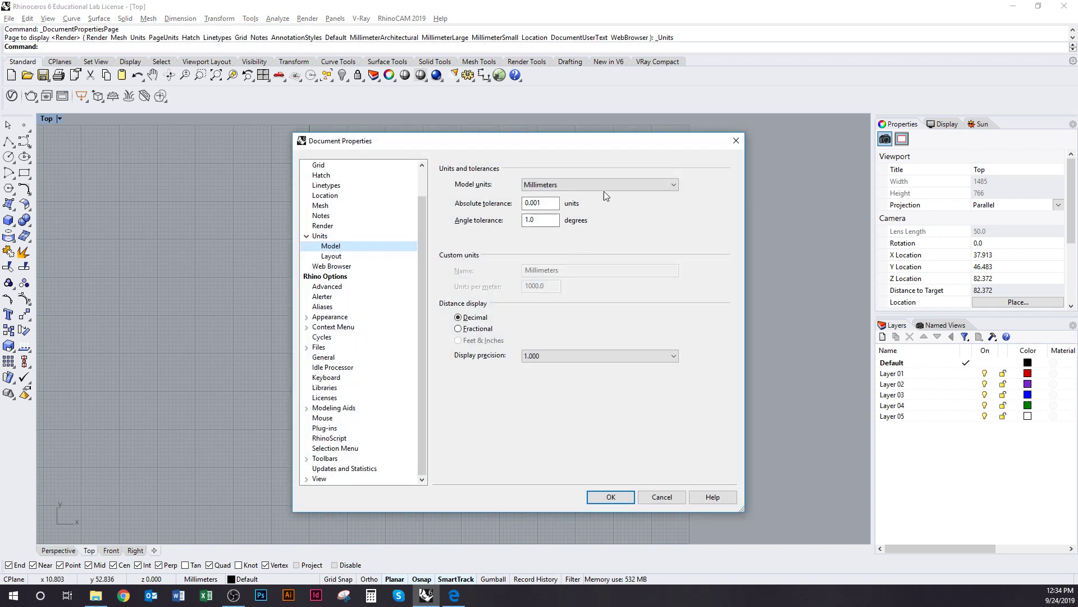
pyautogui.click(604, 186)
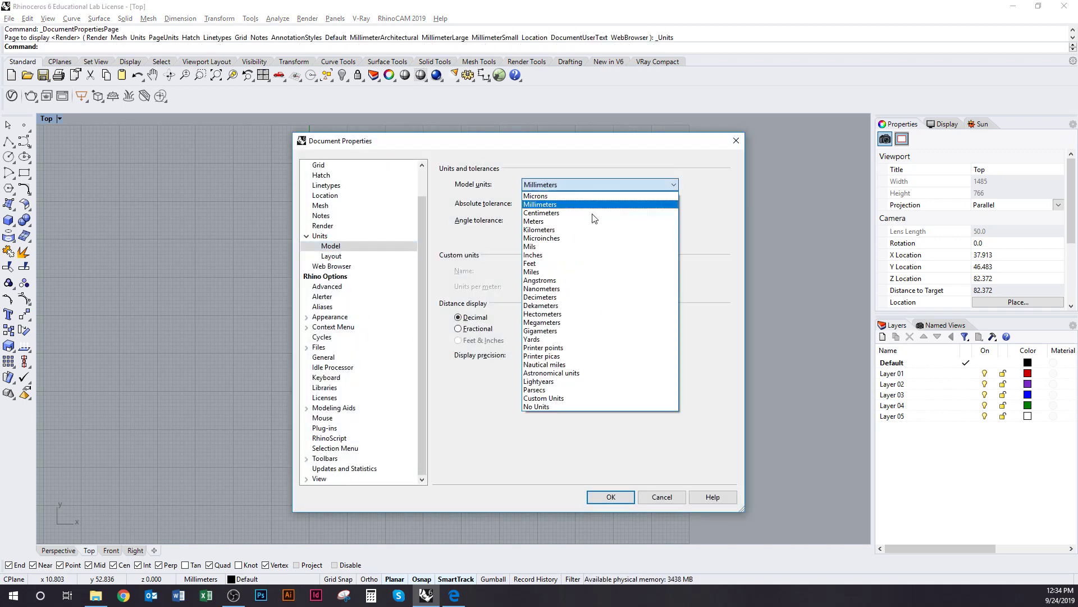
pyautogui.click(578, 264)
pyautogui.click(613, 497)
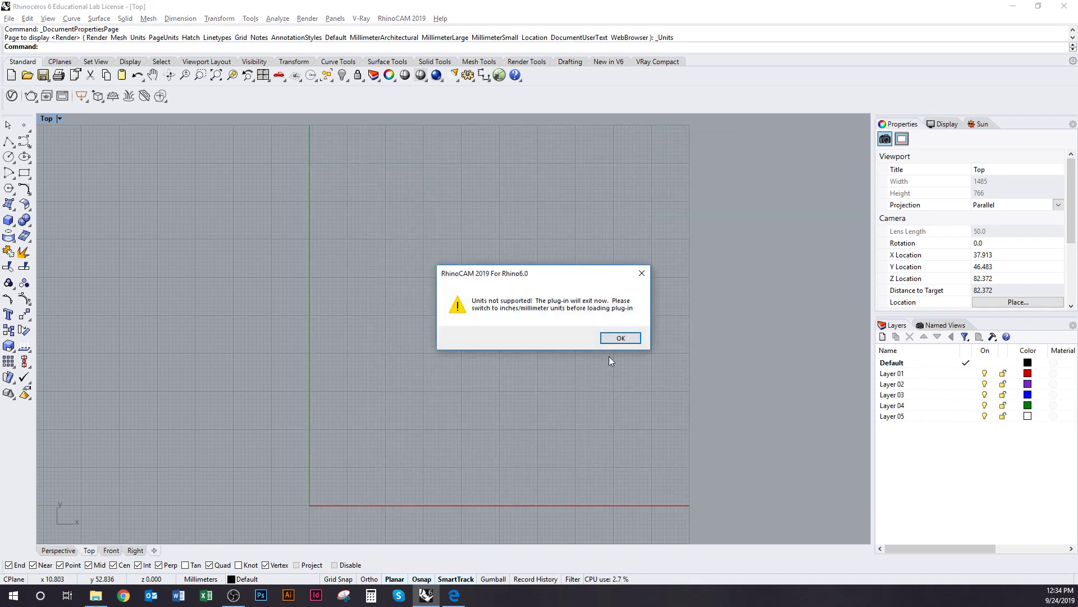
pyautogui.click(620, 337)
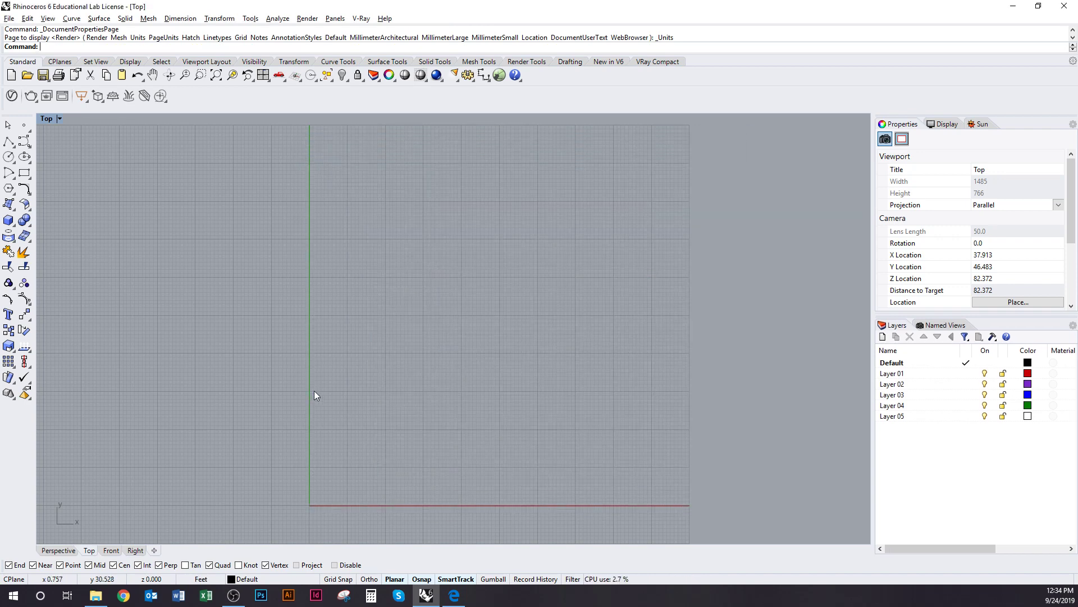
# Step: Turn off the grid display in the Top viewport with the Grid command, keeping the axes shown
pyautogui.moveTo(465, 363)
pyautogui.mouseDown(button='right')
pyautogui.moveTo(465, 352)
pyautogui.moveTo(451, 369)
pyautogui.mouseUp(button='right')
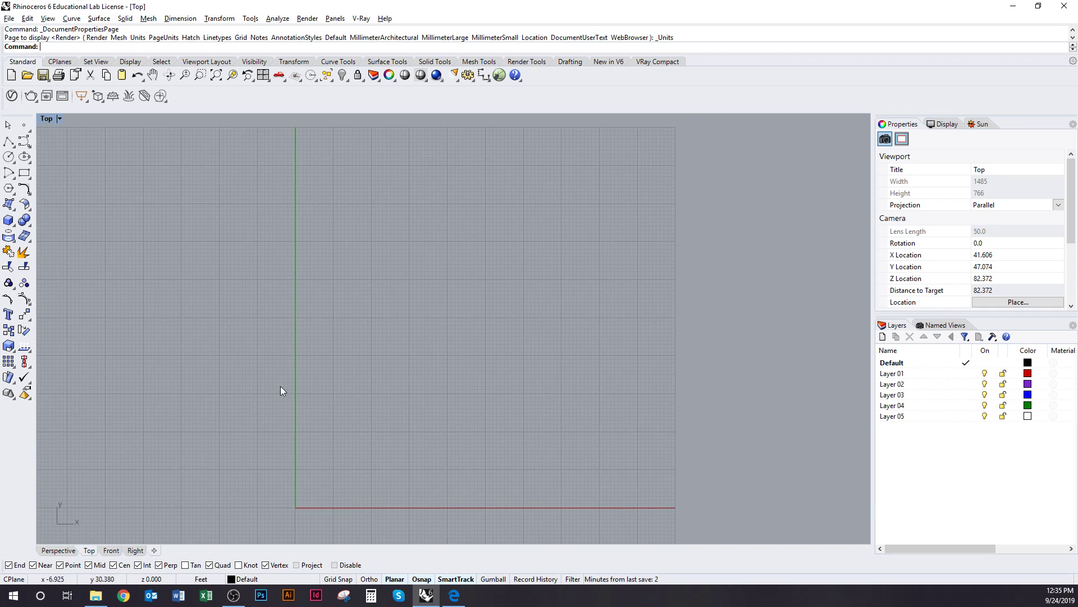
pyautogui.moveTo(365, 421); pyautogui.dragTo(354, 392, button='right')
pyautogui.moveTo(301, 413); pyautogui.dragTo(259, 395, button='right')
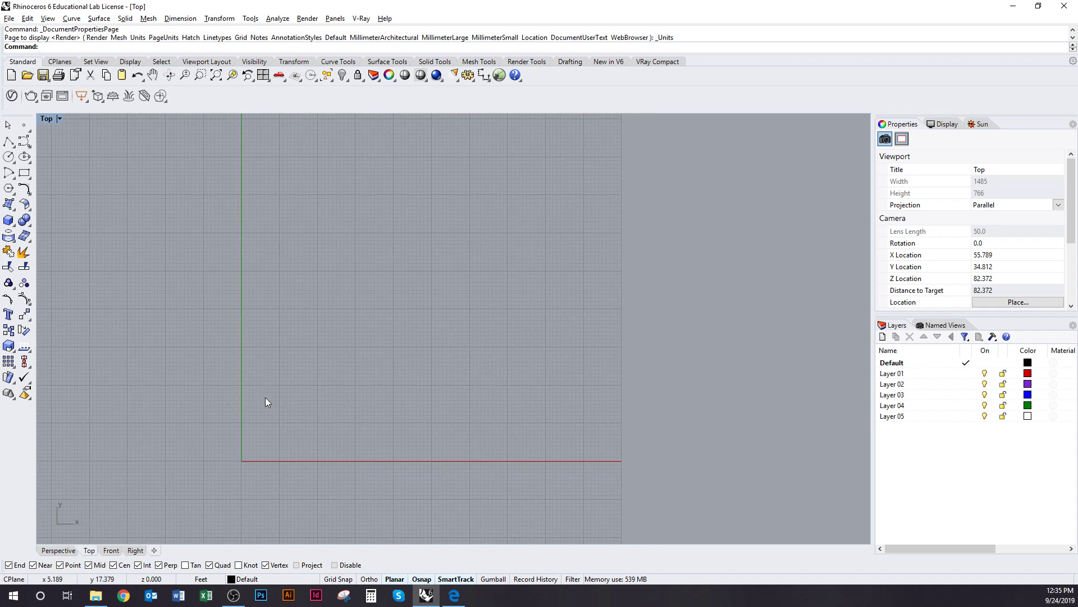
pyautogui.moveTo(364, 393); pyautogui.dragTo(366, 435, button='right')
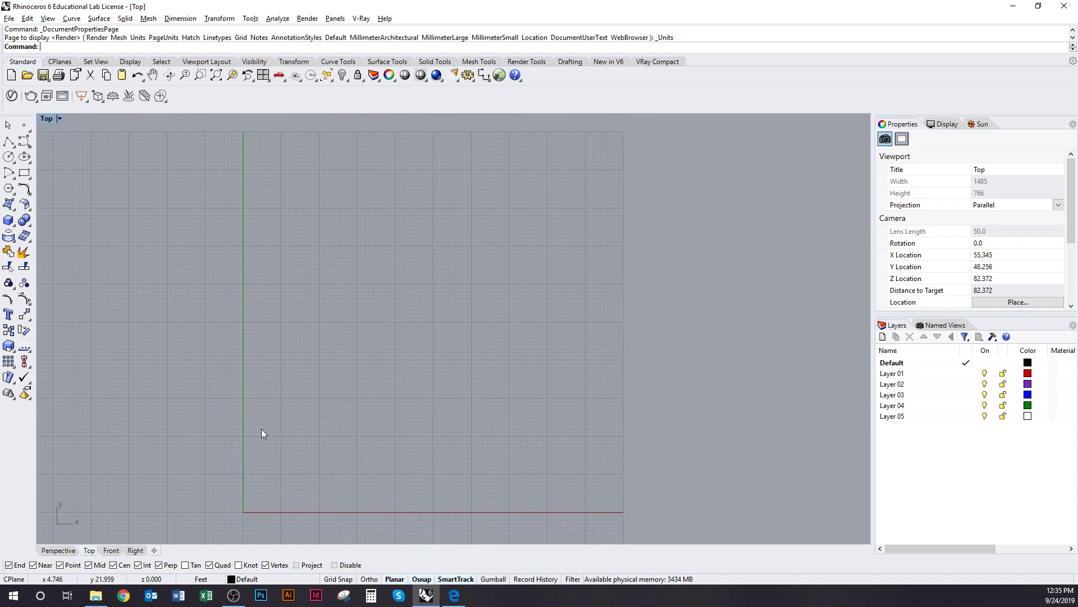
pyautogui.moveTo(378, 453)
pyautogui.mouseDown(button='right')
pyautogui.moveTo(383, 442)
pyautogui.moveTo(373, 463)
pyautogui.mouseUp(button='right')
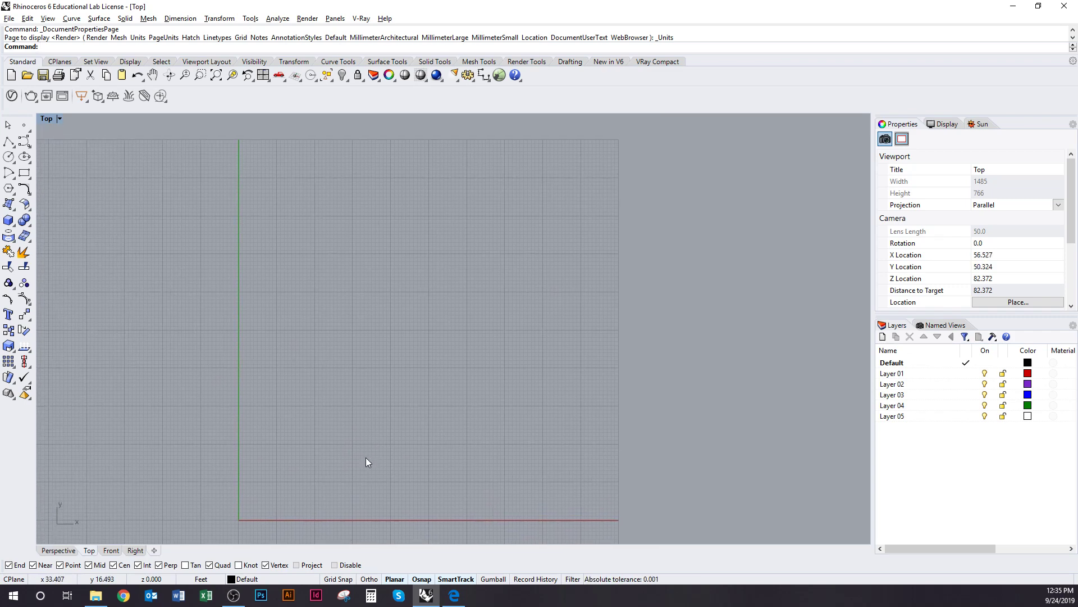
pyautogui.write('Grid')
pyautogui.press('Return')
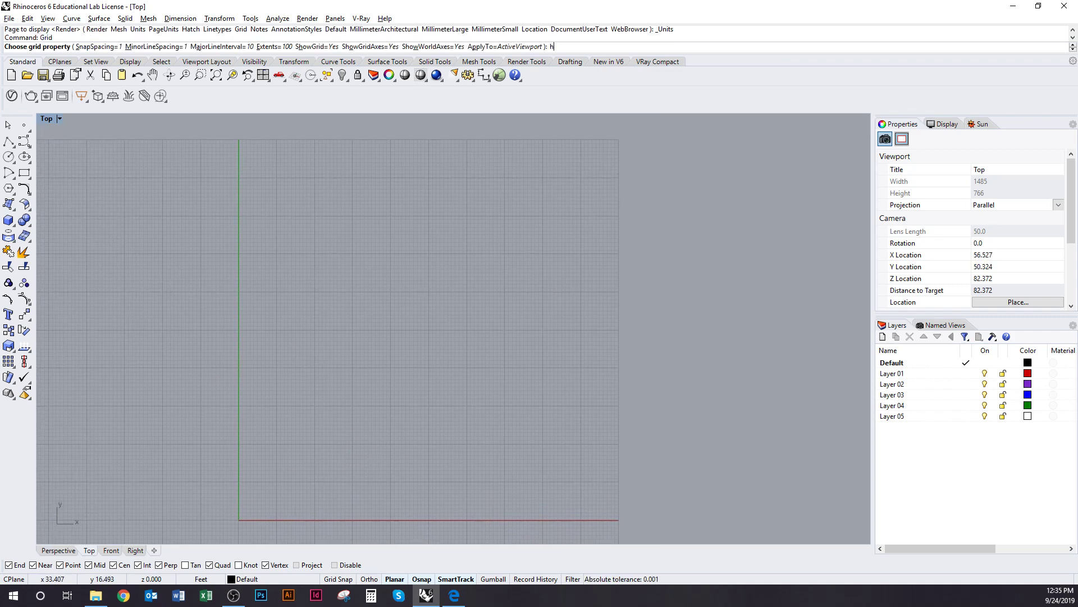
pyautogui.write('h')
pyautogui.press('Return')
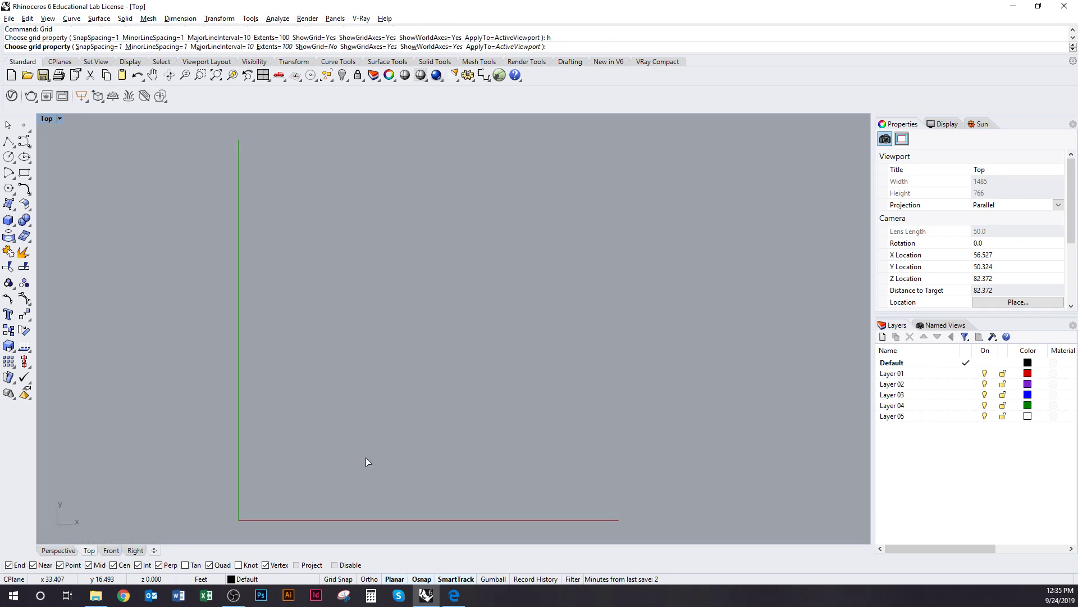
pyautogui.press('Return')
# Step: Rename Layer 01 as "Construction Lines"
pyautogui.moveTo(377, 455); pyautogui.dragTo(380, 409, button='right')
pyautogui.scroll(3, 370, 443)
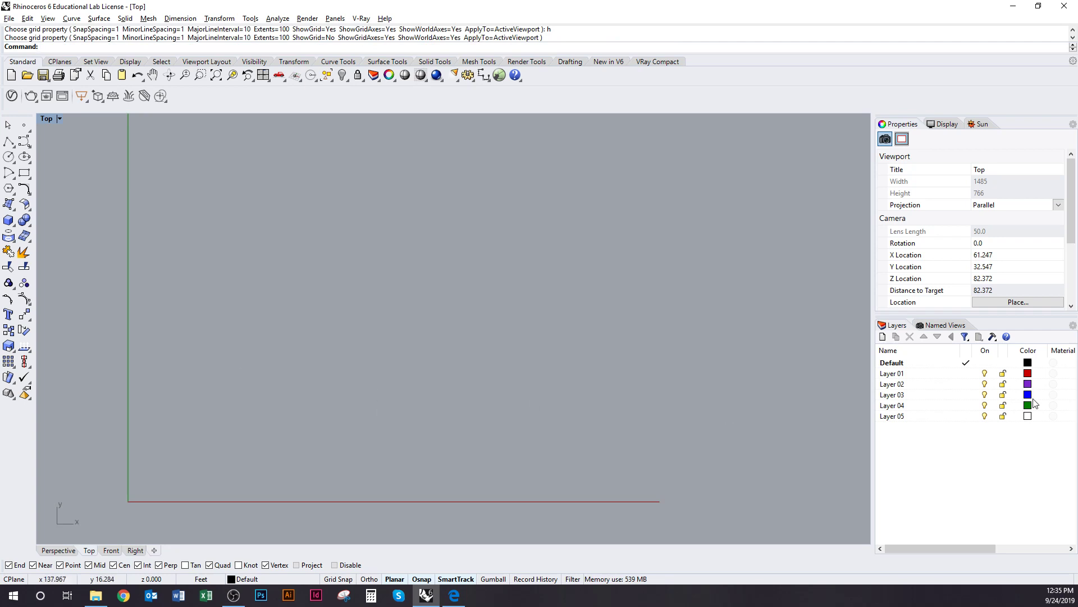
pyautogui.click(934, 385)
pyautogui.click(933, 374)
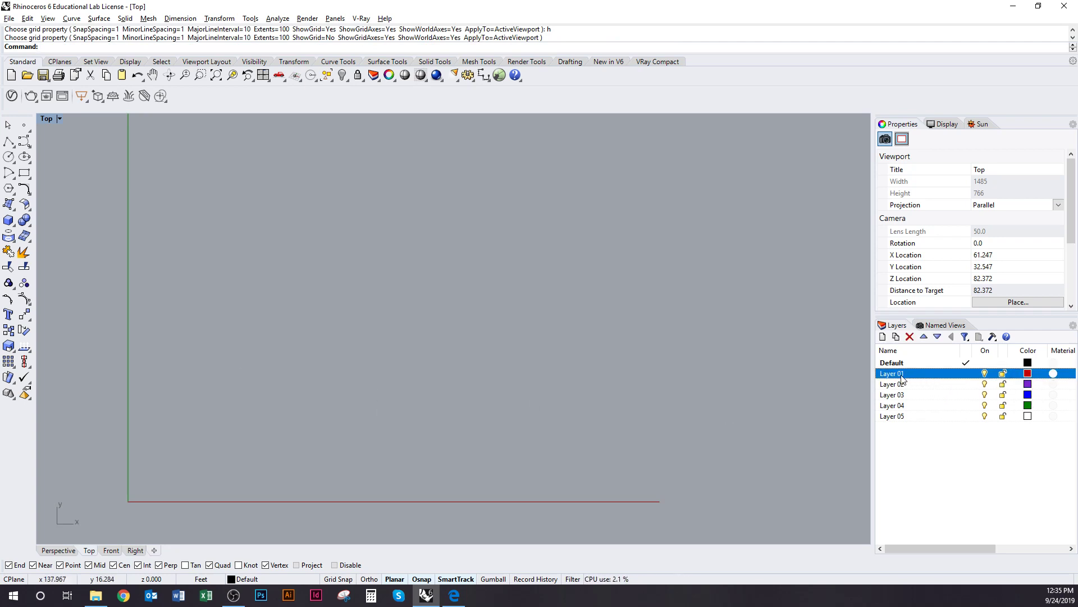
pyautogui.click(902, 375)
pyautogui.write('Construction')
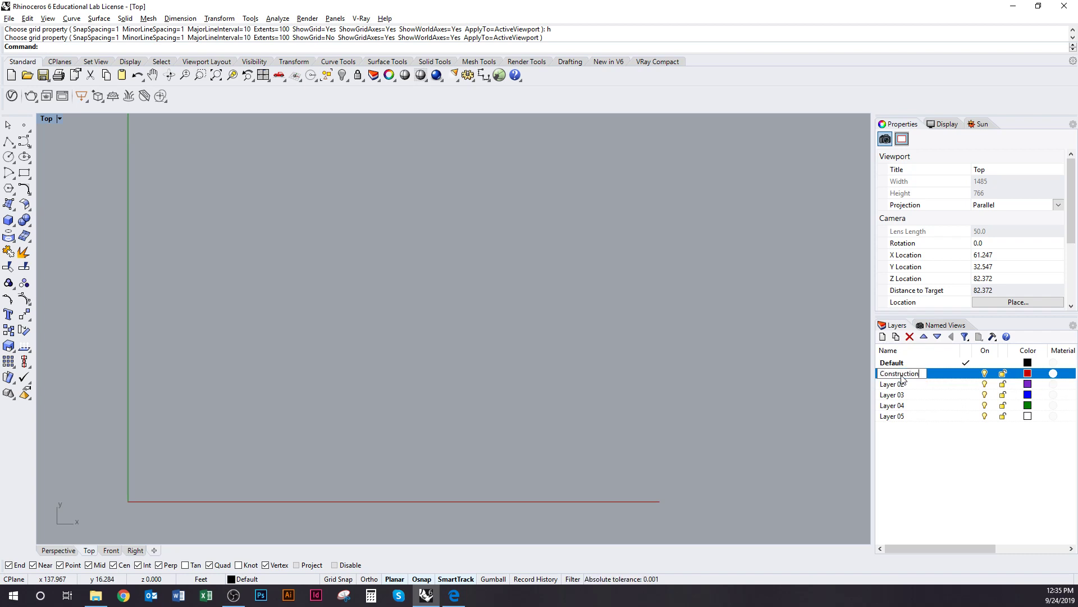
pyautogui.click(831, 415)
pyautogui.click(921, 376)
pyautogui.click(928, 374)
pyautogui.click(927, 375)
pyautogui.click(924, 376)
pyautogui.write('Lines')
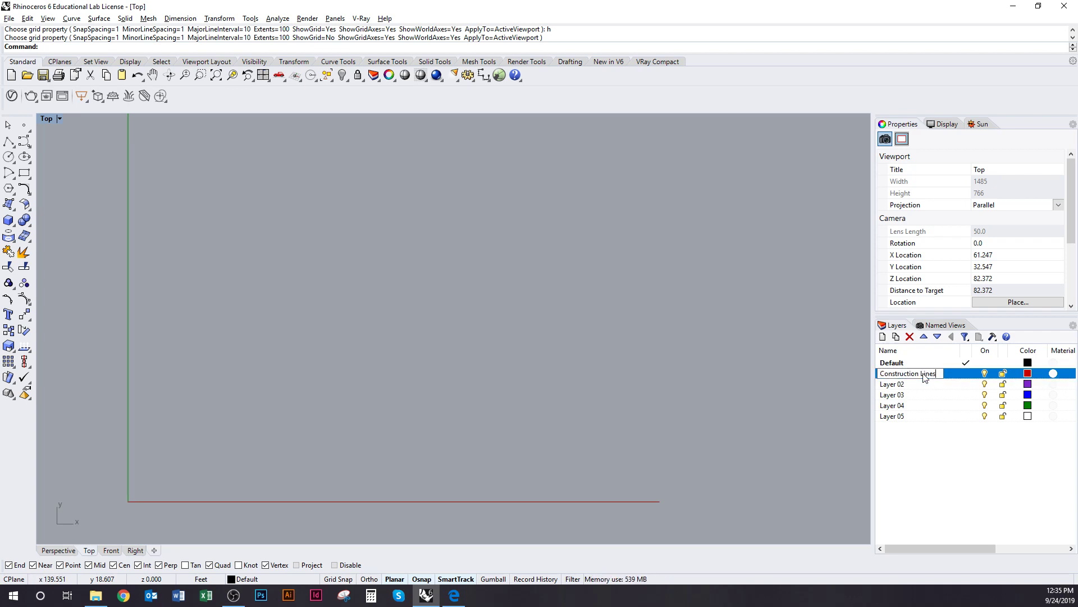
# Step: Rename Layer 02 as "Med" and make it the current layer
pyautogui.click(924, 385)
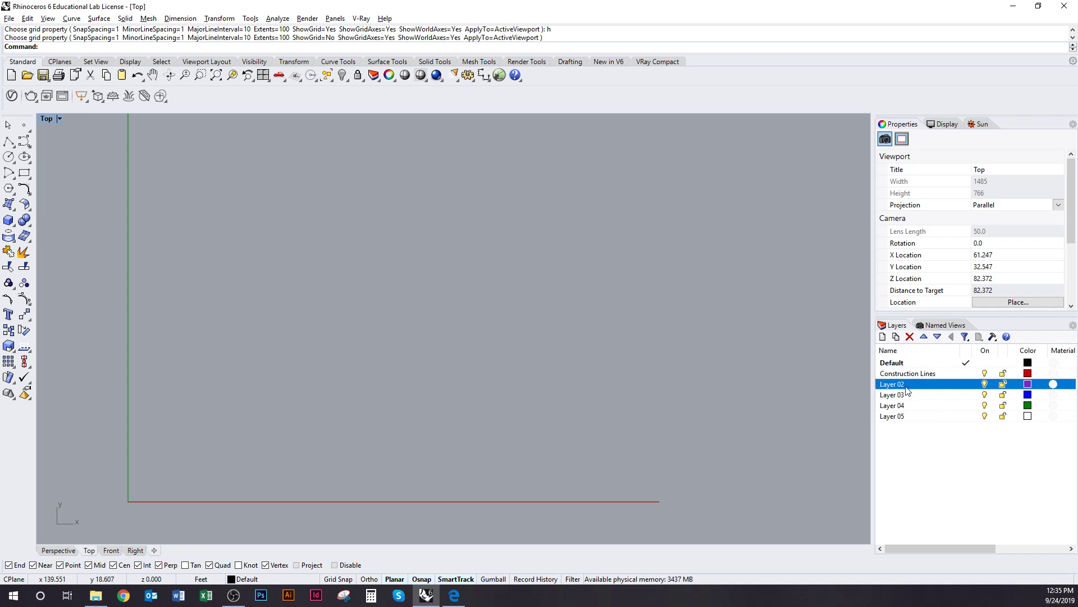
pyautogui.click(905, 386)
pyautogui.write('Med')
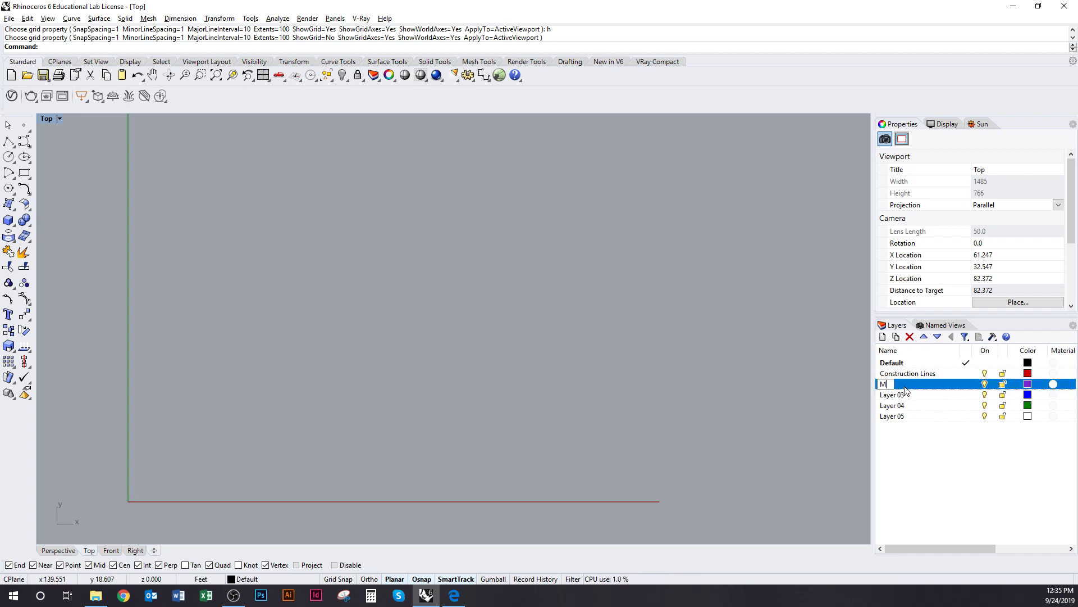
pyautogui.click(966, 385)
# Step: Make Construction Lines the current layer and resize the layer list so the linetype column shows
pyautogui.moveTo(460, 415); pyautogui.dragTo(509, 403, button='right')
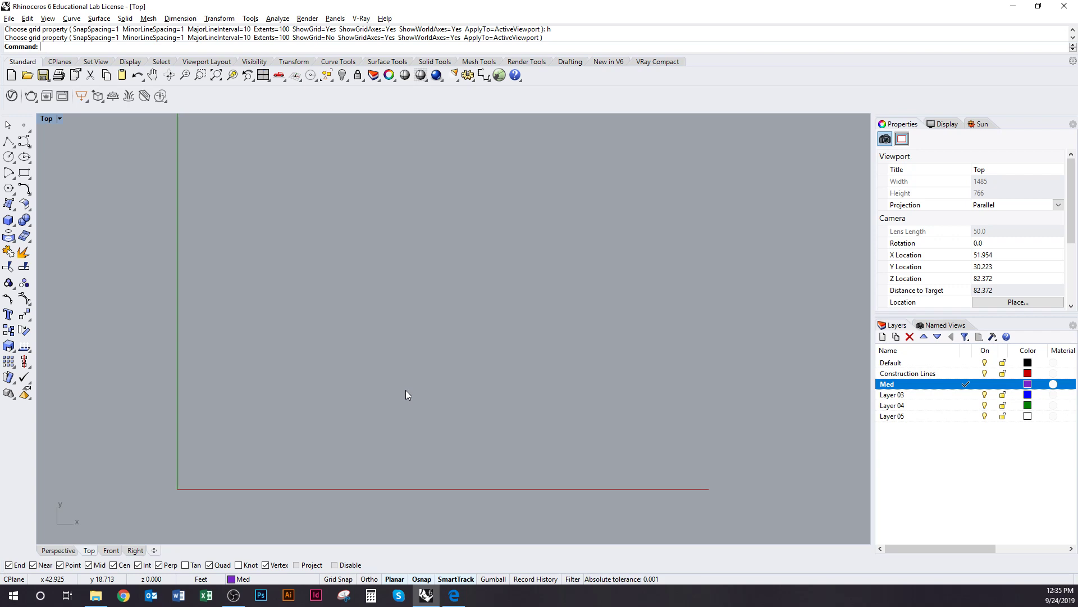
pyautogui.moveTo(417, 394); pyautogui.dragTo(390, 406, button='right')
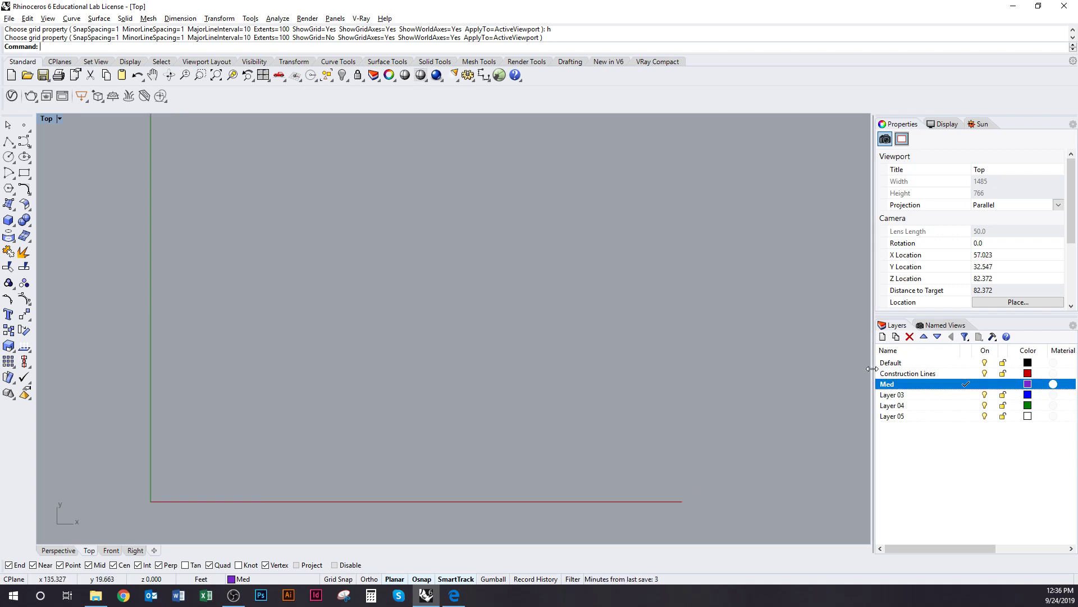
pyautogui.moveTo(873, 376); pyautogui.dragTo(846, 375)
pyautogui.click(938, 373)
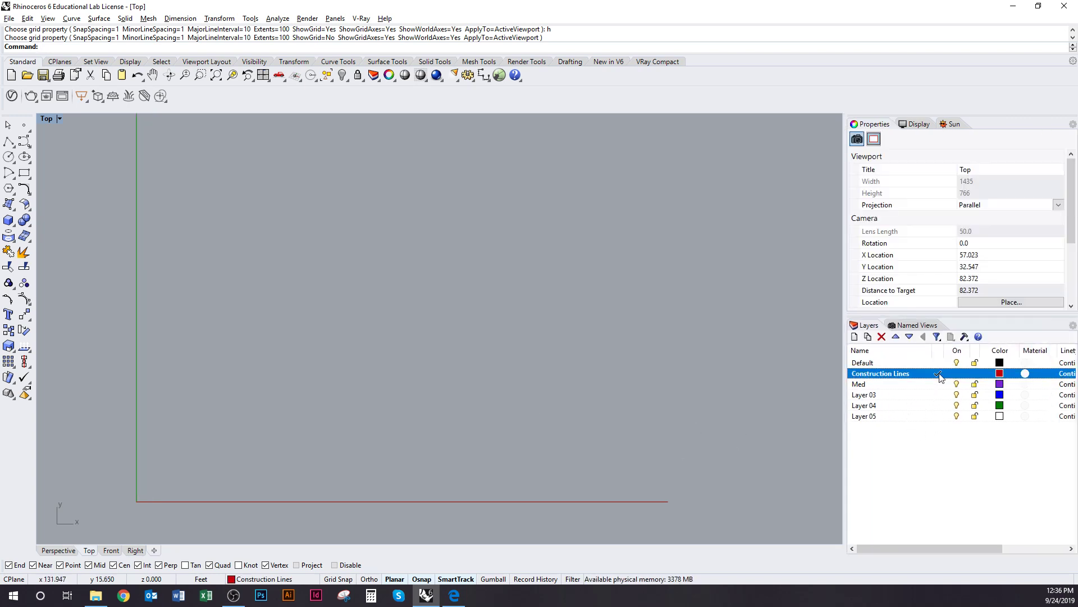
pyautogui.moveTo(933, 351); pyautogui.dragTo(916, 351)
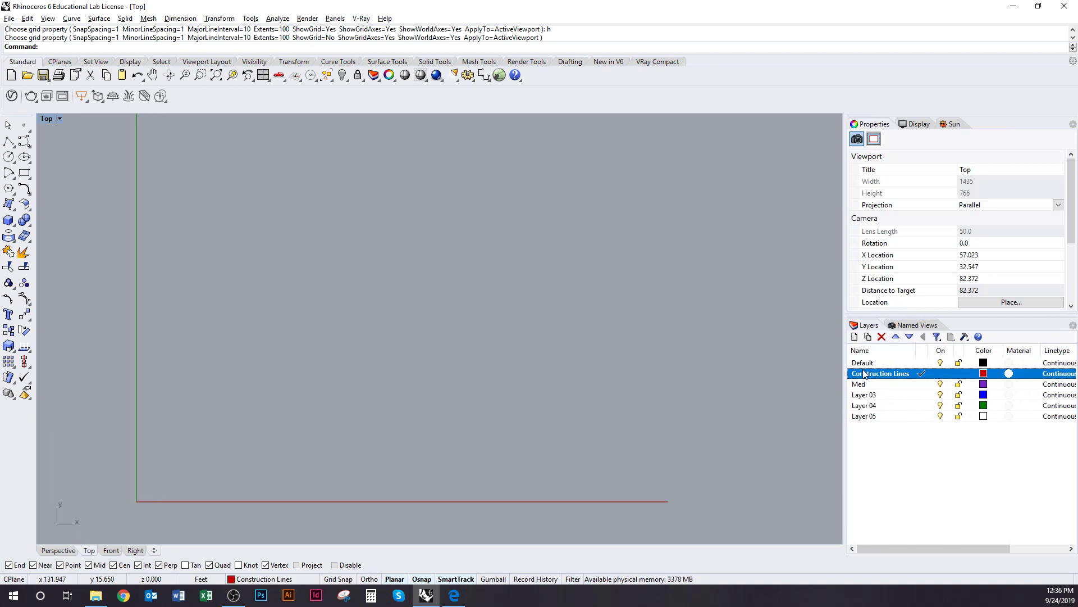
# Step: Begin a flat spiral in the Top viewport with its center at about x 50.6, y 33.5 ft
pyautogui.moveTo(611, 414); pyautogui.dragTo(629, 412, button='right')
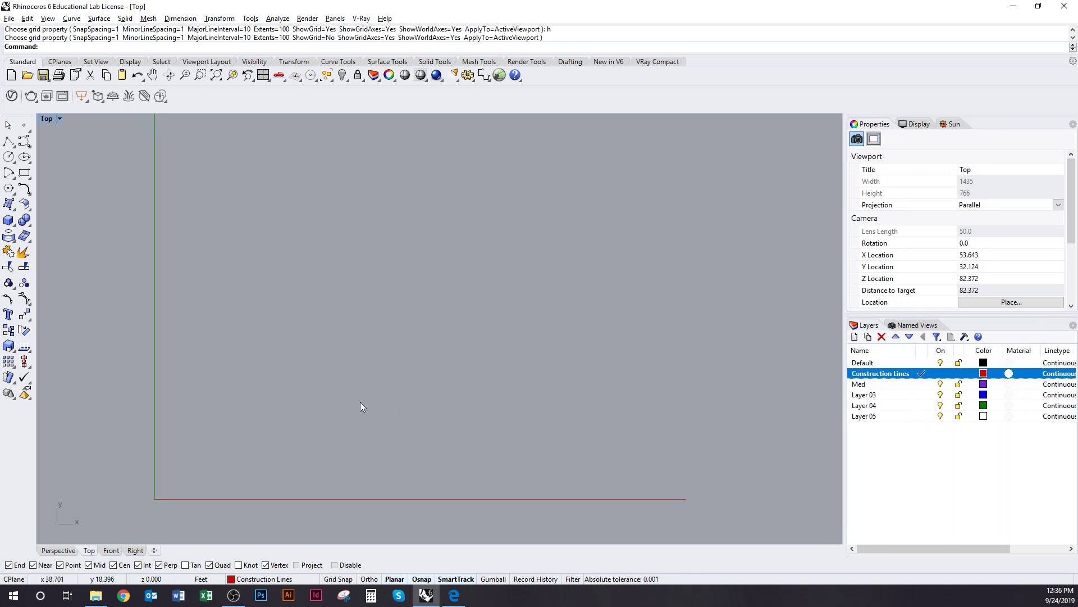
pyautogui.write('Spiral')
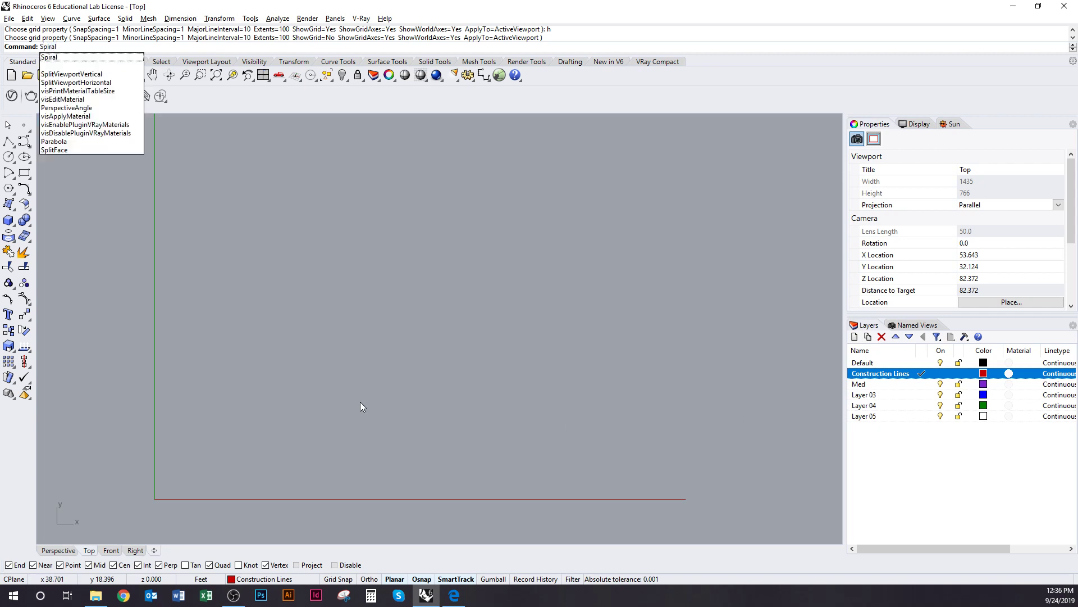
pyautogui.press('Return')
pyautogui.moveTo(358, 411); pyautogui.dragTo(329, 378, button='right')
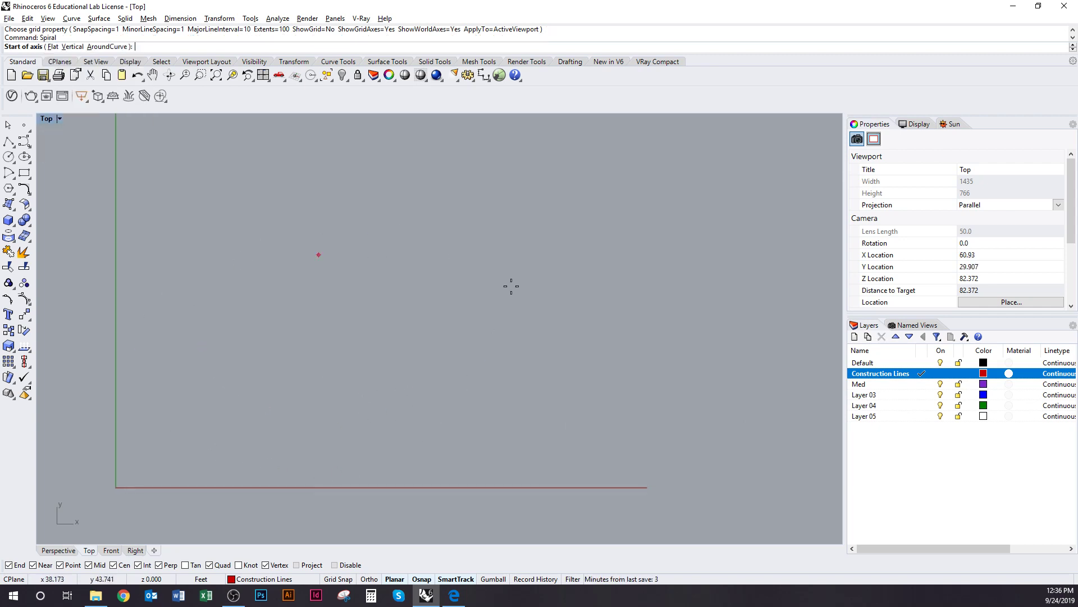
pyautogui.click(53, 46)
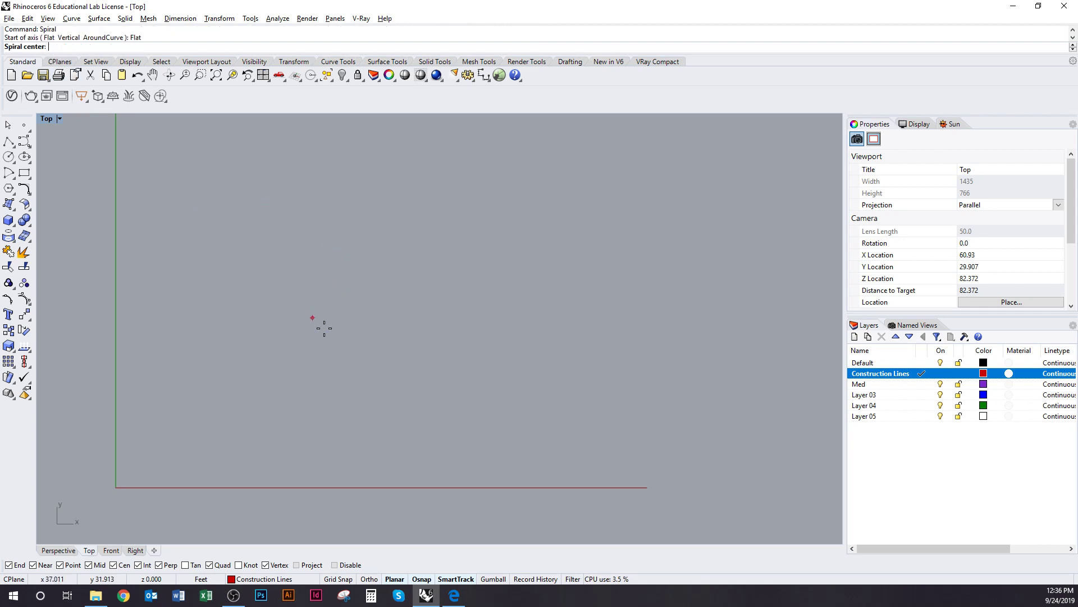
pyautogui.click(385, 309)
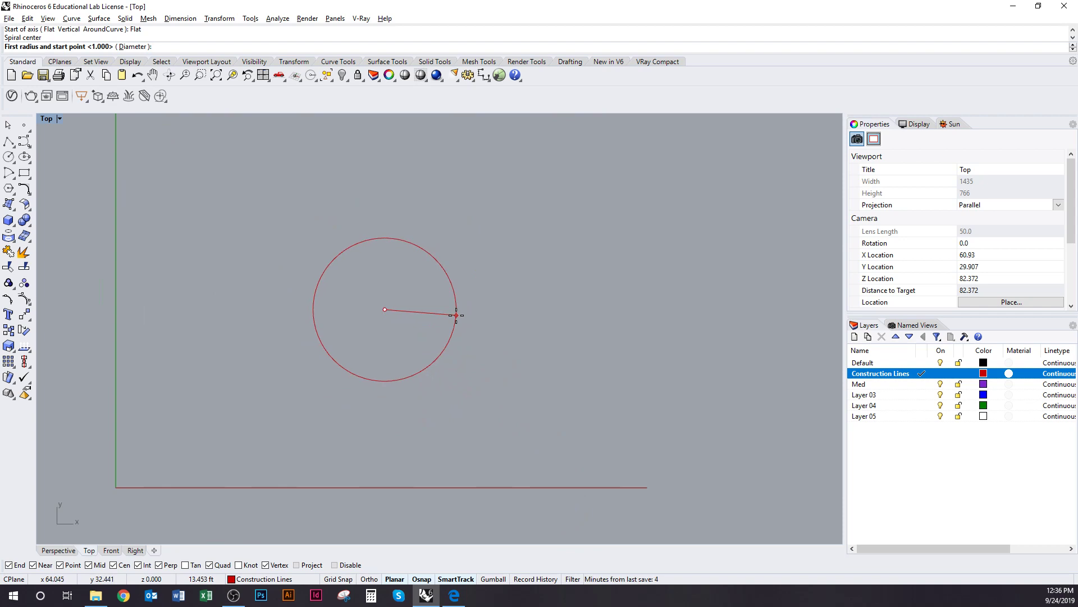
# Step: Set the spiral's first radius to 3 ft with its start point horizontally in line with the center using Ortho
pyautogui.write('3')
pyautogui.press('Return')
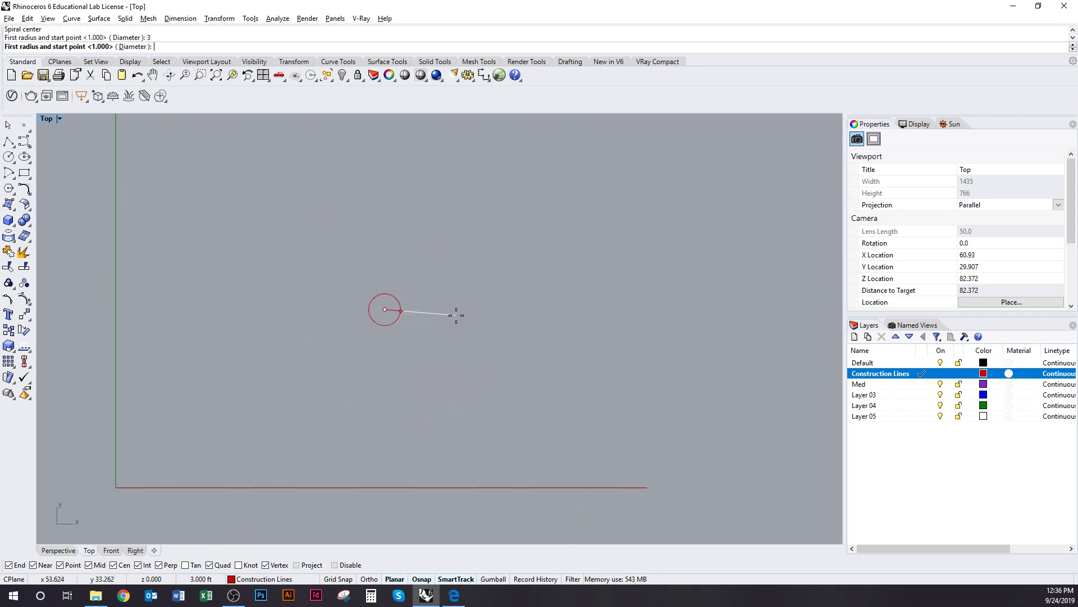
pyautogui.press('F8')
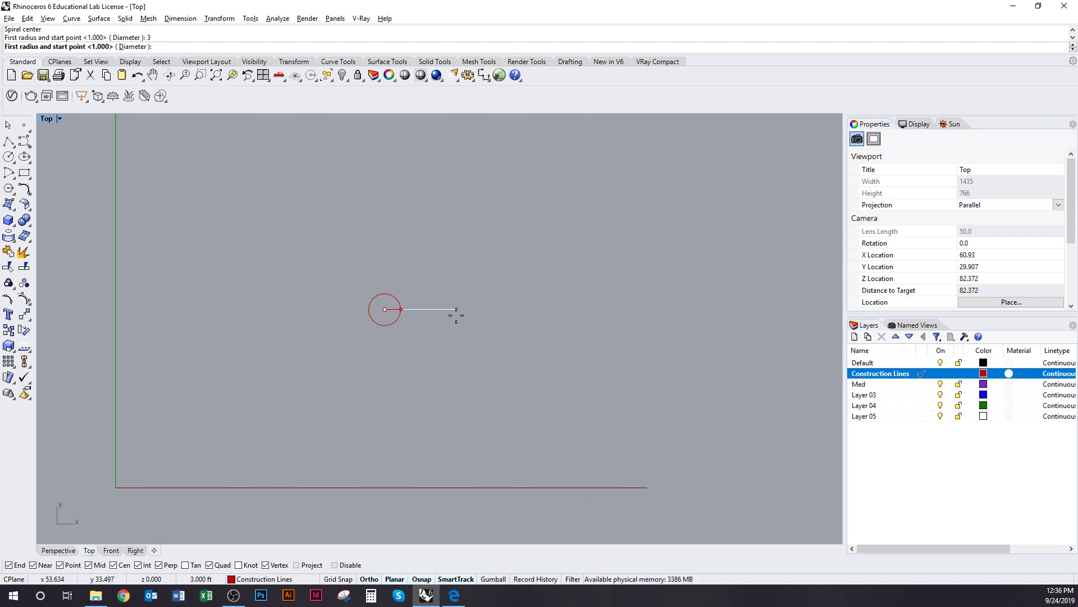
pyautogui.click(506, 294)
pyautogui.press('F8')
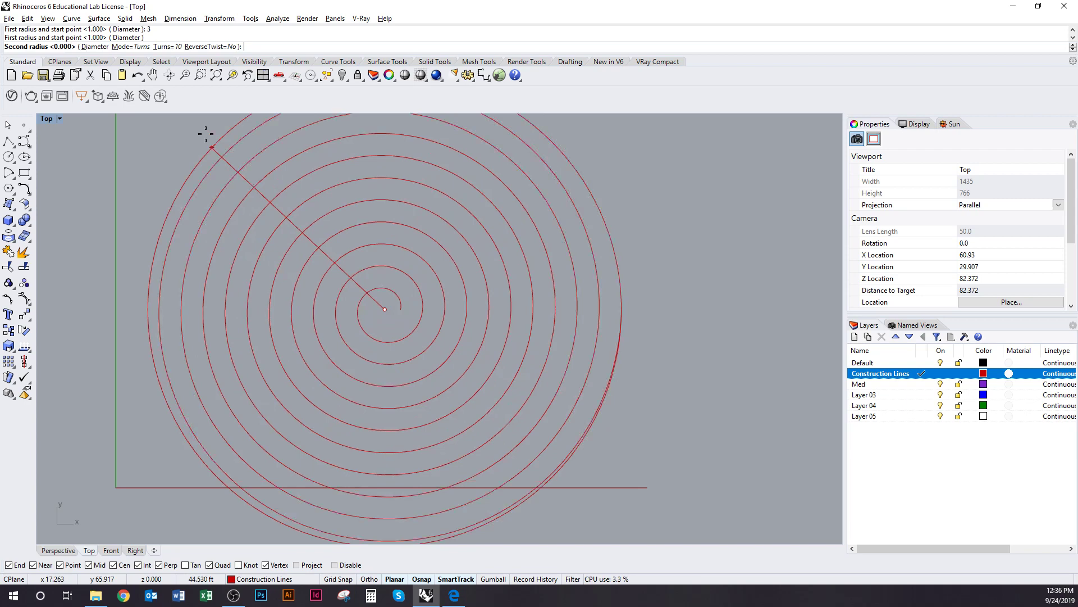
# Step: Finish the flat spiral with one turn and a second radius of 12 ft
pyautogui.click(167, 46)
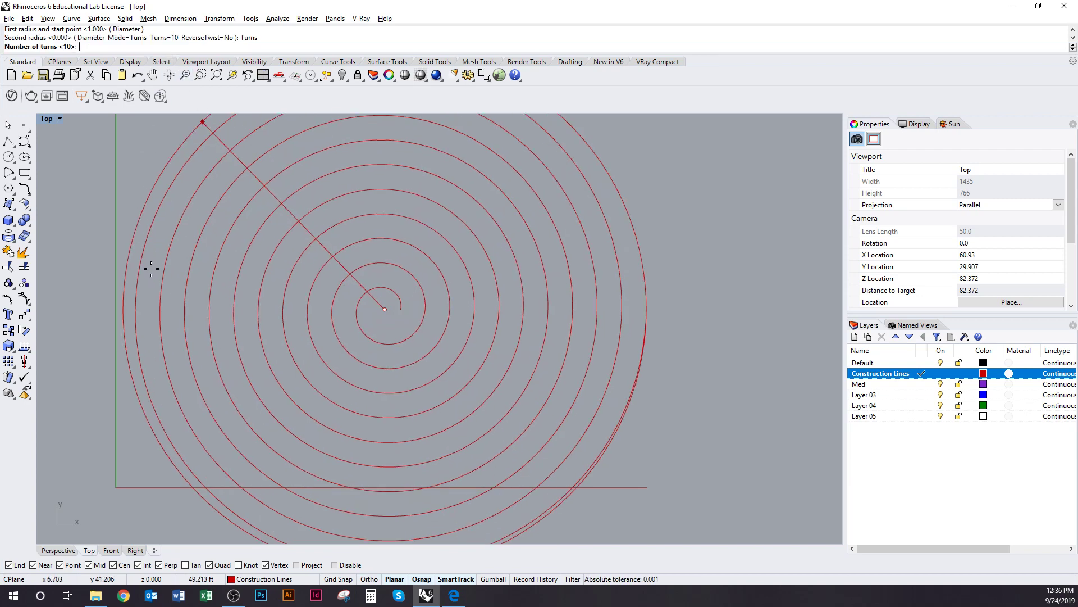
pyautogui.write('1')
pyautogui.press('Return')
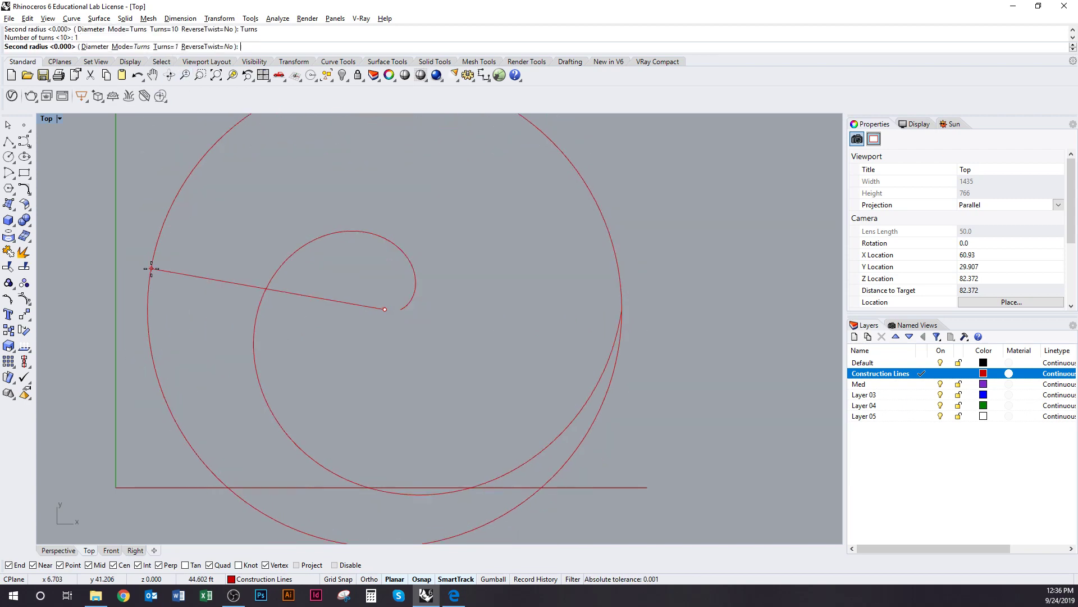
pyautogui.press('F8')
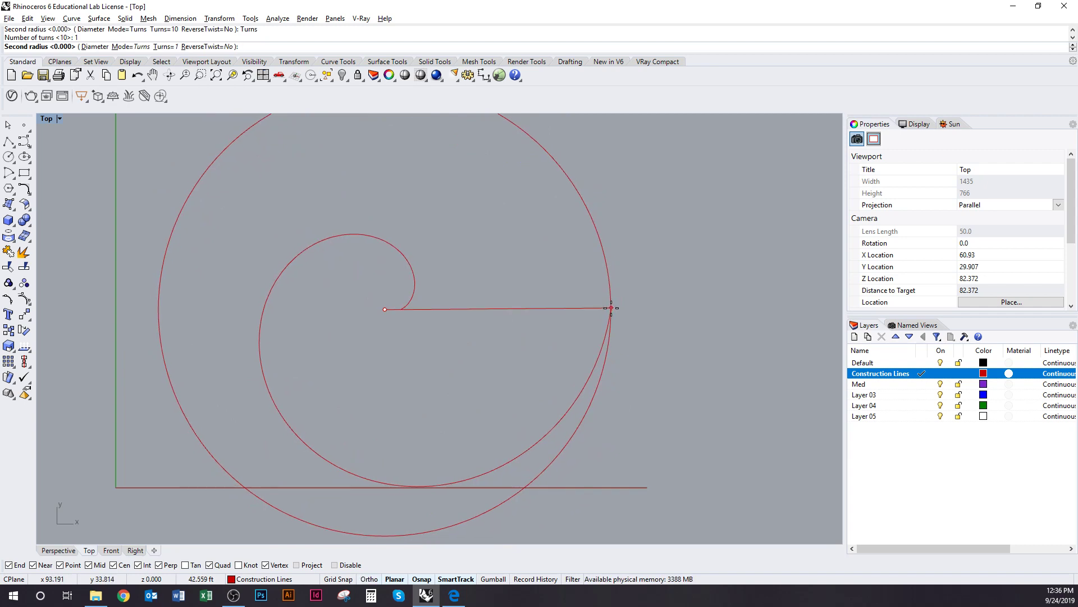
pyautogui.write('14')
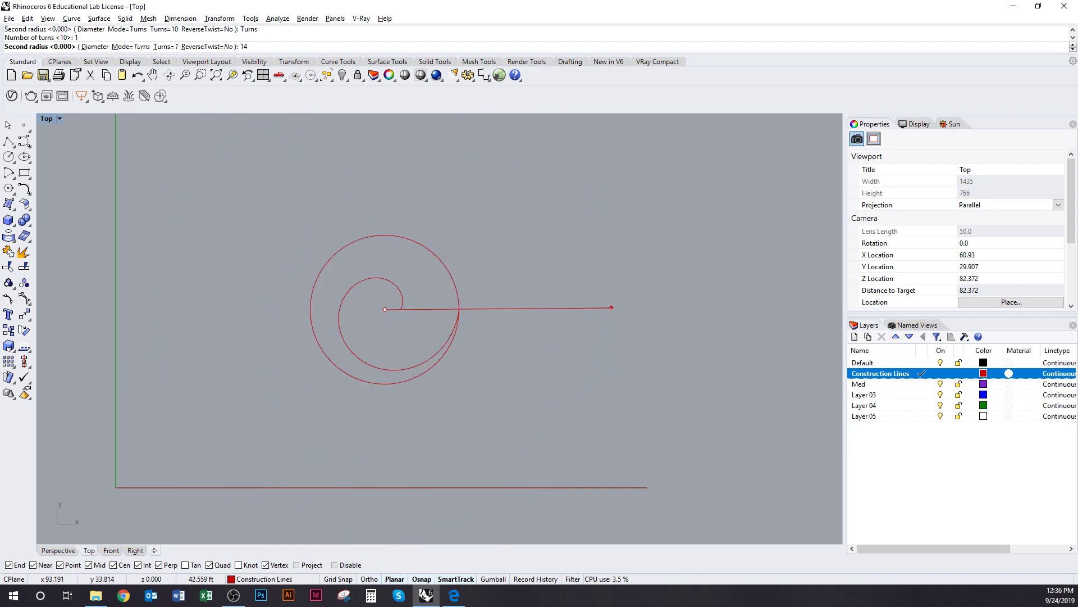
pyautogui.press('BackSpace')
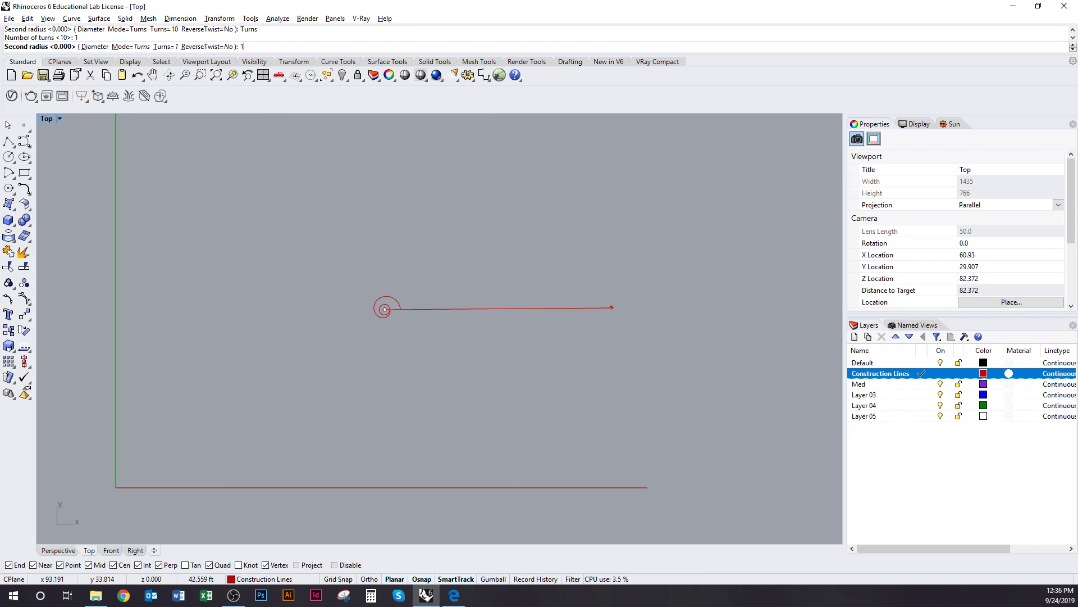
pyautogui.write('2')
pyautogui.press('Return')
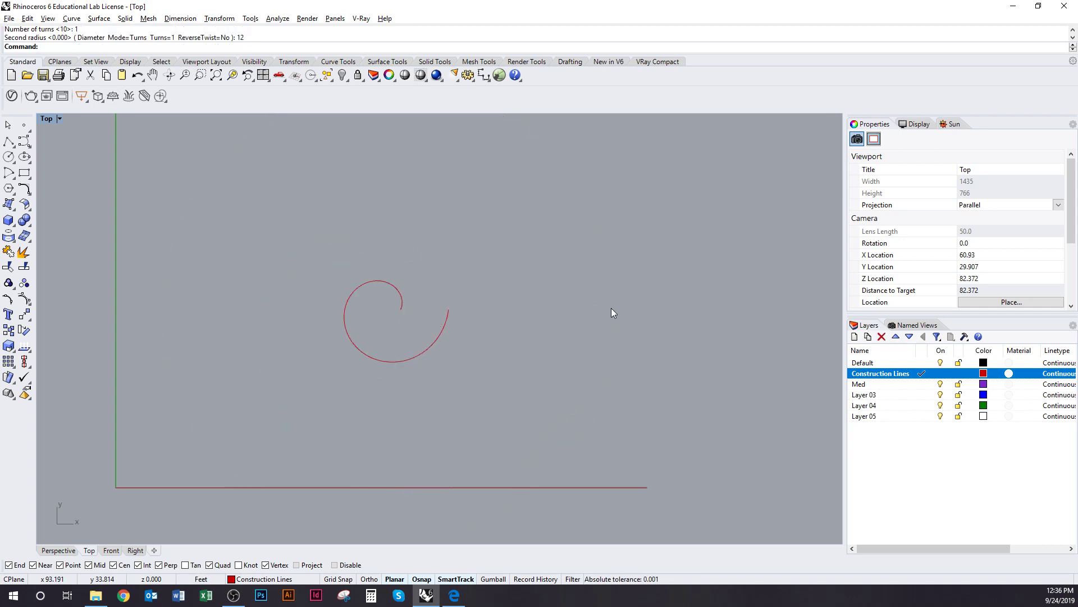
# Step: Examine the finished spiral up close, checking its overall shape and its two open ends
pyautogui.scroll(5, 396, 292)
pyautogui.scroll(-4, 434, 316)
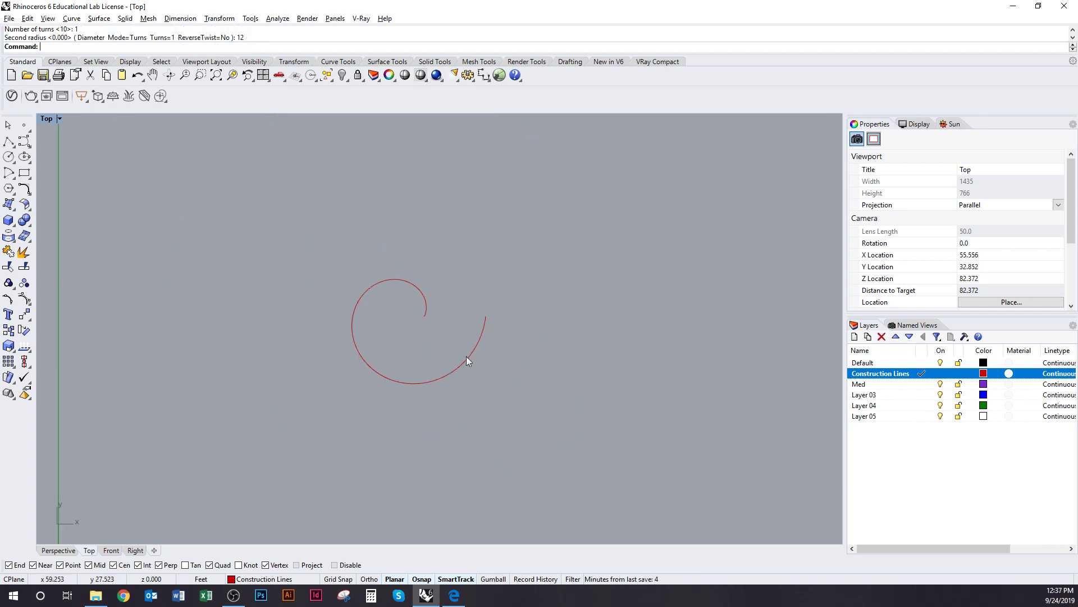
pyautogui.click(466, 356)
pyautogui.scroll(-2, 450, 308)
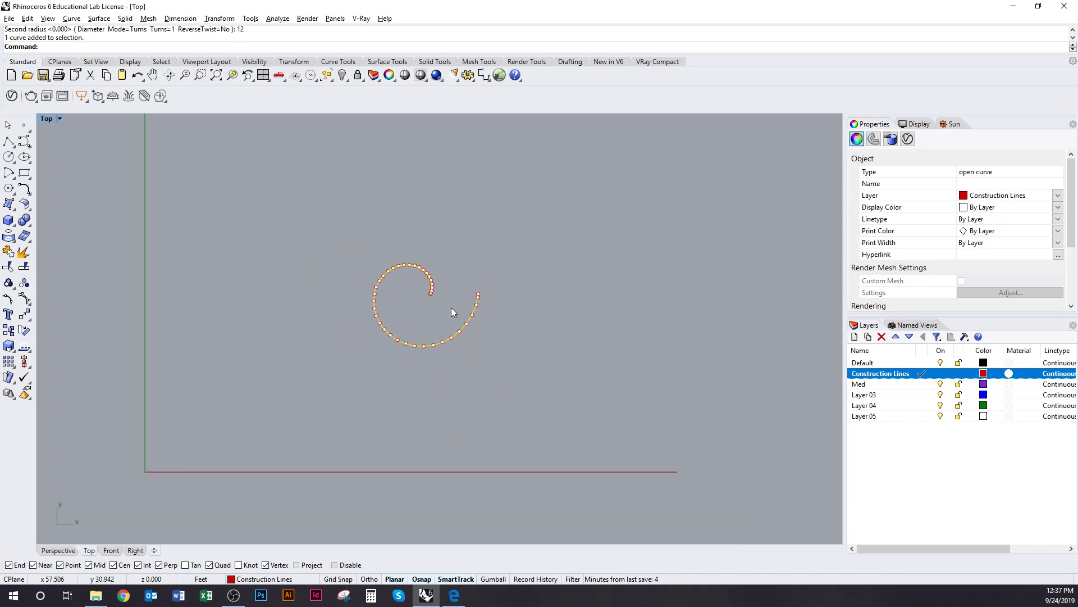
pyautogui.click(451, 307)
pyautogui.scroll(2, 426, 301)
pyautogui.click(434, 285)
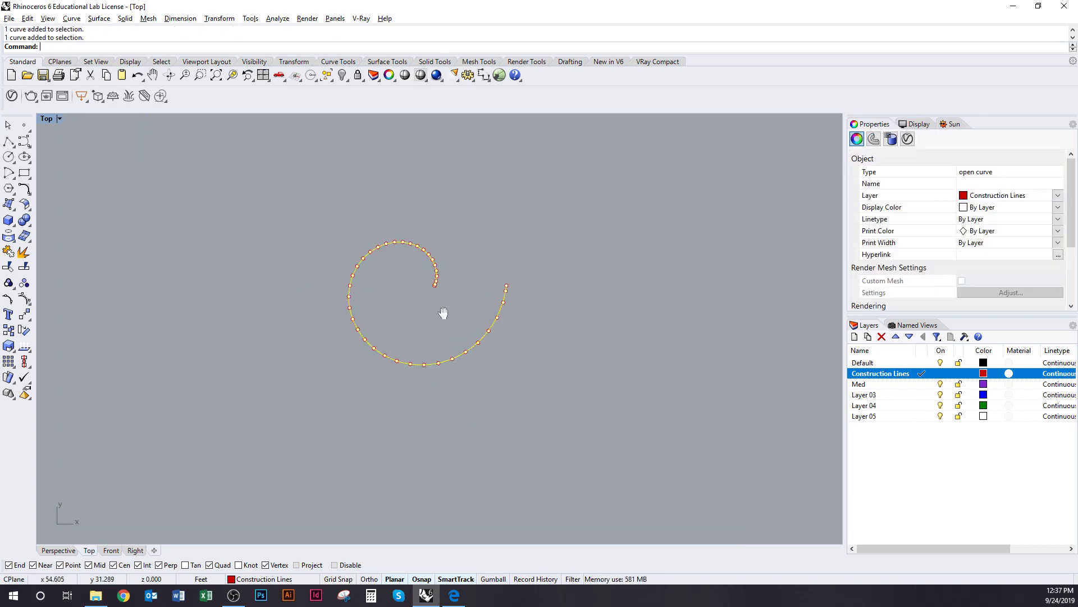
pyautogui.scroll(3, 443, 313)
pyautogui.click(372, 369)
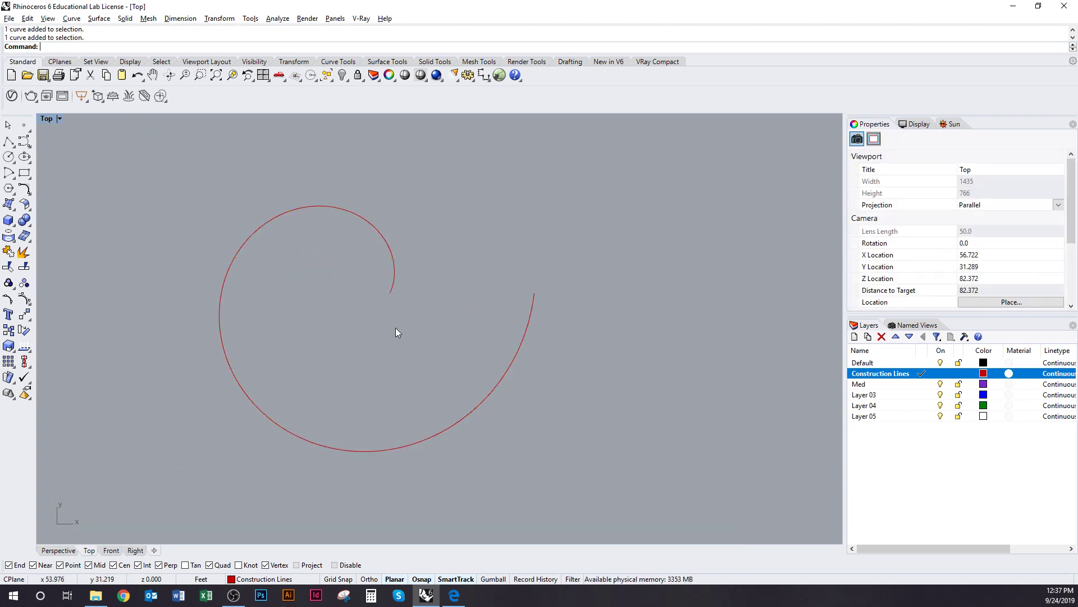
pyautogui.moveTo(413, 325); pyautogui.dragTo(388, 332, button='right')
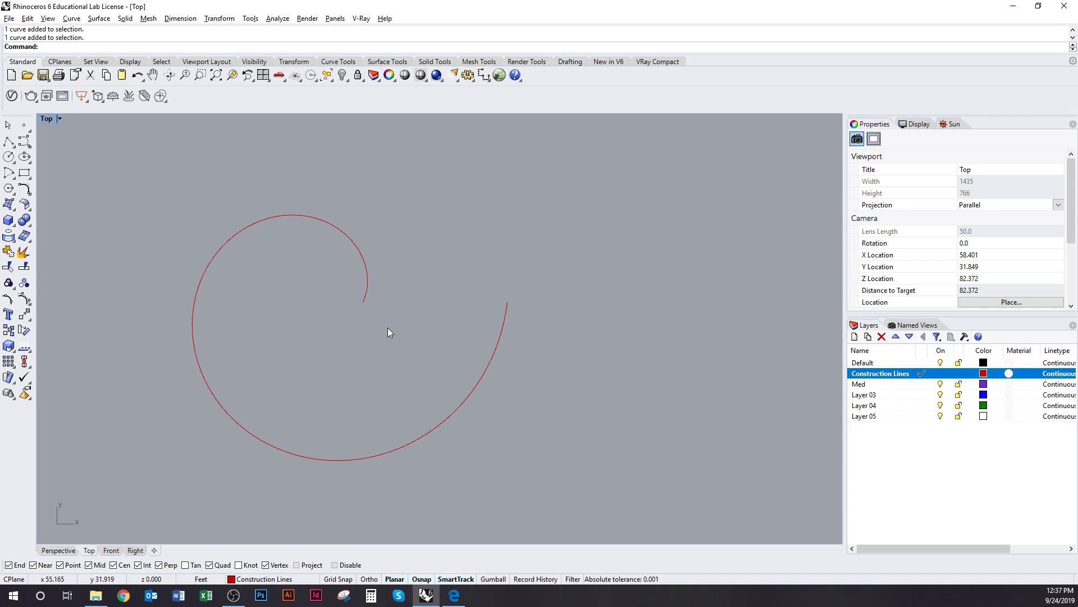
# Step: Draw a 3 ft line perpendicular to the spiral from its inner end, pointing toward the inside of the curve
pyautogui.write('Line')
pyautogui.press('Return')
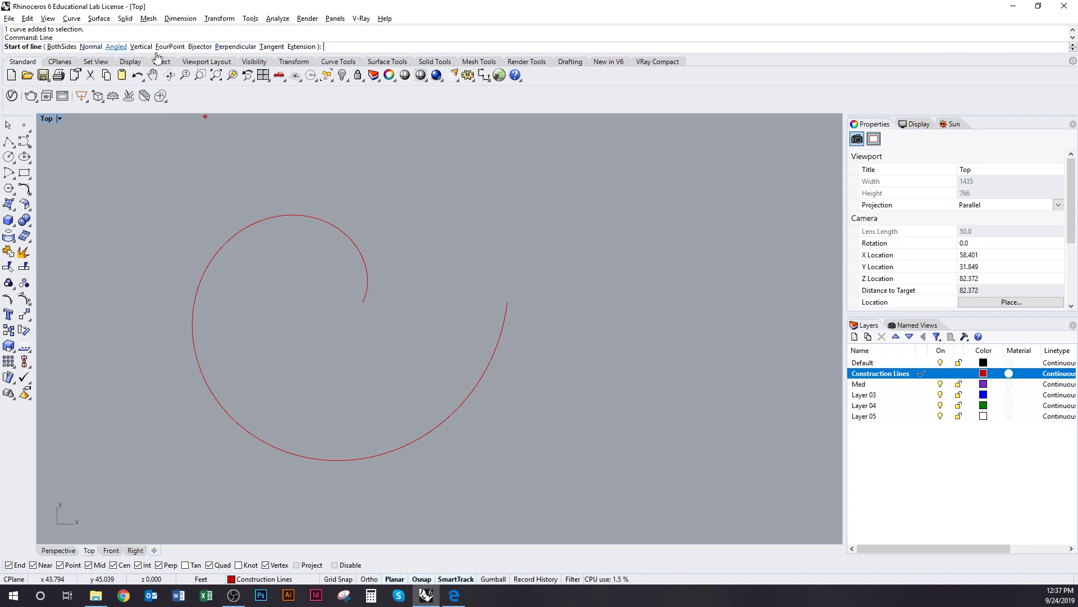
pyautogui.click(236, 47)
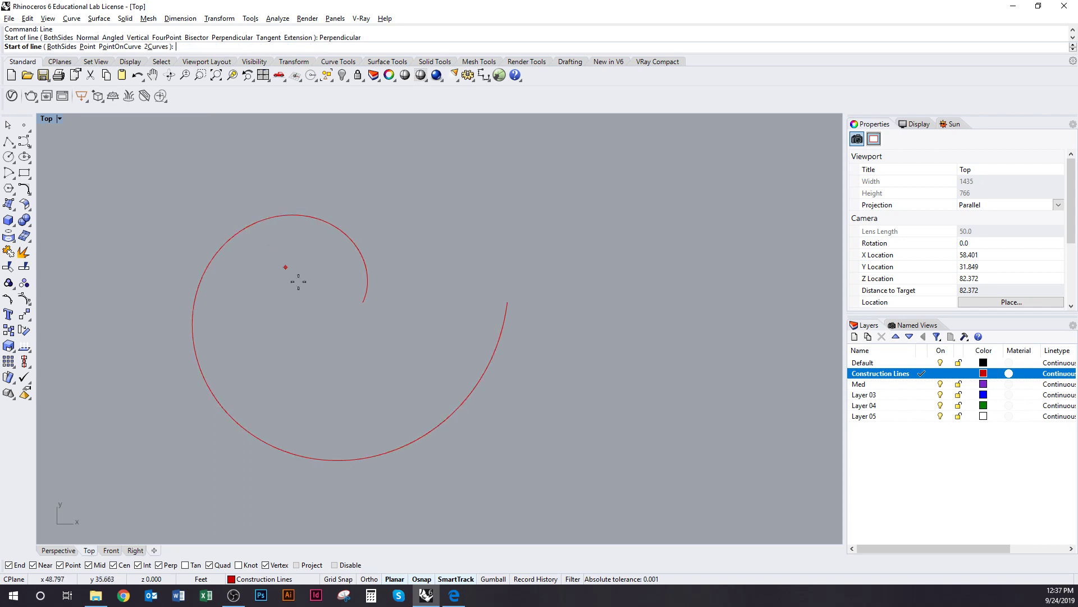
pyautogui.click(359, 303)
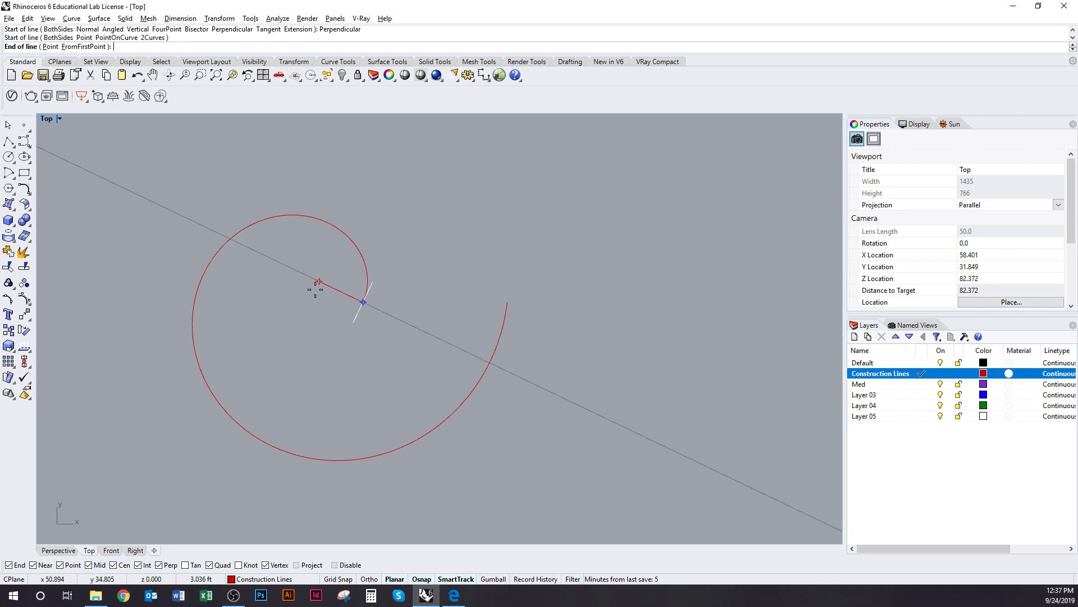
pyautogui.press('Return')
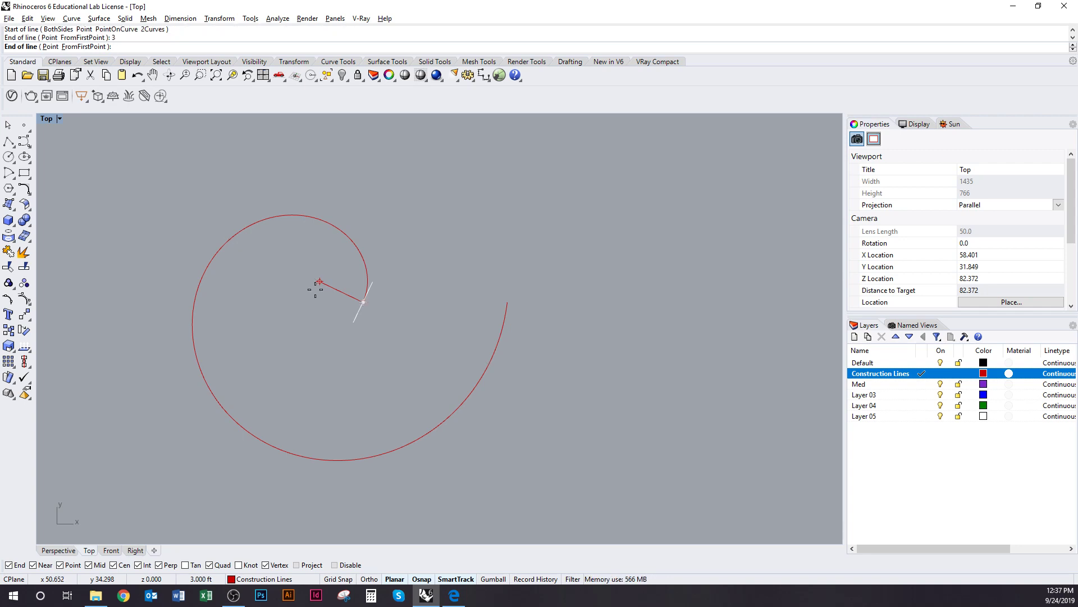
pyautogui.click(302, 308)
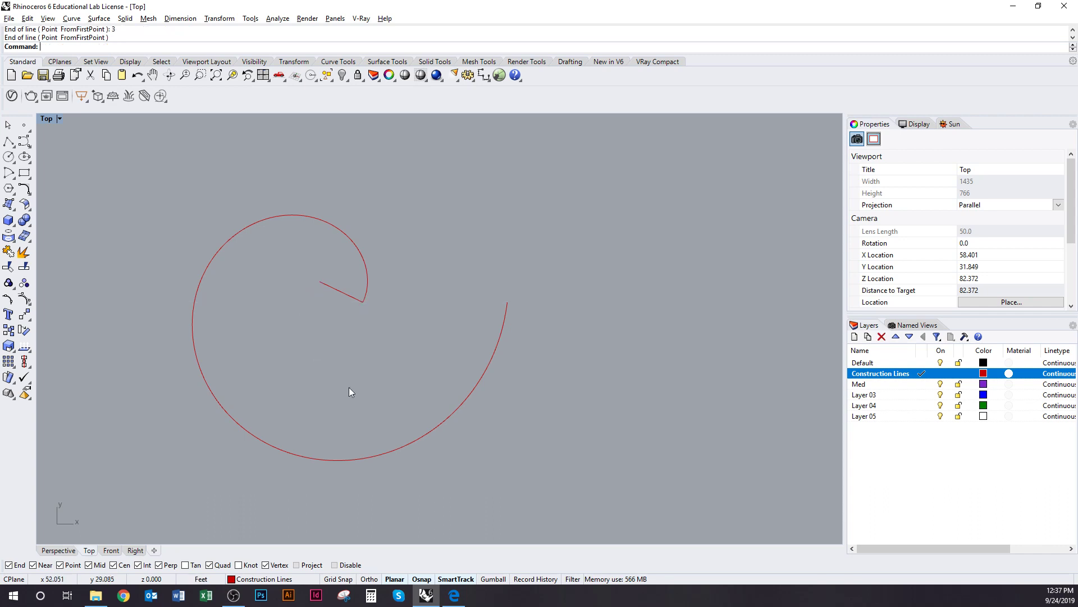
# Step: Examine the perpendicular line and the spiral separately, checking how they meet at the spiral's inner end
pyautogui.scroll(3, 373, 341)
pyautogui.scroll(-3, 360, 315)
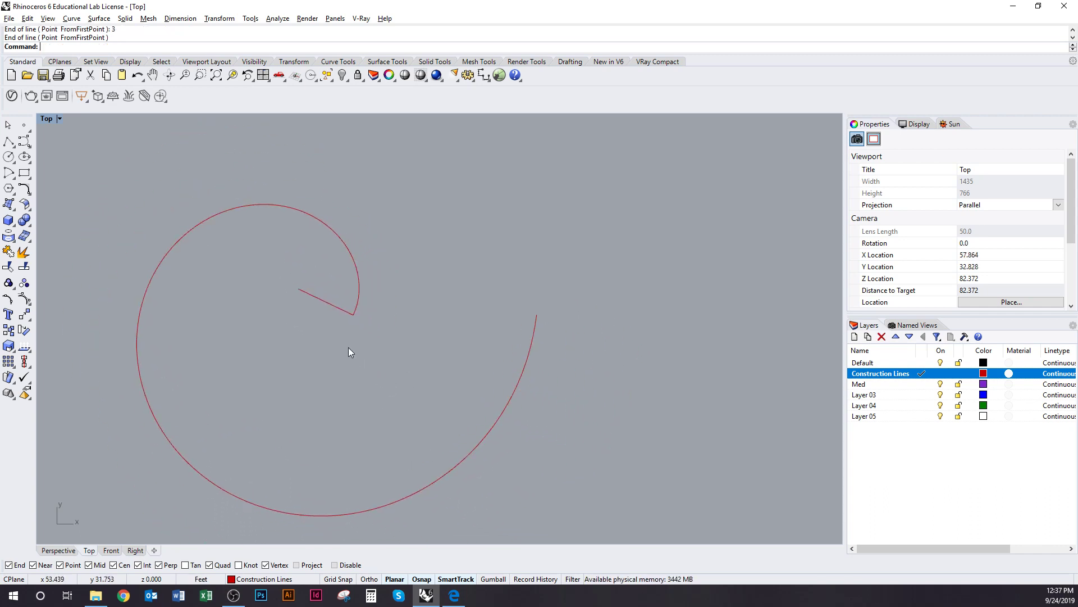
pyautogui.click(332, 304)
pyautogui.moveTo(333, 380)
pyautogui.mouseDown(button='right')
pyautogui.moveTo(339, 326)
pyautogui.moveTo(330, 369)
pyautogui.moveTo(346, 370)
pyautogui.mouseUp(button='right')
pyautogui.scroll(-2, 339, 327)
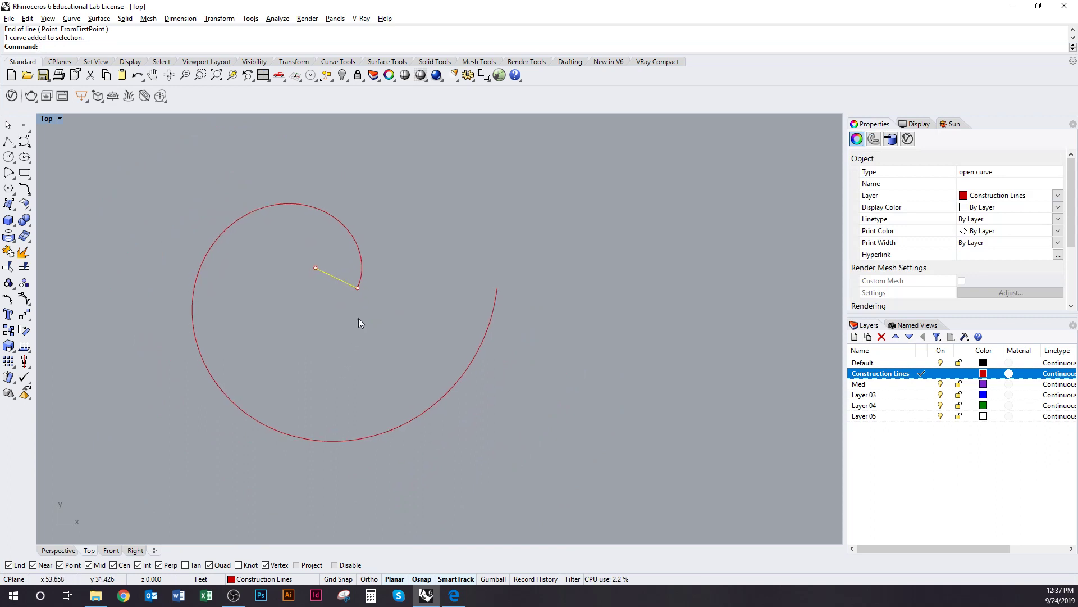
pyautogui.press('Escape')
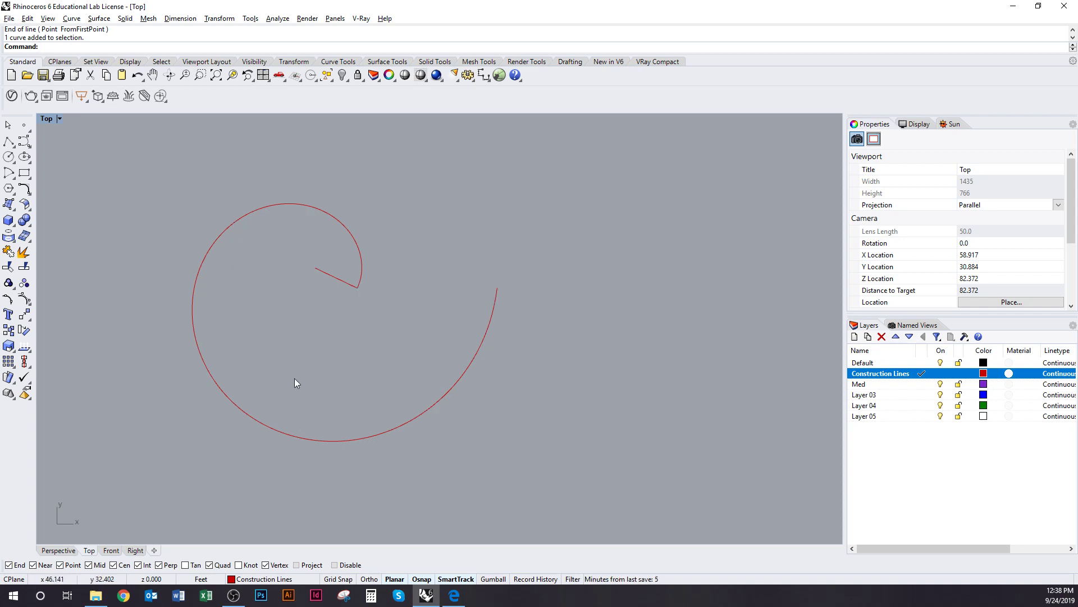
pyautogui.moveTo(410, 359); pyautogui.dragTo(392, 380, button='right')
pyautogui.click(342, 297)
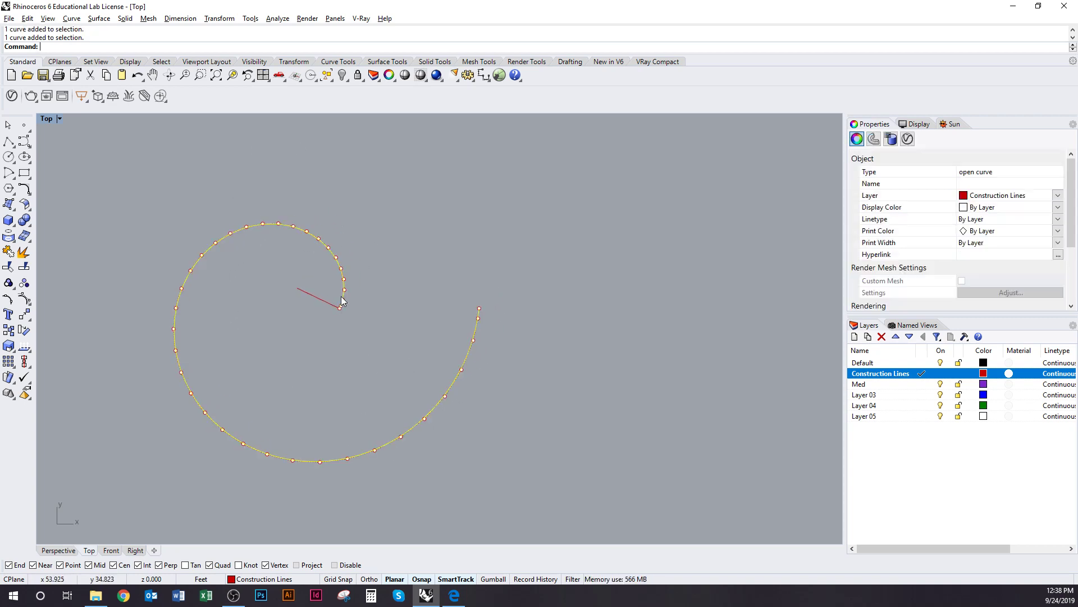
pyautogui.click(344, 349)
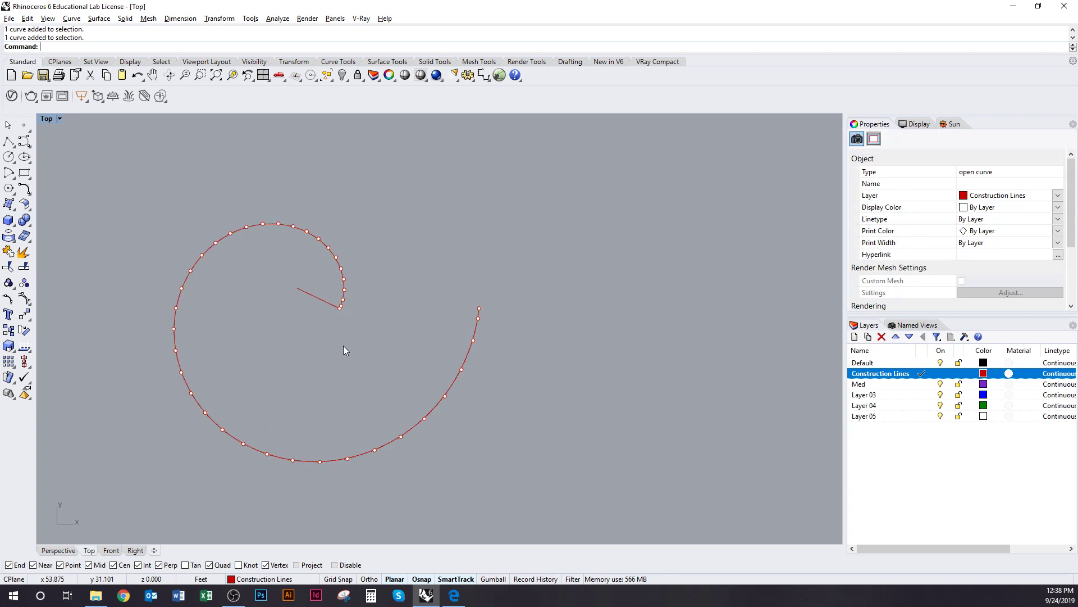
pyautogui.click(319, 299)
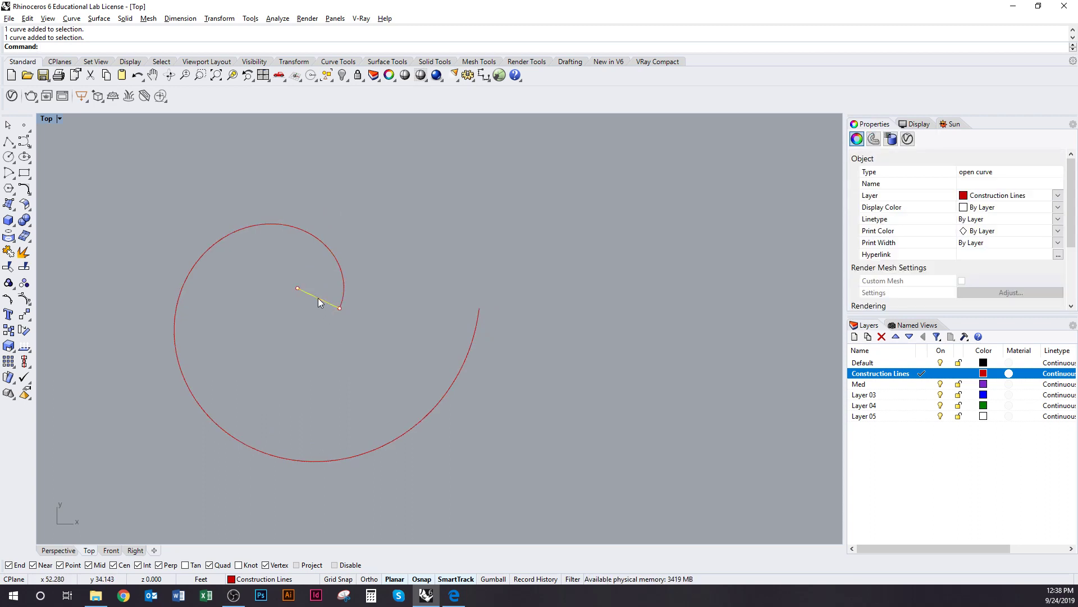
pyautogui.click(316, 335)
# Step: Start an array along a curve with the short perpendicular line as the object and the spiral as the path
pyautogui.write('Array')
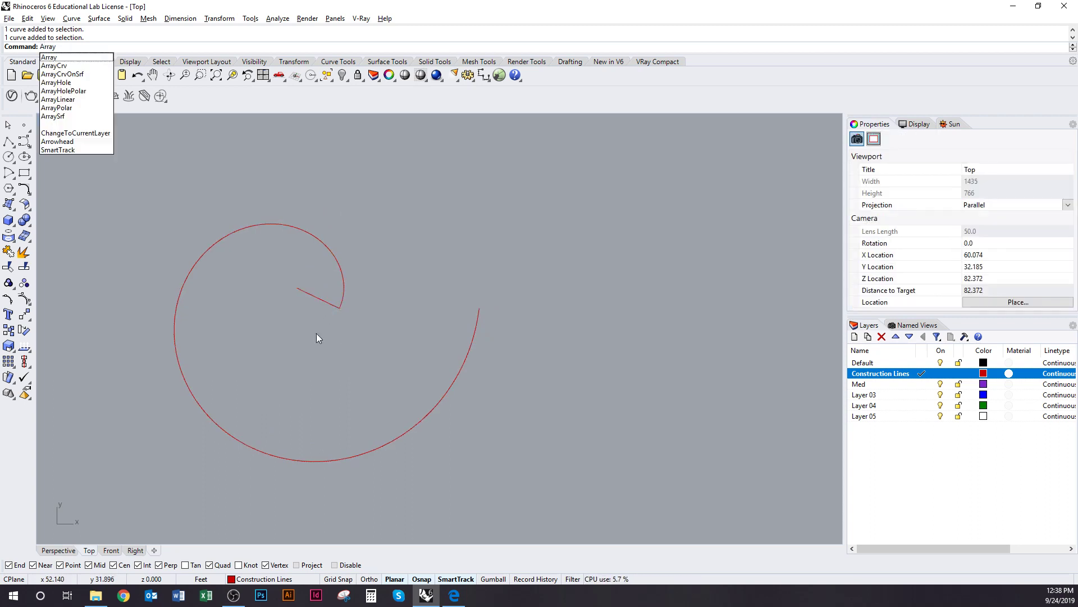
pyautogui.write('Crv')
pyautogui.press('Return')
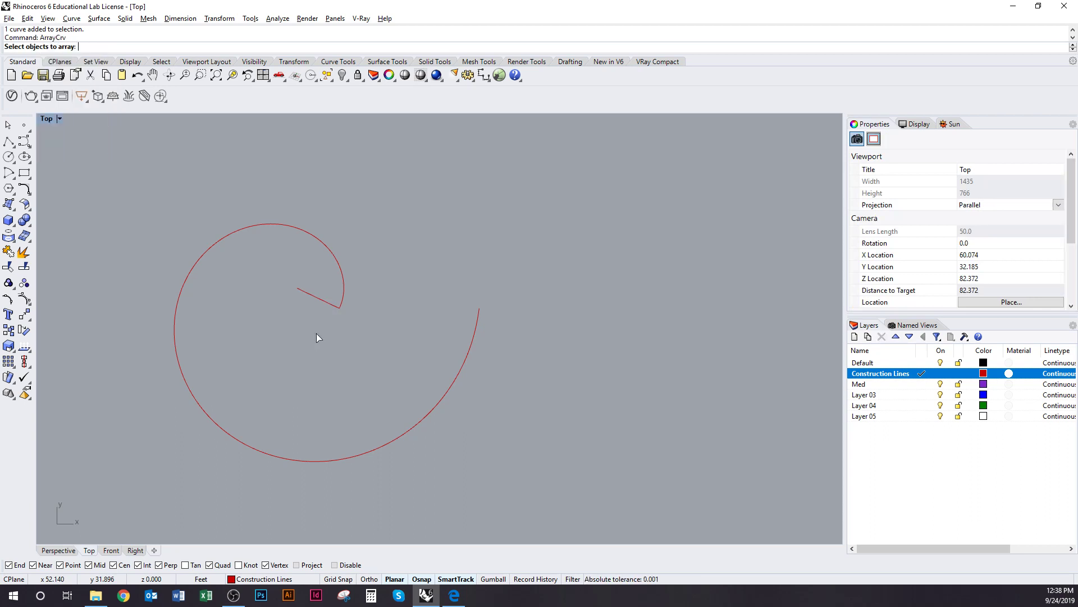
pyautogui.click(316, 298)
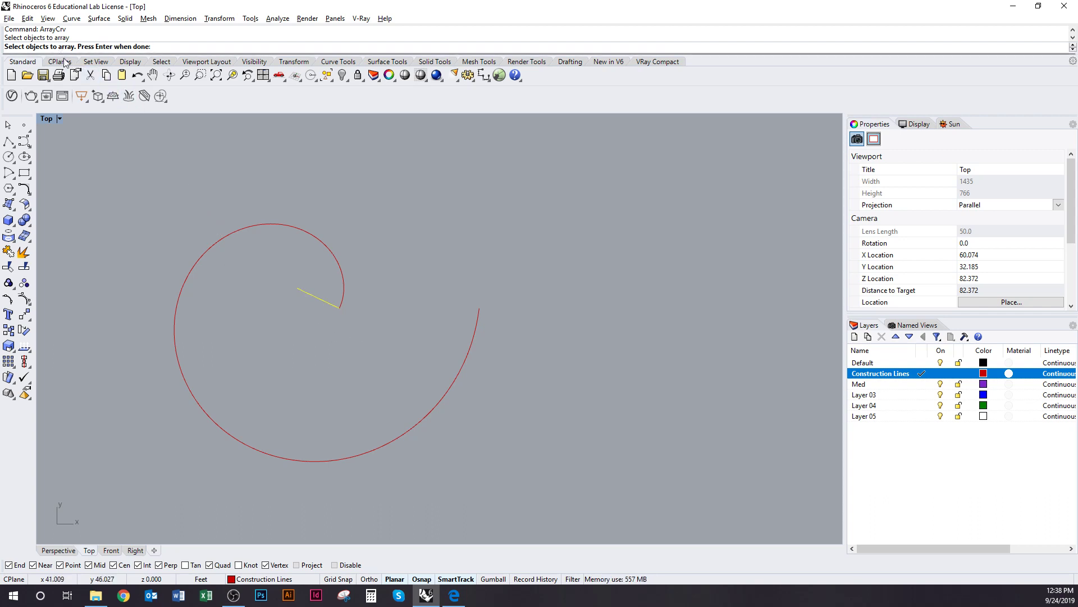
pyautogui.rightClick(166, 179)
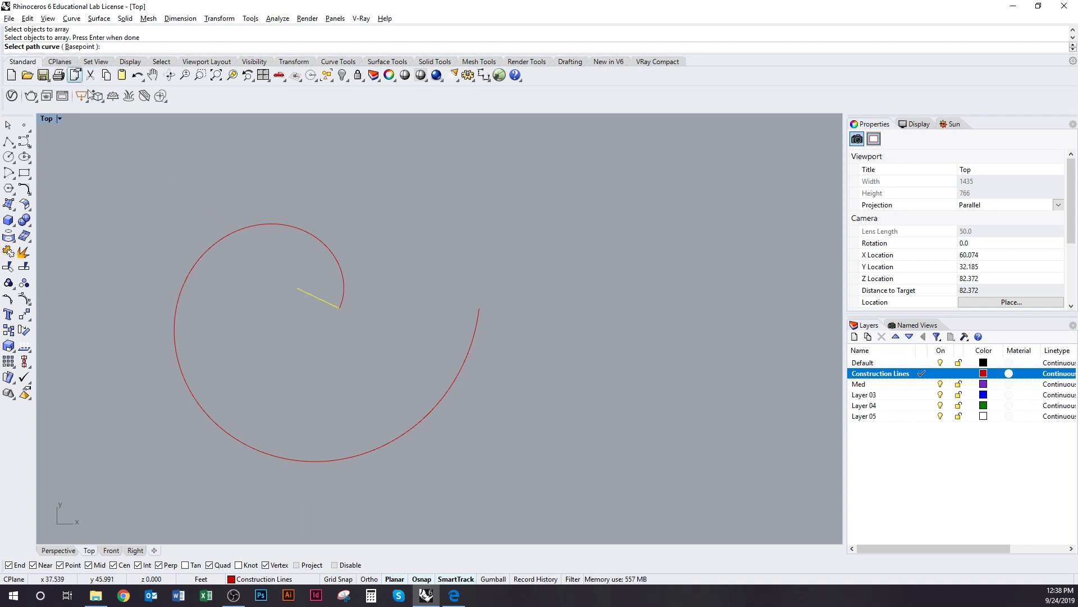
pyautogui.click(348, 280)
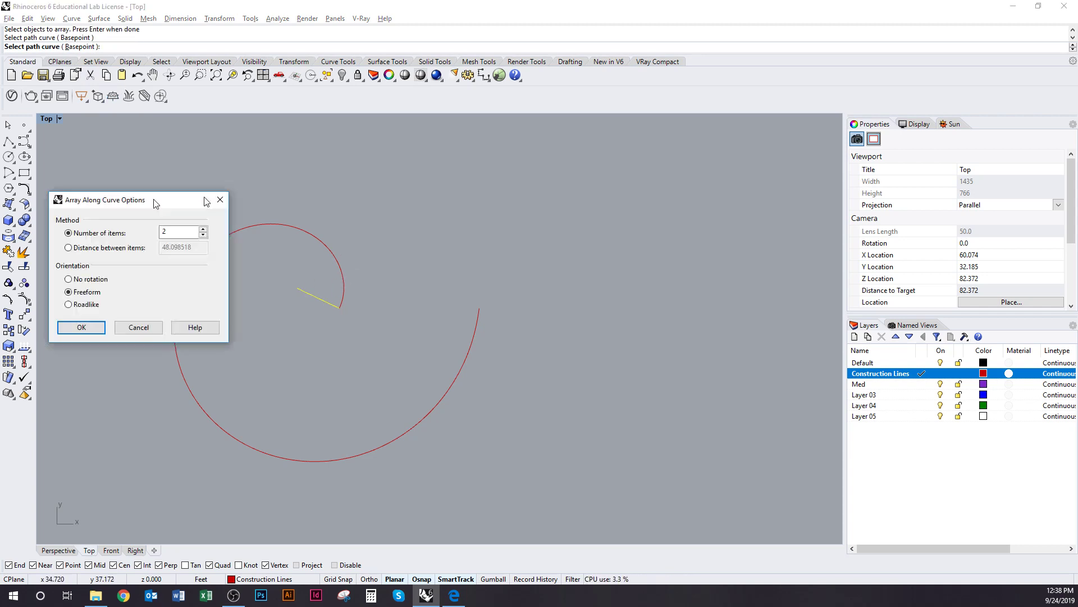
# Step: Try arraying 12 items of the line along the spiral with Freeform orientation, and undo the array
pyautogui.moveTo(156, 203); pyautogui.dragTo(622, 202)
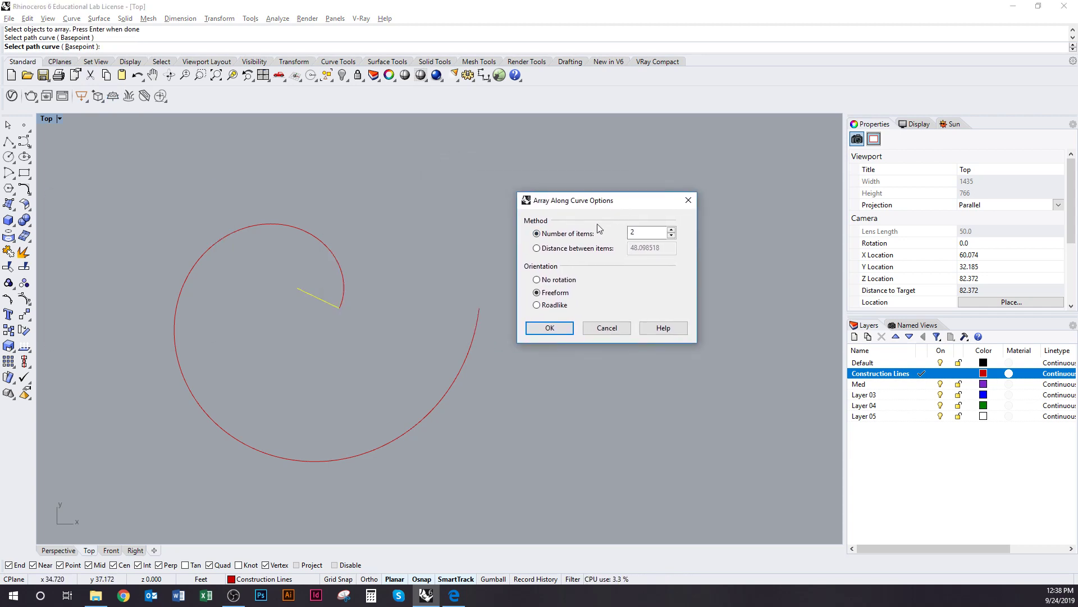
pyautogui.doubleClick(646, 233)
pyautogui.click(556, 252)
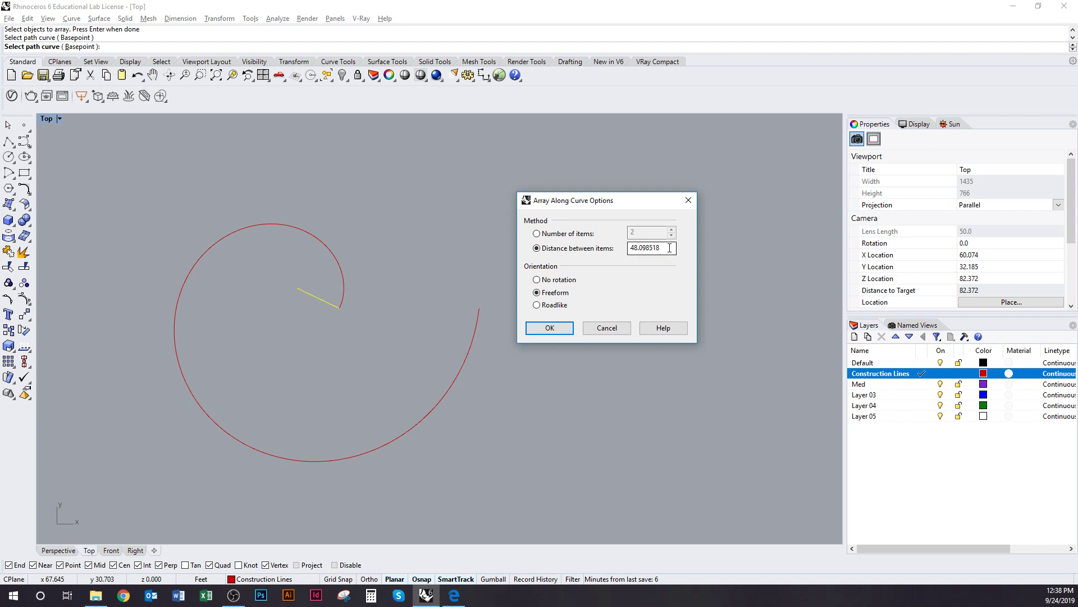
pyautogui.doubleClick(642, 253)
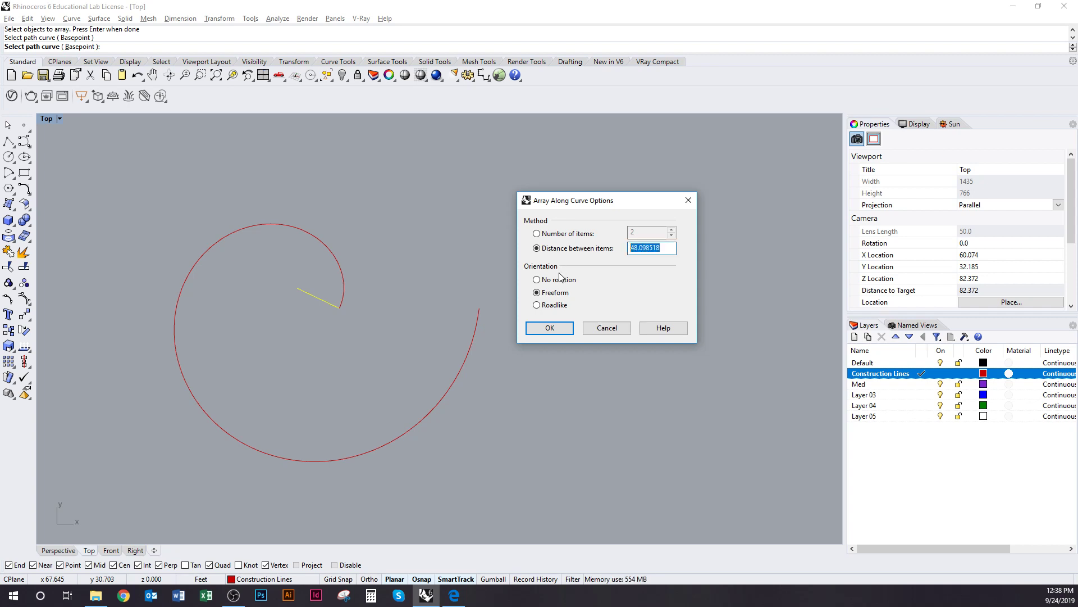
pyautogui.click(579, 235)
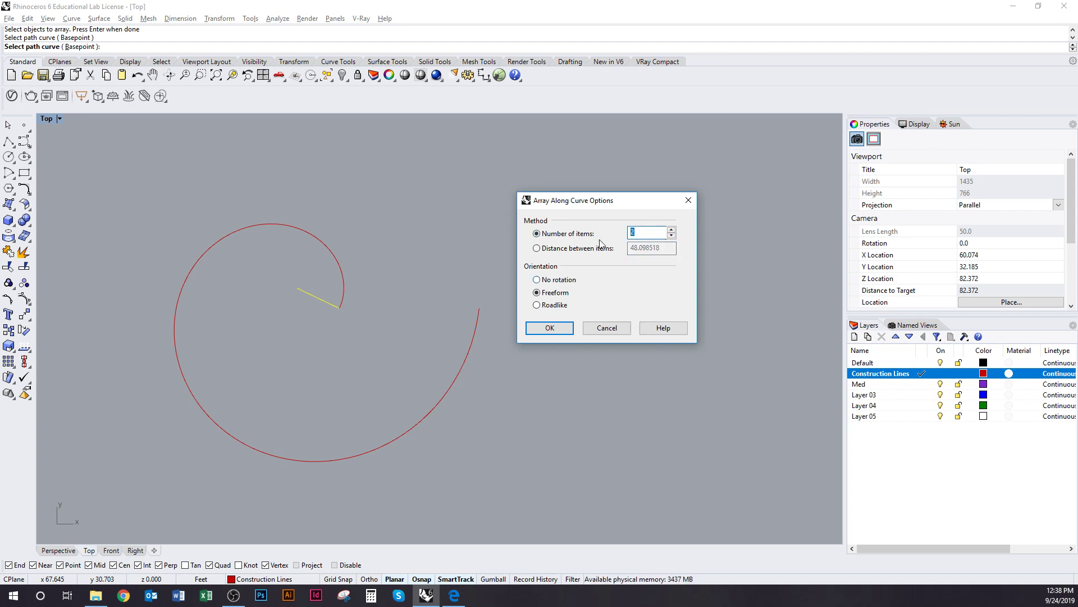
pyautogui.write('12')
pyautogui.press('Return')
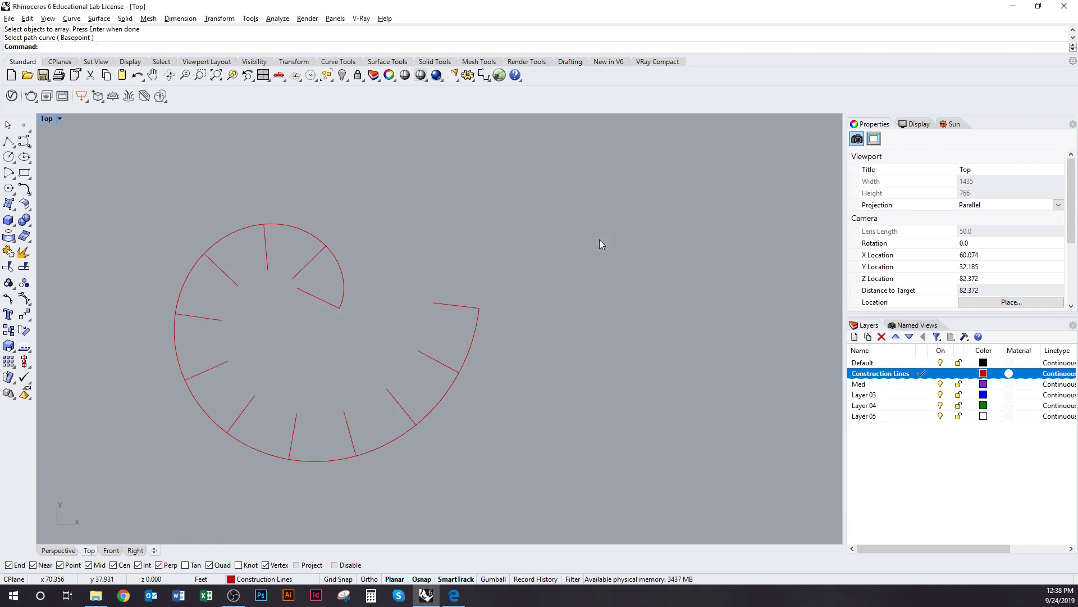
pyautogui.moveTo(548, 260); pyautogui.dragTo(584, 267, button='right')
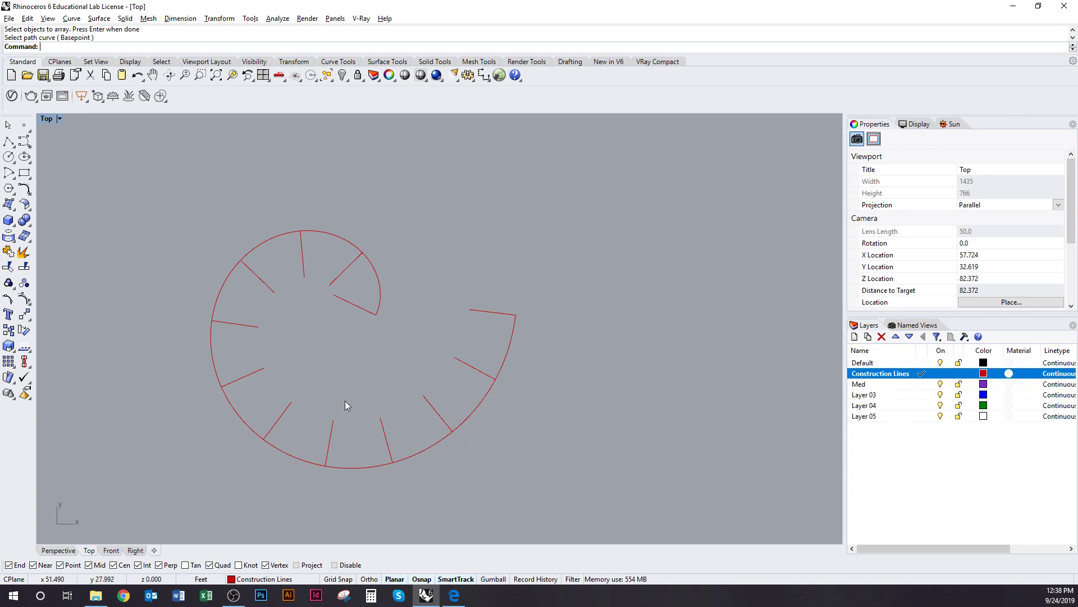
pyautogui.hotkey('ctrl', 'z')
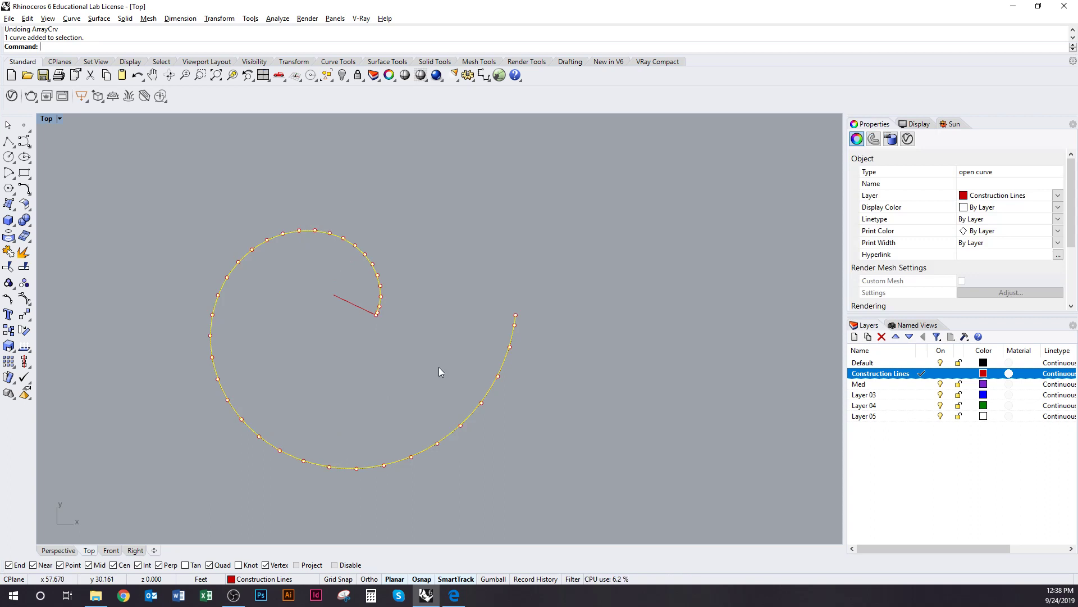
# Step: Divide the spiral curve into 11 segments with marked ends, and clear the selection
pyautogui.write('Divide')
pyautogui.press('Return')
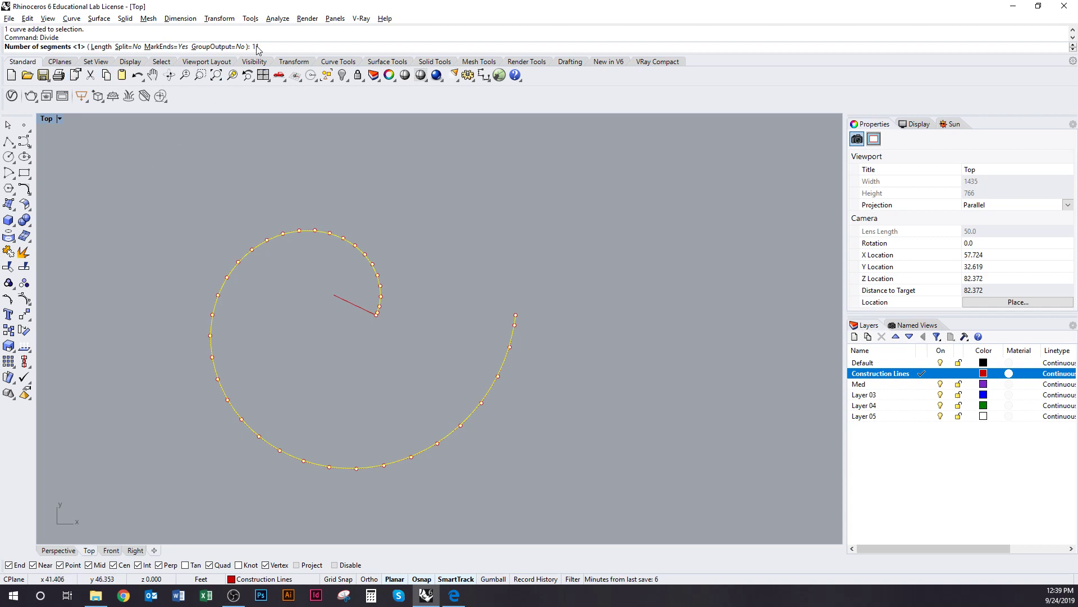
pyautogui.press('Return')
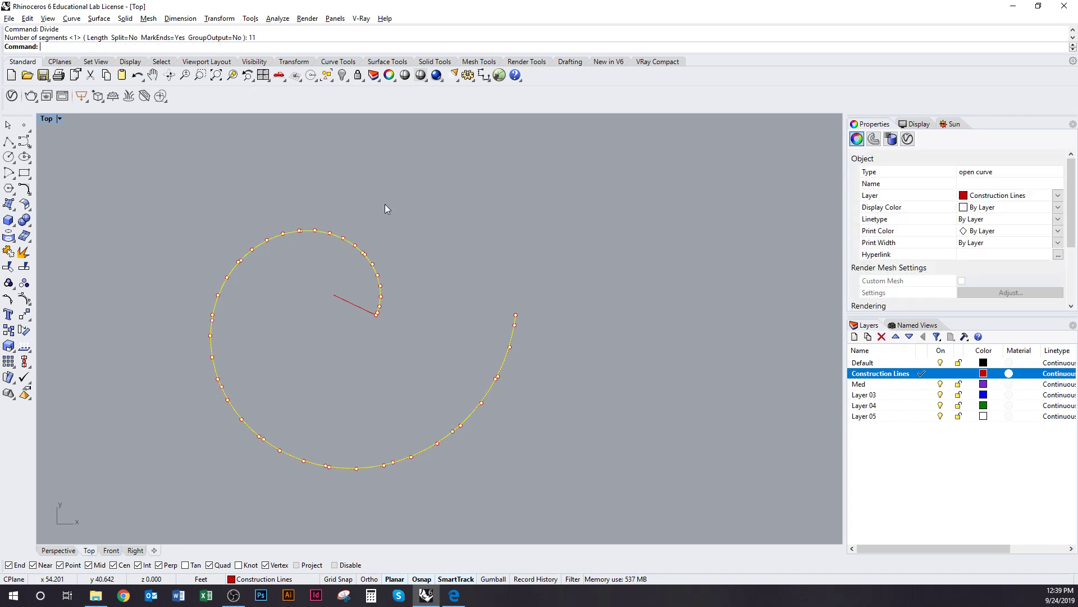
pyautogui.click(385, 204)
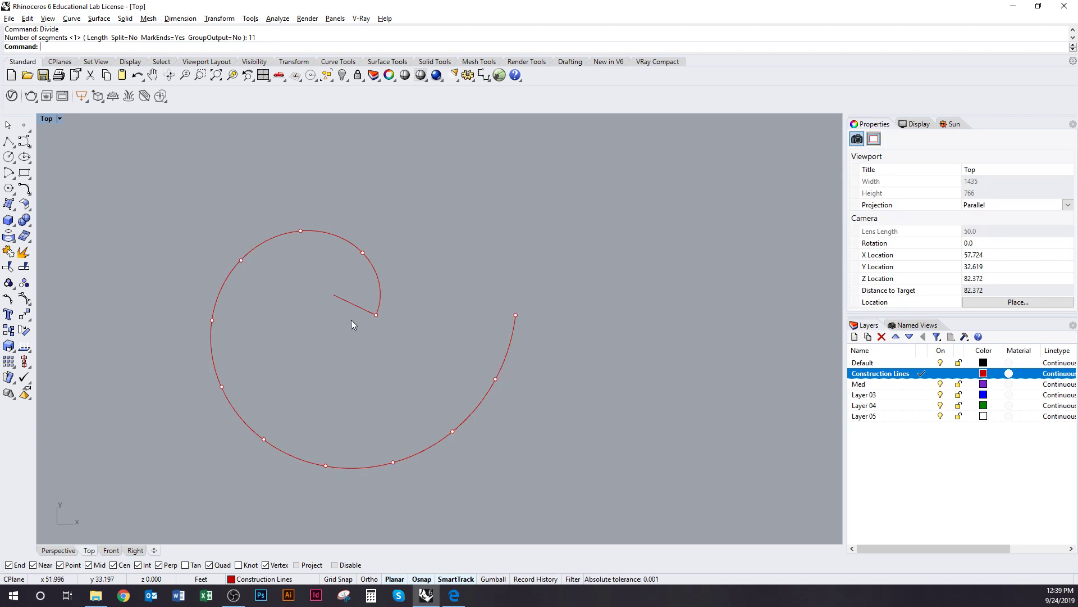
# Step: Draw a 4 ft line perpendicular to the spiral, pointing inward from the second division point, counting the inner end as the first
pyautogui.moveTo(346, 343); pyautogui.dragTo(336, 375, button='right')
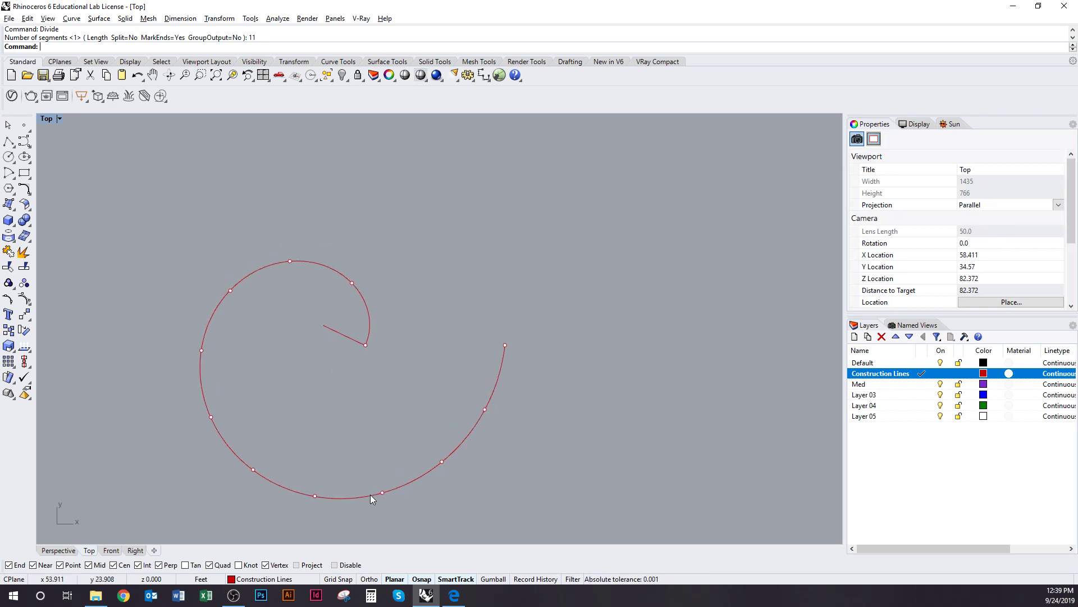
pyautogui.write('line')
pyautogui.press('Return')
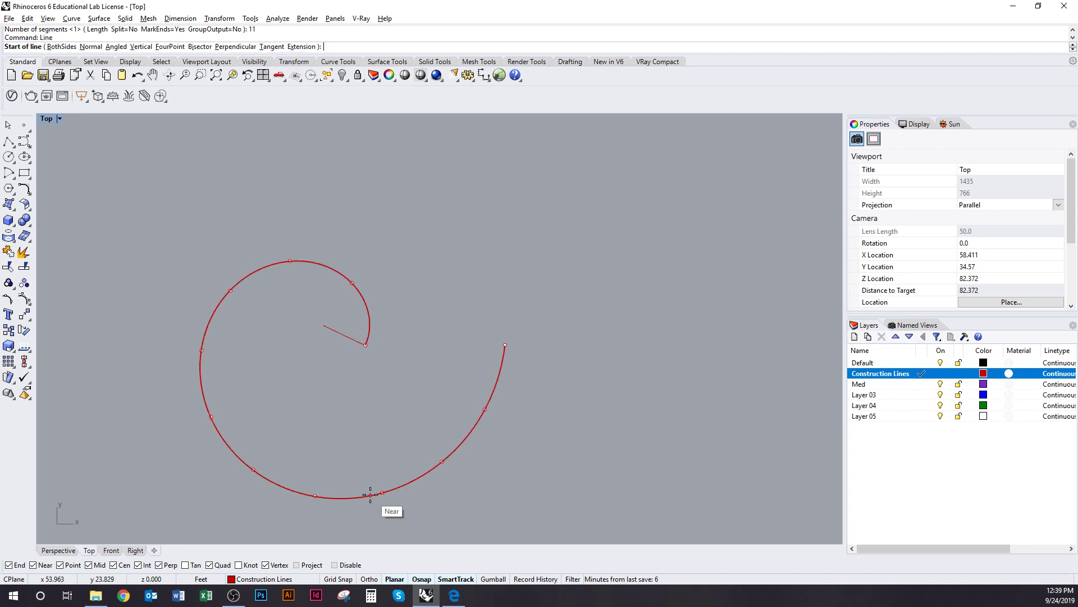
pyautogui.click(234, 46)
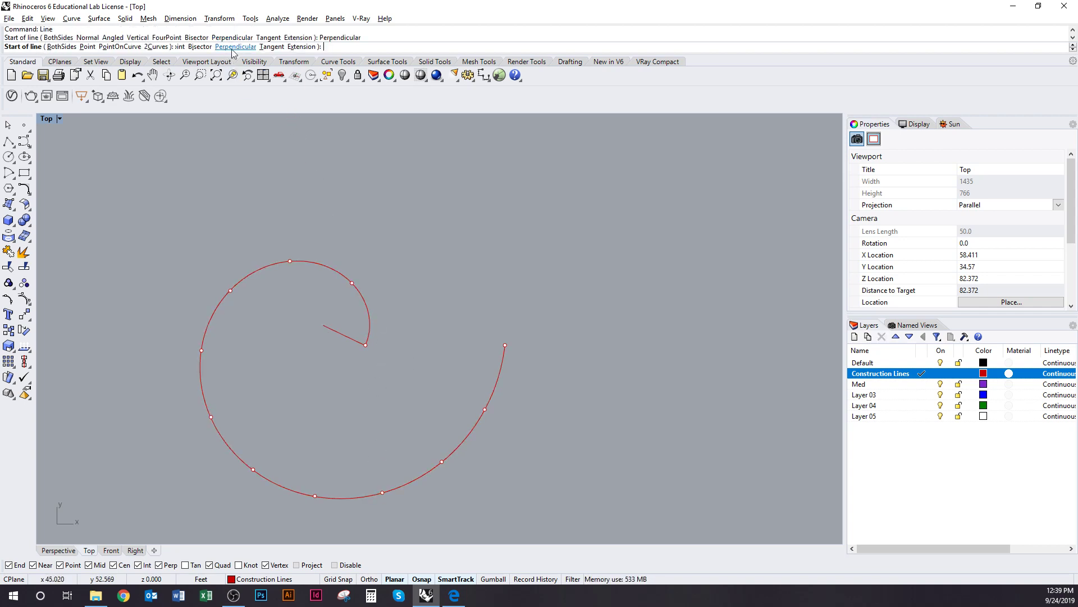
pyautogui.click(351, 282)
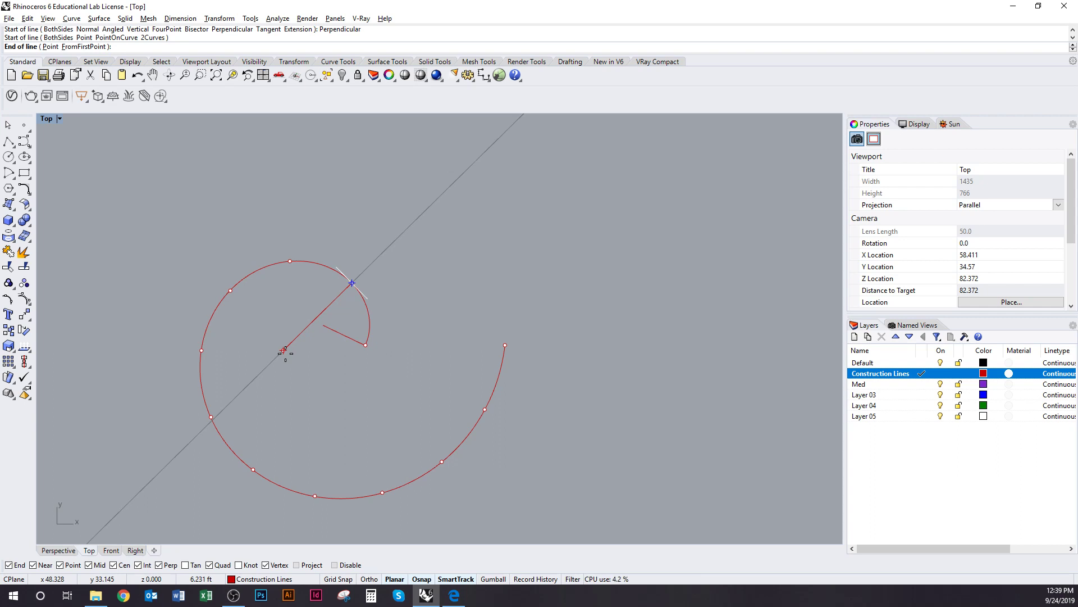
pyautogui.write('4')
pyautogui.press('Return')
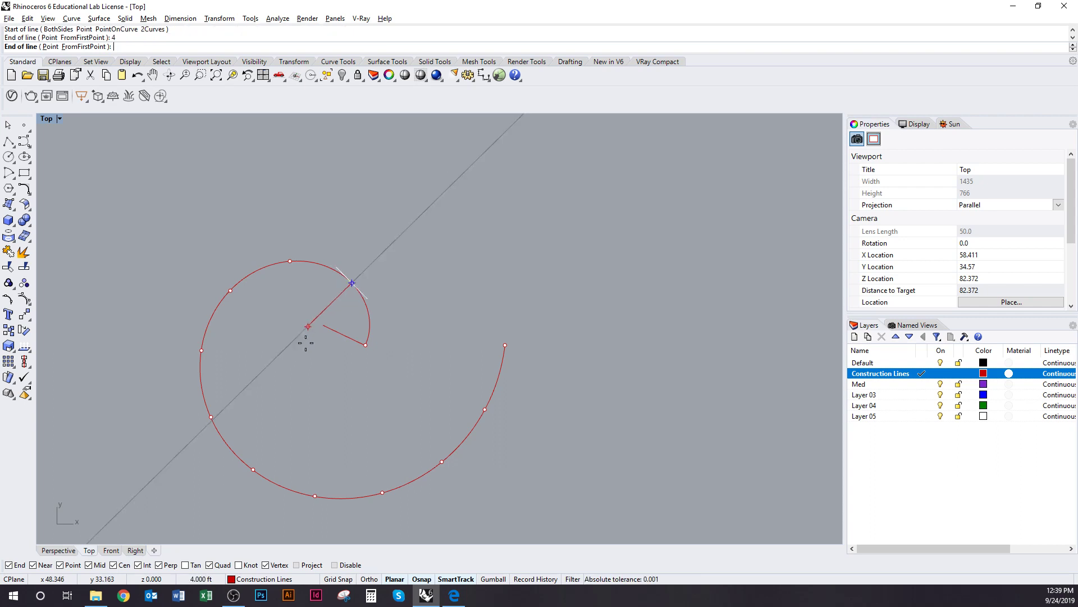
pyautogui.click(337, 296)
# Step: Draw a 5 ft line perpendicular to the spiral, pointing inward from the third division point
pyautogui.press('Return')
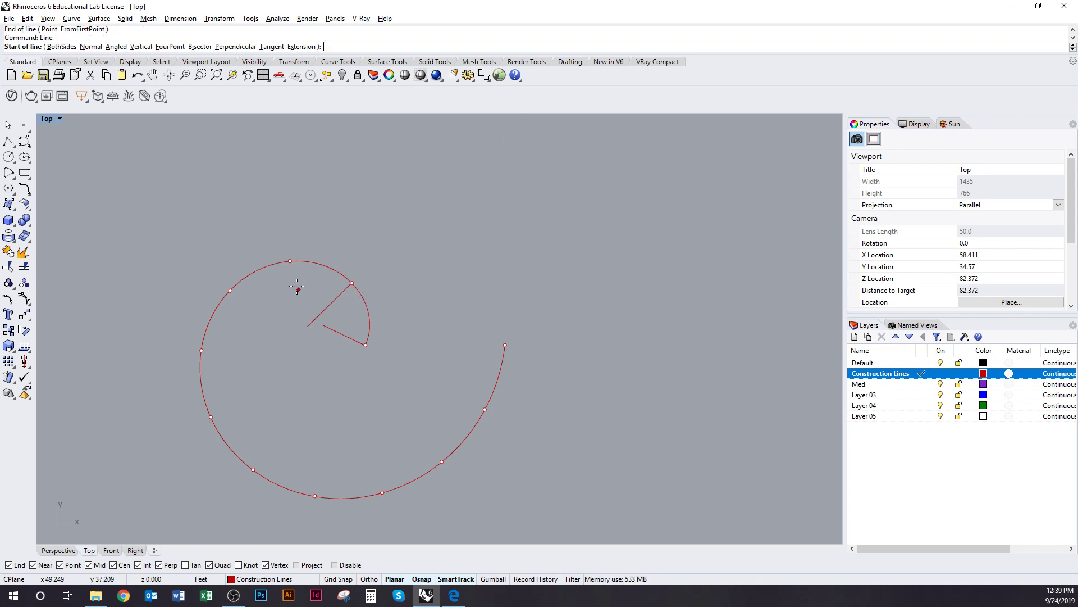
pyautogui.click(235, 46)
pyautogui.click(290, 260)
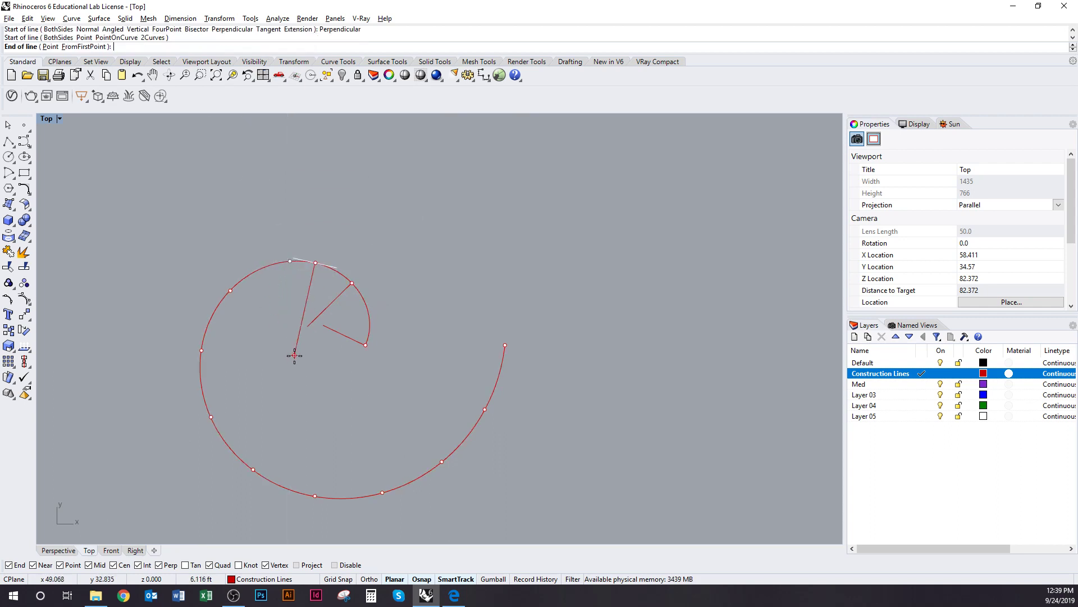
pyautogui.write('5')
pyautogui.press('Return')
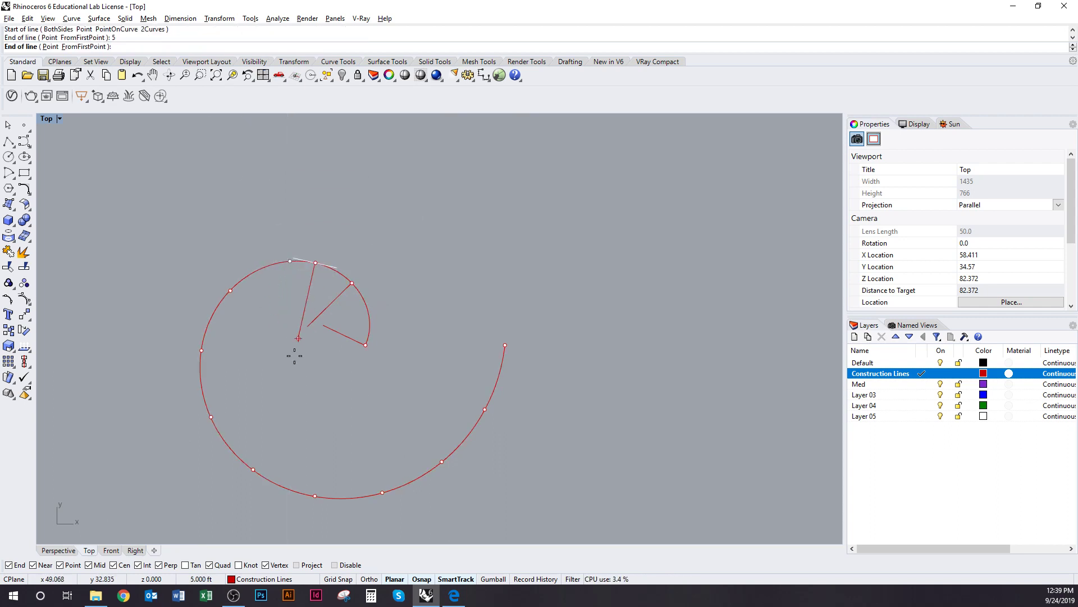
pyautogui.click(296, 314)
# Step: Draw a 6 ft line perpendicular to the spiral, pointing inward from the fourth division point
pyautogui.rightClick(261, 339)
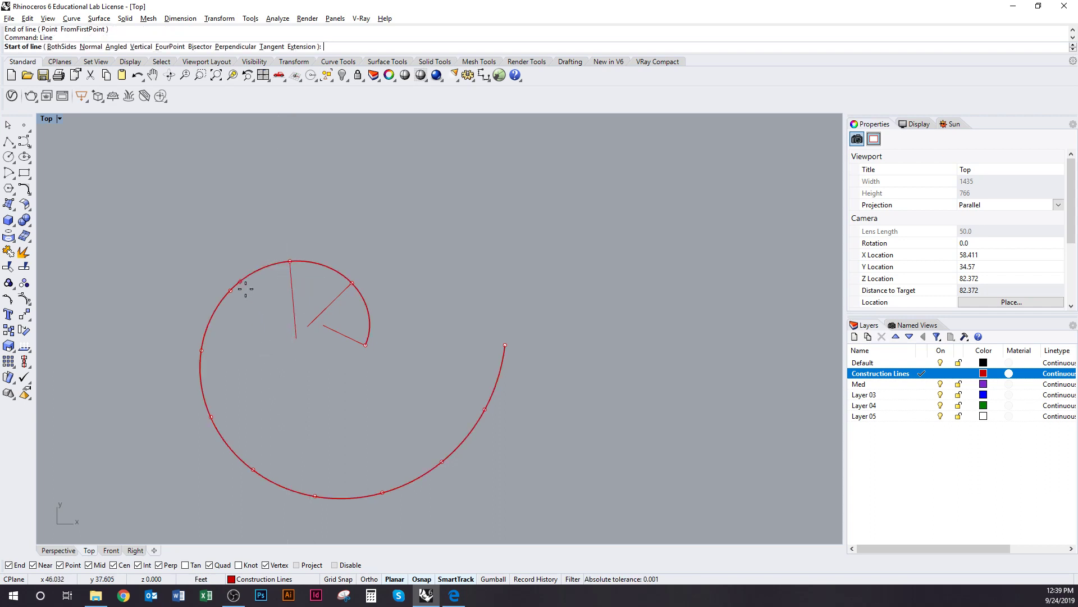
pyautogui.click(235, 47)
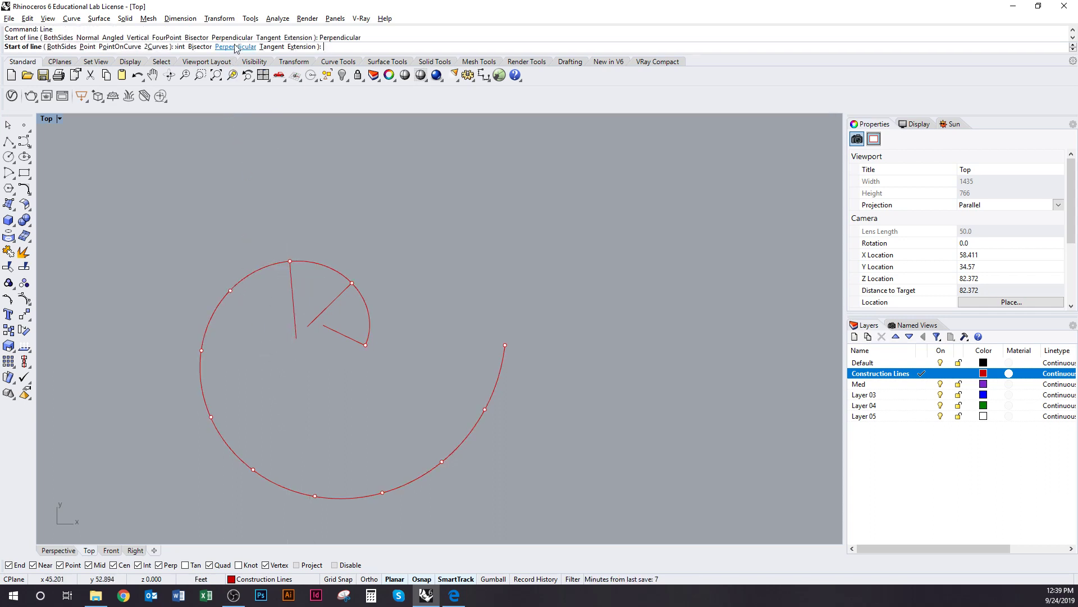
pyautogui.click(241, 306)
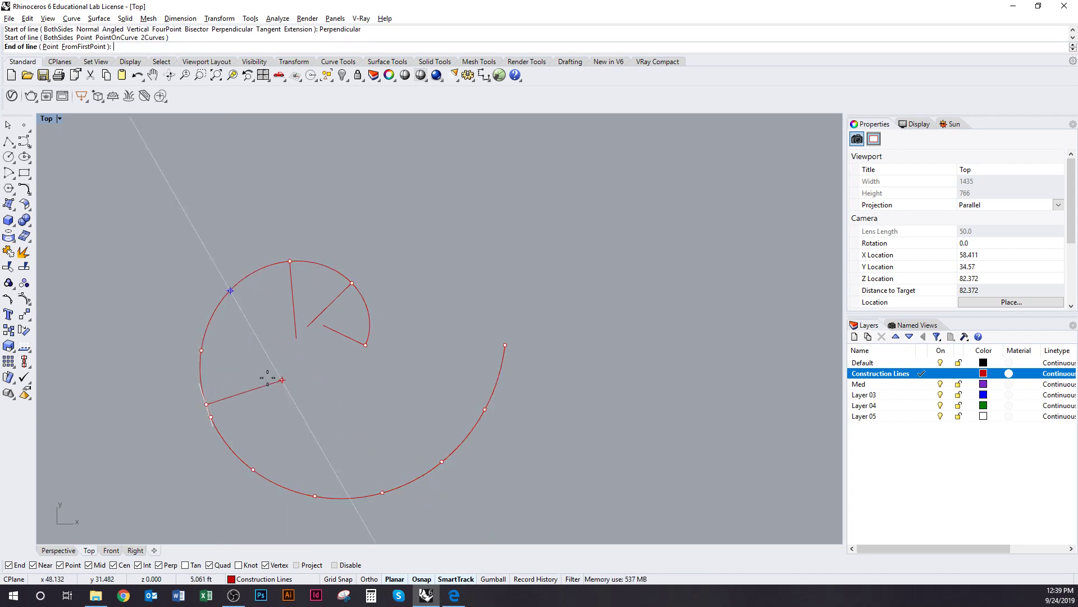
pyautogui.scroll(5, 241, 315)
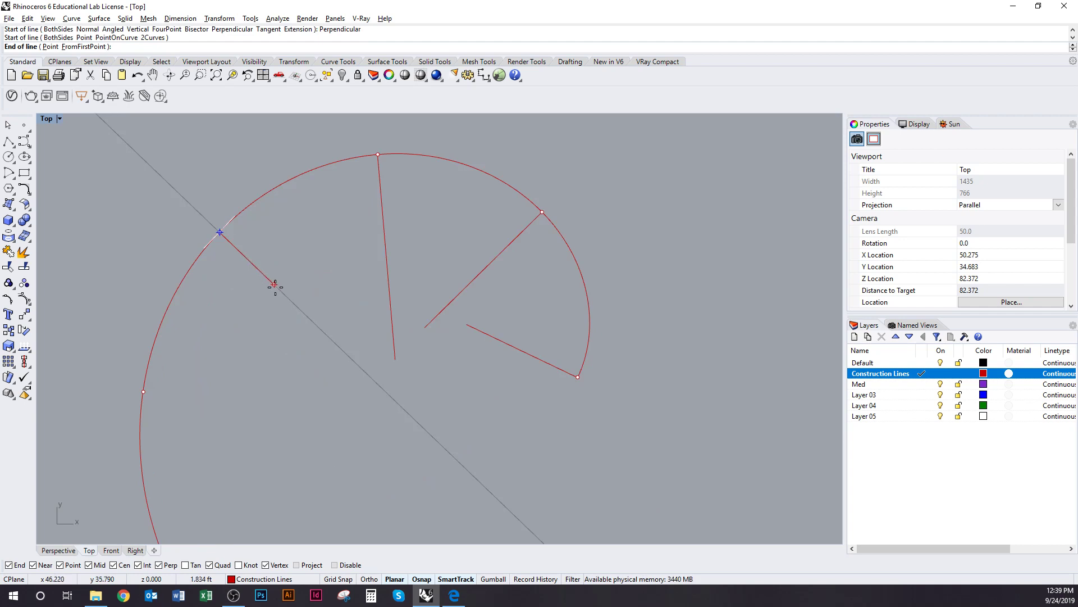
pyautogui.write('6')
pyautogui.press('Return')
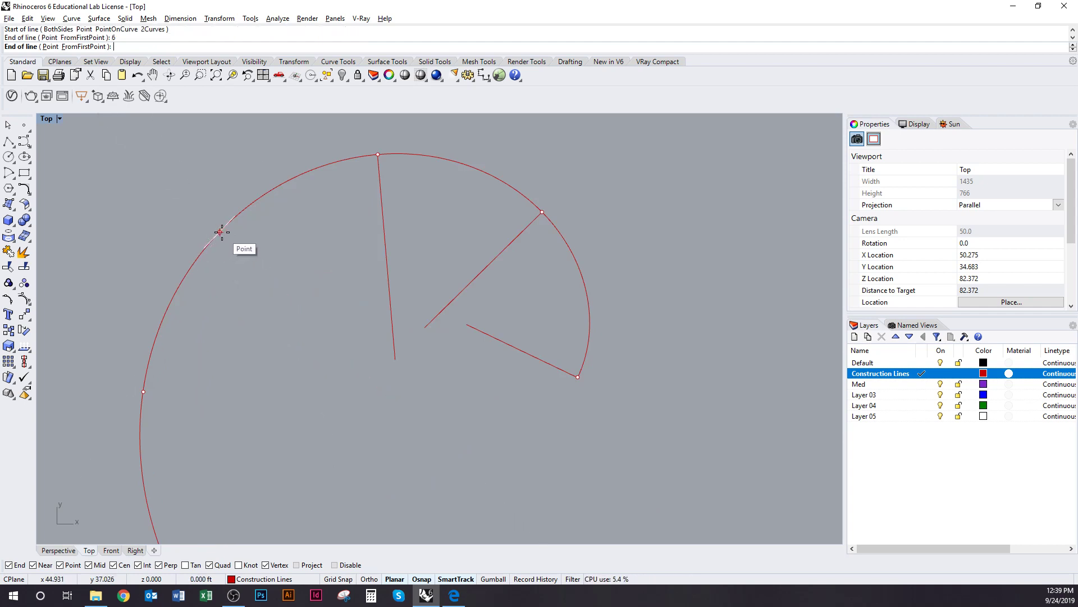
pyautogui.click(273, 287)
# Step: Draw a 7 ft line perpendicular to the spiral, pointing inward from the fifth division point
pyautogui.scroll(-3, 342, 320)
pyautogui.press('Return')
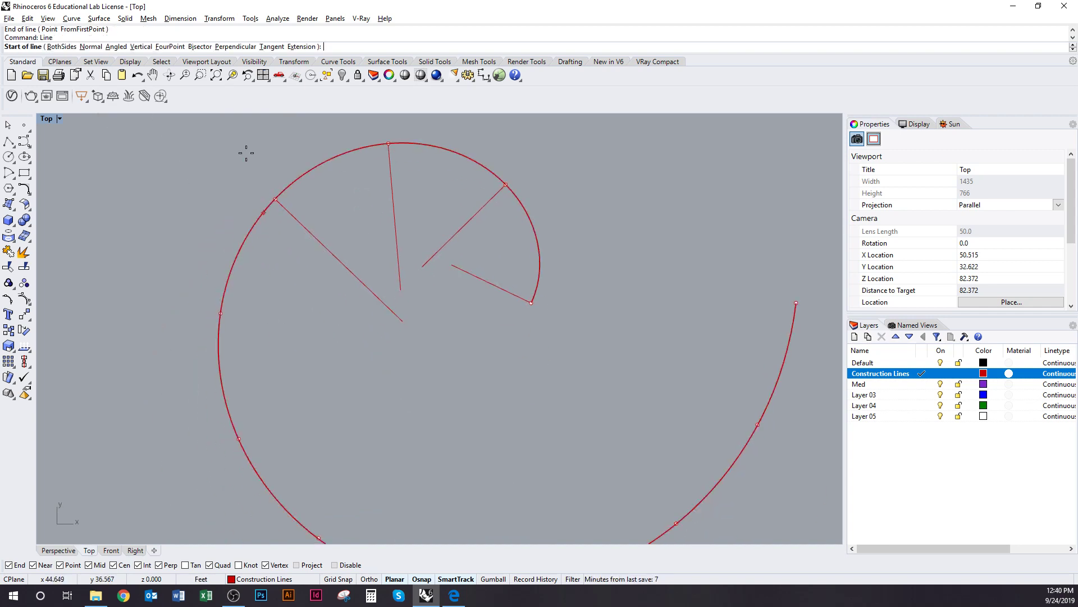
pyautogui.click(235, 47)
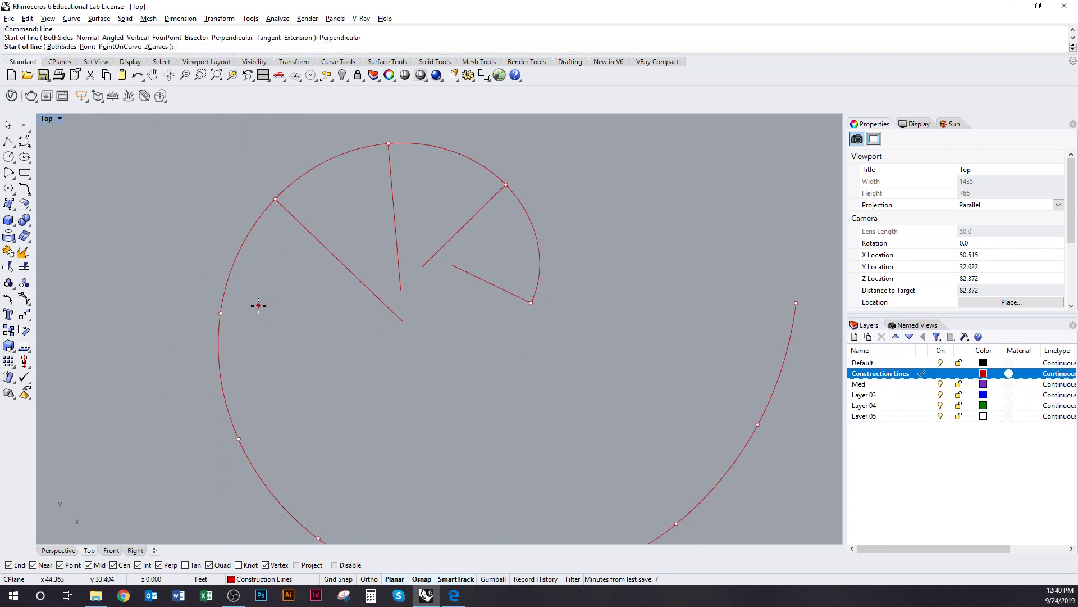
pyautogui.click(220, 315)
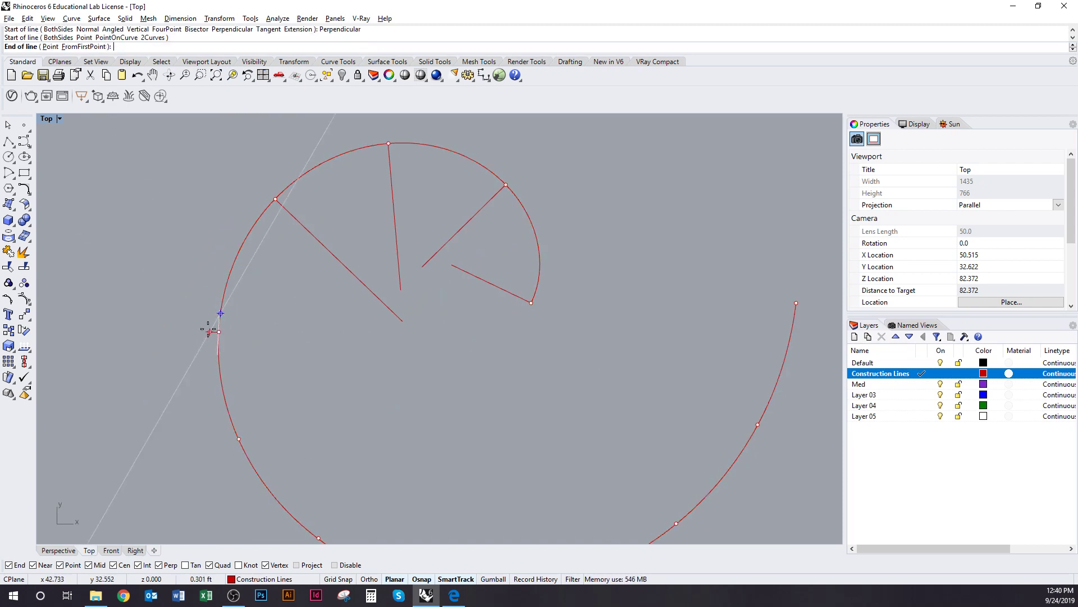
pyautogui.write('7')
pyautogui.press('Return')
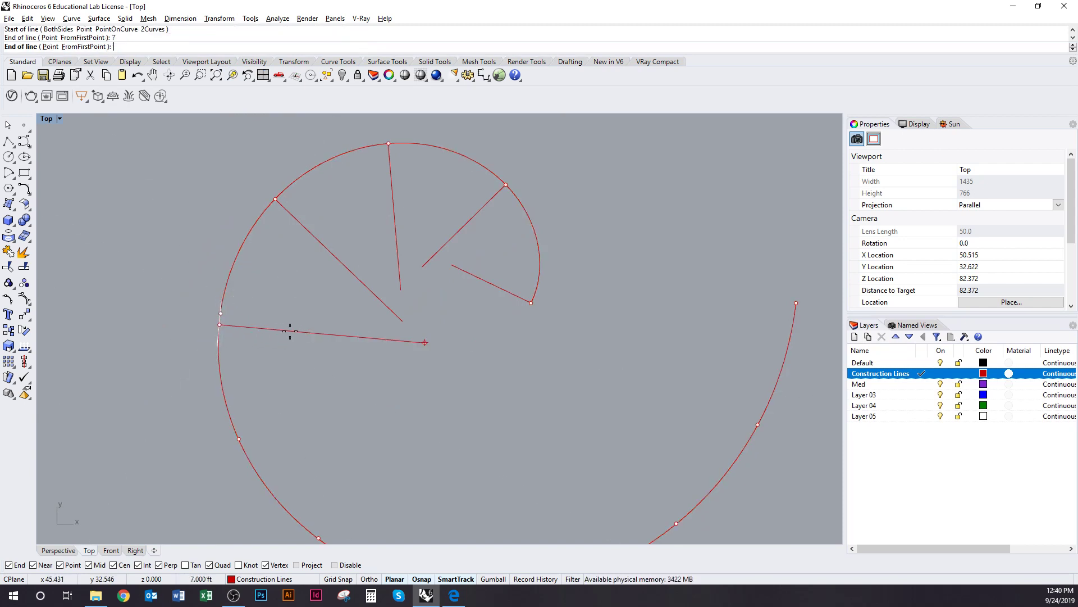
pyautogui.click(251, 317)
# Step: Draw an 8 ft line perpendicular to the spiral, pointing inward from the sixth division point
pyautogui.scroll(-3, 337, 349)
pyautogui.moveTo(335, 364); pyautogui.dragTo(312, 318, button='right')
pyautogui.rightClick(296, 349)
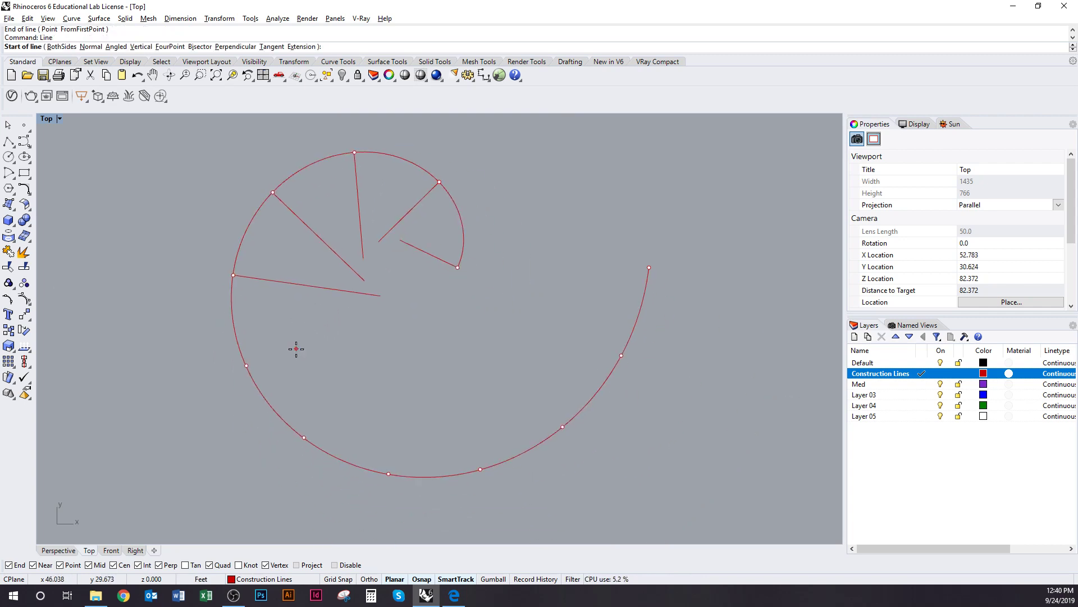
pyautogui.write('p')
pyautogui.press('Return')
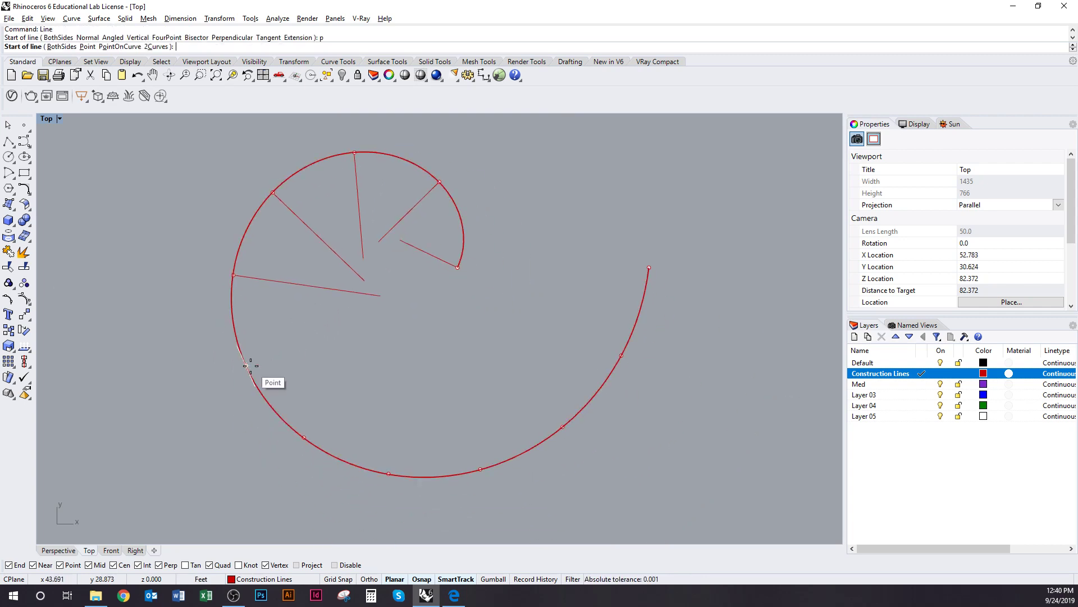
pyautogui.click(246, 366)
pyautogui.write('8')
pyautogui.press('Return')
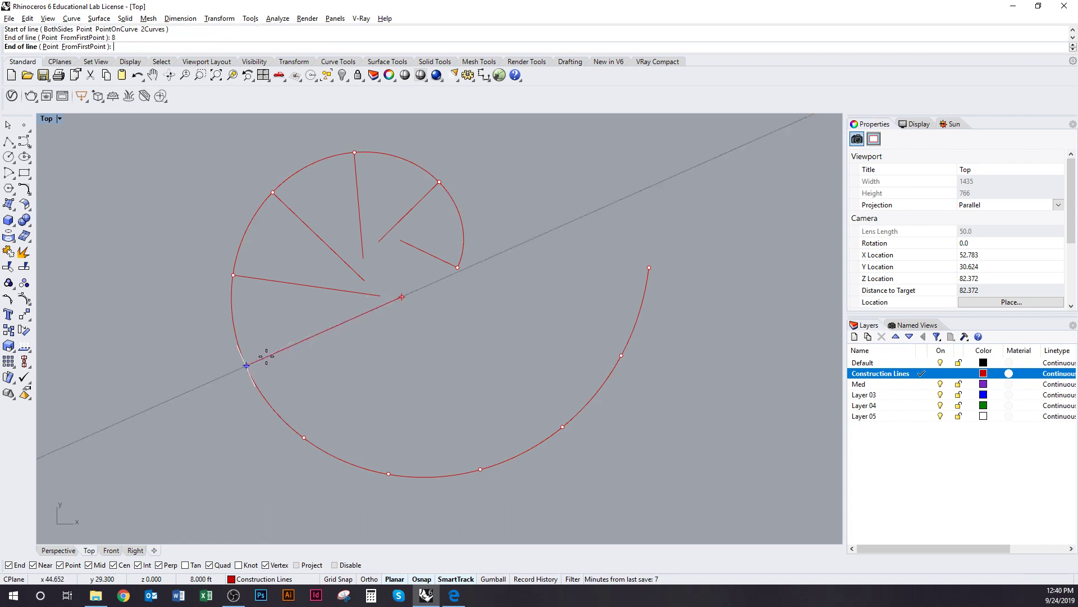
pyautogui.click(266, 357)
# Step: Draw a 9 ft line perpendicular to the spiral, pointing inward from the seventh division point
pyautogui.moveTo(328, 392); pyautogui.dragTo(321, 357, button='right')
pyautogui.rightClick(322, 358)
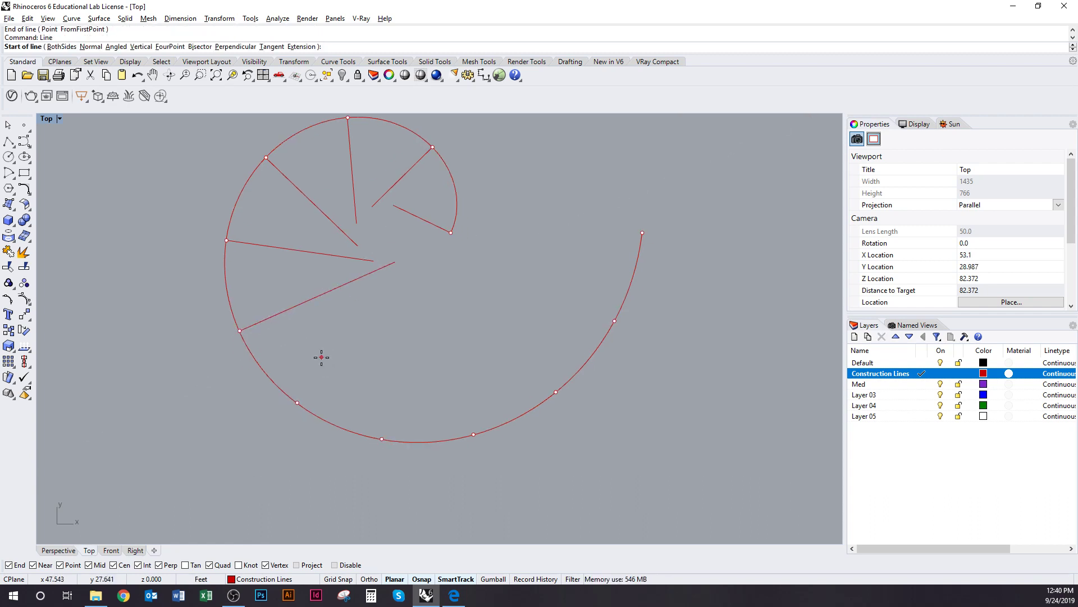
pyautogui.write('p')
pyautogui.press('Return')
pyautogui.write('p')
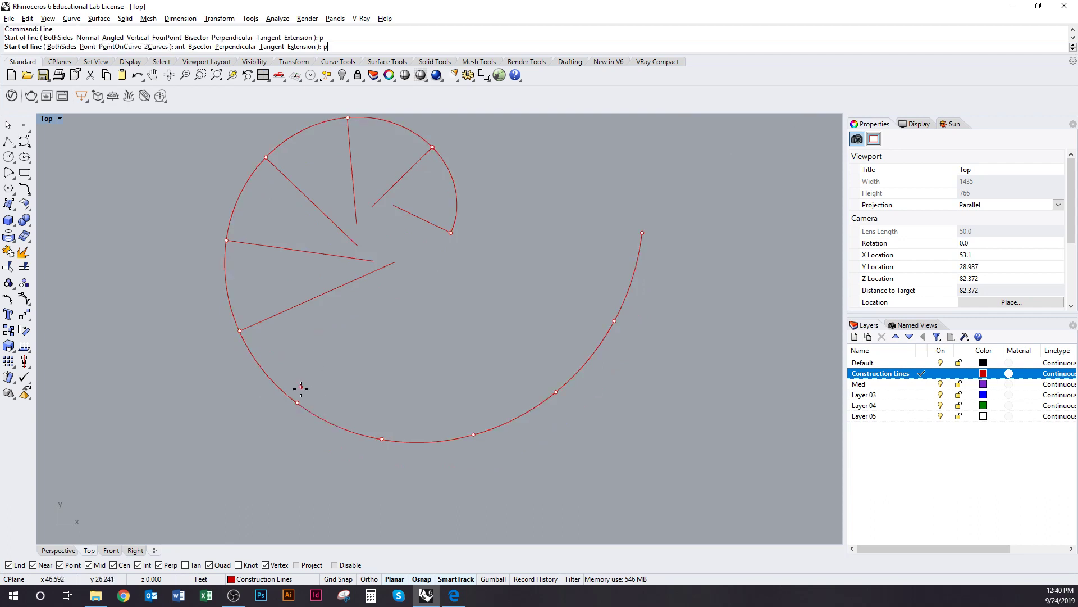
pyautogui.click(298, 402)
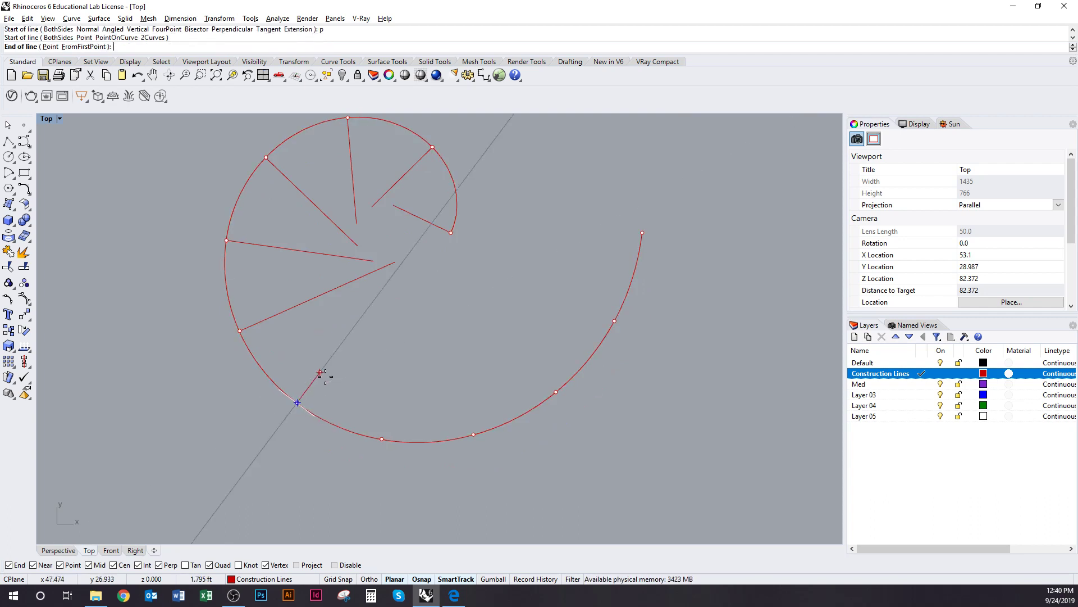
pyautogui.write('9')
pyautogui.press('Return')
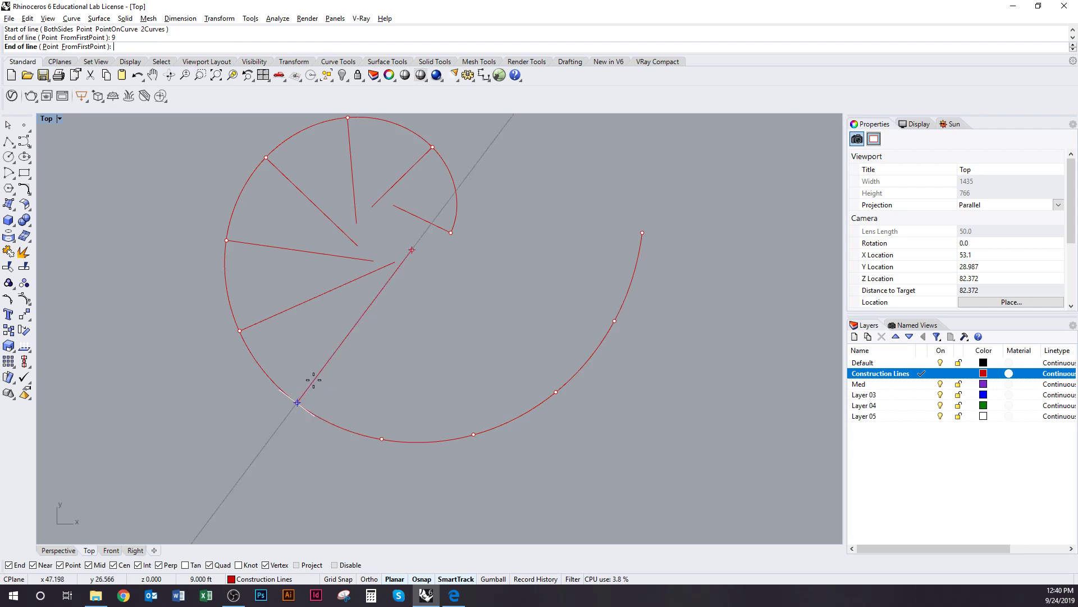
pyautogui.click(315, 378)
# Step: Draw a 10 ft line perpendicular to the spiral, pointing inward from the eighth division point
pyautogui.moveTo(391, 396); pyautogui.dragTo(353, 378, button='right')
pyautogui.rightClick(353, 378)
pyautogui.scroll(3, 304, 378)
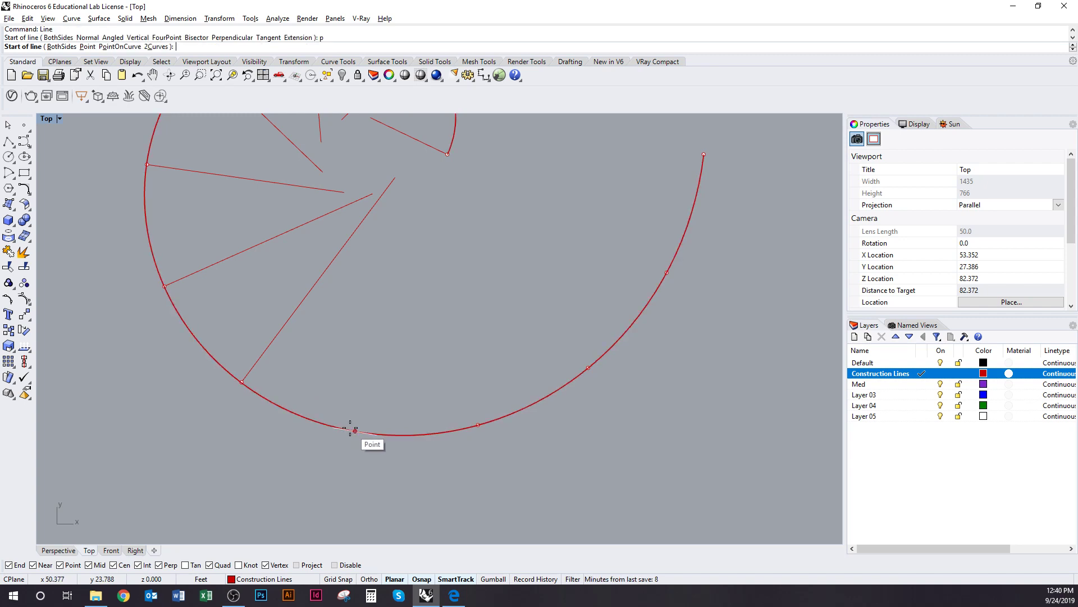
pyautogui.press('Return')
pyautogui.click(354, 431)
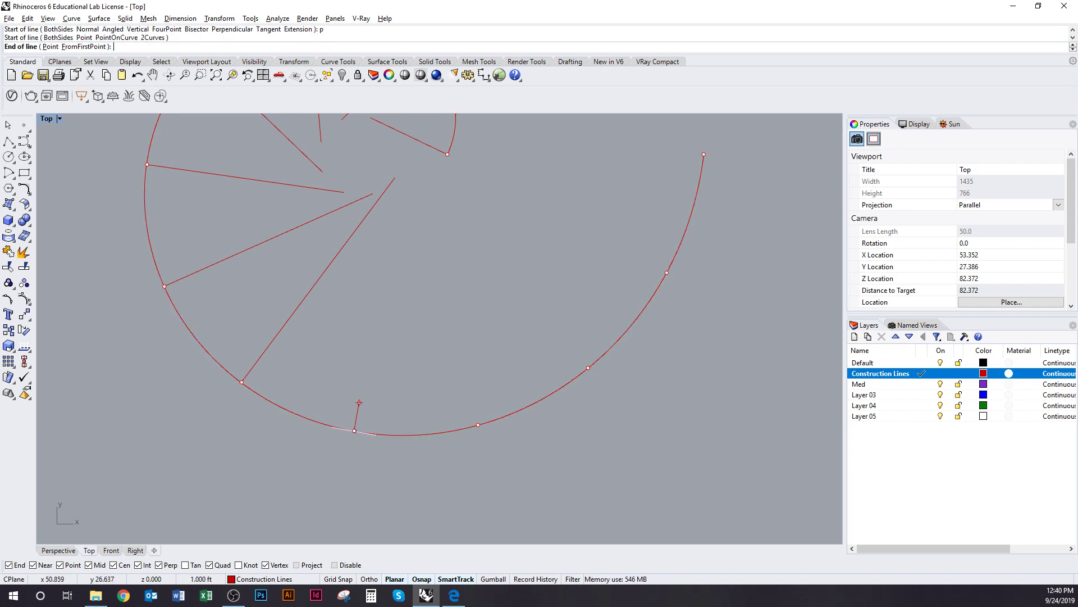
pyautogui.write('10')
pyautogui.press('Return')
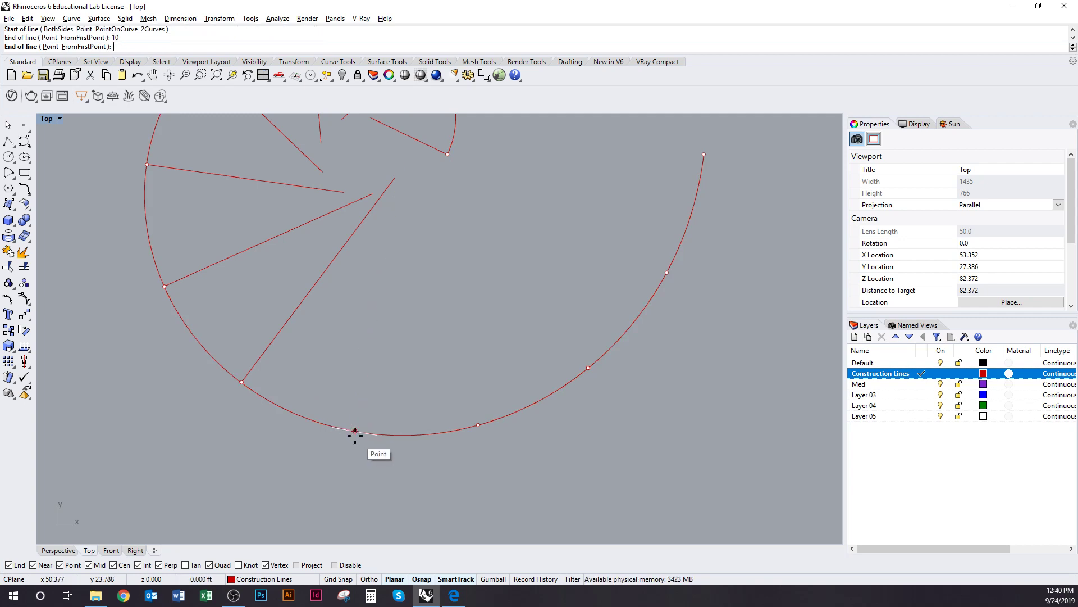
pyautogui.click(365, 391)
# Step: Draw an 11 ft line perpendicular to the spiral, pointing inward from the ninth division point
pyautogui.scroll(-3, 357, 393)
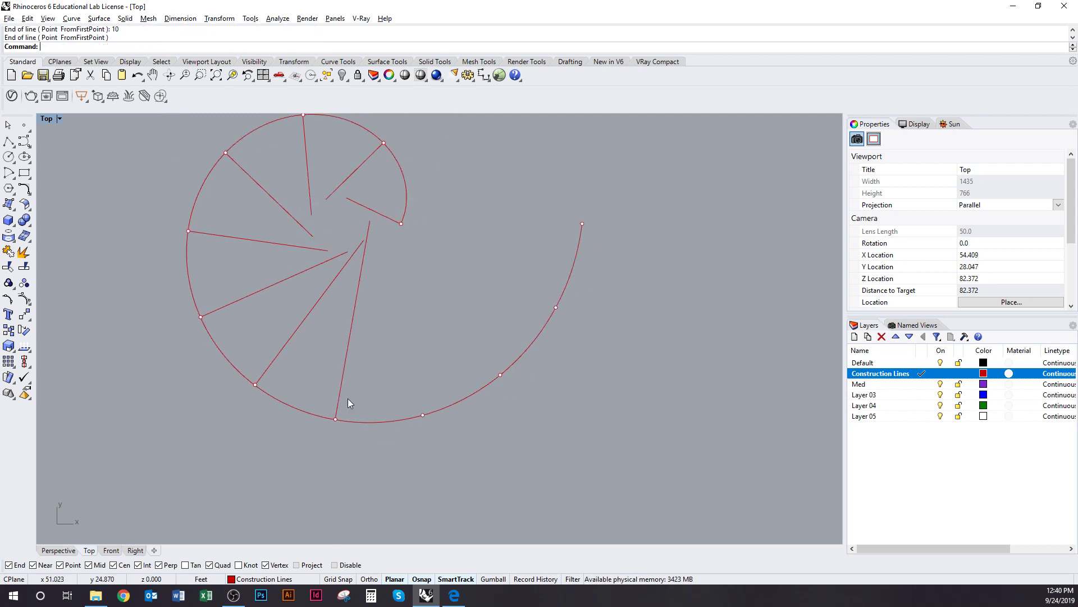
pyautogui.press('Return')
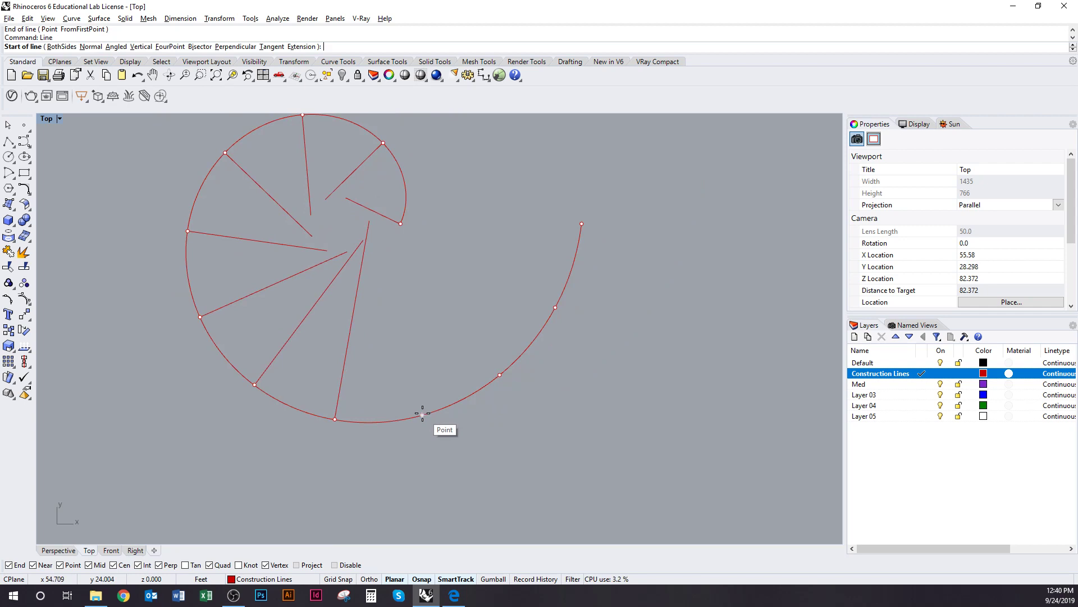
pyautogui.write('p')
pyautogui.press('Return')
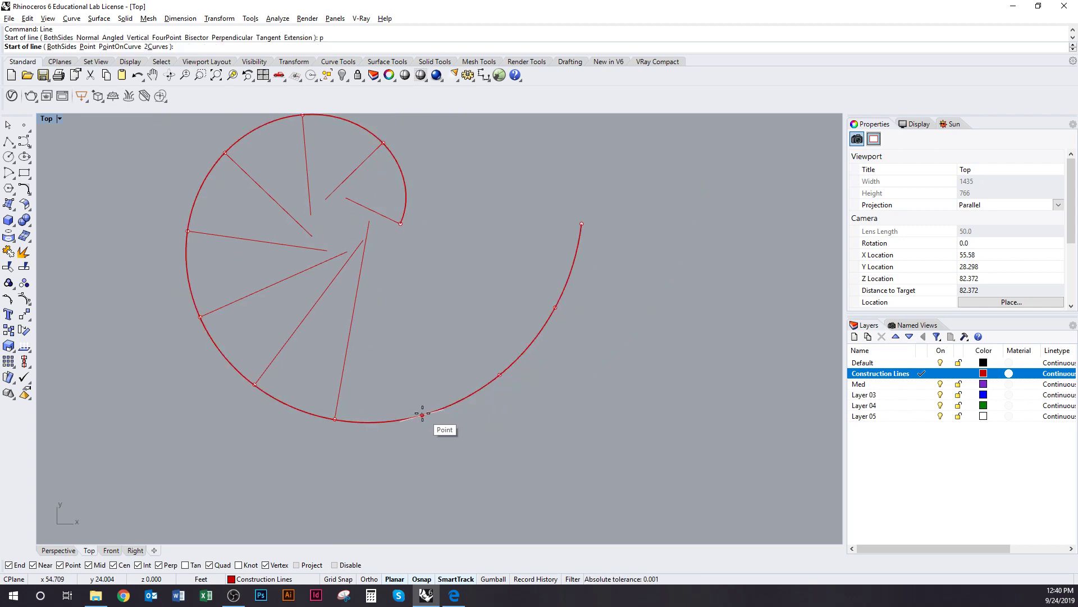
pyautogui.click(422, 414)
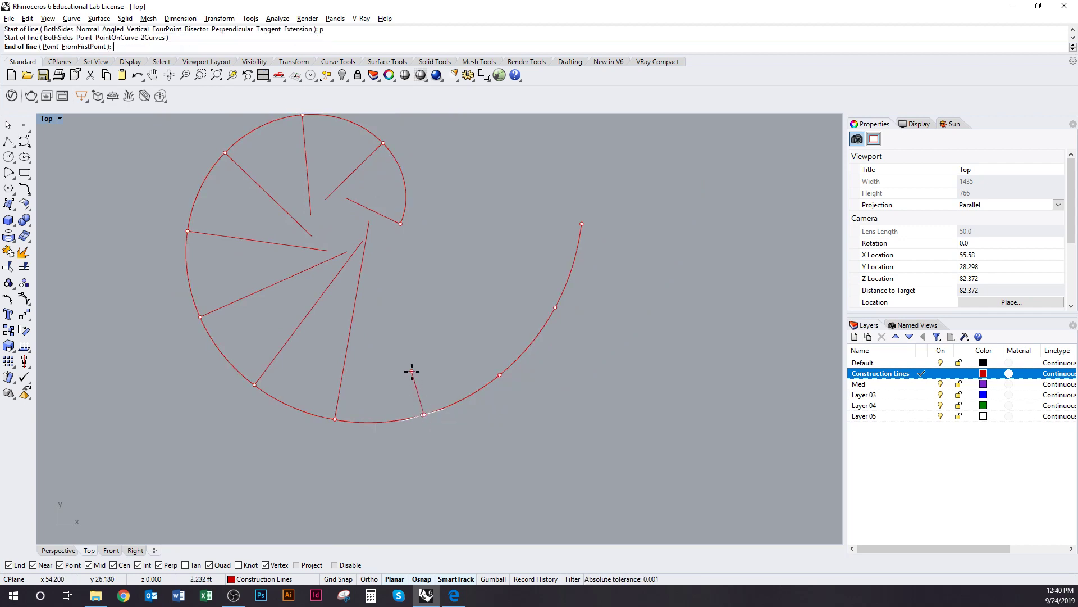
pyautogui.write('11')
pyautogui.press('Return')
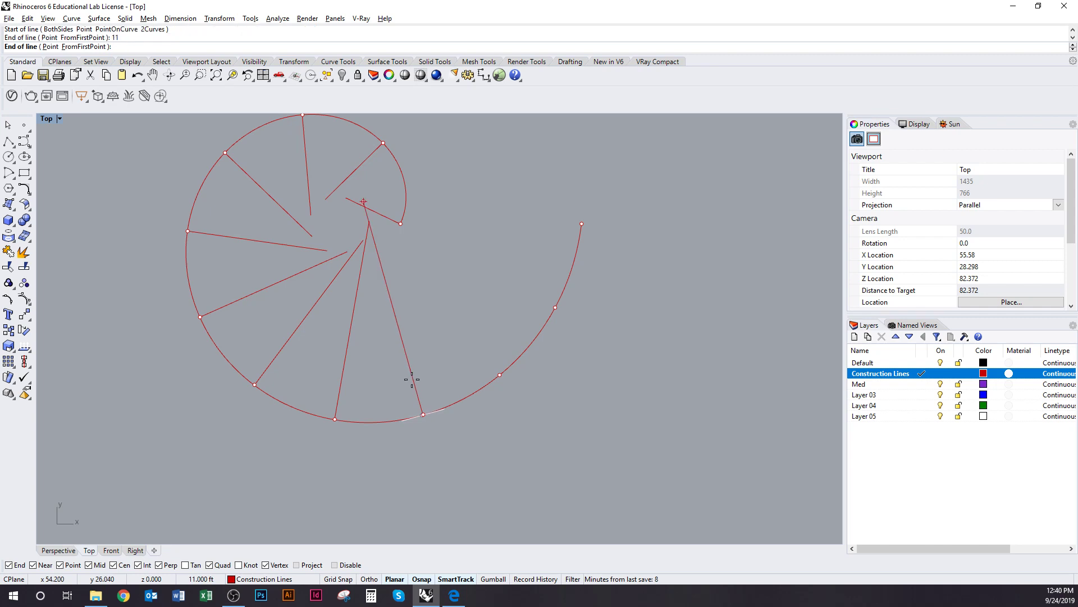
pyautogui.click(418, 399)
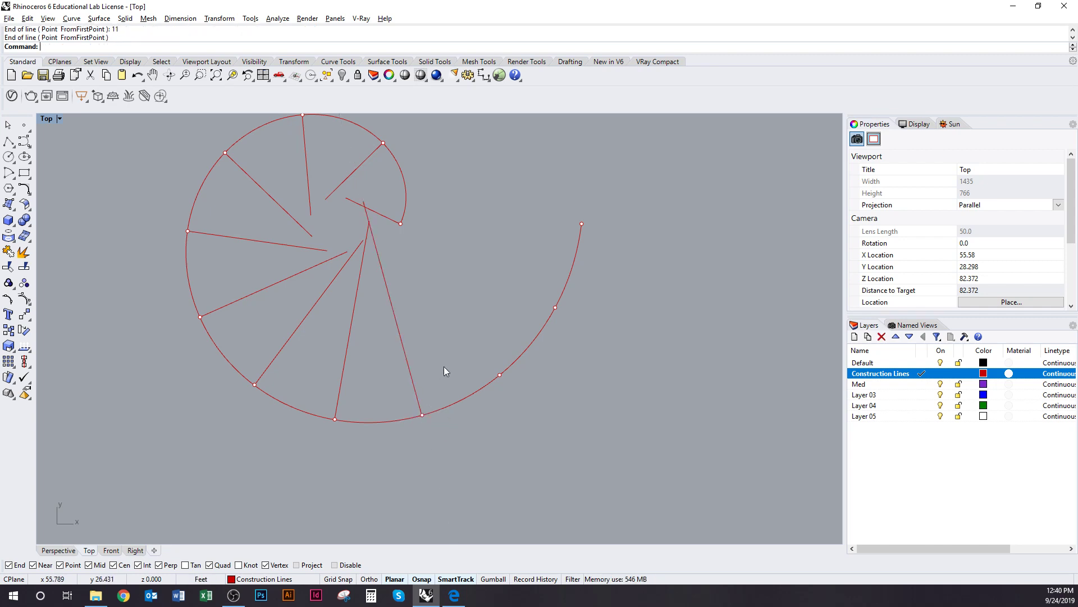
# Step: Draw a 12 ft line perpendicular to the spiral, pointing inward from the tenth division point
pyautogui.rightClick(443, 367)
pyautogui.write('p')
pyautogui.press('Return')
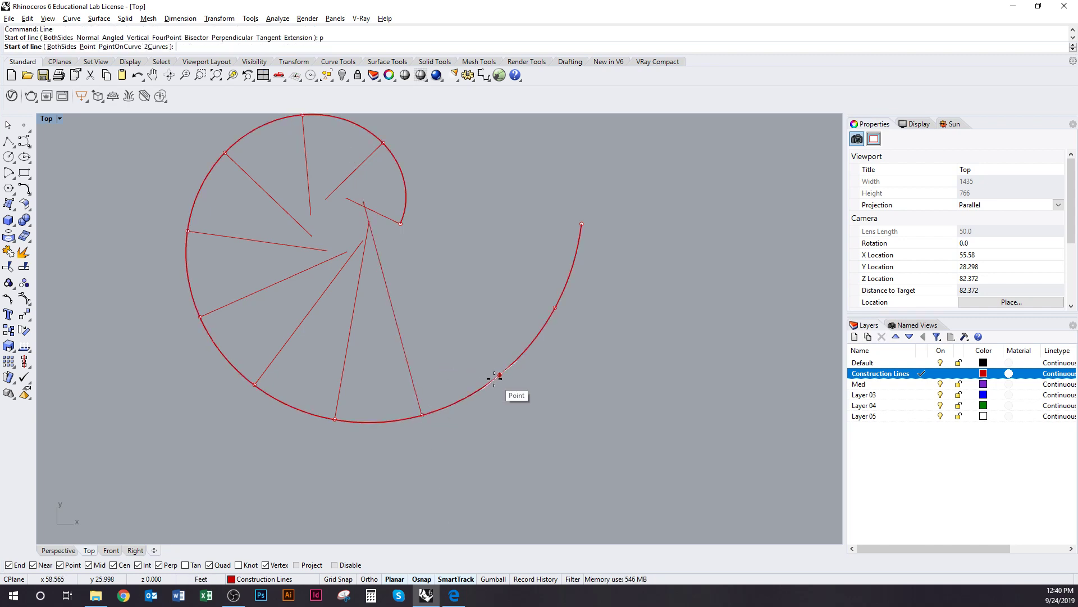
pyautogui.click(499, 374)
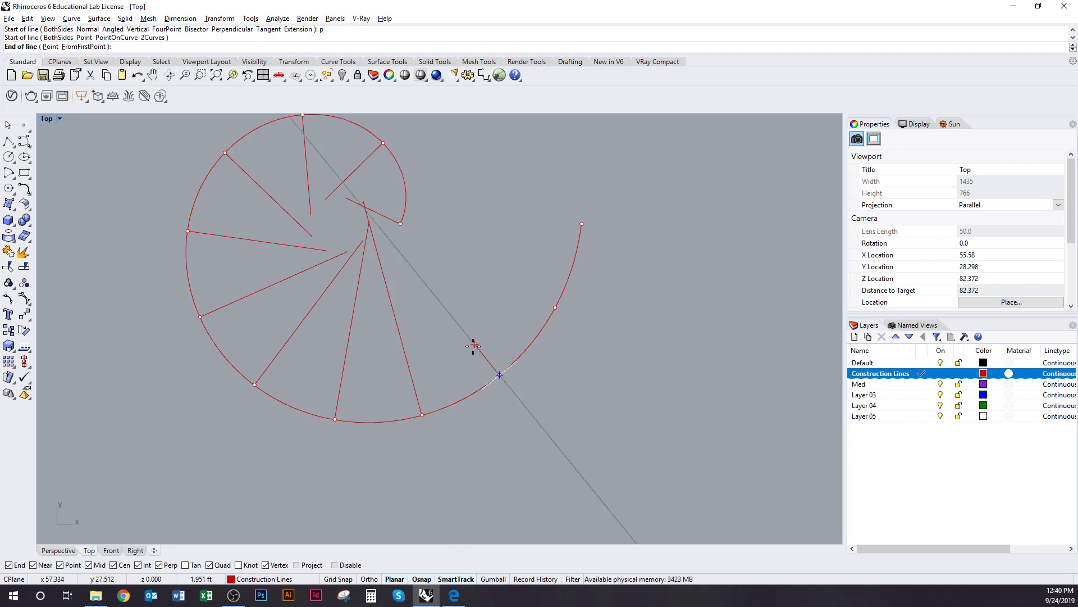
pyautogui.write('12')
pyautogui.press('Return')
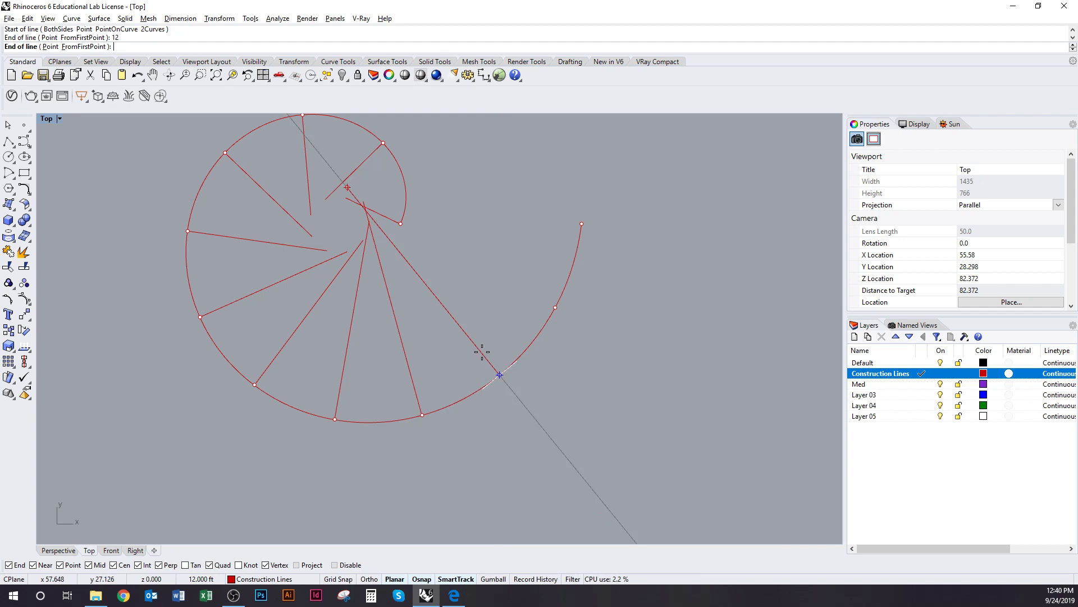
pyautogui.click(482, 352)
# Step: Draw a 13 ft line perpendicular to the spiral, pointing inward from the eleventh division point
pyautogui.press('Return')
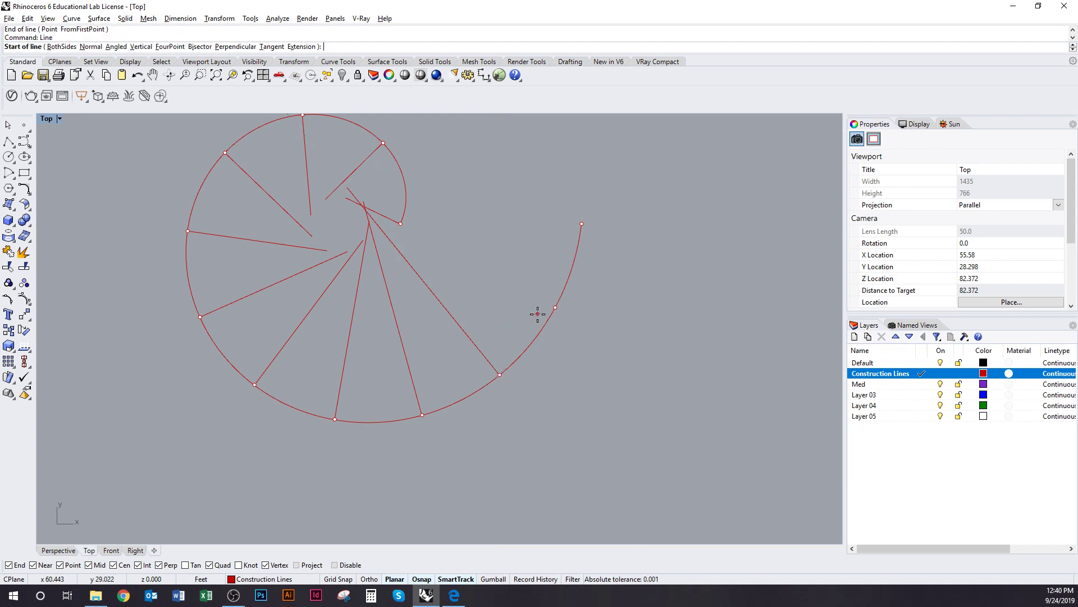
pyautogui.write('p')
pyautogui.press('Return')
pyautogui.click(555, 307)
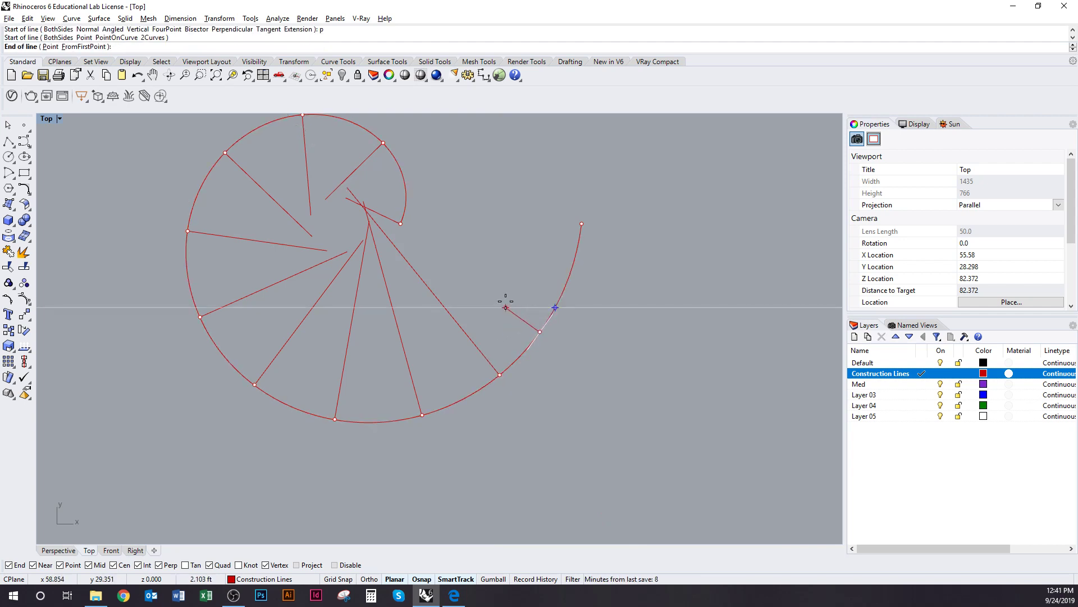
pyautogui.write('13')
pyautogui.press('Return')
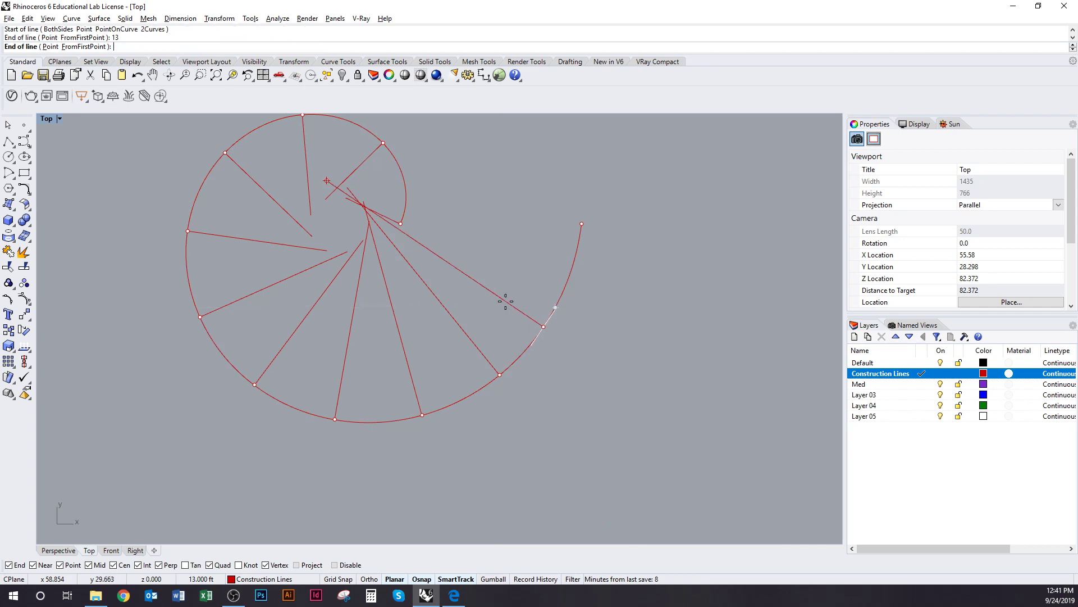
pyautogui.click(532, 296)
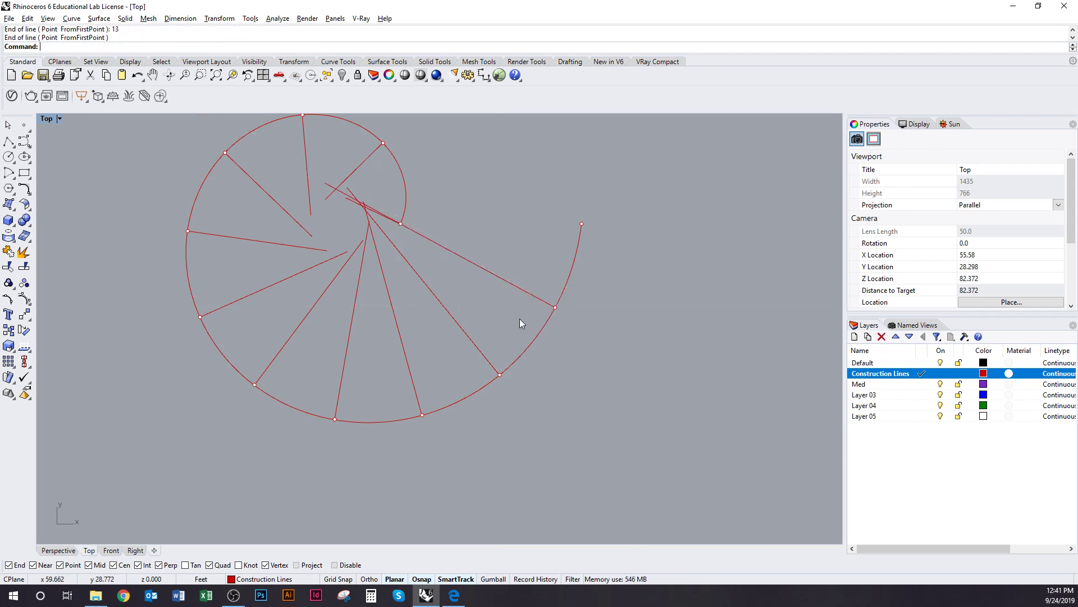
# Step: Draw a 14 ft line perpendicular to the spiral, pointing inward from the last division point at its outer end
pyautogui.press('Return')
pyautogui.write('pendicular Tangent Extension ):')
pyautogui.press('Return')
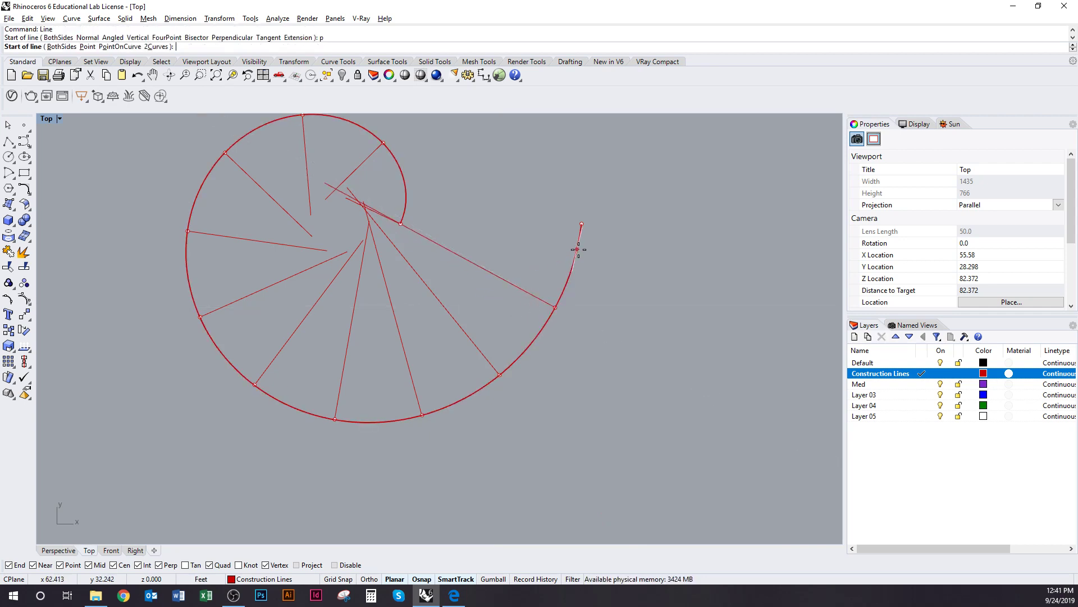
pyautogui.click(577, 249)
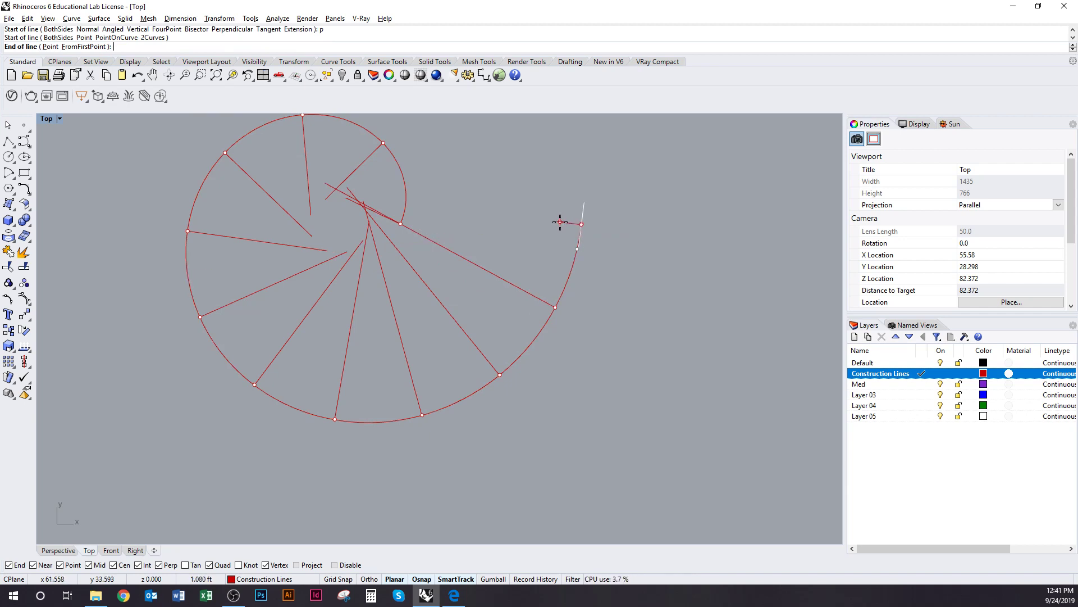
pyautogui.write('14')
pyautogui.press('Return')
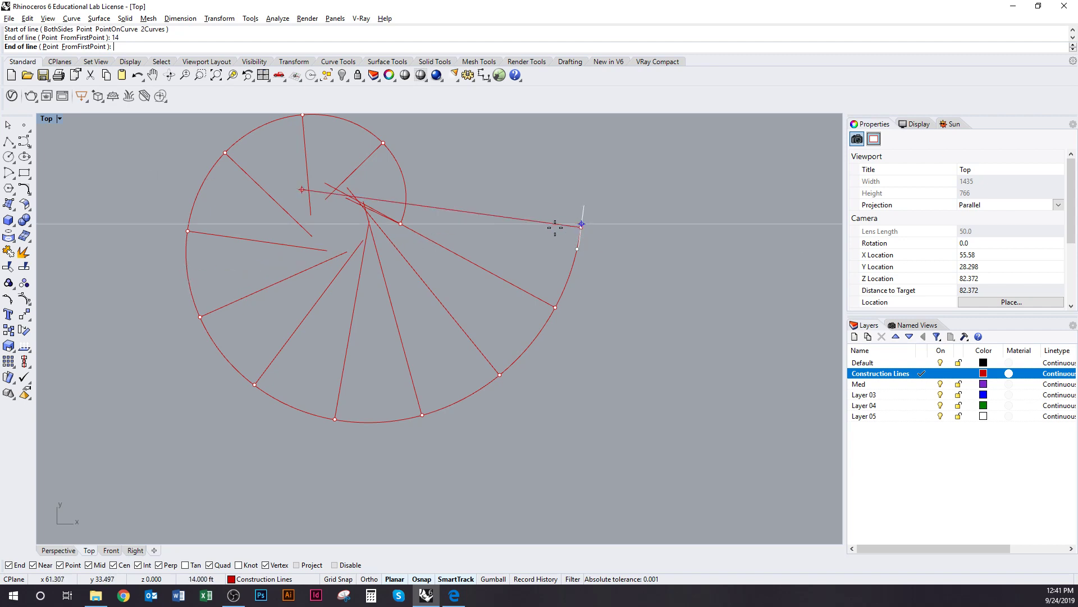
pyautogui.click(553, 226)
# Step: Measure the length of every perpendicular line in turn, from the one at the spiral's outer end to the one at its inner end
pyautogui.moveTo(530, 235); pyautogui.dragTo(475, 308, button='right')
pyautogui.click(471, 261)
pyautogui.write('Length')
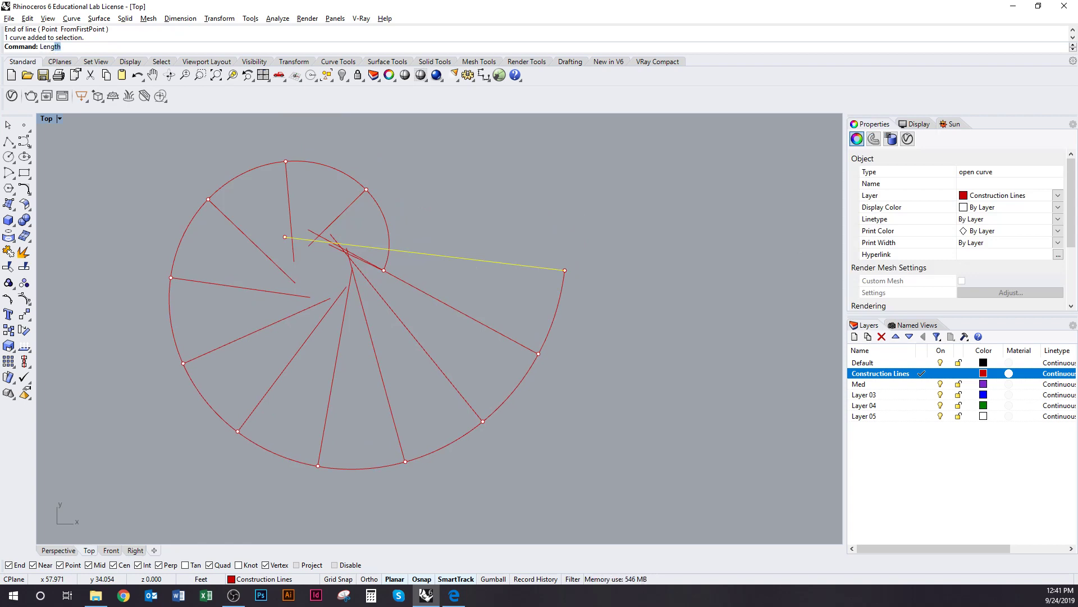
pyautogui.press('Return')
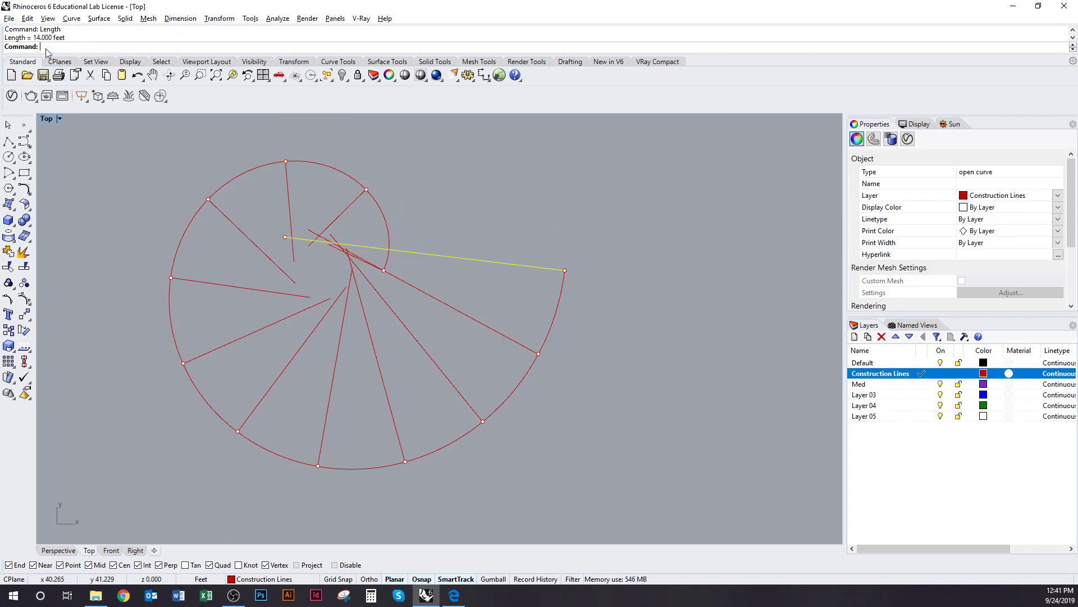
pyautogui.click(408, 283)
pyautogui.press('Return')
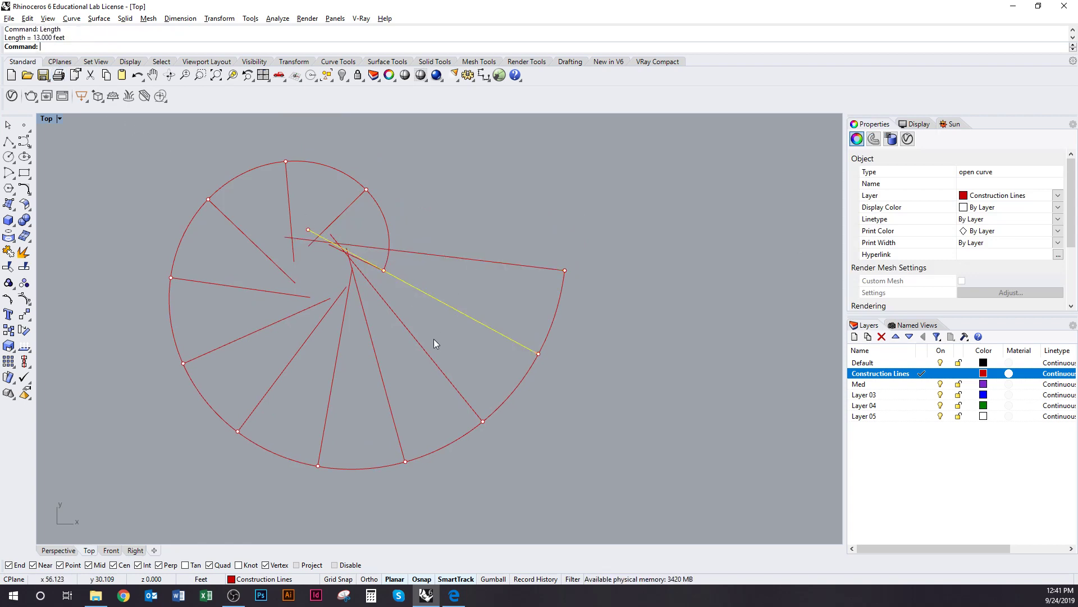
pyautogui.click(422, 348)
pyautogui.press('Return')
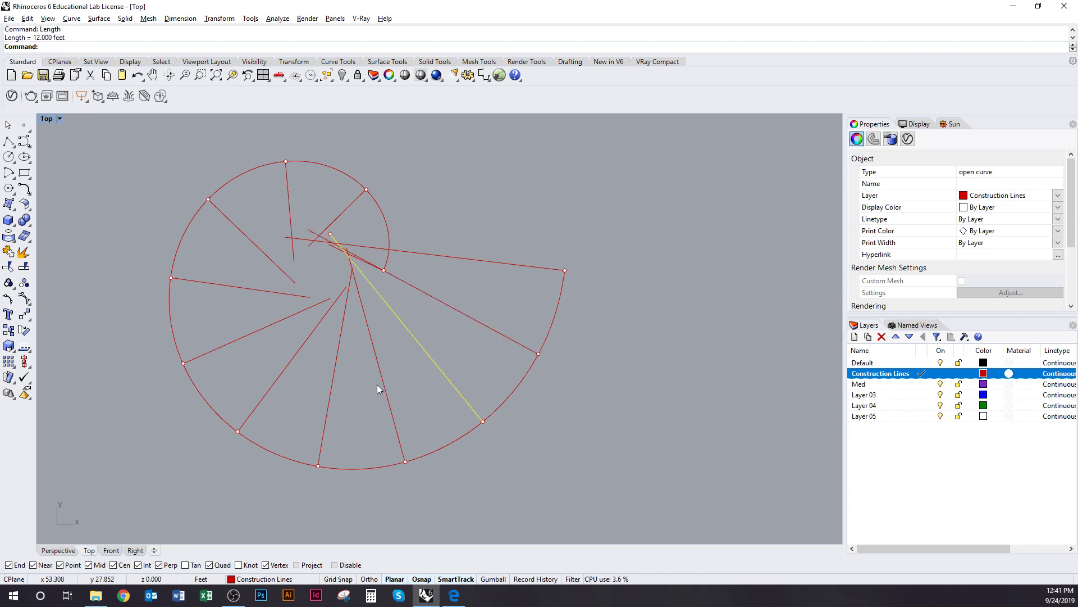
pyautogui.click(378, 384)
pyautogui.click(383, 384)
pyautogui.press('Return')
pyautogui.click(334, 382)
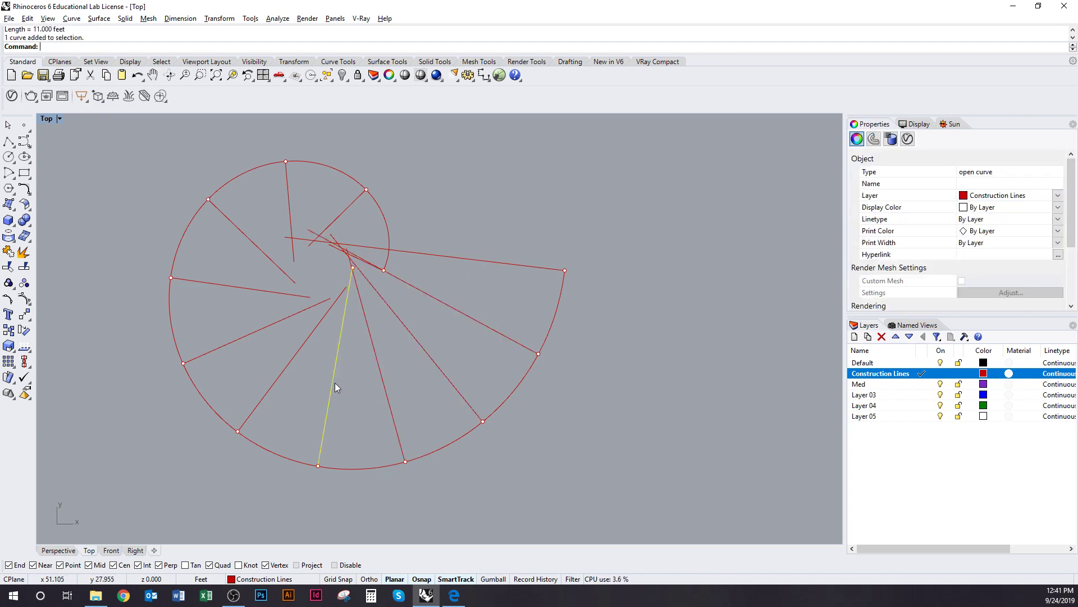
pyautogui.press('Return')
pyautogui.click(299, 362)
pyautogui.click(289, 361)
pyautogui.press('Return')
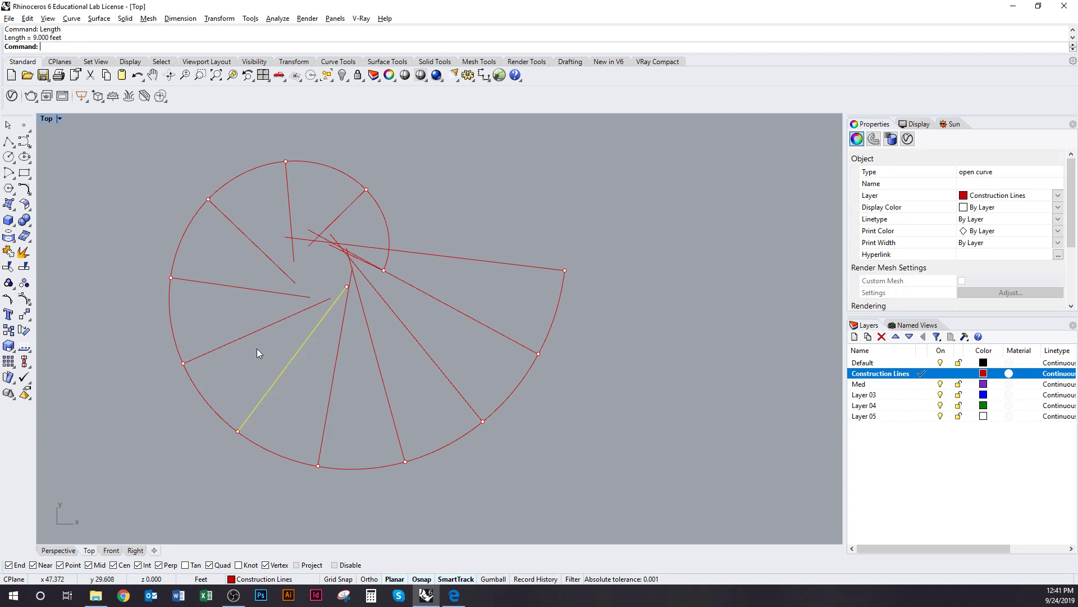
pyautogui.click(250, 333)
pyautogui.press('Return')
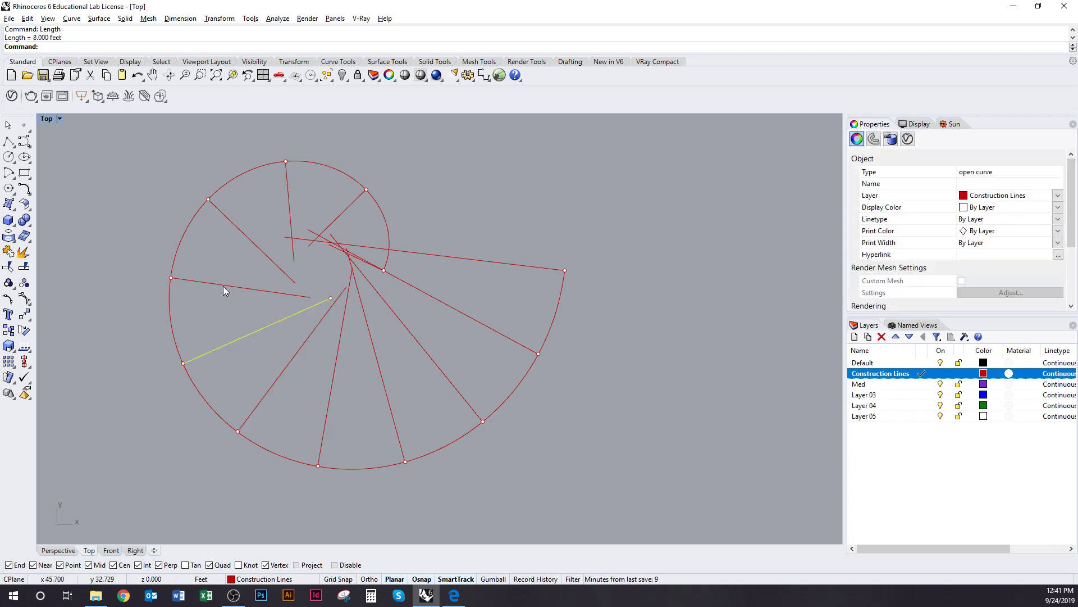
pyautogui.click(222, 285)
pyautogui.press('Return')
pyautogui.click(243, 231)
pyautogui.press('Return')
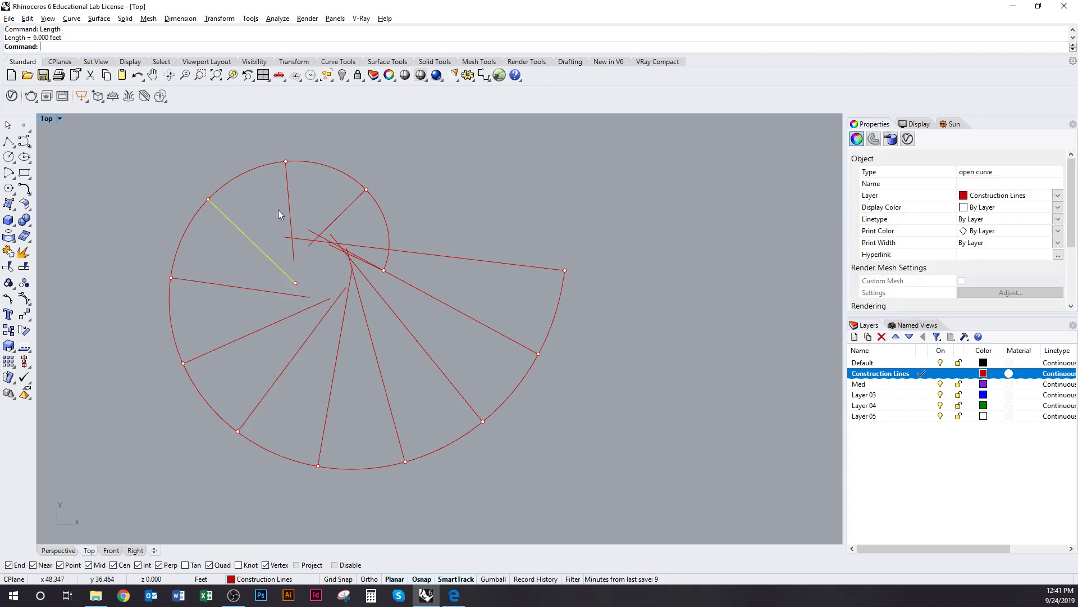
pyautogui.click(289, 200)
pyautogui.press('Return')
pyautogui.click(347, 206)
pyautogui.press('Return')
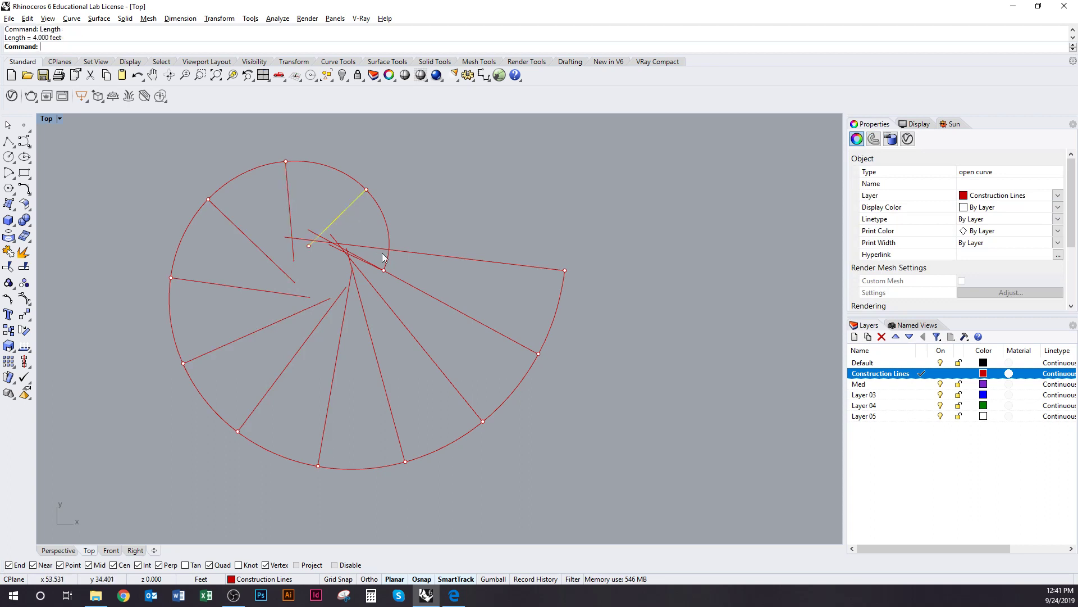
pyautogui.click(375, 265)
pyautogui.click(371, 268)
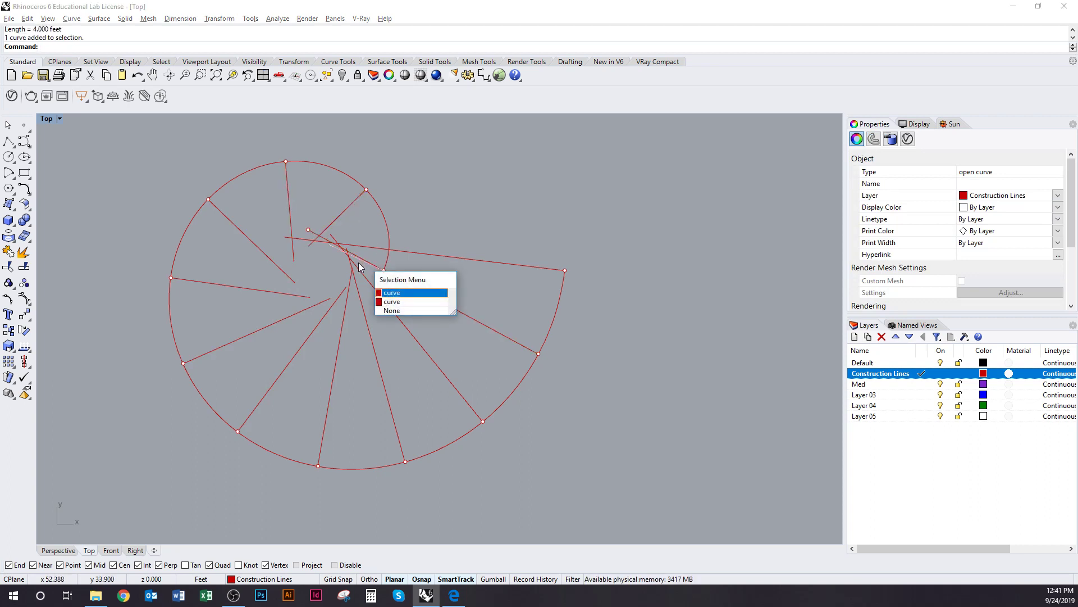
pyautogui.click(393, 290)
pyautogui.press('Return')
pyautogui.click(420, 221)
pyautogui.moveTo(488, 253); pyautogui.dragTo(361, 240, button='right')
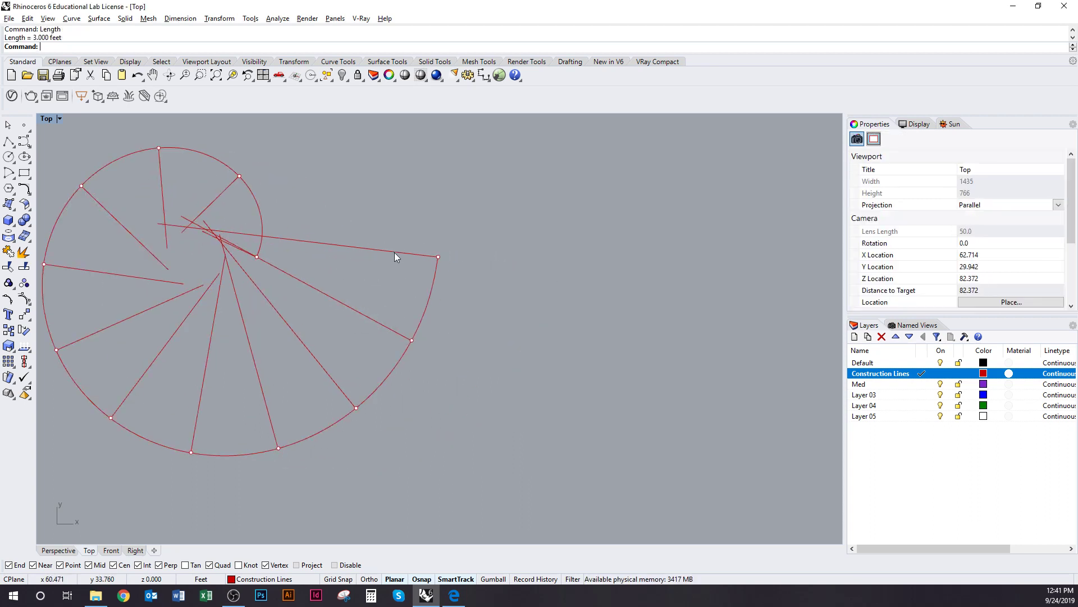
pyautogui.moveTo(409, 294); pyautogui.dragTo(534, 298, button='right')
pyautogui.scroll(-1, 436, 302)
pyautogui.moveTo(447, 297); pyautogui.dragTo(357, 313, button='right')
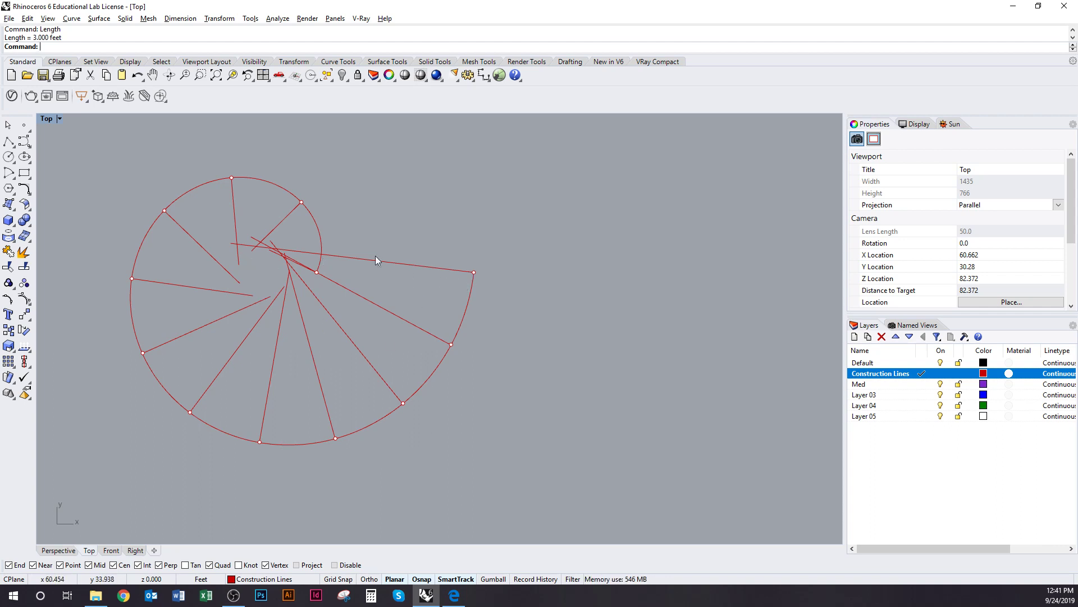
pyautogui.moveTo(405, 265); pyautogui.dragTo(370, 281, button='right')
pyautogui.moveTo(423, 244); pyautogui.dragTo(442, 264, button='right')
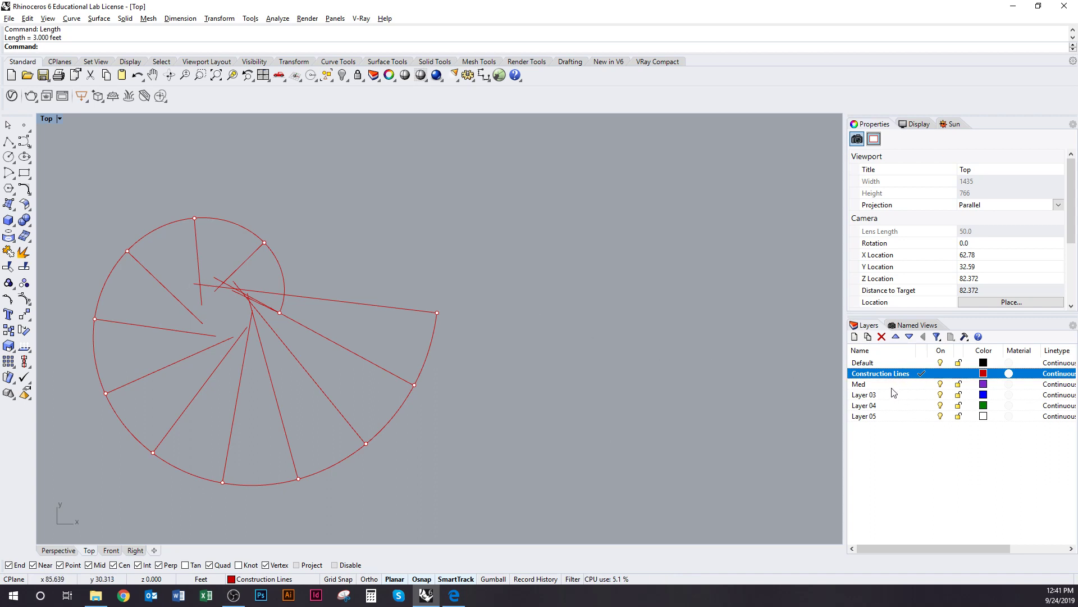
# Step: Make Med the current layer
pyautogui.click(922, 384)
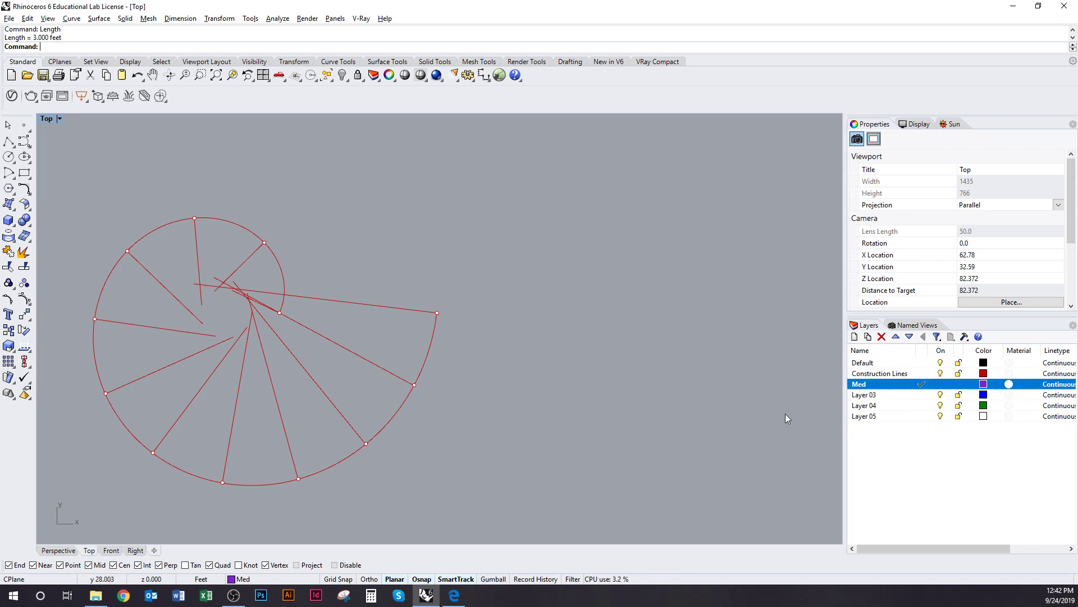
pyautogui.moveTo(544, 402); pyautogui.dragTo(608, 400, button='right')
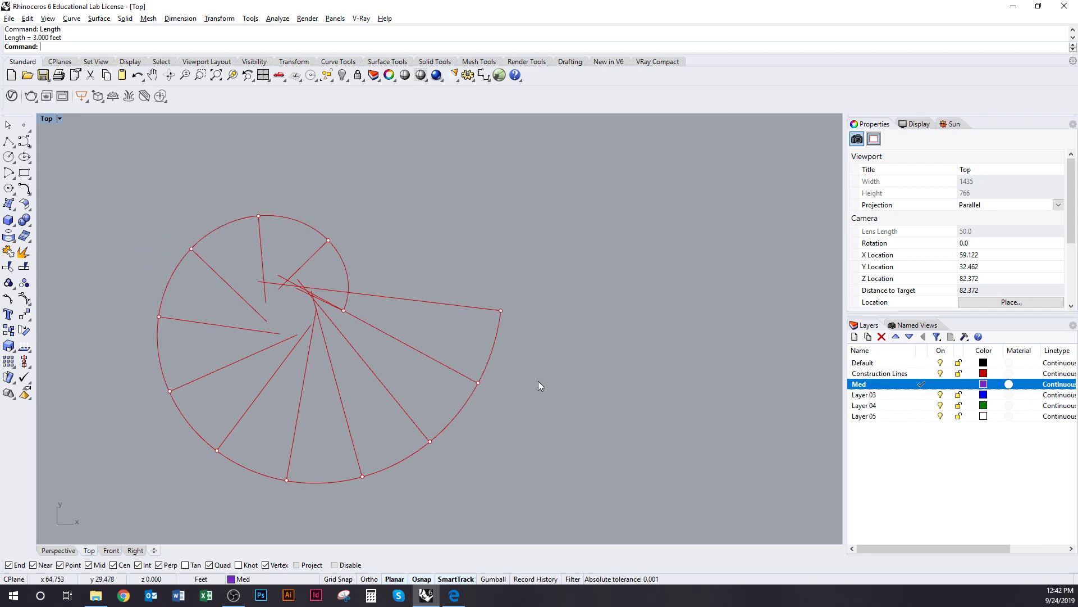
pyautogui.moveTo(521, 387); pyautogui.dragTo(560, 402, button='right')
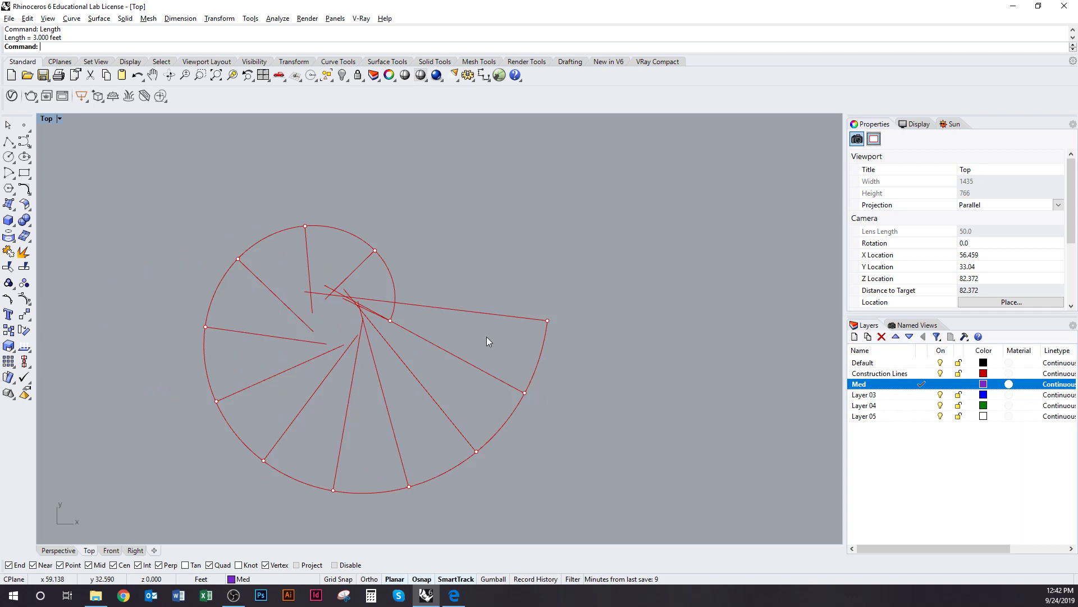
# Step: Start offsetting the 14 ft line at the spiral's outer end to both sides, with the distance set to 1 ft
pyautogui.write('offset')
pyautogui.press('Return')
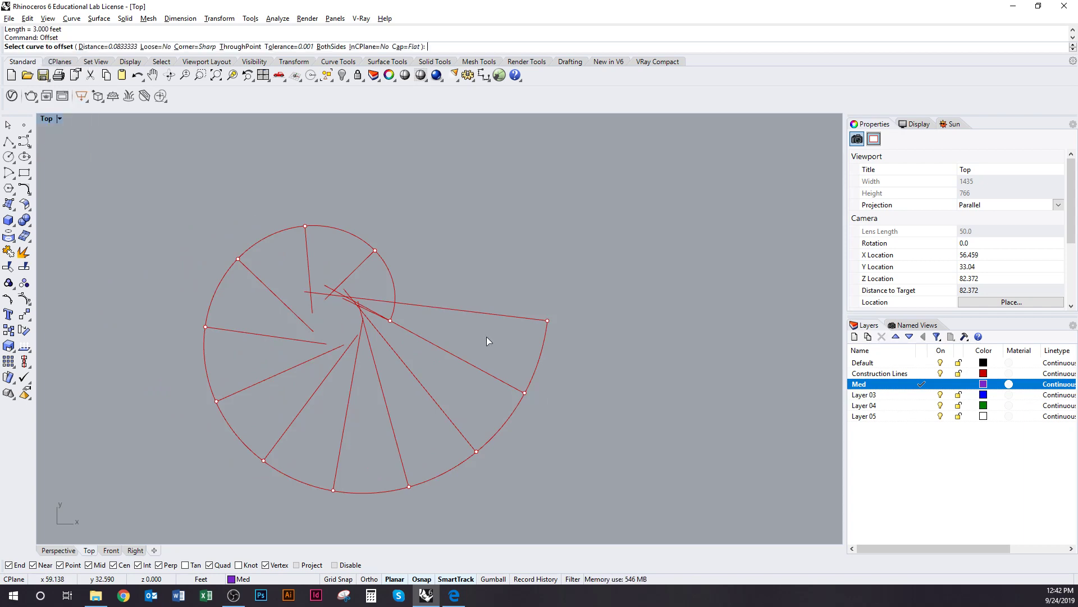
pyautogui.click(511, 315)
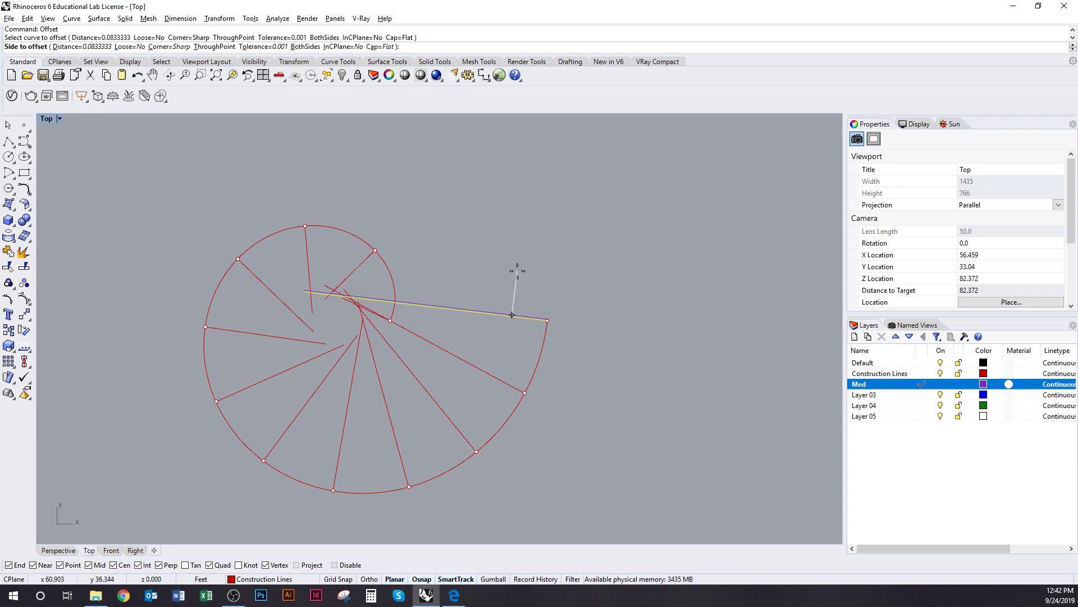
pyautogui.click(70, 47)
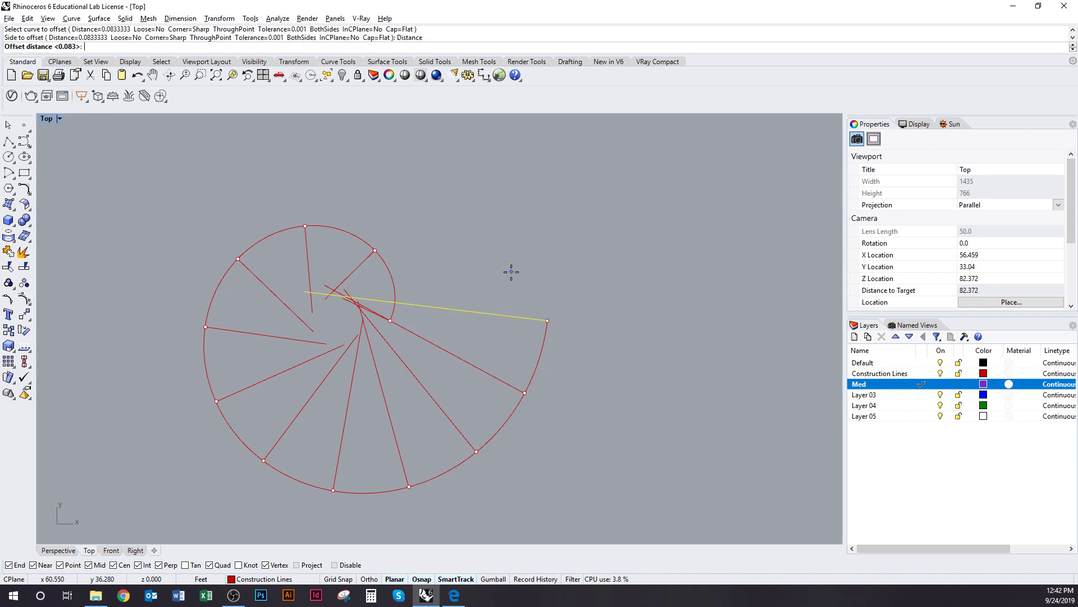
pyautogui.write('2')
pyautogui.press('Return')
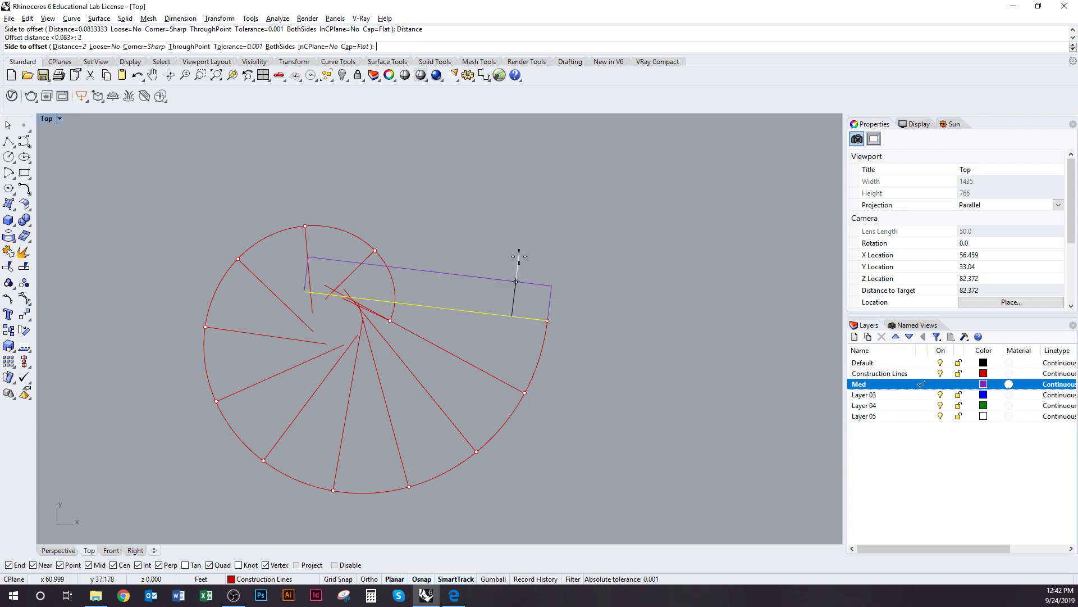
pyautogui.click(279, 47)
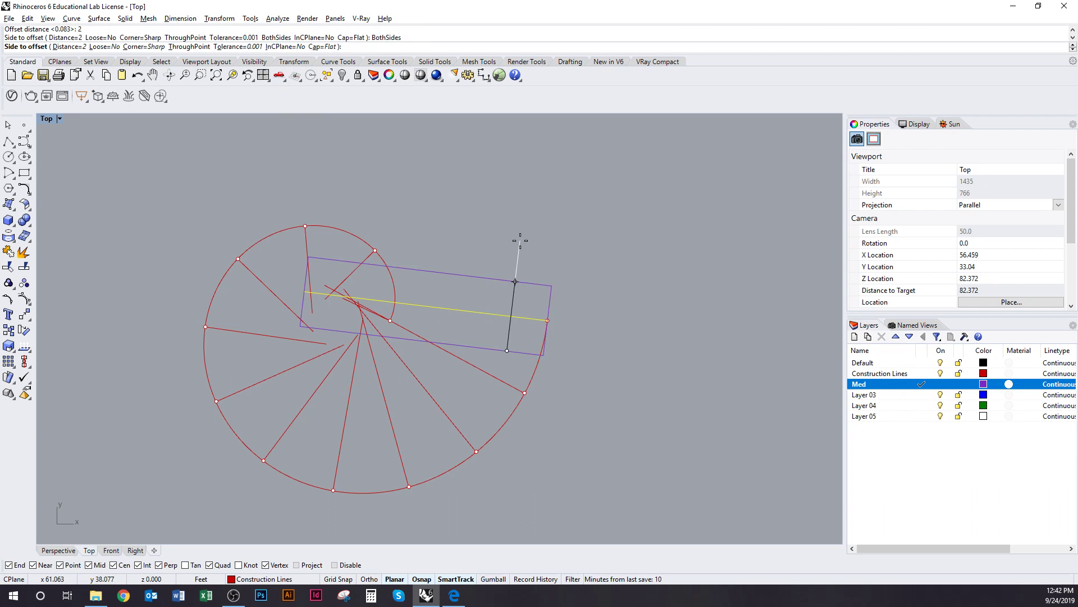
pyautogui.write('1.5')
pyautogui.press('Return')
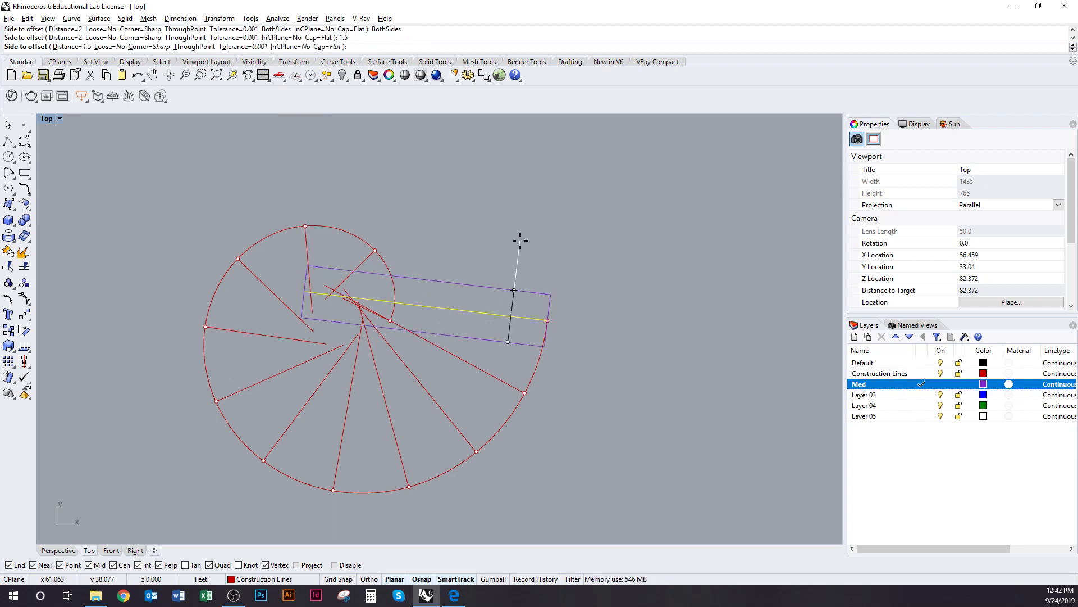
pyautogui.write('1')
pyautogui.press('Return')
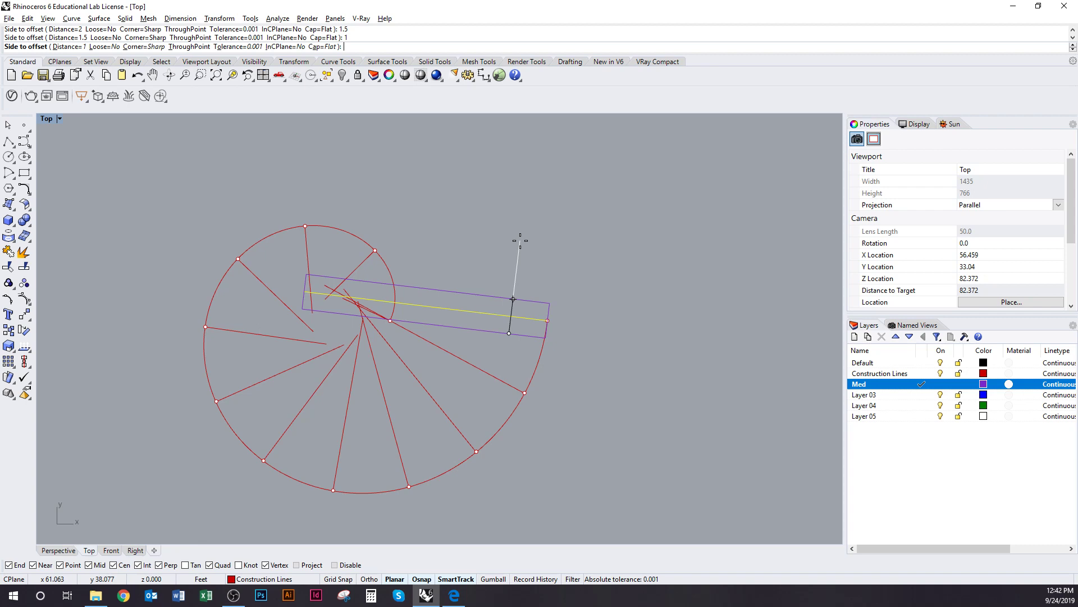
# Step: Try the offset with the Cap option set to None, and set it back to Flat
pyautogui.click(316, 47)
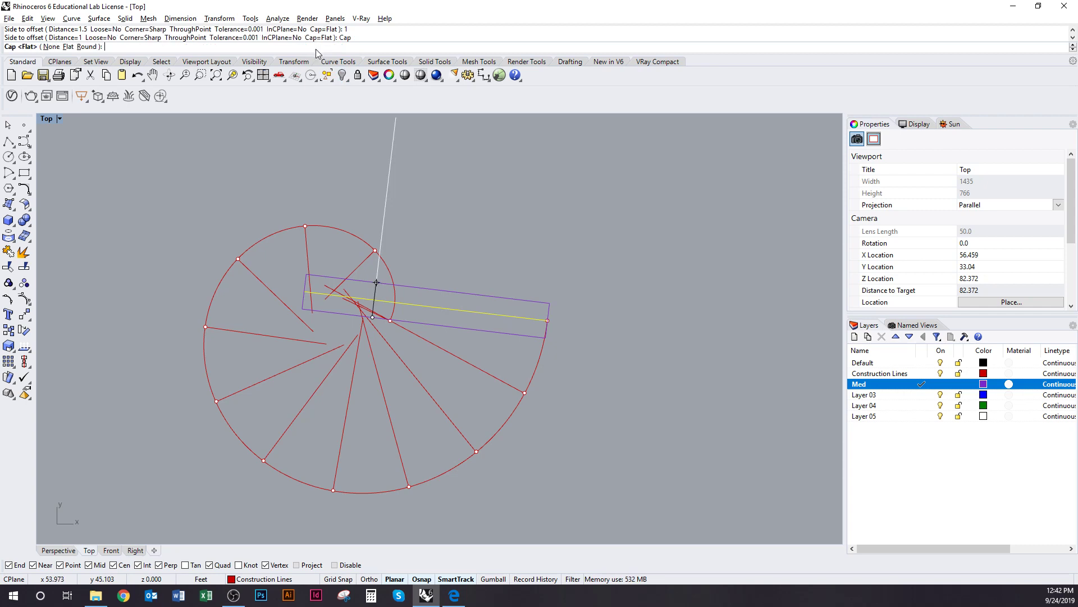
pyautogui.click(51, 47)
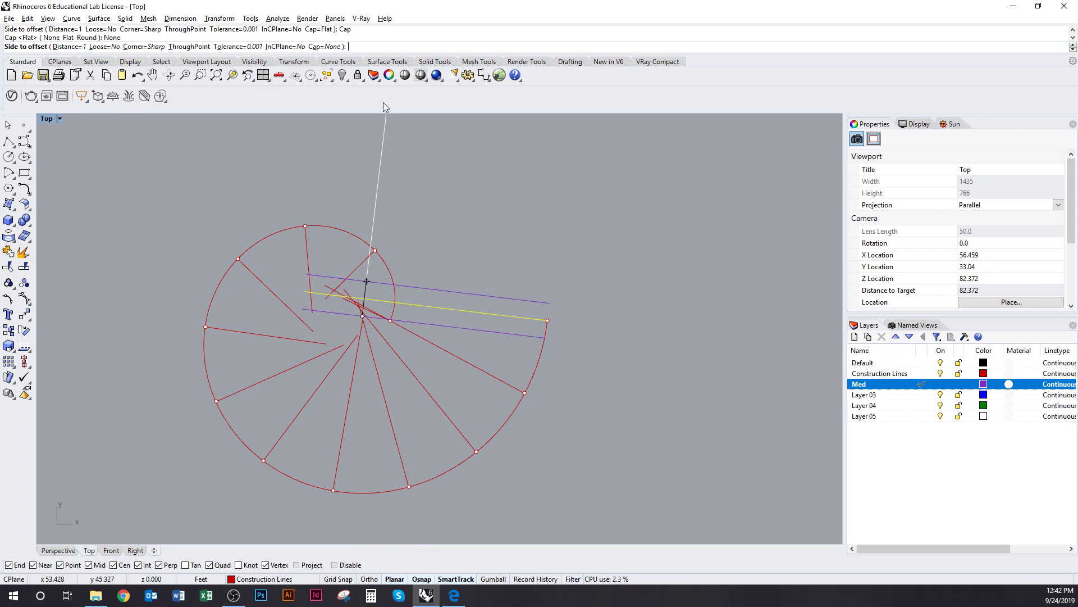
pyautogui.click(323, 47)
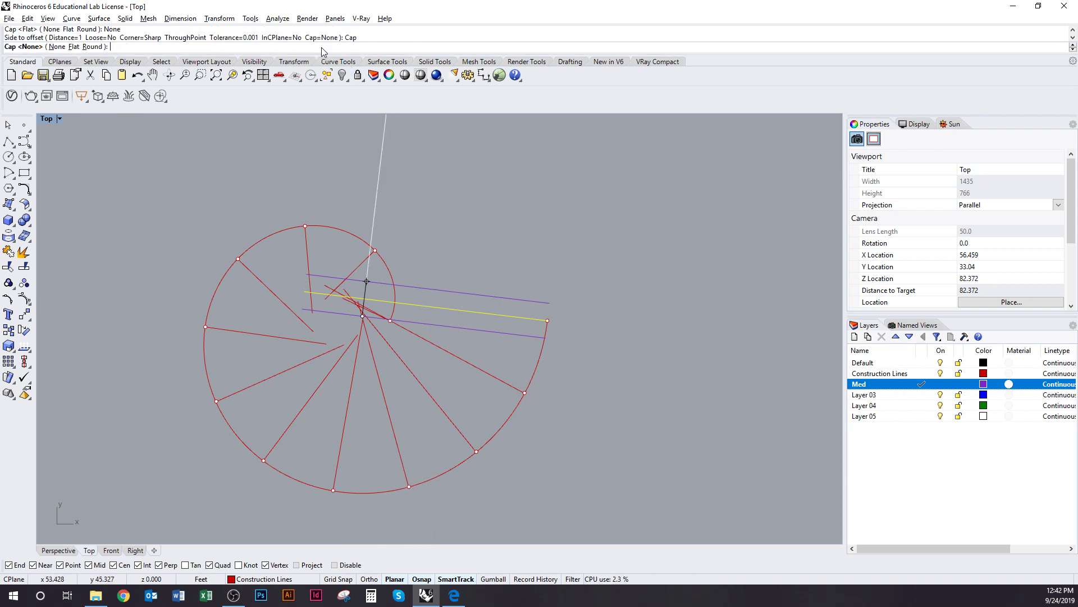
pyautogui.click(74, 47)
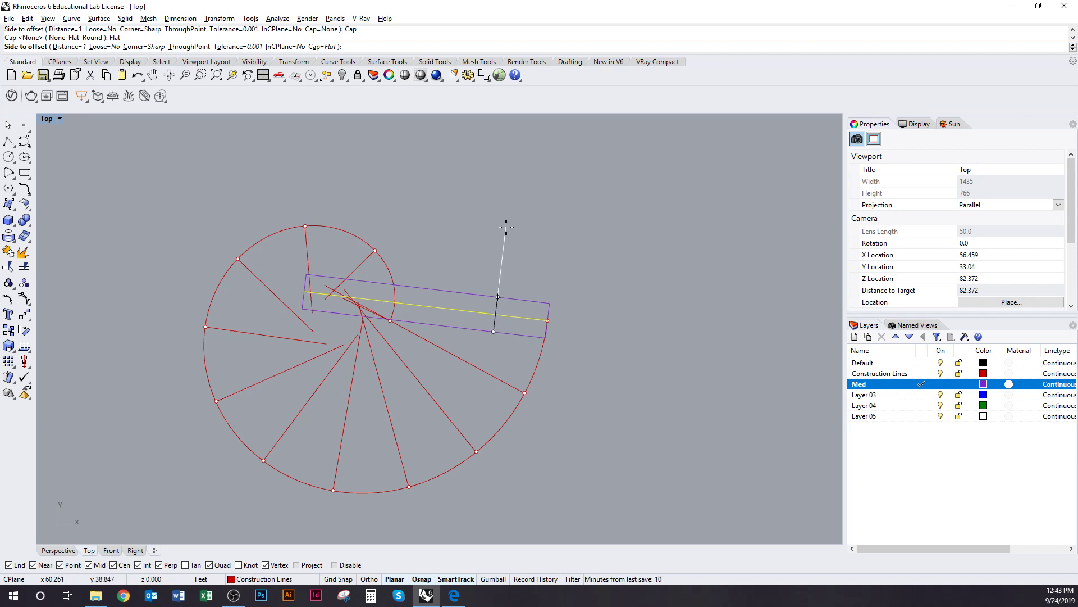
# Step: Complete the flat-capped offset around the 14 ft line and select the closed rectangle to check its corners
pyautogui.click(504, 228)
pyautogui.click(528, 337)
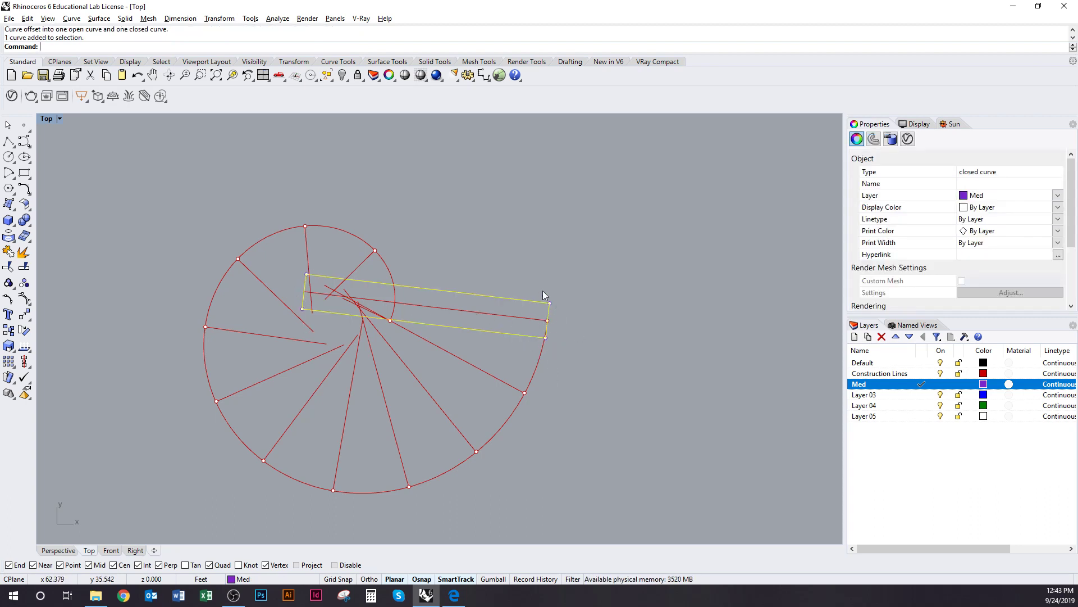
pyautogui.scroll(5, 537, 298)
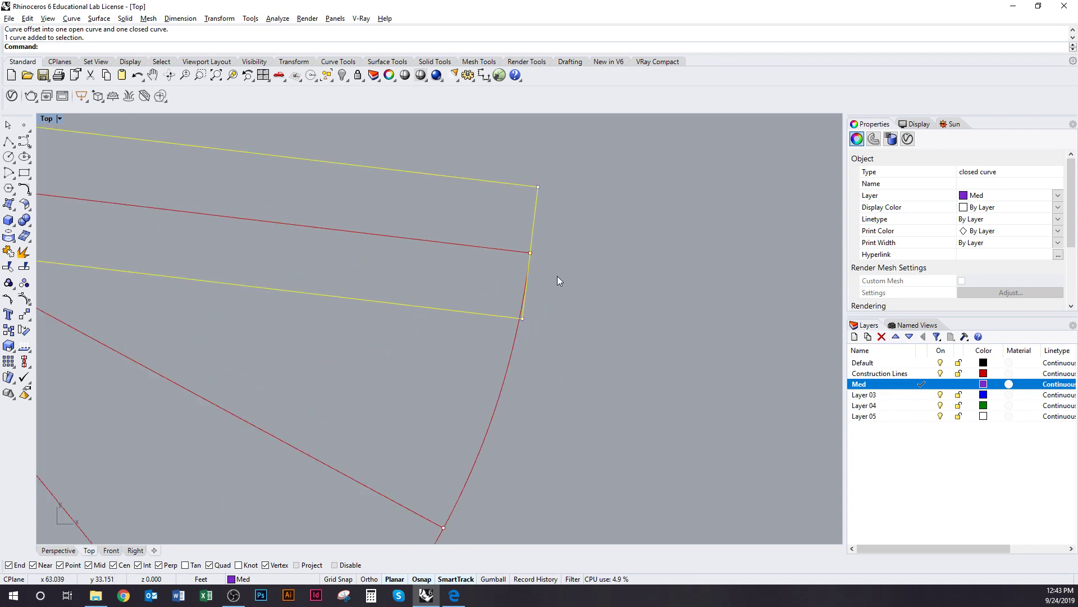
pyautogui.scroll(-5, 556, 281)
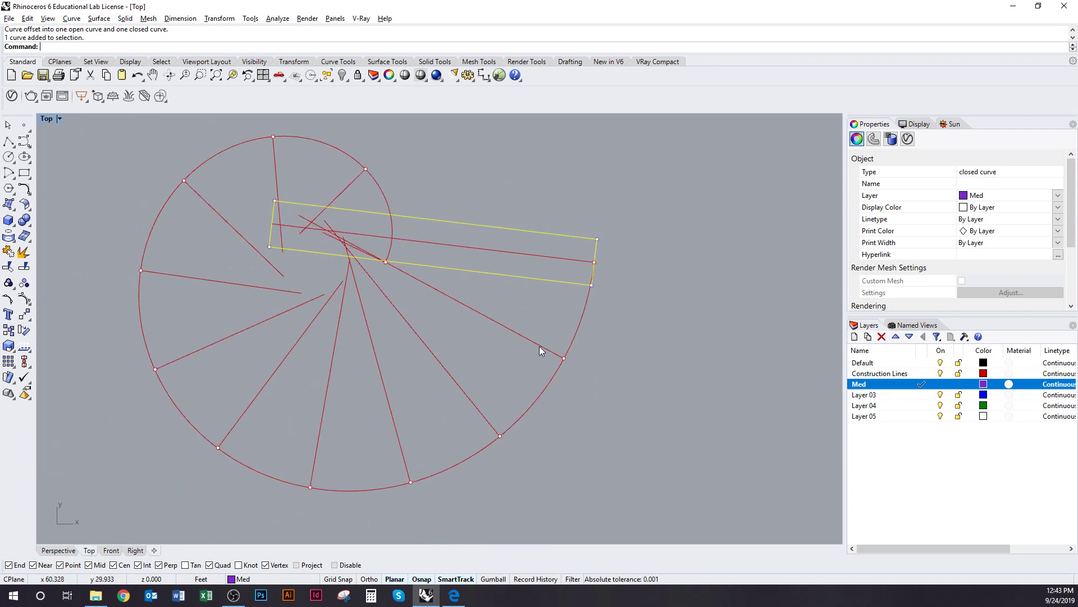
# Step: Offset the 13 ft and 12 ft lines by 1 ft to both sides with flat caps, making two closed rectangles
pyautogui.click(536, 345)
pyautogui.write('offset')
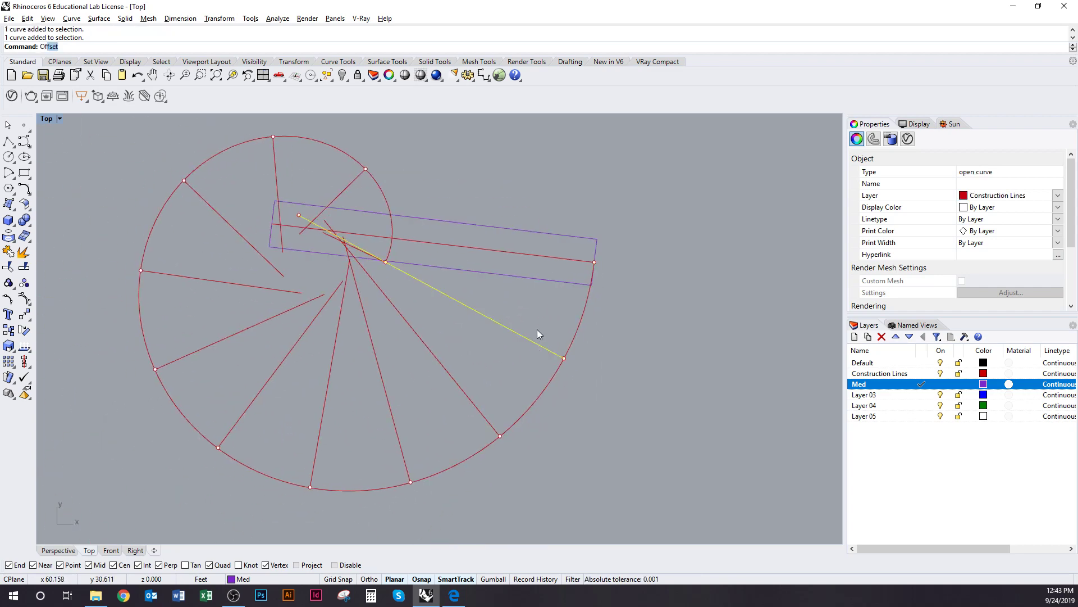
pyautogui.press('Return')
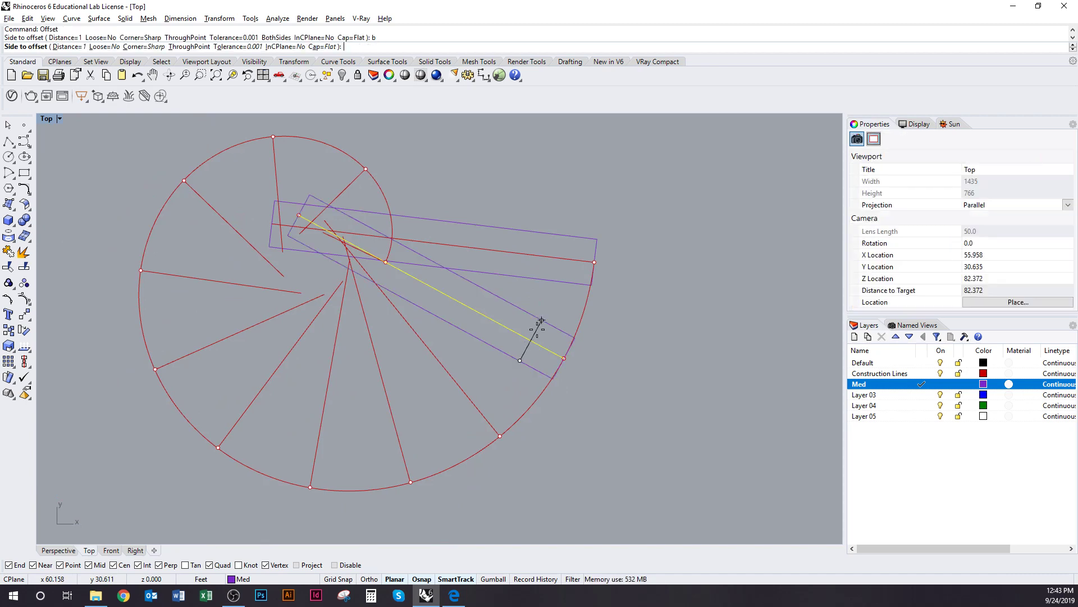
pyautogui.click(510, 363)
pyautogui.click(463, 387)
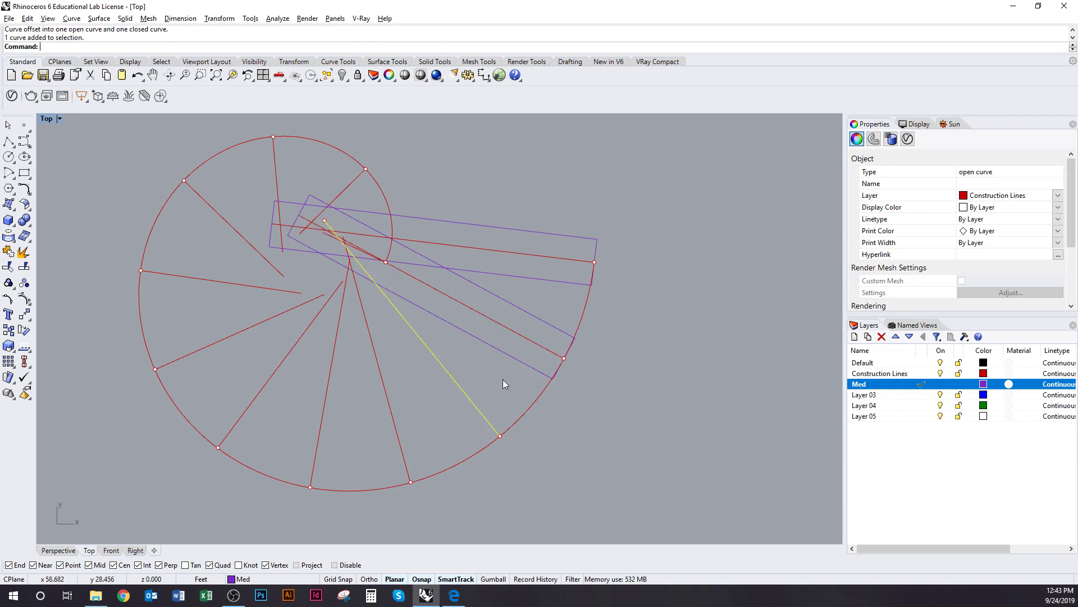
pyautogui.press('Return')
pyautogui.write('b')
pyautogui.press('Return')
pyautogui.click(499, 379)
# Step: Offset the 11 ft and 10 ft lines by 1 ft to both sides with flat caps
pyautogui.click(396, 429)
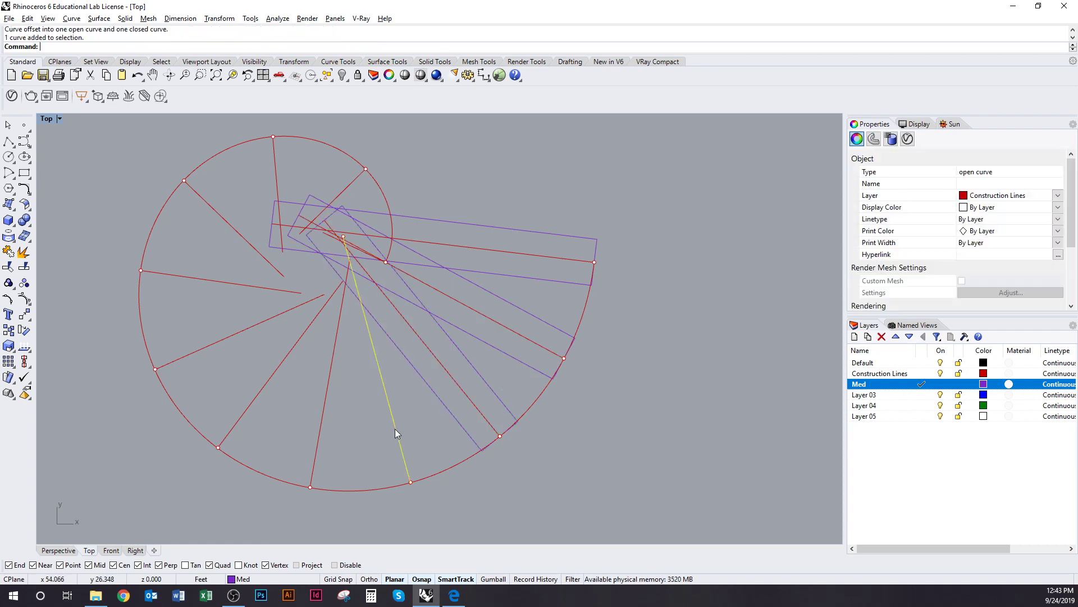
pyautogui.press('Return')
pyautogui.write('b')
pyautogui.press('Return')
pyautogui.click(418, 430)
pyautogui.click(316, 449)
pyautogui.press('Return')
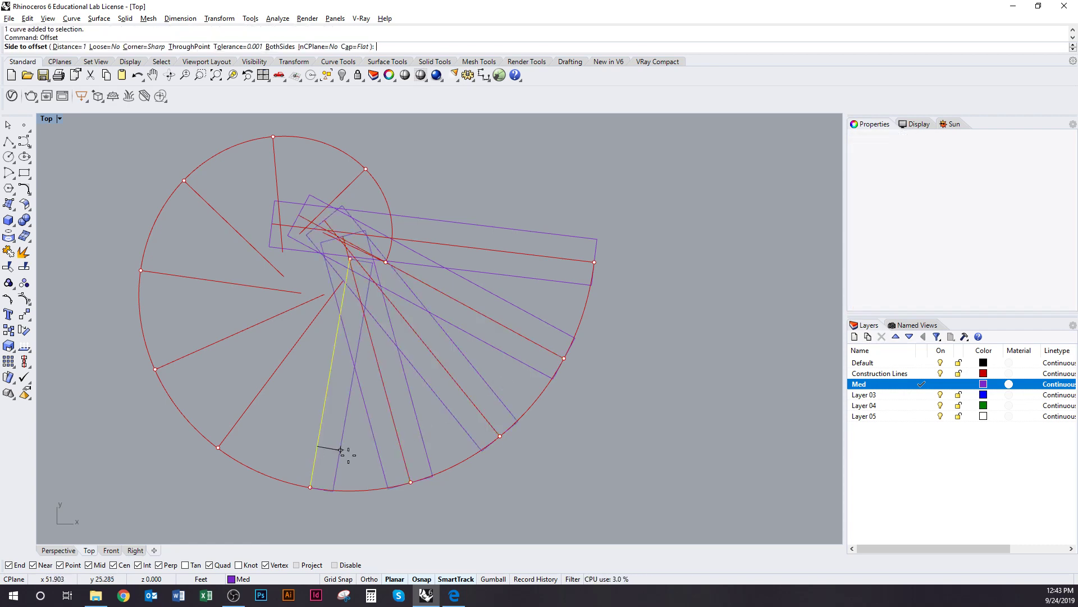
pyautogui.write('b')
pyautogui.press('Return')
pyautogui.click(354, 455)
# Step: Offset the 9 ft and 8 ft lines by 1 ft to both sides with flat caps
pyautogui.click(246, 411)
pyautogui.press('Return')
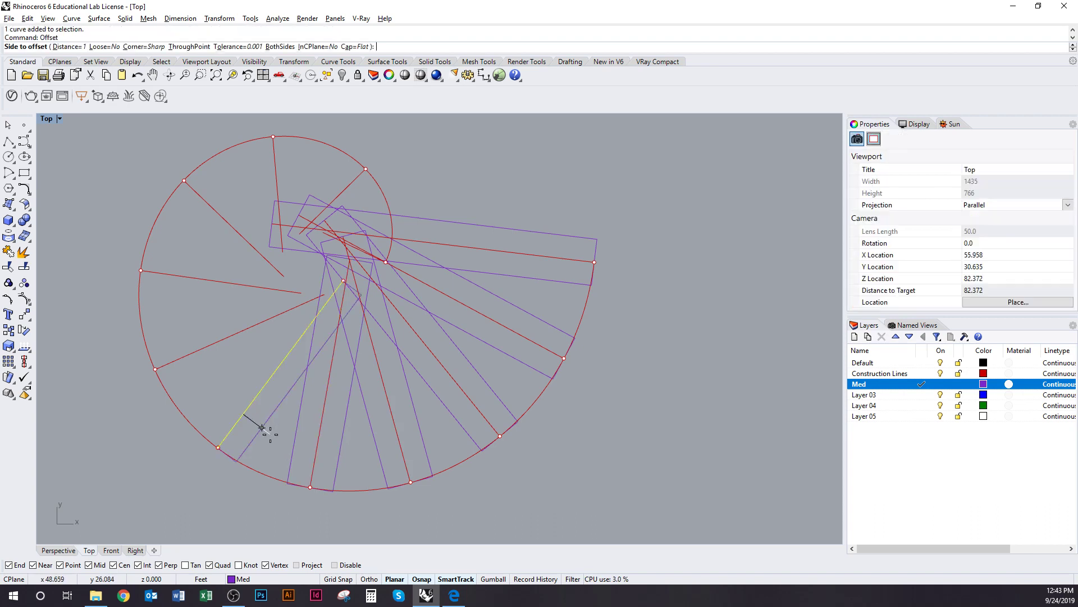
pyautogui.write('b')
pyautogui.press('Return')
pyautogui.click(254, 421)
pyautogui.click(198, 350)
pyautogui.press('Return')
pyautogui.write('b')
pyautogui.press('Return')
pyautogui.click(180, 343)
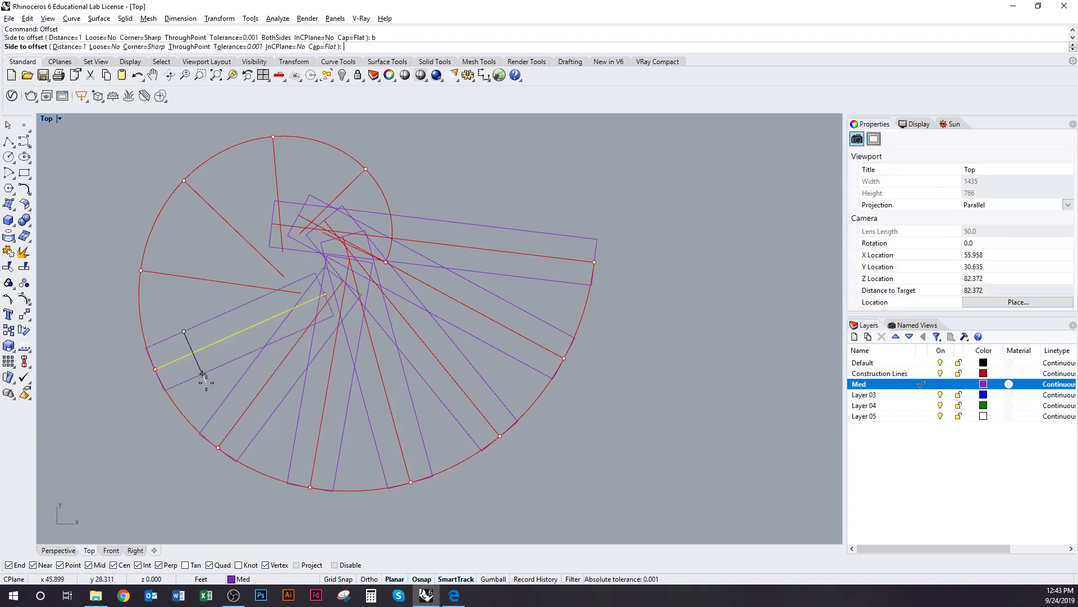
# Step: Offset the 7 ft and 6 ft lines by 1 ft to both sides with flat caps
pyautogui.click(170, 275)
pyautogui.press('Return')
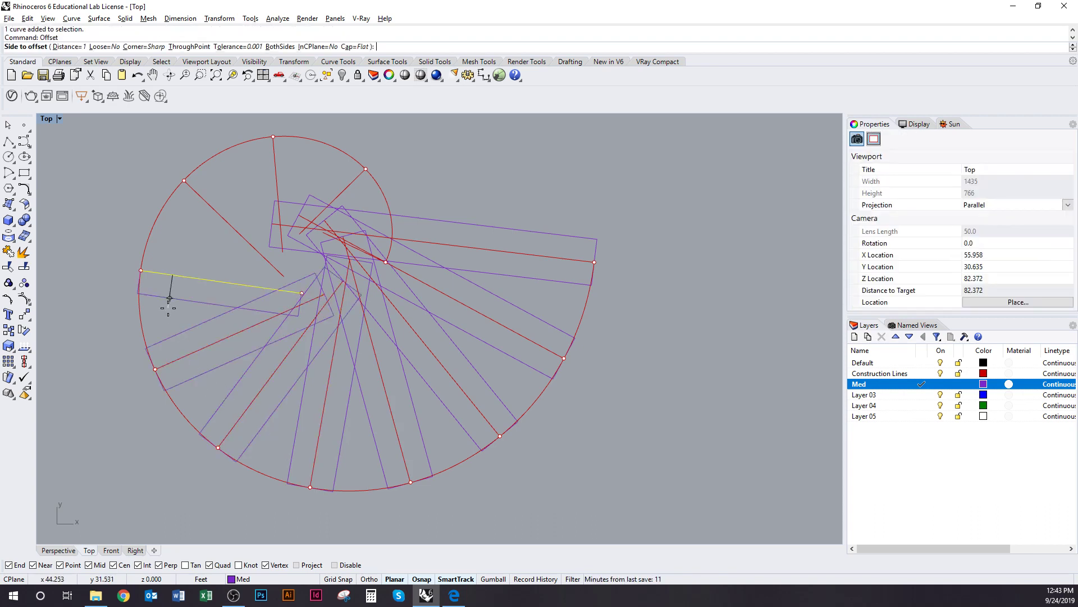
pyautogui.write('b')
pyautogui.press('Return')
pyautogui.click(220, 217)
pyautogui.press('Return')
pyautogui.write('b')
pyautogui.press('Return')
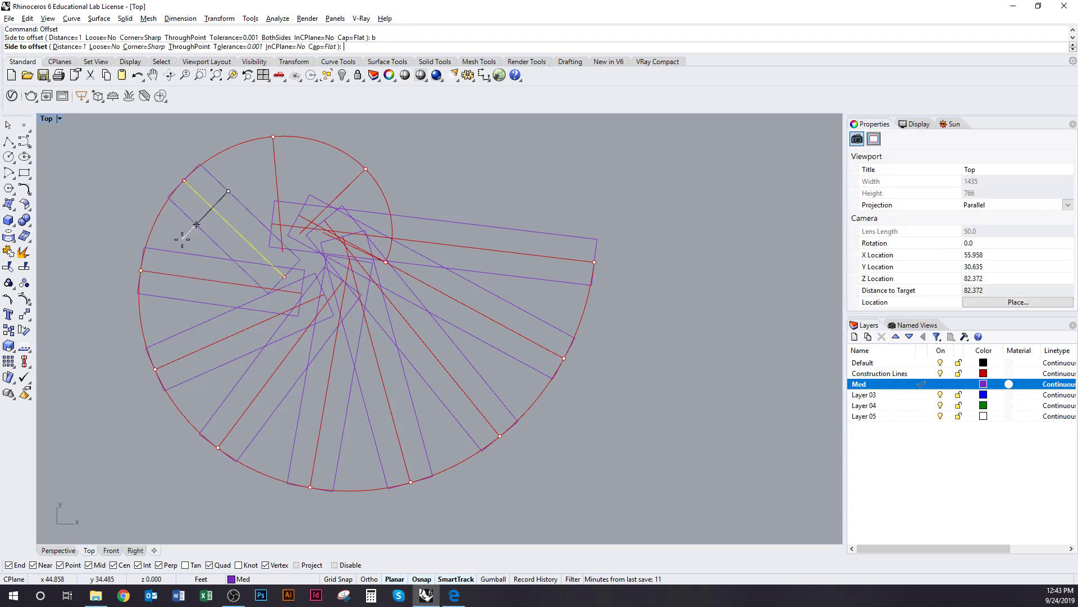
# Step: Offset the 5 ft and 4 ft lines by 1 ft to both sides with flat caps
pyautogui.click(269, 177)
pyautogui.press('Return')
pyautogui.write('b')
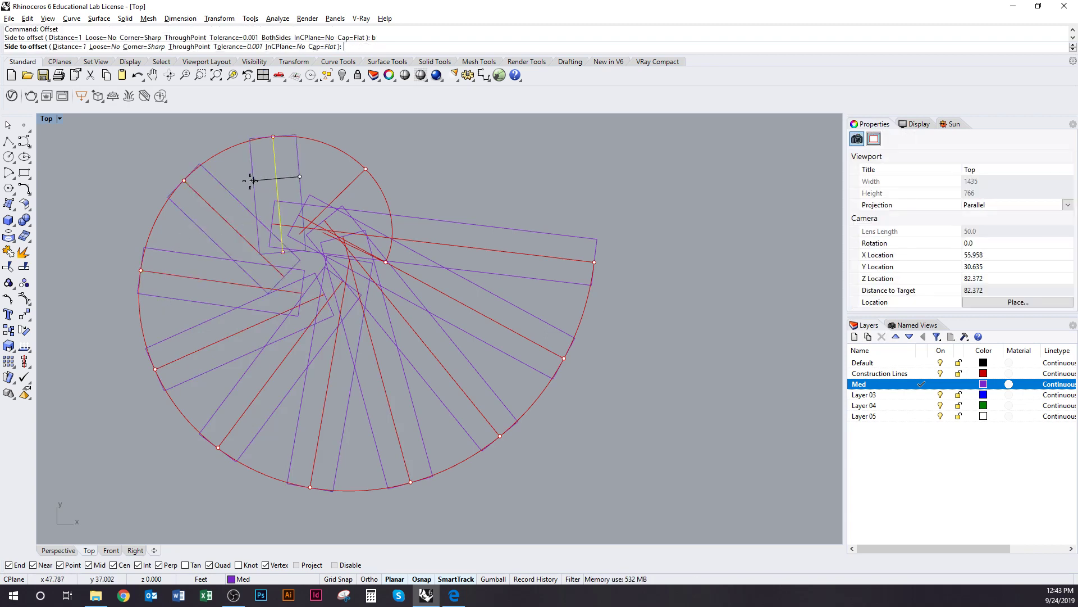
pyautogui.press('Return')
pyautogui.click(329, 180)
pyautogui.click(341, 193)
pyautogui.press('Return')
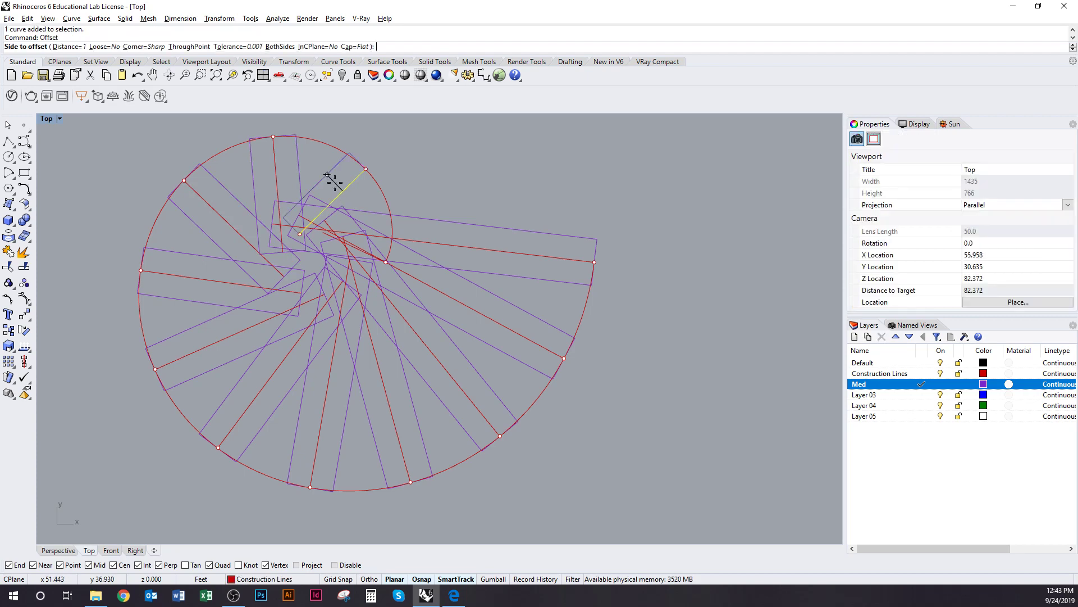
pyautogui.write('b')
pyautogui.press('Return')
# Step: Offset the 3 ft line at the spiral's inner end by 1 ft to both sides with flat caps
pyautogui.scroll(3, 380, 245)
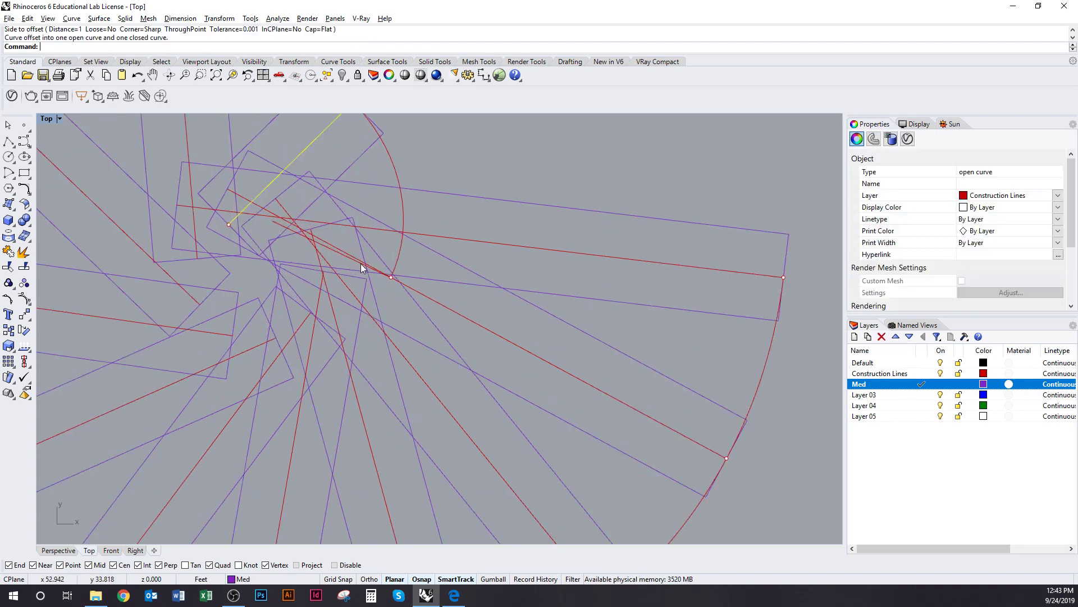
pyautogui.click(356, 258)
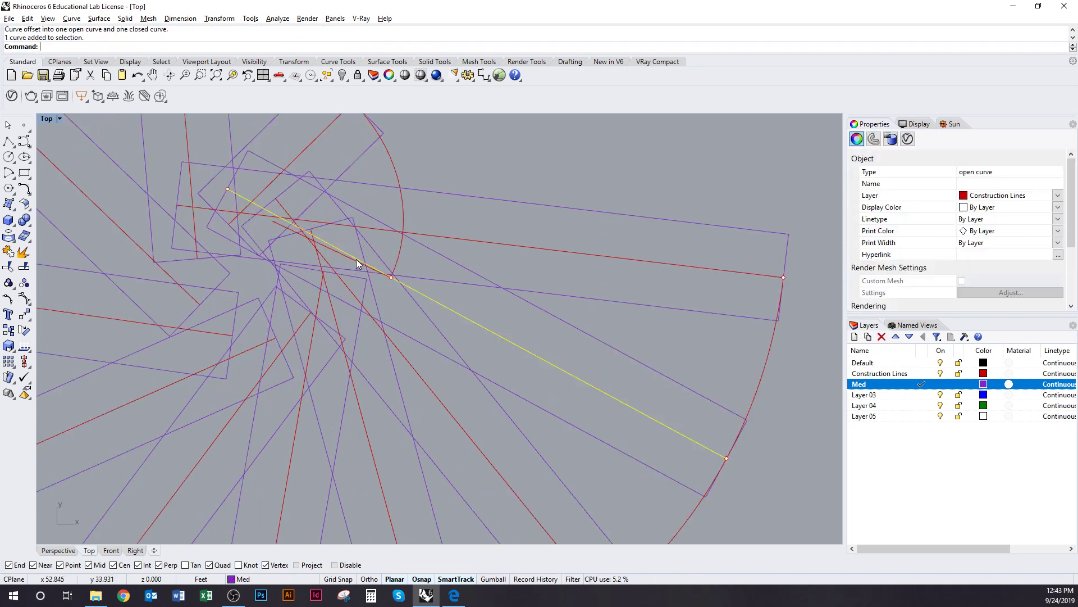
pyautogui.click(276, 226)
pyautogui.press('Return')
pyautogui.write('b')
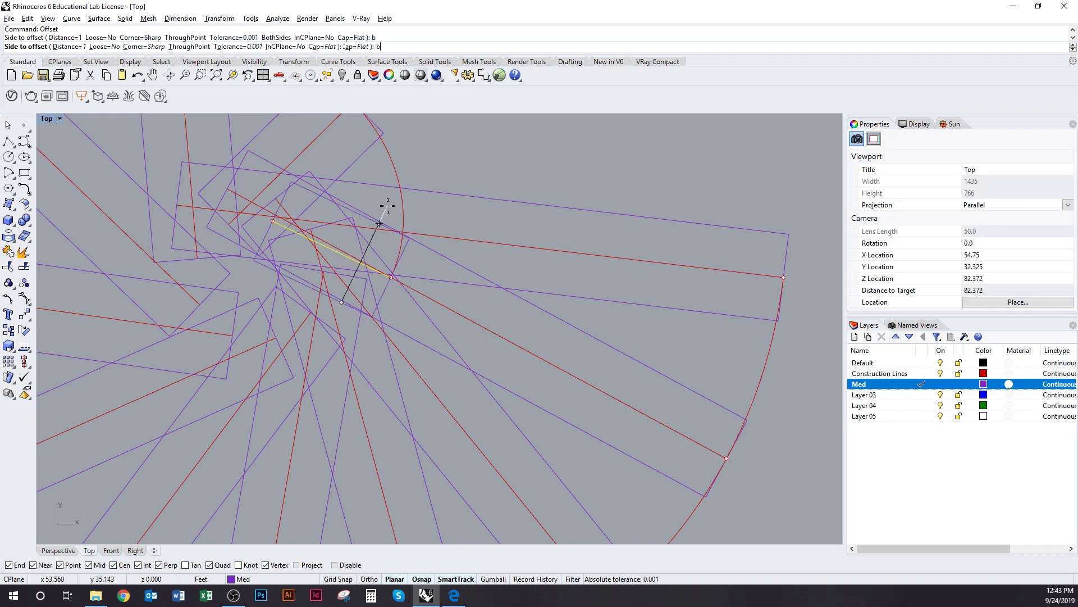
pyautogui.press('Return')
pyautogui.scroll(-5, 473, 176)
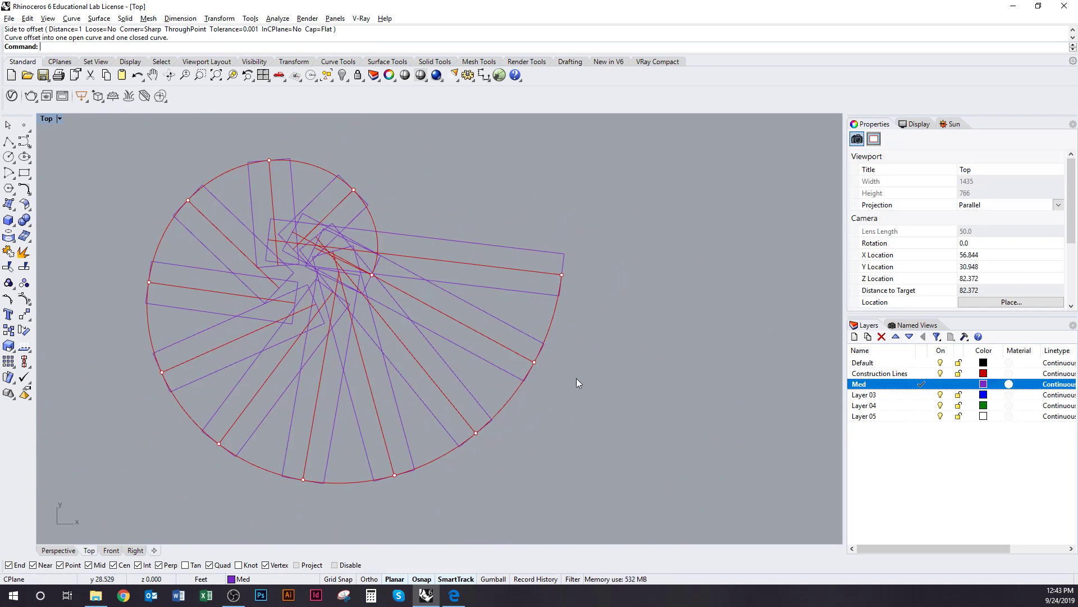
# Step: Hide the Construction Lines layer so only the offset rectangles are displayed
pyautogui.moveTo(576, 378); pyautogui.dragTo(526, 437, button='right')
pyautogui.scroll(-3, 523, 323)
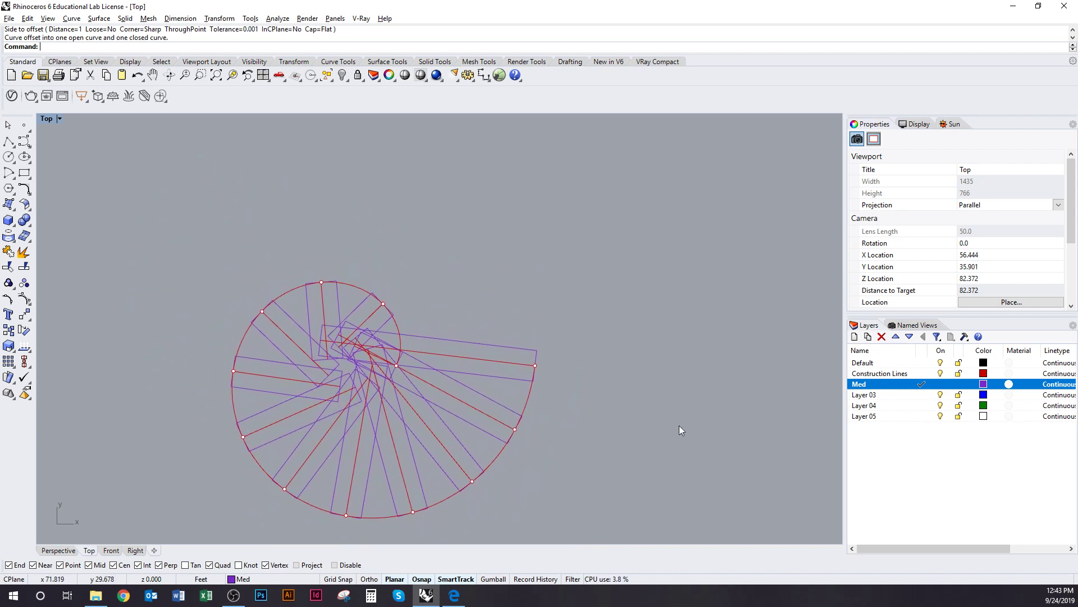
pyautogui.click(940, 373)
pyautogui.moveTo(537, 447); pyautogui.dragTo(531, 426, button='right')
# Step: Trim away all segments of the other rectangles that lie inside the 14 ft rectangle, using it as the cutting object
pyautogui.click(541, 334)
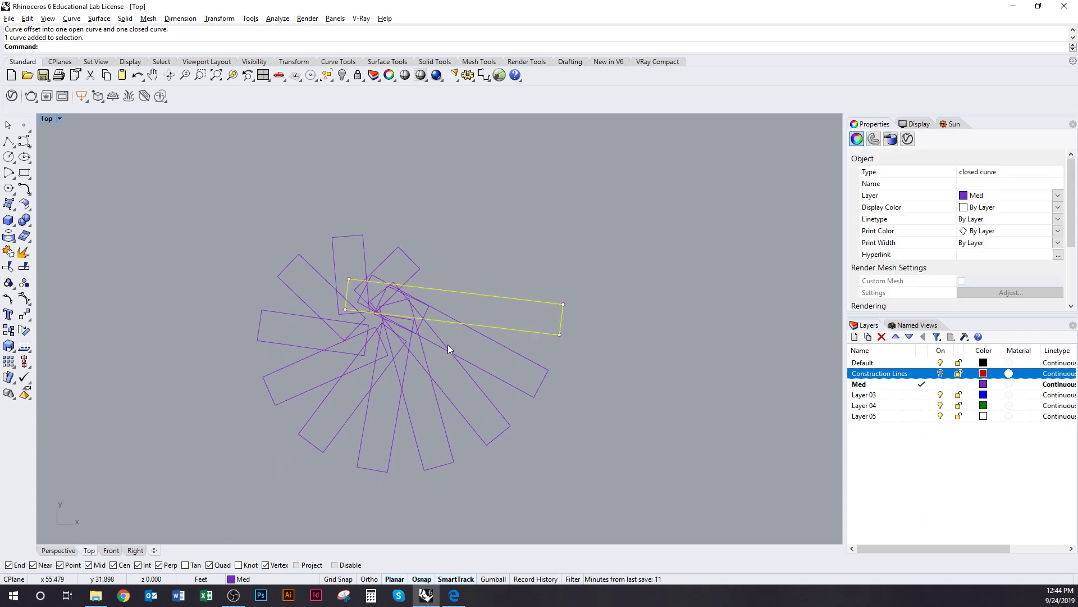
pyautogui.scroll(5, 400, 345)
pyautogui.hotkey('ctrl', 't')
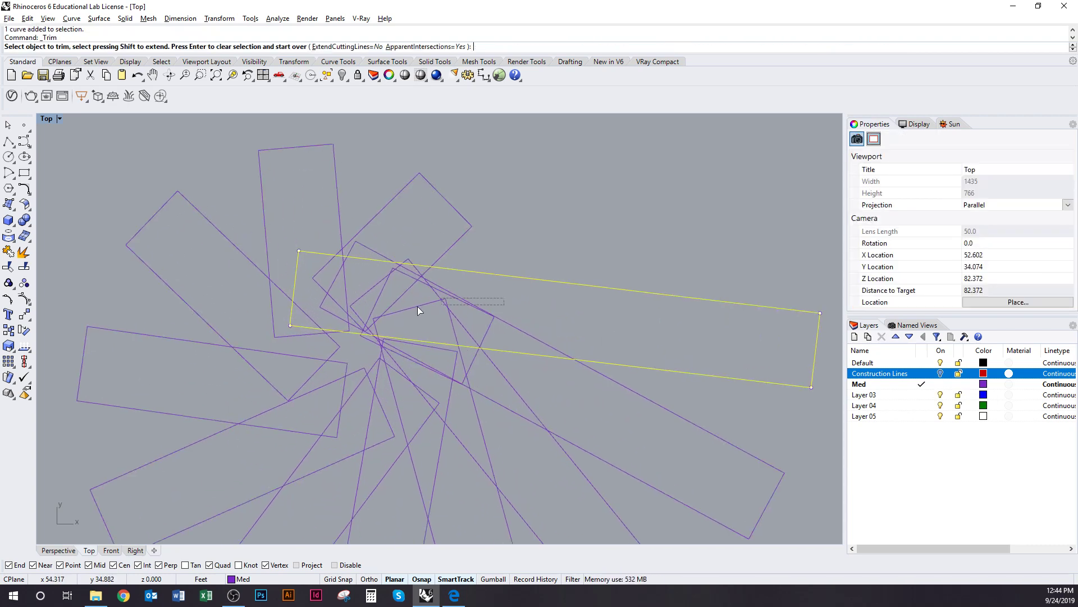
pyautogui.moveTo(418, 311); pyautogui.dragTo(314, 315)
pyautogui.click(312, 317)
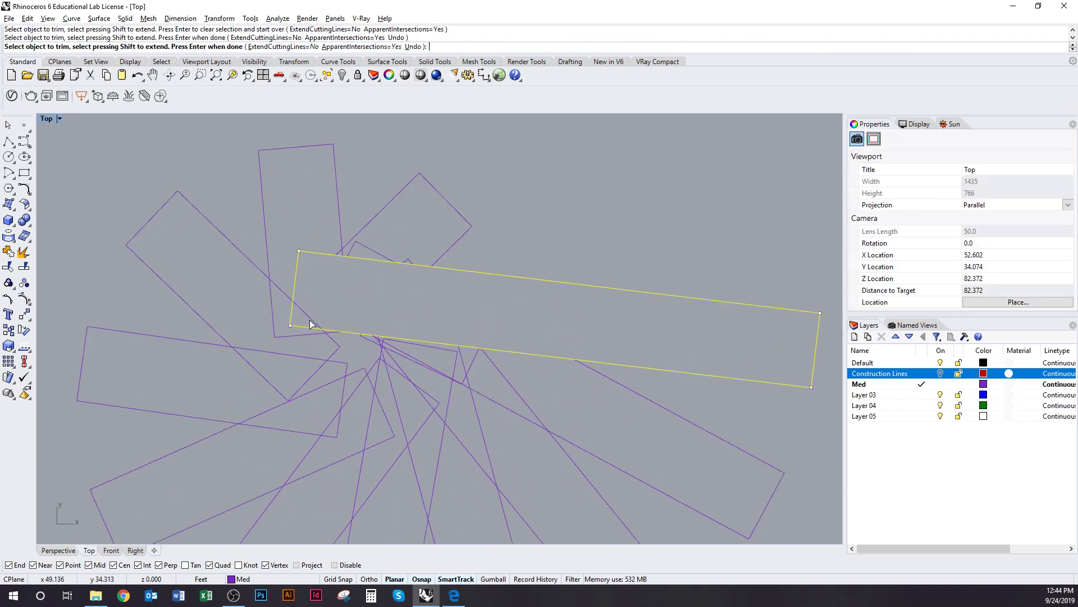
pyautogui.rightClick(405, 288)
# Step: Finish the 14 ft trim and trim away the other rectangles' segments lying inside the 13 ft rectangle, using it as the cutting object
pyautogui.moveTo(406, 287); pyautogui.dragTo(391, 275, button='right')
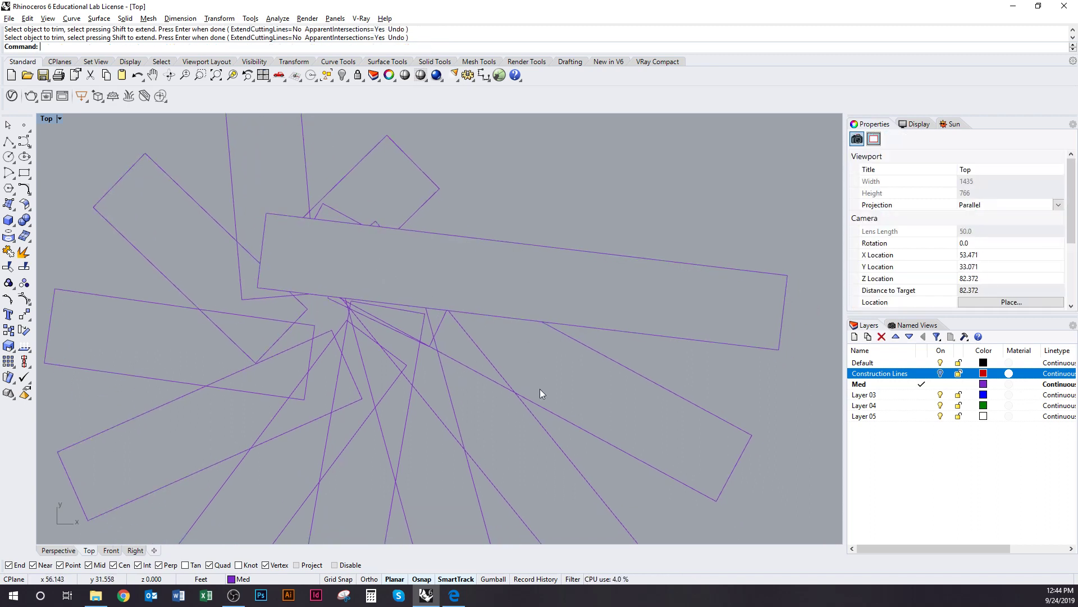
pyautogui.click(558, 415)
pyautogui.hotkey('ctrl', 't')
pyautogui.click(491, 362)
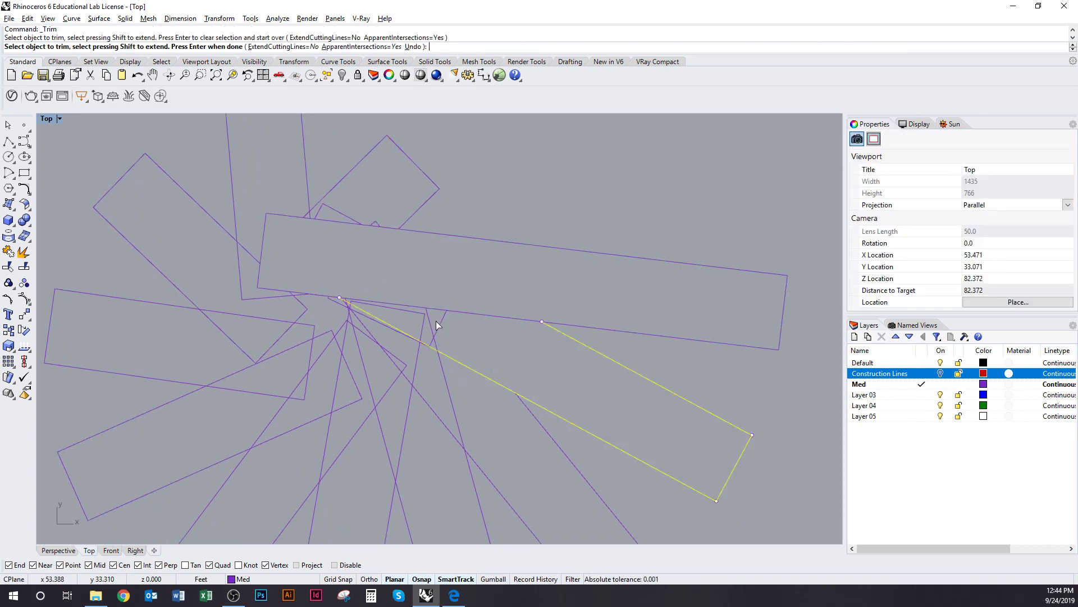
pyautogui.click(431, 330)
pyautogui.click(437, 330)
pyautogui.click(422, 330)
pyautogui.keyDown('ctrl'); pyautogui.moveTo(342, 302); pyautogui.dragTo(335, 224, button='right'); pyautogui.keyUp('ctrl')
pyautogui.press('Return')
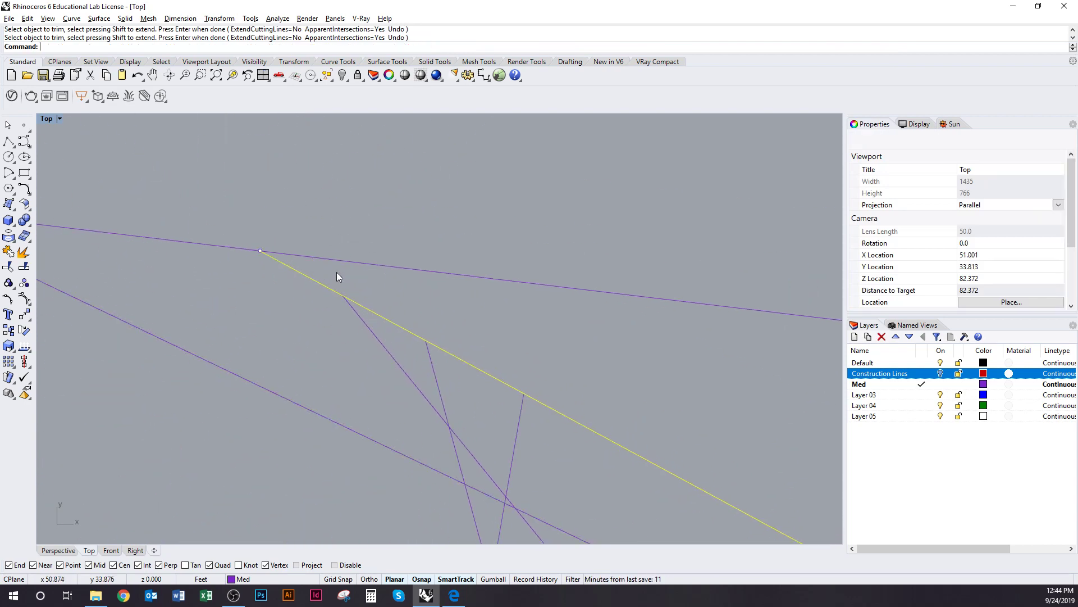
# Step: Trim away the segments of the neighbouring rectangles that lie inside the 12 ft rectangle, using it as the cutting object
pyautogui.scroll(-5, 337, 272)
pyautogui.scroll(-3, 444, 346)
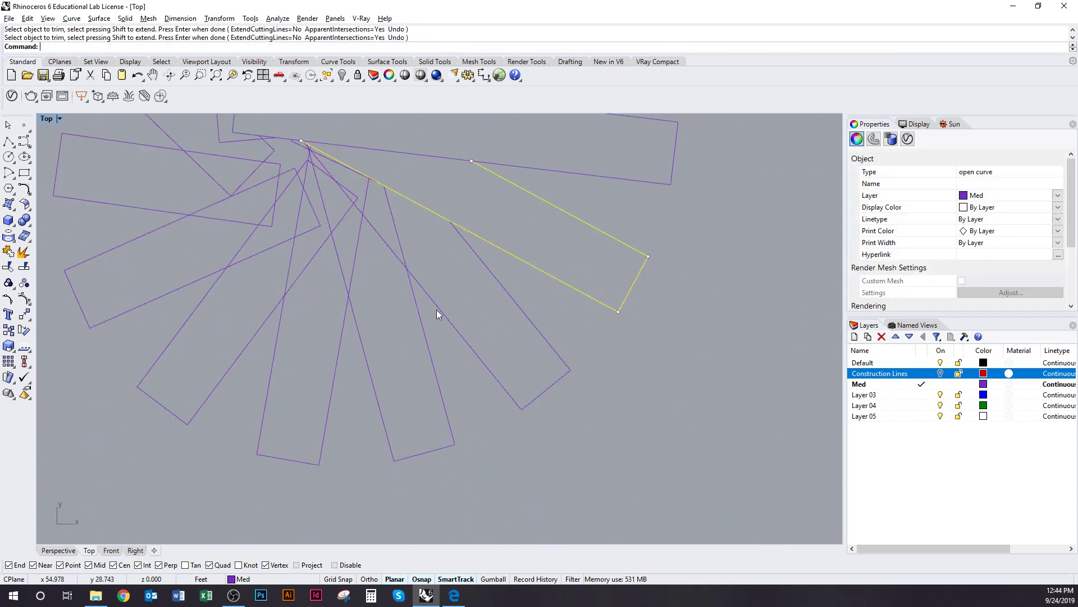
pyautogui.click(448, 321)
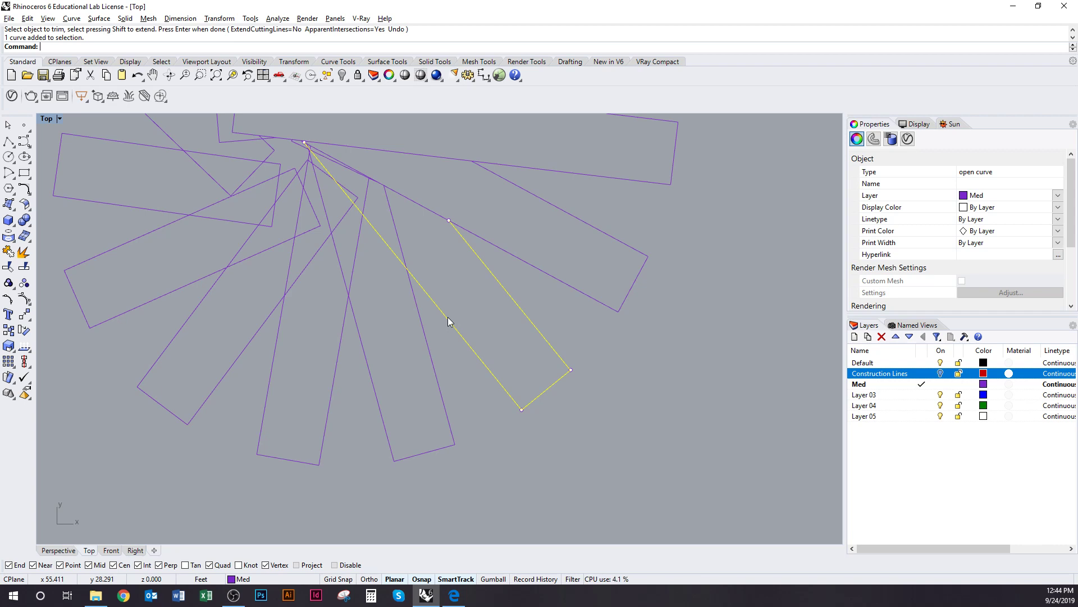
pyautogui.moveTo(419, 268); pyautogui.dragTo(439, 310, button='right')
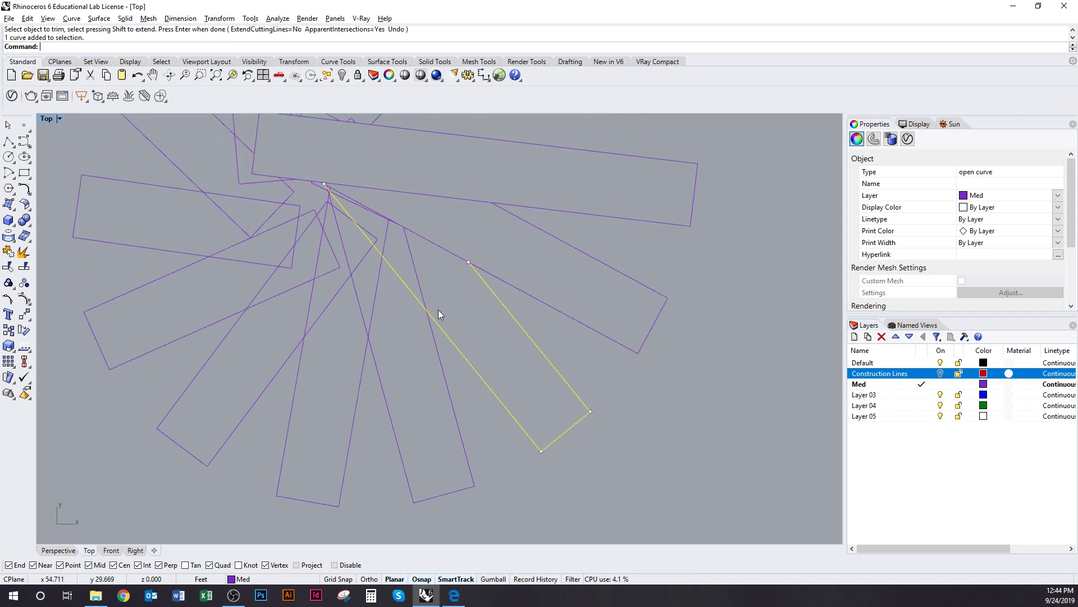
pyautogui.click(418, 277)
pyautogui.click(411, 290)
pyautogui.rightClick(411, 291)
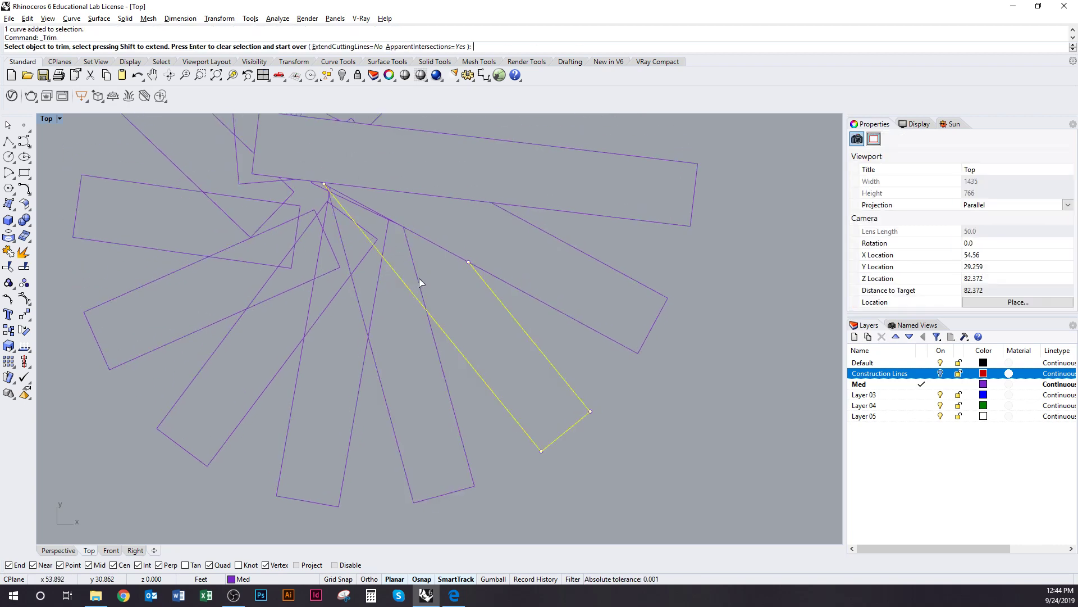
pyautogui.click(419, 278)
pyautogui.click(387, 235)
pyautogui.click(370, 234)
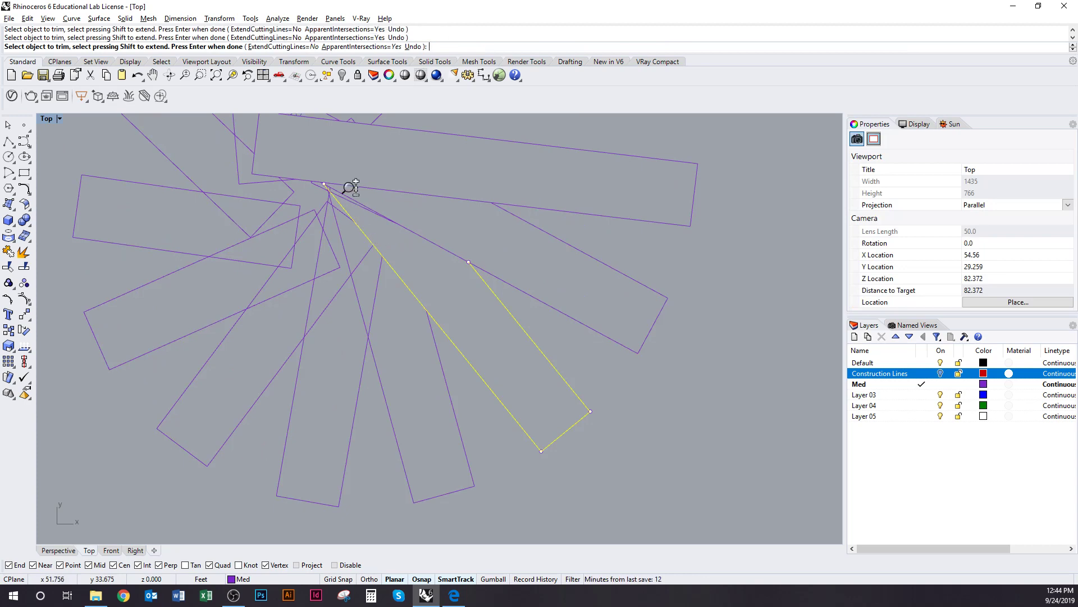
pyautogui.scroll(2, 344, 188)
pyautogui.click(343, 202)
pyautogui.moveTo(362, 230); pyautogui.dragTo(380, 254, button='right')
pyautogui.scroll(10, 356, 218)
pyautogui.moveTo(287, 207); pyautogui.dragTo(485, 396, button='right')
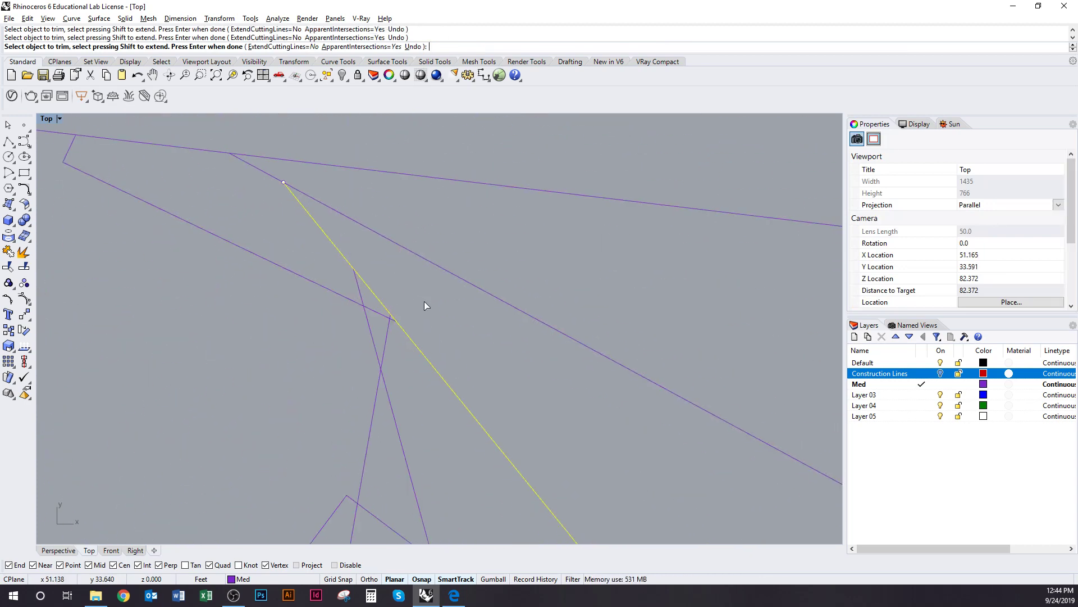
pyautogui.press('Return')
# Step: Trim away the segments that overlap the 11 ft rectangle, using it as the cutting object
pyautogui.scroll(-5, 450, 292)
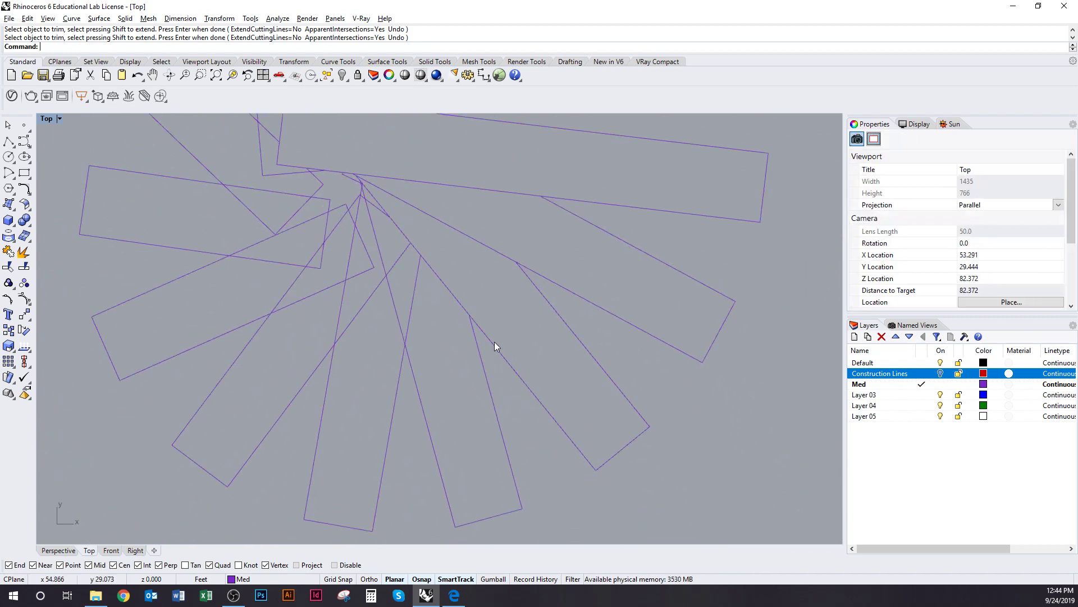
pyautogui.click(495, 342)
pyautogui.click(419, 393)
pyautogui.press('Return')
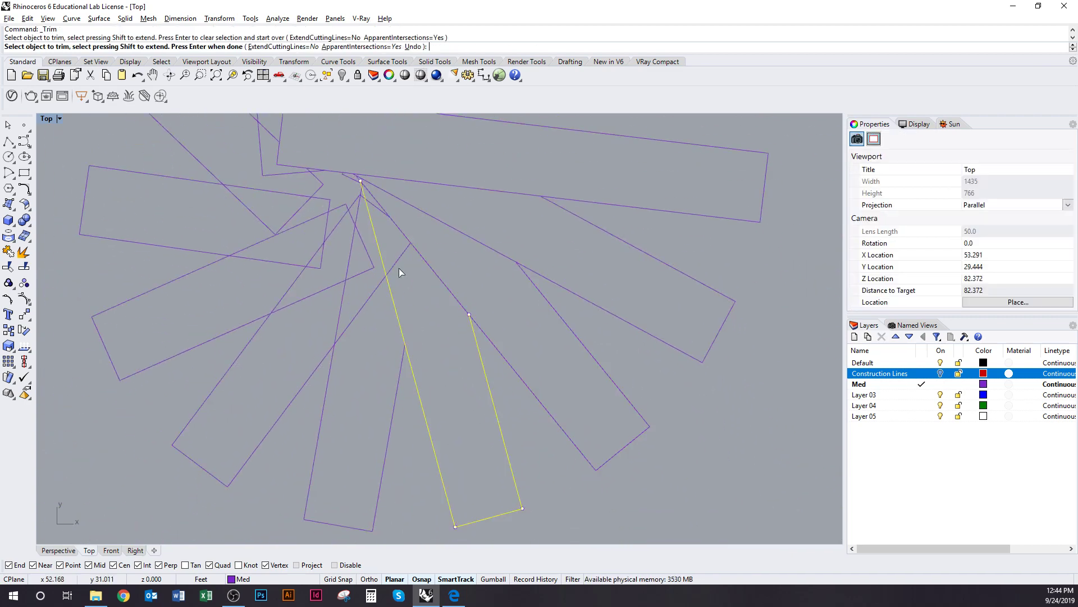
pyautogui.click(394, 263)
pyautogui.click(376, 207)
pyautogui.scroll(5, 360, 207)
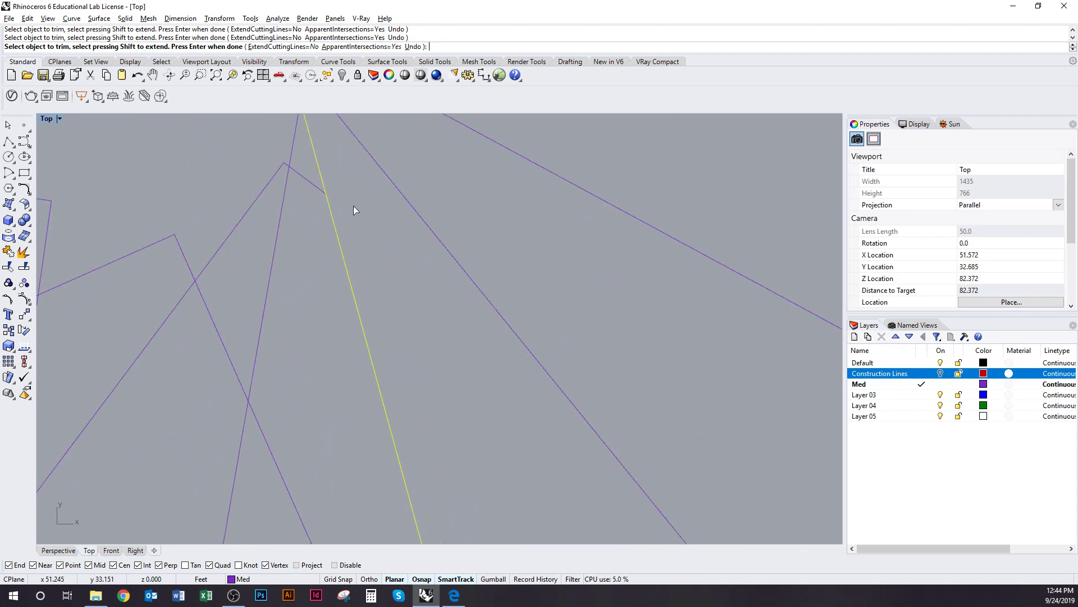
pyautogui.scroll(-7, 354, 210)
pyautogui.moveTo(355, 224)
pyautogui.mouseDown(button='right')
pyautogui.moveTo(409, 371)
pyautogui.moveTo(410, 360)
pyautogui.mouseUp(button='right')
pyautogui.scroll(10, 396, 281)
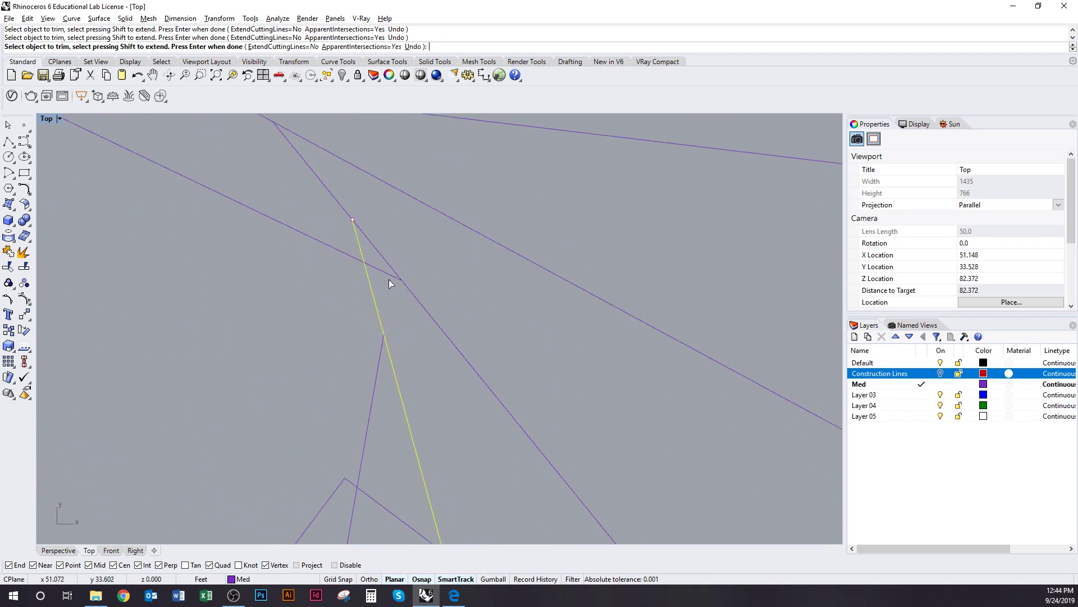
pyautogui.press('Escape')
pyautogui.press('Escape')
# Step: Use the 10 ft rectangle as the cutting object to trim the overlapping segments inside it, up to the spiral's centre
pyautogui.scroll(-14, 389, 287)
pyautogui.moveTo(394, 309); pyautogui.dragTo(396, 237, button='right')
pyautogui.scroll(-8, 396, 242)
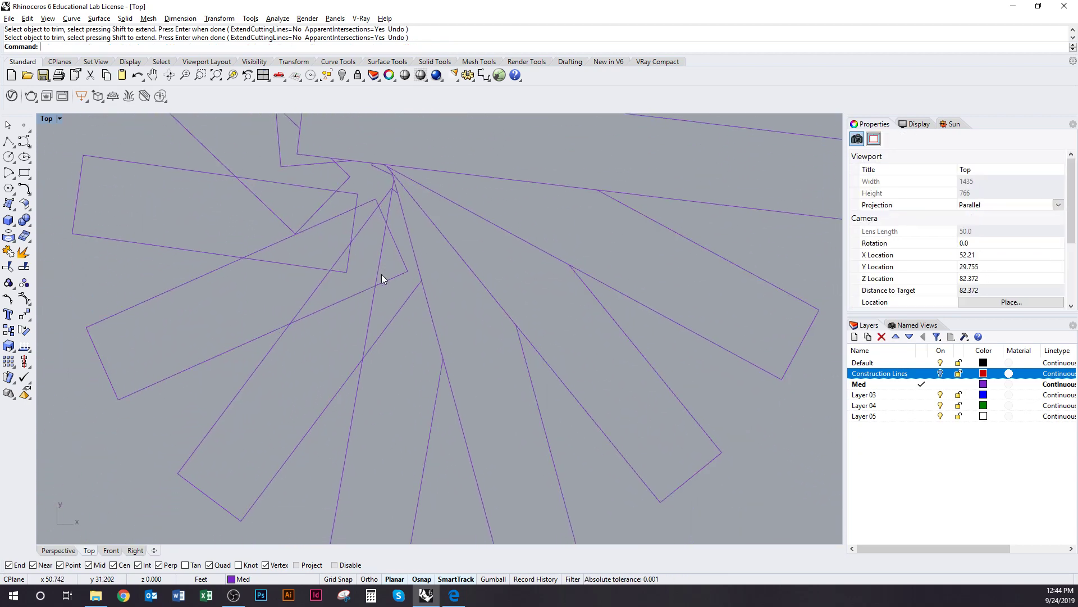
pyautogui.click(373, 307)
pyautogui.hotkey('ctrl', 't')
pyautogui.scroll(6, 396, 285)
pyautogui.click(410, 262)
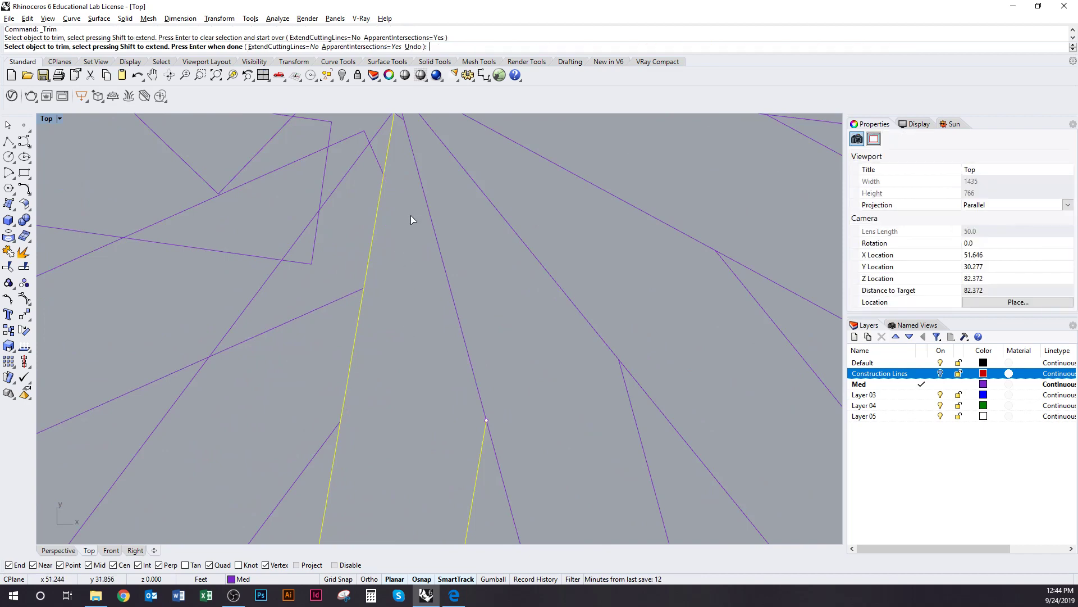
pyautogui.scroll(7, 394, 222)
pyautogui.moveTo(409, 191); pyautogui.dragTo(392, 239, button='right')
pyautogui.scroll(8, 390, 232)
pyautogui.click(366, 234)
pyautogui.press('Escape')
pyautogui.press('Escape')
# Step: Trim the parts of the 8 ft and 7 ft rectangles that lie inside the 9 ft rectangle, using it as the cutting object
pyautogui.scroll(-20, 382, 231)
pyautogui.scroll(-10, 396, 264)
pyautogui.click(366, 343)
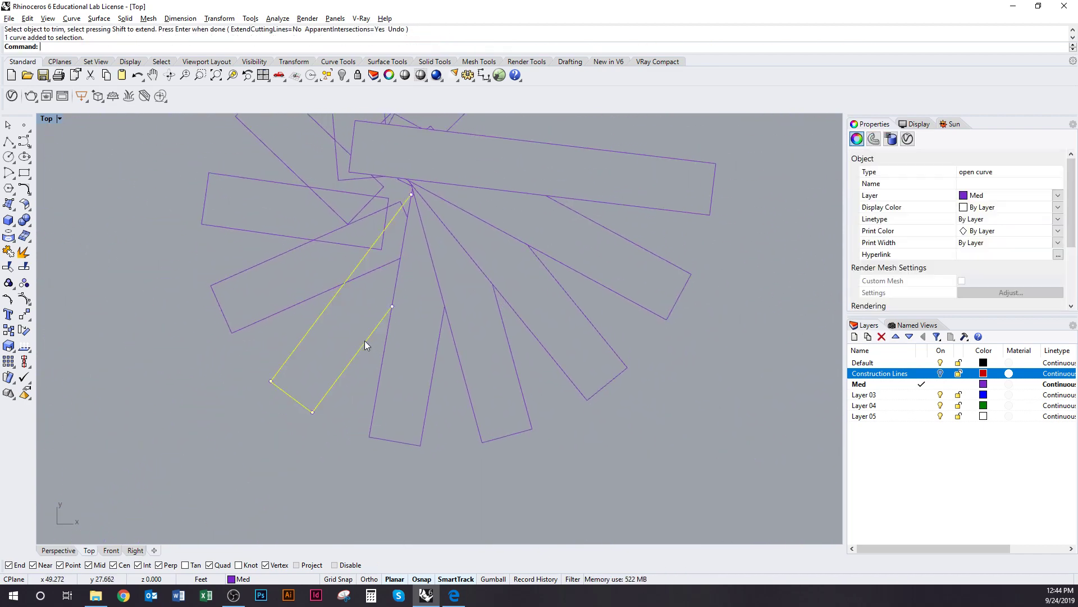
pyautogui.hotkey('ctrl', 't')
pyautogui.click(375, 271)
pyautogui.click(379, 247)
pyautogui.scroll(10, 407, 211)
pyautogui.click(395, 210)
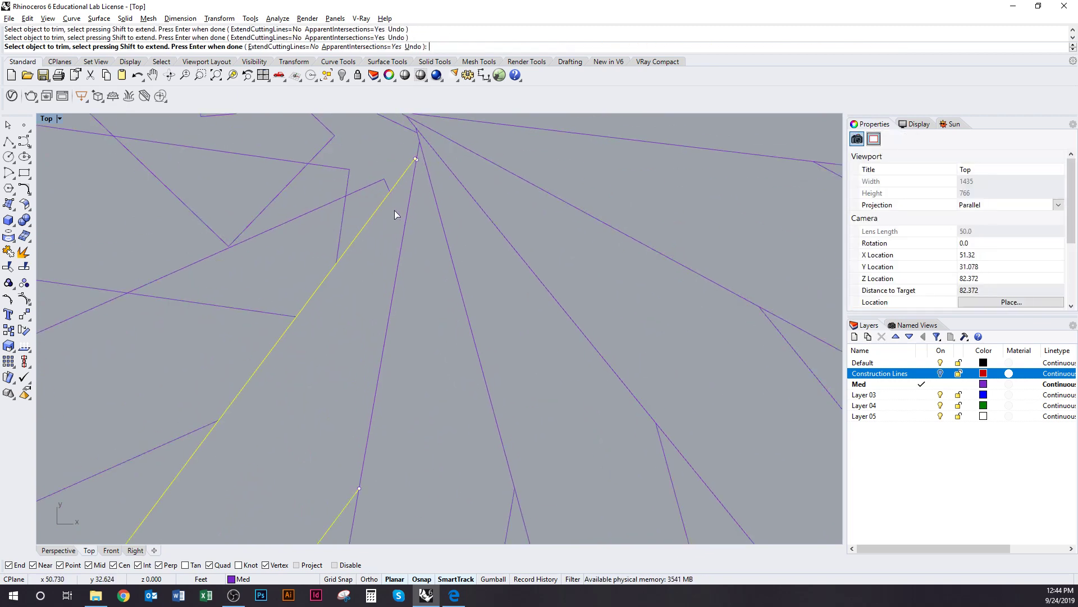
pyautogui.press('Escape')
# Step: Trim the end of the 7 ft rectangle that lies inside the 8 ft rectangle, using the 8 ft one as the cutting object
pyautogui.click(360, 189)
pyautogui.hotkey('ctrl', 't')
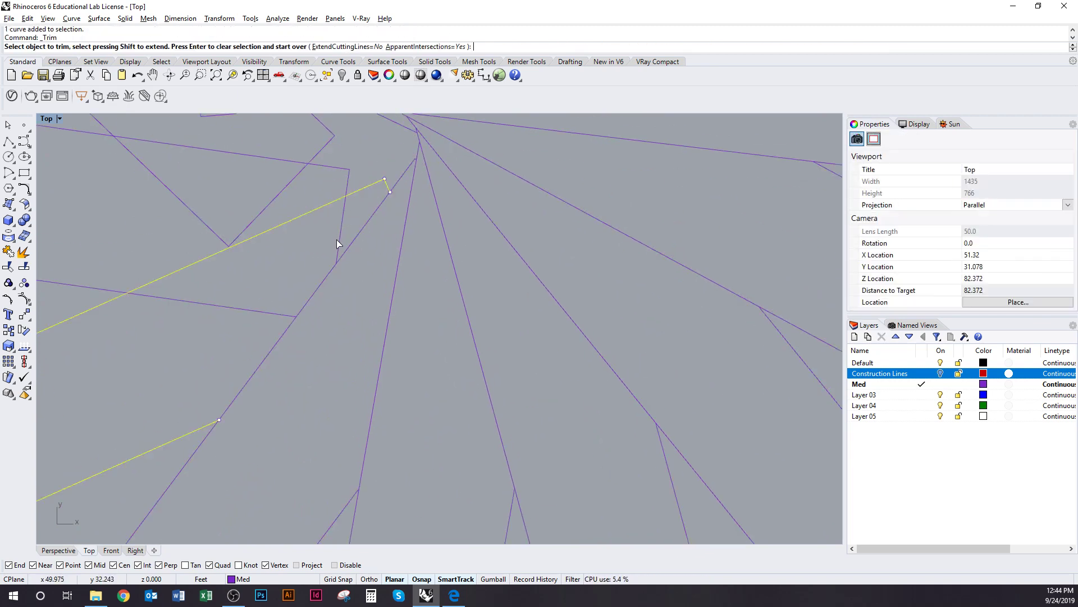
pyautogui.click(337, 242)
pyautogui.click(247, 310)
pyautogui.rightClick(247, 311)
# Step: Trim the part of the 6 ft rectangle that lies inside the 7 ft rectangle, using the 7 ft one as the cutting object
pyautogui.click(327, 167)
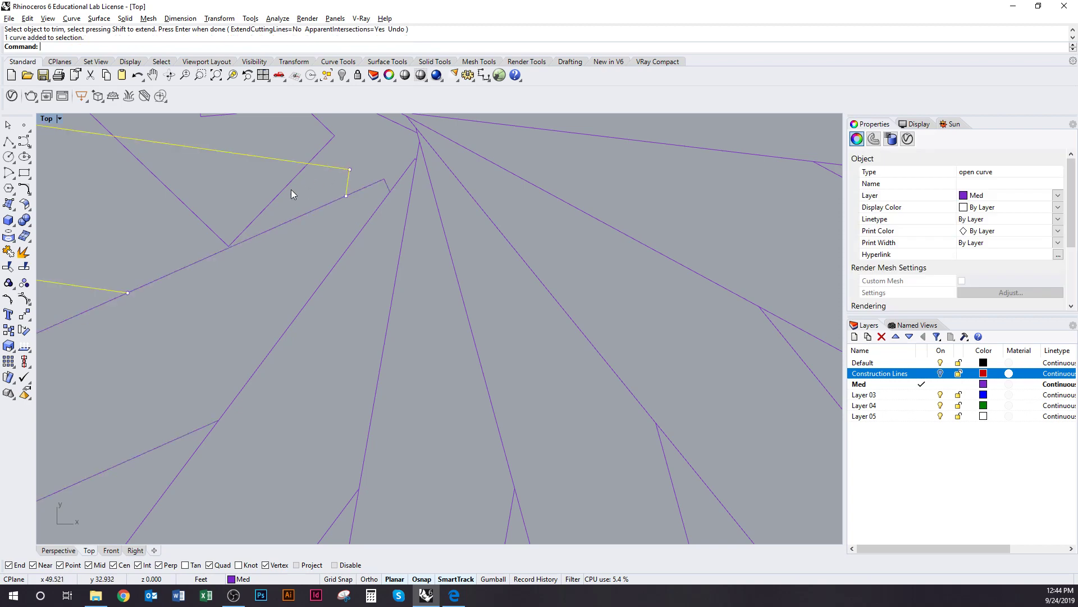
pyautogui.rightClick(290, 191)
pyautogui.click(275, 201)
pyautogui.scroll(-9, 241, 242)
pyautogui.moveTo(224, 269); pyautogui.dragTo(280, 380, button='right')
pyautogui.rightClick(230, 325)
# Step: Trim the part of the 5 ft rectangle that lies inside the 6 ft rectangle, using the 6 ft one as the cutting object
pyautogui.click(224, 306)
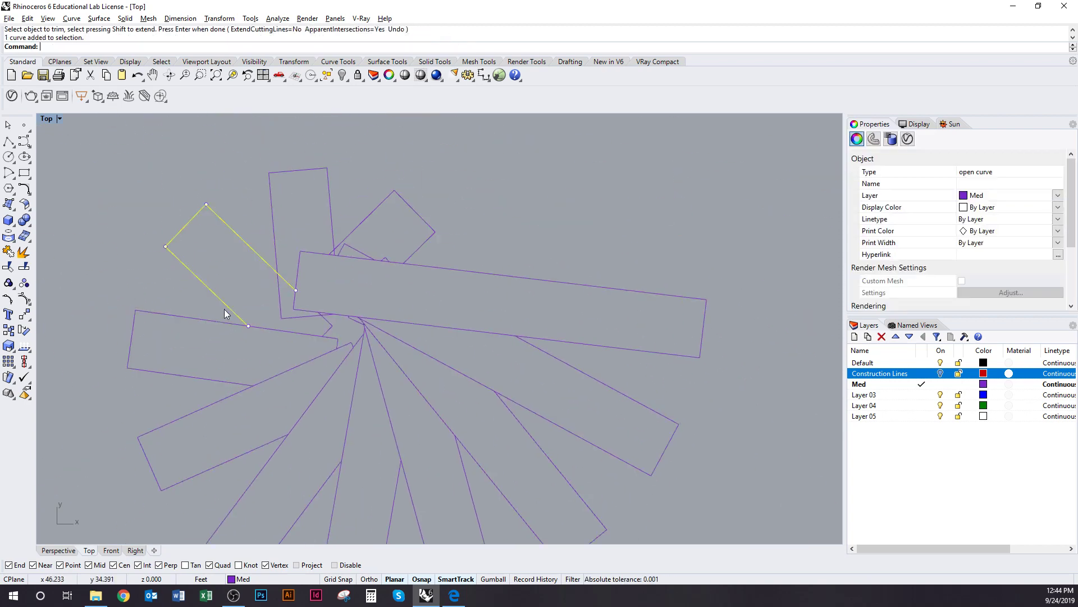
pyautogui.rightClick(277, 318)
pyautogui.click(282, 318)
pyautogui.rightClick(282, 318)
pyautogui.scroll(7, 316, 300)
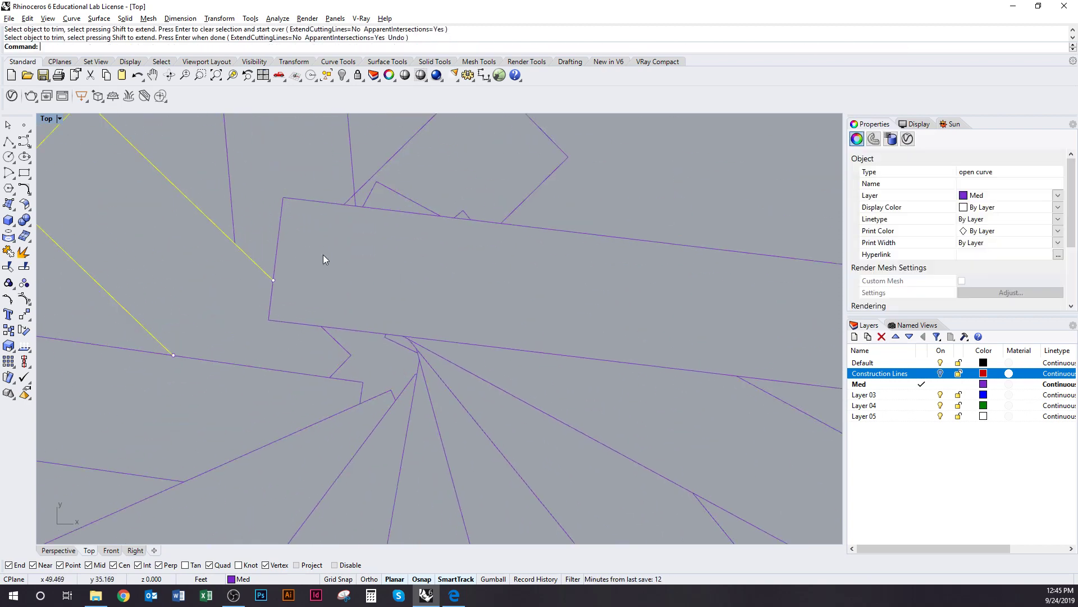
# Step: Trim the corner of the 4 ft rectangle that crosses into the 5 ft rectangle, using the 5 ft one as the cutting object
pyautogui.click(351, 166)
pyautogui.rightClick(350, 190)
pyautogui.click(350, 196)
pyautogui.rightClick(354, 198)
pyautogui.click(453, 190)
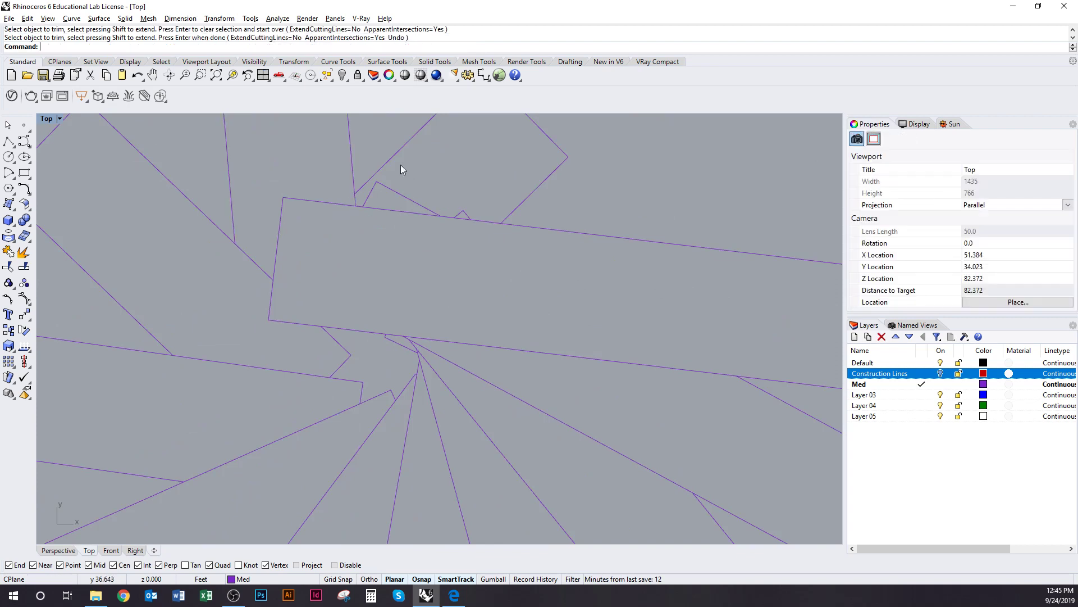
# Step: Try to trim the leftover corner piece inside the 4 ft rectangle, using that rectangle as the cutting object
pyautogui.click(392, 159)
pyautogui.rightClick(394, 199)
pyautogui.click(402, 198)
pyautogui.rightClick(423, 199)
# Step: Delete the leftover fragments along the 14 ft rectangle's upper edge and the small one just below its inner end
pyautogui.click(420, 199)
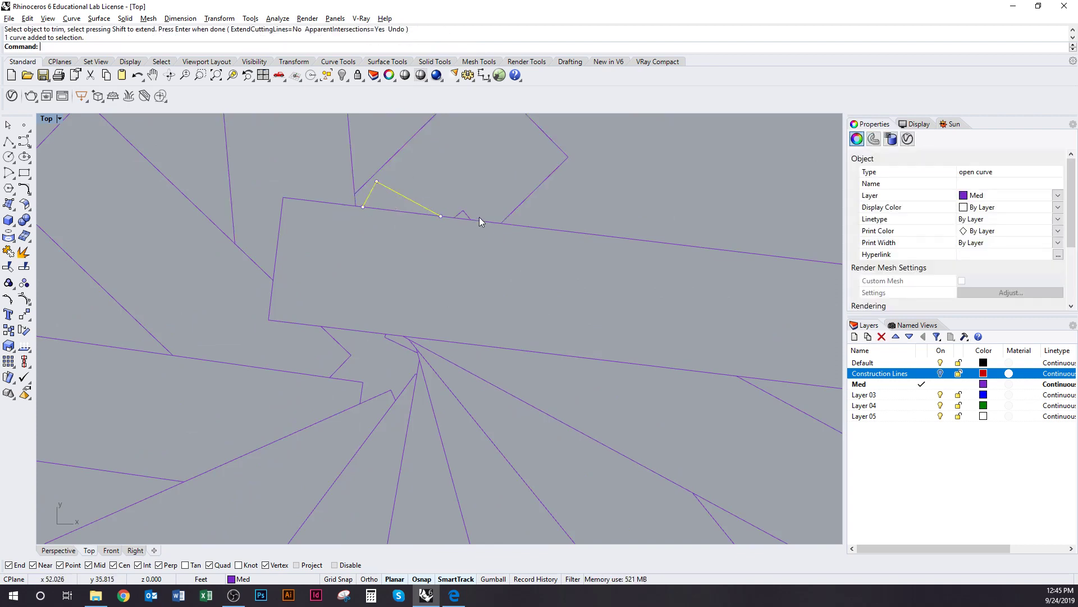
pyautogui.press('Delete')
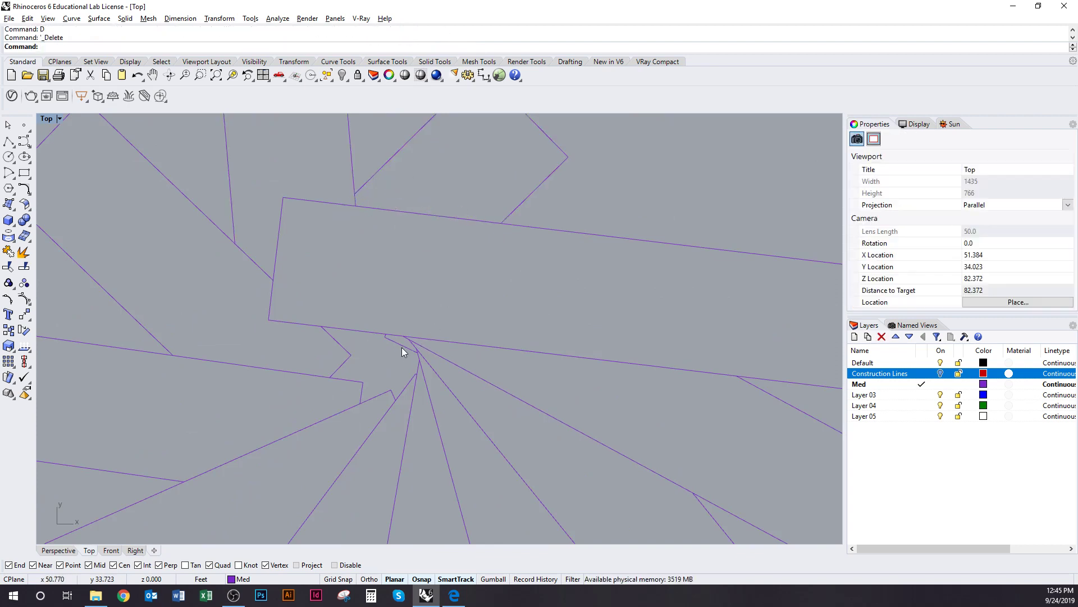
pyautogui.click(403, 347)
pyautogui.scroll(-8, 397, 365)
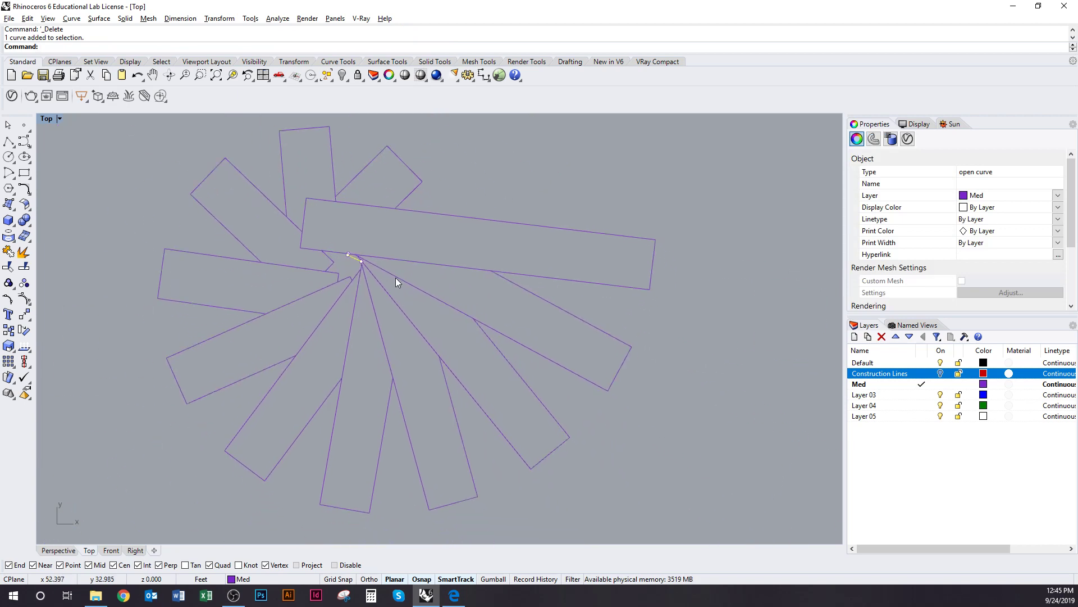
pyautogui.write('d')
pyautogui.press('space')
# Step: Toggle the Construction Lines layer to compare the trimmed treads with the spiral, leaving the layer turned on
pyautogui.scroll(4, 395, 278)
pyautogui.scroll(-9, 388, 256)
pyautogui.moveTo(389, 312); pyautogui.dragTo(357, 343, button='right')
pyautogui.scroll(-4, 343, 335)
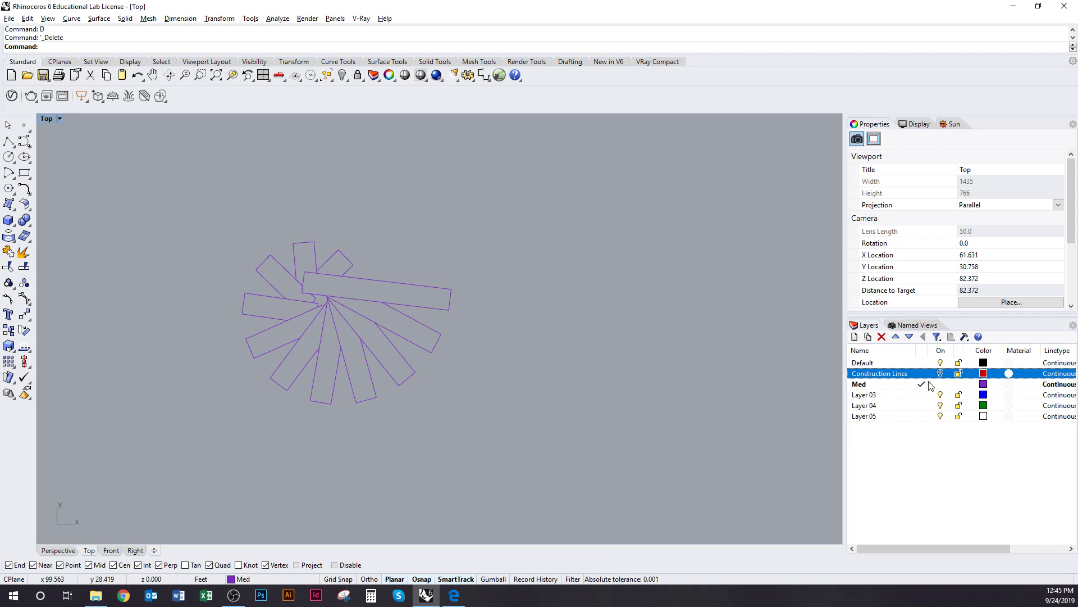
pyautogui.click(941, 373)
pyautogui.scroll(2, 481, 366)
pyautogui.scroll(-3, 491, 385)
pyautogui.scroll(1, 494, 352)
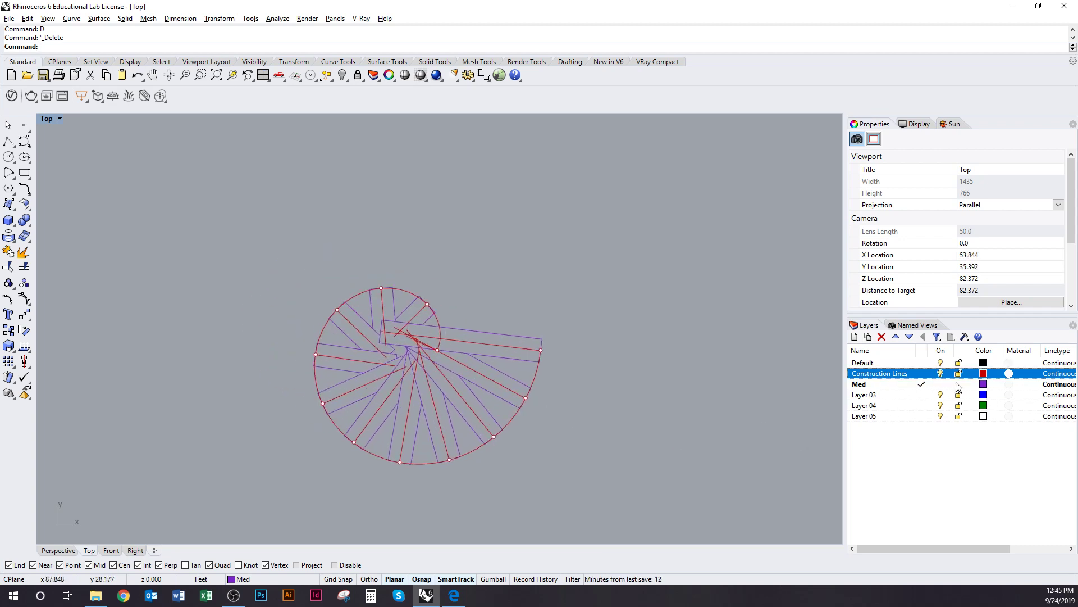
pyautogui.click(941, 374)
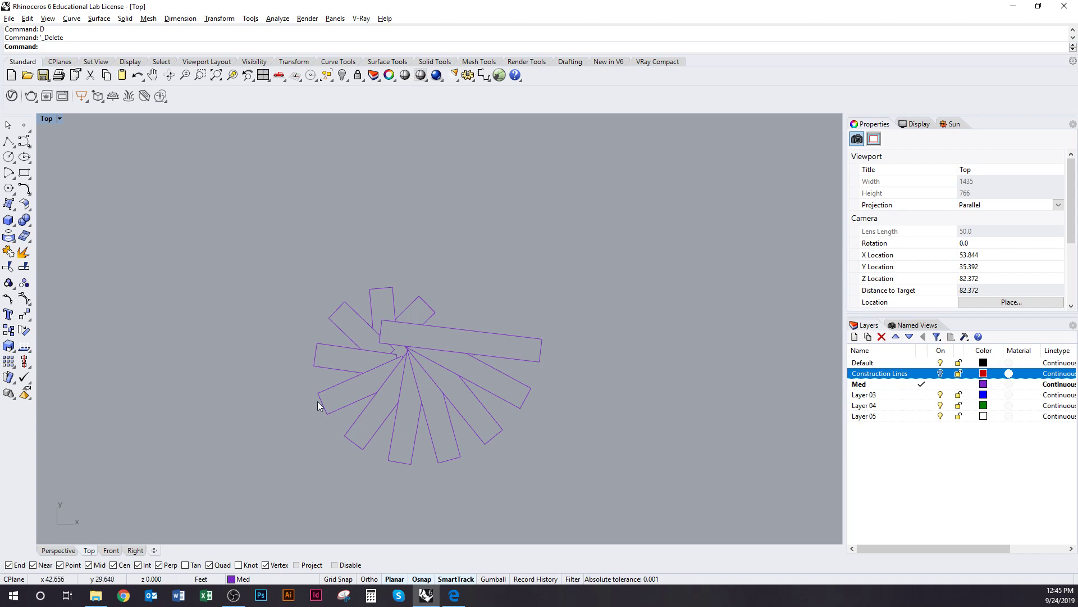
pyautogui.click(941, 373)
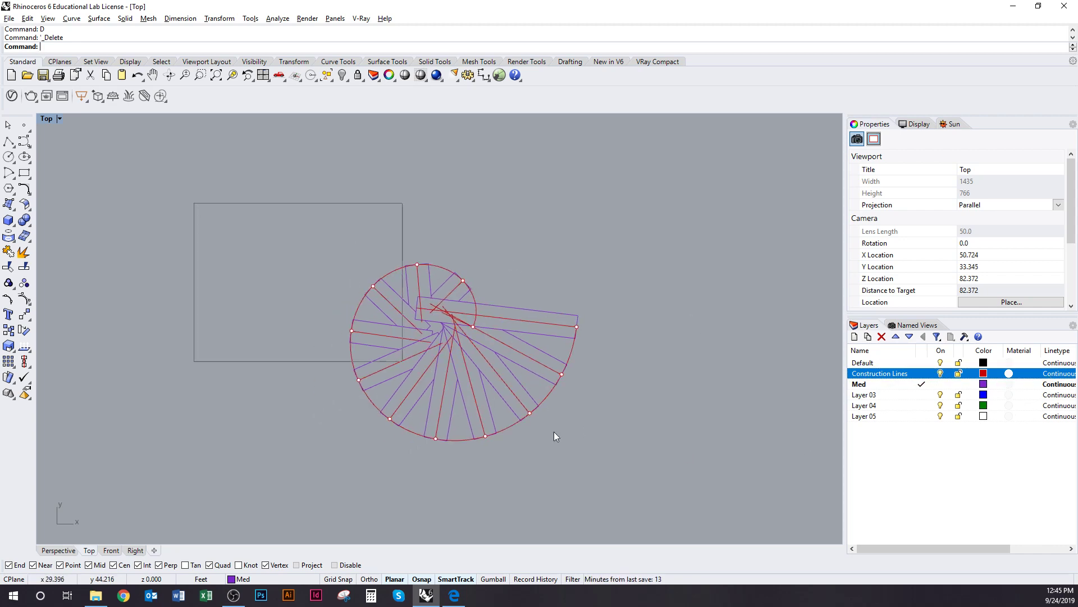
# Step: Rotate all stair points and curves with Copy=No about the 14 ft rectangle's outer upper corner, aligning its long edge horizontally with the inner end pointing right
pyautogui.moveTo(555, 436); pyautogui.dragTo(673, 477)
pyautogui.write('Rot')
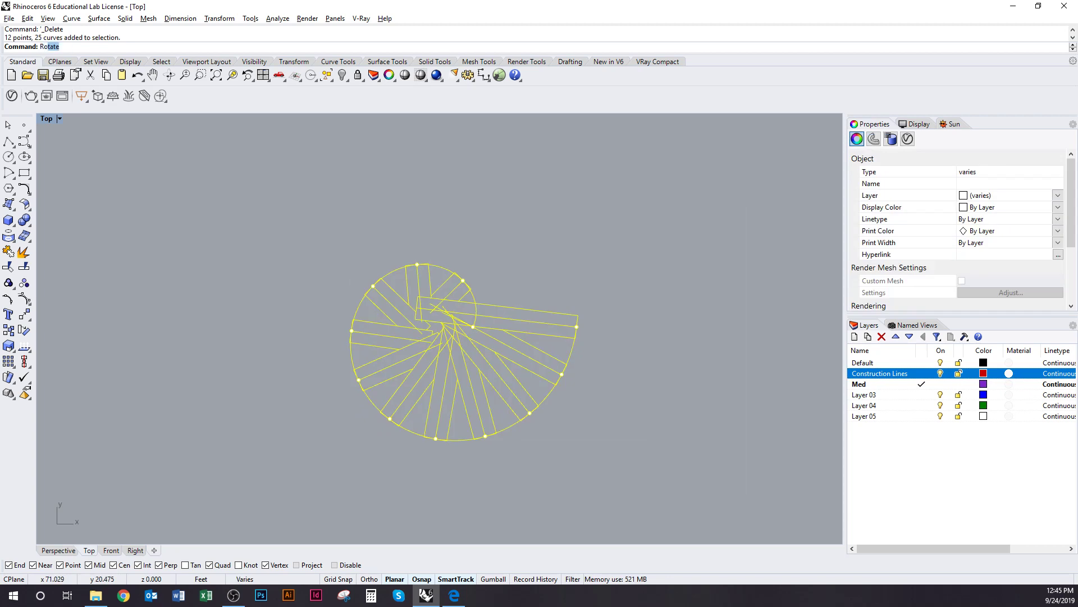
pyautogui.write('ate')
pyautogui.press('Return')
pyautogui.moveTo(602, 366); pyautogui.dragTo(590, 395, button='right')
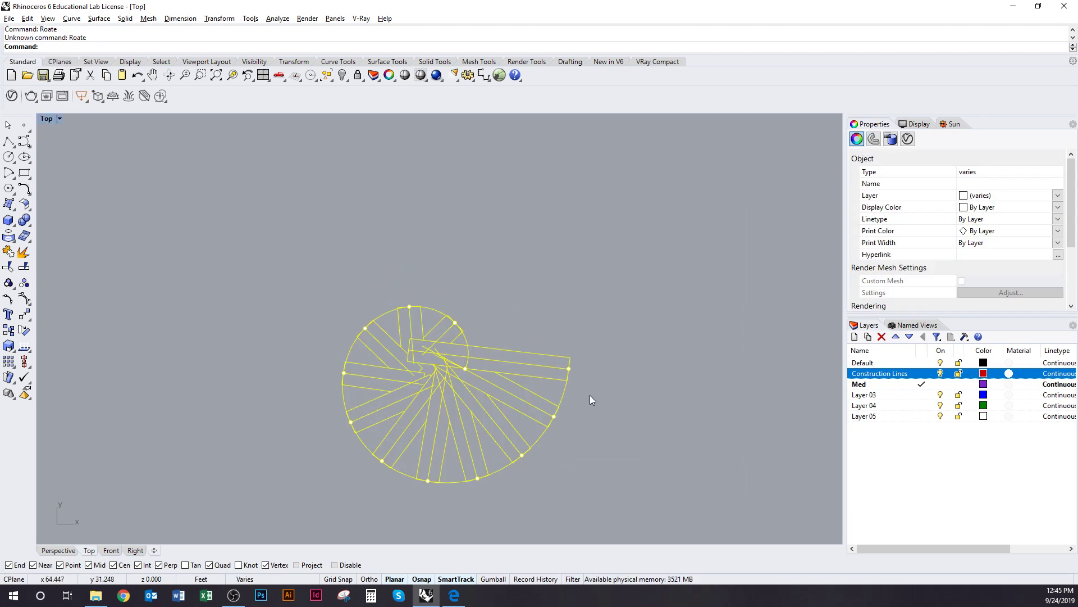
pyautogui.write('Rotate')
pyautogui.press('Return')
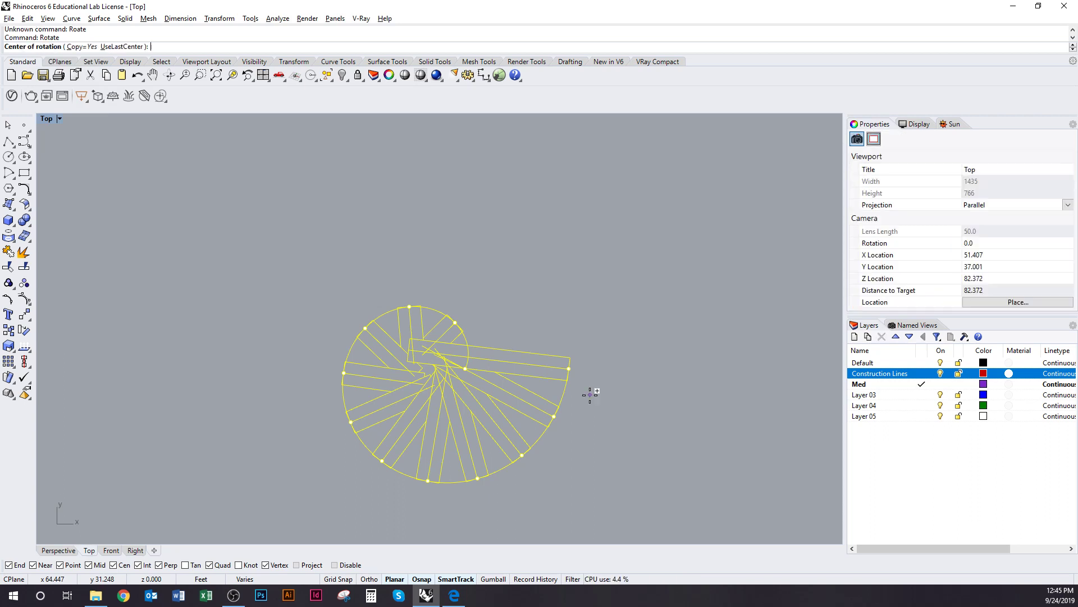
pyautogui.click(79, 46)
pyautogui.click(575, 366)
pyautogui.scroll(5, 426, 314)
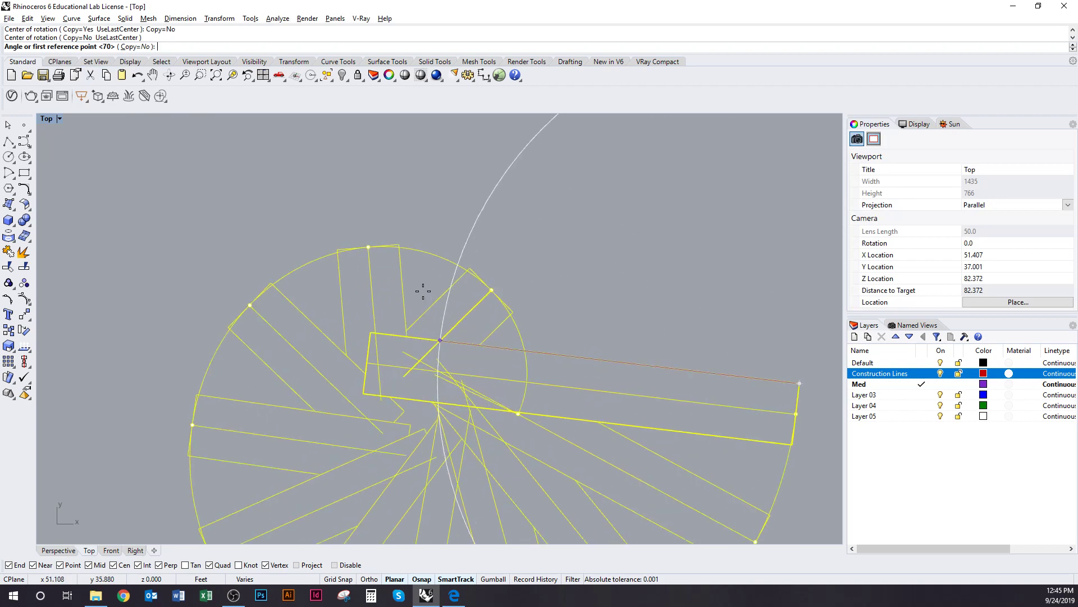
pyautogui.click(363, 330)
pyautogui.scroll(-5, 362, 330)
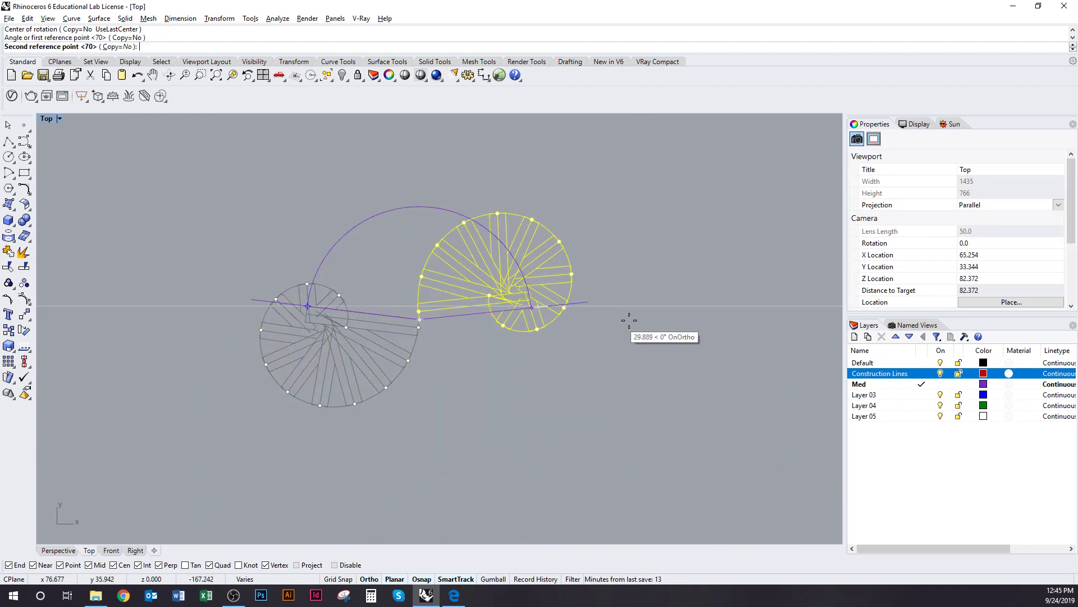
pyautogui.click(660, 318)
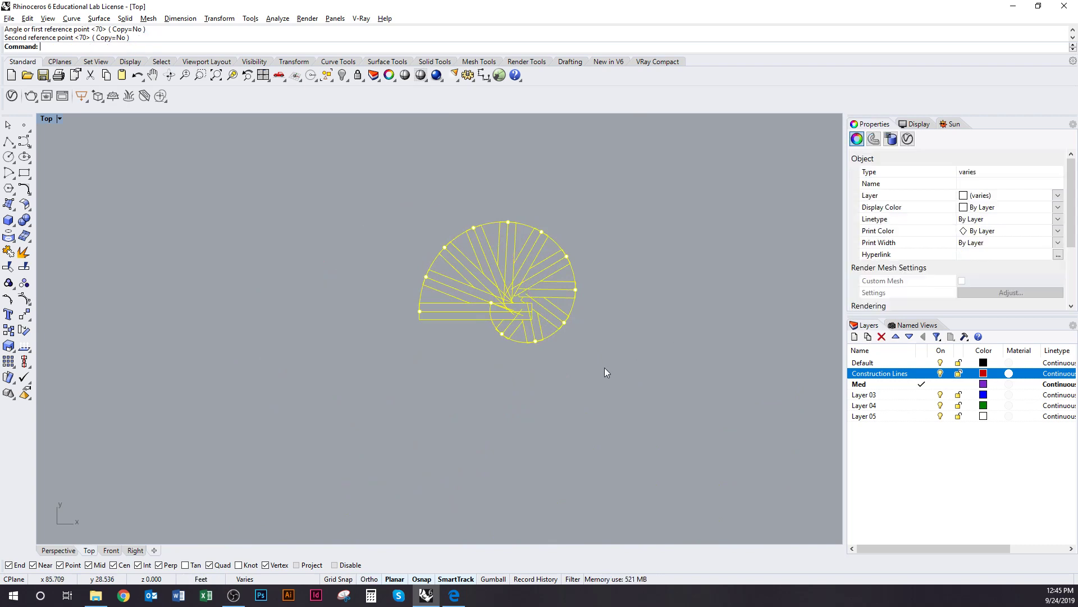
# Step: Deselect the rotated stair and make Construction Lines the current layer
pyautogui.scroll(3, 512, 373)
pyautogui.click(479, 444)
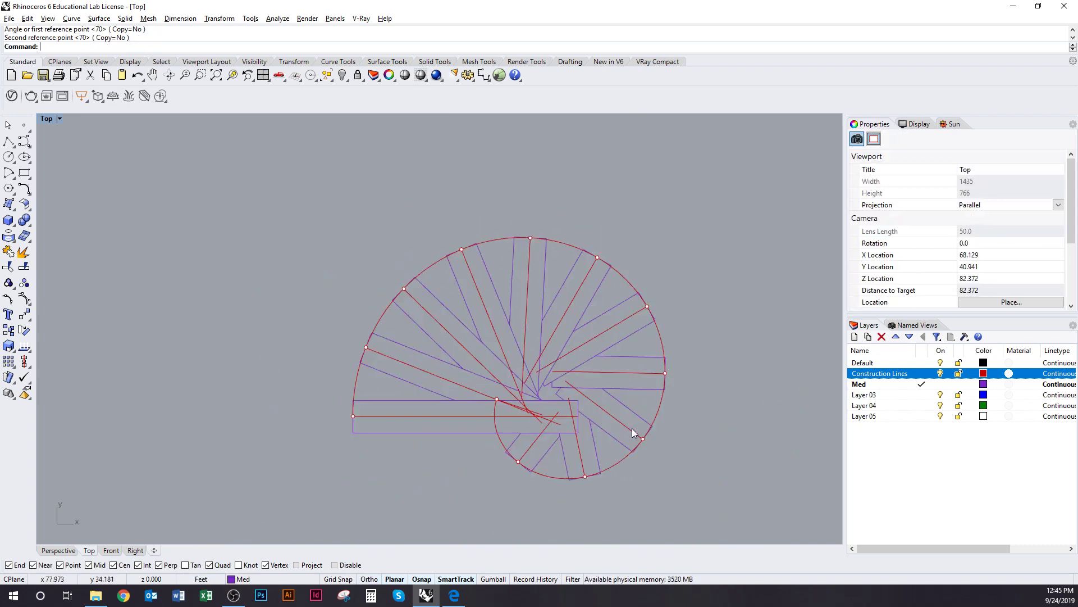
pyautogui.scroll(-2, 403, 352)
pyautogui.moveTo(403, 352); pyautogui.dragTo(378, 375, button='right')
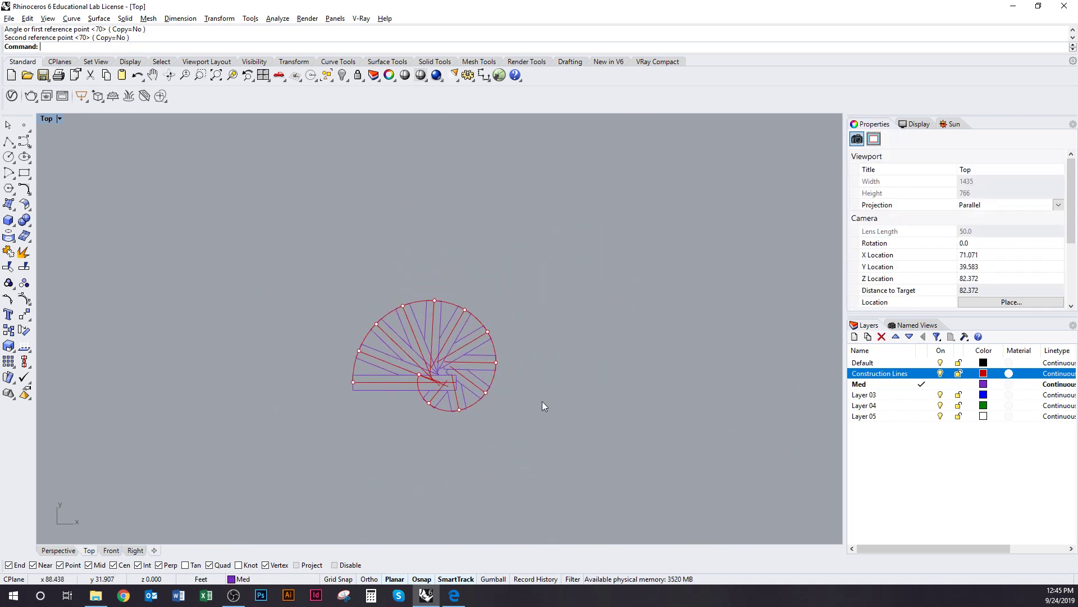
pyautogui.moveTo(483, 425); pyautogui.dragTo(419, 433, button='right')
pyautogui.moveTo(291, 408); pyautogui.dragTo(324, 420, button='right')
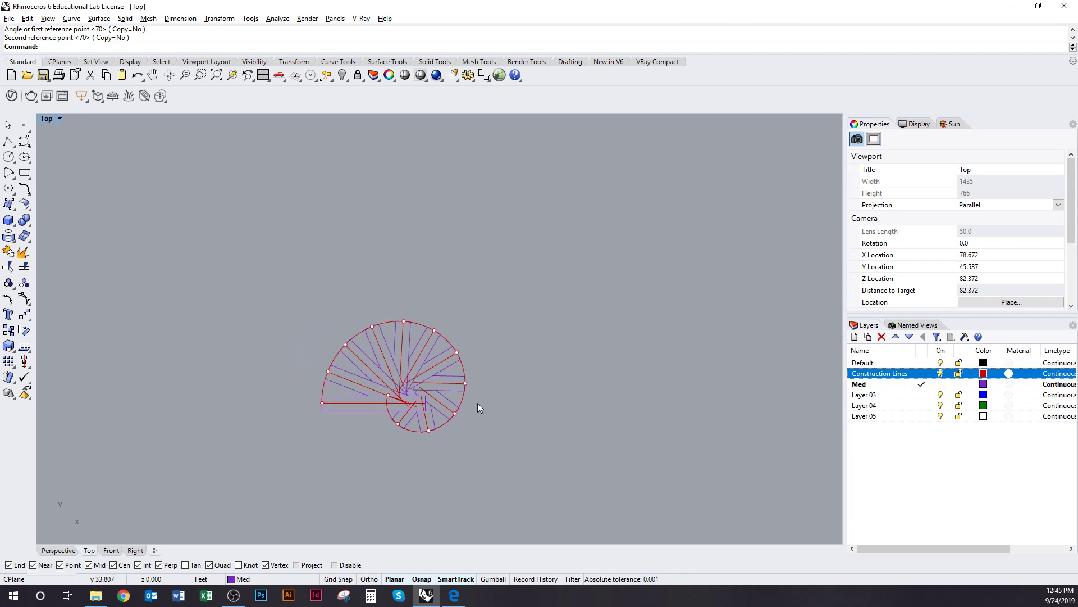
pyautogui.scroll(3, 477, 403)
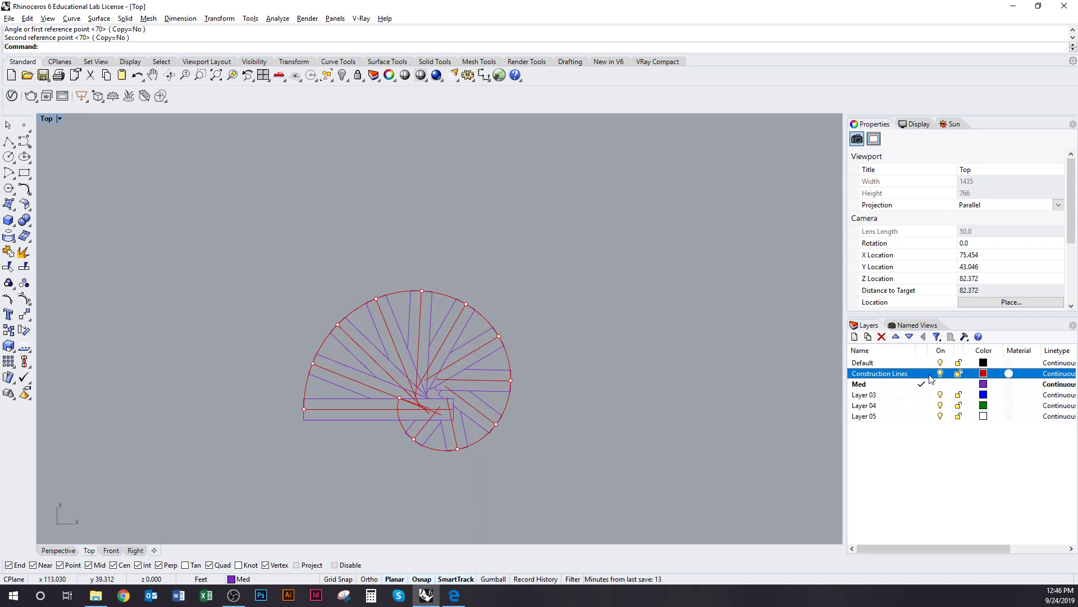
pyautogui.click(922, 373)
# Step: Draw a long horizontal construction line well above the stair, extending past both sides of the spiral
pyautogui.moveTo(527, 436); pyautogui.dragTo(558, 446, button='right')
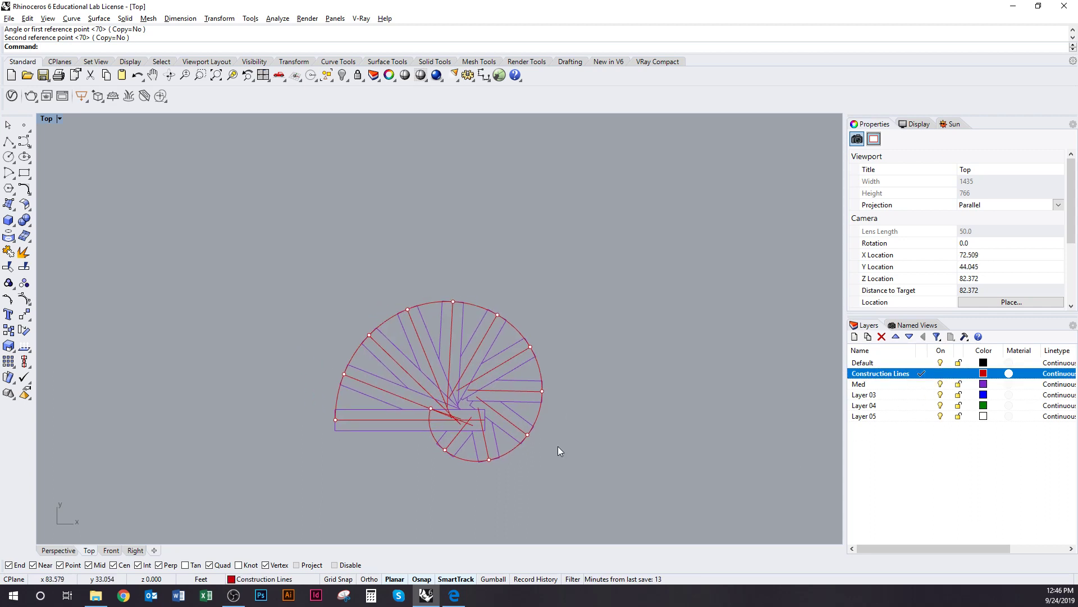
pyautogui.write('line')
pyautogui.press('Return')
pyautogui.scroll(-2, 566, 415)
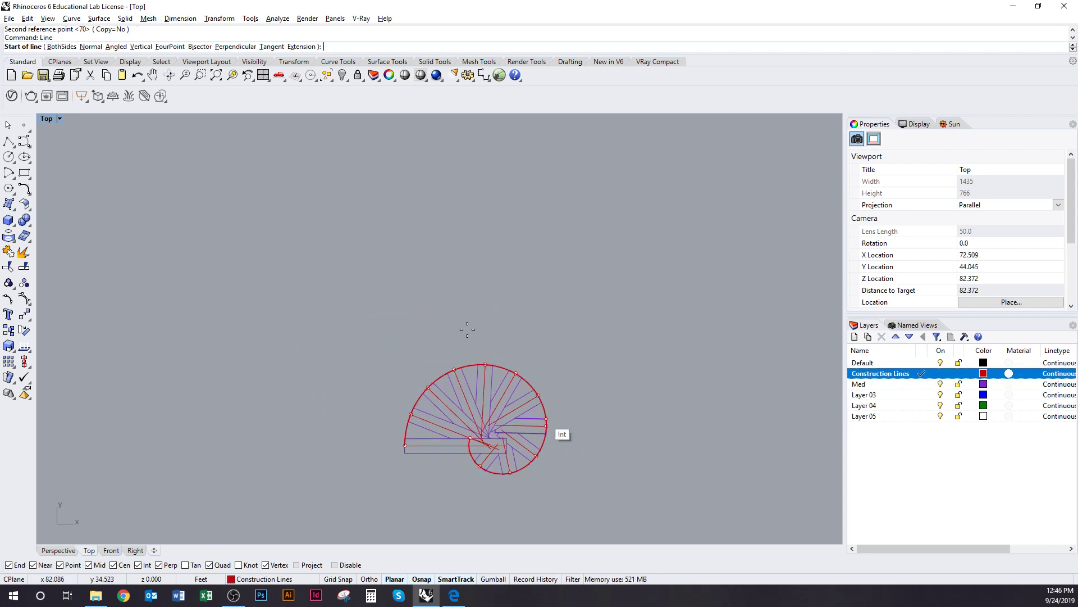
pyautogui.click(267, 257)
pyautogui.keyDown('shift'); pyautogui.click(676, 287); pyautogui.keyUp('shift')
# Step: Draw a vertical construction line from the 14 ft rectangle's inner end up past the horizontal line
pyautogui.press('Return')
pyautogui.scroll(2, 536, 421)
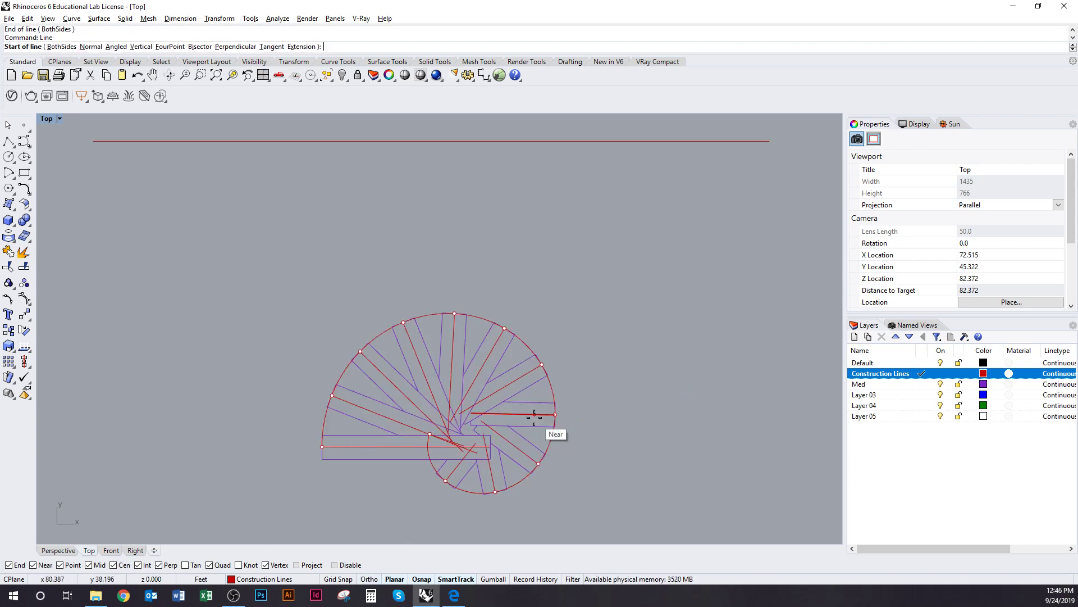
pyautogui.scroll(2, 534, 416)
pyautogui.click(490, 435)
pyautogui.scroll(-3, 489, 435)
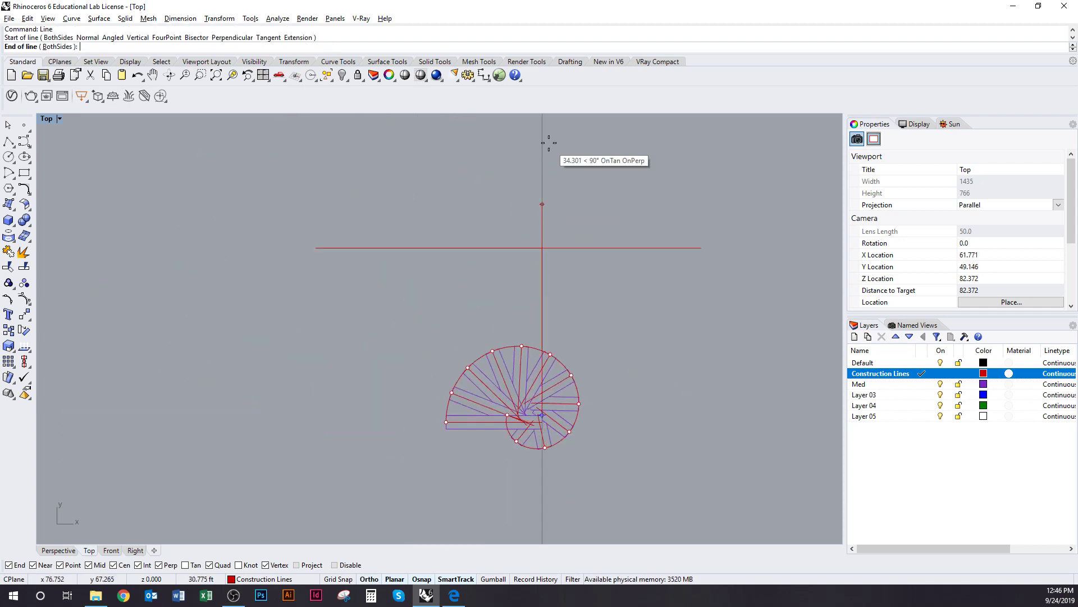
pyautogui.click(549, 163)
# Step: Draw a vertical construction line from the 14 ft rectangle's outer end up past the horizontal line
pyautogui.press('Return')
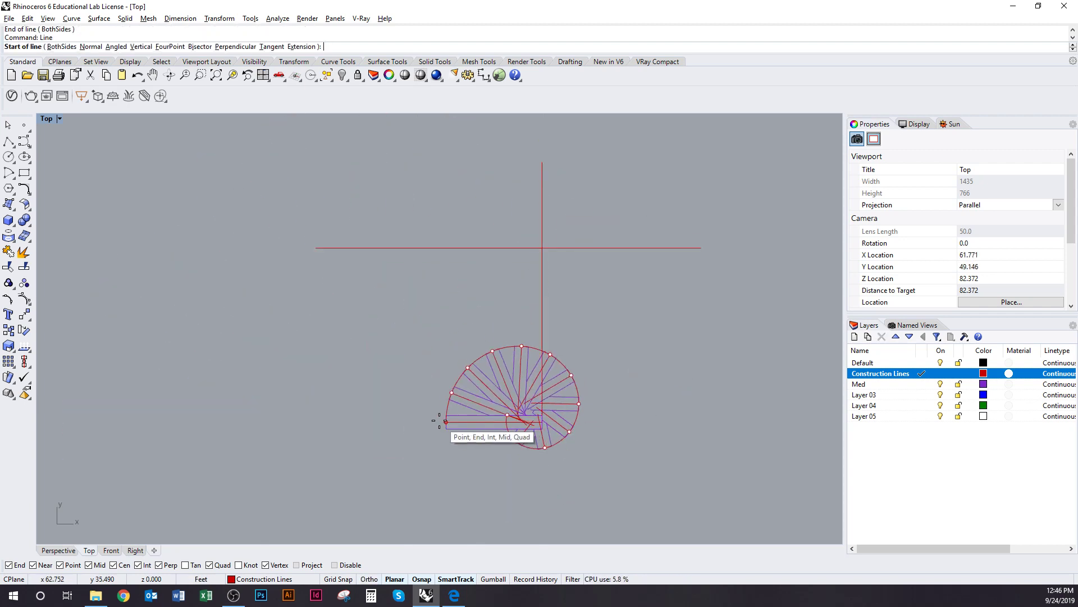
pyautogui.click(440, 420)
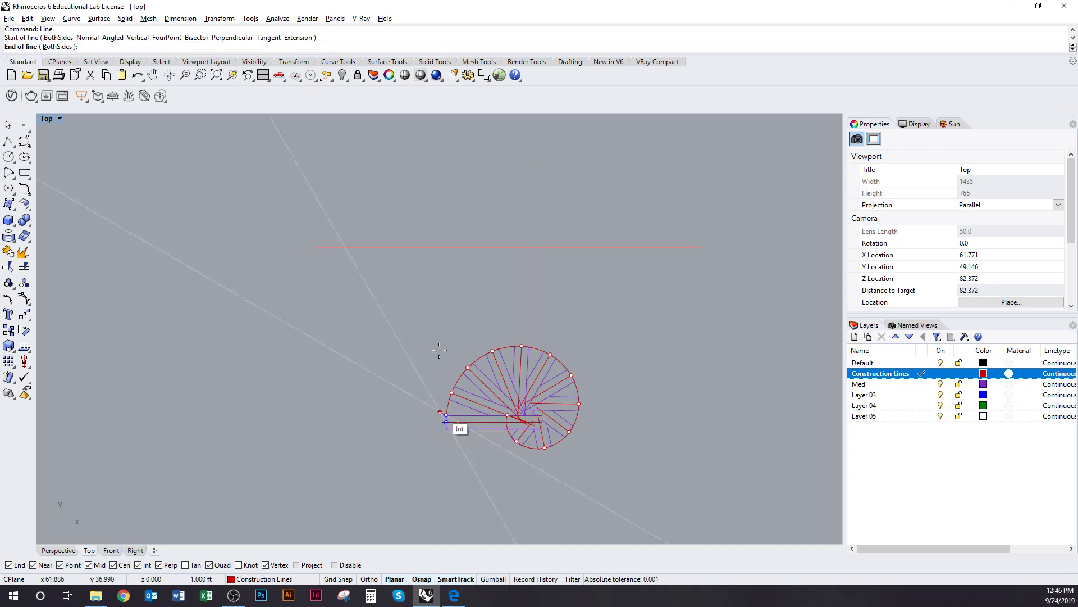
pyautogui.click(446, 167)
pyautogui.moveTo(450, 180); pyautogui.dragTo(404, 250, button='right')
pyautogui.press('Return')
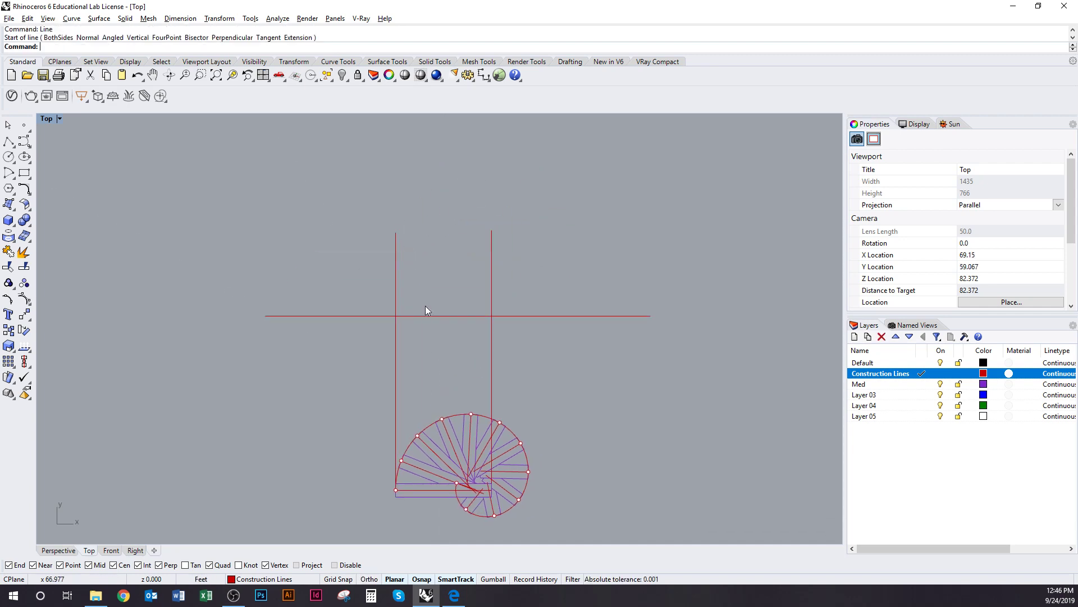
# Step: Draw a line along the horizontal construction line between its intersections with the two vertical lines
pyautogui.press('Return')
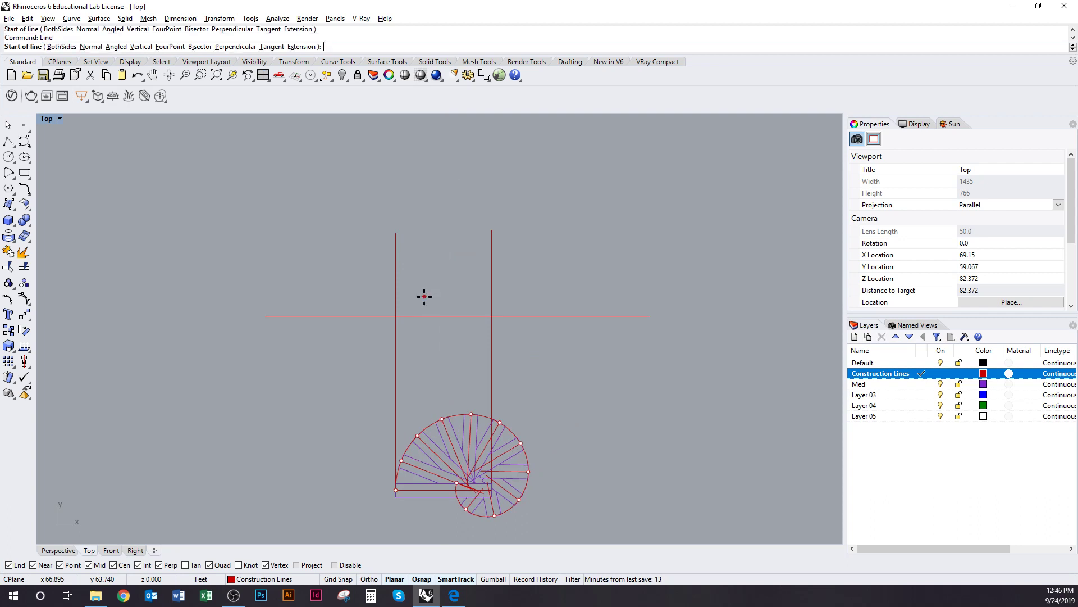
pyautogui.click(400, 312)
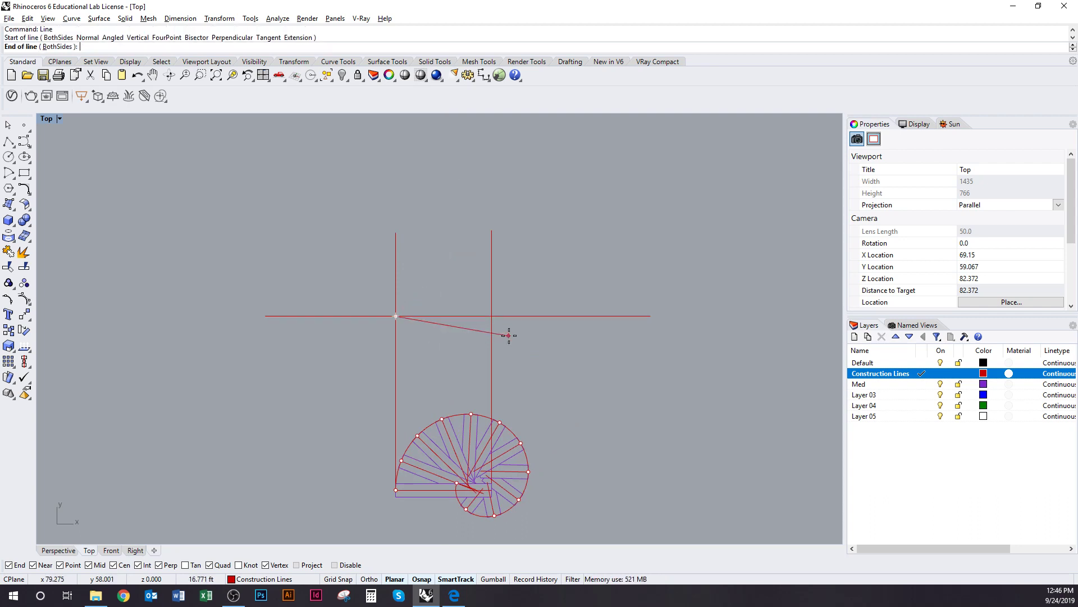
pyautogui.click(496, 315)
# Step: Examine how the vertical construction lines carry the 14 ft tread's ends up to the horizontal line
pyautogui.scroll(5, 484, 440)
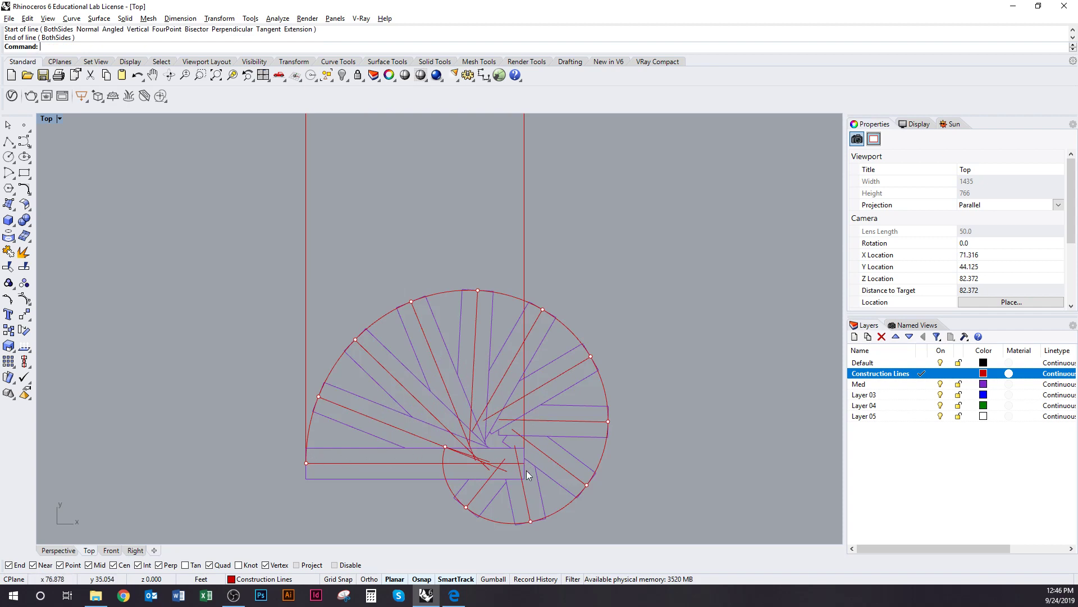
pyautogui.scroll(-5, 315, 404)
pyautogui.scroll(2, 386, 454)
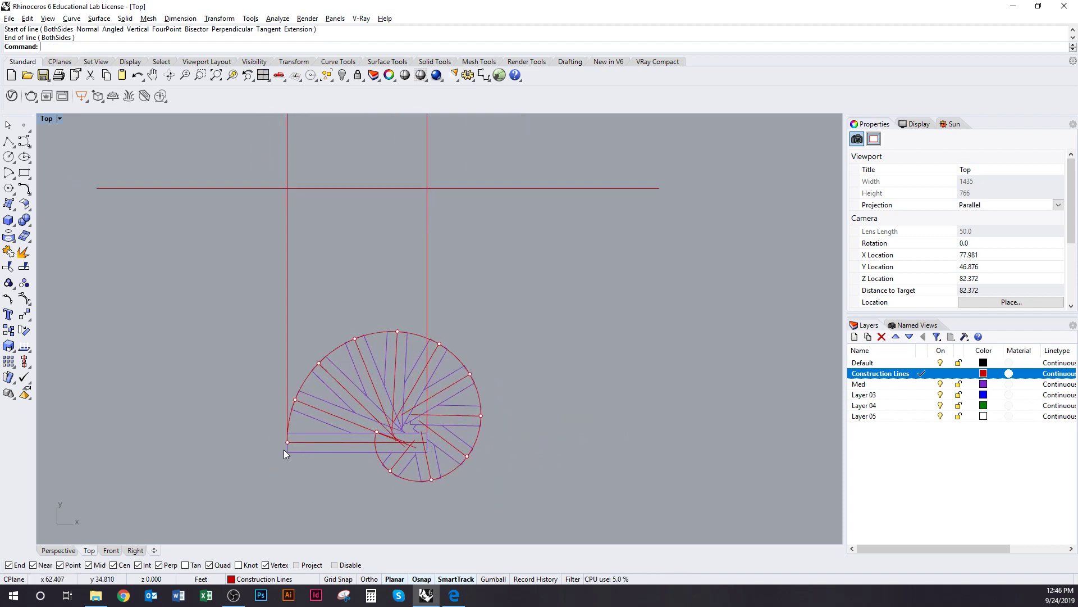
pyautogui.moveTo(372, 321); pyautogui.dragTo(375, 363, button='right')
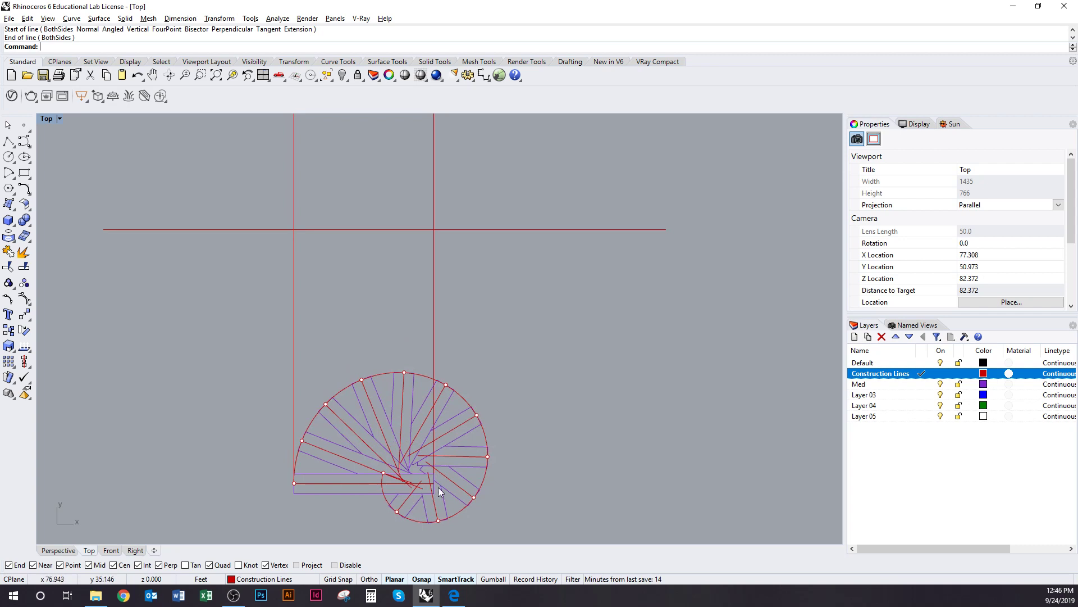
pyautogui.moveTo(372, 317); pyautogui.dragTo(370, 334, button='right')
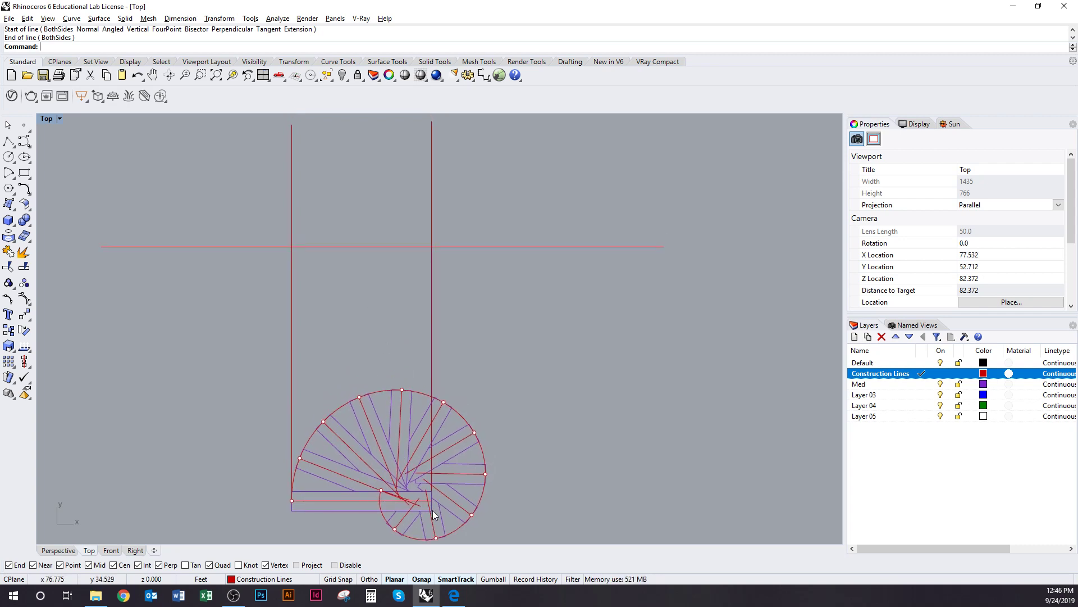
pyautogui.moveTo(337, 386); pyautogui.dragTo(342, 449, button='right')
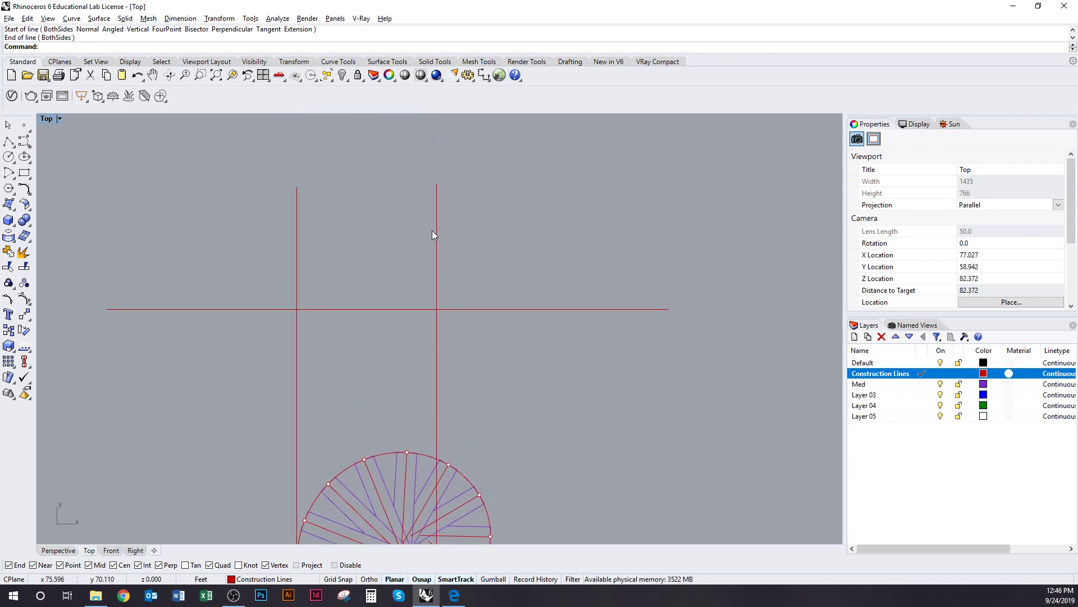
pyautogui.moveTo(433, 365); pyautogui.dragTo(443, 285, button='right')
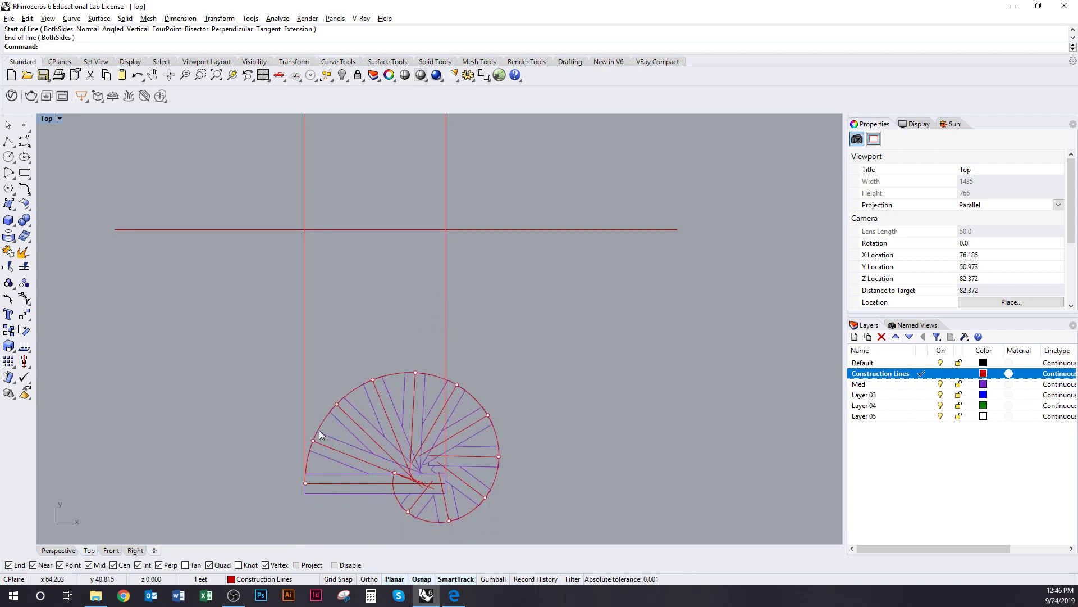
pyautogui.moveTo(439, 502); pyautogui.dragTo(466, 475, button='right')
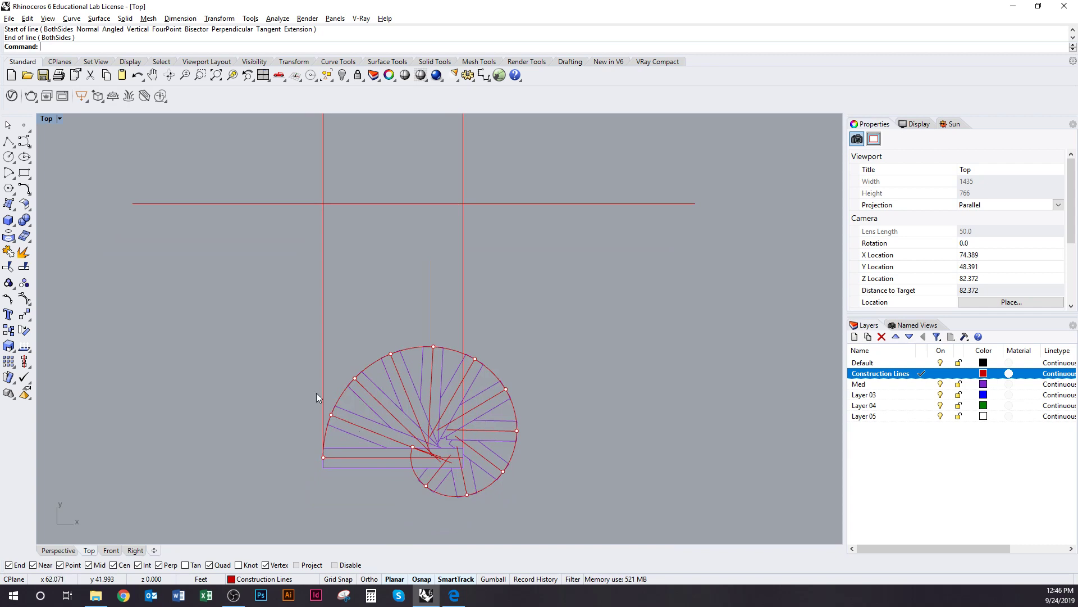
pyautogui.moveTo(378, 313); pyautogui.dragTo(385, 459, button='right')
pyautogui.moveTo(420, 428); pyautogui.dragTo(409, 378, button='right')
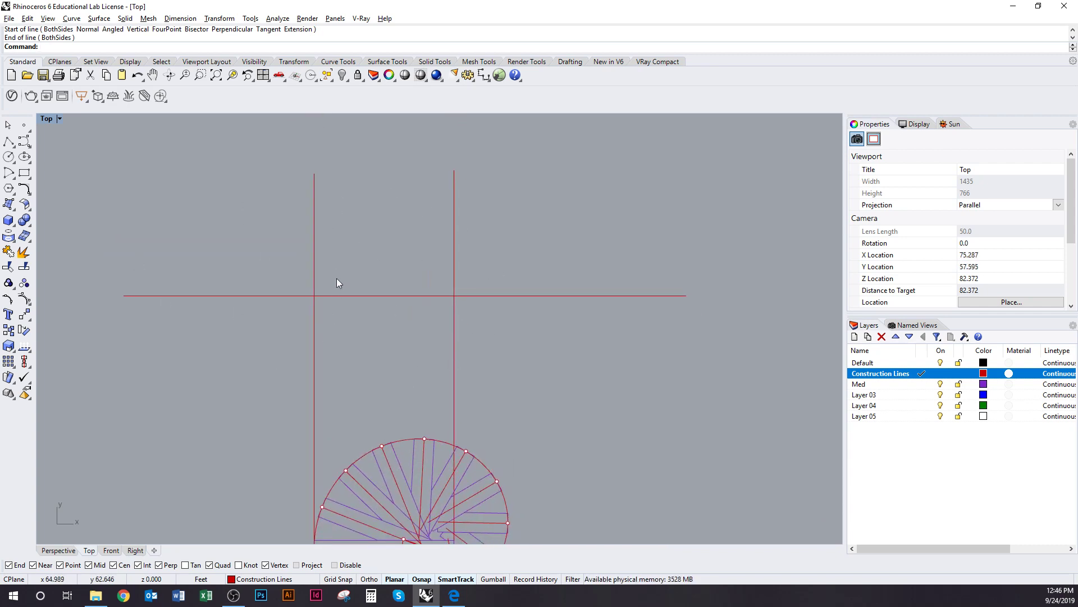
pyautogui.moveTo(408, 319); pyautogui.dragTo(424, 231, button='right')
pyautogui.scroll(2, 441, 311)
pyautogui.moveTo(441, 310); pyautogui.dragTo(440, 397, button='right')
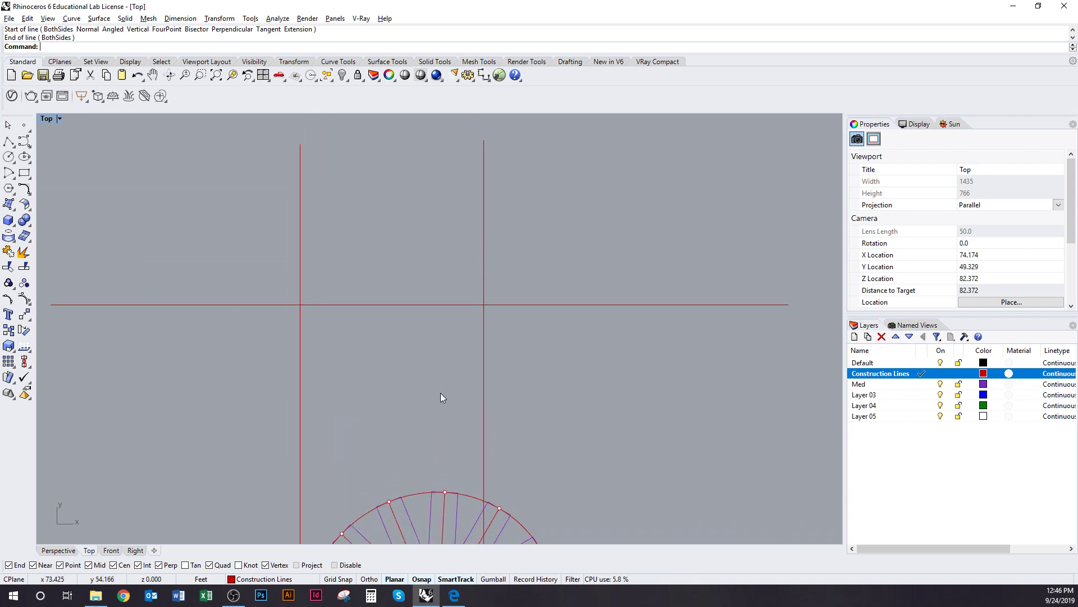
pyautogui.scroll(1, 437, 359)
# Step: Divide the short horizontal line between the two verticals into 3 segments with Split=No and MarkEnds=Yes
pyautogui.click(434, 291)
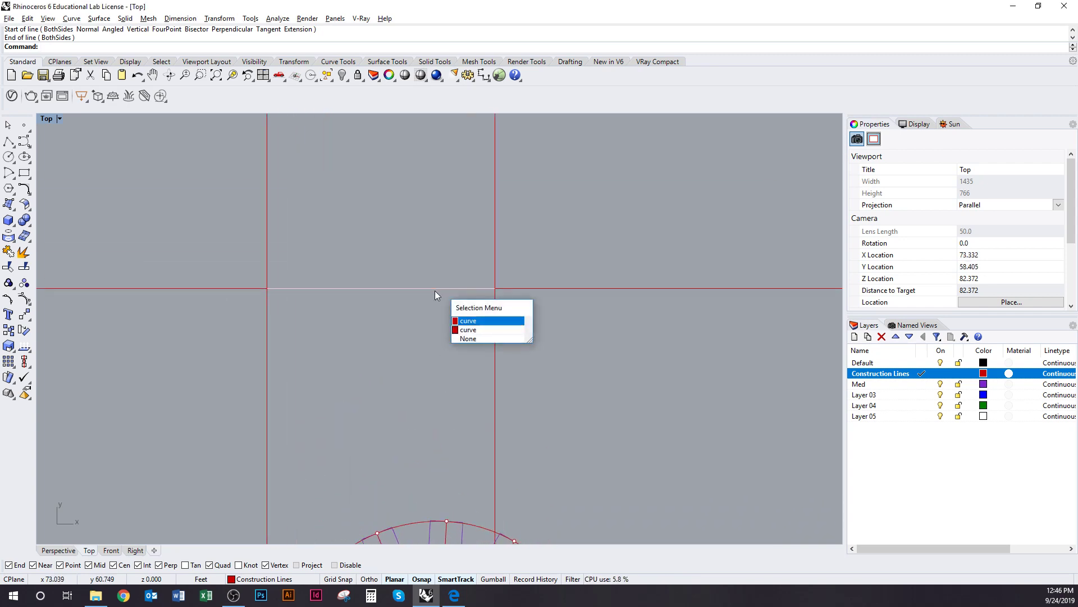
pyautogui.click(471, 321)
pyautogui.scroll(-2, 388, 326)
pyautogui.moveTo(389, 325); pyautogui.dragTo(393, 242, button='right')
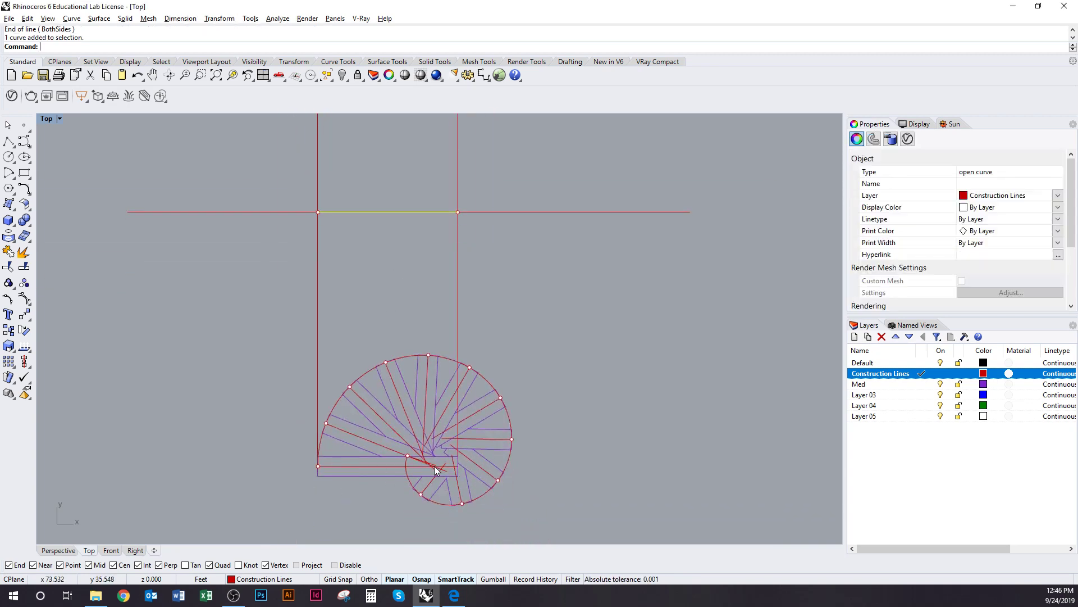
pyautogui.moveTo(447, 318); pyautogui.dragTo(443, 380, button='right')
pyautogui.moveTo(406, 278); pyautogui.dragTo(404, 351, button='right')
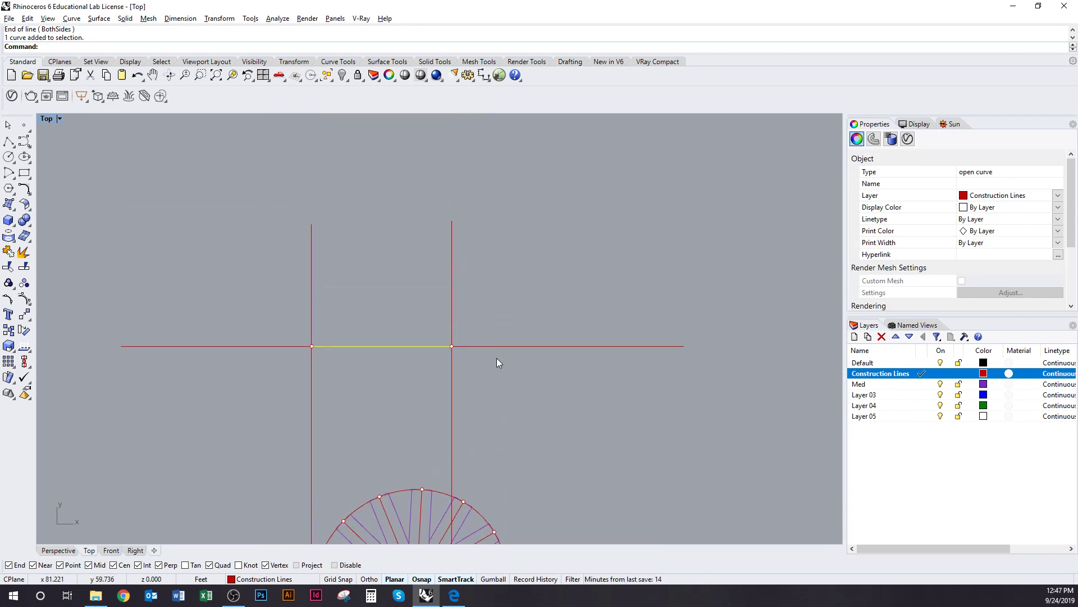
pyautogui.press('Return')
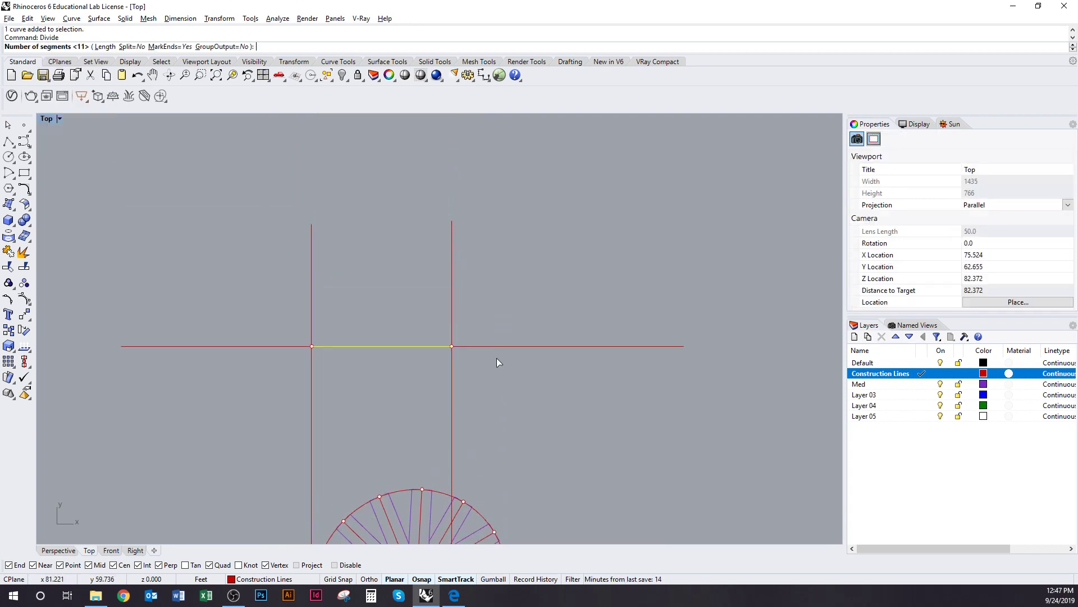
pyautogui.moveTo(497, 359); pyautogui.dragTo(526, 379, button='right')
pyautogui.scroll(1, 462, 369)
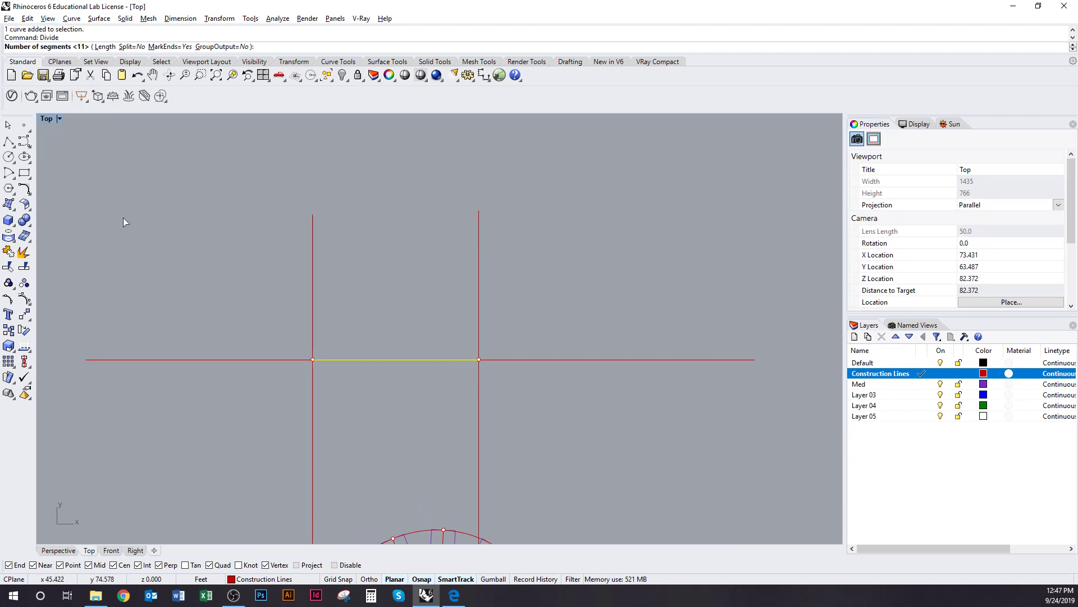
pyautogui.press('Return')
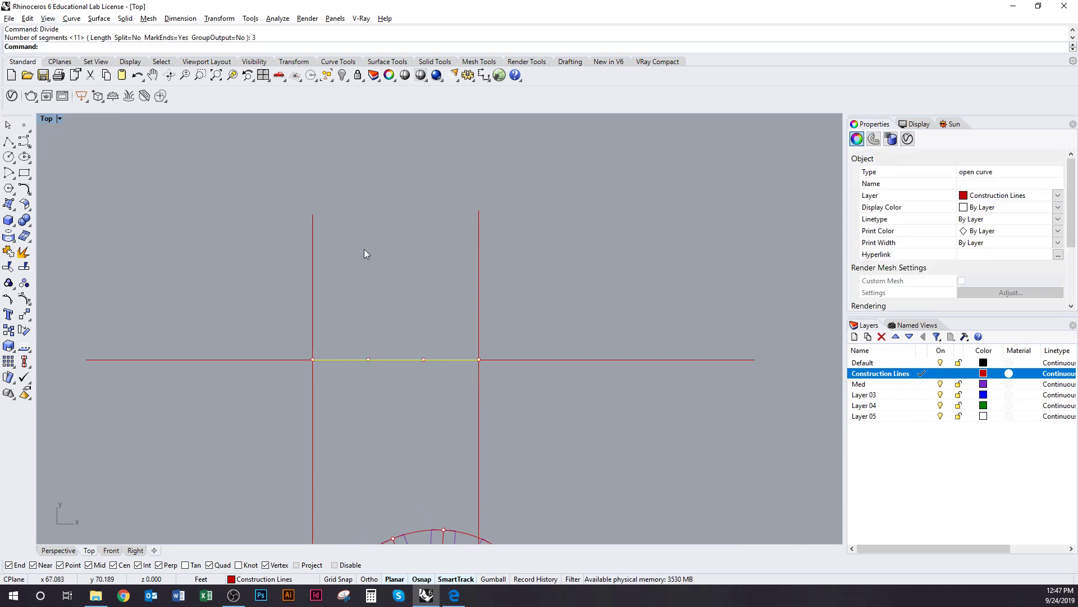
pyautogui.click(375, 264)
pyautogui.moveTo(388, 297); pyautogui.dragTo(401, 324, button='right')
pyautogui.scroll(-2, 383, 266)
pyautogui.scroll(6, 377, 320)
pyautogui.scroll(-1, 440, 361)
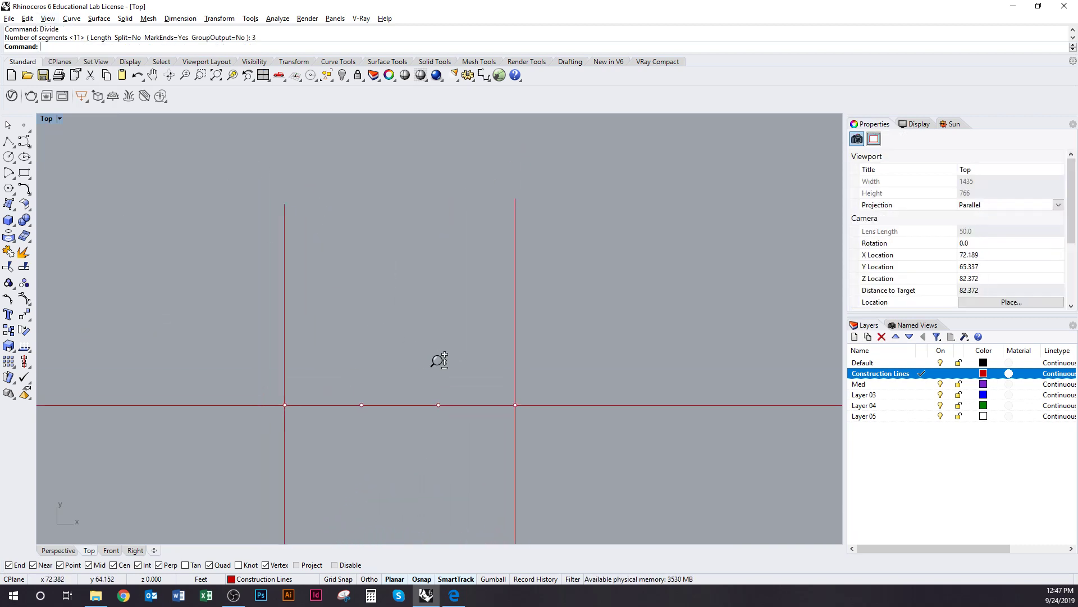
pyautogui.moveTo(440, 361); pyautogui.dragTo(430, 366, button='right')
pyautogui.scroll(1, 421, 363)
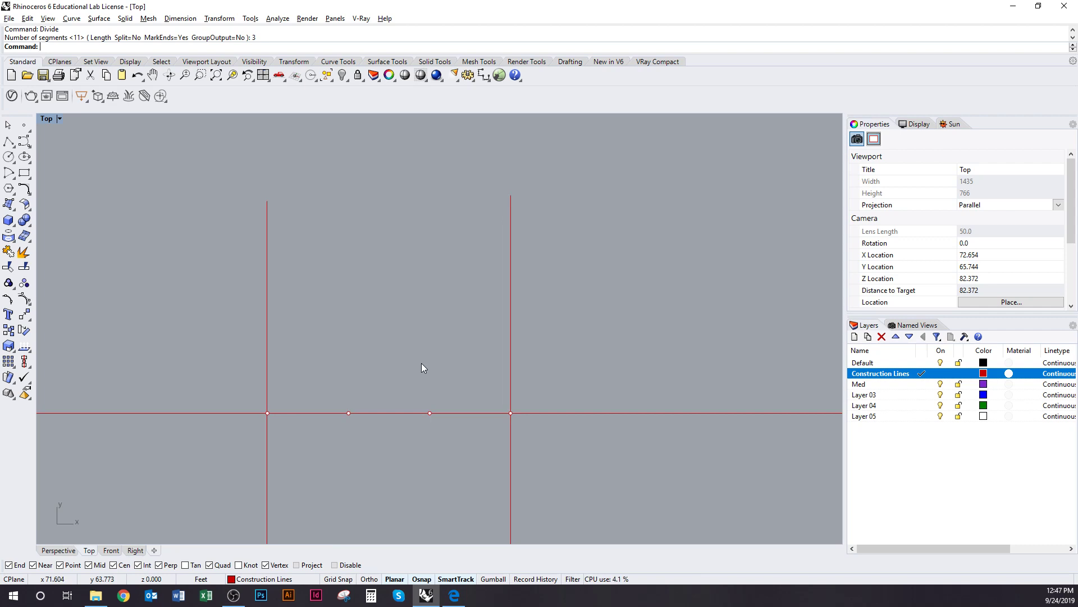
pyautogui.write('line')
pyautogui.press('Return')
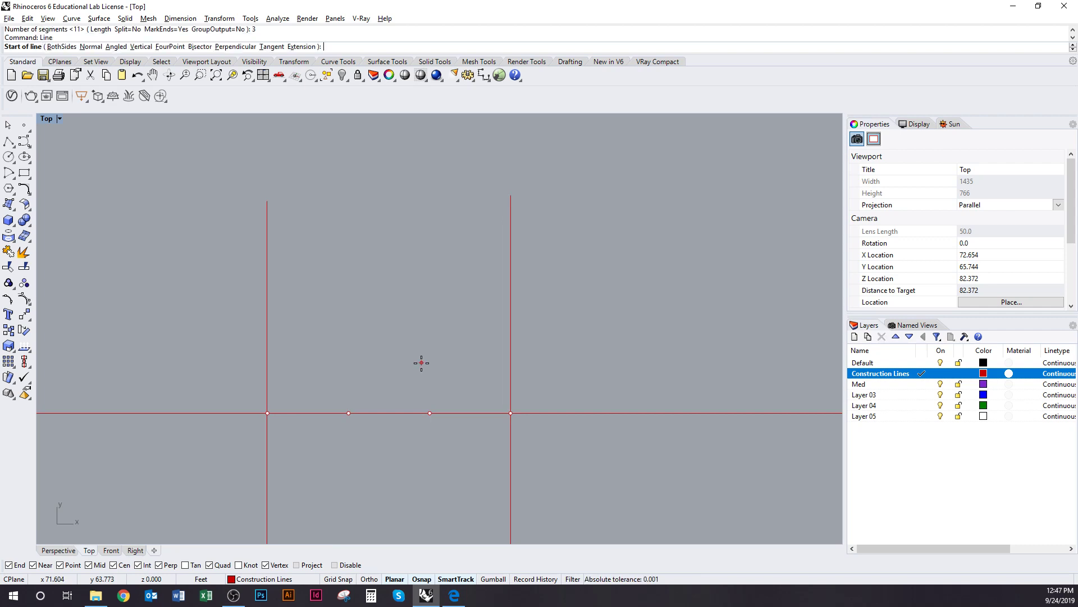
pyautogui.click(430, 413)
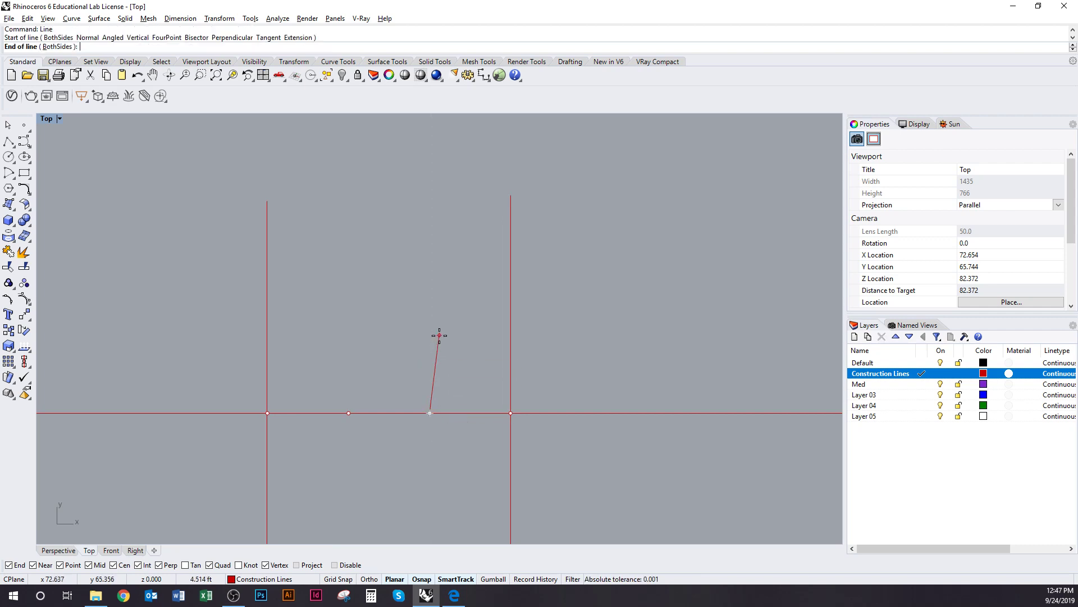
pyautogui.press('Escape')
# Step: Measure the length of the divided horizontal line between the two verticals, then clear the selection
pyautogui.click(444, 417)
pyautogui.rightClick(443, 417)
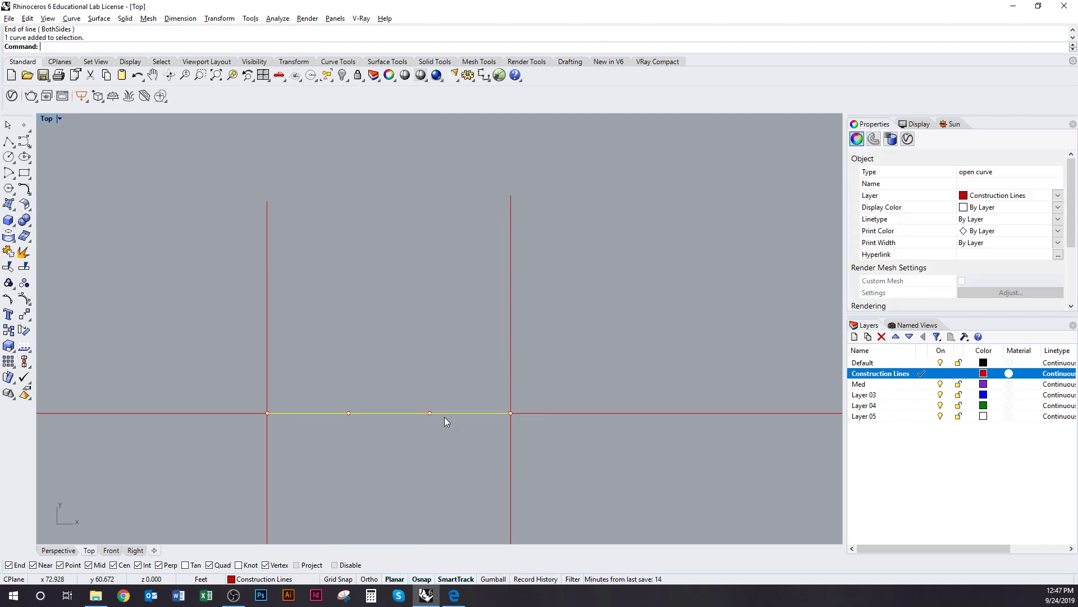
pyautogui.write('length')
pyautogui.press('Return')
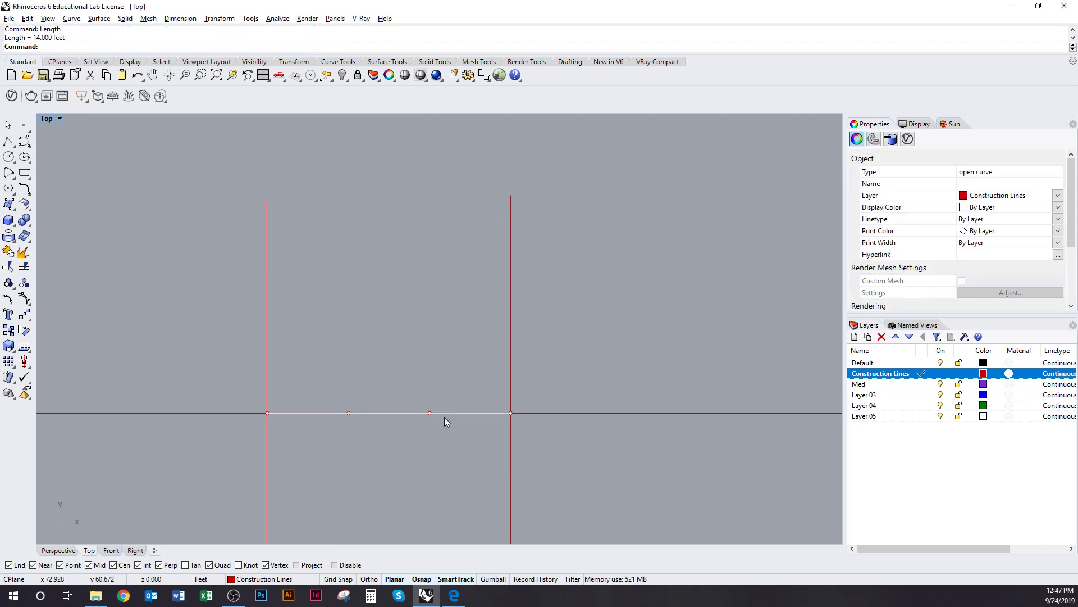
pyautogui.press('Escape')
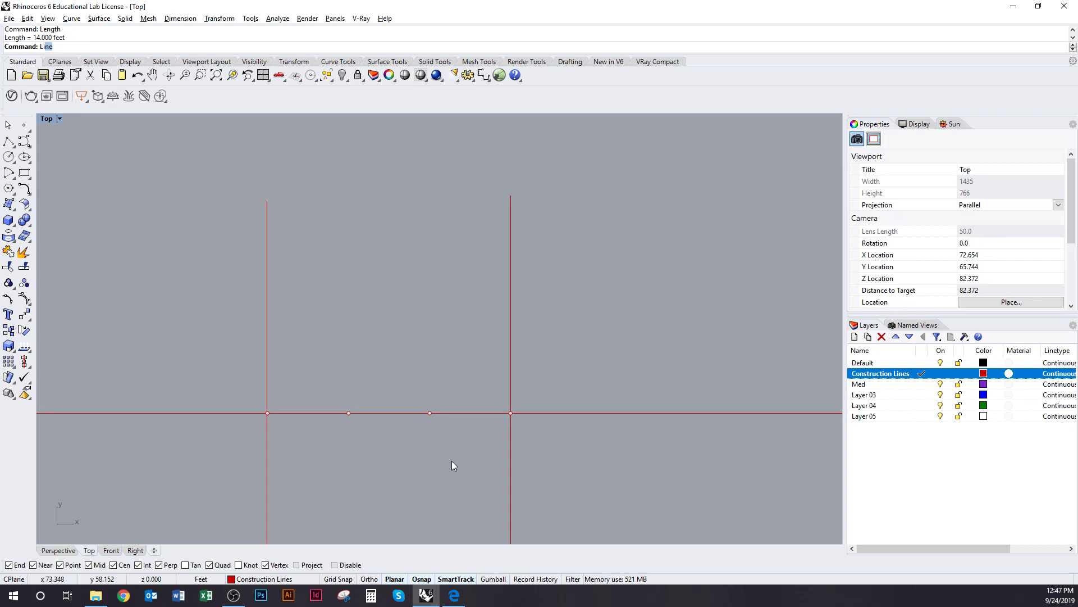
# Step: Draw a 7 ft vertical line upward from the second interior division point, nearest the right-hand vertical
pyautogui.write('l')
pyautogui.press('Return')
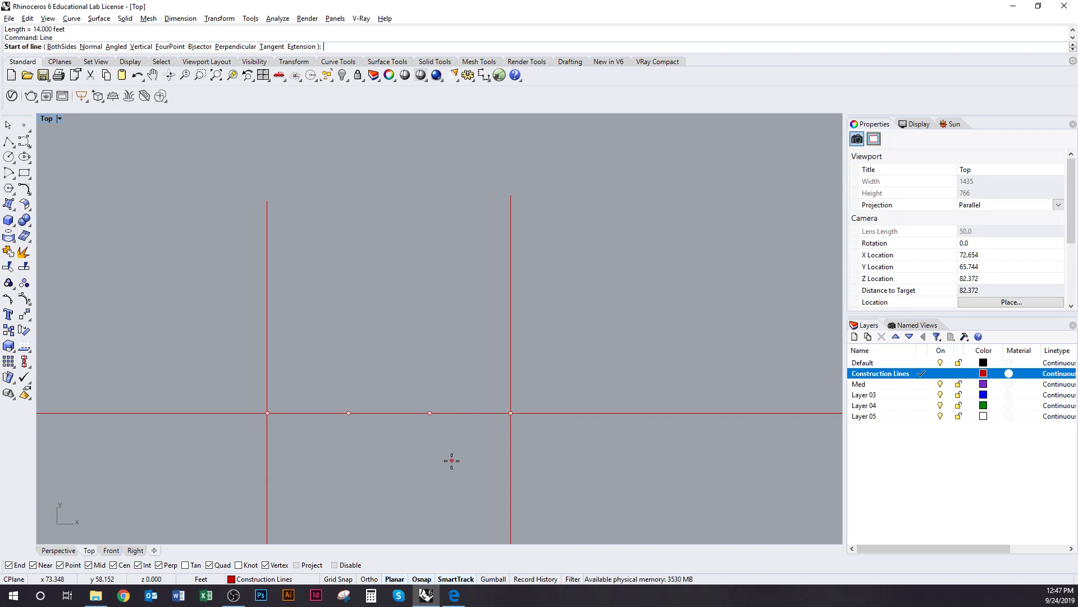
pyautogui.click(429, 413)
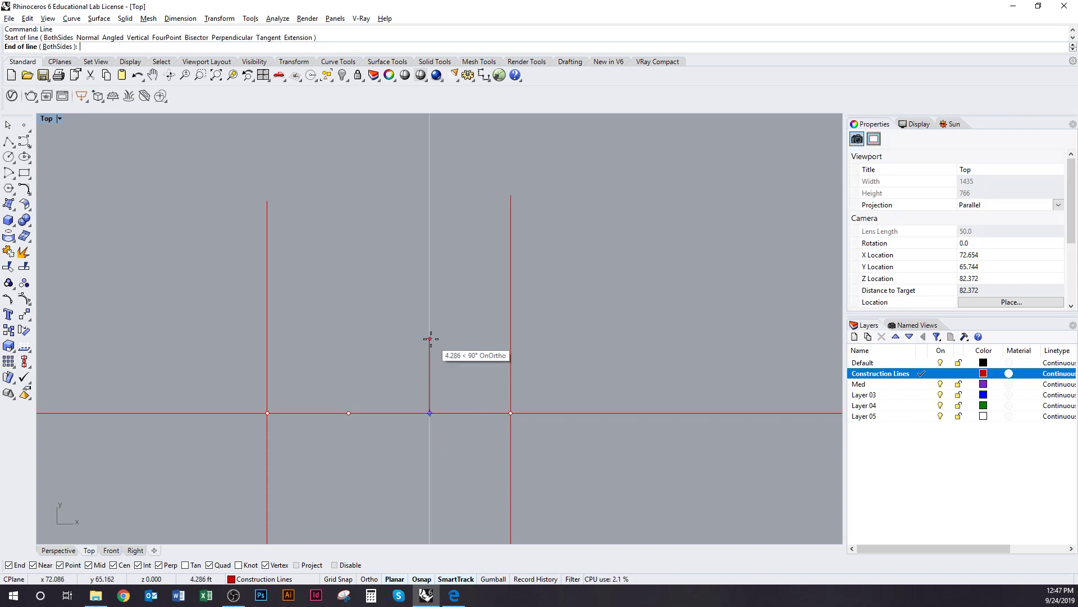
pyautogui.write('7')
pyautogui.press('Return')
pyautogui.click(430, 339)
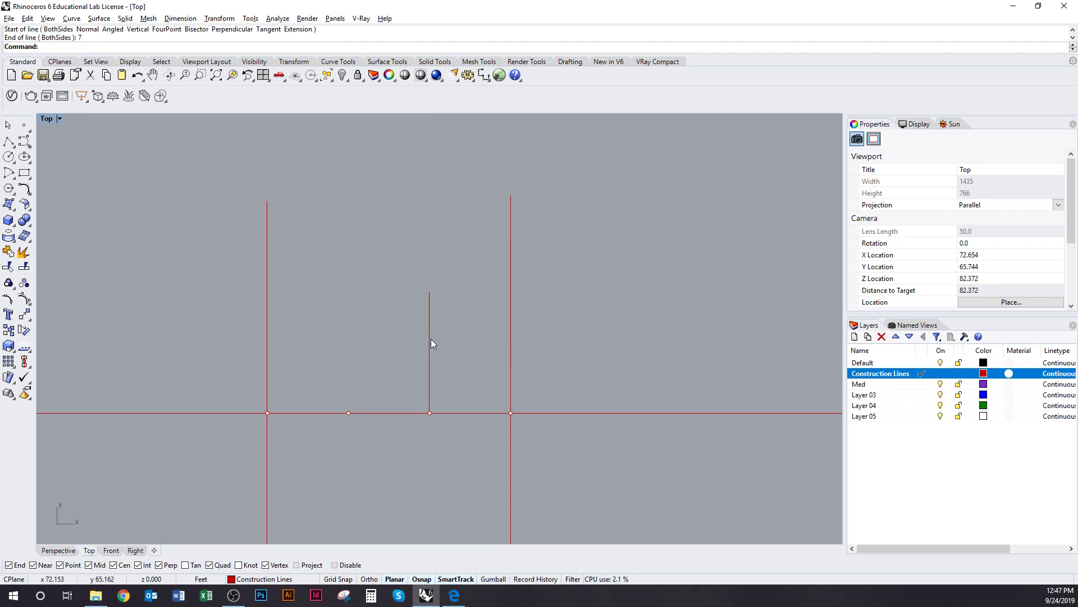
pyautogui.click(430, 338)
pyautogui.moveTo(462, 347); pyautogui.dragTo(459, 372, button='right')
pyautogui.scroll(2, 449, 361)
pyautogui.rightClick(449, 361)
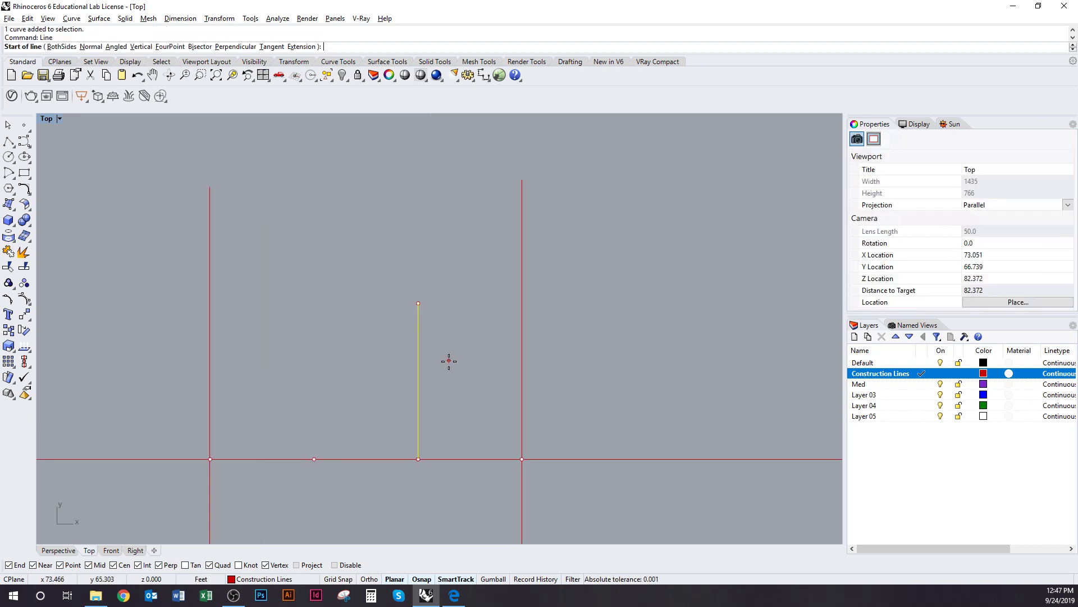
pyautogui.press('Escape')
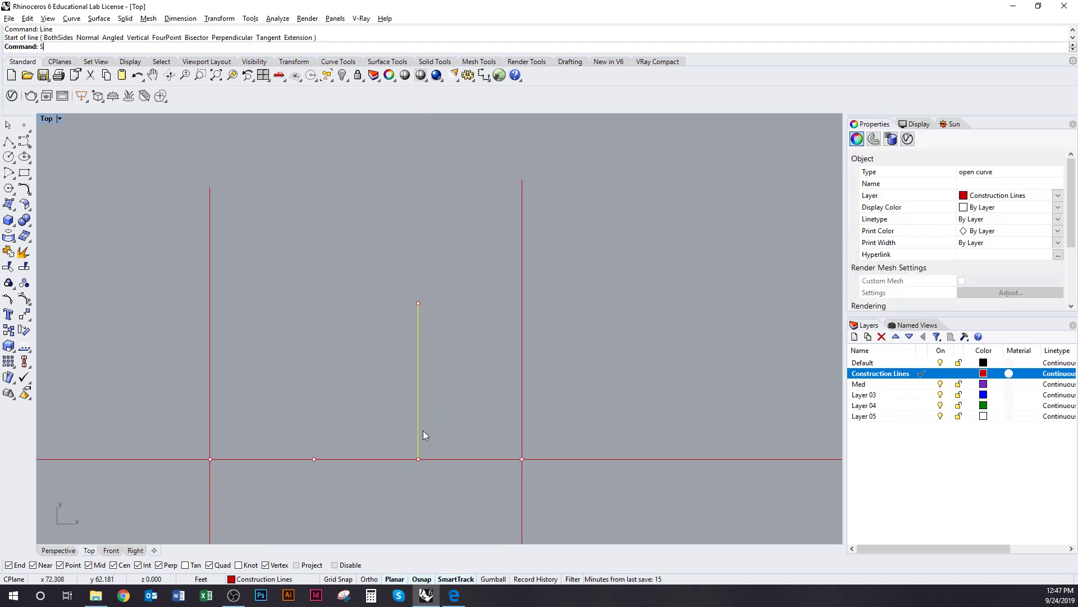
pyautogui.write('Scale1D')
pyautogui.press('Return')
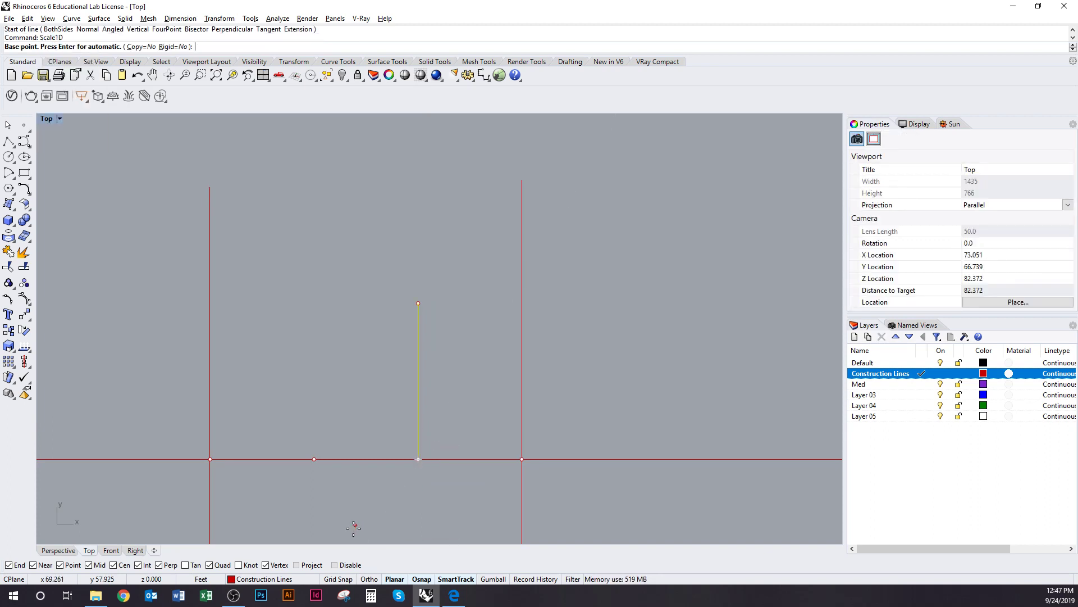
# Step: Switch to the Calculator and compute 14 × 0.66
pyautogui.click(371, 597)
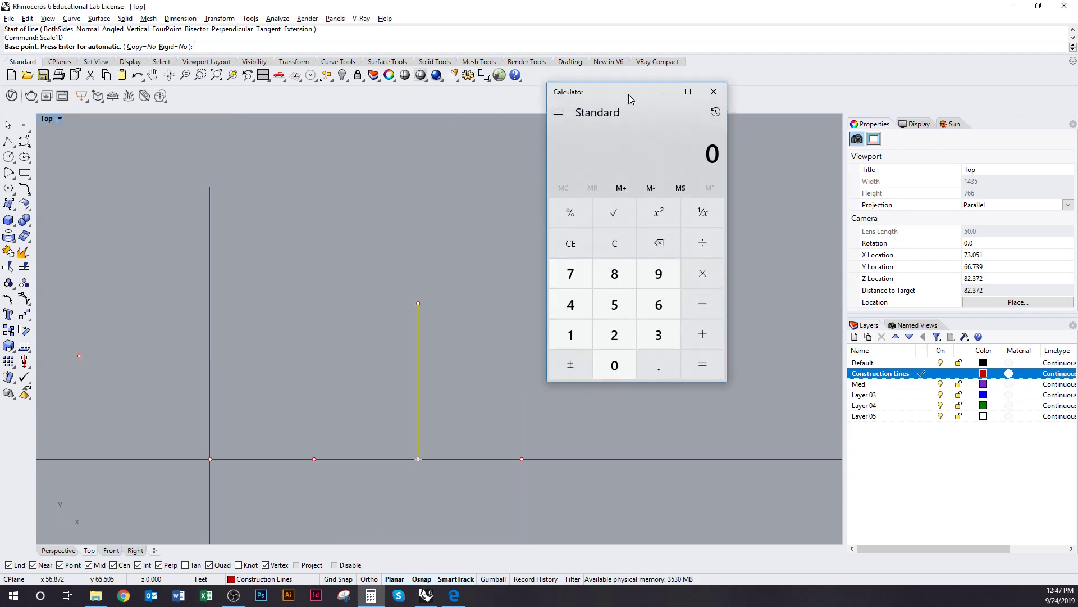
pyautogui.click(584, 386)
pyautogui.click(581, 360)
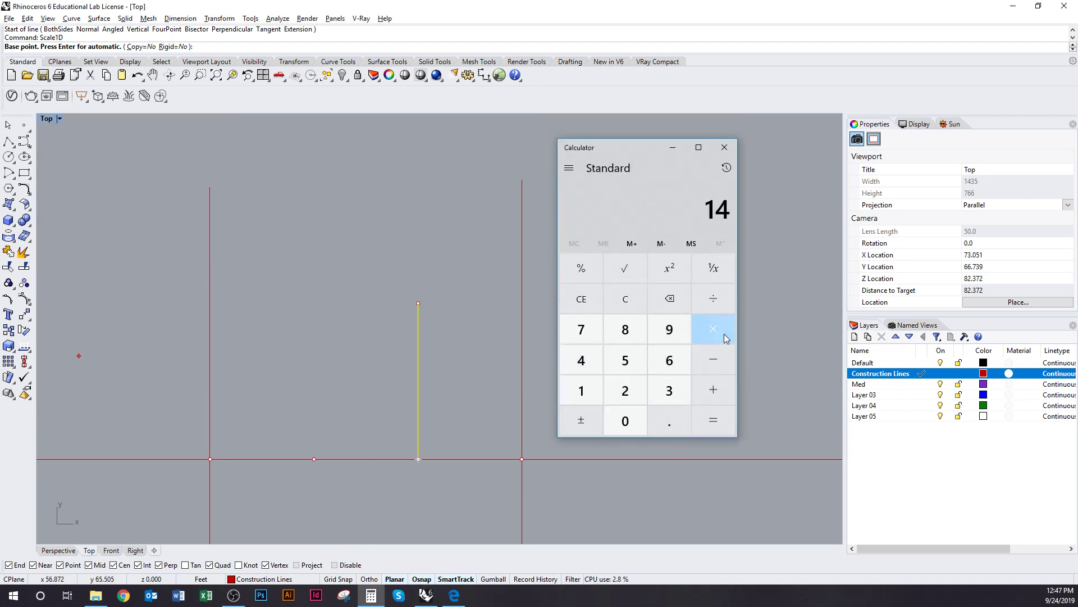
pyautogui.click(669, 420)
pyautogui.doubleClick(669, 360)
pyautogui.click(713, 421)
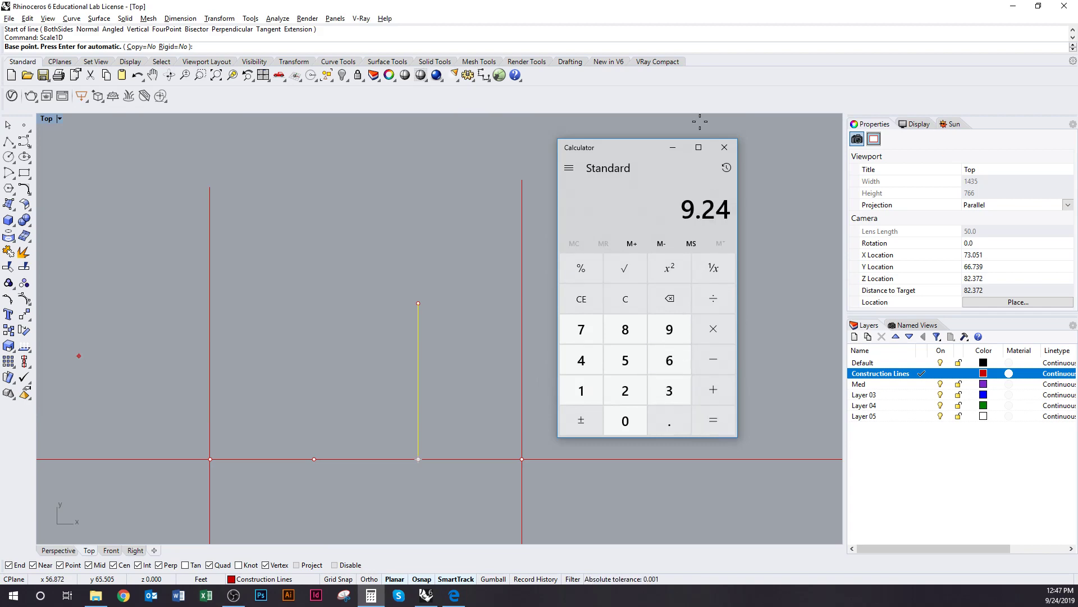
# Step: Switch back to the maximized Rhino window and cancel the pending Scale1D command
pyautogui.click(722, 4)
pyautogui.doubleClick(722, 5)
pyautogui.click(977, 10)
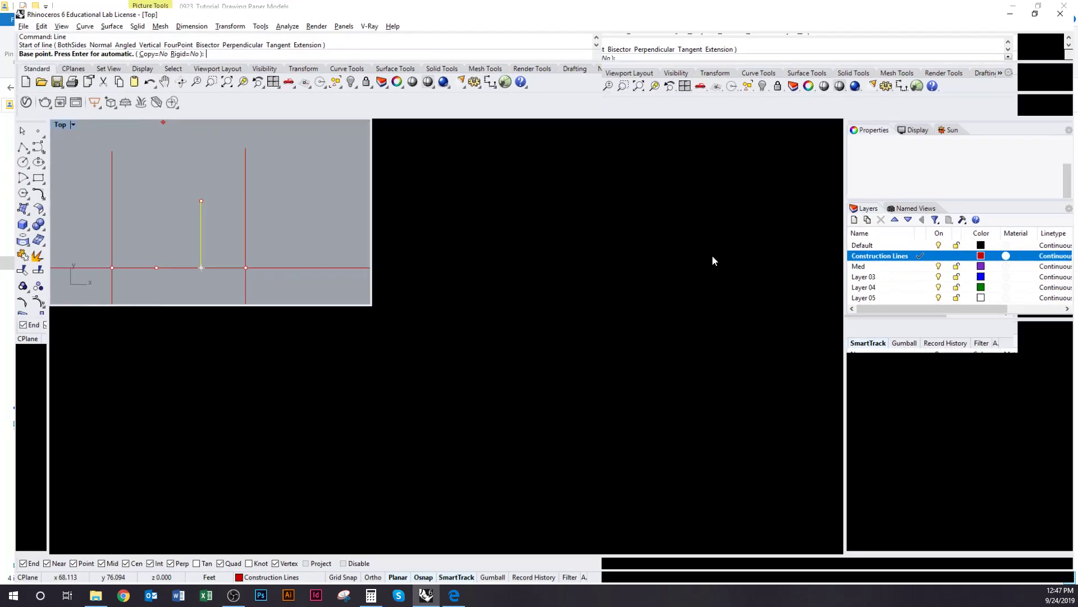
pyautogui.press('Escape')
pyautogui.press('Escape')
# Step: Try to scale the short vertical line in one direction, with its lower end as base and its upper end as reference
pyautogui.moveTo(476, 420); pyautogui.dragTo(403, 406)
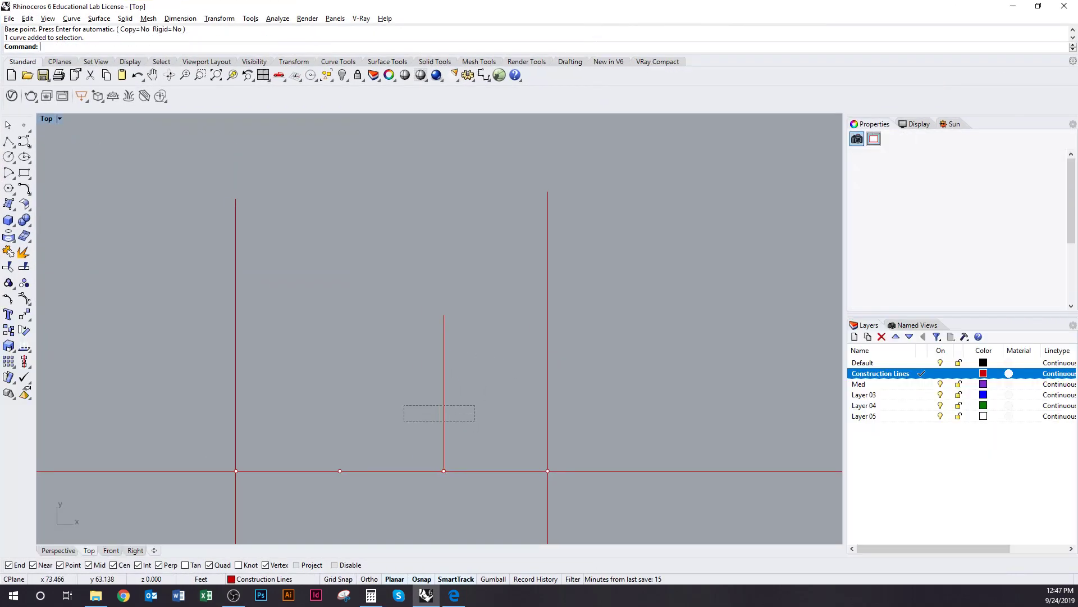
pyautogui.write('Scale1D')
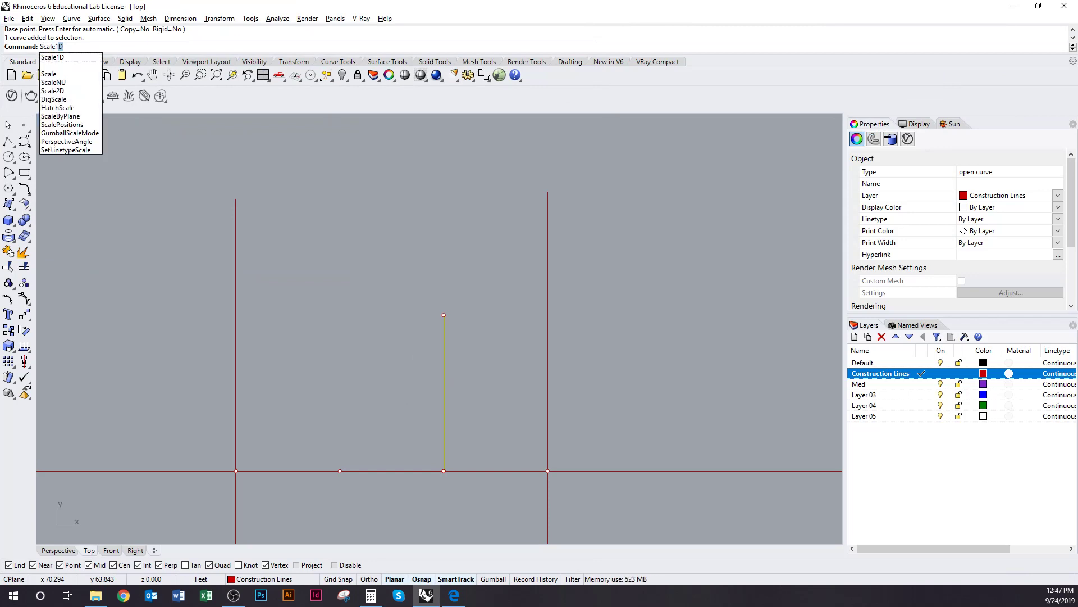
pyautogui.press('Return')
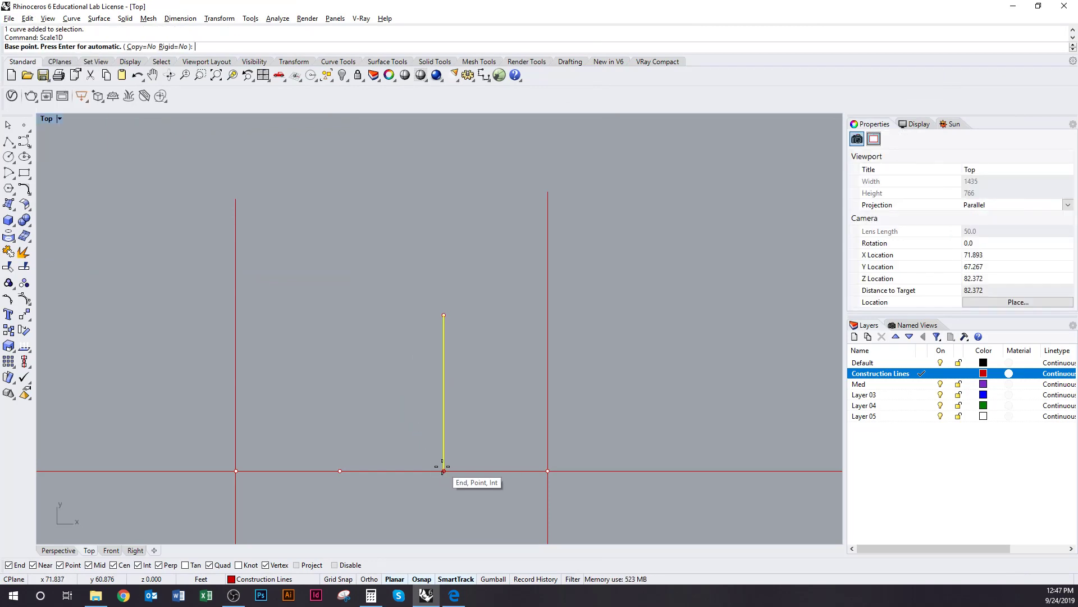
pyautogui.click(444, 470)
pyautogui.click(443, 315)
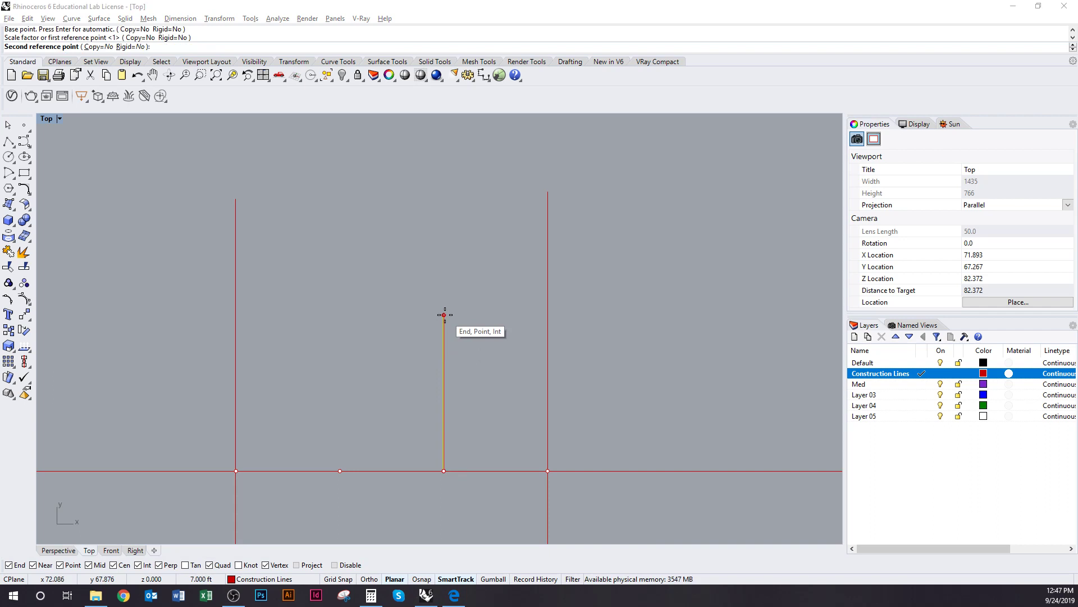
pyautogui.click(443, 315)
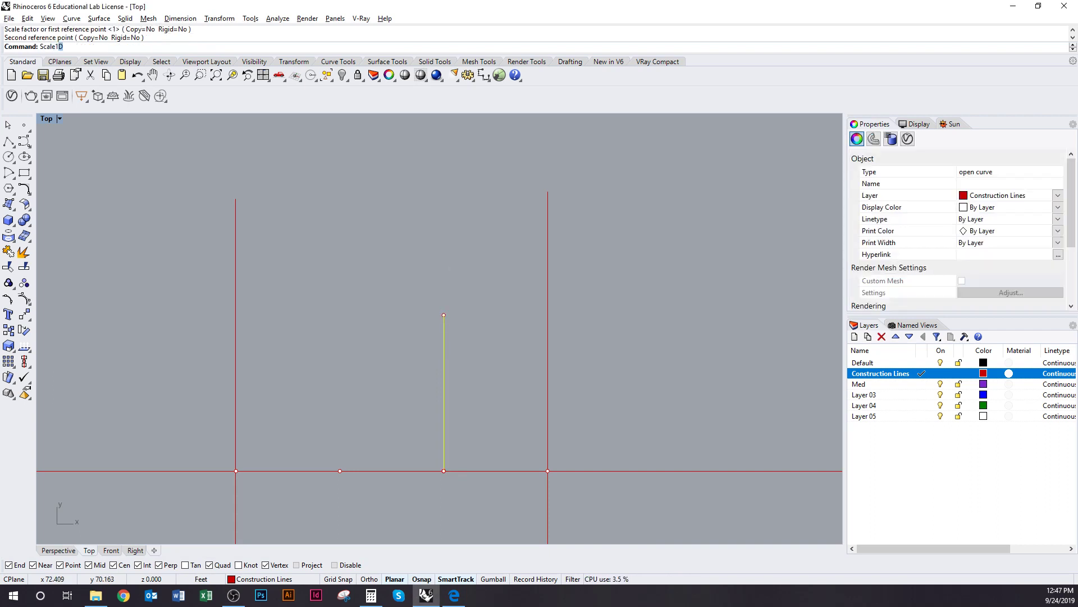
# Step: Scale the short vertical line in one direction from its lower end to a length of 9.24 ft
pyautogui.write('Scale1')
pyautogui.press('Return')
pyautogui.click(443, 470)
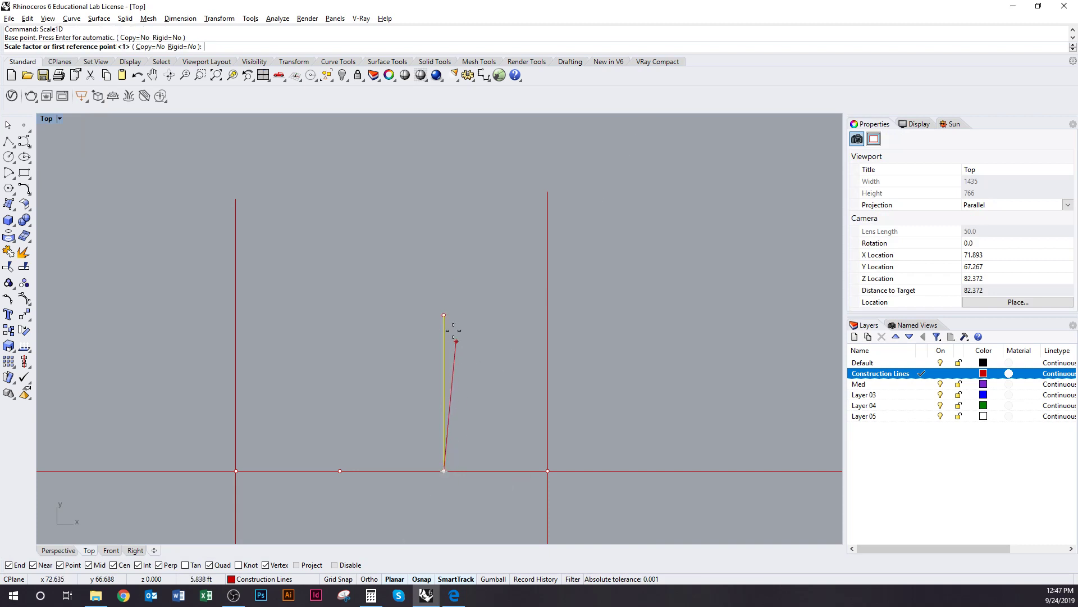
pyautogui.click(444, 314)
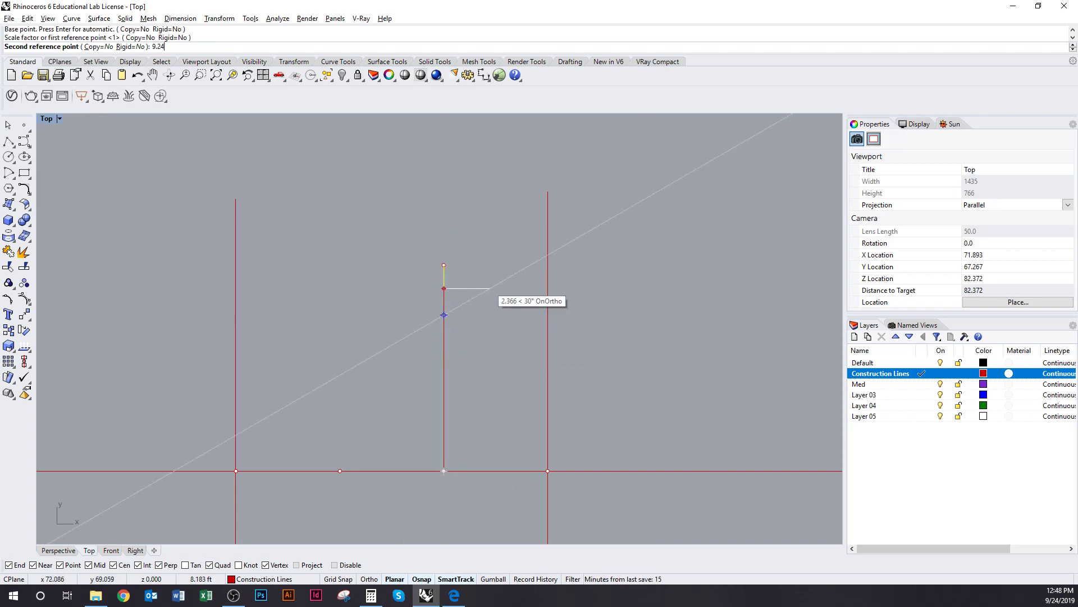
pyautogui.press('Return')
pyautogui.click(487, 285)
# Step: Measure the length of the rescaled vertical line, then clear the selection
pyautogui.moveTo(487, 306); pyautogui.dragTo(517, 284, button='right')
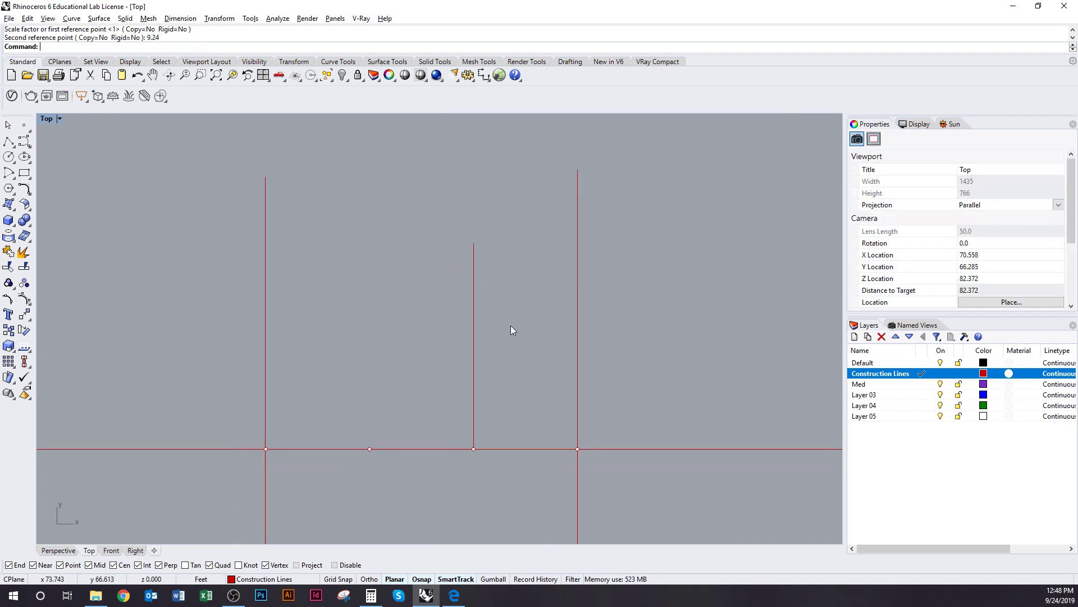
pyautogui.moveTo(464, 331); pyautogui.dragTo(463, 331)
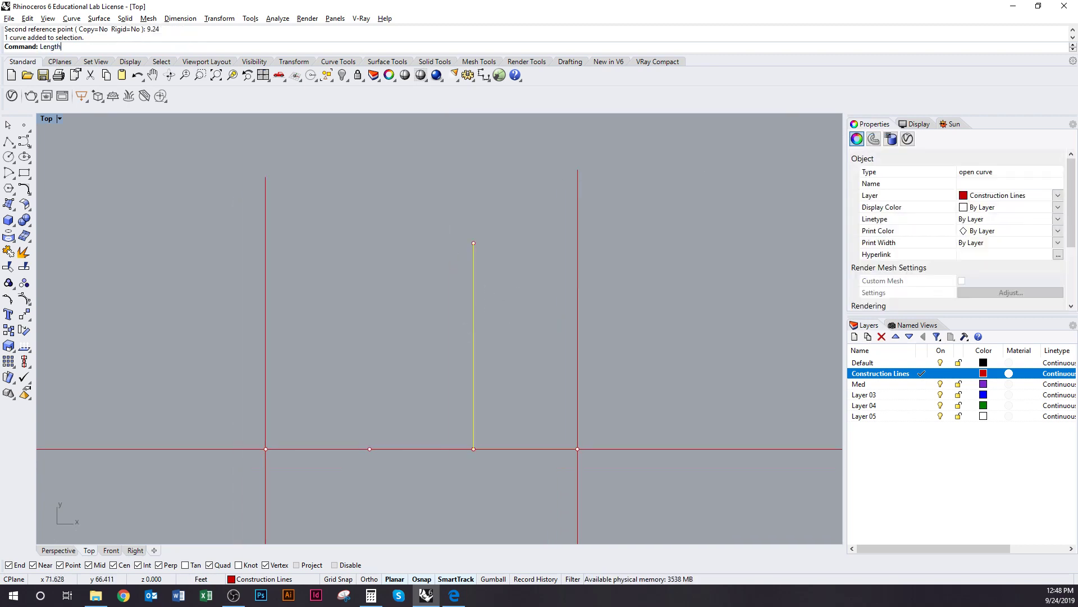
pyautogui.press('Return')
pyautogui.click(457, 345)
# Step: Draw an arc from the 9.24 ft line's upper end to the left vertical's intersection with the horizontal line, with a horizontal start direction
pyautogui.scroll(-1, 426, 335)
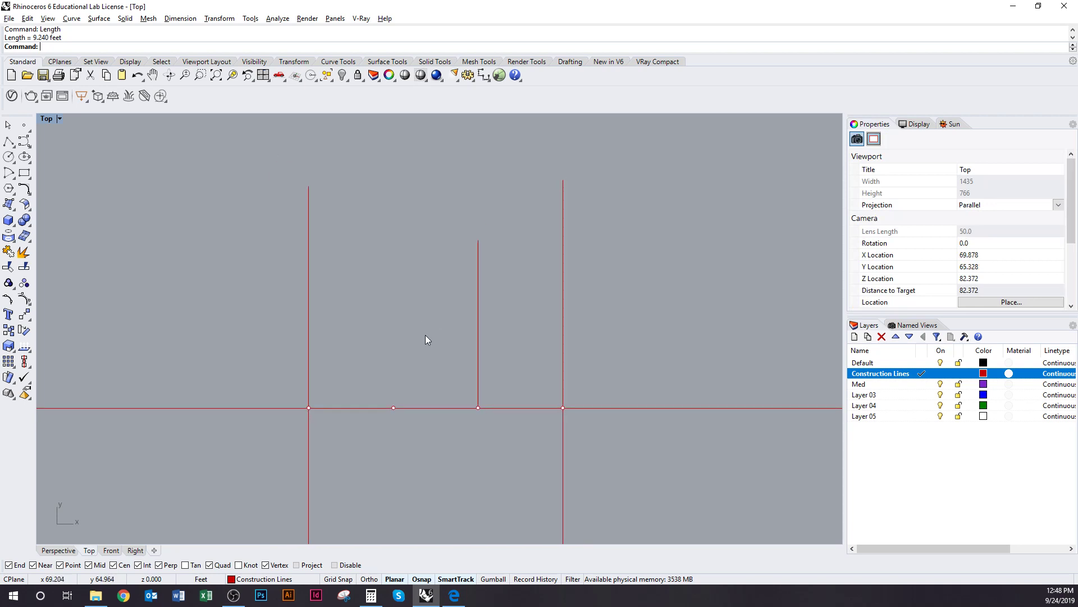
pyautogui.moveTo(425, 335); pyautogui.dragTo(410, 351, button='right')
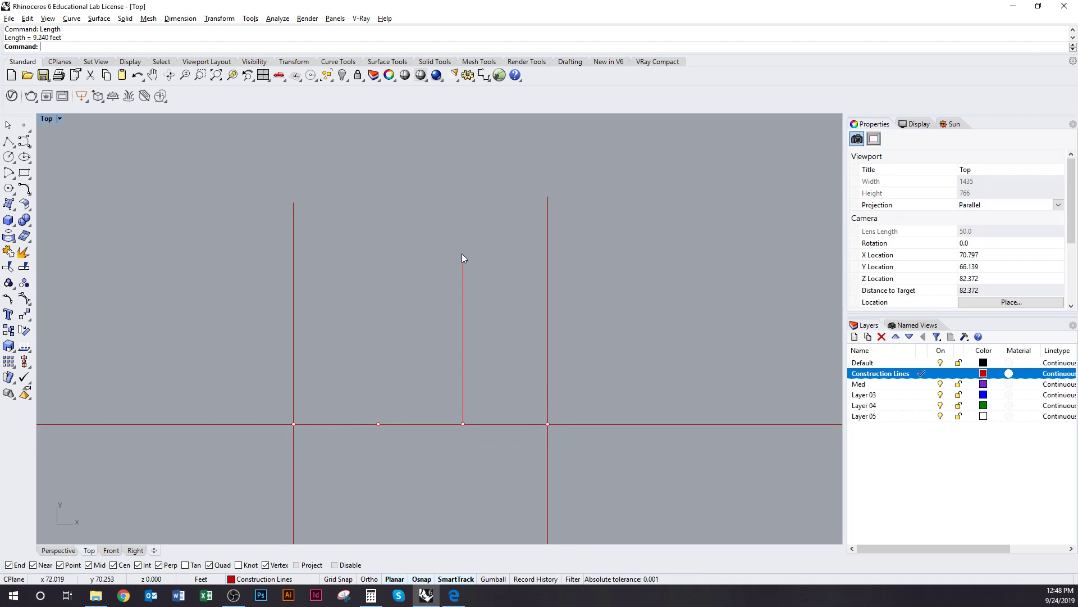
pyautogui.moveTo(400, 311); pyautogui.dragTo(353, 323, button='right')
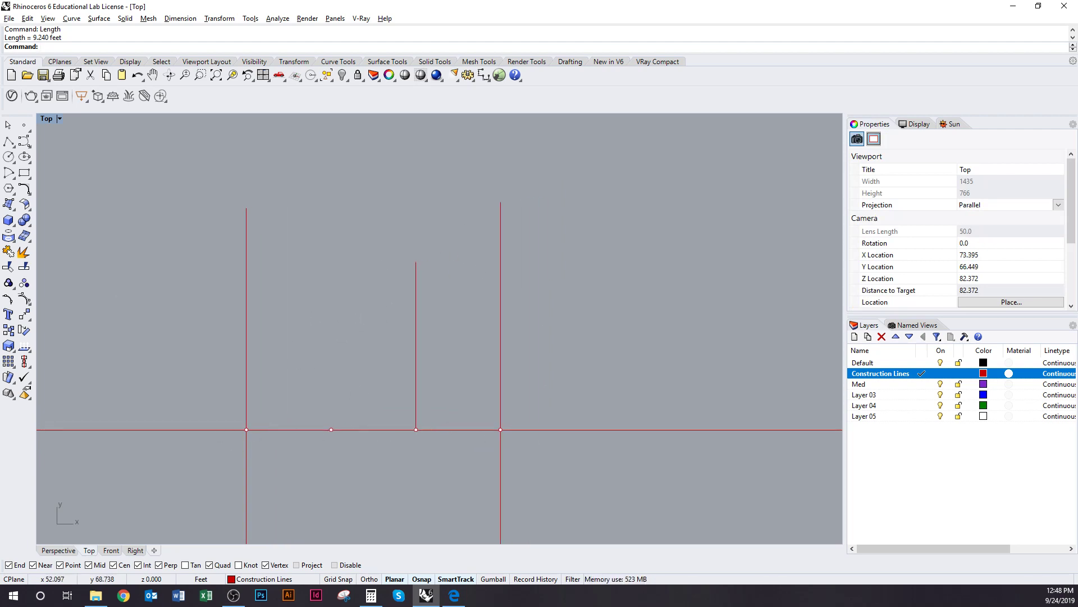
pyautogui.write('rc')
pyautogui.press('Return')
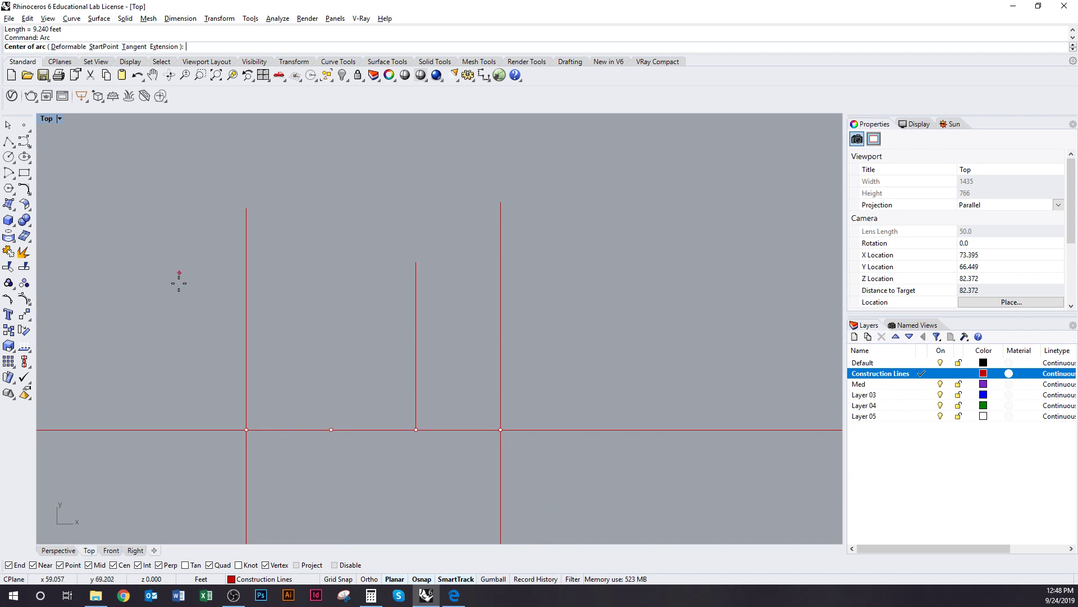
pyautogui.moveTo(178, 279); pyautogui.dragTo(163, 304, button='right')
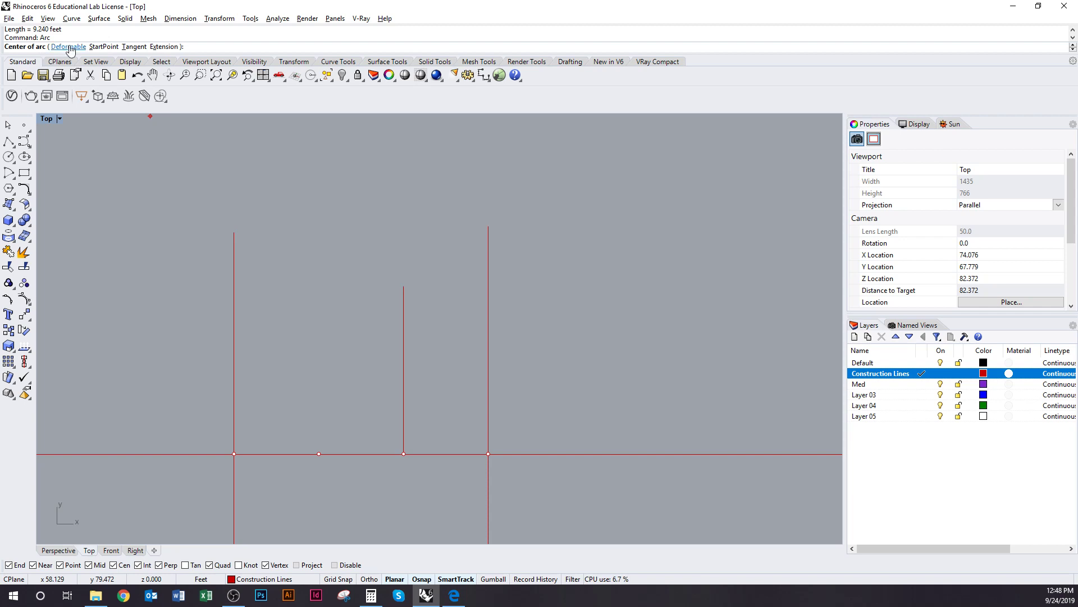
pyautogui.click(104, 47)
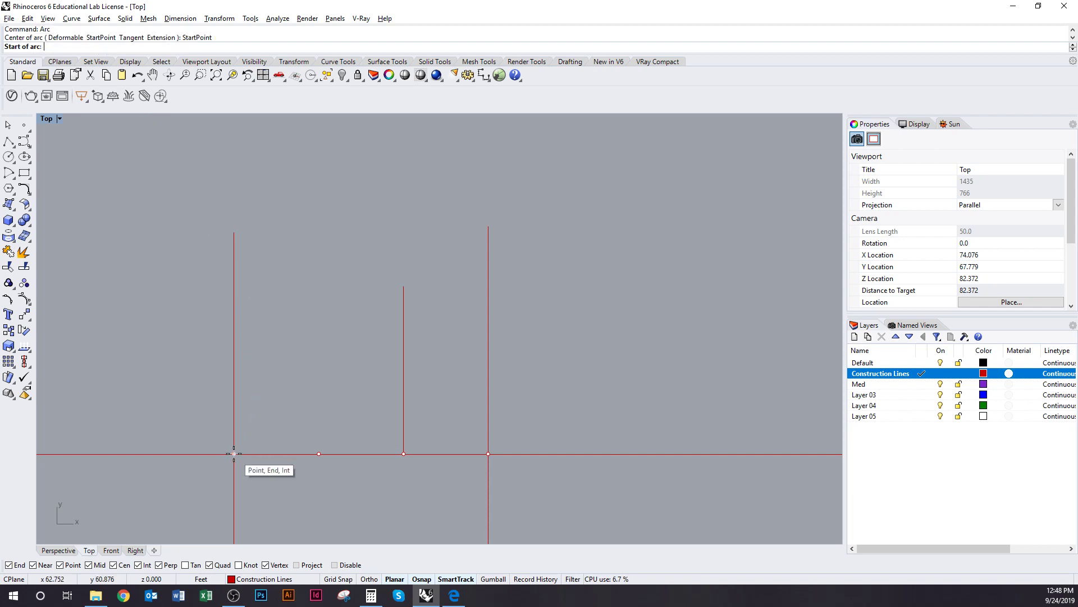
pyautogui.click(407, 280)
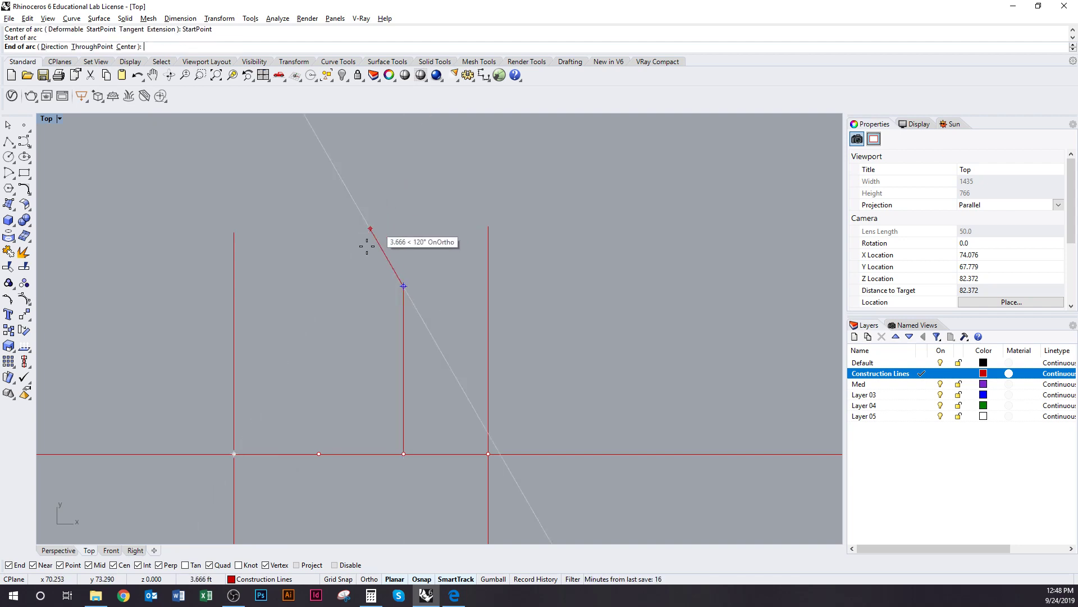
pyautogui.click(234, 453)
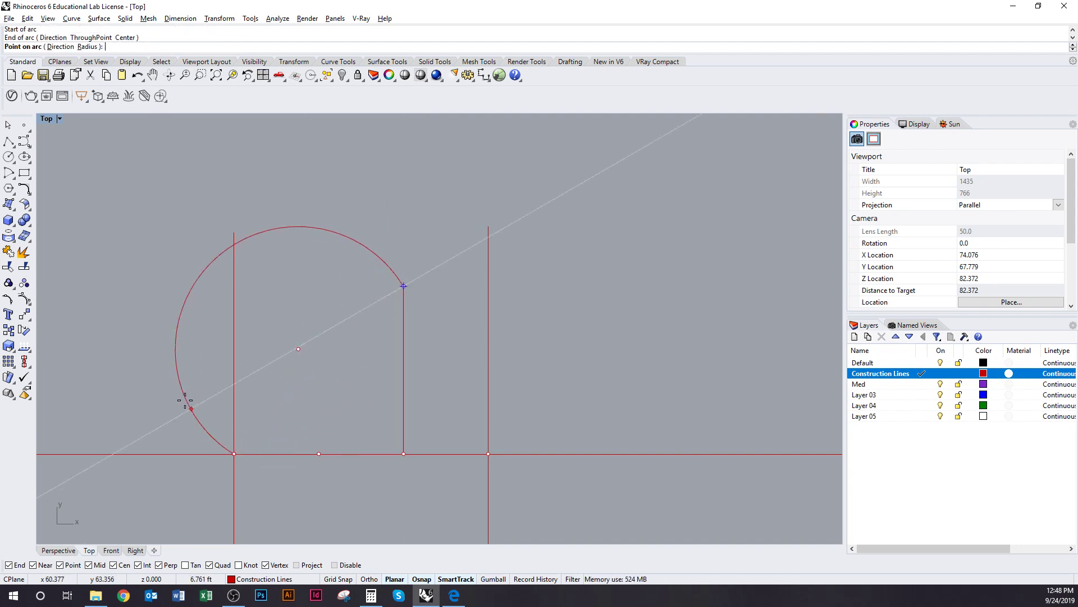
pyautogui.click(66, 47)
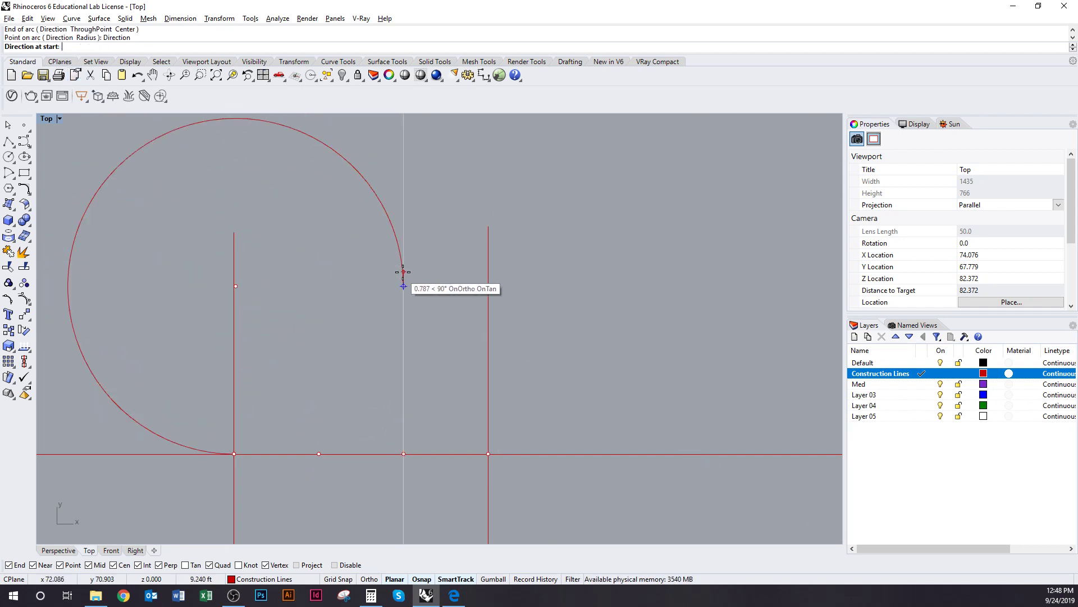
pyautogui.click(172, 291)
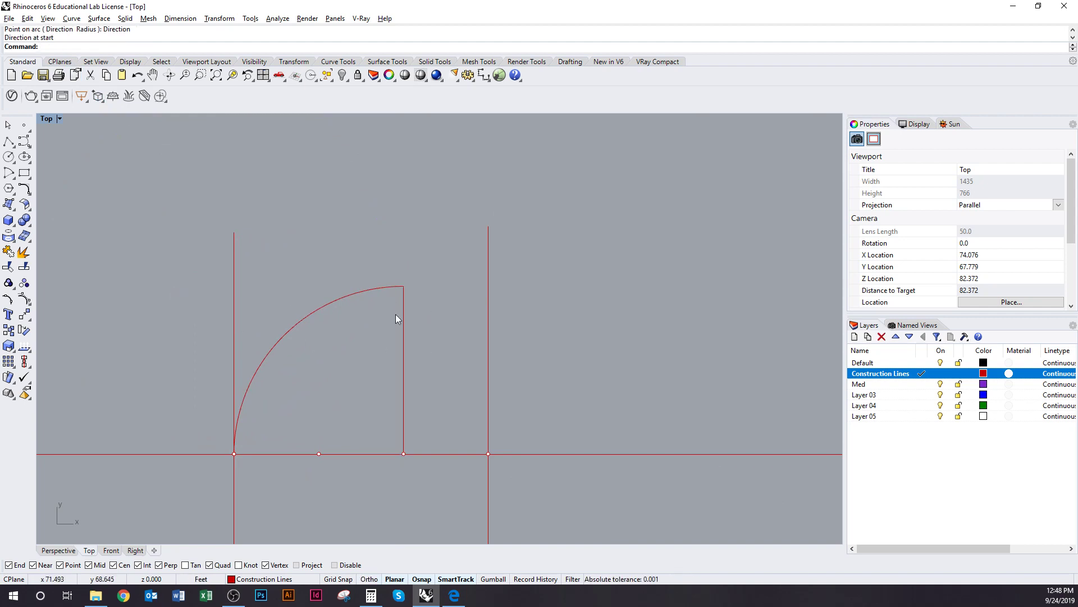
# Step: Draw an arc from the 9.24 ft line's upper end to the right vertical's intersection with the horizontal line, with a horizontal start direction
pyautogui.moveTo(413, 269); pyautogui.dragTo(366, 273, button='right')
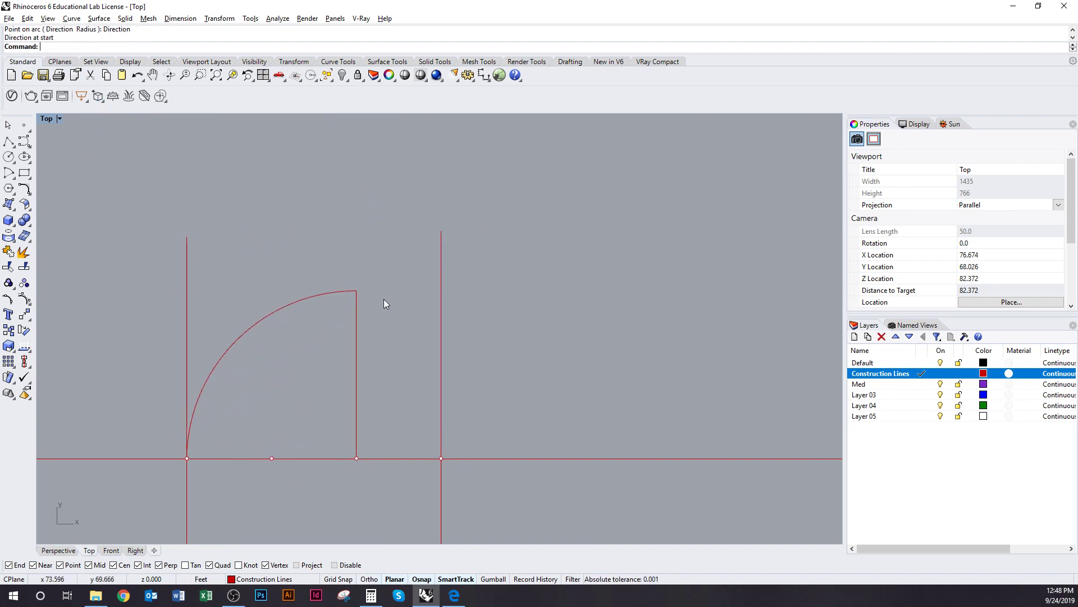
pyautogui.rightClick(368, 266)
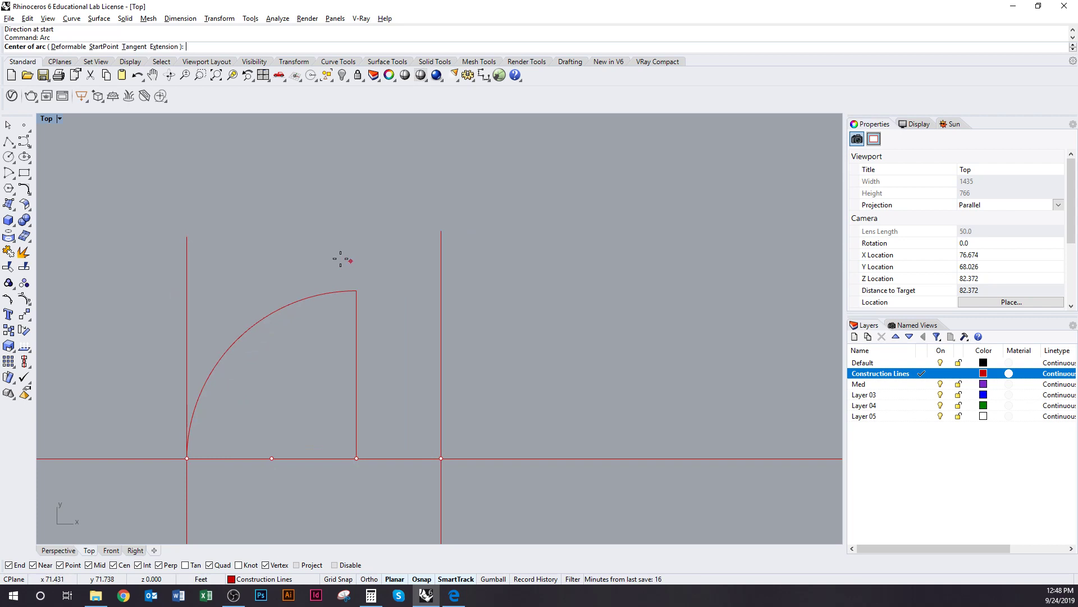
pyautogui.click(104, 47)
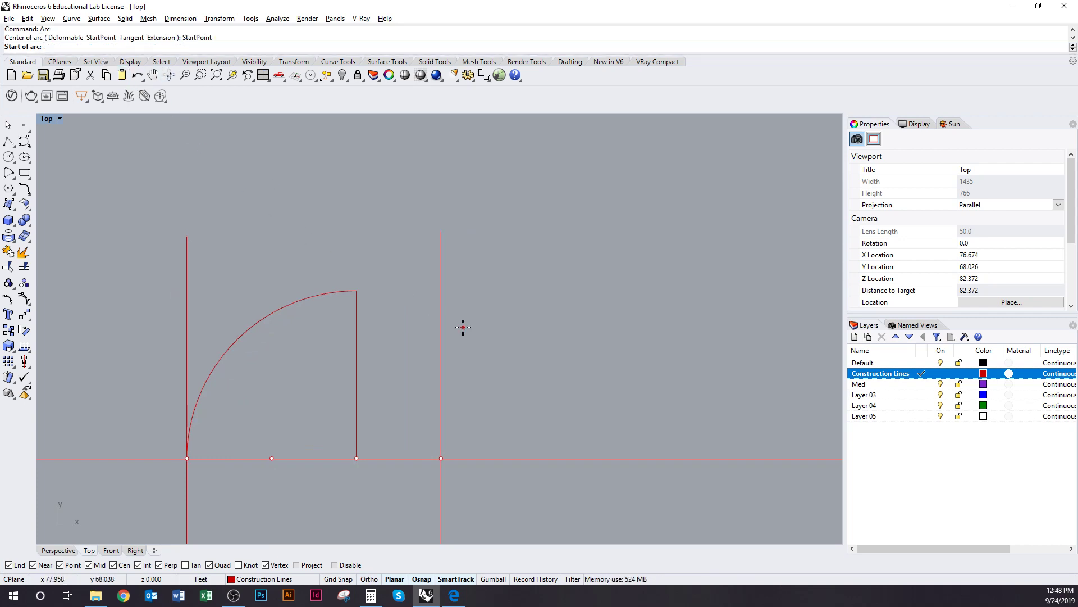
pyautogui.click(357, 290)
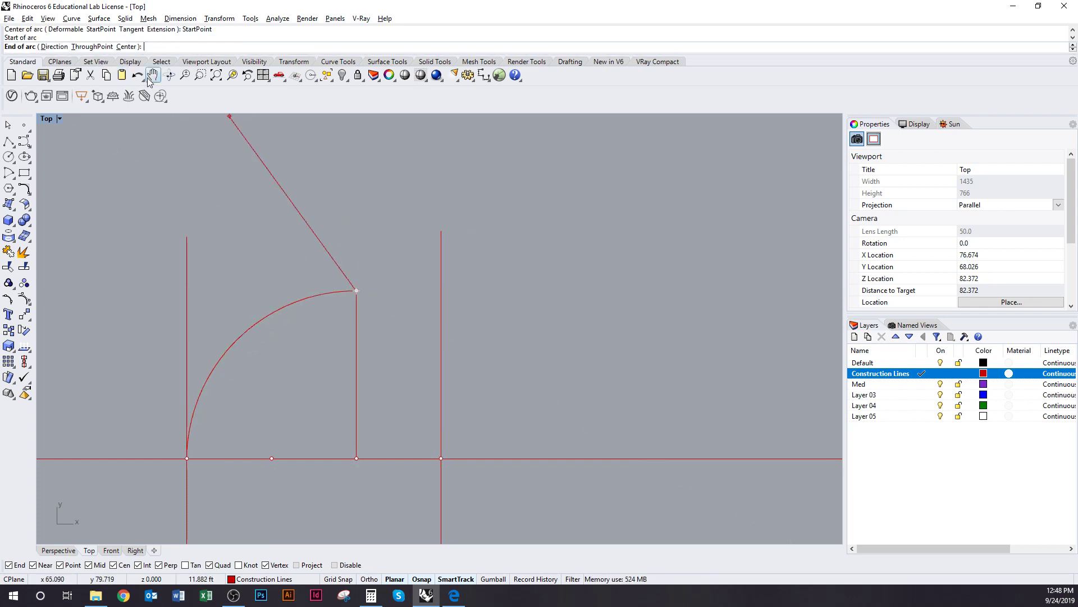
pyautogui.click(441, 458)
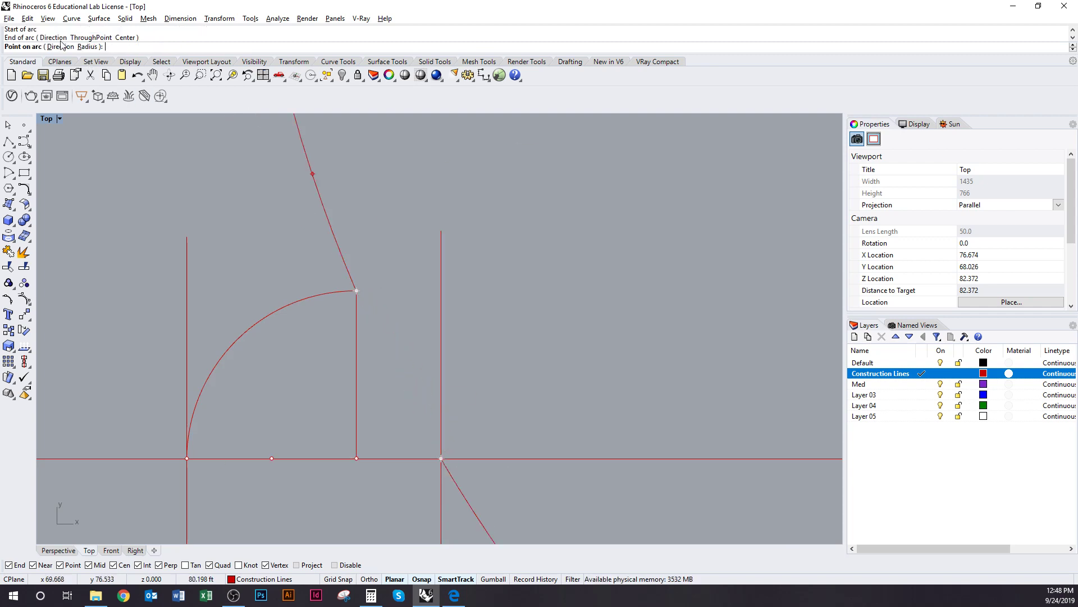
pyautogui.click(62, 47)
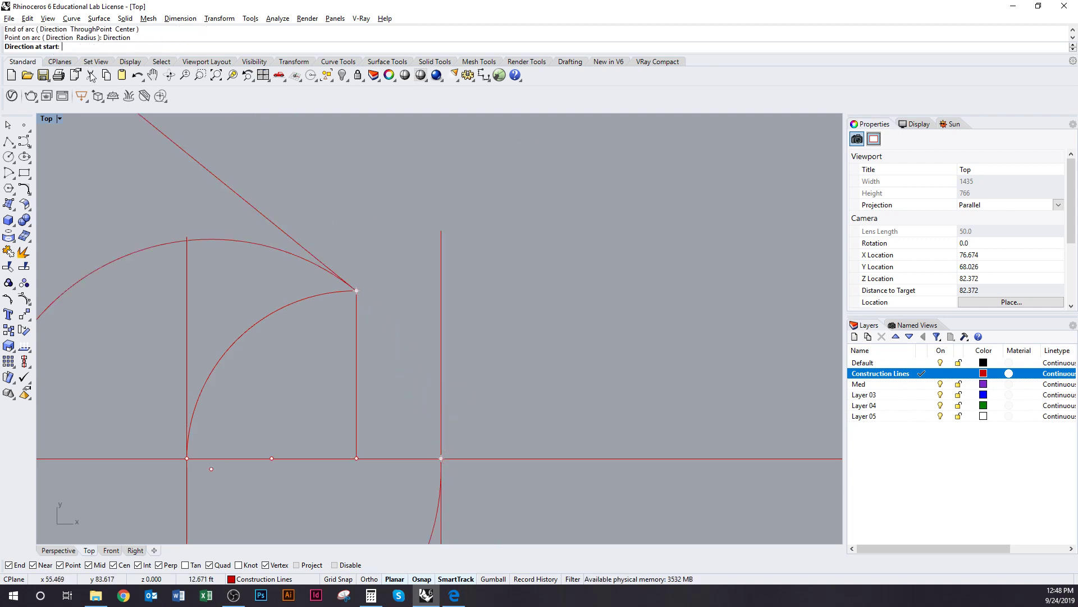
pyautogui.click(511, 289)
pyautogui.scroll(-4, 489, 354)
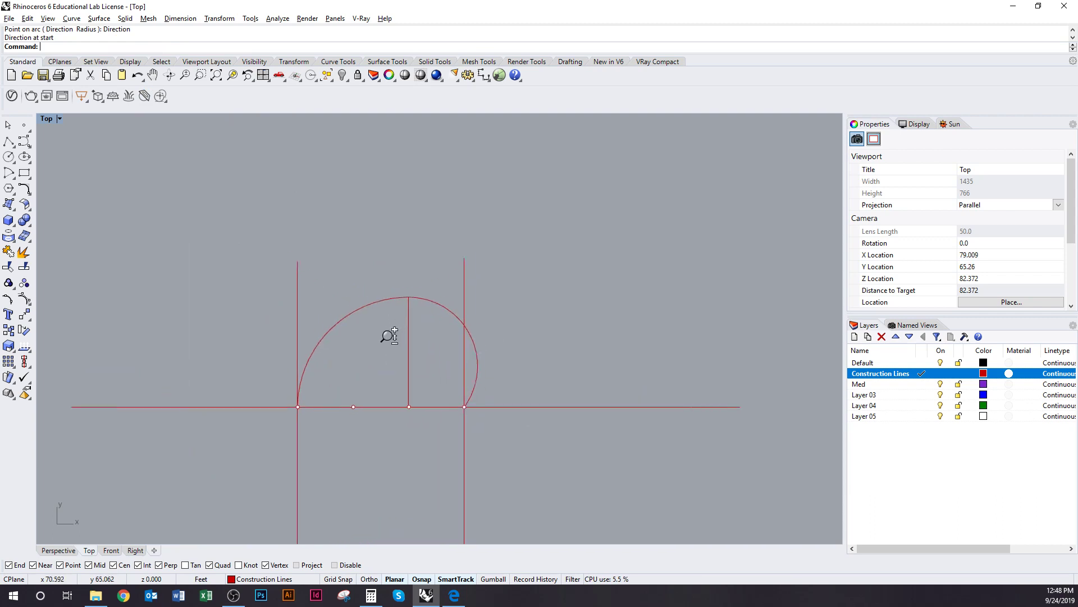
pyautogui.scroll(1, 390, 336)
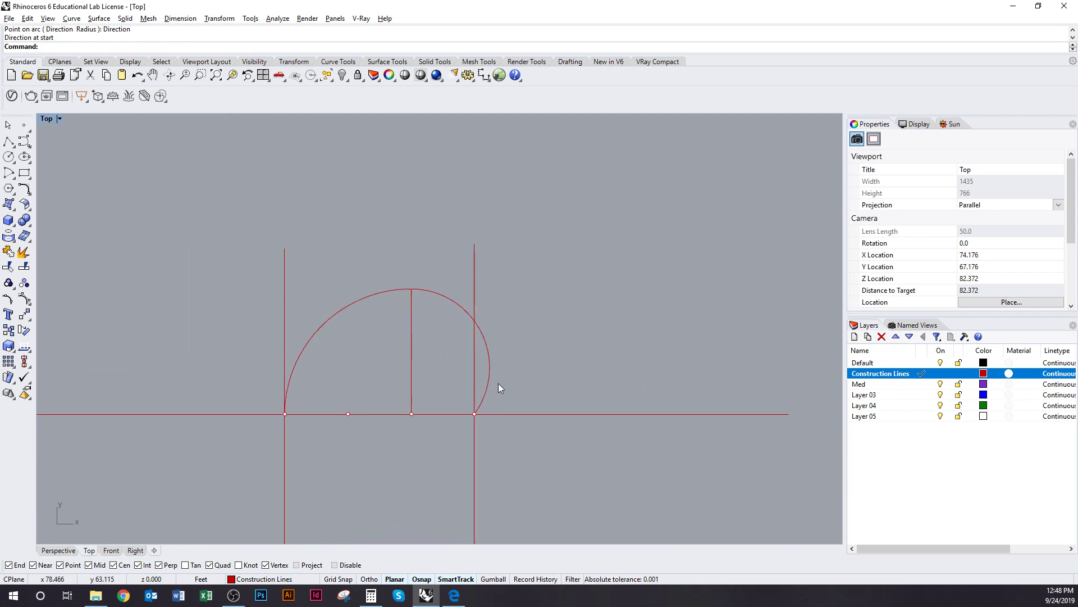
# Step: Delete the 9.24 ft vertical line and the division points along the horizontal line
pyautogui.moveTo(442, 383); pyautogui.dragTo(441, 371, button='right')
pyautogui.click(410, 375)
pyautogui.write('d')
pyautogui.press('space')
pyautogui.moveTo(186, 374); pyautogui.dragTo(526, 451)
pyautogui.write('d')
pyautogui.press('space')
pyautogui.scroll(-1, 483, 399)
# Step: Join the two arcs above the horizontal line into a single arch curve
pyautogui.click(474, 348)
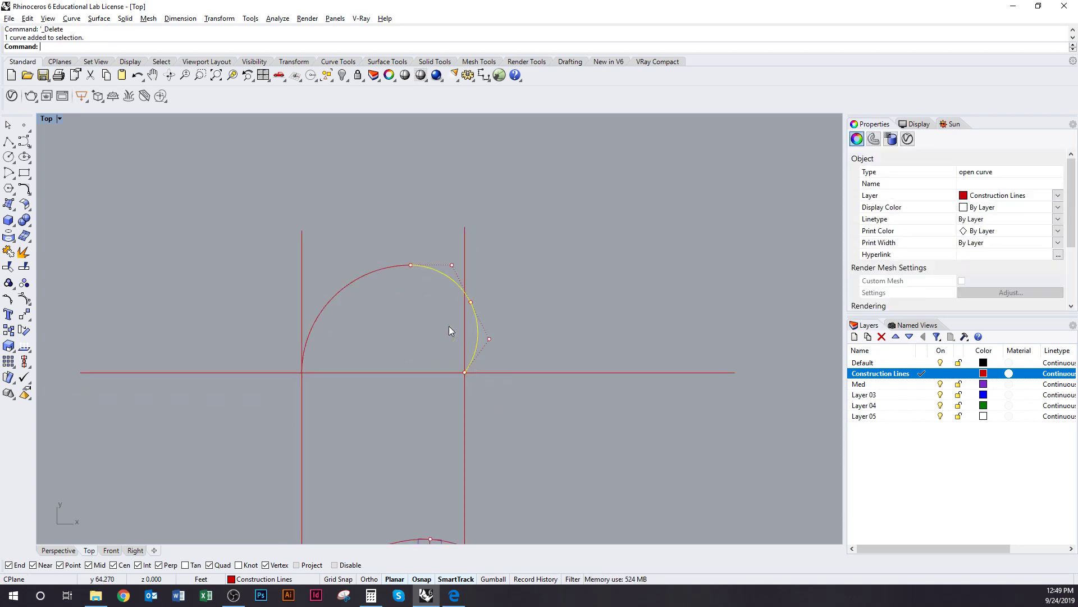
pyautogui.keyDown('shift'); pyautogui.click(388, 266); pyautogui.keyUp('shift')
pyautogui.moveTo(401, 319); pyautogui.dragTo(405, 294, button='right')
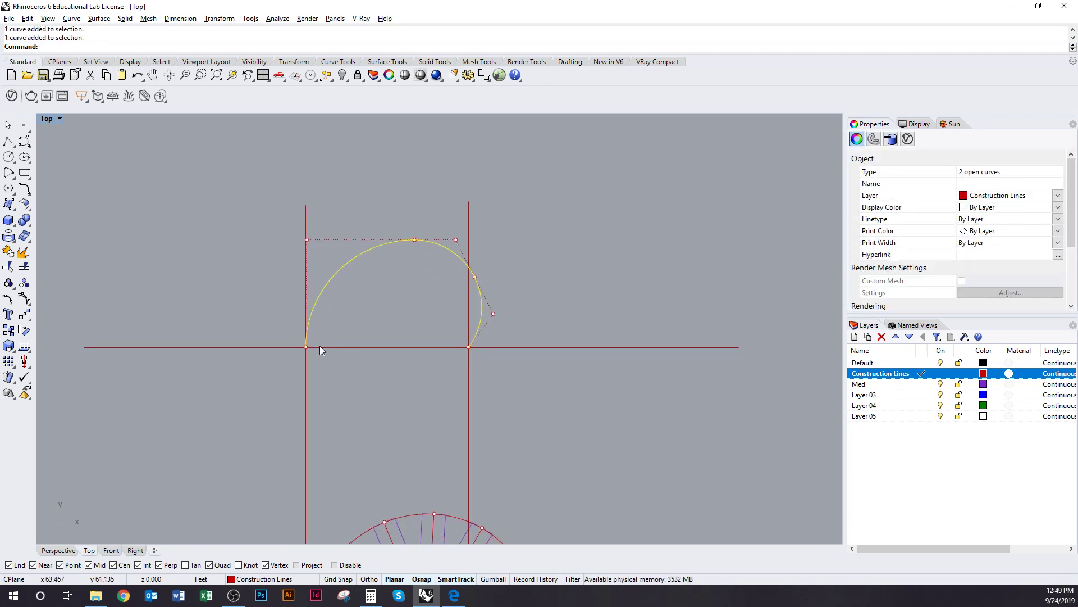
pyautogui.moveTo(434, 344); pyautogui.dragTo(440, 192, button='right')
pyautogui.moveTo(450, 428); pyautogui.dragTo(456, 393, button='right')
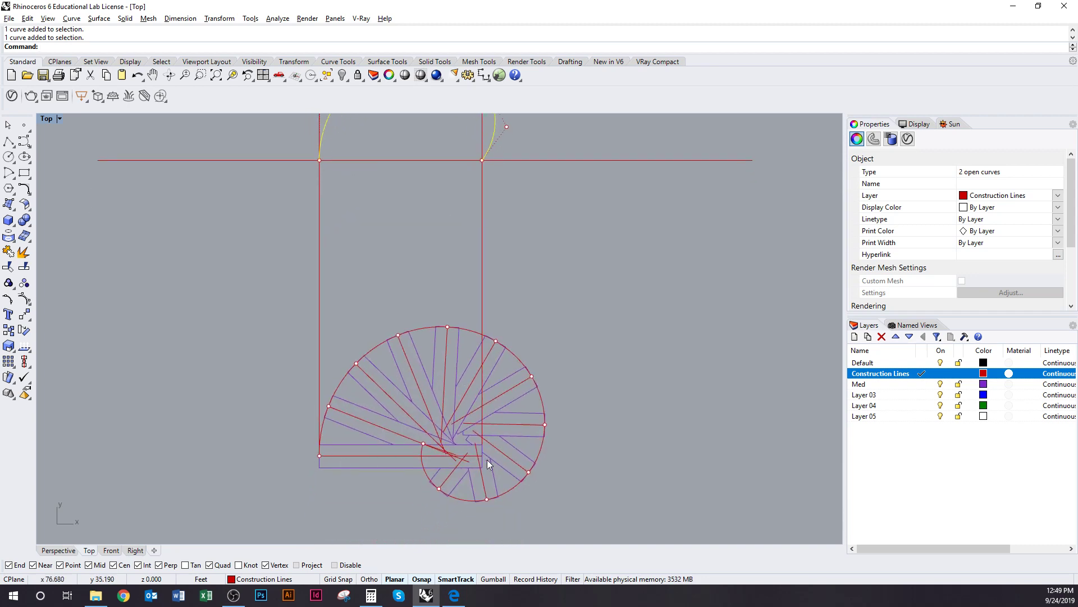
pyautogui.scroll(-3, 417, 424)
pyautogui.moveTo(451, 346); pyautogui.dragTo(433, 425, button='right')
pyautogui.scroll(4, 393, 273)
pyautogui.moveTo(400, 280); pyautogui.dragTo(404, 342, button='right')
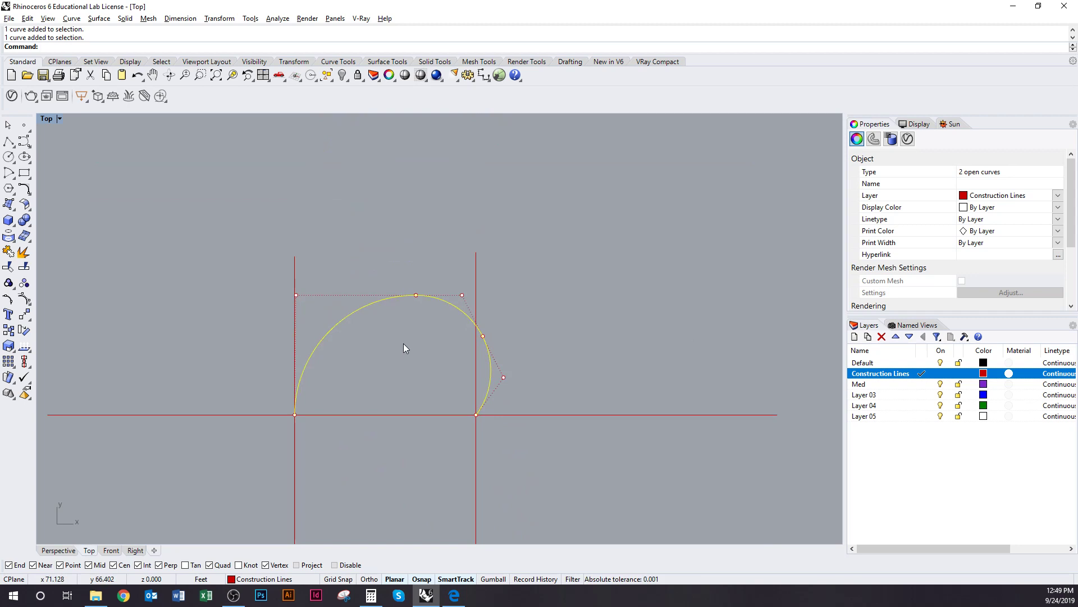
pyautogui.press('Return')
# Step: Scale the arch curve in one direction from its left end so its widest point meets the right vertical line, 14 ft away
pyautogui.moveTo(403, 343)
pyautogui.mouseDown(button='right')
pyautogui.moveTo(401, 306)
pyautogui.moveTo(394, 353)
pyautogui.mouseUp(button='right')
pyautogui.scroll(-3, 402, 310)
pyautogui.scroll(2, 393, 340)
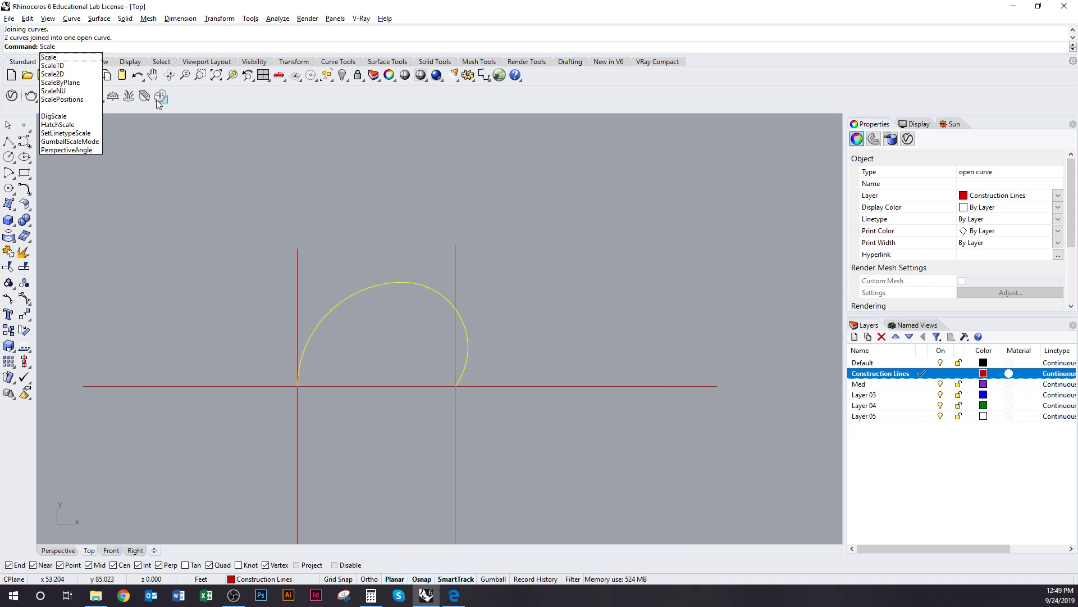
pyautogui.click(52, 65)
pyautogui.click(297, 386)
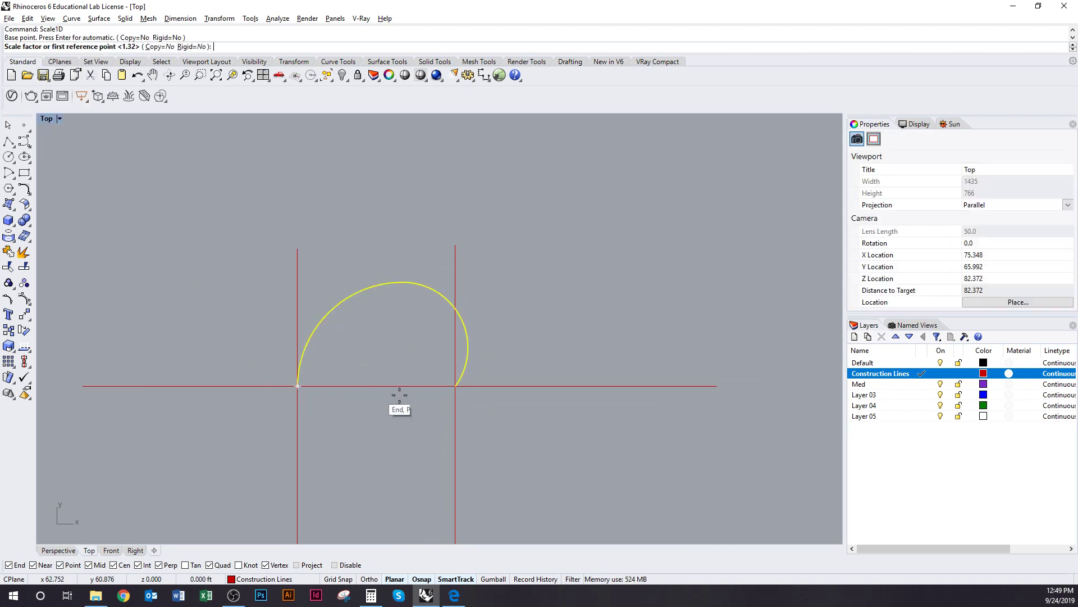
pyautogui.scroll(2, 402, 395)
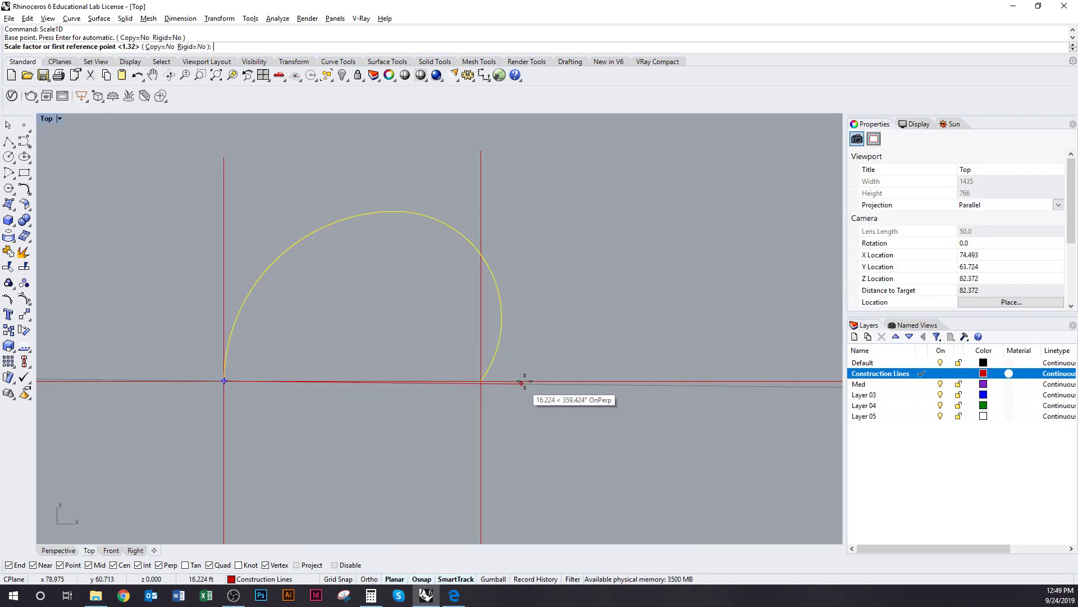
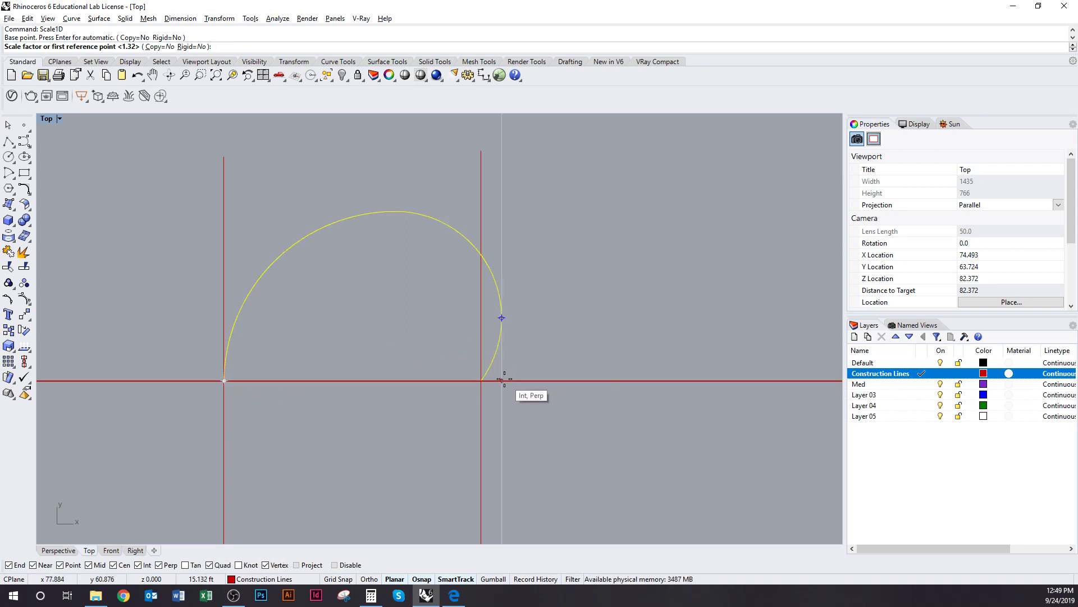
pyautogui.click(502, 380)
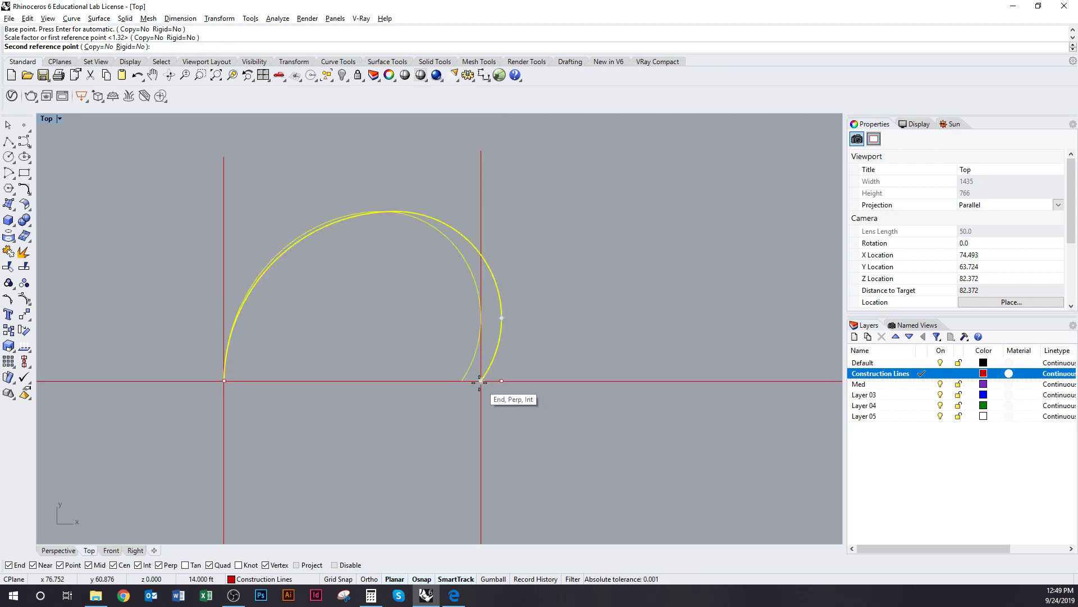
pyautogui.click(480, 382)
pyautogui.click(437, 463)
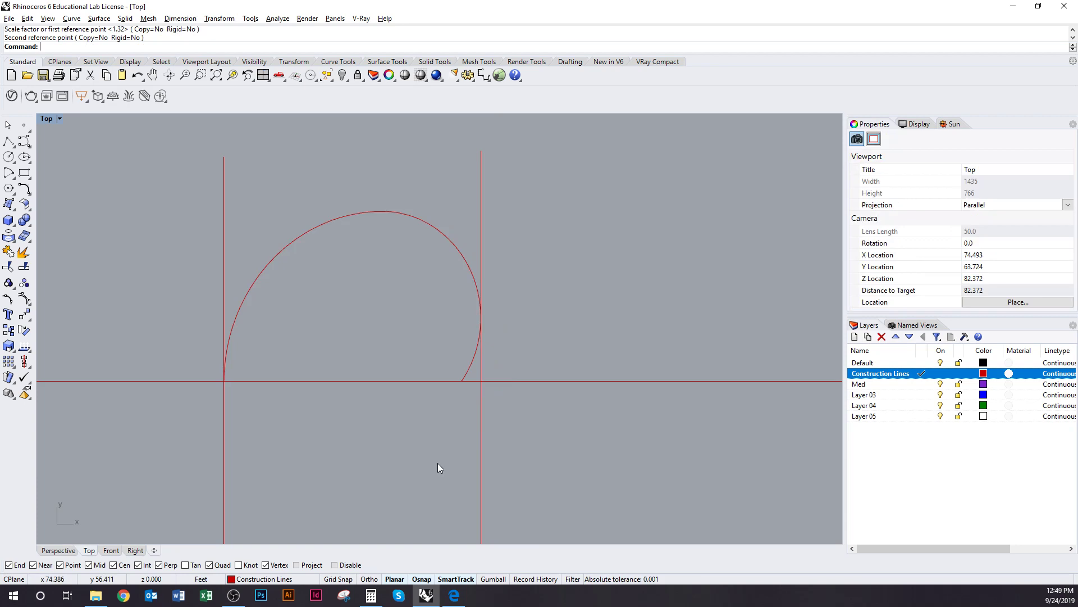
# Step: Delete the two vertical projection lines between the tread plan and the arch curve
pyautogui.scroll(-5, 436, 443)
pyautogui.moveTo(436, 444); pyautogui.dragTo(439, 321, button='right')
pyautogui.scroll(-2, 437, 326)
pyautogui.click(455, 249)
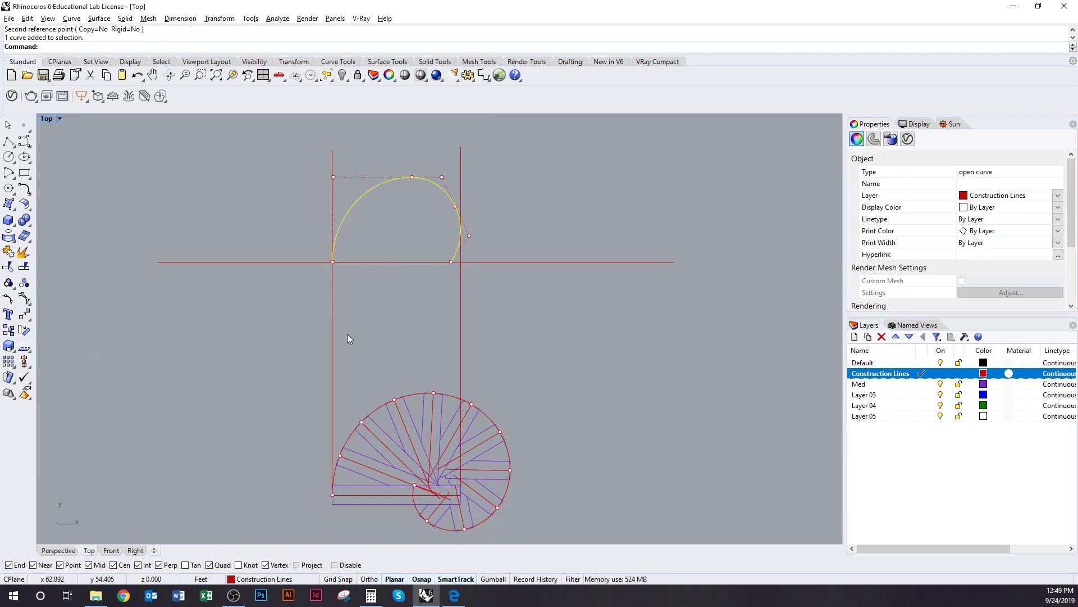
pyautogui.scroll(1, 424, 425)
pyautogui.scroll(1, 381, 401)
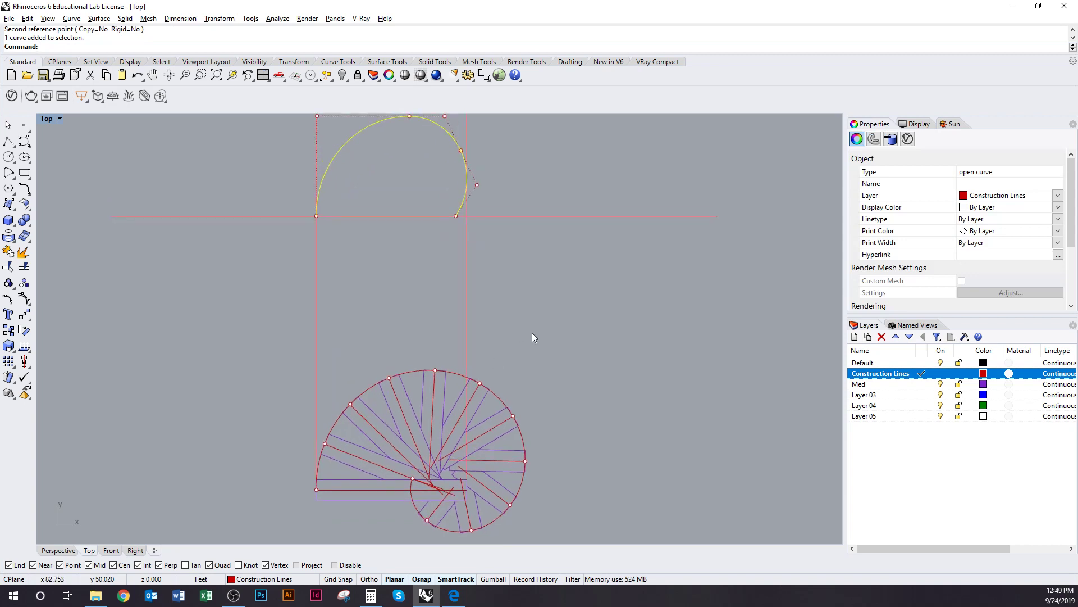
pyautogui.moveTo(533, 337); pyautogui.dragTo(209, 308)
pyautogui.press('Delete')
pyautogui.scroll(-1, 337, 320)
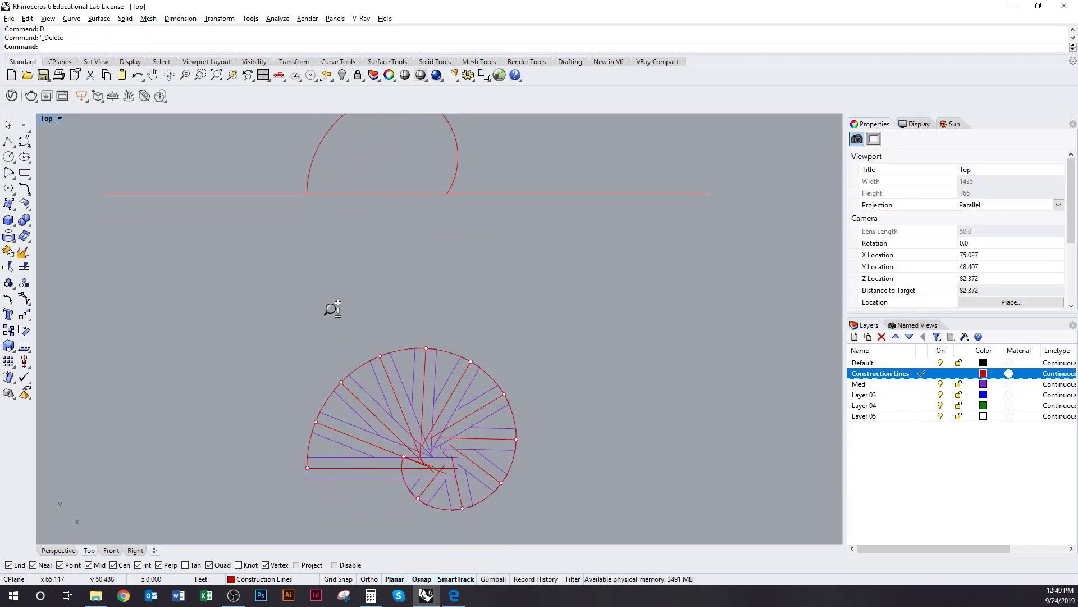
pyautogui.scroll(-1, 332, 309)
pyautogui.moveTo(337, 316); pyautogui.dragTo(337, 330, button='right')
pyautogui.hotkey('ctrl', 'z')
pyautogui.scroll(6, 312, 242)
pyautogui.scroll(-5, 318, 209)
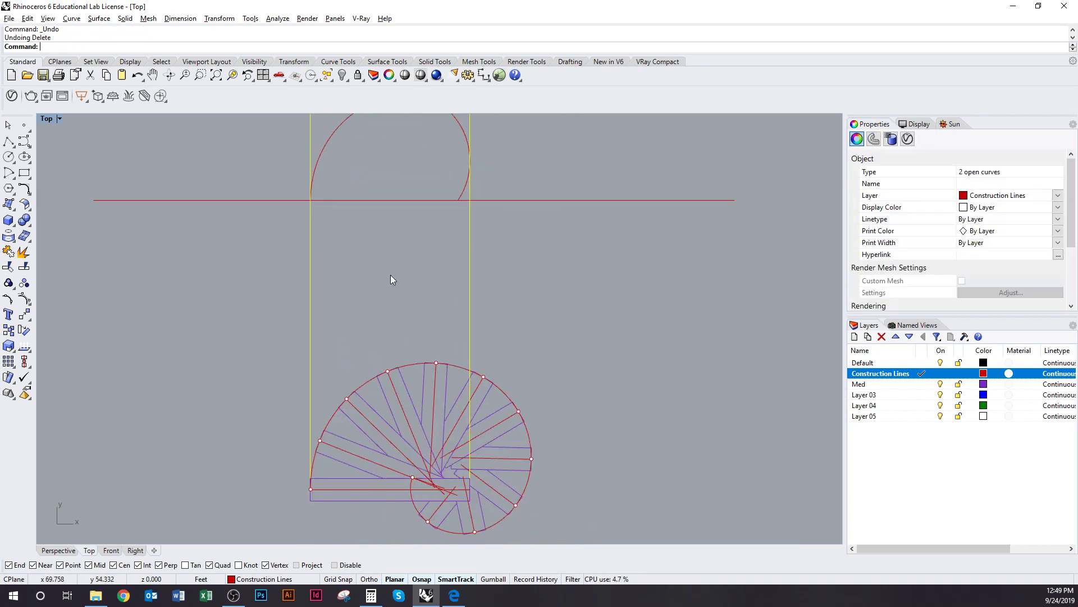
pyautogui.press('Delete')
pyautogui.scroll(-2, 375, 301)
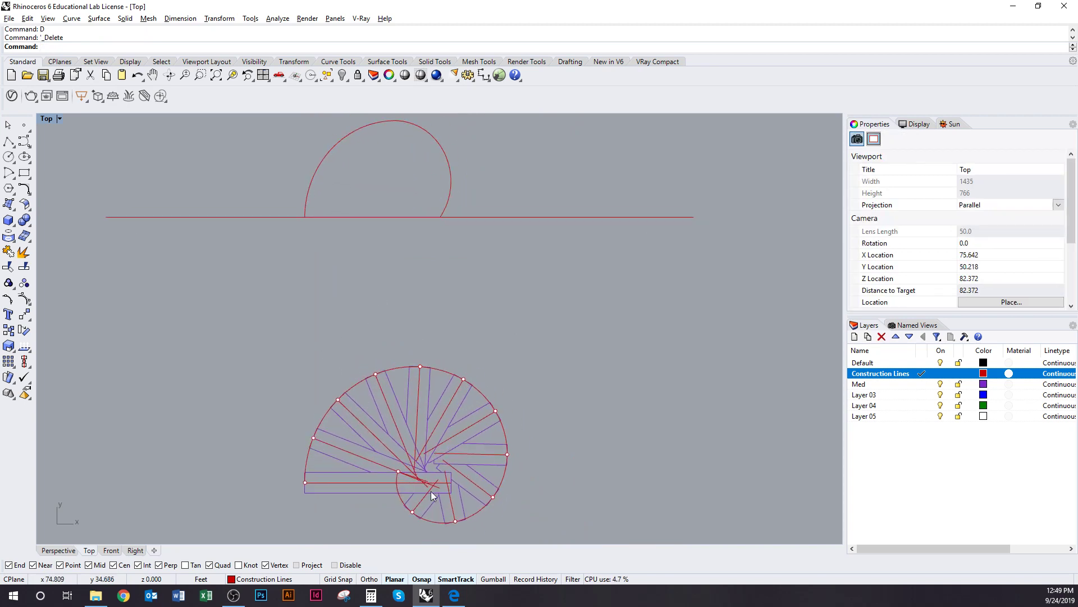
# Step: Draw a vertical line from the second tread centreline's outer end up past the horizontal line and the arch curve
pyautogui.scroll(5, 430, 491)
pyautogui.moveTo(427, 478); pyautogui.dragTo(457, 469, button='right')
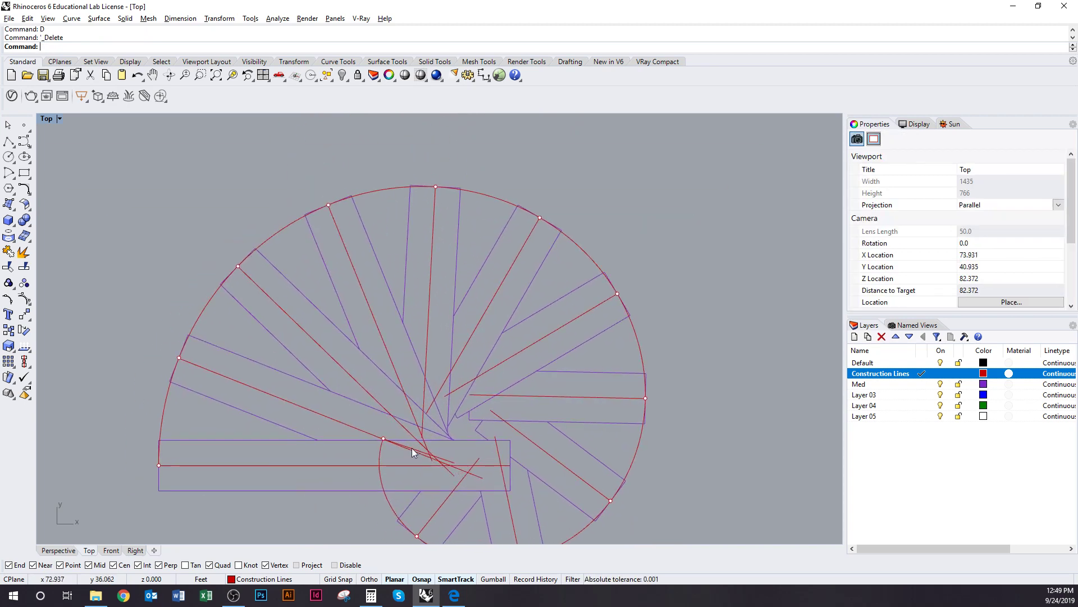
pyautogui.scroll(-3, 397, 446)
pyautogui.moveTo(392, 445); pyautogui.dragTo(348, 446, button='right')
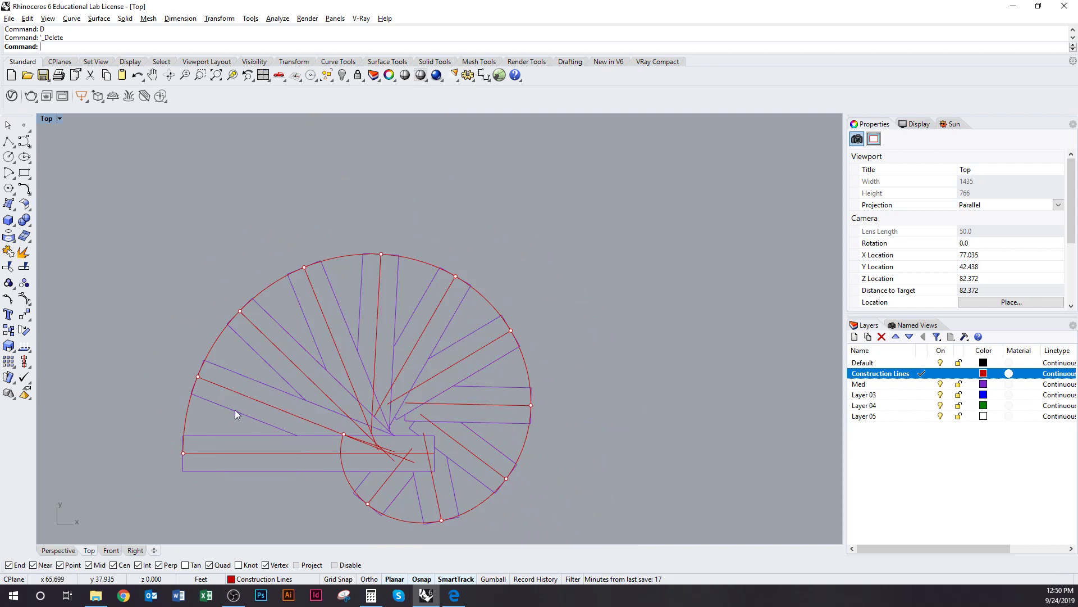
pyautogui.click(9, 141)
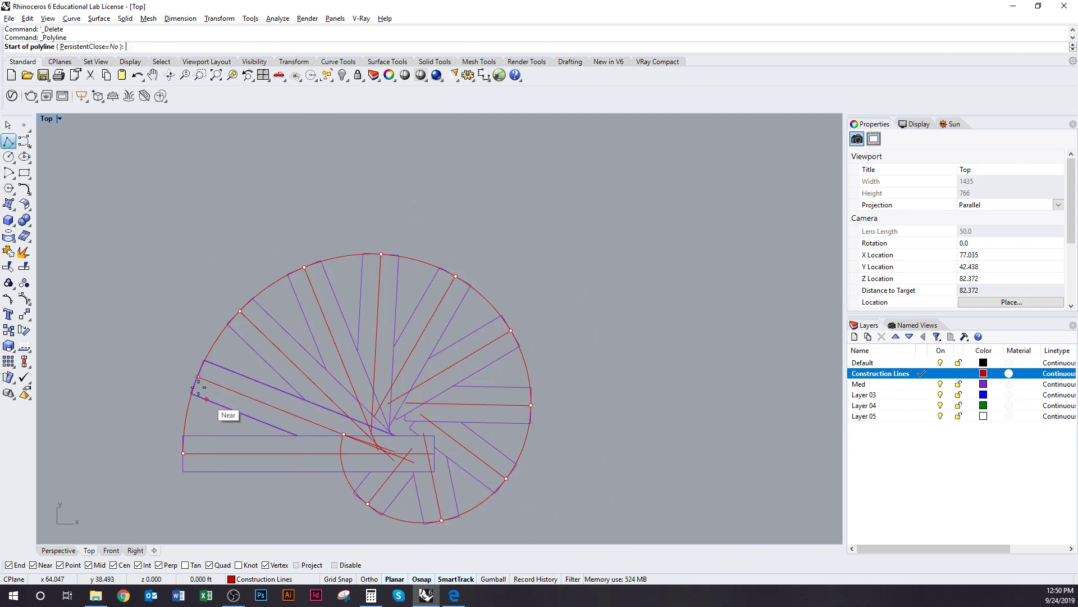
pyautogui.click(197, 376)
pyautogui.scroll(-5, 197, 376)
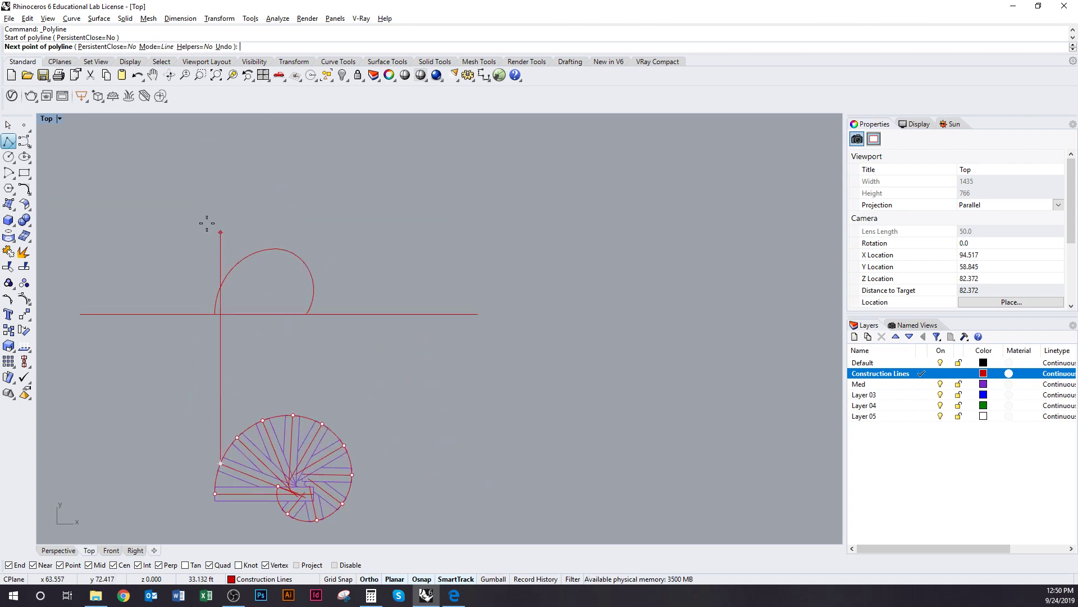
pyautogui.click(220, 198)
pyautogui.press('Return')
# Step: Draw a vertical line from the second tread centreline's inner end up past the arch curve
pyautogui.press('Return')
pyautogui.scroll(10, 298, 483)
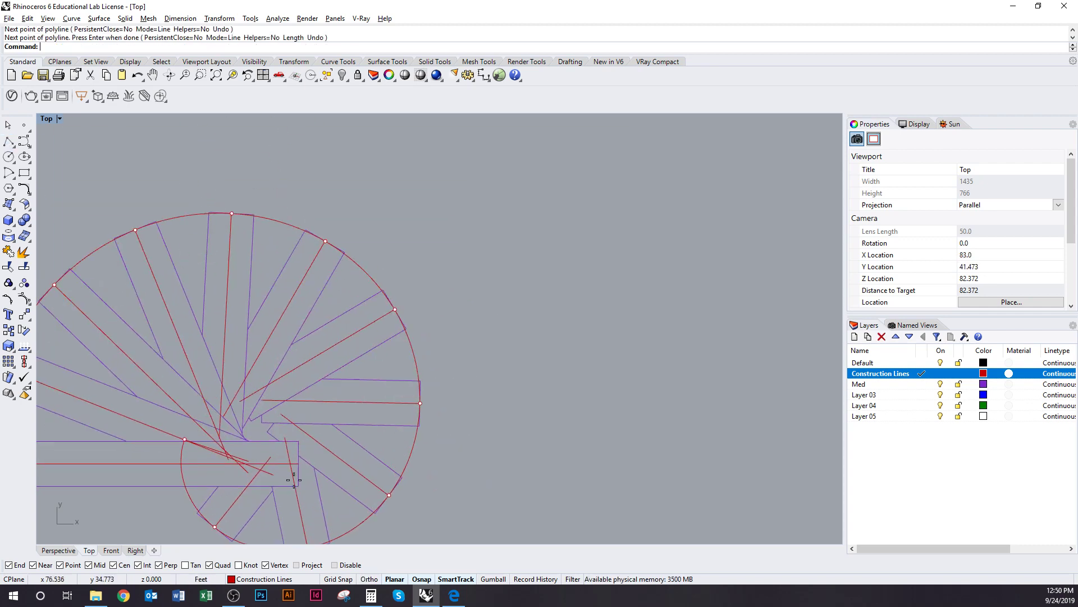
pyautogui.click(322, 487)
pyautogui.scroll(-5, 462, 464)
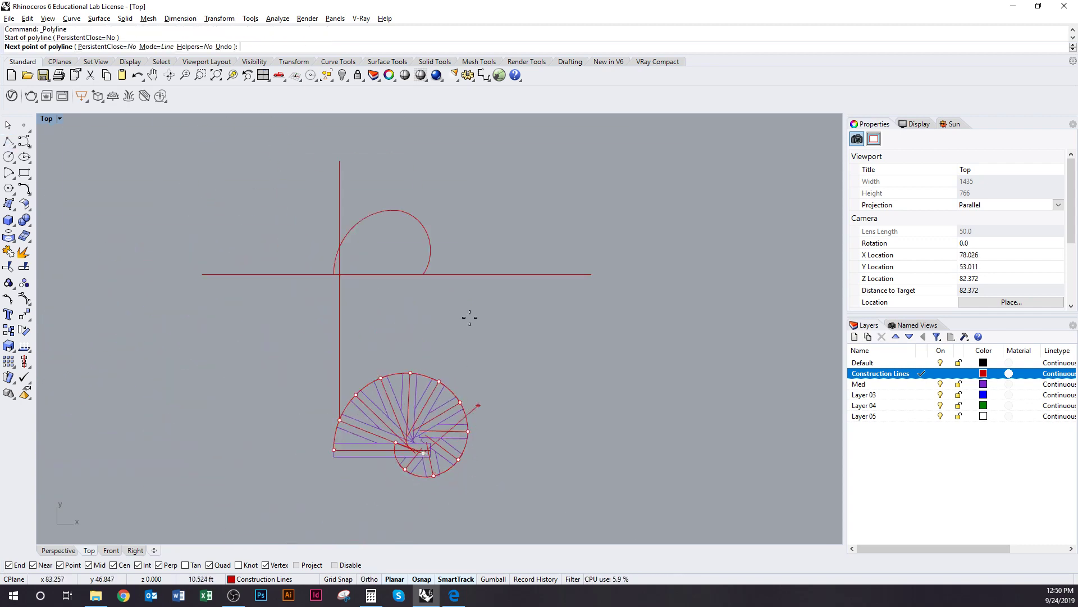
pyautogui.click(433, 185)
pyautogui.press('Return')
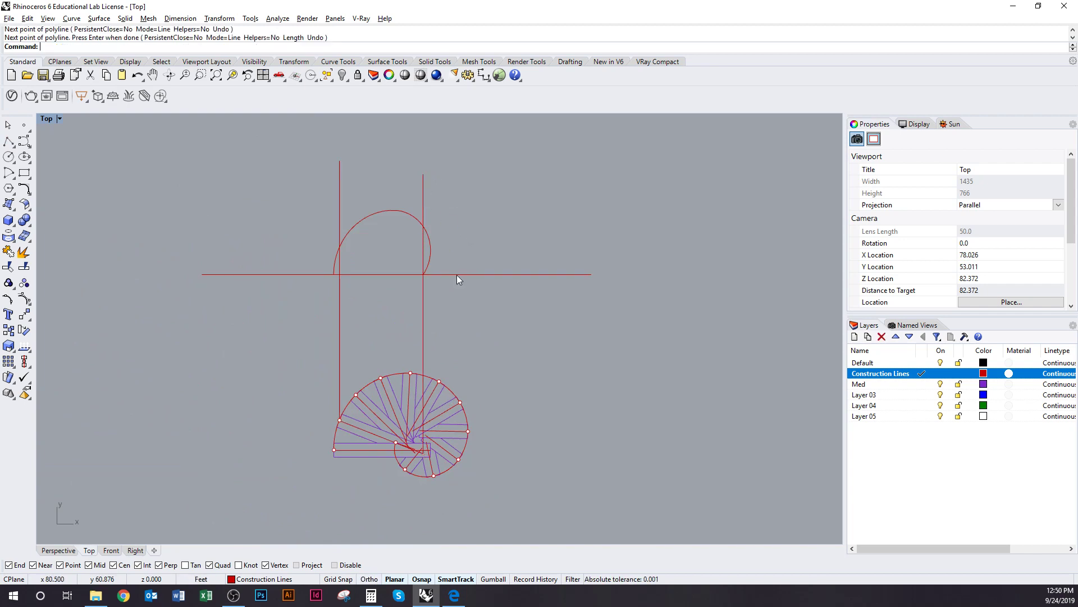
# Step: Copy the arch curve from its left base end to the intersection of the new left vertical and the horizontal line
pyautogui.scroll(4, 421, 375)
pyautogui.moveTo(424, 310); pyautogui.dragTo(437, 200, button='right')
pyautogui.moveTo(438, 266); pyautogui.dragTo(453, 303, button='right')
pyautogui.click(293, 392)
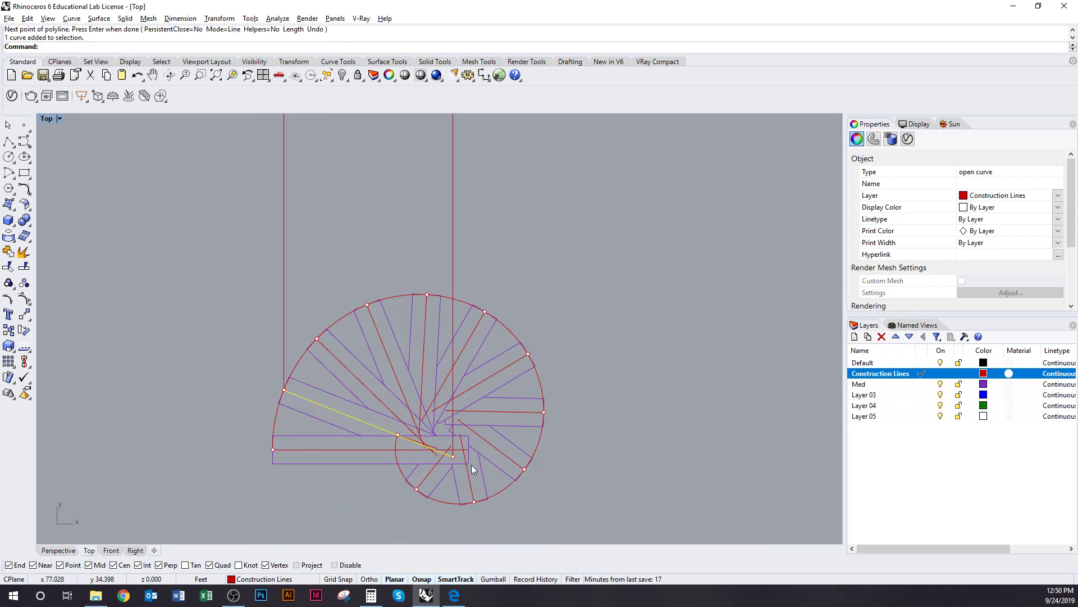
pyautogui.moveTo(398, 247); pyautogui.dragTo(410, 453, button='right')
pyautogui.moveTo(413, 358); pyautogui.dragTo(413, 448, button='right')
pyautogui.click(472, 338)
pyautogui.moveTo(436, 377); pyautogui.dragTo(376, 344, button='right')
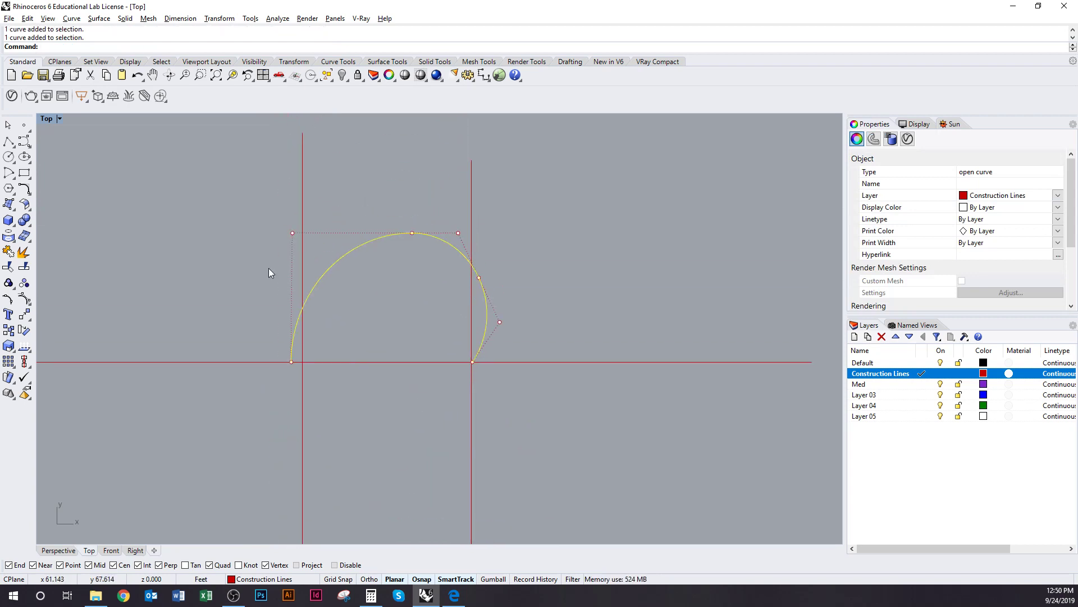
pyautogui.press('Return')
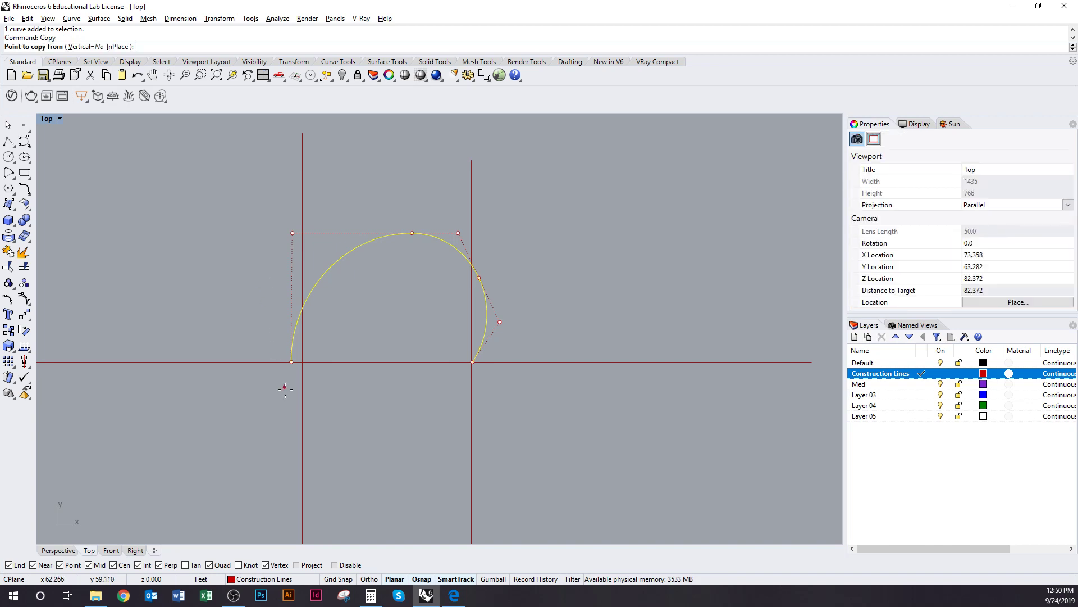
pyautogui.click(291, 362)
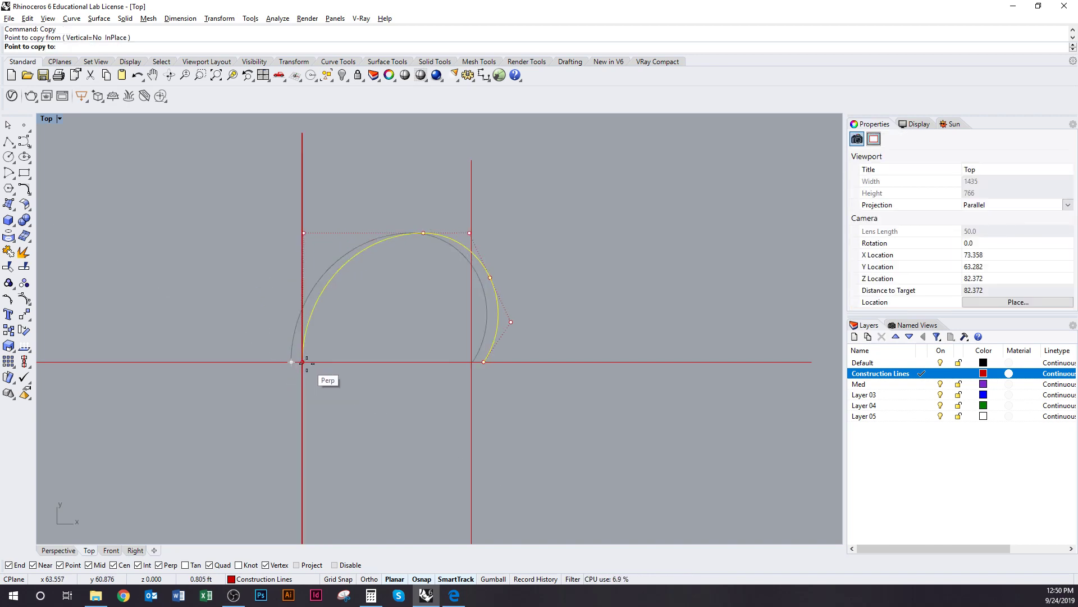
pyautogui.click(302, 362)
pyautogui.press('Return')
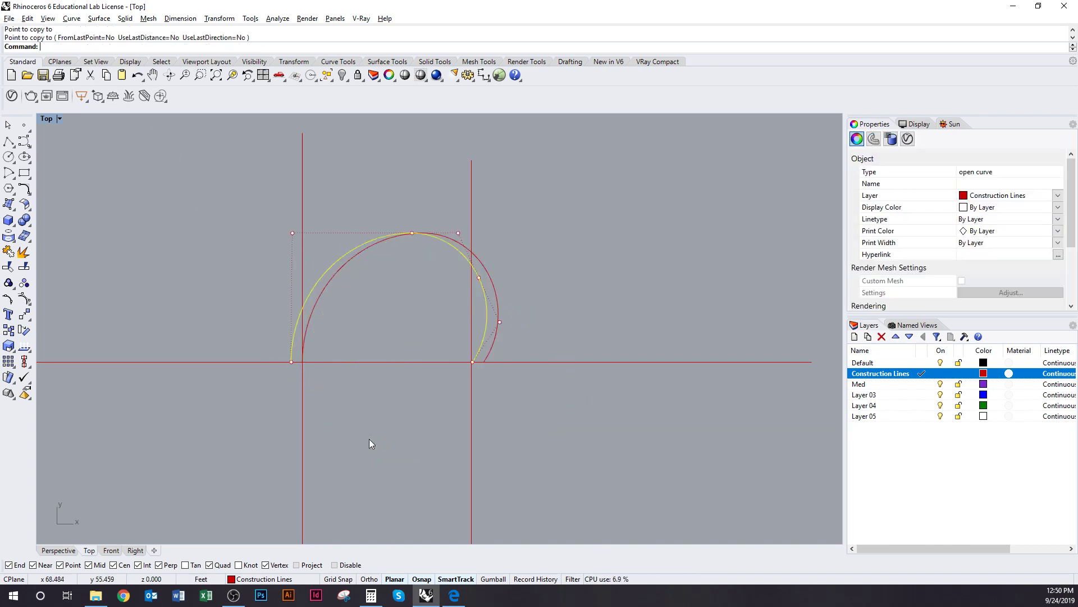
# Step: Scale the copied arch curve horizontally in one direction from its left base end so its bulging side meets the right vertical line
pyautogui.click(310, 324)
pyautogui.write('Scale')
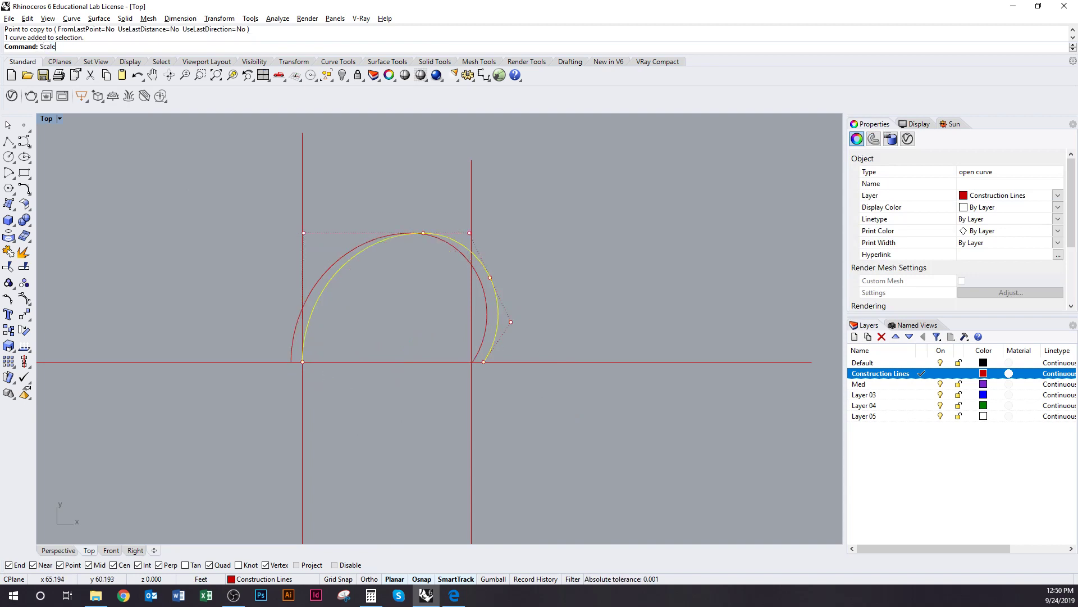
pyautogui.write('1D')
pyautogui.press('Return')
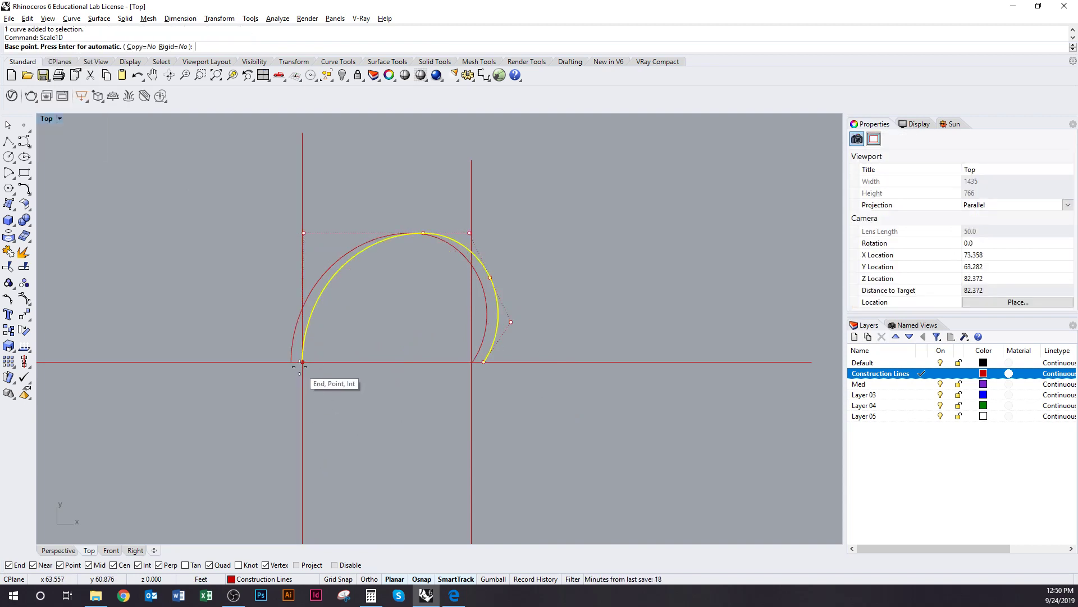
pyautogui.click(300, 366)
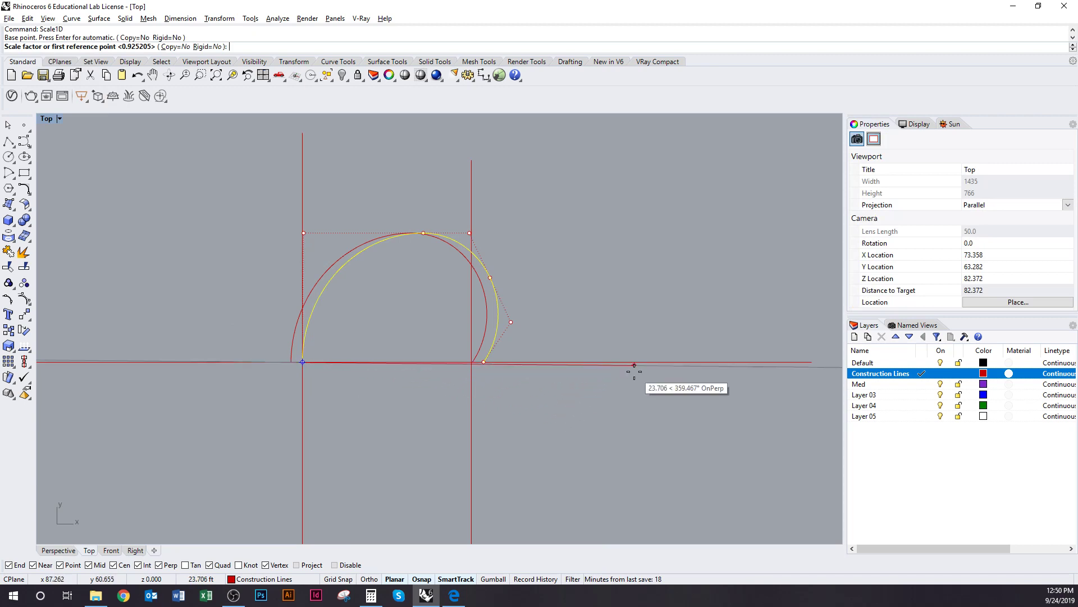
pyautogui.click(668, 356)
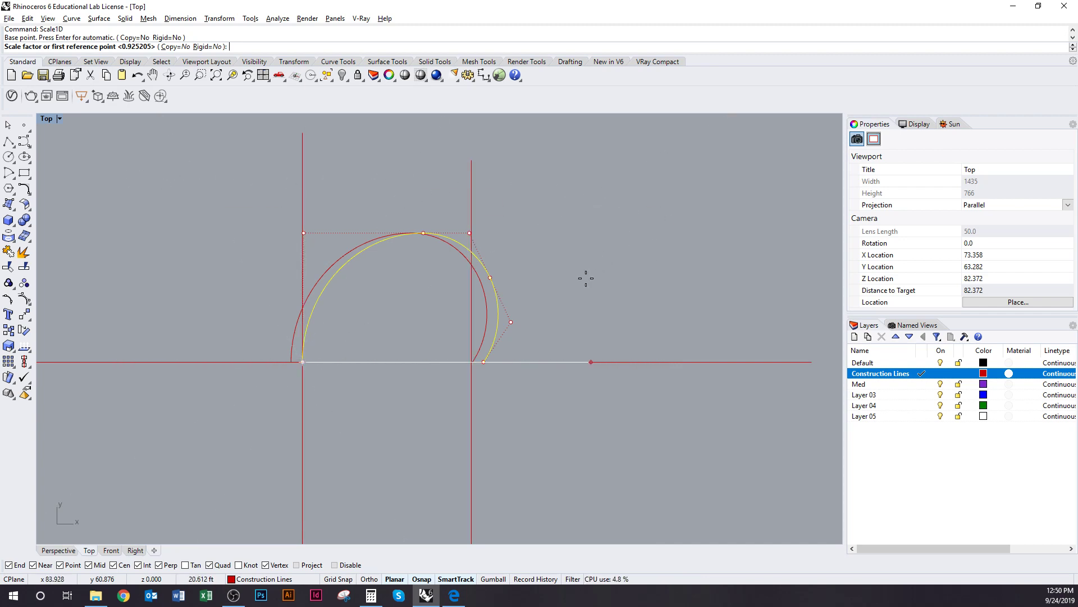
pyautogui.scroll(5, 586, 278)
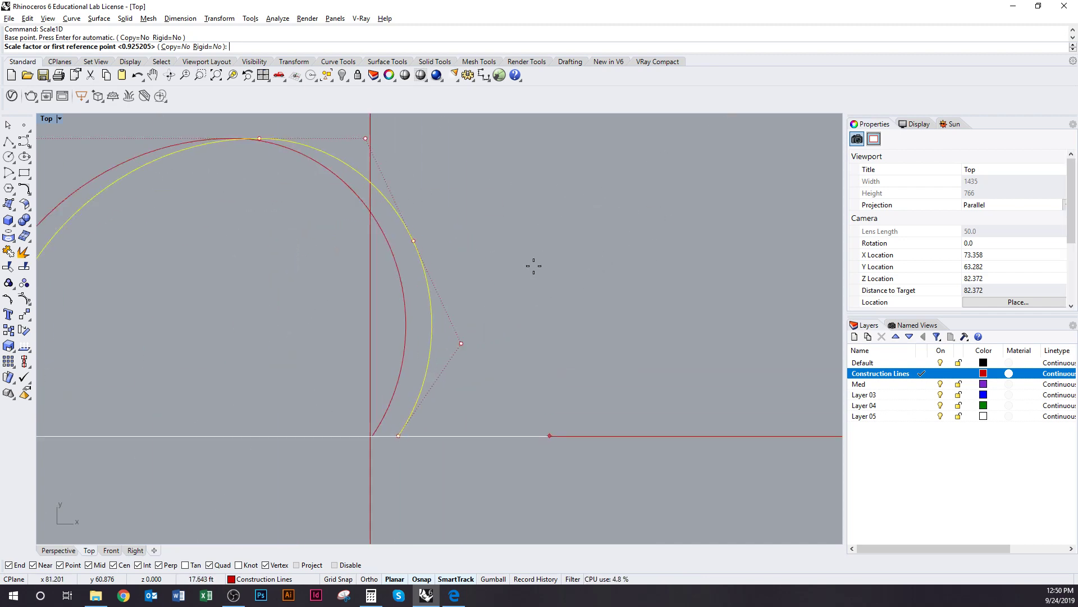
pyautogui.click(435, 326)
pyautogui.click(373, 322)
# Step: Measure the length of the second tread's centreline in the plan
pyautogui.scroll(-4, 457, 400)
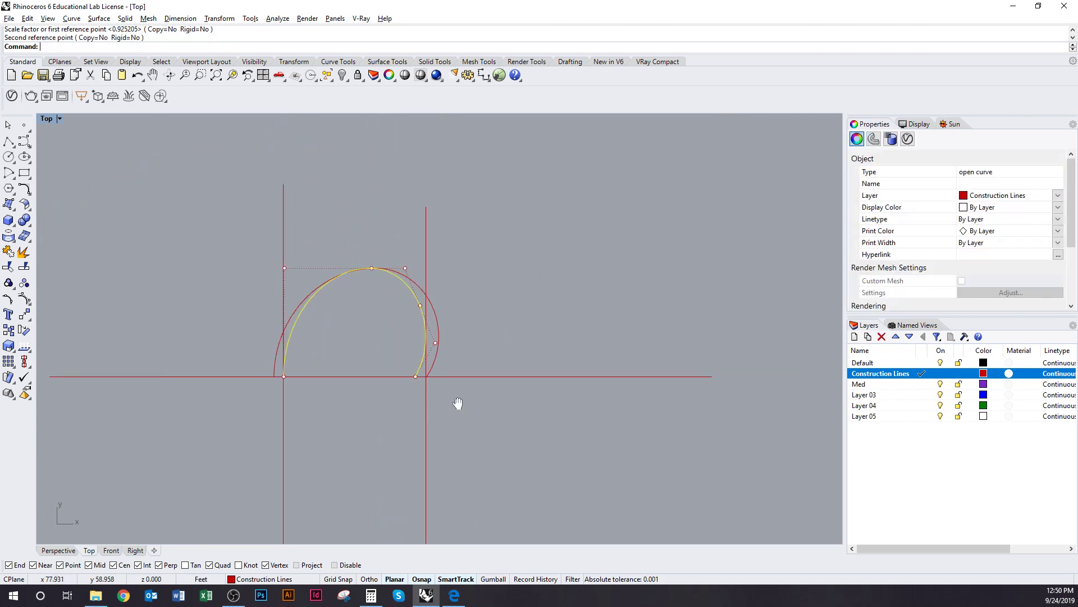
pyautogui.scroll(-3, 444, 353)
pyautogui.moveTo(458, 403)
pyautogui.mouseDown(button='right')
pyautogui.moveTo(442, 291)
pyautogui.moveTo(475, 372)
pyautogui.mouseUp(button='right')
pyautogui.scroll(4, 388, 432)
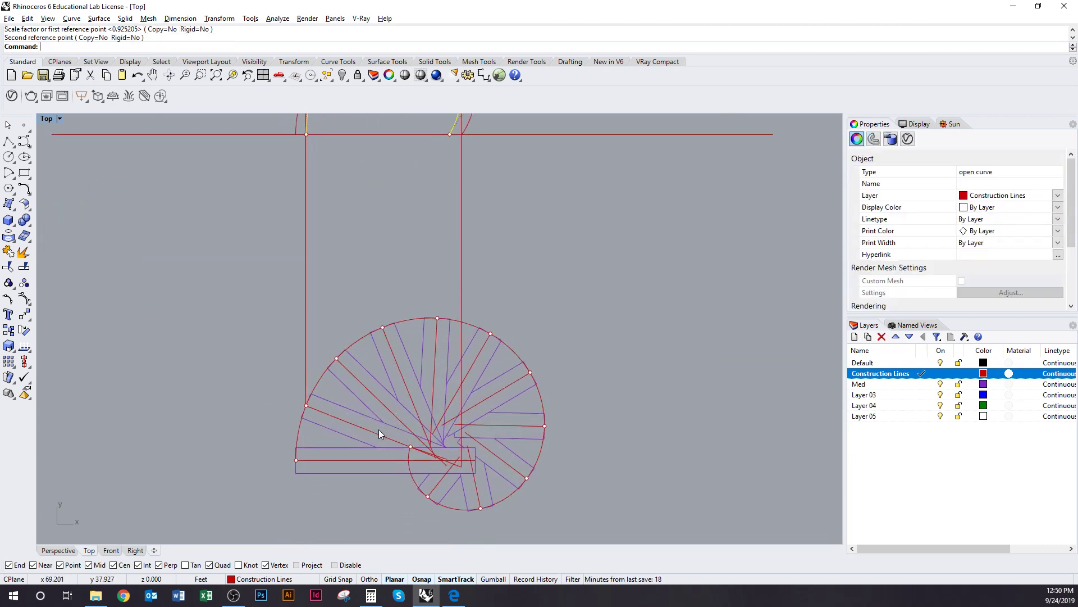
pyautogui.click(375, 433)
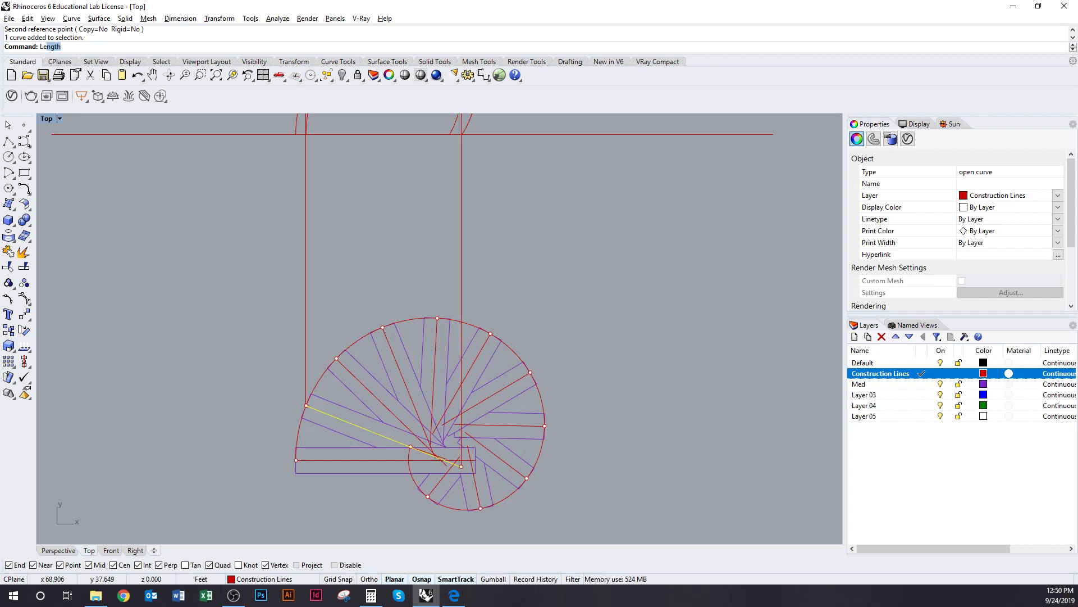
pyautogui.write('Length')
pyautogui.press('Return')
# Step: Switch to Calculator and multiply the 13 ft tread length by 0.66
pyautogui.hotkey('alt', 'Tab')
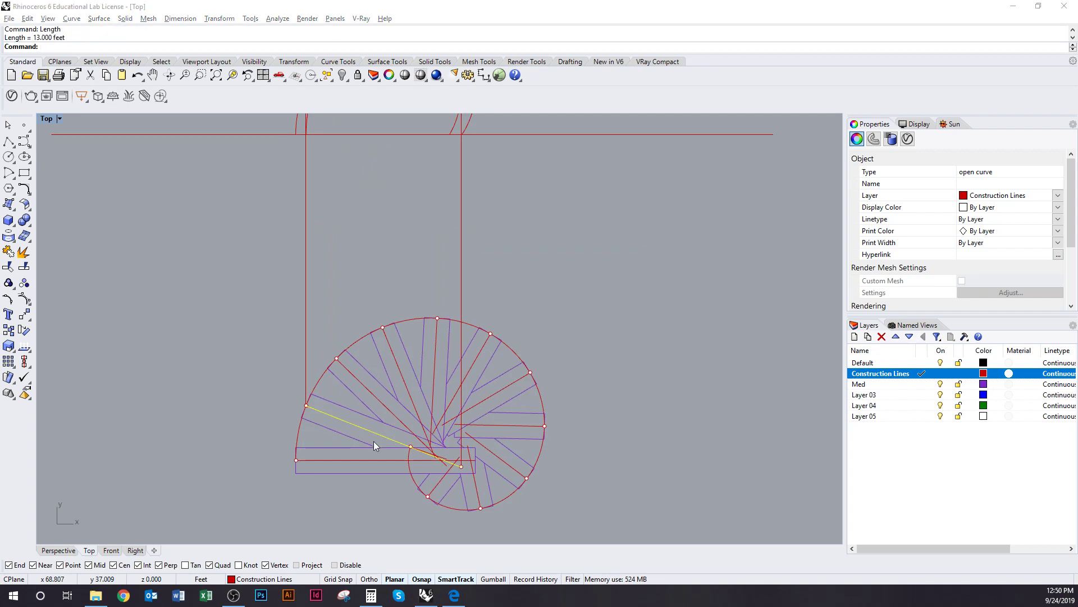
pyautogui.write('13')
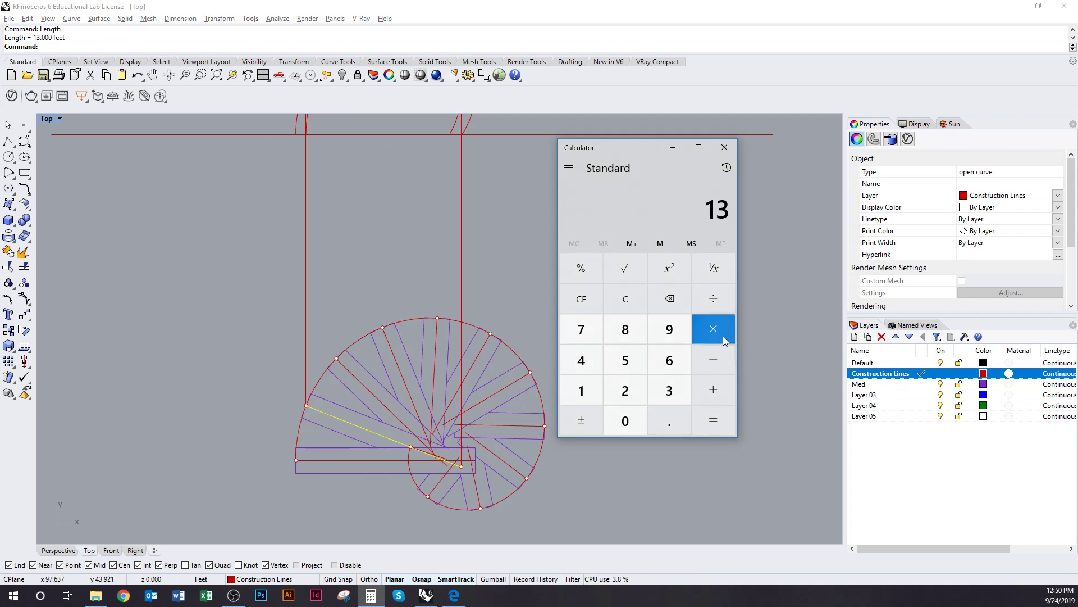
pyautogui.click(683, 413)
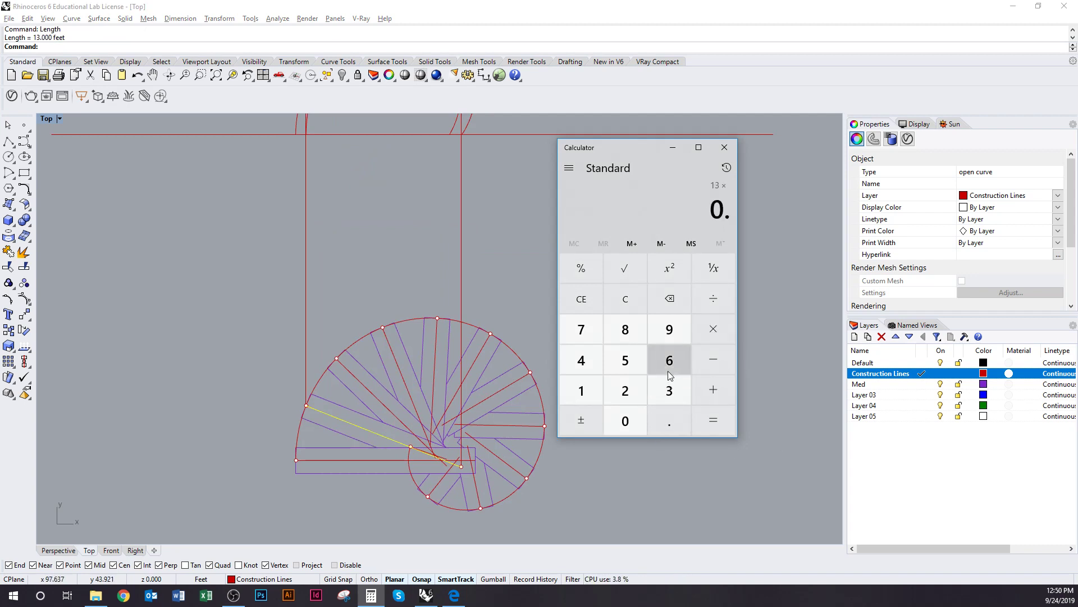
pyautogui.click(713, 420)
# Step: Scale the second arch curve vertically in one direction from the horizontal base line to a height of 8.58 ft
pyautogui.moveTo(460, 335)
pyautogui.mouseDown(button='right')
pyautogui.moveTo(417, 369)
pyautogui.moveTo(433, 459)
pyautogui.mouseUp(button='right')
pyautogui.moveTo(435, 349); pyautogui.dragTo(438, 424, button='right')
pyautogui.click(430, 328)
pyautogui.scroll(4, 364, 337)
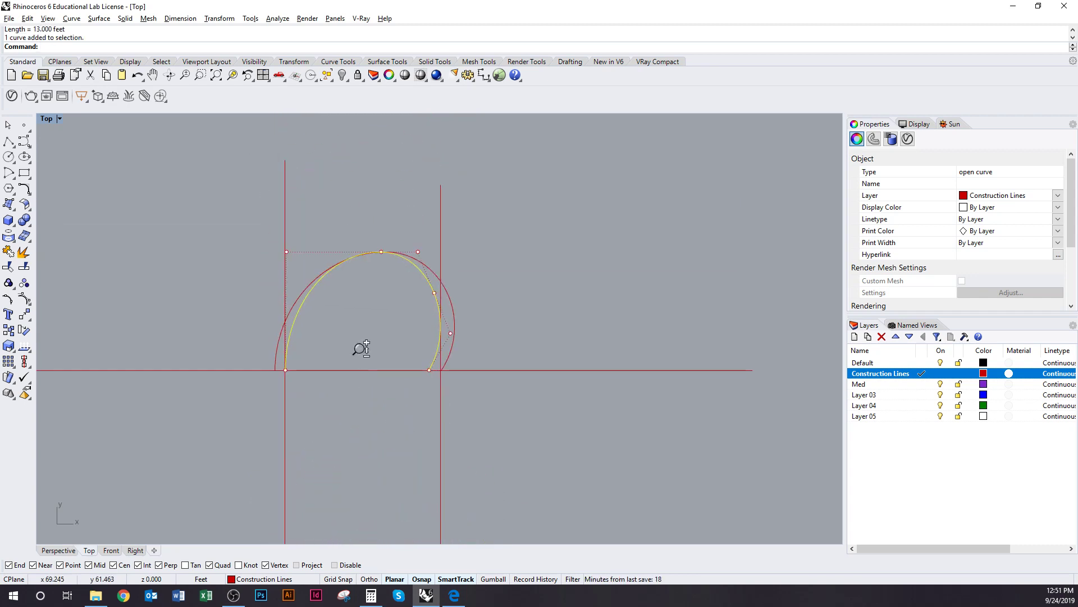
pyautogui.write('Scale1D')
pyautogui.press('Return')
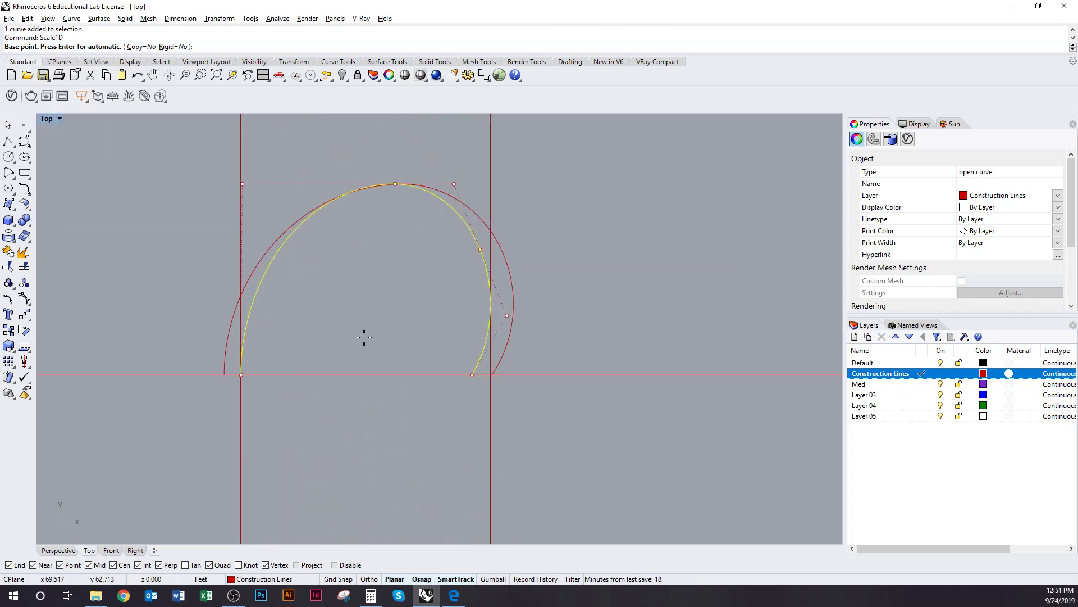
pyautogui.click(395, 184)
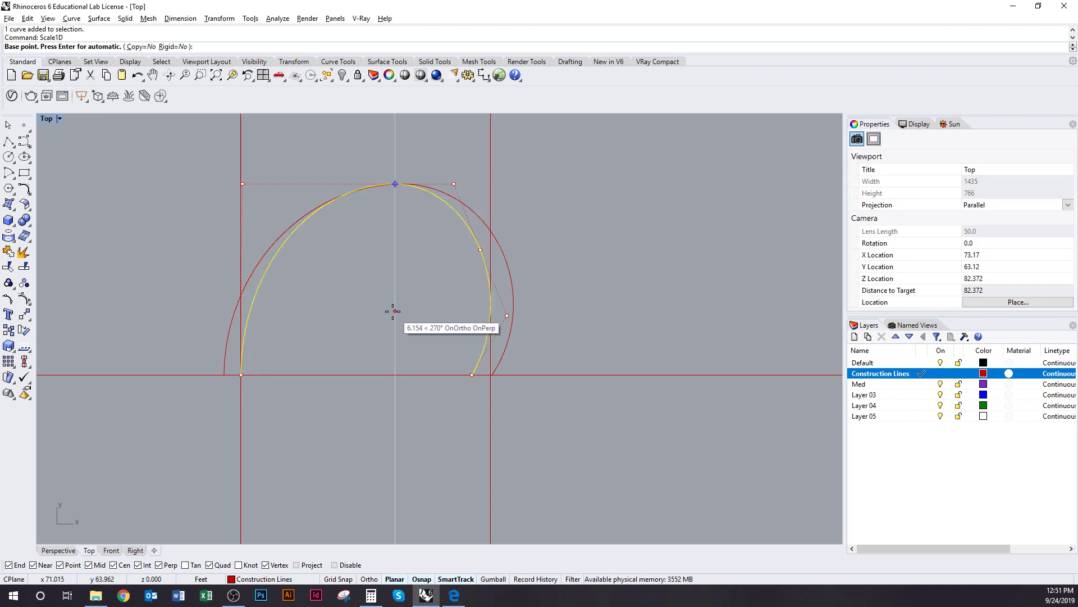
pyautogui.click(395, 375)
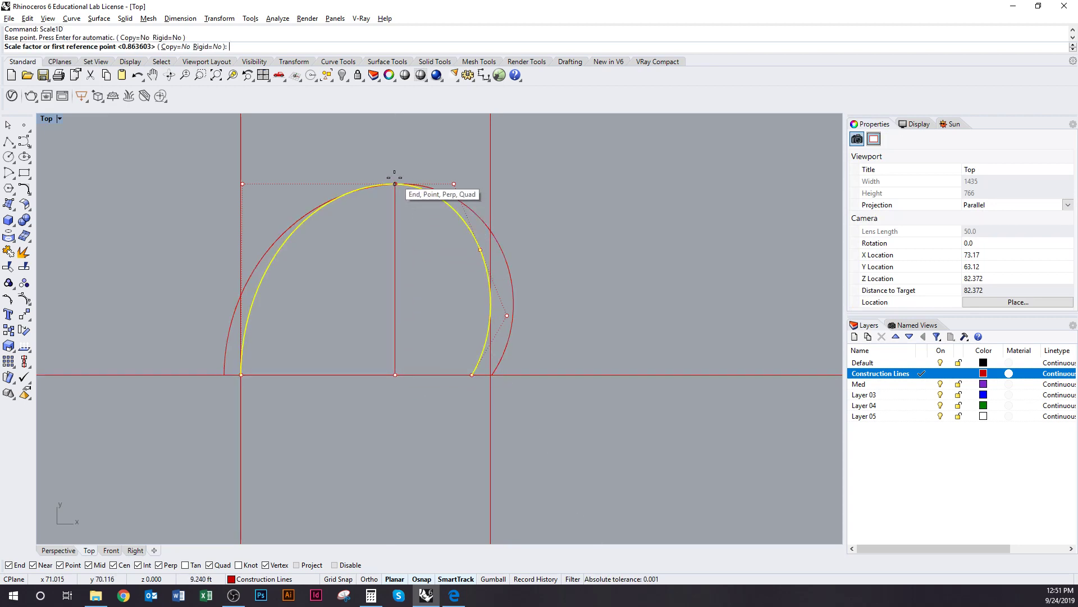
pyautogui.click(395, 184)
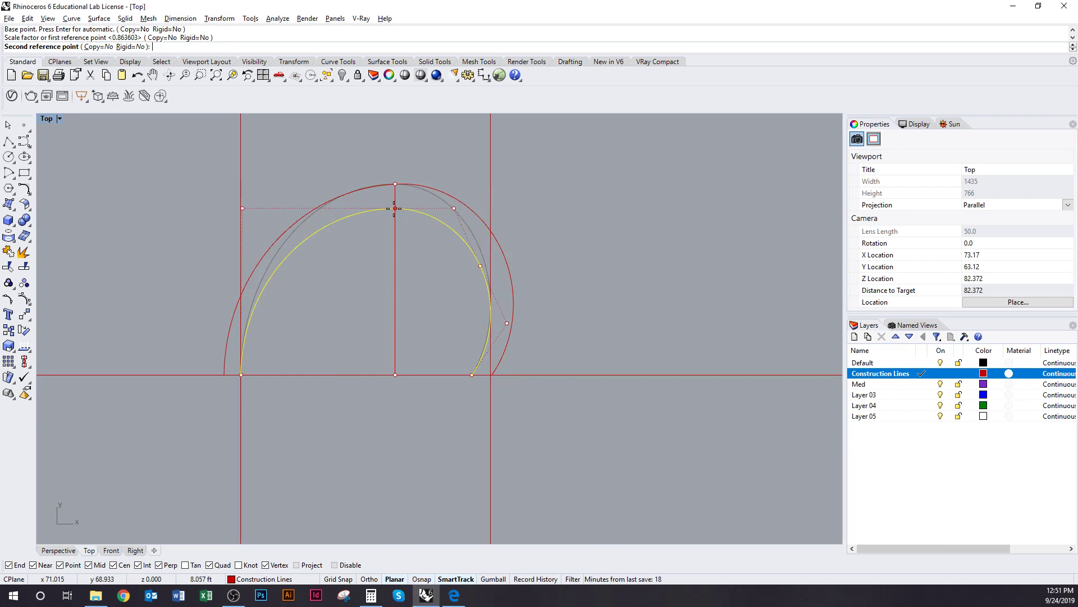
pyautogui.write('8.58')
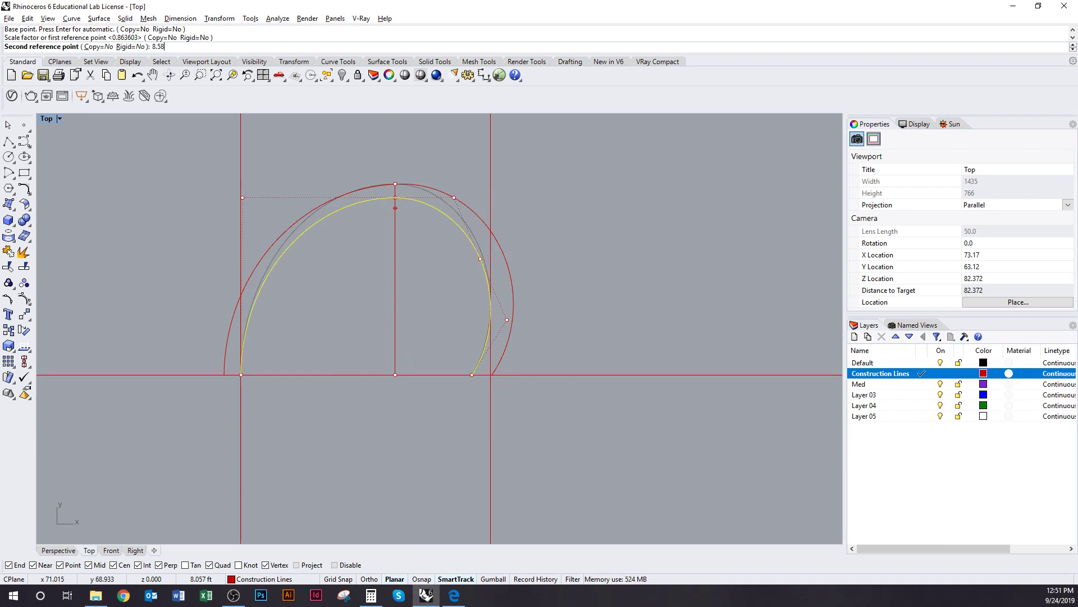
pyautogui.press('Return')
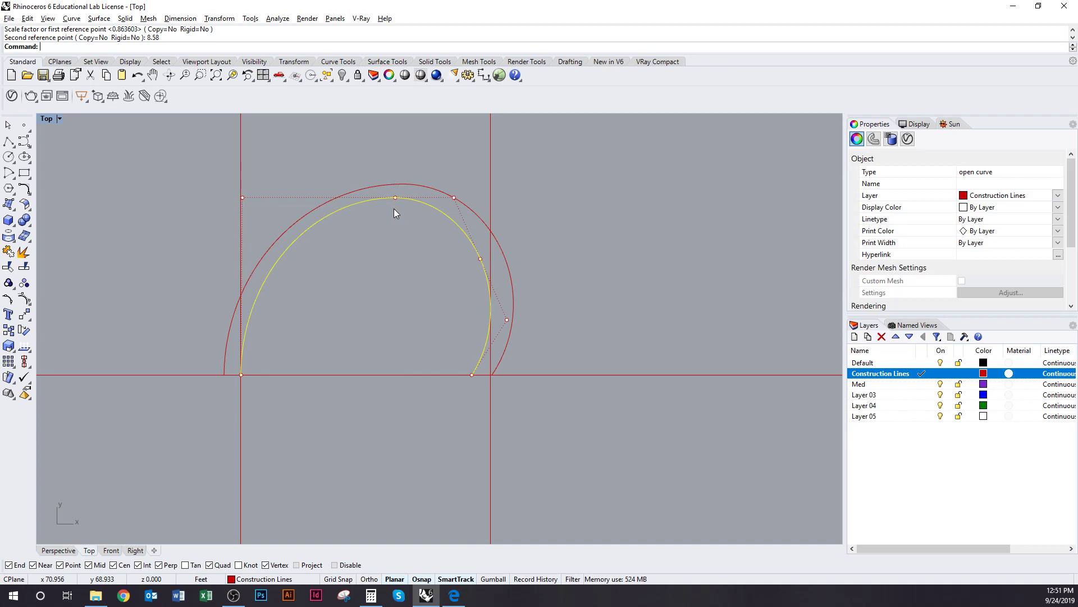
pyautogui.click(402, 242)
# Step: Examine the second tread's outline and centreline in plan against the arch curves projected above it
pyautogui.scroll(-3, 400, 264)
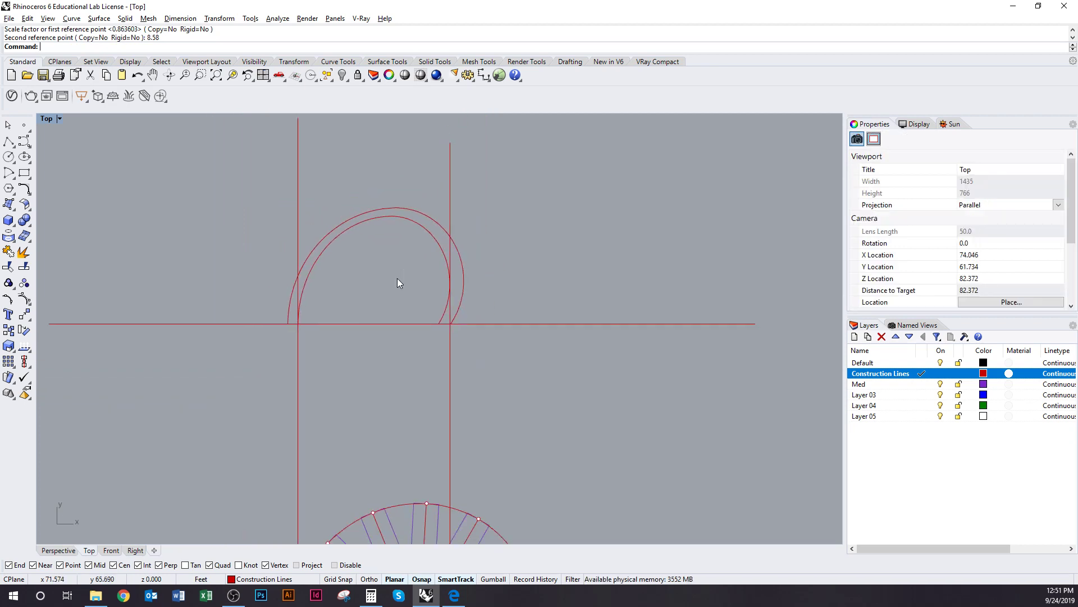
pyautogui.moveTo(397, 282); pyautogui.dragTo(378, 229, button='right')
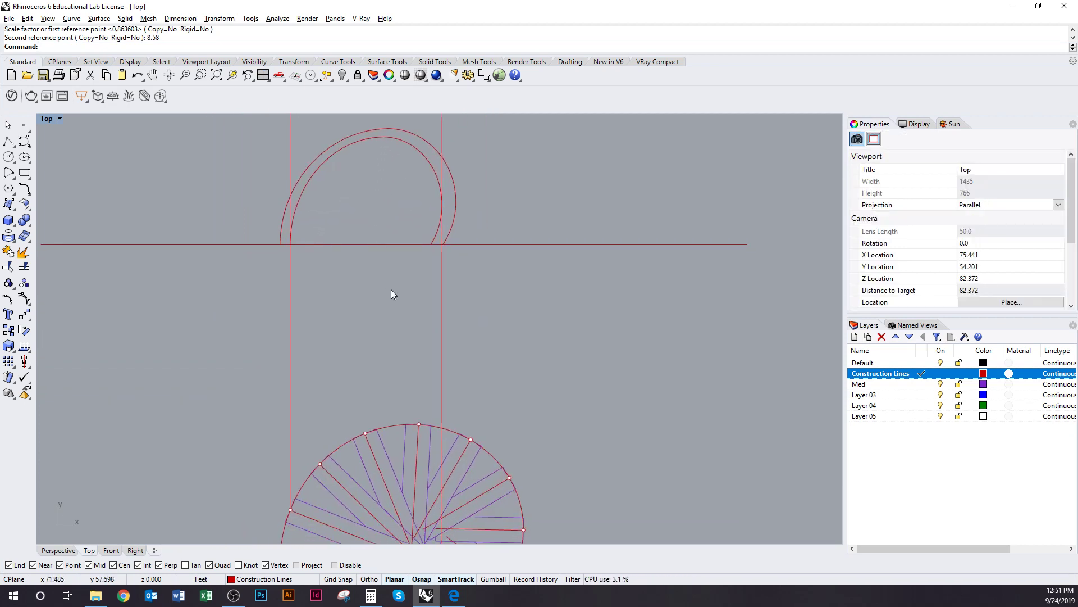
pyautogui.moveTo(393, 294); pyautogui.dragTo(411, 214, button='right')
pyautogui.moveTo(432, 304); pyautogui.dragTo(385, 440, button='right')
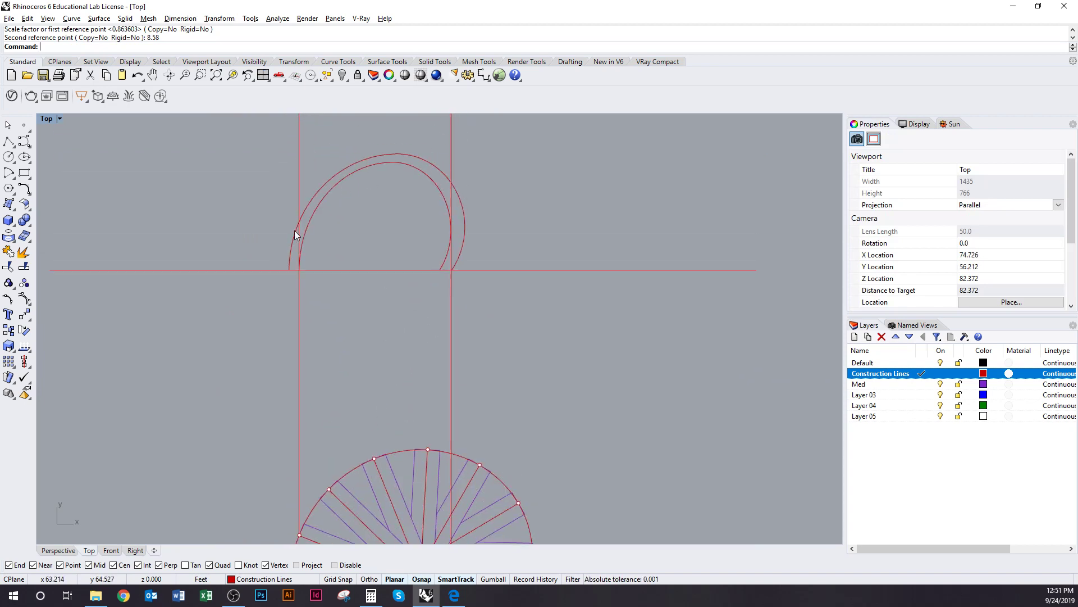
pyautogui.moveTo(375, 346); pyautogui.dragTo(383, 216, button='right')
pyautogui.scroll(4, 337, 436)
pyautogui.moveTo(348, 418); pyautogui.dragTo(318, 365, button='right')
pyautogui.click(318, 365)
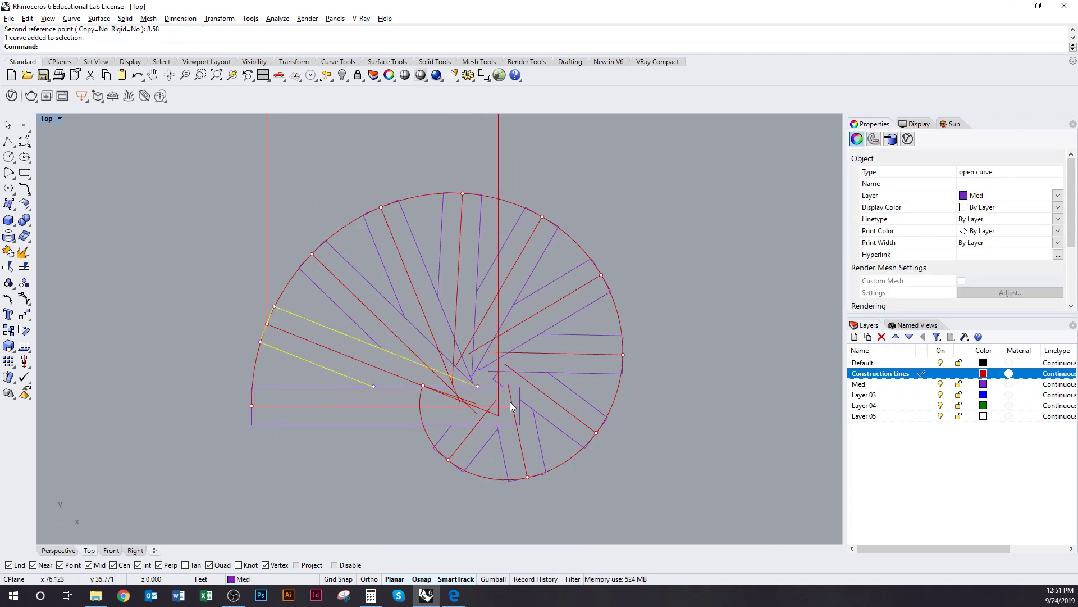
pyautogui.moveTo(346, 346); pyautogui.dragTo(351, 377, button='right')
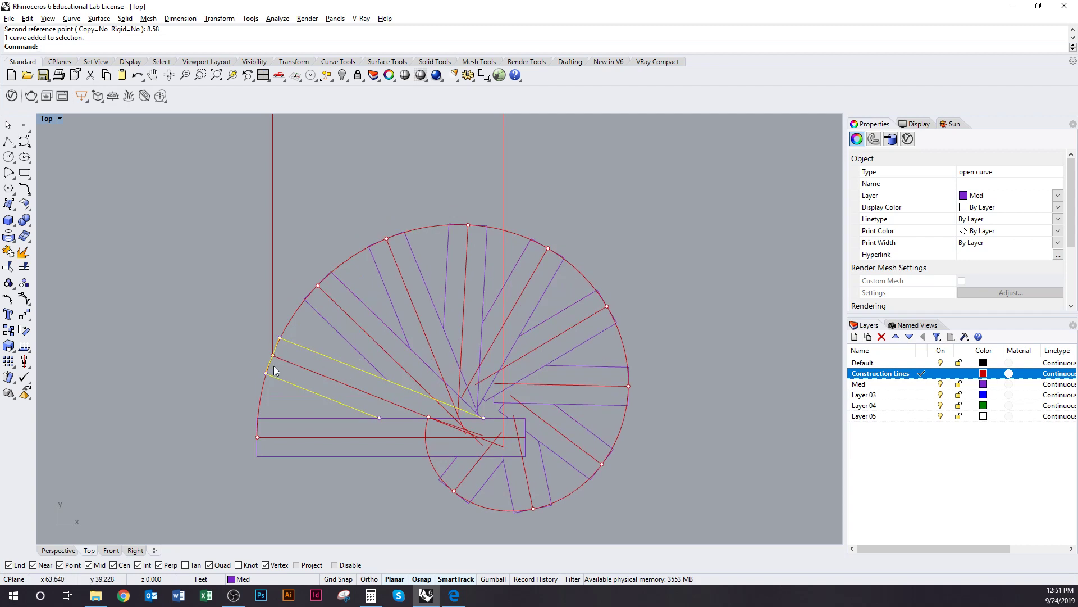
pyautogui.moveTo(238, 344); pyautogui.dragTo(232, 349, button='right')
pyautogui.click(229, 350)
pyautogui.moveTo(431, 424); pyautogui.dragTo(425, 386, button='right')
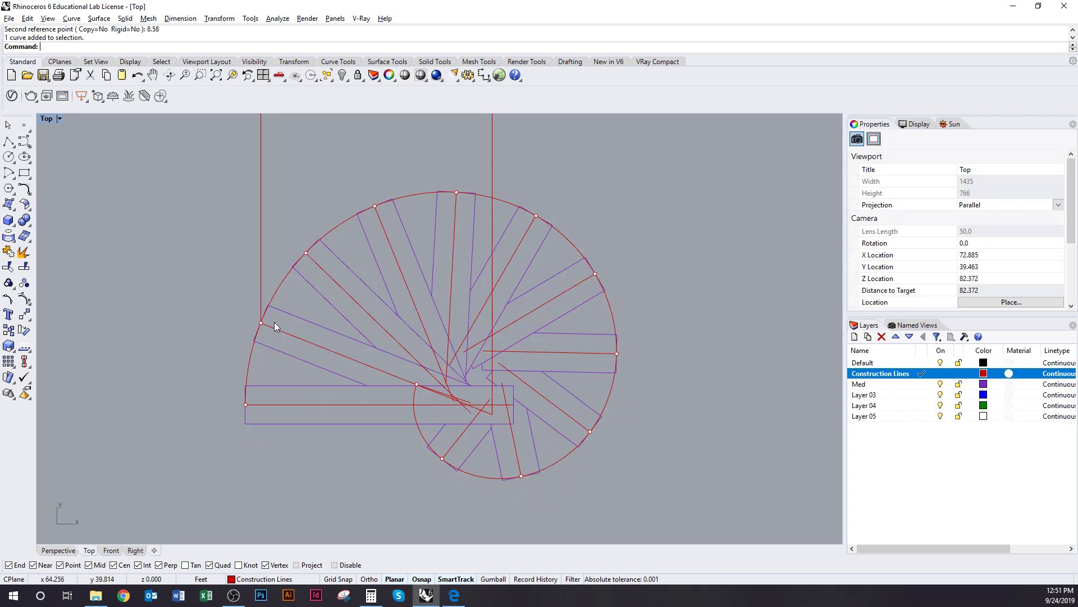
pyautogui.moveTo(274, 322); pyautogui.dragTo(274, 350, button='right')
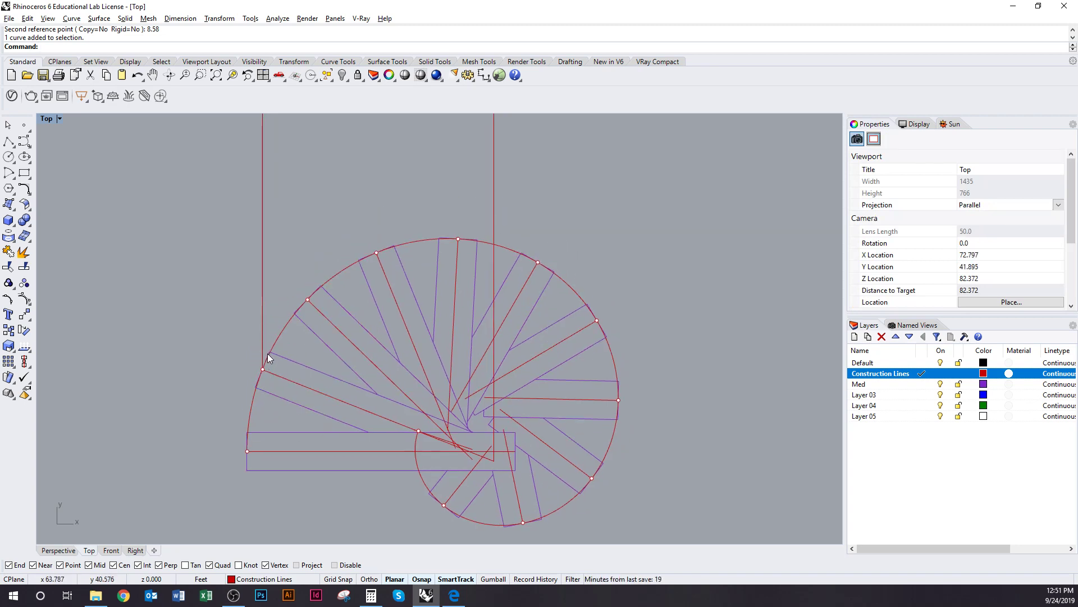
pyautogui.scroll(-9, 255, 388)
pyautogui.moveTo(302, 326); pyautogui.dragTo(312, 364, button='right')
pyautogui.scroll(3, 308, 318)
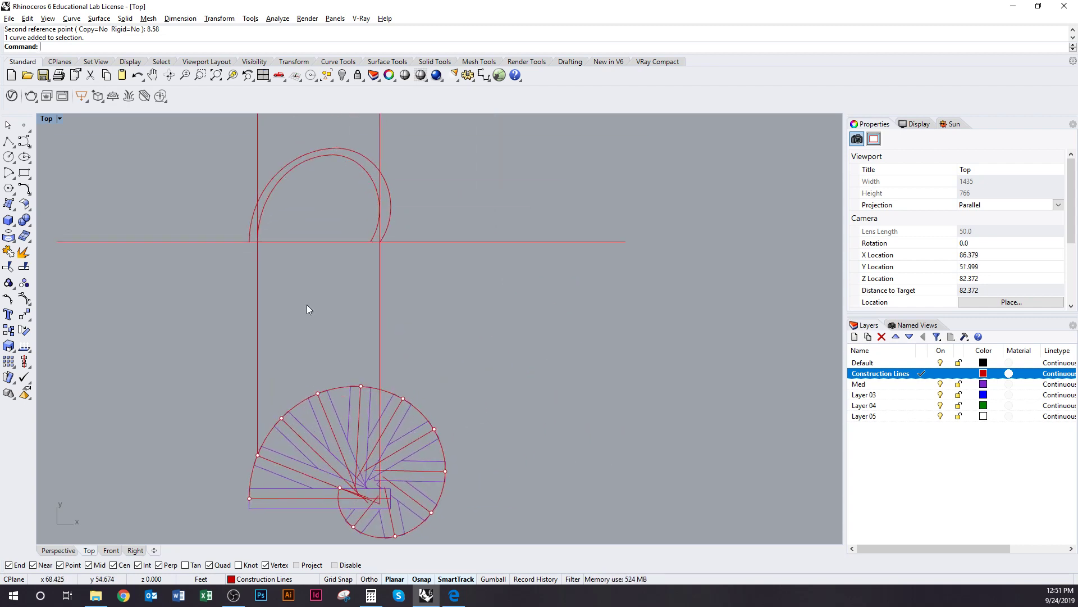
pyautogui.moveTo(304, 423); pyautogui.dragTo(306, 399, button='right')
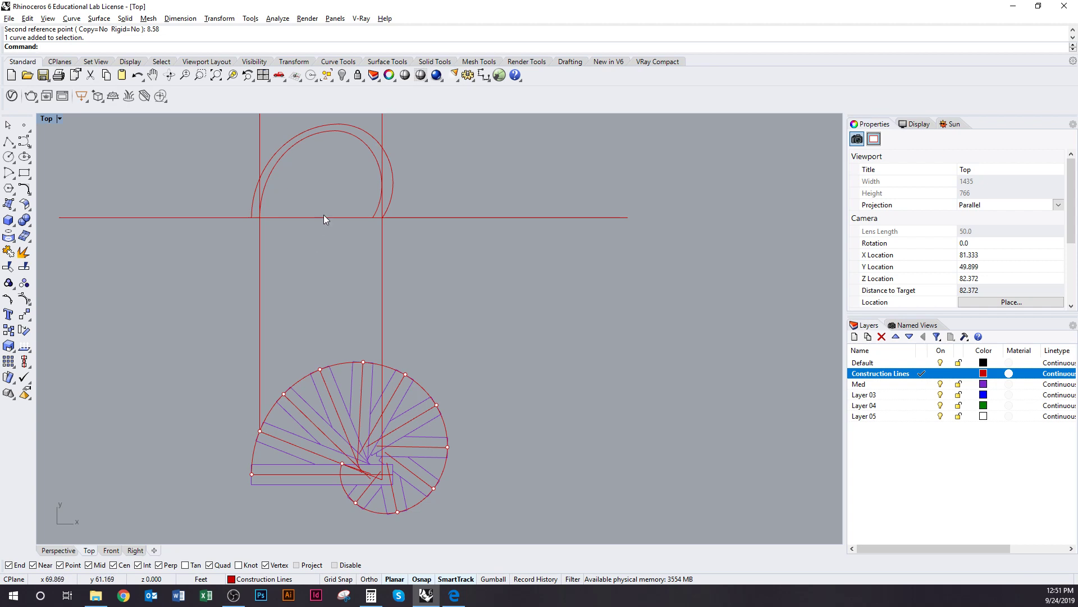
pyautogui.moveTo(324, 219)
pyautogui.mouseDown(button='right')
pyautogui.moveTo(313, 248)
pyautogui.moveTo(318, 292)
pyautogui.mouseUp(button='right')
# Step: Copy the second arch curve horizontally from the second tread's centreline end point to line up with the tread's lower outer corner
pyautogui.click(271, 251)
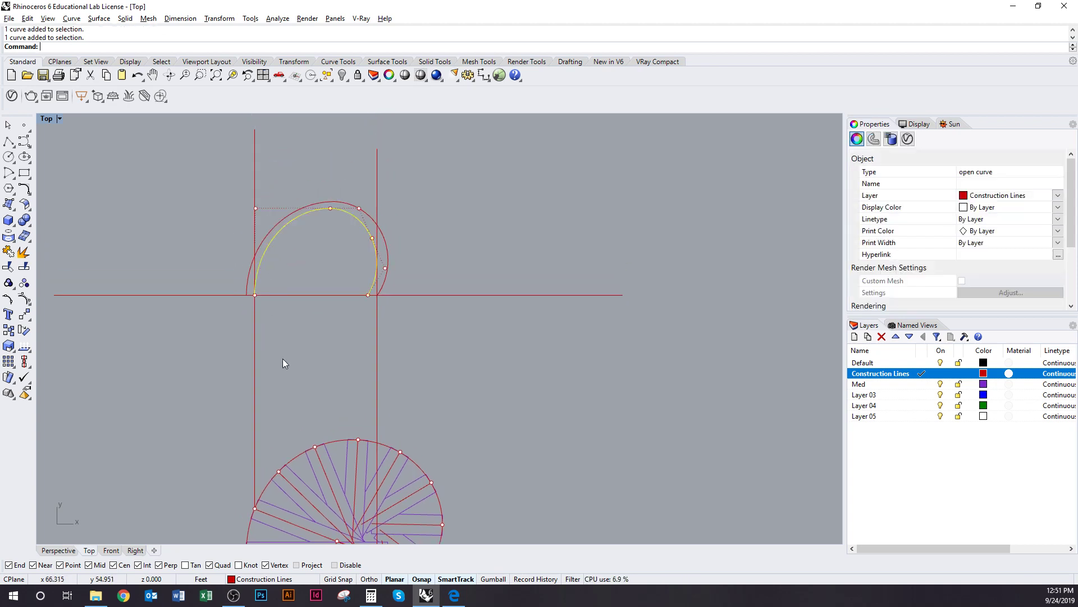
pyautogui.moveTo(283, 363); pyautogui.dragTo(313, 314, button='right')
pyautogui.moveTo(299, 389)
pyautogui.mouseDown(button='right')
pyautogui.moveTo(339, 338)
pyautogui.moveTo(331, 308)
pyautogui.mouseUp(button='right')
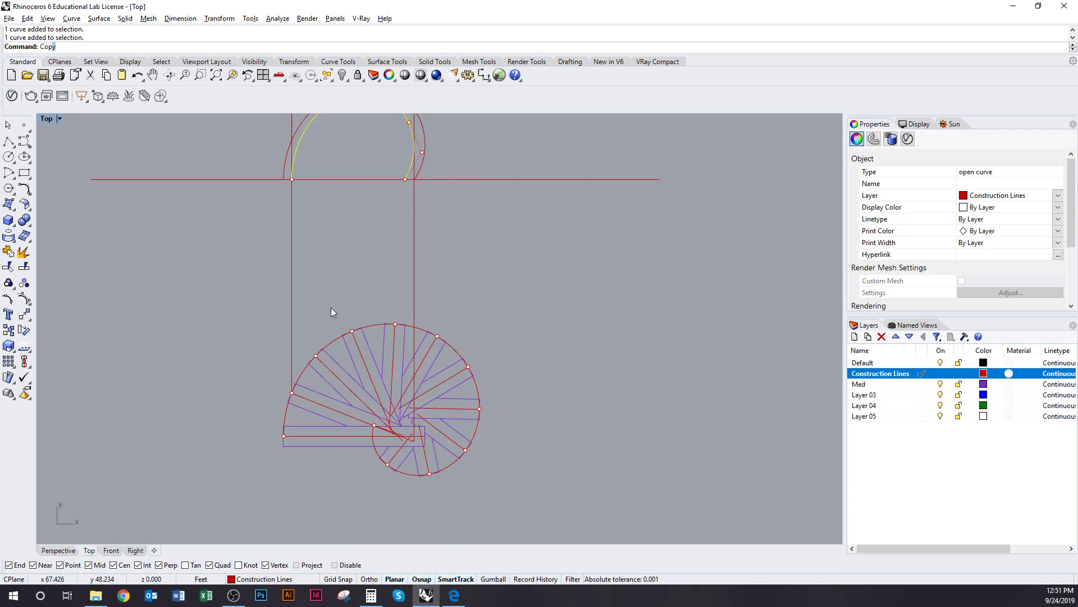
pyautogui.press('Return')
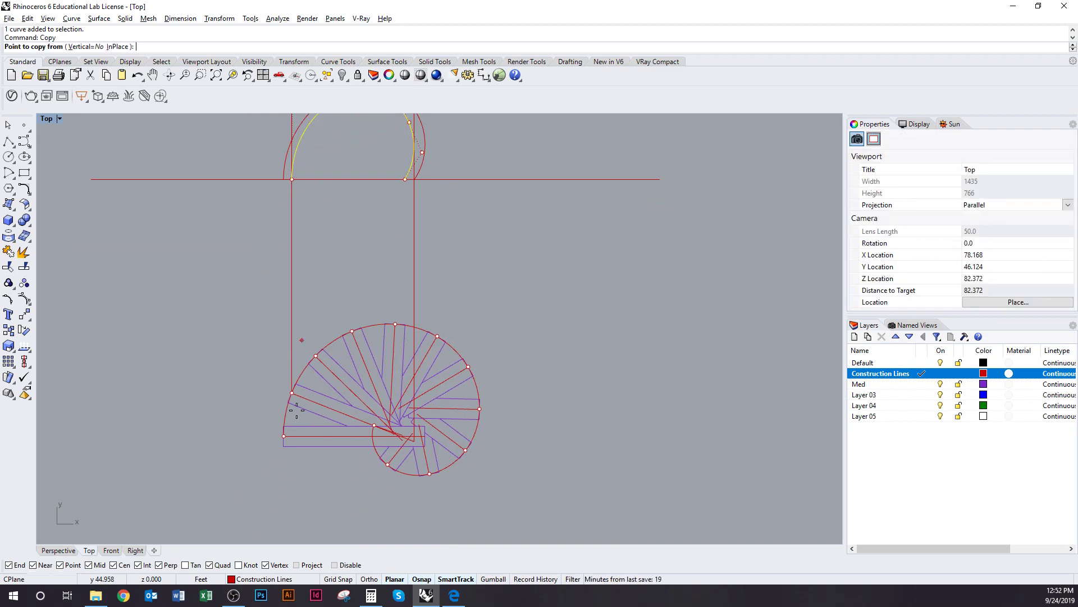
pyautogui.scroll(5, 288, 398)
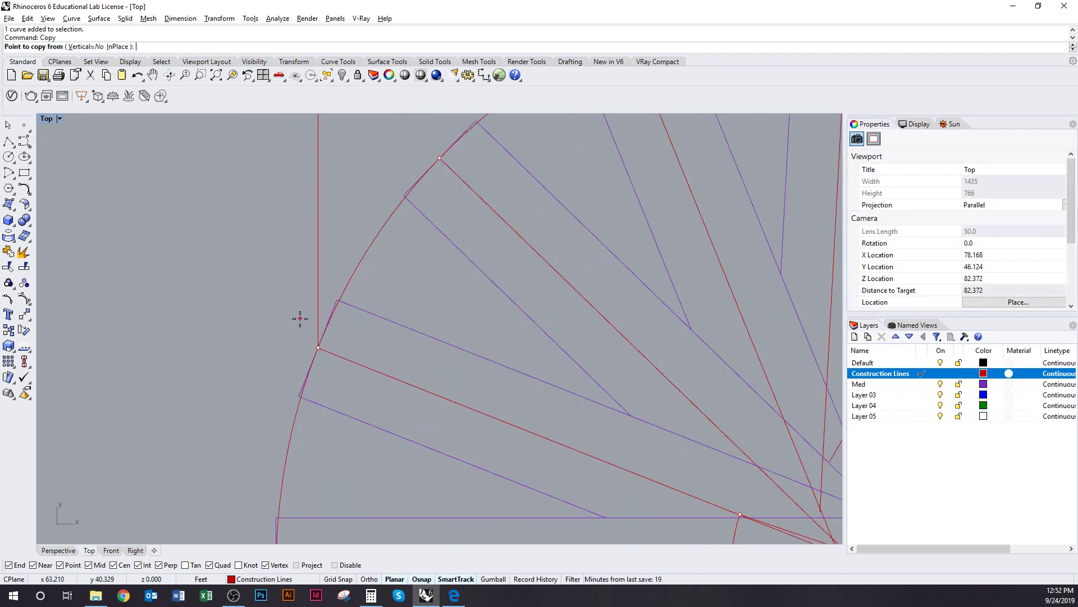
pyautogui.click(318, 347)
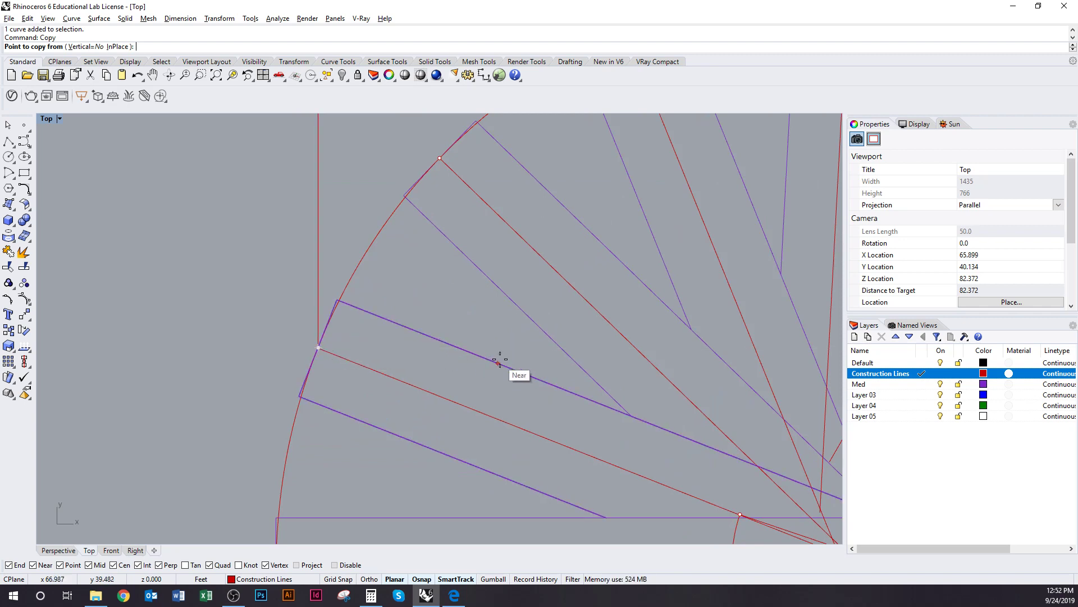
pyautogui.click(316, 343)
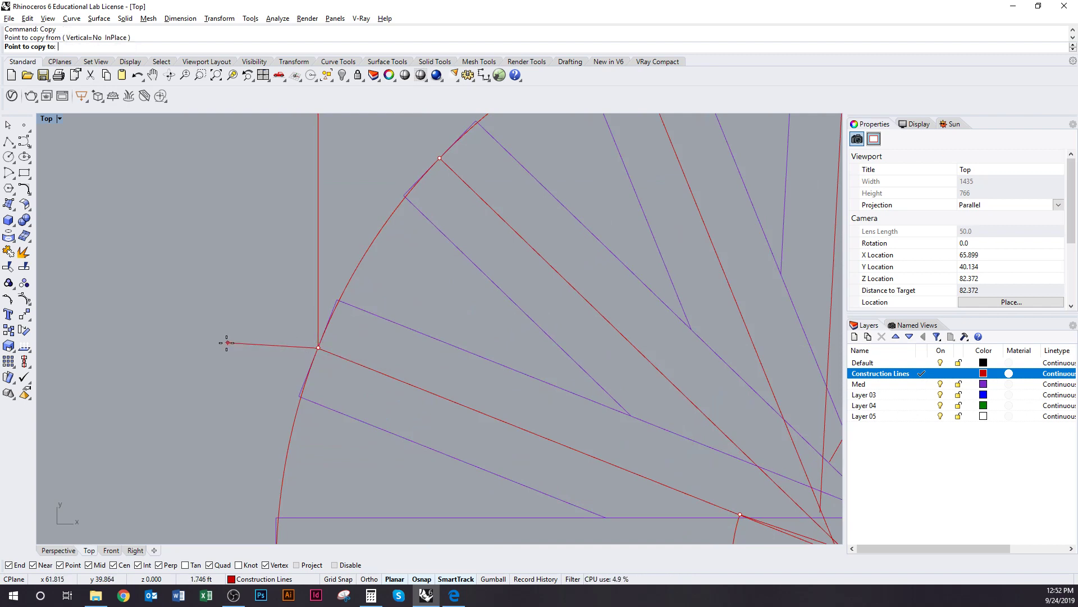
pyautogui.press('shift')
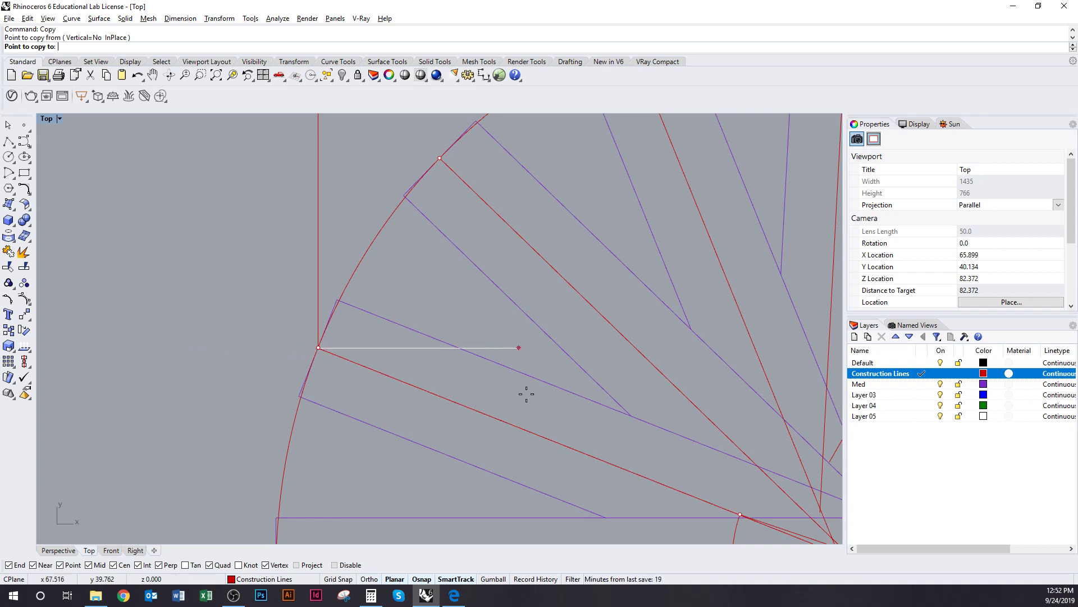
pyautogui.click(291, 396)
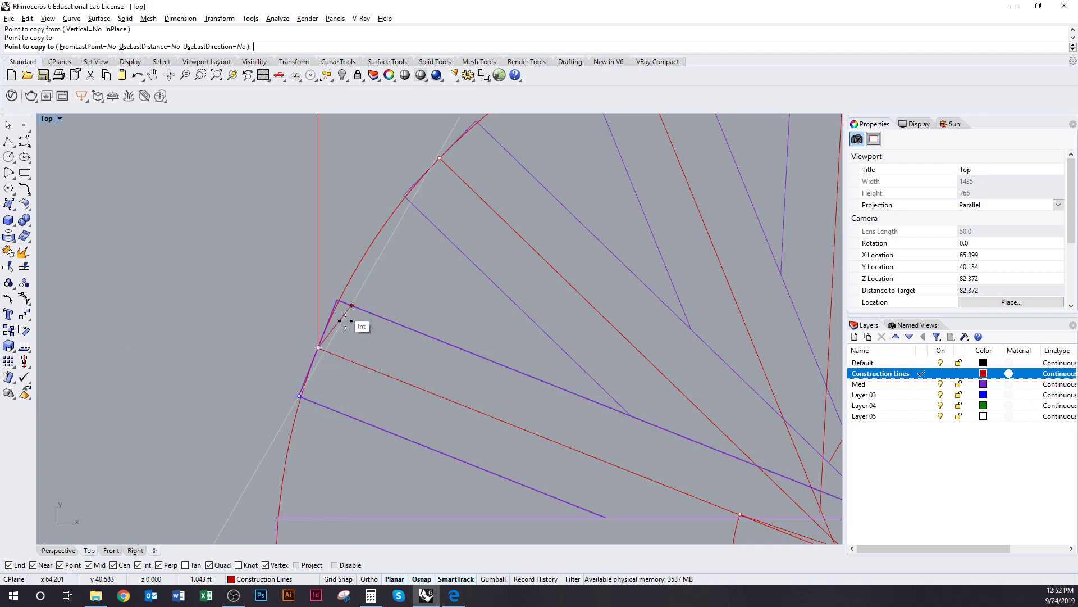
# Step: With Ortho on, place another copy of the arch curve in line with the second tread's upper outer corner
pyautogui.press('F8')
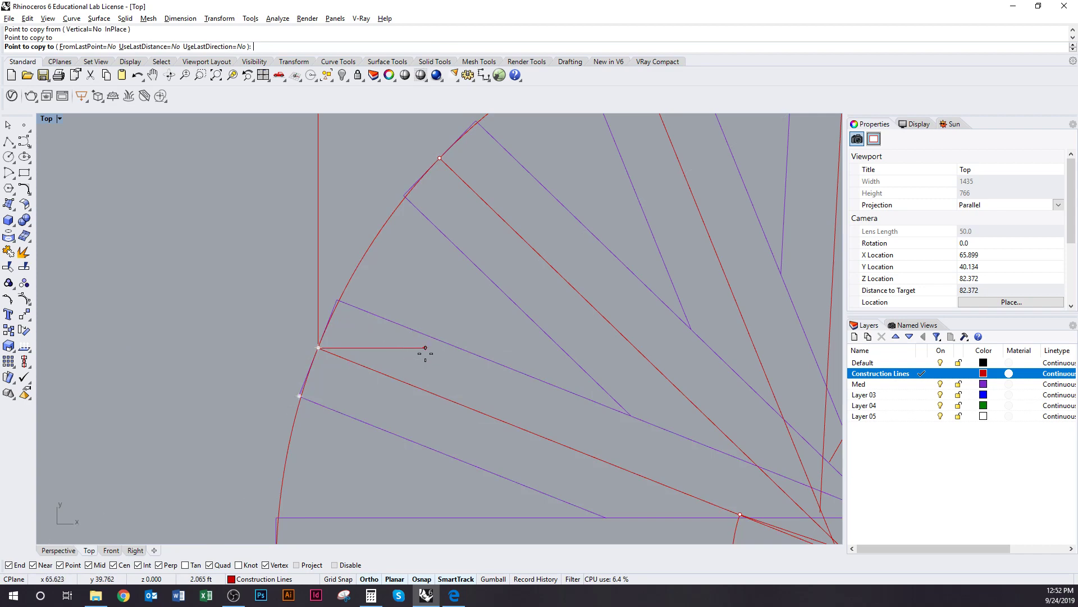
pyautogui.click(337, 301)
pyautogui.scroll(-3, 311, 421)
pyautogui.keyDown('ctrl'); pyautogui.moveTo(311, 421); pyautogui.dragTo(312, 441, button='right'); pyautogui.keyUp('ctrl')
pyautogui.press('Return')
# Step: Delete the original second arch curve between its two offset copies
pyautogui.moveTo(382, 248); pyautogui.dragTo(368, 433, button='right')
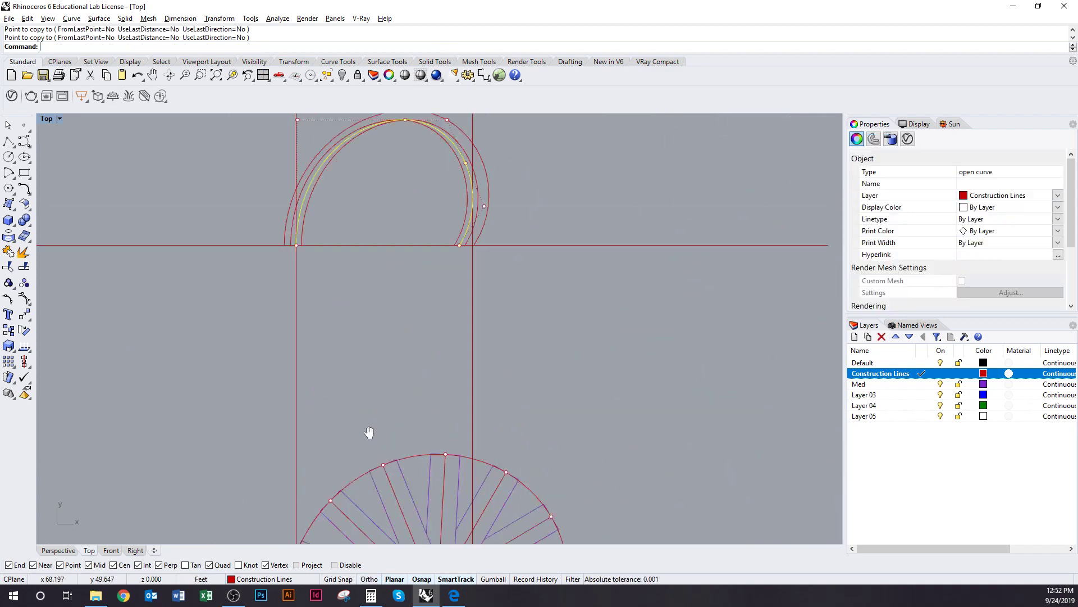
pyautogui.moveTo(337, 278); pyautogui.dragTo(339, 359, button='right')
pyautogui.keyDown('ctrl'); pyautogui.moveTo(321, 308); pyautogui.dragTo(299, 280, button='right'); pyautogui.keyUp('ctrl')
pyautogui.write('d')
pyautogui.press('Return')
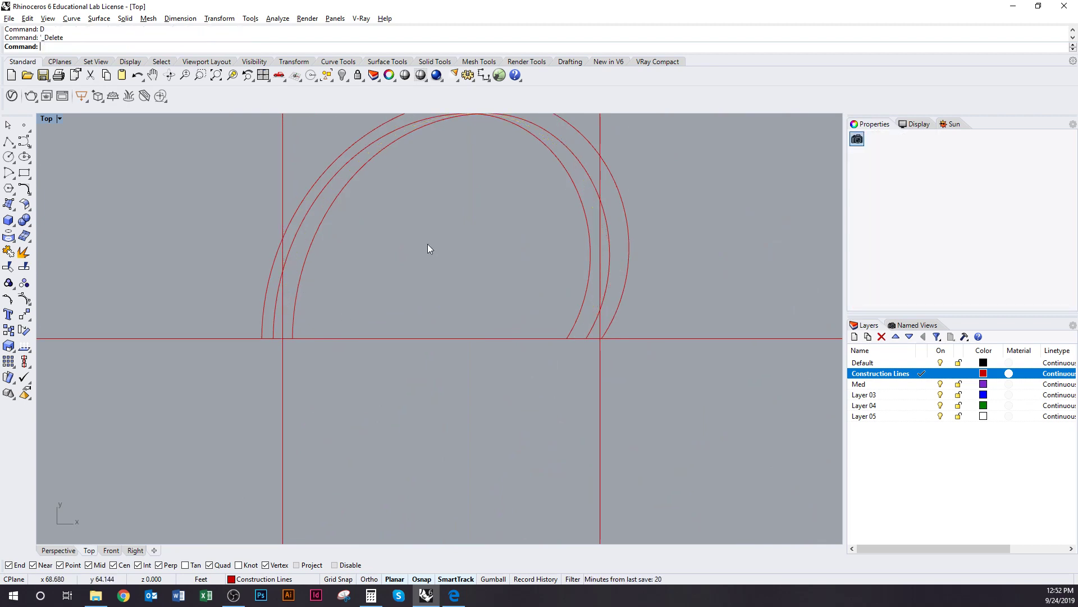
# Step: Draw a straight polyline joining the peaks of the two copied arch curves
pyautogui.keyDown('ctrl'); pyautogui.moveTo(427, 244); pyautogui.dragTo(436, 286, button='right'); pyautogui.keyUp('ctrl')
pyautogui.moveTo(436, 286); pyautogui.dragTo(412, 312, button='right')
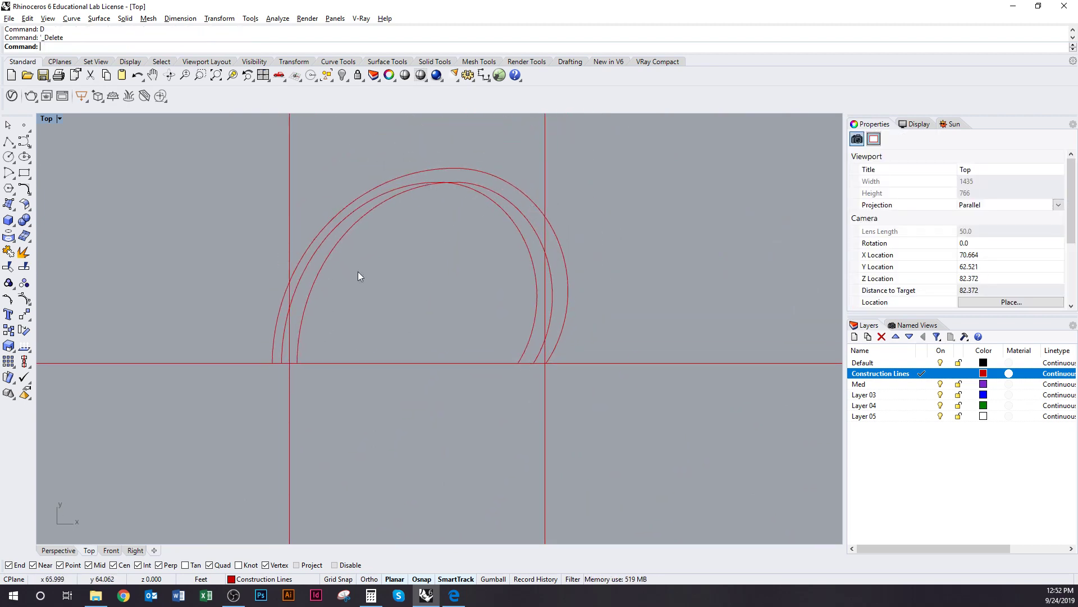
pyautogui.keyDown('ctrl'); pyautogui.moveTo(358, 271); pyautogui.dragTo(421, 369, button='right'); pyautogui.keyUp('ctrl')
pyautogui.moveTo(420, 368); pyautogui.dragTo(395, 370, button='right')
pyautogui.keyDown('ctrl'); pyautogui.moveTo(315, 307); pyautogui.dragTo(327, 269, button='right'); pyautogui.keyUp('ctrl')
pyautogui.moveTo(355, 260); pyautogui.dragTo(314, 325, button='right')
pyautogui.moveTo(442, 255)
pyautogui.mouseDown(button='right')
pyautogui.moveTo(384, 300)
pyautogui.moveTo(430, 201)
pyautogui.moveTo(439, 237)
pyautogui.mouseUp(button='right')
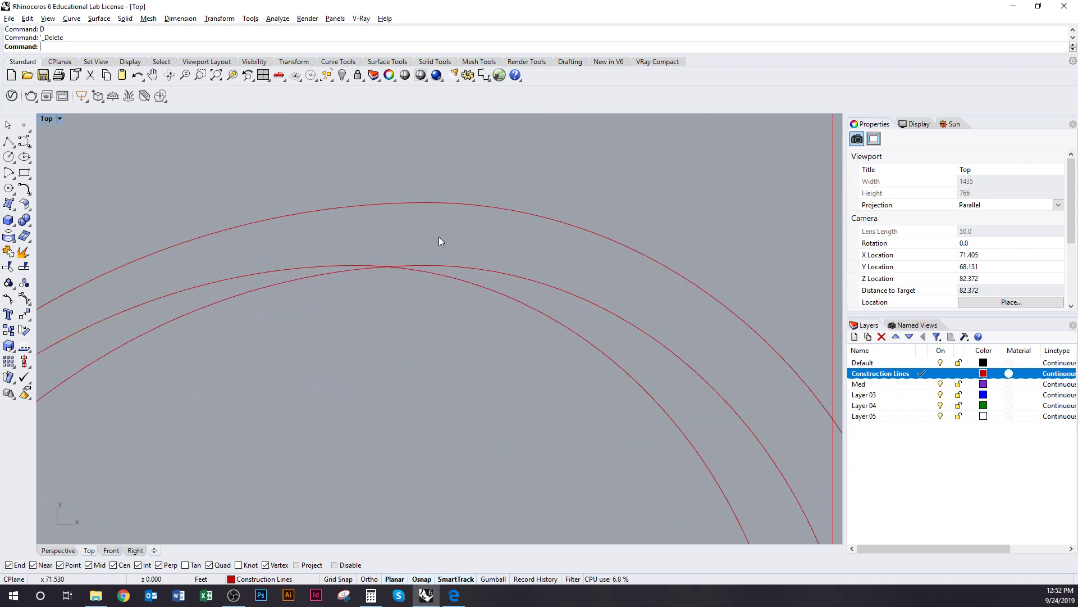
pyautogui.click(8, 141)
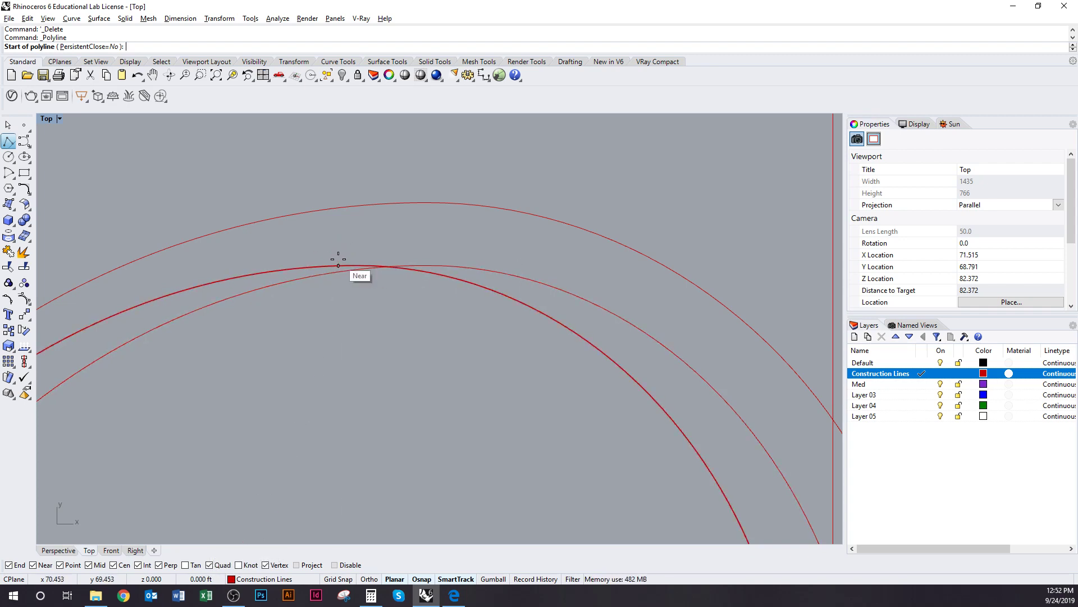
pyautogui.click(357, 265)
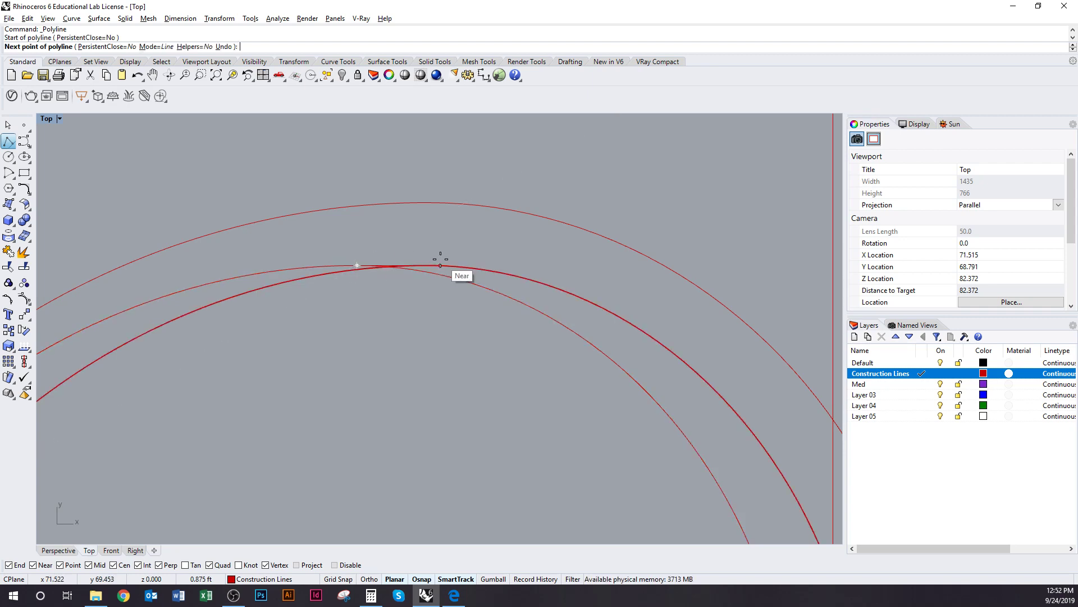
pyautogui.click(428, 265)
pyautogui.press('Return')
pyautogui.scroll(4, 404, 281)
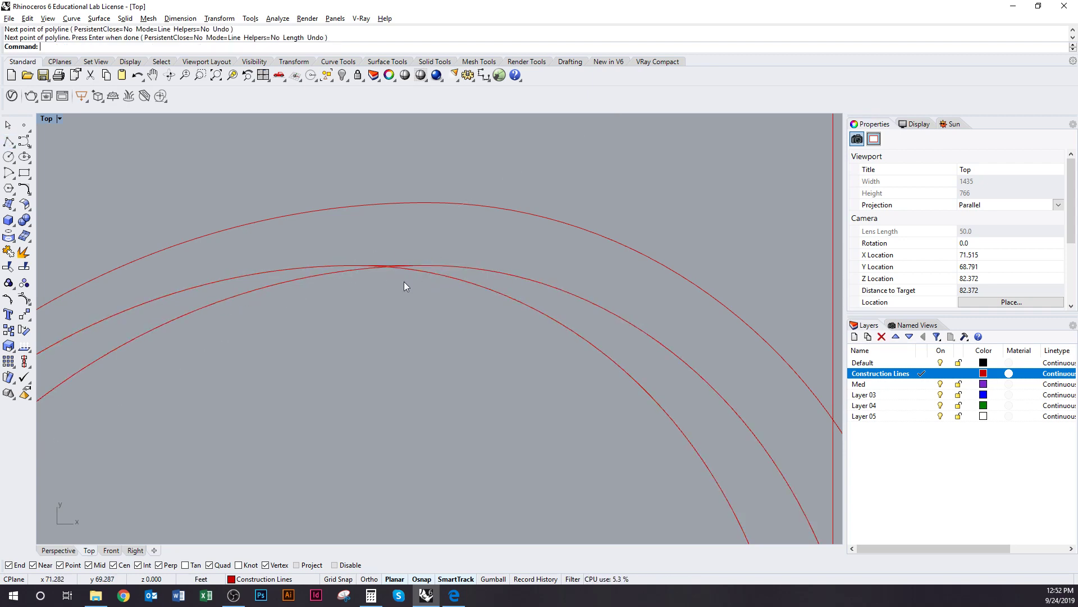
# Step: Trim the copied arch just below the connecting line, using the other copied arch and that line as cutting objects
pyautogui.click(433, 268)
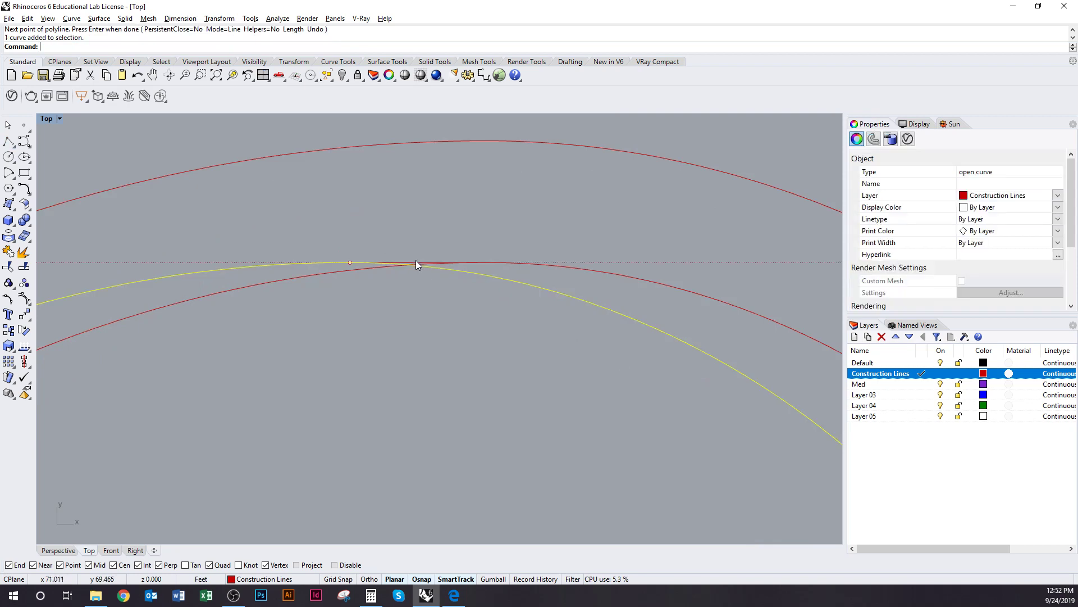
pyautogui.keyDown('shift'); pyautogui.click(414, 262); pyautogui.keyUp('shift')
pyautogui.scroll(3, 442, 278)
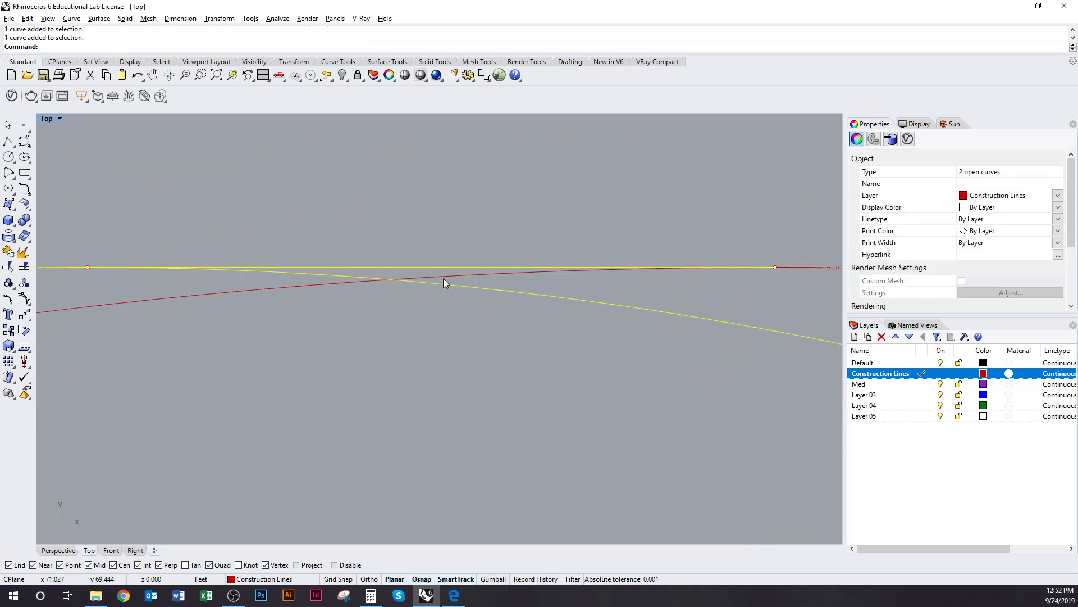
pyautogui.hotkey('ctrl', 't')
pyautogui.click(438, 275)
pyautogui.press('Return')
pyautogui.press('Escape')
# Step: Delete the two vertical projection lines of the second tread between the plan and the arches
pyautogui.scroll(-10, 462, 275)
pyautogui.moveTo(453, 377); pyautogui.dragTo(436, 264, button='right')
pyautogui.scroll(-10, 444, 340)
pyautogui.scroll(-6, 437, 340)
pyautogui.moveTo(558, 366); pyautogui.dragTo(343, 420)
pyautogui.write('d')
pyautogui.press('Return')
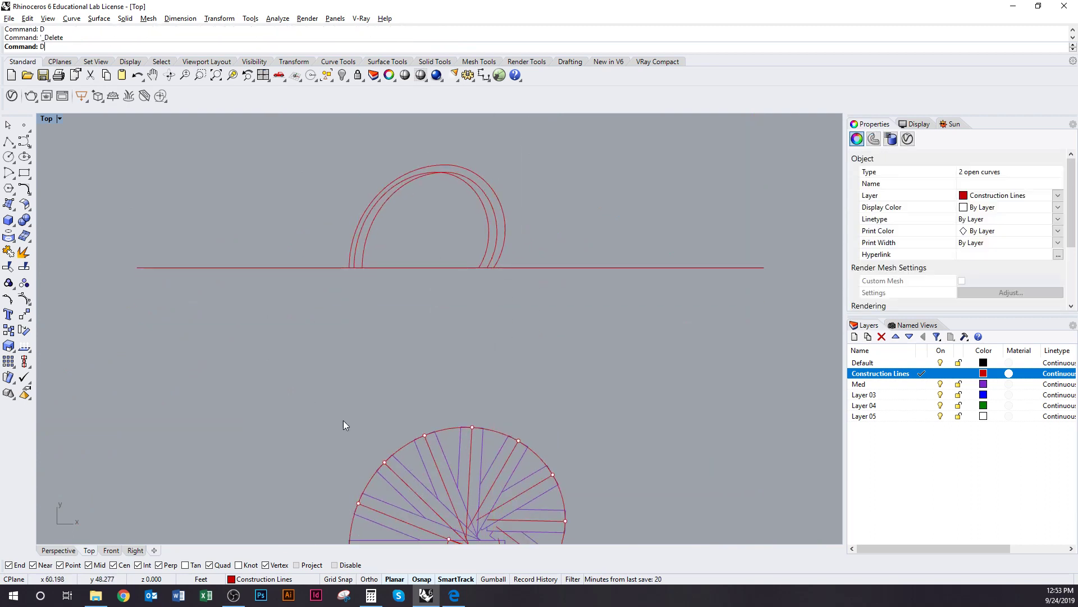
# Step: Draw vertical projection lines from both ends of the third tread's centreline up past the horizontal base line
pyautogui.moveTo(345, 426); pyautogui.dragTo(339, 369, button='right')
pyautogui.write('l')
pyautogui.press('Return')
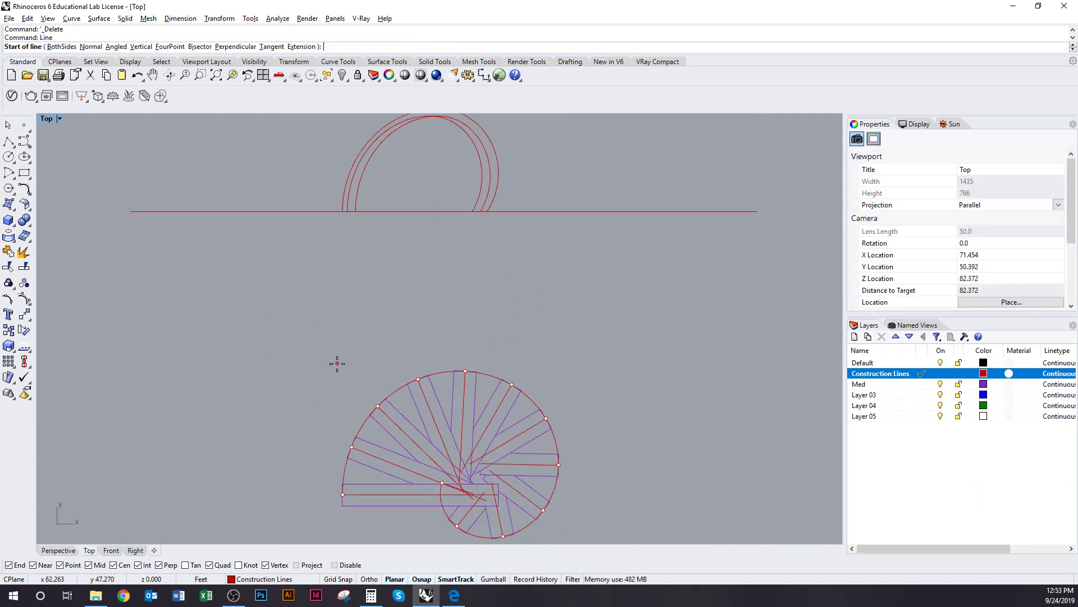
pyautogui.click(377, 405)
pyautogui.scroll(-5, 378, 387)
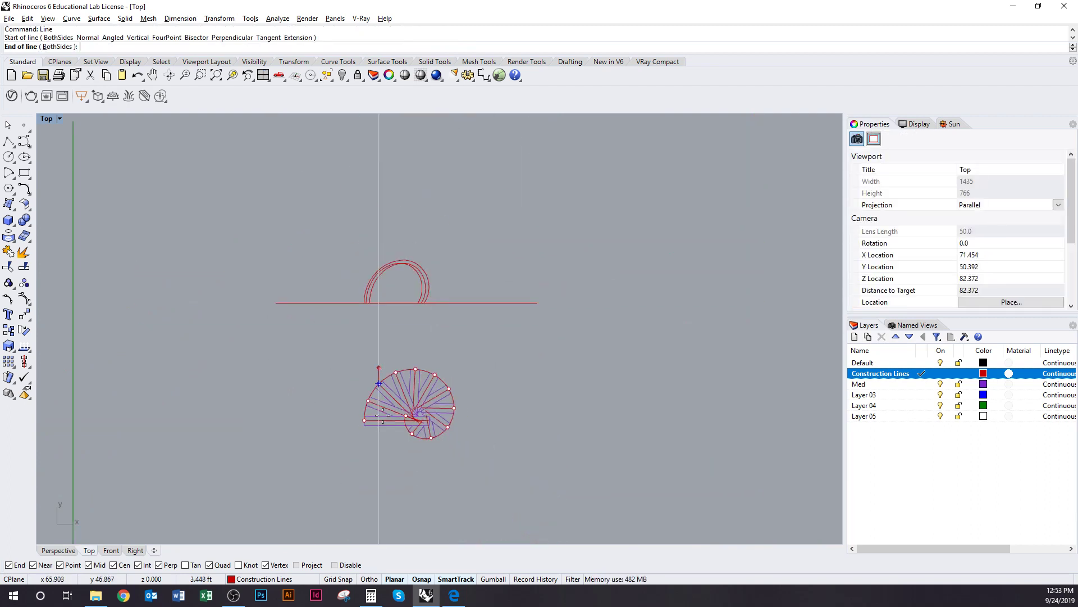
pyautogui.click(396, 208)
pyautogui.scroll(10, 429, 413)
pyautogui.press('Return')
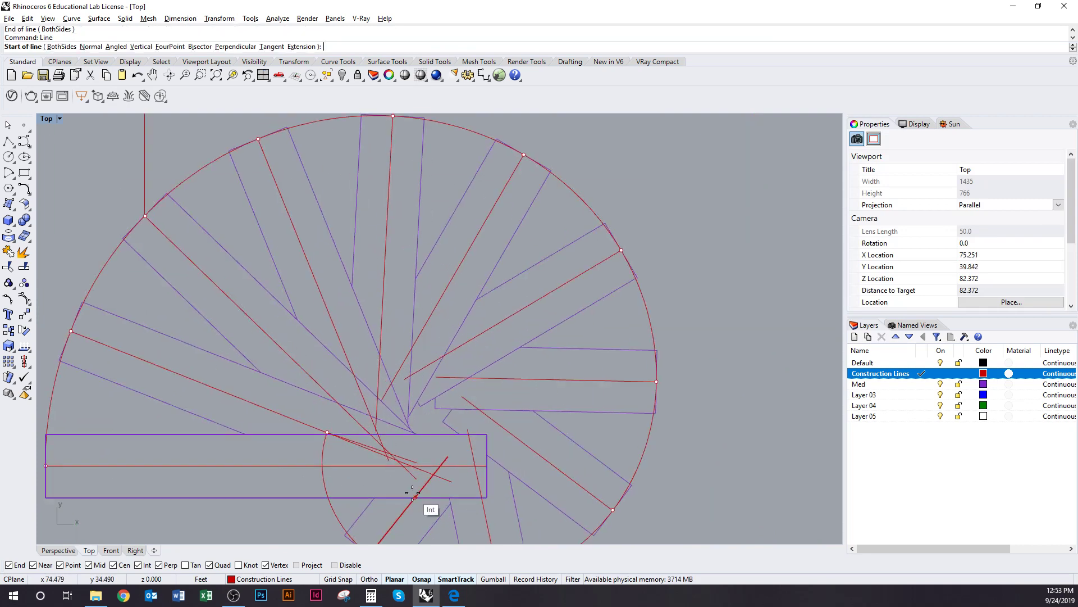
# Step: Draw a vertical construction line from the third rib centerline's inner end up past the arch baseline
pyautogui.click(414, 483)
pyautogui.scroll(-11, 425, 475)
pyautogui.keyDown('shift'); pyautogui.moveTo(482, 198); pyautogui.dragTo(477, 371, button='right'); pyautogui.keyUp('shift')
pyautogui.keyDown('shift'); pyautogui.click(445, 202); pyautogui.keyUp('shift')
pyautogui.press('Return')
pyautogui.scroll(10, 386, 273)
pyautogui.press('Escape')
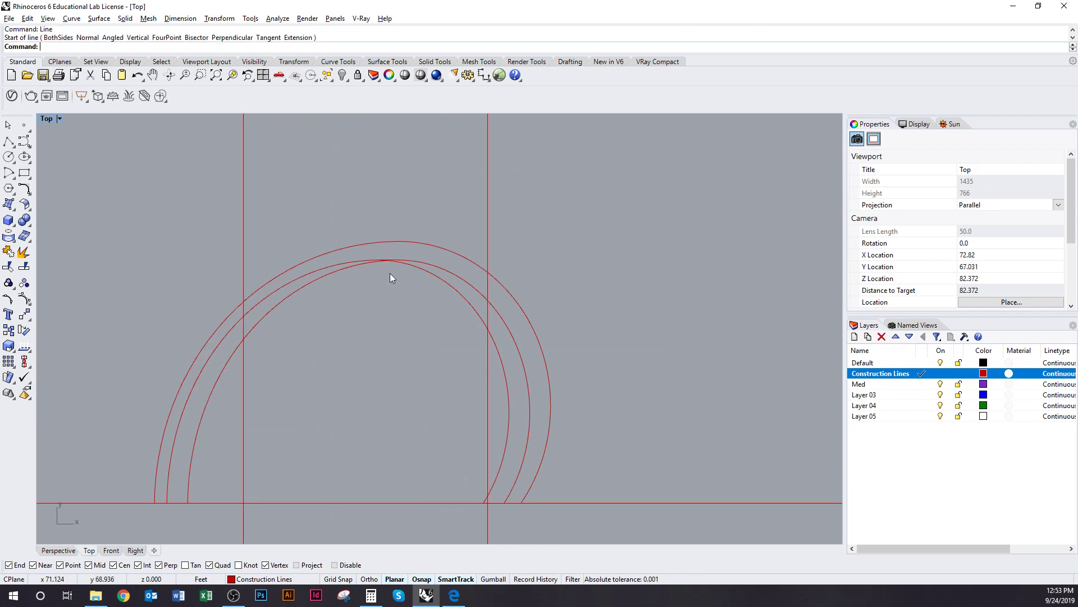
# Step: Copy the innermost arch along the baseline so its left foot sits on the left vertical construction line
pyautogui.click(343, 267)
pyautogui.moveTo(319, 306); pyautogui.dragTo(350, 265, button='right')
pyautogui.write('C')
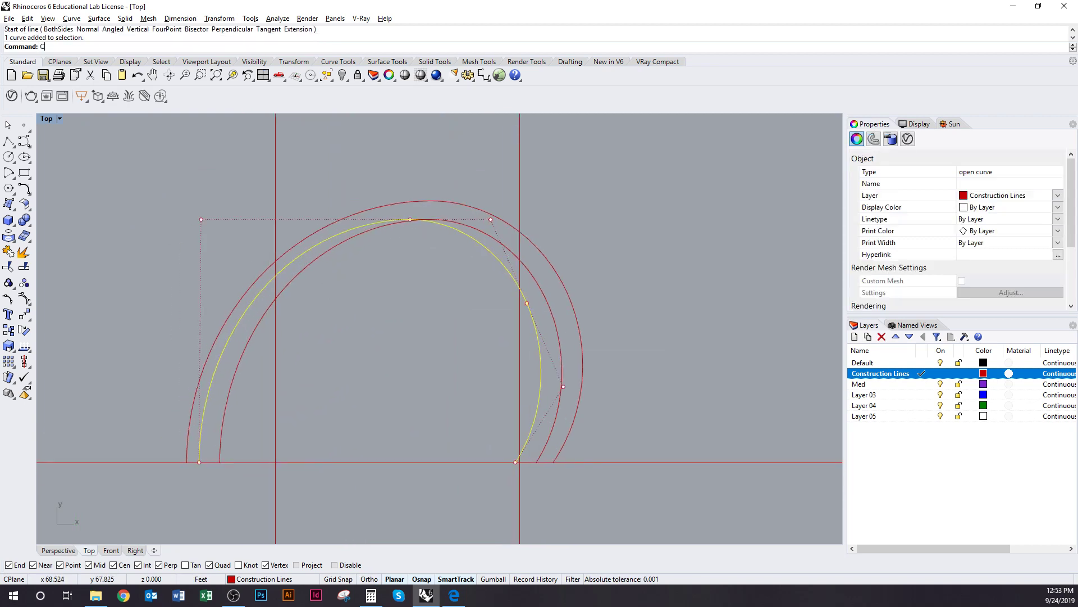
pyautogui.write('Poy')
pyautogui.press('Return')
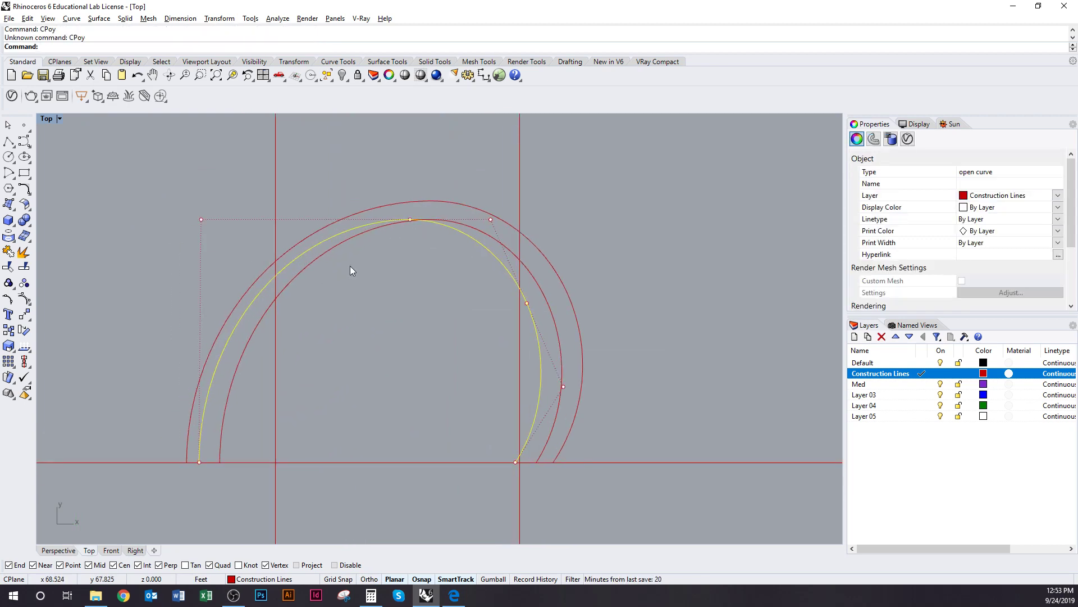
pyautogui.write('Copy')
pyautogui.press('Return')
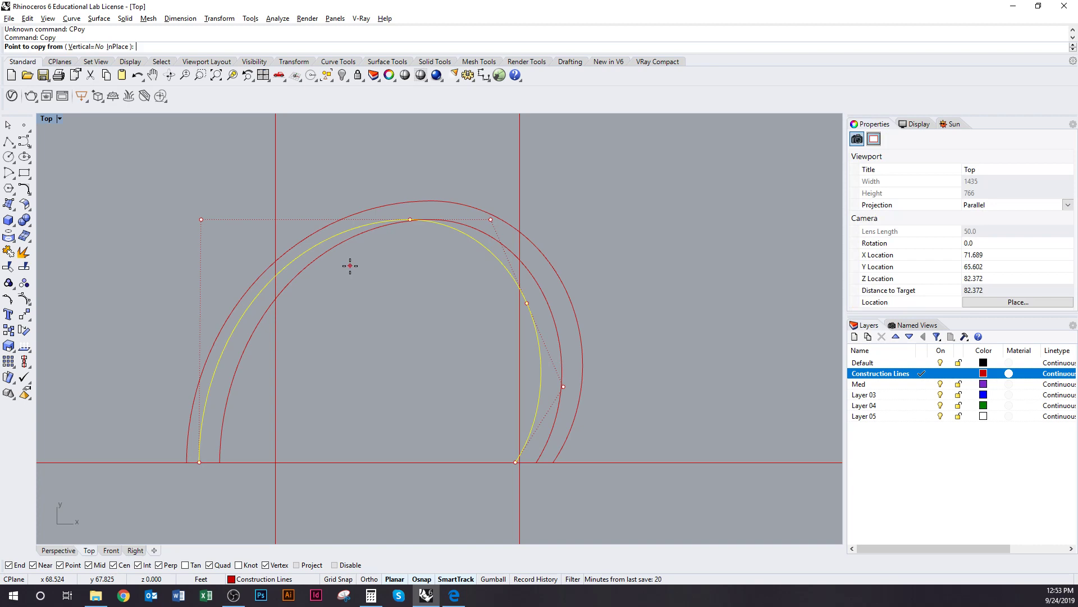
pyautogui.click(199, 462)
pyautogui.click(275, 462)
pyautogui.press('Return')
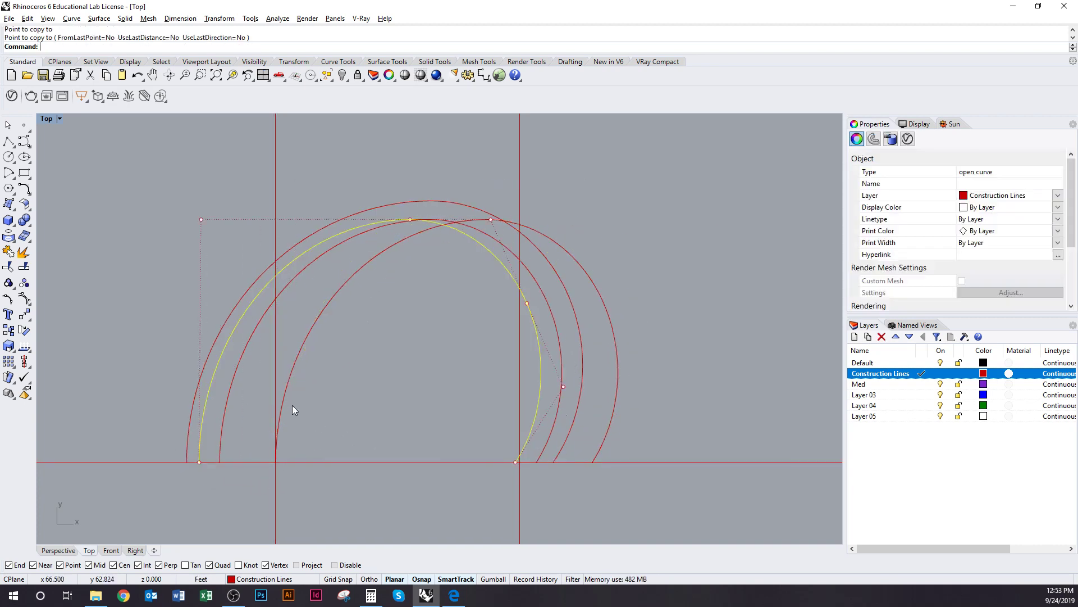
# Step: Scale the copied arch horizontally with Scale1D from its left foot so its widest point meets the right vertical construction line
pyautogui.click(288, 392)
pyautogui.write('Scale1D')
pyautogui.press('Return')
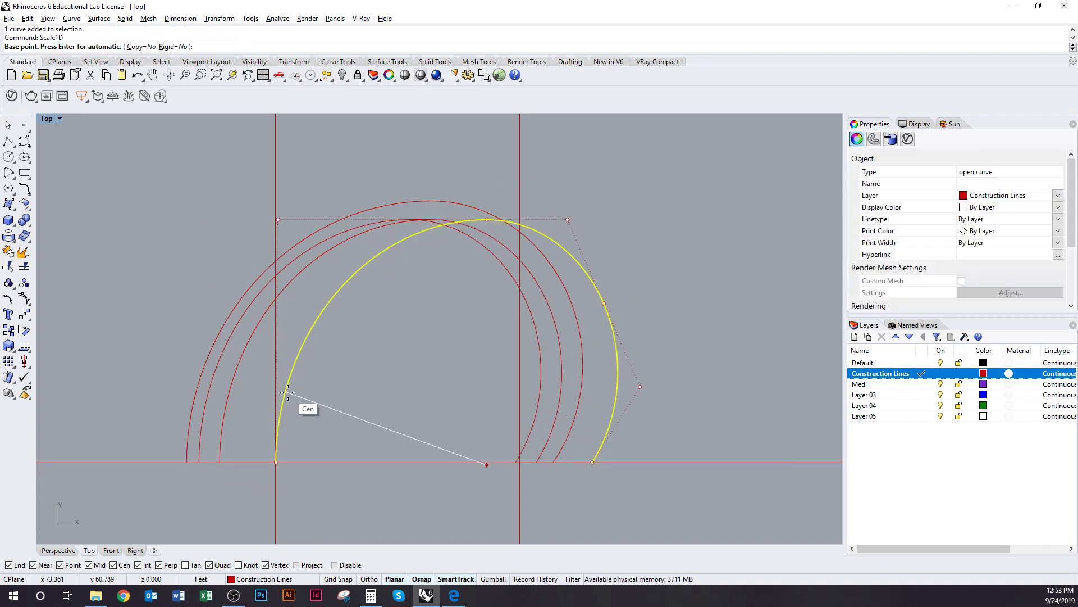
pyautogui.click(275, 461)
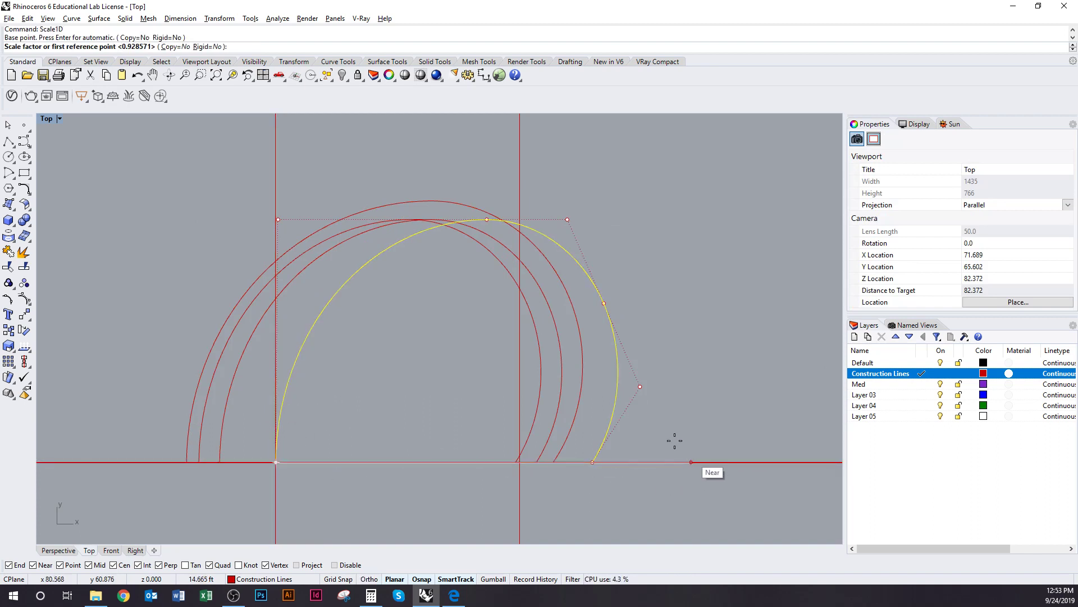
pyautogui.click(618, 371)
pyautogui.click(520, 370)
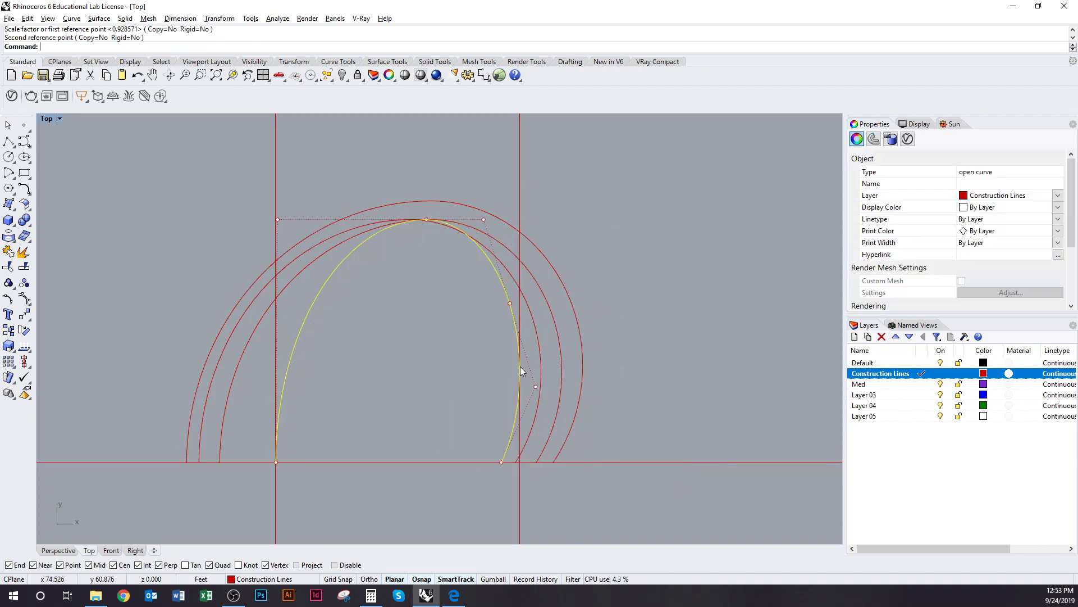
# Step: Measure the length of the third rib's centerline in the plan and check the calculator
pyautogui.scroll(-4, 519, 368)
pyautogui.moveTo(488, 405); pyautogui.dragTo(459, 217, button='right')
pyautogui.scroll(-4, 458, 210)
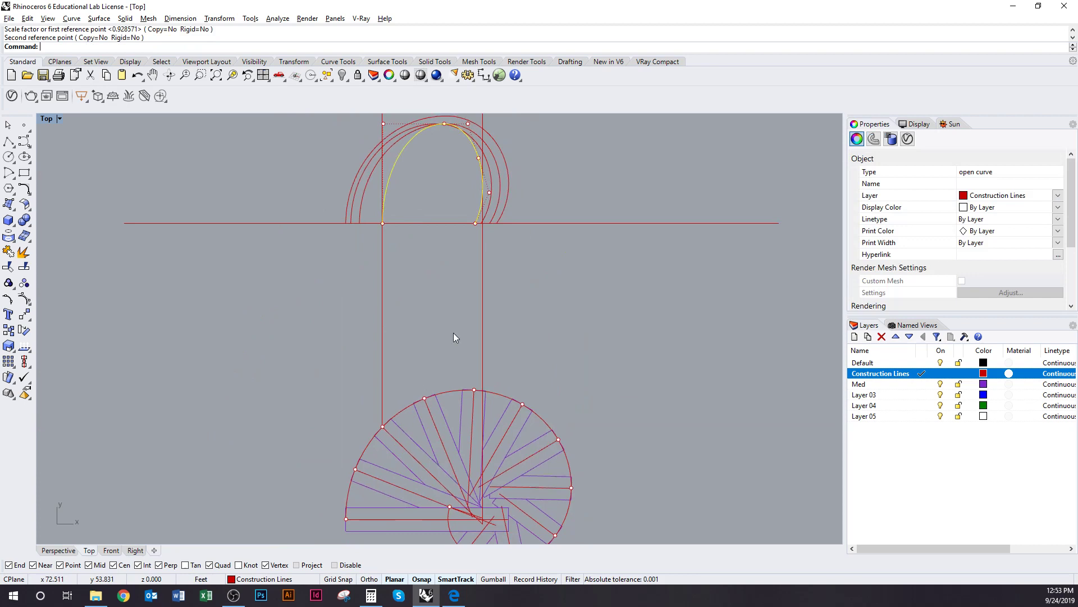
pyautogui.click(407, 458)
pyautogui.click(411, 450)
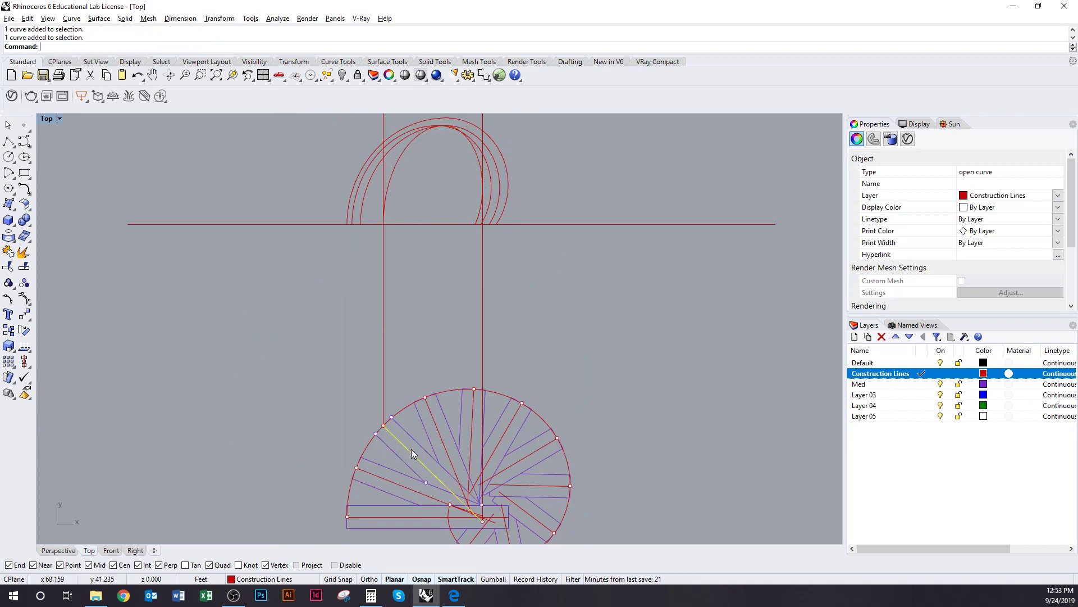
pyautogui.write('Length')
pyautogui.press('Return')
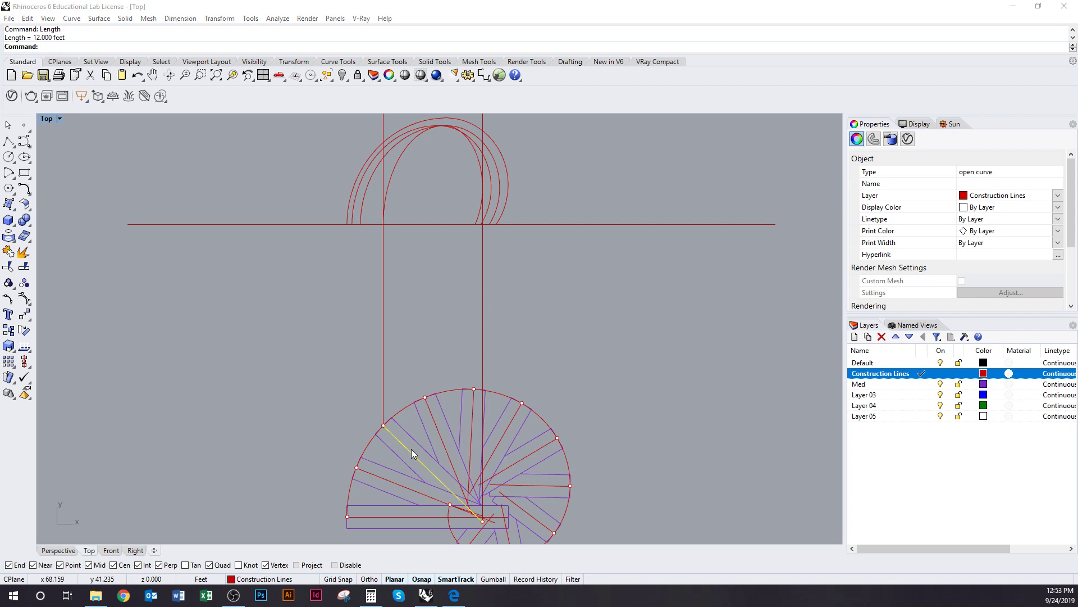
pyautogui.hotkey('alt', 'Tab')
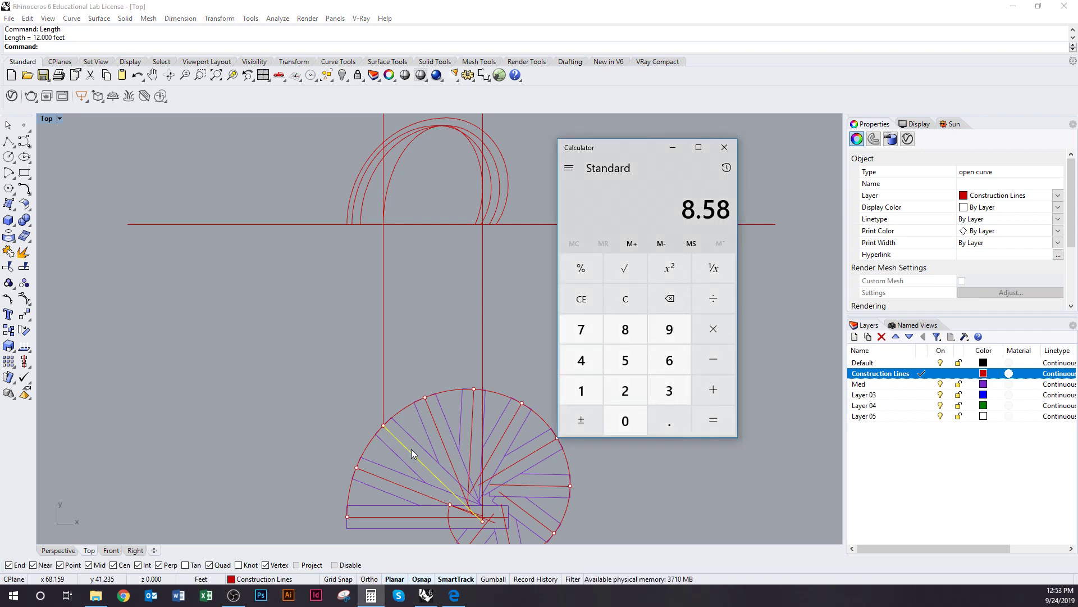
pyautogui.hotkey('alt', 'Tab')
# Step: Scale the new arch vertically with Scale1D from the baseline to a height of 8 feet
pyautogui.scroll(3, 378, 267)
pyautogui.click(346, 239)
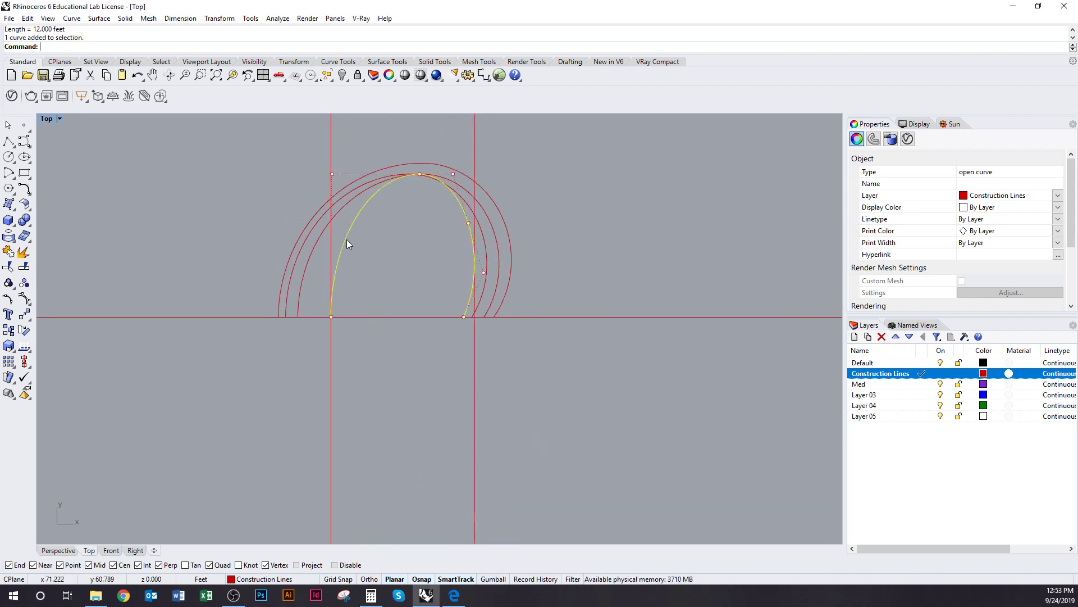
pyautogui.write('Scale1D')
pyautogui.press('Return')
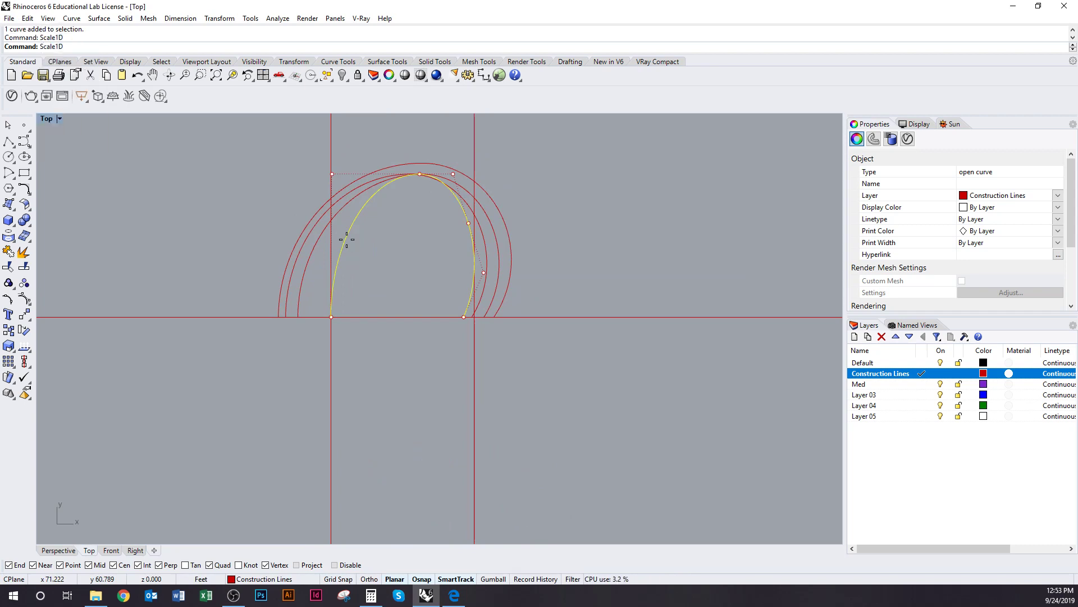
pyautogui.scroll(4, 420, 195)
pyautogui.moveTo(419, 163)
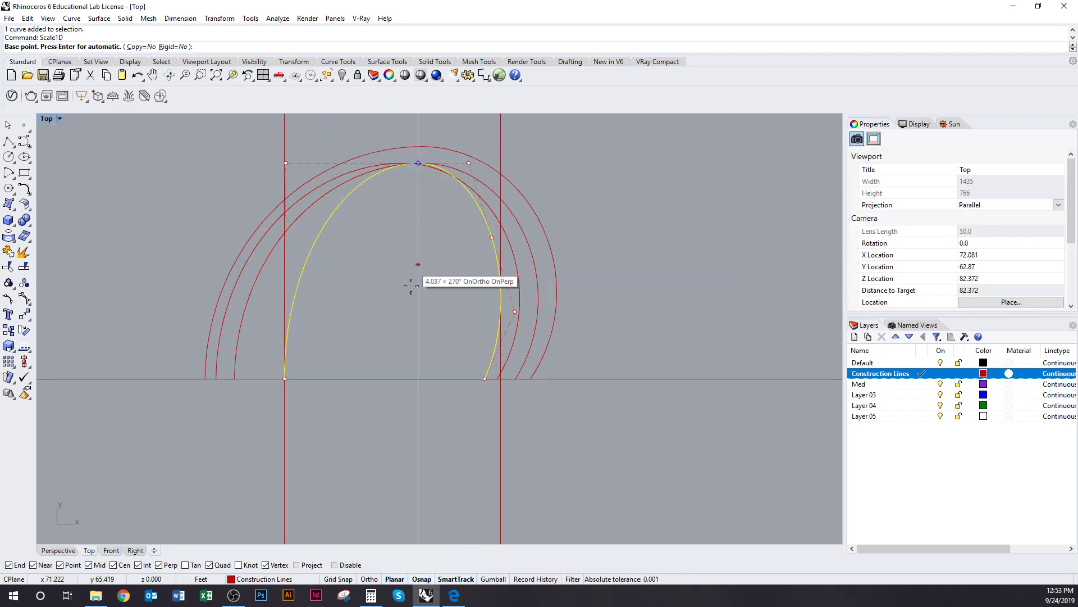
pyautogui.click(423, 377)
pyautogui.scroll(4, 438, 364)
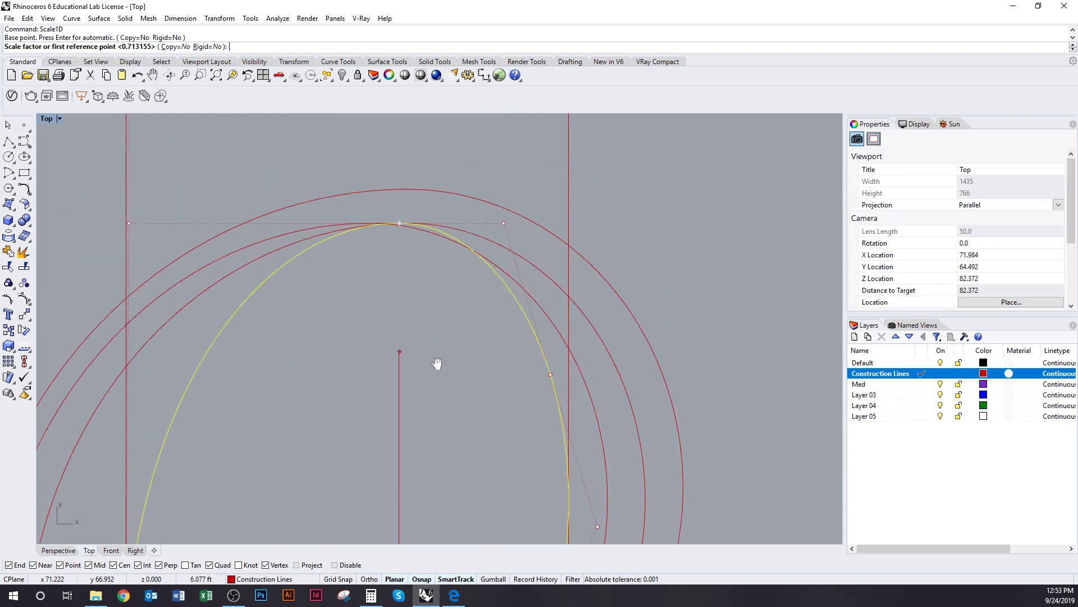
pyautogui.click(403, 229)
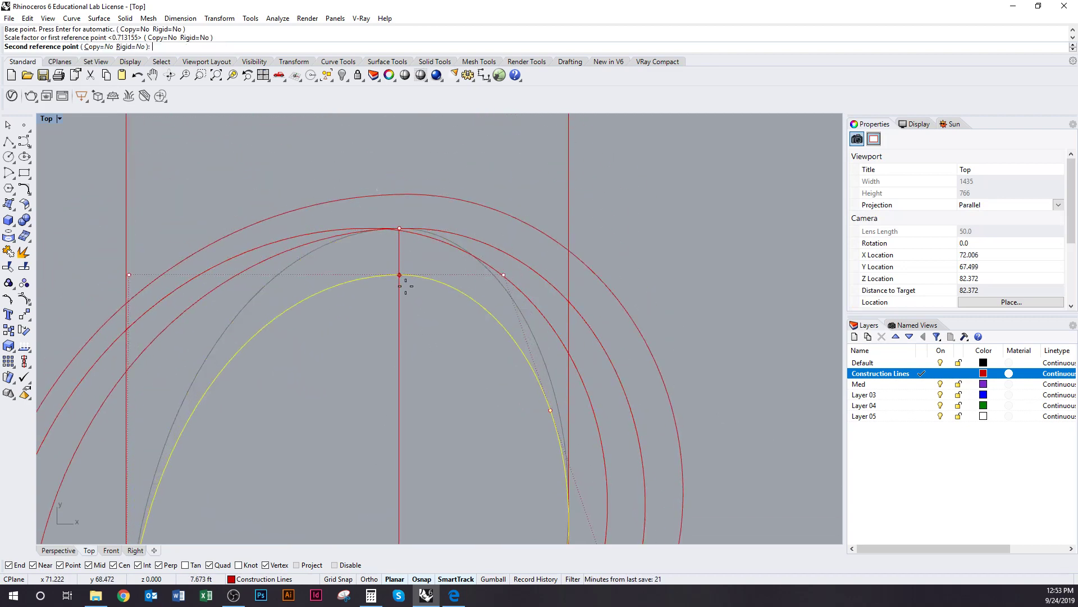
pyautogui.write('8')
pyautogui.press('Return')
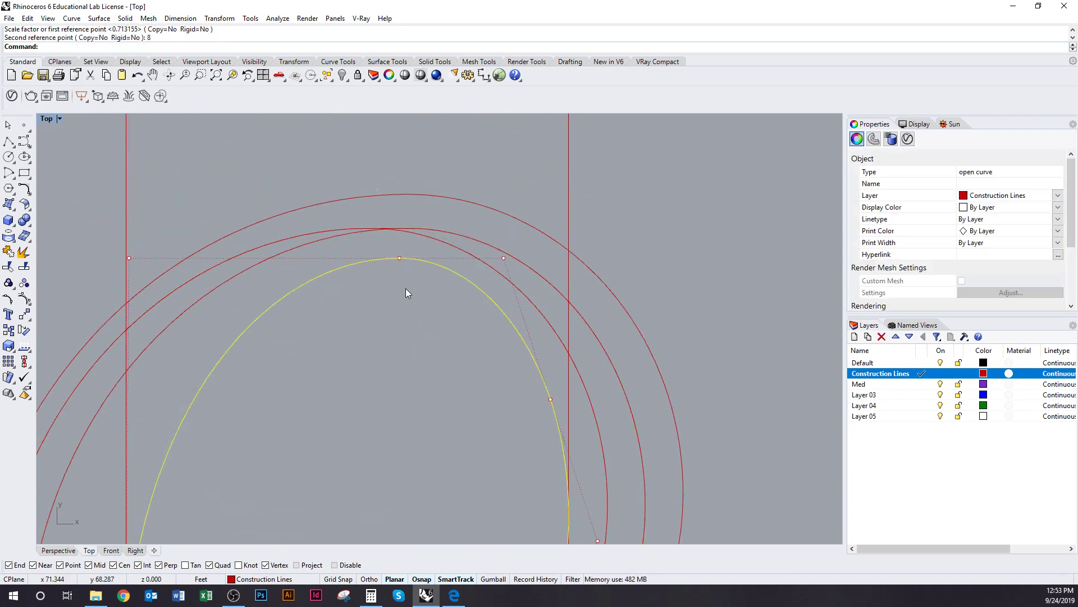
pyautogui.scroll(-5, 405, 288)
pyautogui.scroll(2, 416, 349)
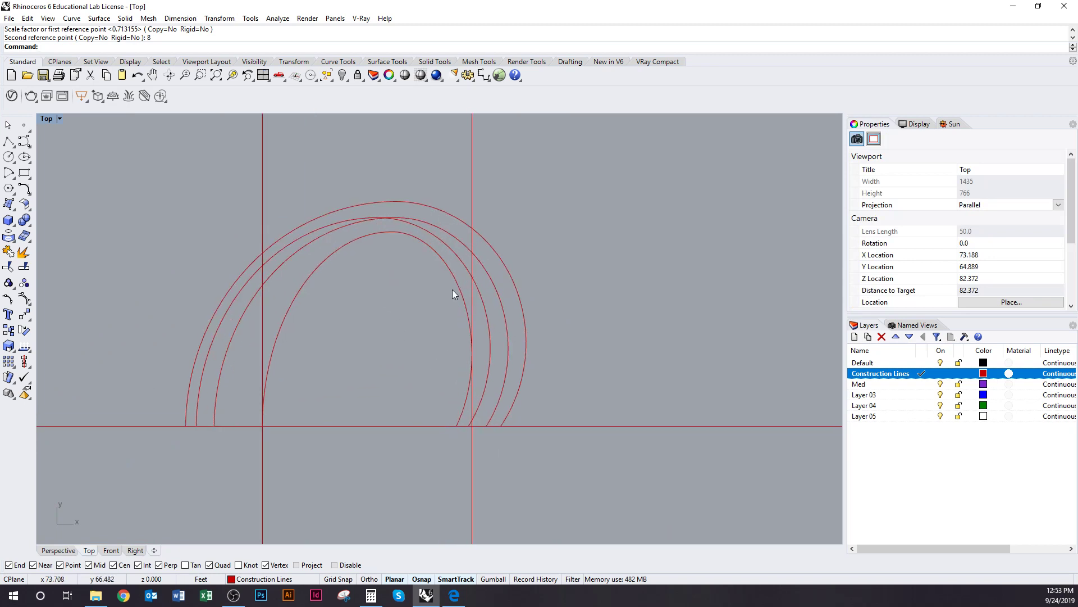
# Step: Copy the 8-foot arch from the rib's outer midpoint to both outer corners of the third rib
pyautogui.click(452, 290)
pyautogui.scroll(-5, 368, 362)
pyautogui.scroll(4, 372, 299)
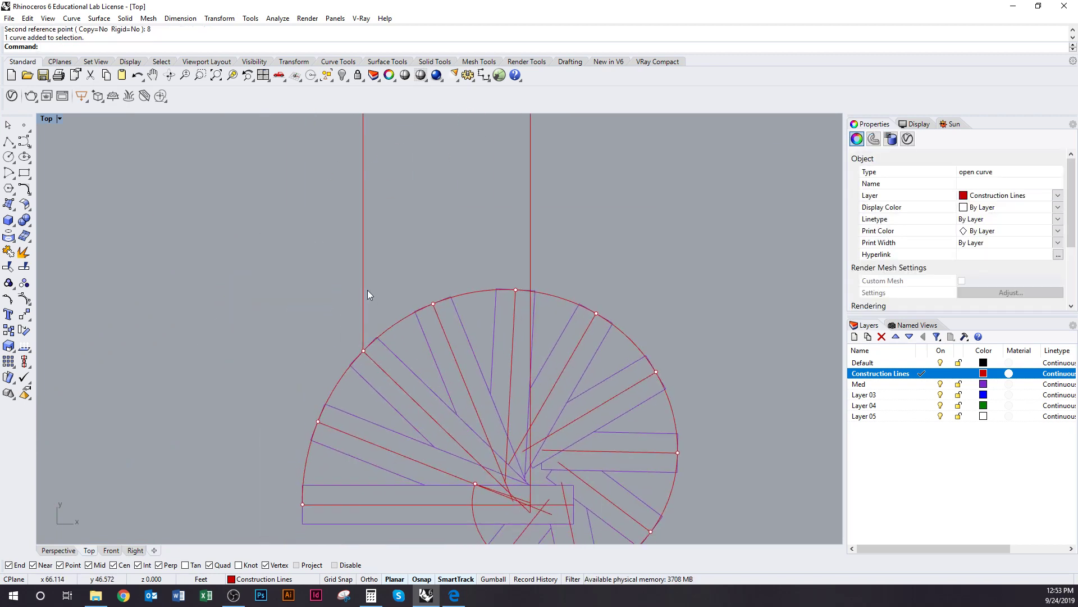
pyautogui.write('Copyu')
pyautogui.press('Return')
pyautogui.scroll(4, 349, 362)
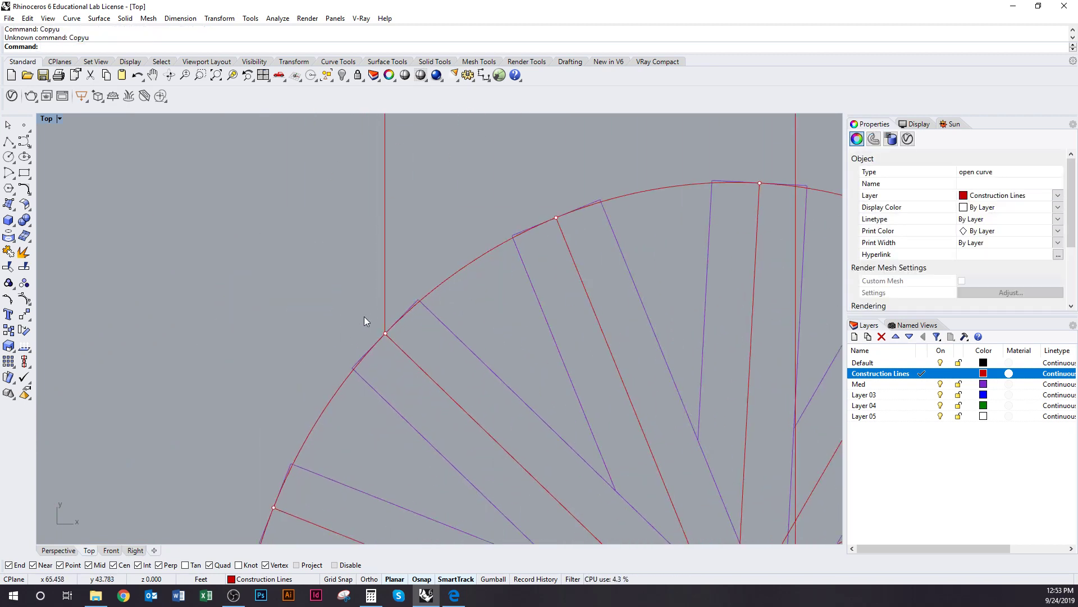
pyautogui.write('Copy')
pyautogui.press('Return')
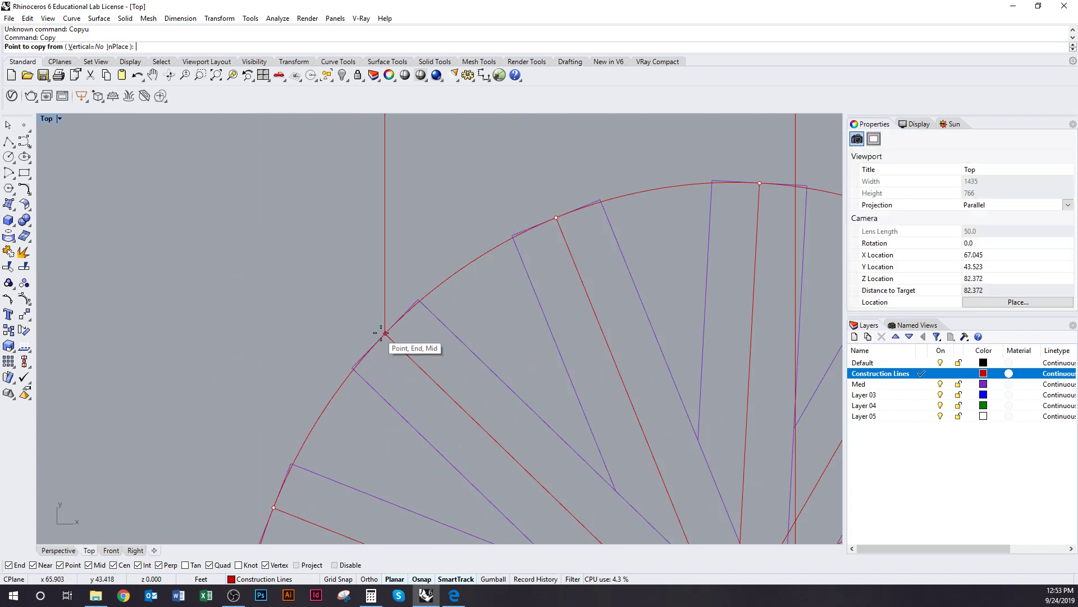
pyautogui.click(385, 333)
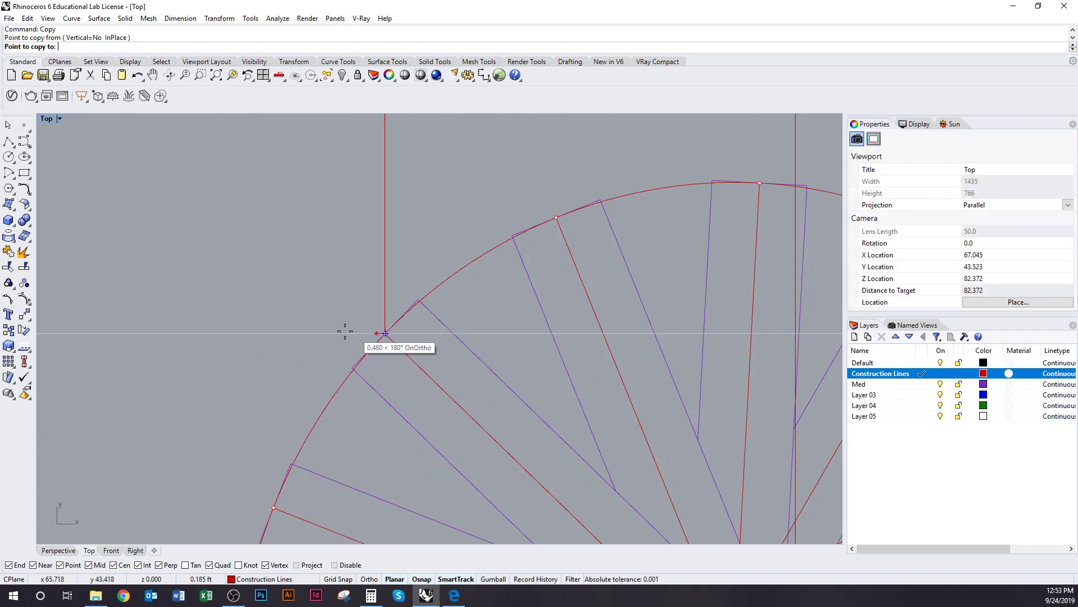
pyautogui.click(352, 368)
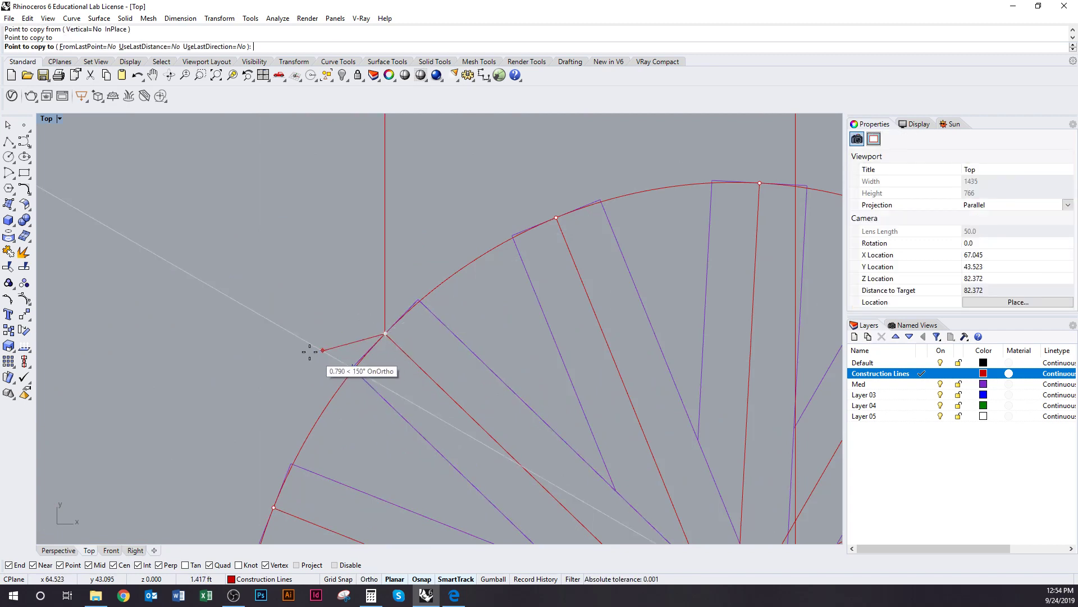
pyautogui.click(418, 300)
pyautogui.scroll(-14, 399, 313)
pyautogui.press('Return')
pyautogui.moveTo(442, 192); pyautogui.dragTo(410, 373, button='right')
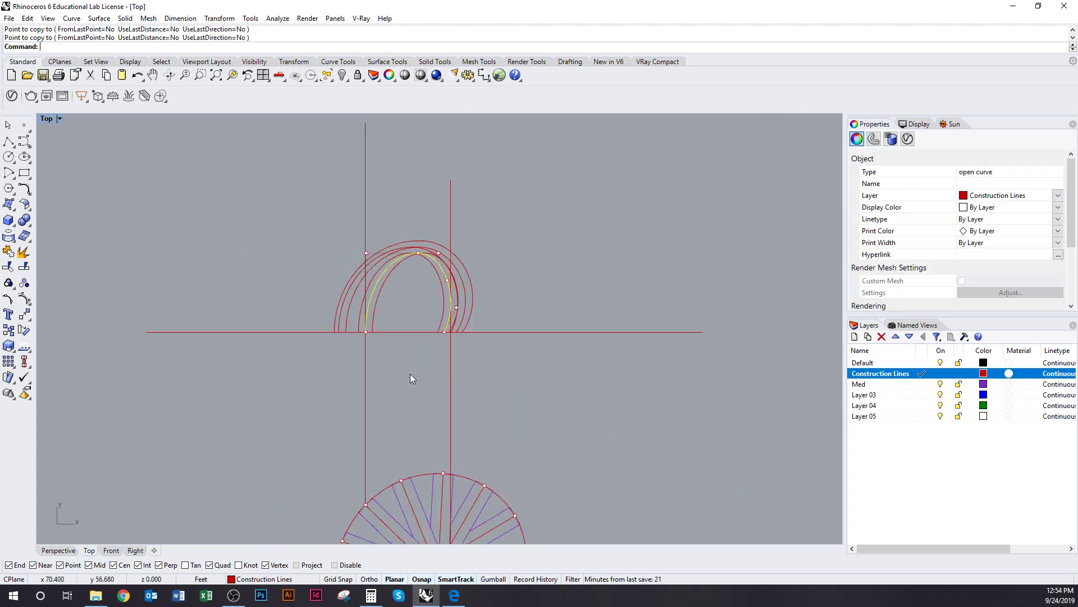
# Step: Delete the original middle arch, keeping the two offset copies on either side
pyautogui.scroll(11, 412, 253)
pyautogui.moveTo(434, 225); pyautogui.dragTo(411, 265, button='right')
pyautogui.press('Escape')
pyautogui.scroll(3, 422, 274)
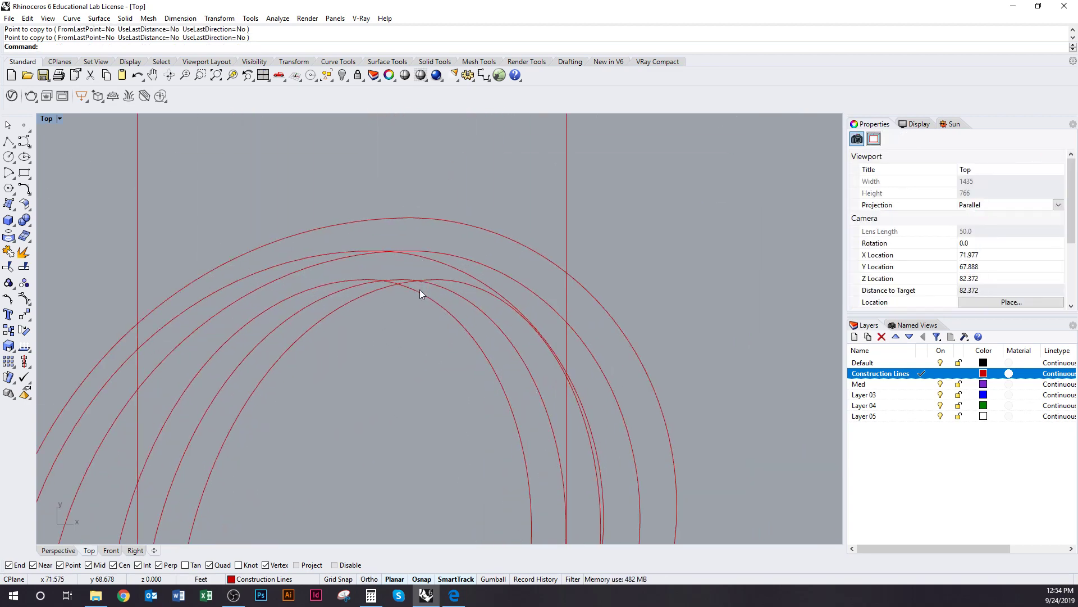
pyautogui.scroll(-4, 420, 289)
pyautogui.scroll(2, 423, 303)
pyautogui.click(431, 259)
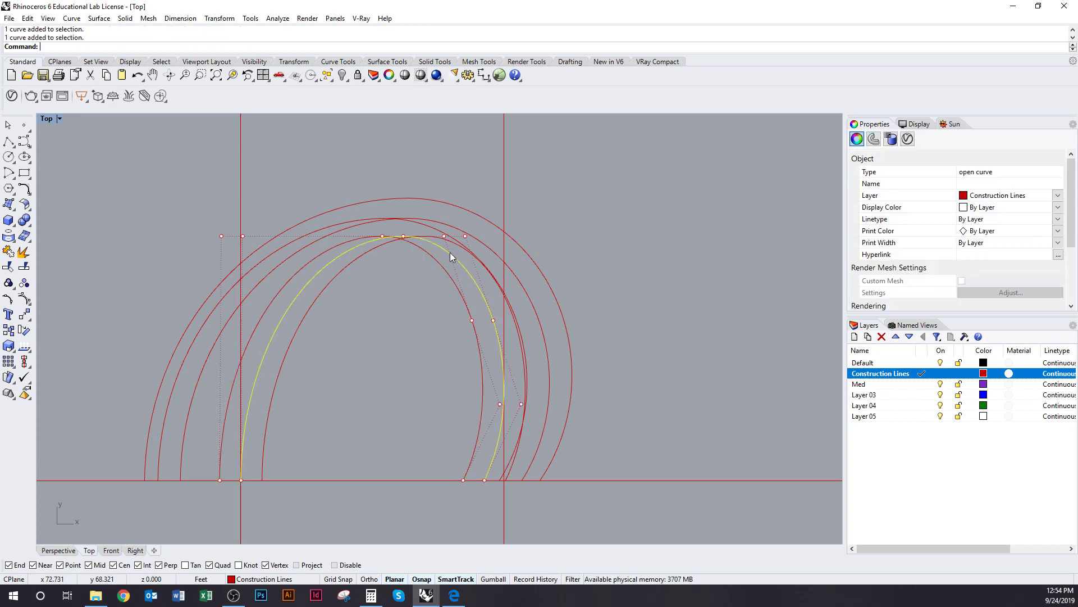
pyautogui.press('Delete')
# Step: Draw a straight line joining the peaks of the two offset arches
pyautogui.scroll(3, 410, 223)
pyautogui.write('line')
pyautogui.press('Return')
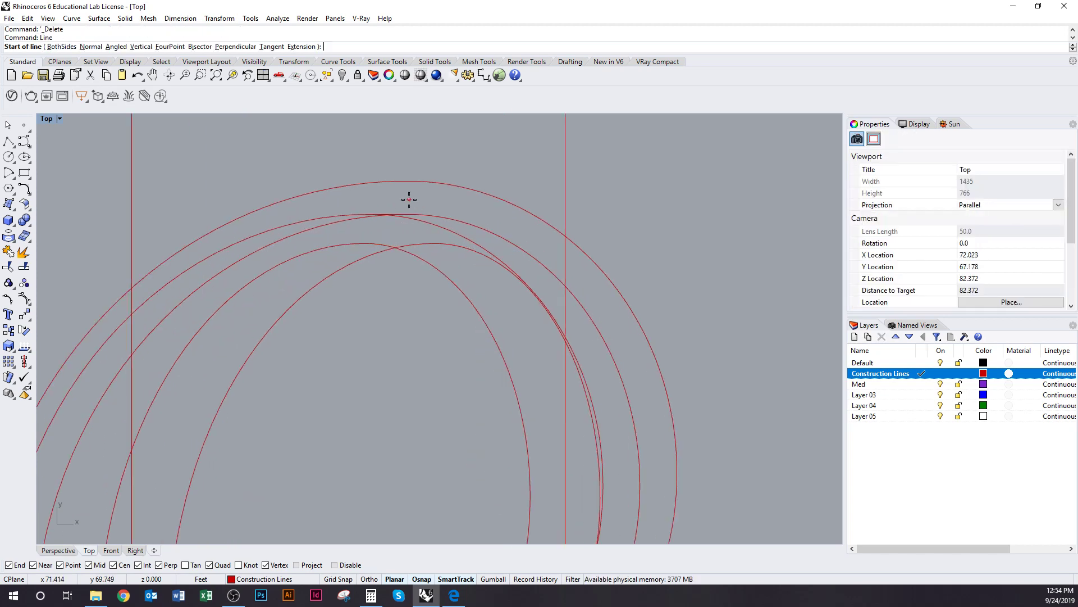
pyautogui.scroll(3, 410, 200)
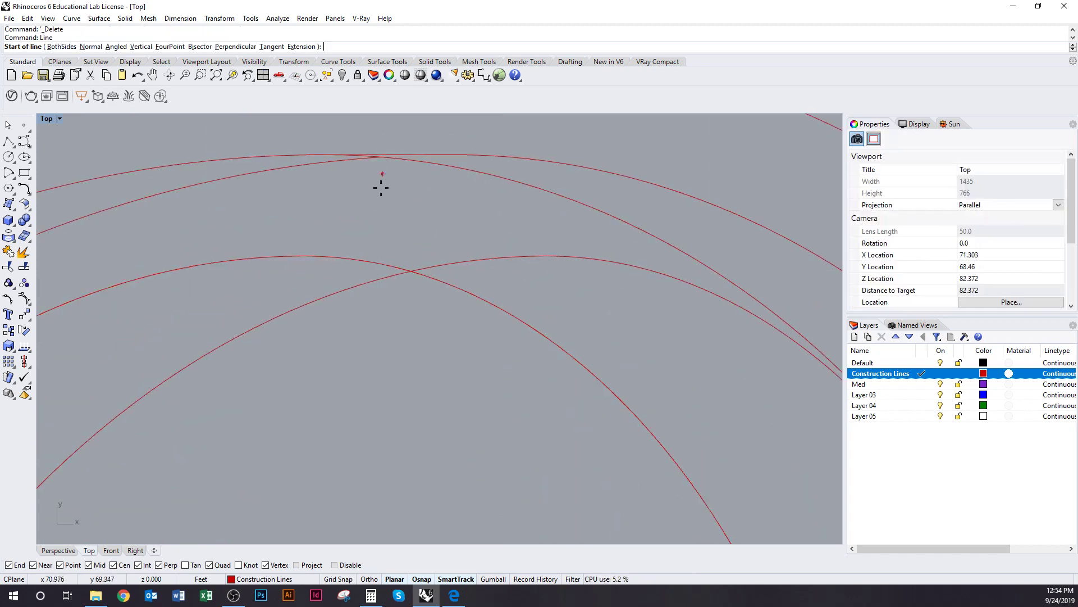
pyautogui.click(306, 256)
pyautogui.click(555, 261)
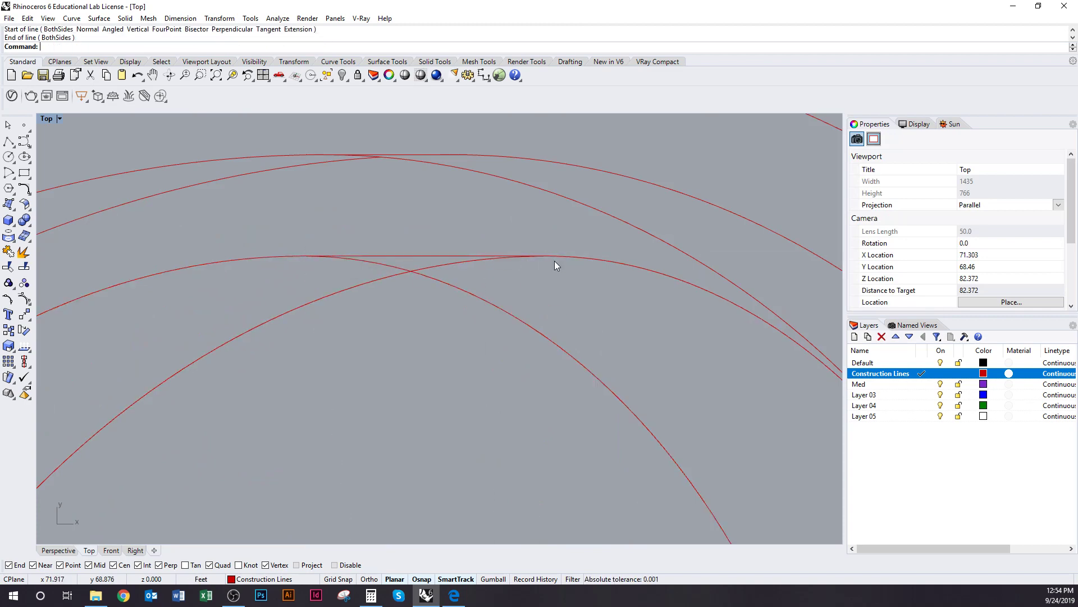
# Step: Trim the overlapping arch segments beneath the line joining the two peaks
pyautogui.click(471, 256)
pyautogui.keyDown('shift'); pyautogui.click(443, 279); pyautogui.keyUp('shift')
pyautogui.write('trim')
pyautogui.press('Return')
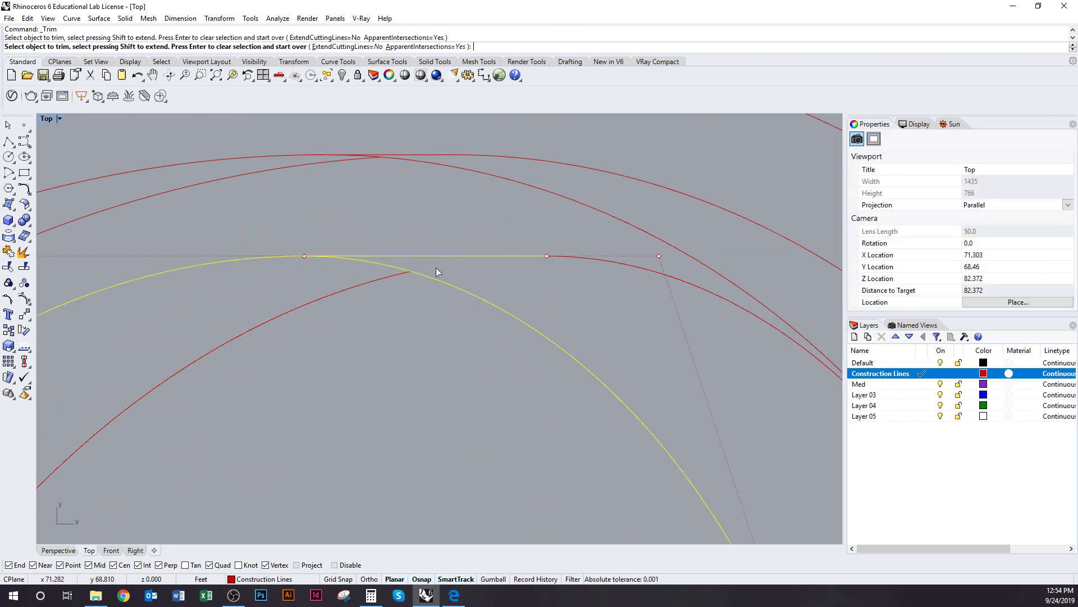
pyautogui.click(436, 267)
pyautogui.scroll(-5, 480, 304)
pyautogui.scroll(-10, 427, 264)
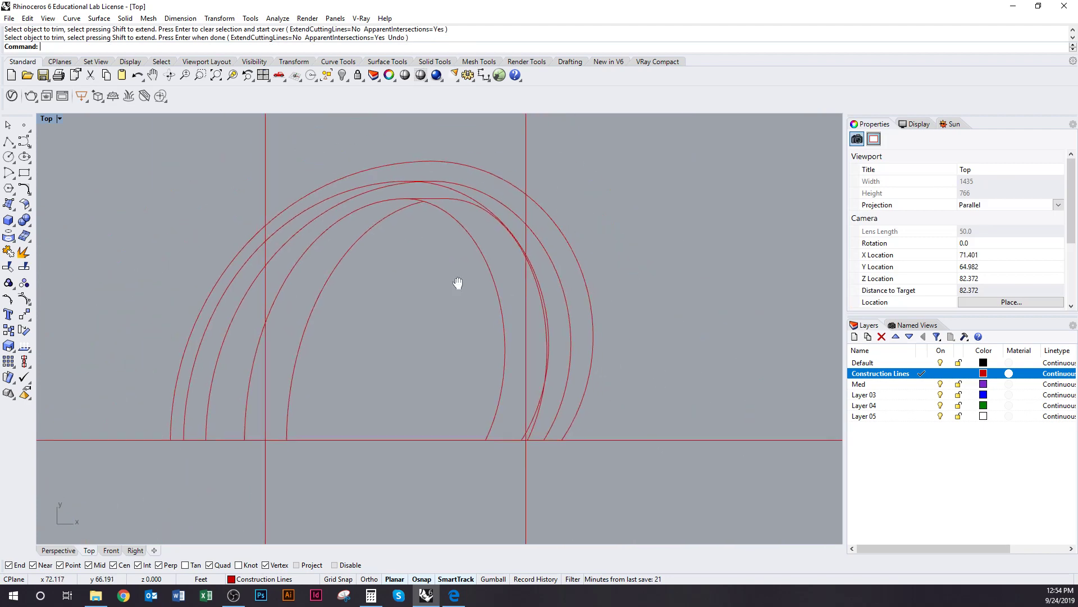
# Step: Delete the two vertical construction lines between the arches and the spiral plan
pyautogui.moveTo(455, 318); pyautogui.dragTo(479, 223, button='right')
pyautogui.moveTo(572, 312); pyautogui.dragTo(378, 331)
pyautogui.write('d')
pyautogui.press('space')
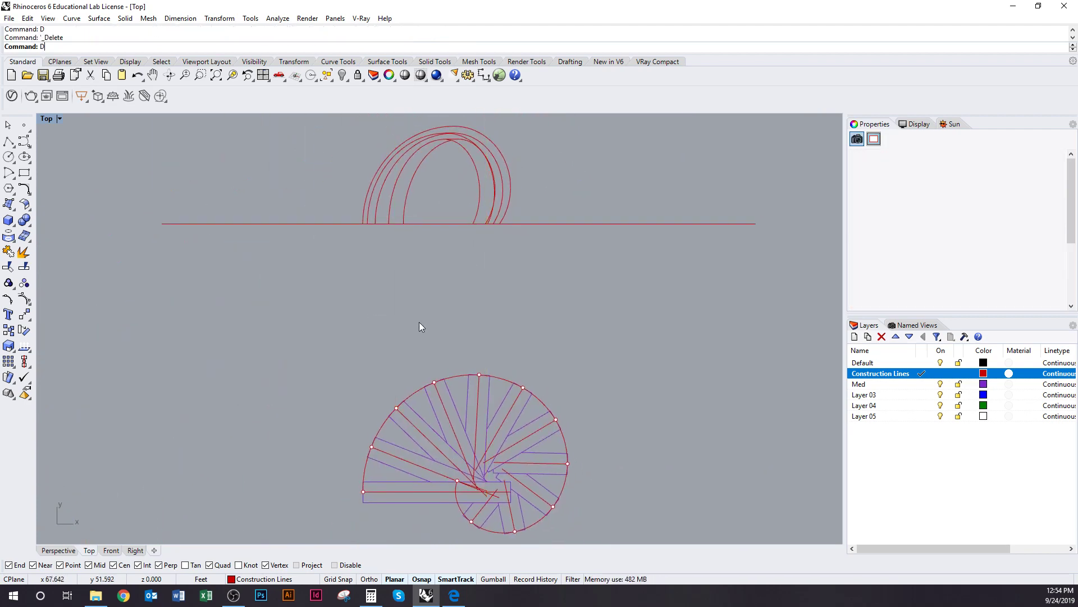
pyautogui.moveTo(419, 322); pyautogui.dragTo(413, 300, button='right')
pyautogui.write('line')
pyautogui.press('Return')
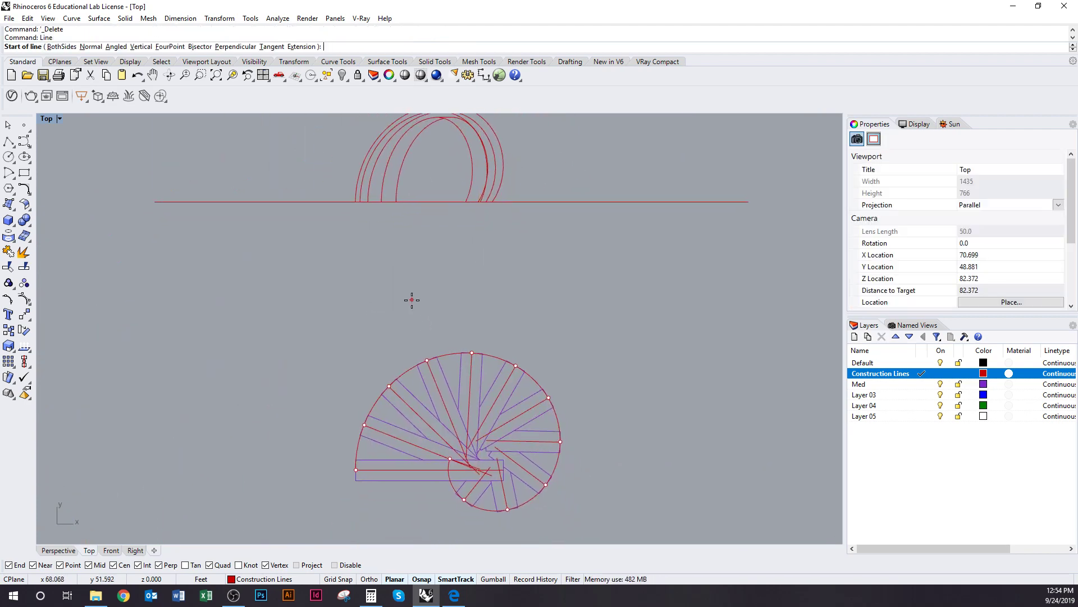
pyautogui.scroll(3, 410, 305)
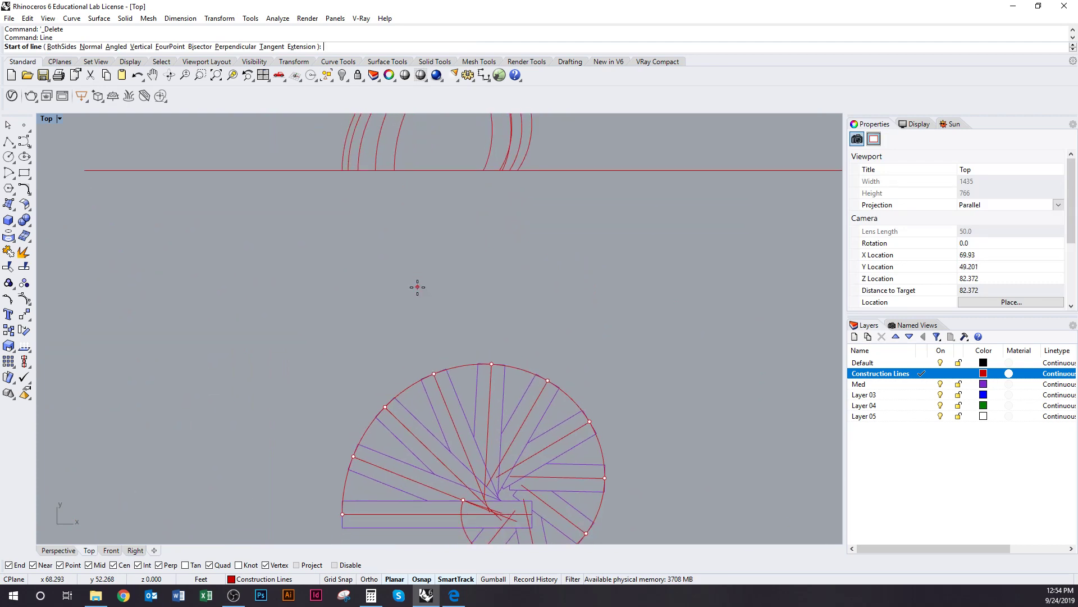
pyautogui.hotkey('ctrl', 'z')
pyautogui.hotkey('ctrl', 'z')
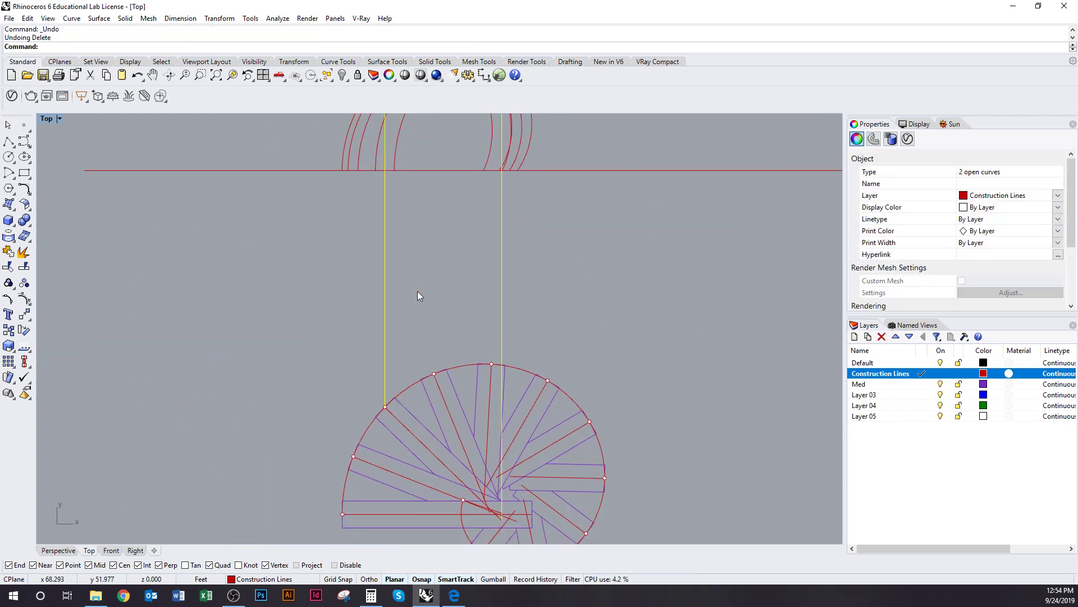
pyautogui.hotkey('ctrl', 'y')
# Step: Draw a vertical construction line from the outer end of the next rib's centerline in the spiral plan up past the arches
pyautogui.press('Return')
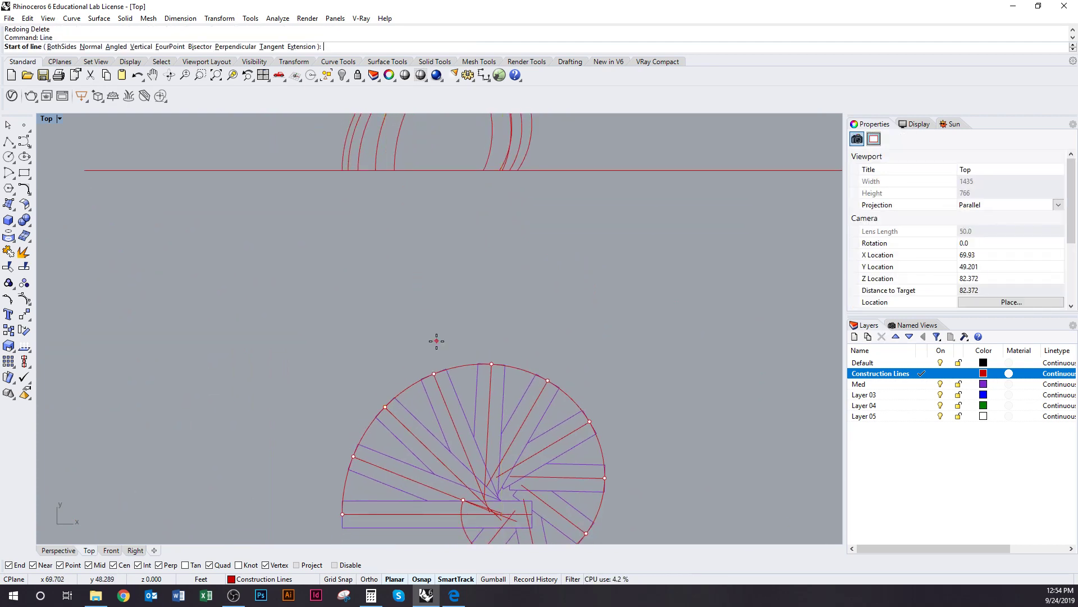
pyautogui.click(433, 373)
pyautogui.scroll(-3, 451, 330)
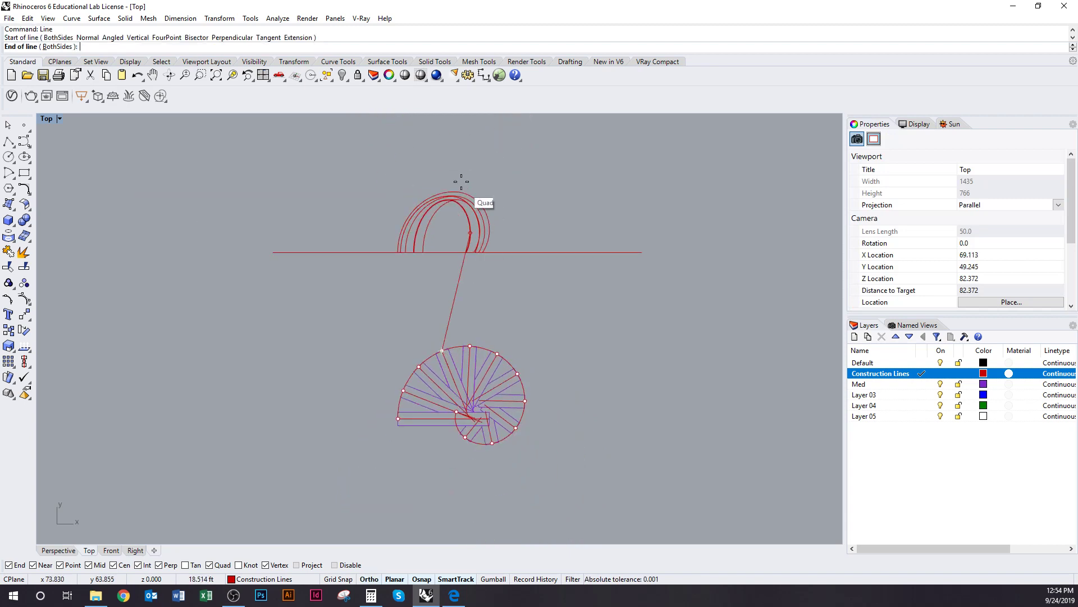
pyautogui.click(444, 153)
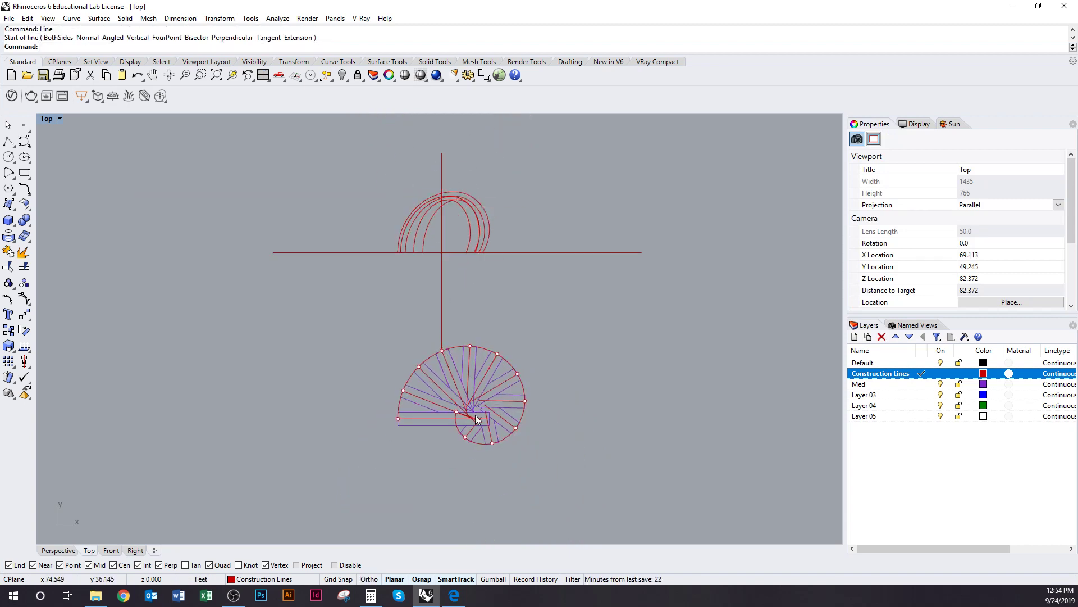
# Step: Draw a second vertical construction line from the inner end of the same rib's centerline up past the arches
pyautogui.scroll(5, 475, 414)
pyautogui.scroll(2, 467, 413)
pyautogui.click(417, 335)
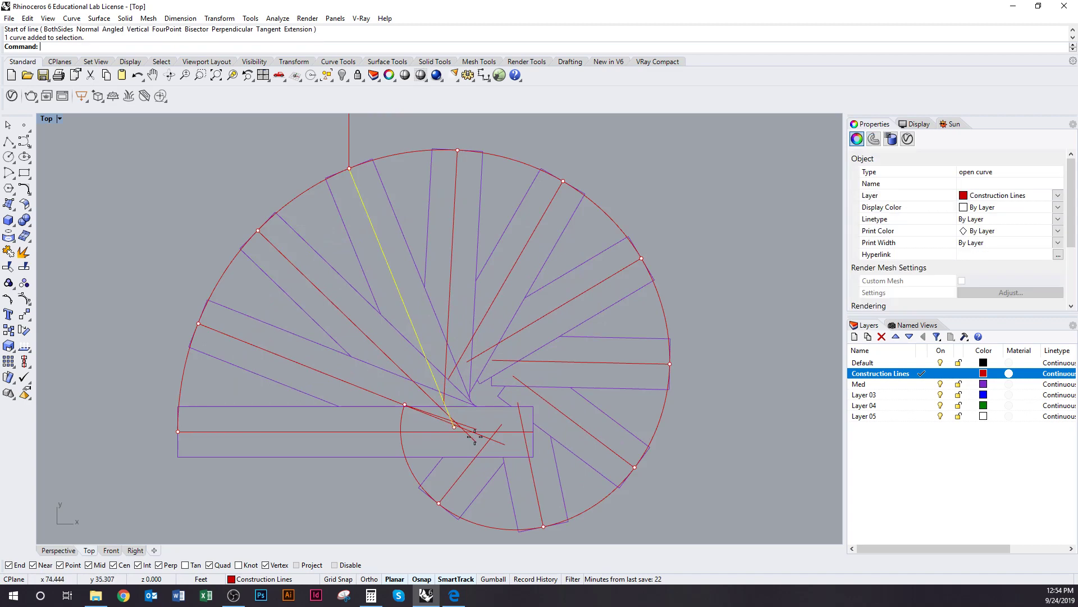
pyautogui.press('Return')
pyautogui.scroll(8, 459, 434)
pyautogui.click(450, 415)
pyautogui.scroll(-6, 441, 443)
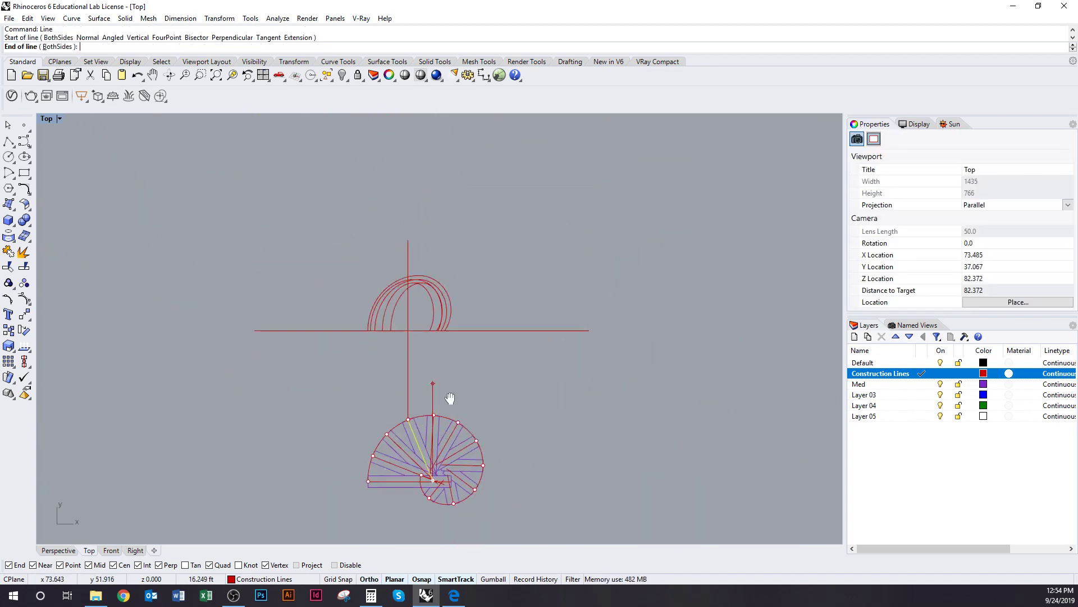
pyautogui.click(439, 262)
pyautogui.press('Return')
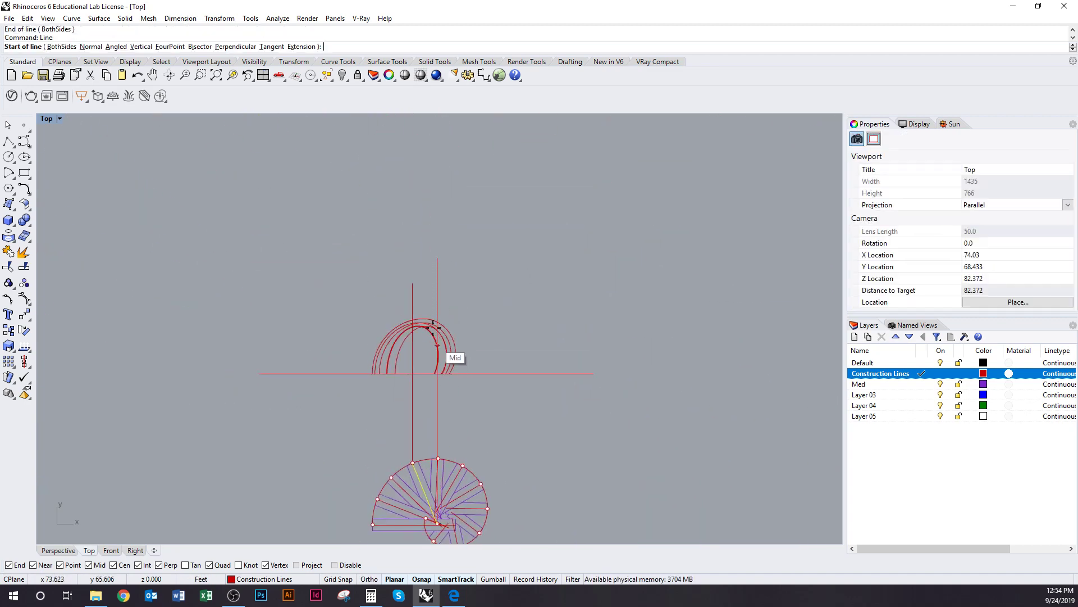
pyautogui.scroll(8, 446, 362)
pyautogui.press('Escape')
pyautogui.moveTo(390, 370); pyautogui.dragTo(414, 334, button='right')
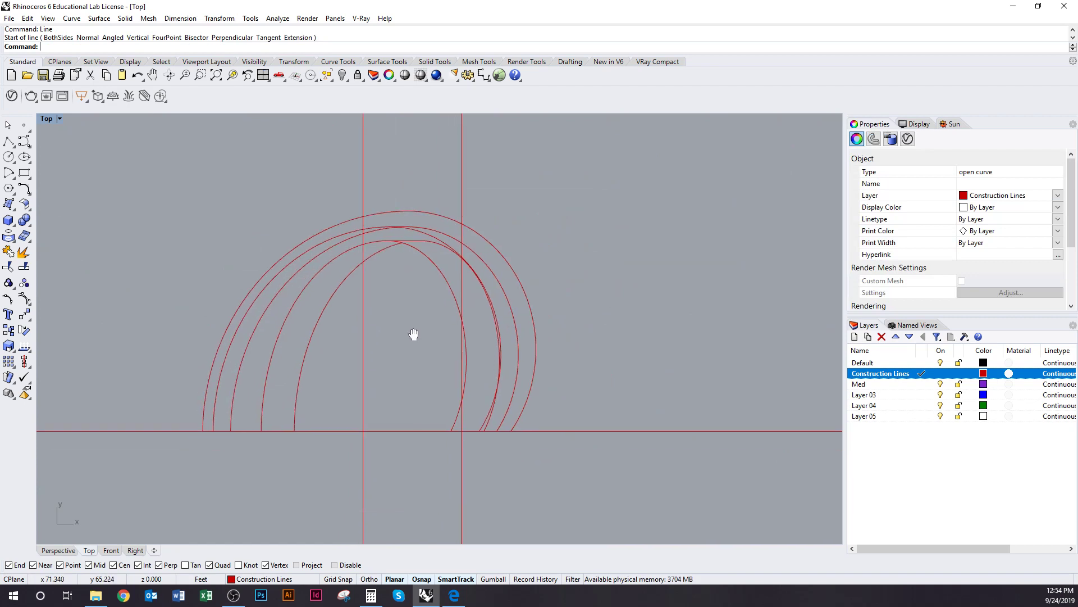
pyautogui.click(428, 262)
pyautogui.moveTo(122, 168); pyautogui.dragTo(612, 489)
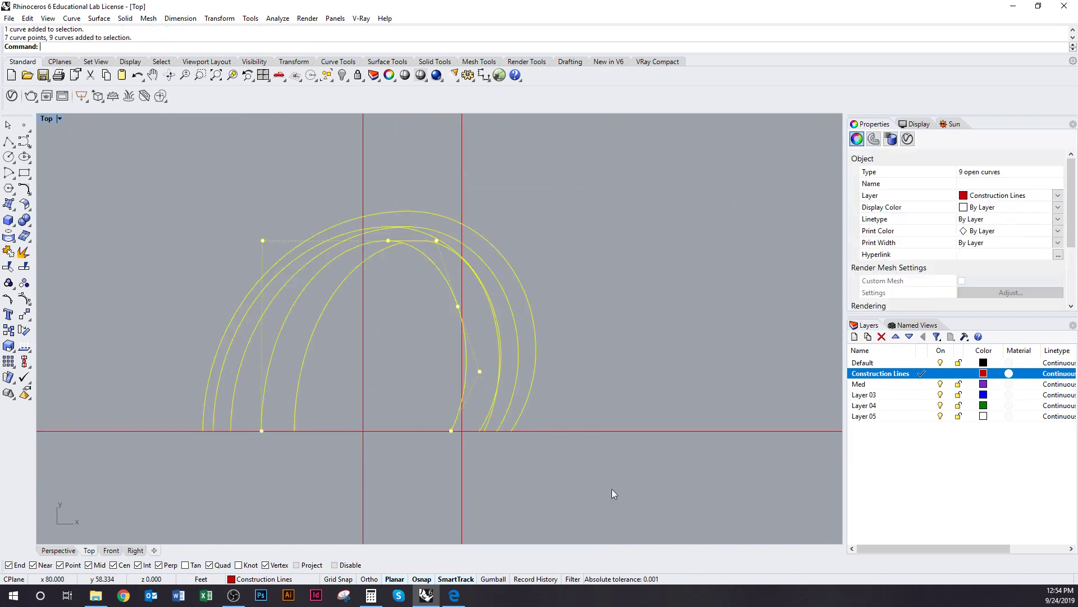
pyautogui.press('Escape')
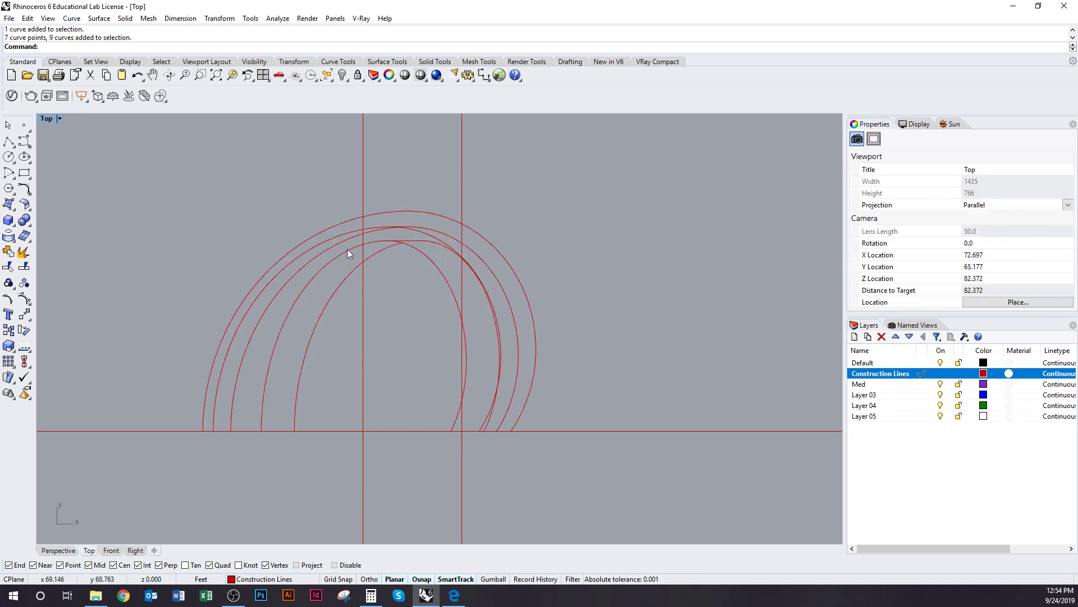
pyautogui.click(430, 265)
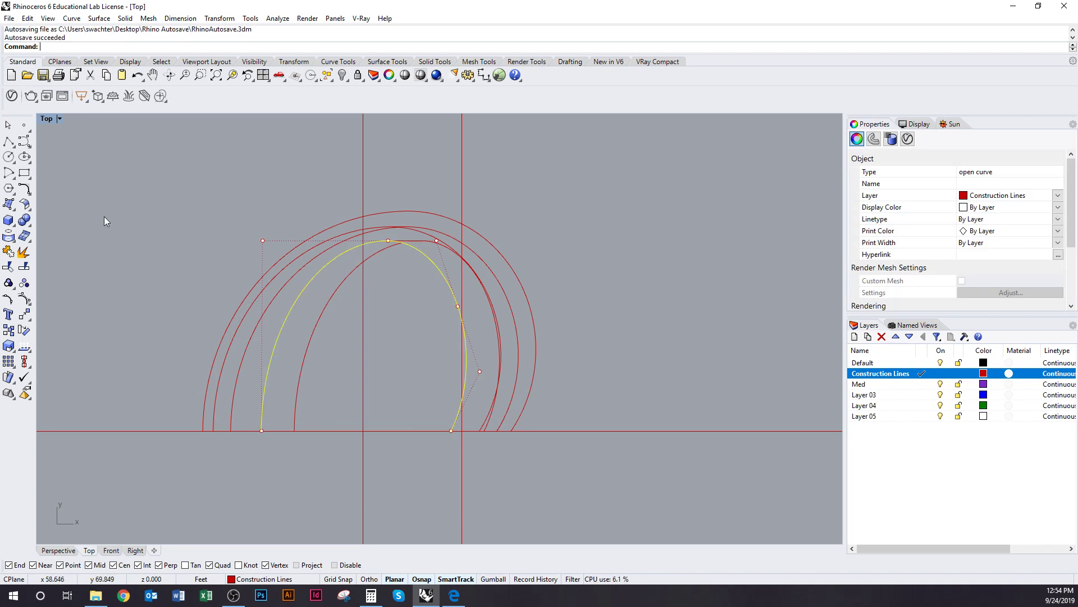
pyautogui.moveTo(104, 199)
pyautogui.mouseDown()
pyautogui.moveTo(515, 450)
pyautogui.moveTo(94, 193)
pyautogui.mouseUp()
pyautogui.moveTo(93, 193); pyautogui.dragTo(105, 194, button='right')
# Step: Hide all the arch curves above the baseline except the second-innermost full arch
pyautogui.moveTo(122, 169); pyautogui.dragTo(672, 515)
pyautogui.keyDown('ctrl'); pyautogui.click(453, 274); pyautogui.keyUp('ctrl')
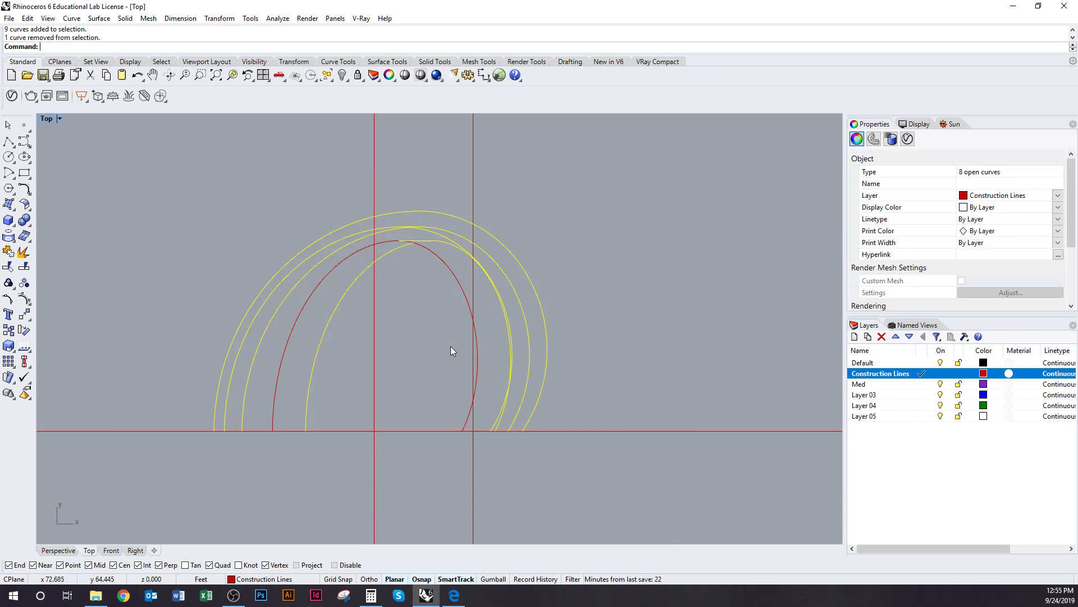
pyautogui.write('hide')
pyautogui.press('Return')
# Step: Copy the arch from its left base end to where the left vertical line meets the baseline, and hide the original
pyautogui.click(454, 279)
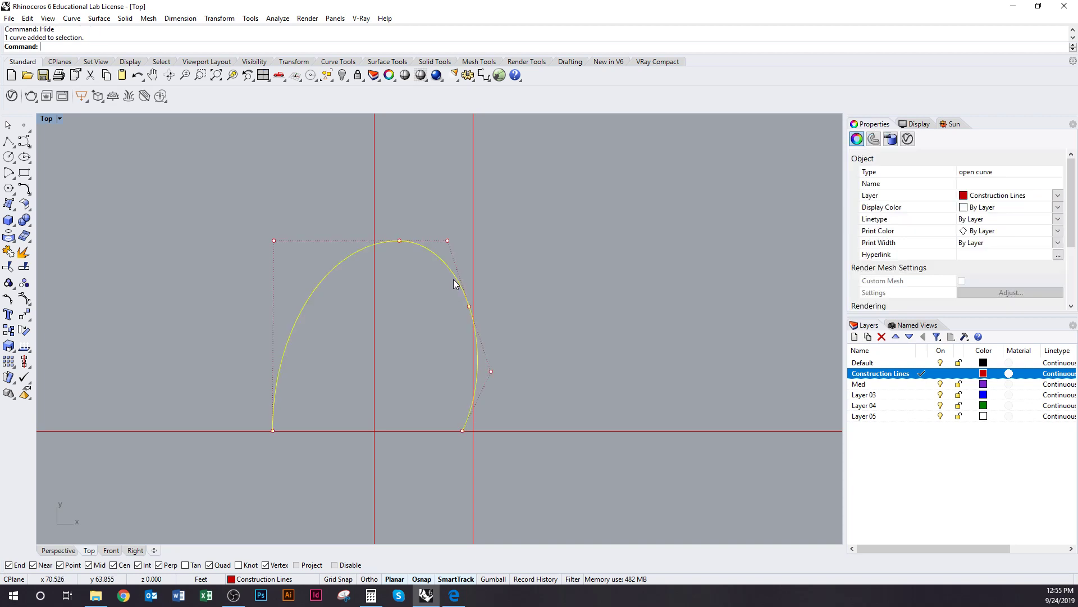
pyautogui.press('Return')
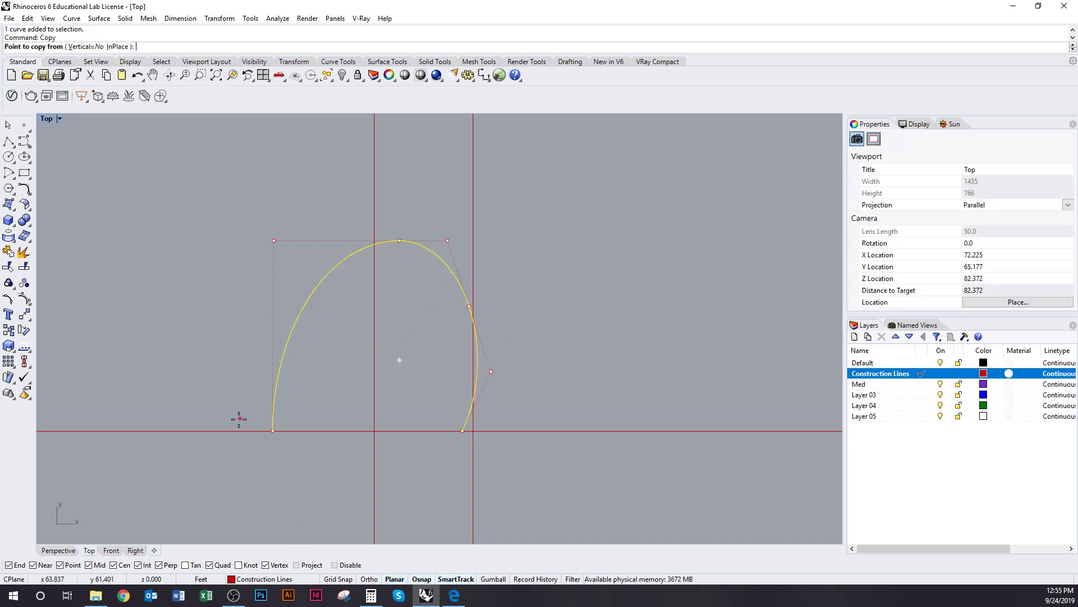
pyautogui.click(275, 431)
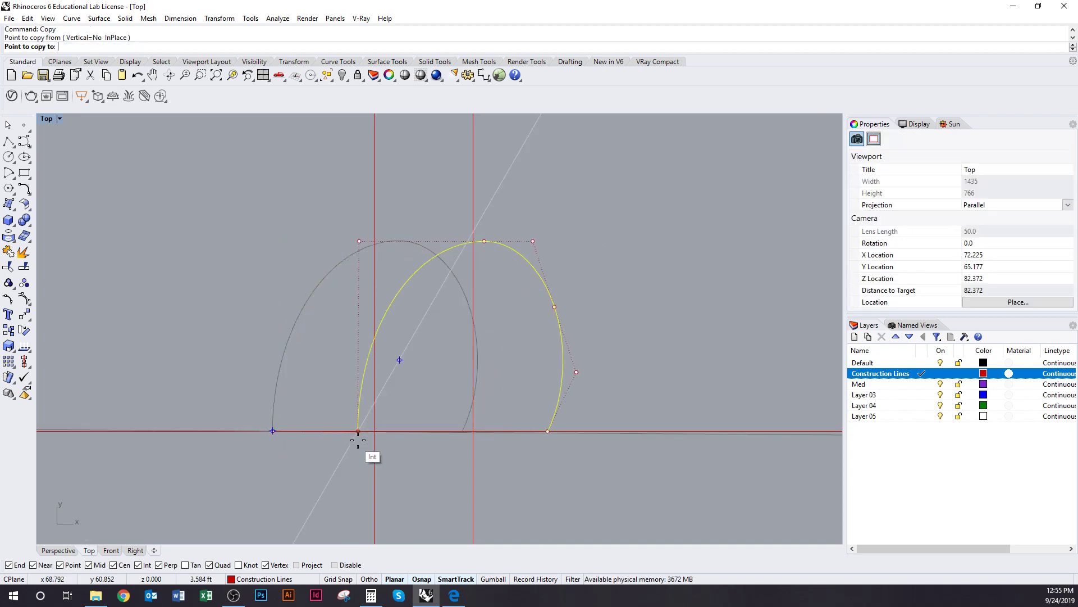
pyautogui.click(390, 452)
pyautogui.press('Return')
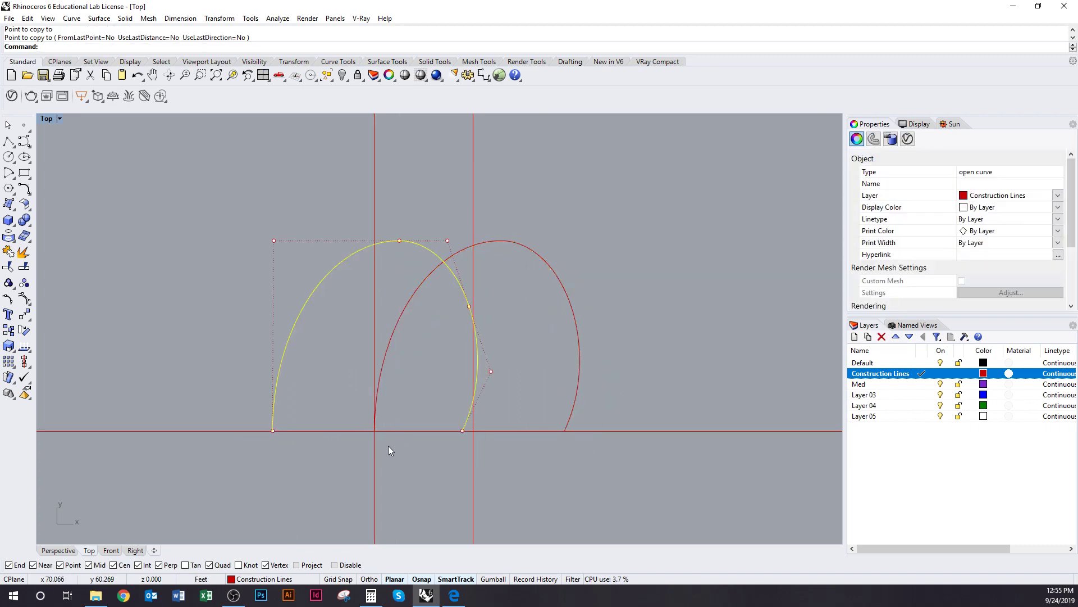
pyautogui.hotkey('ctrl', 'h')
# Step: Scale the copied arch horizontally with Scale1D from its left base point so its widest point meets the right vertical line
pyautogui.click(427, 279)
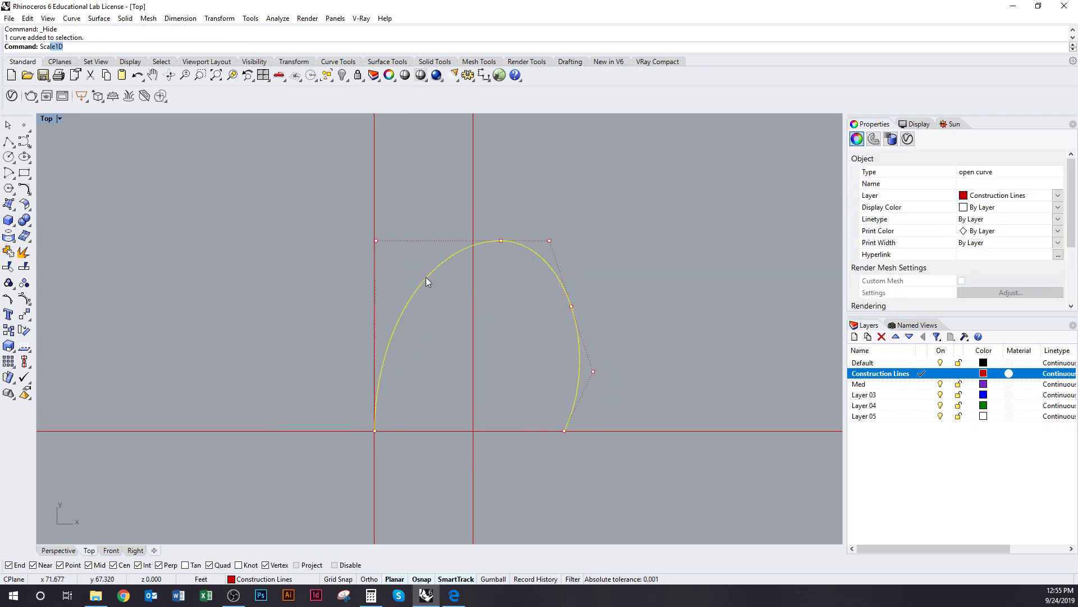
pyautogui.write('Scale1D')
pyautogui.press('Return')
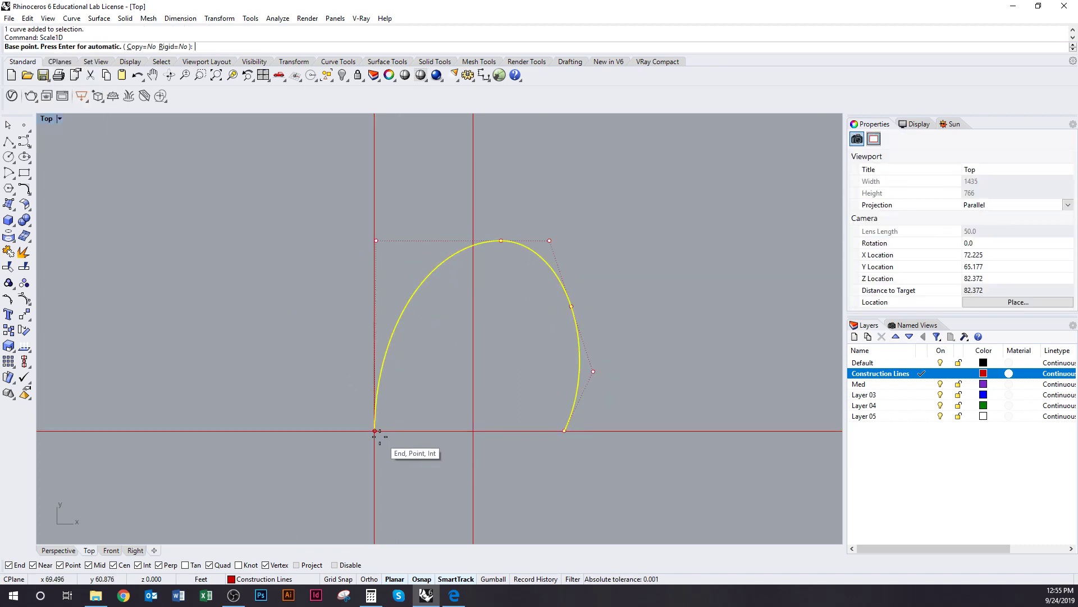
pyautogui.click(375, 431)
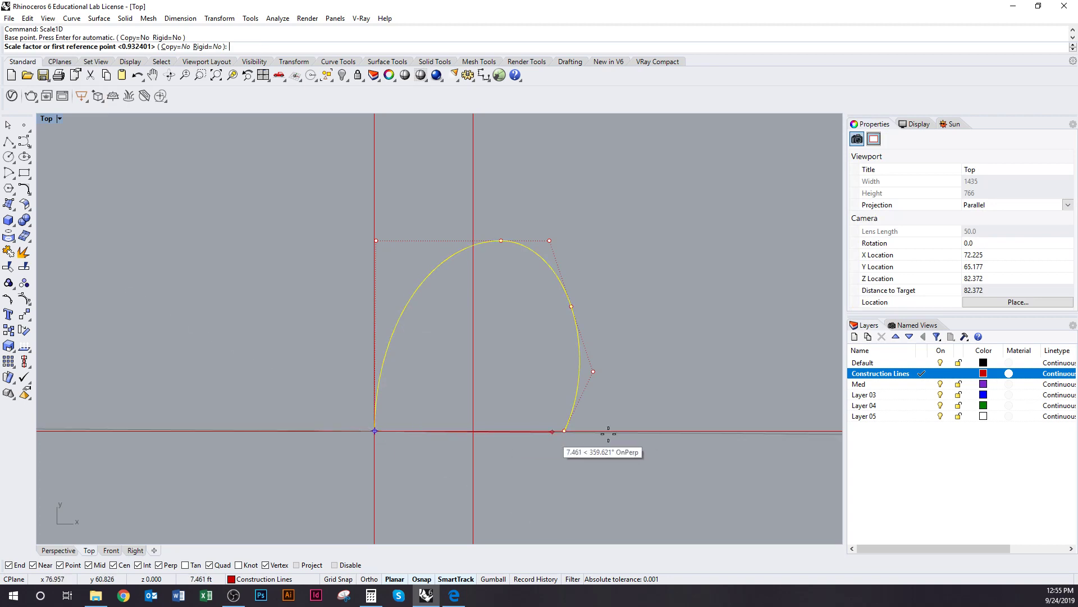
pyautogui.click(578, 357)
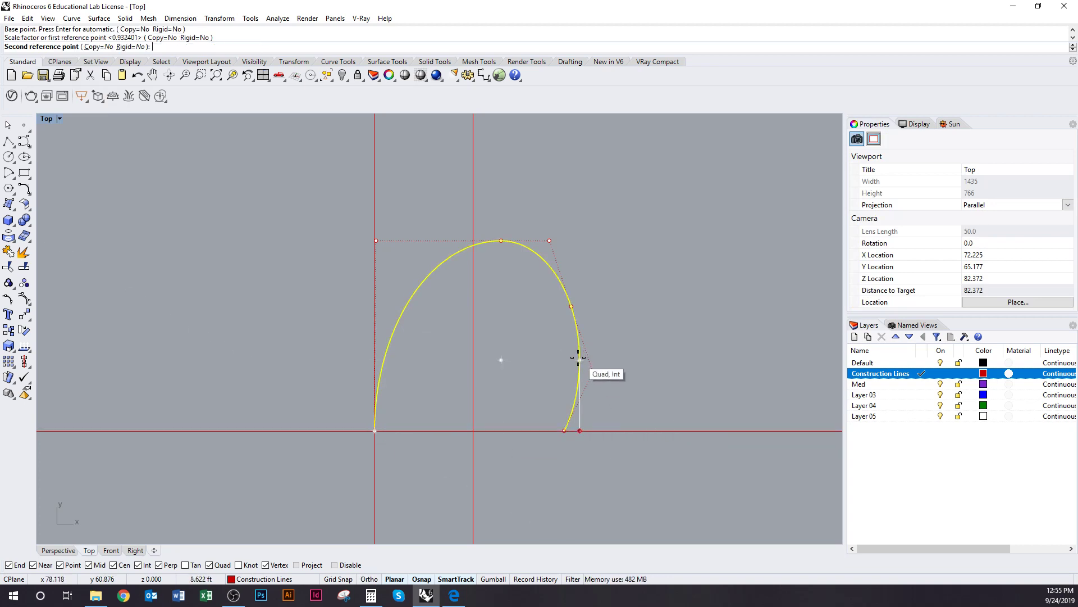
pyautogui.click(476, 347)
# Step: Measure the length of the plan rib centerline from which the two vertical lines were projected
pyautogui.scroll(-3, 495, 351)
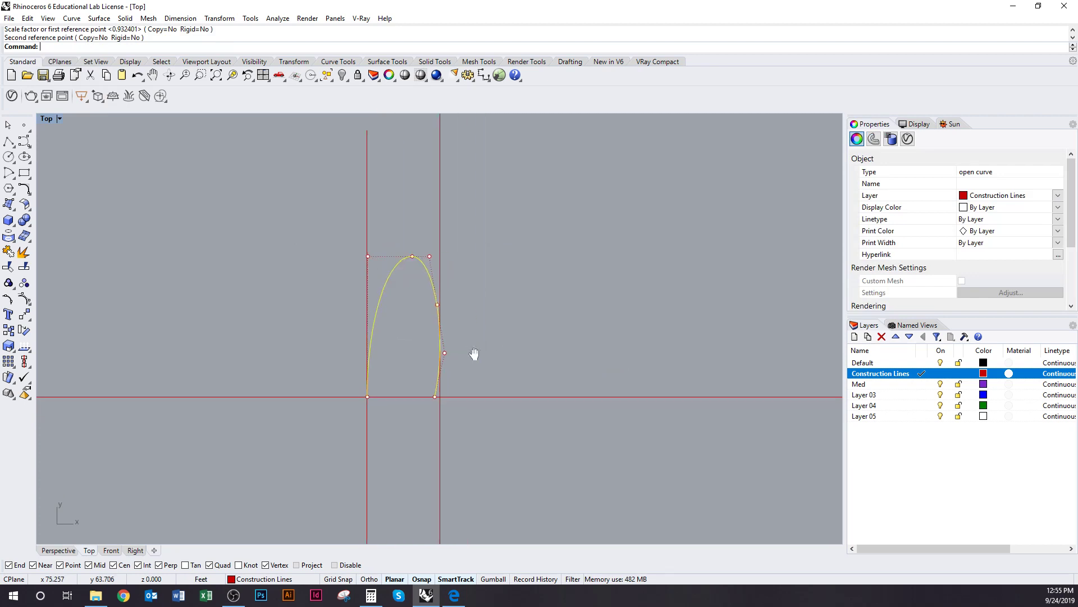
pyautogui.moveTo(466, 405); pyautogui.dragTo(457, 219, button='right')
pyautogui.scroll(4, 415, 359)
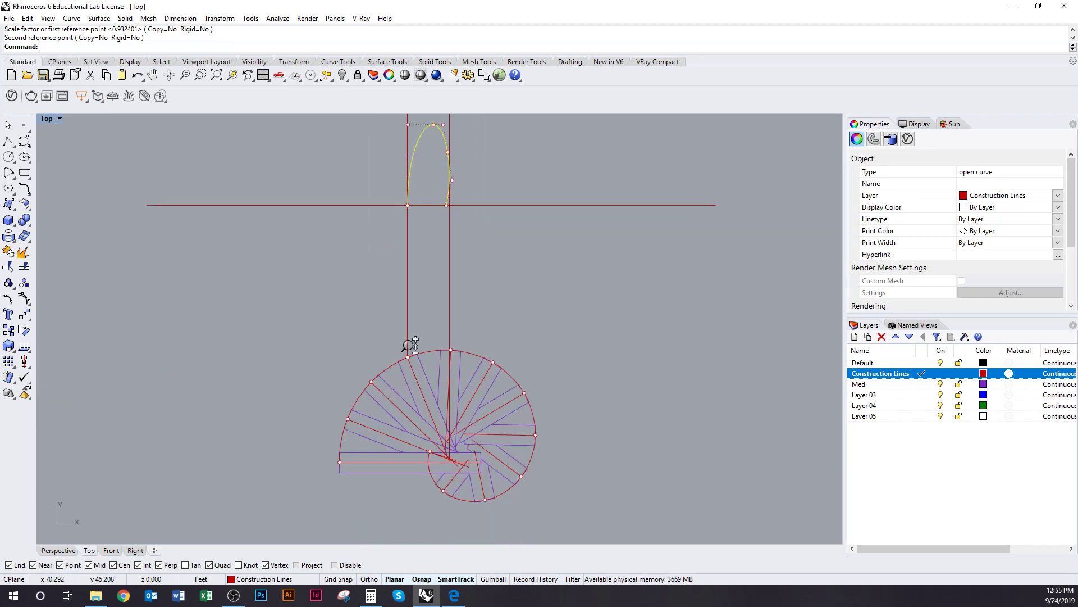
pyautogui.click(417, 380)
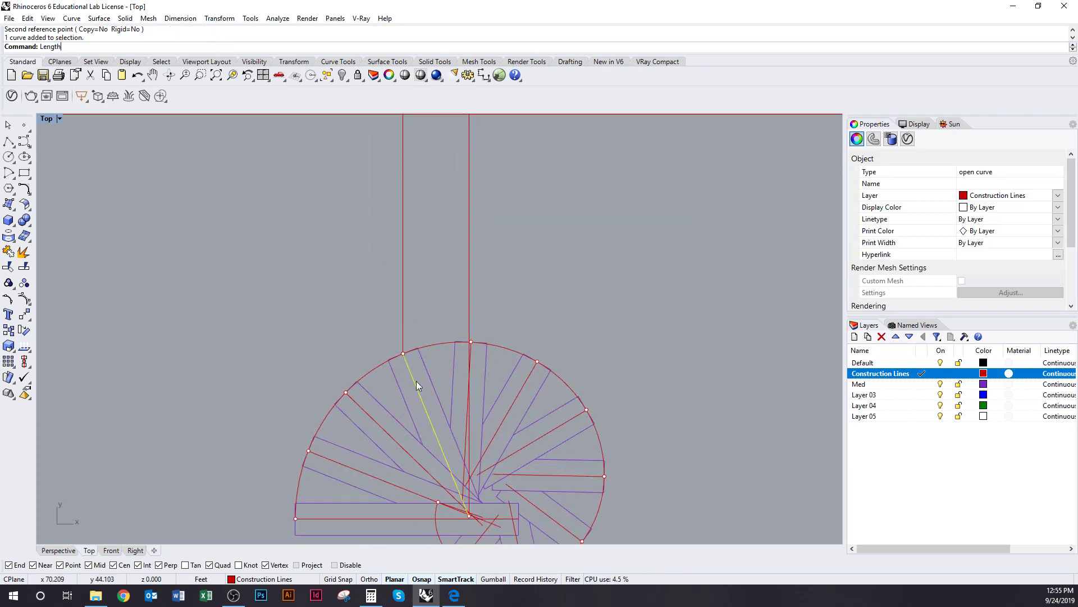
pyautogui.press('Return')
# Step: Switch to Calculator and multiply the rib length of 11 by 0.66
pyautogui.hotkey('alt', 'Tab')
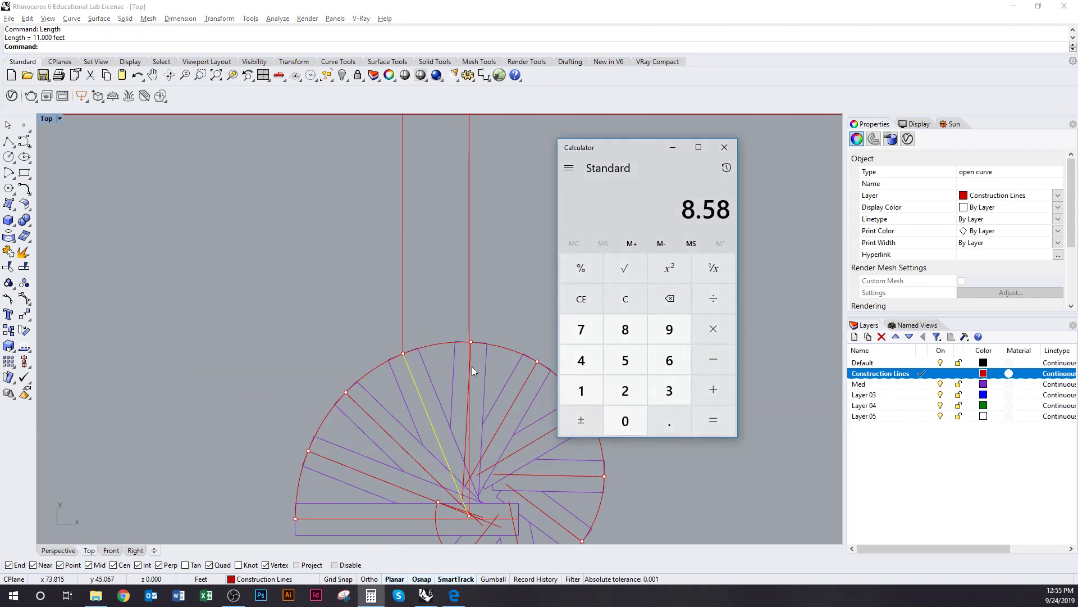
pyautogui.click(582, 390)
pyautogui.click(581, 391)
pyautogui.click(714, 328)
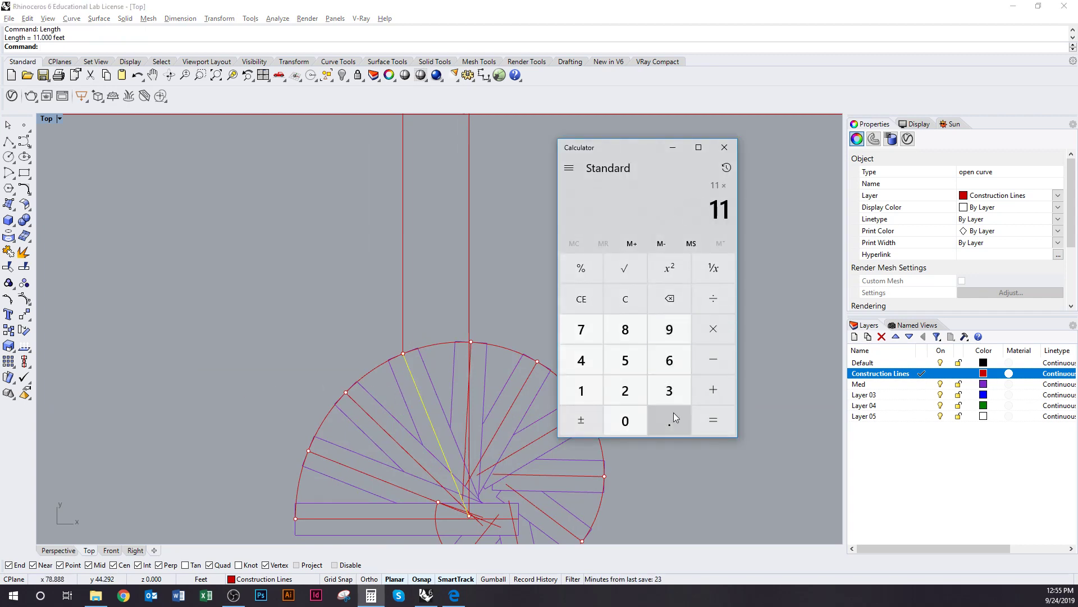
pyautogui.click(674, 416)
pyautogui.click(668, 362)
pyautogui.click(669, 361)
pyautogui.click(712, 419)
# Step: Scale the arch vertically with Scale1D from the baseline below its peak, setting its height to 7.26 ft
pyautogui.moveTo(485, 290); pyautogui.dragTo(470, 458, button='right')
pyautogui.click(455, 272)
pyautogui.write('Scal')
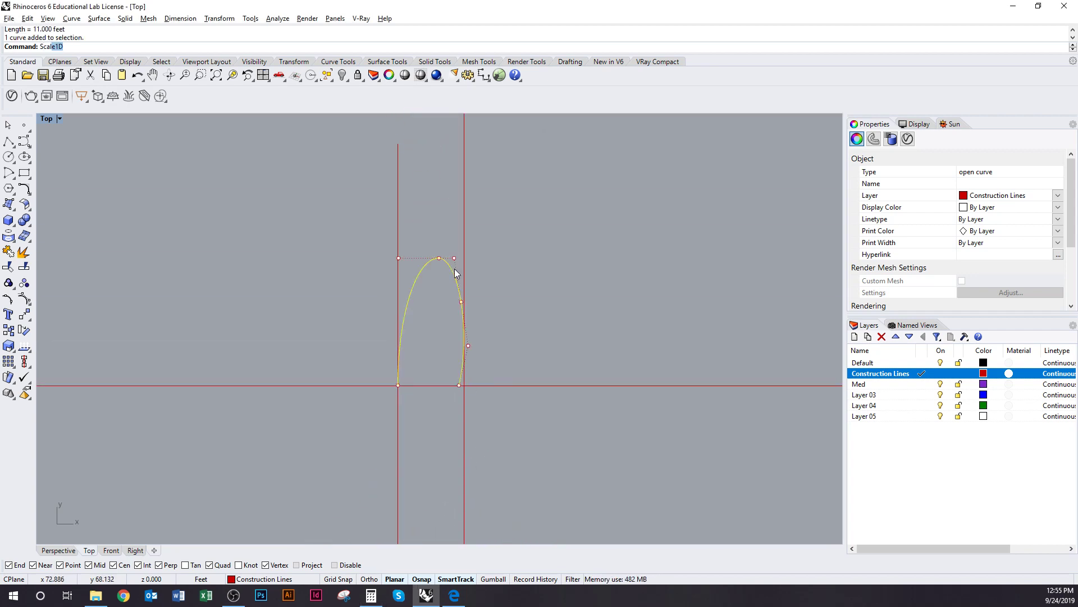
pyautogui.write('e1D')
pyautogui.press('Return')
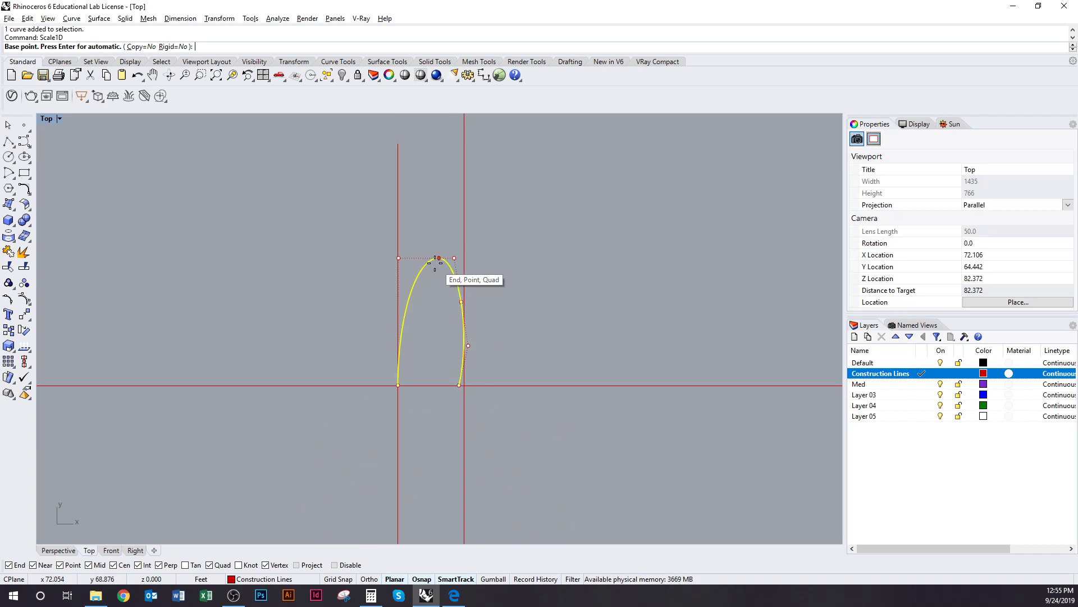
pyautogui.click(438, 386)
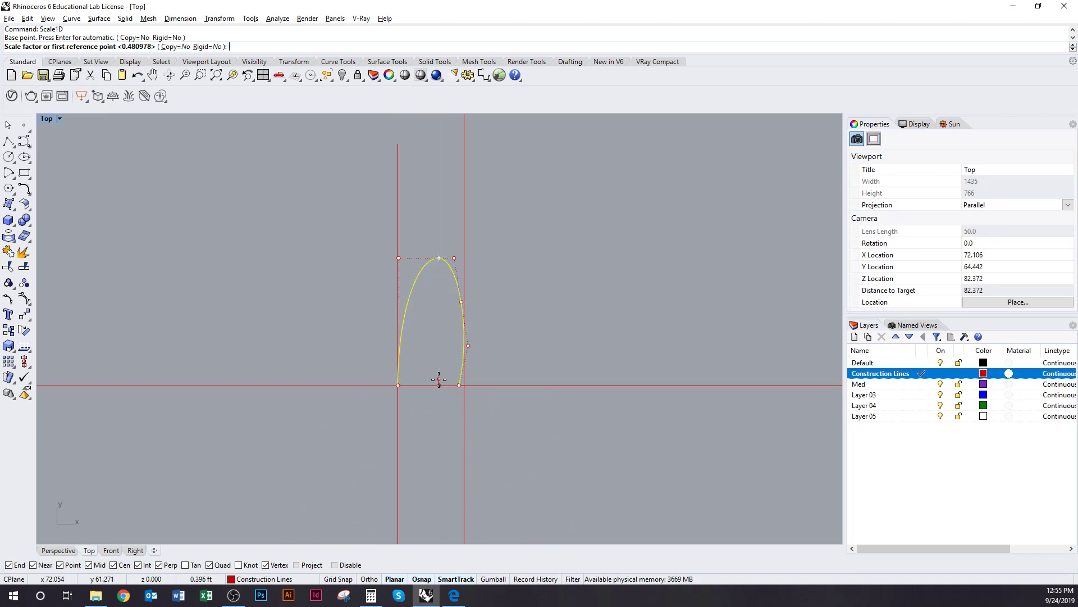
pyautogui.click(438, 257)
pyautogui.hotkey('alt', 'Tab')
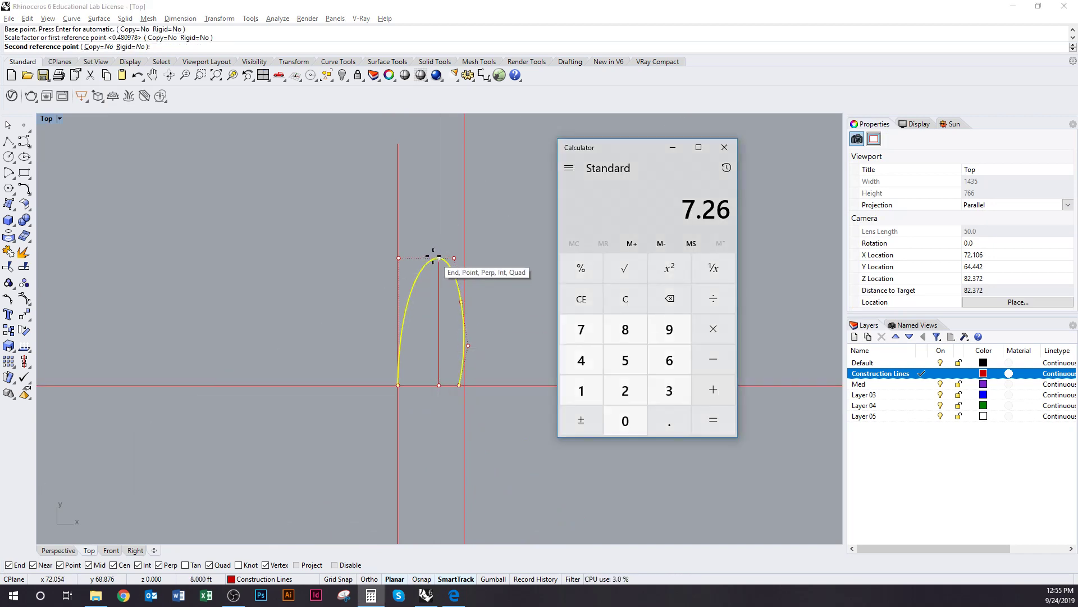
pyautogui.hotkey('alt', 'Tab')
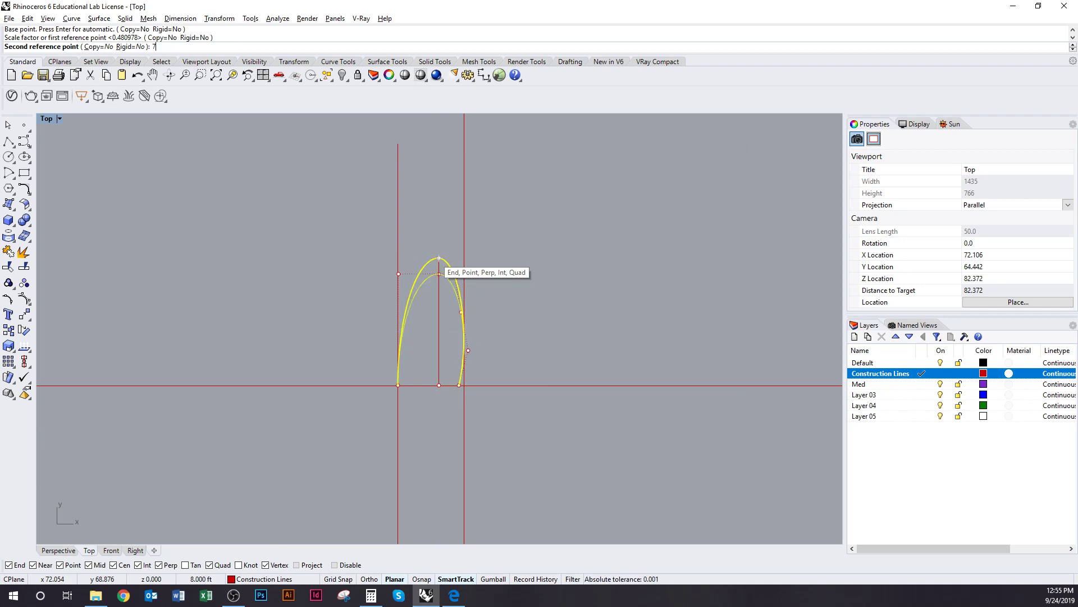
pyautogui.press('Return')
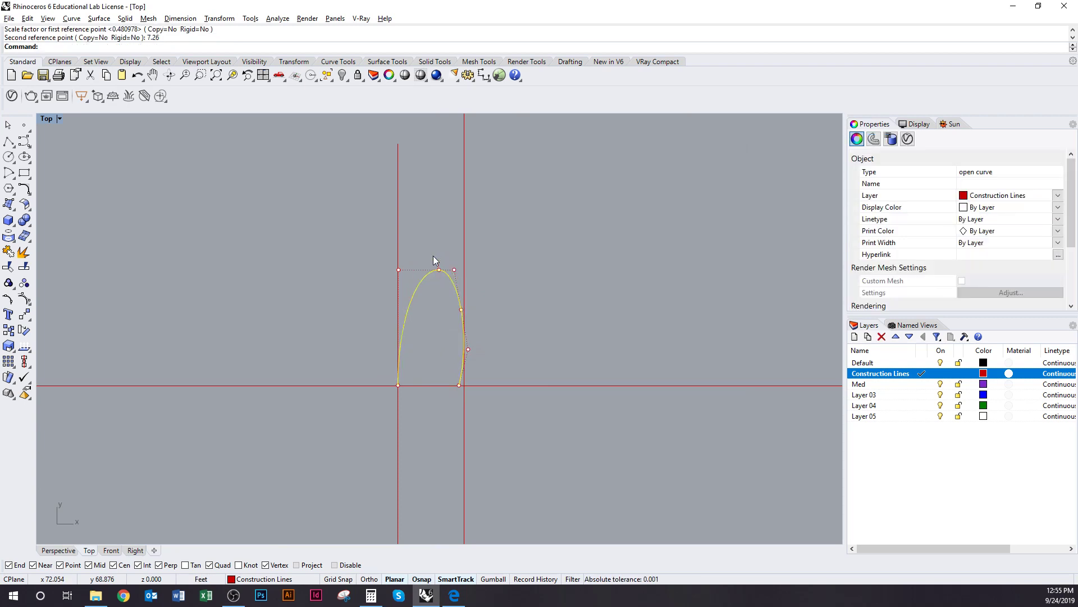
pyautogui.press('Escape')
# Step: Copy the scaled arch from the outer end of its rib centerline to both outer corners of the purple rib outline
pyautogui.scroll(-1, 450, 242)
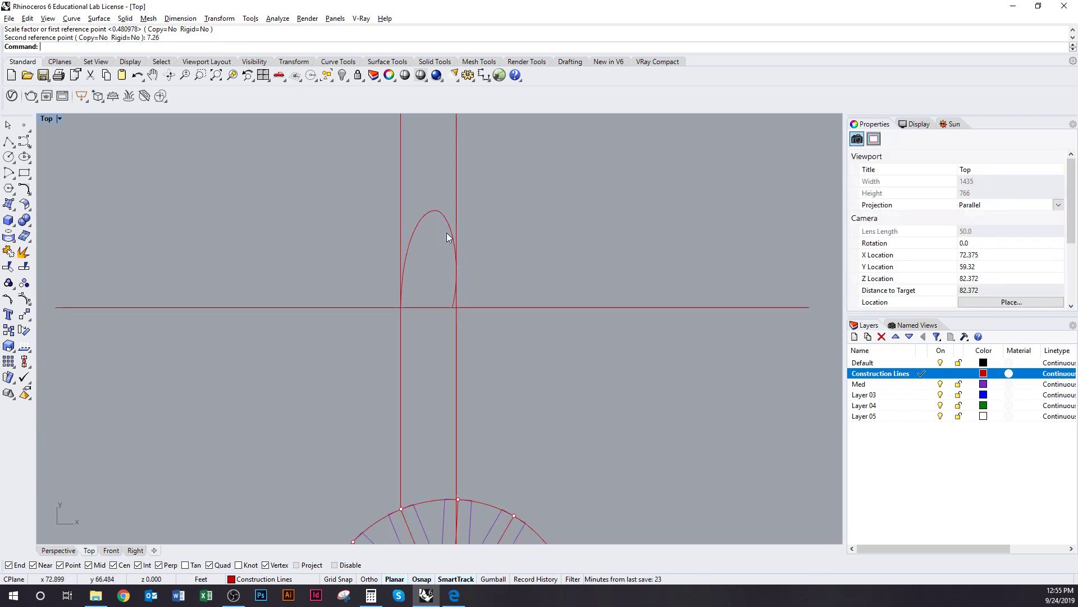
pyautogui.click(448, 230)
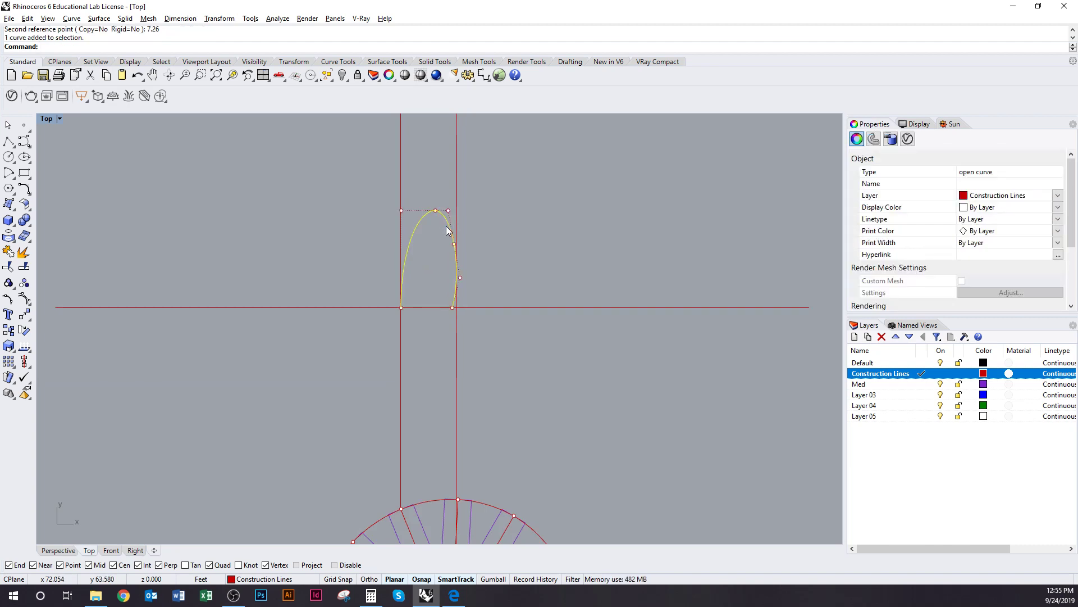
pyautogui.write('Copy')
pyautogui.press('Return')
pyautogui.moveTo(425, 332); pyautogui.dragTo(400, 165, button='right')
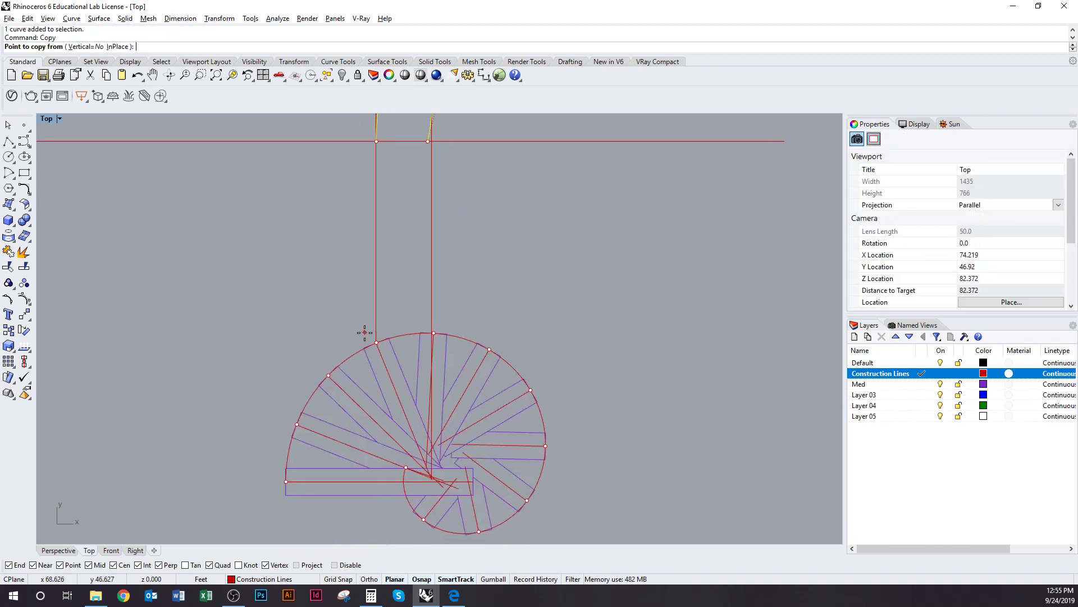
pyautogui.scroll(3, 366, 333)
pyautogui.click(388, 347)
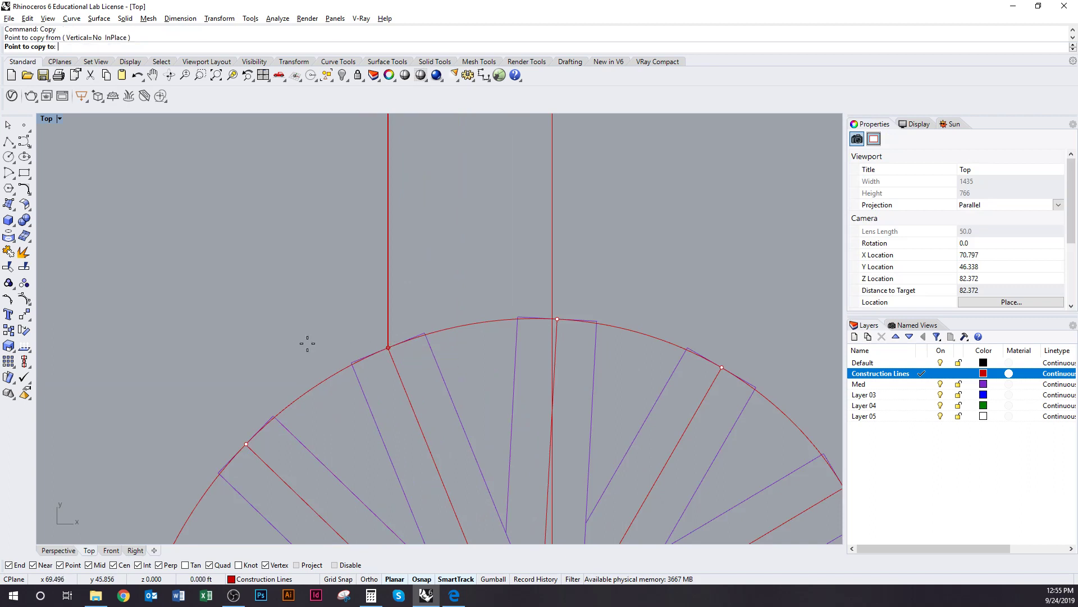
pyautogui.click(352, 363)
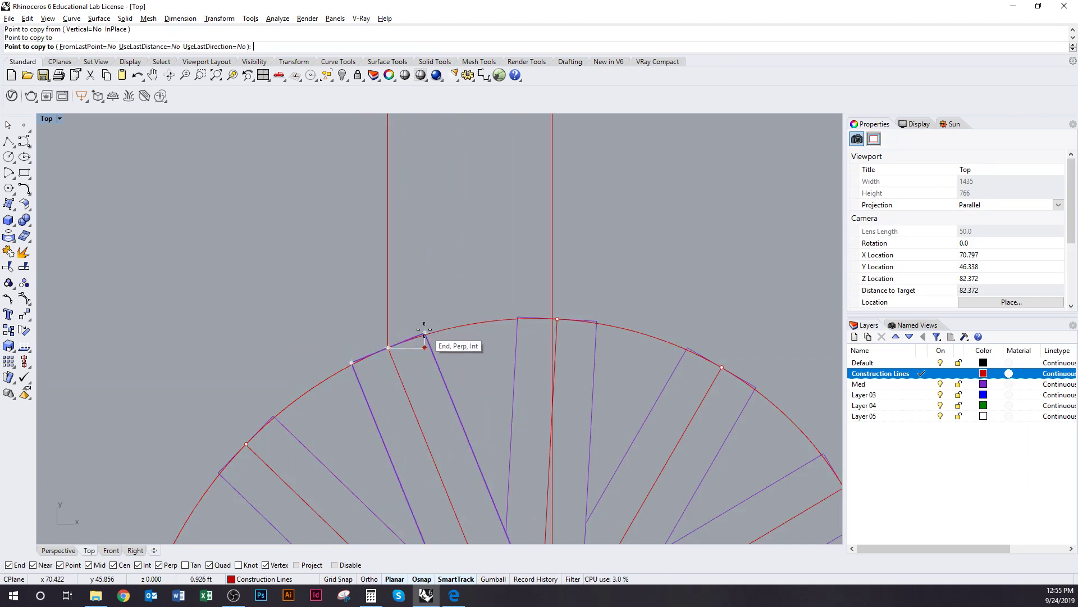
pyautogui.click(425, 334)
pyautogui.scroll(-8, 436, 292)
pyautogui.press('Return')
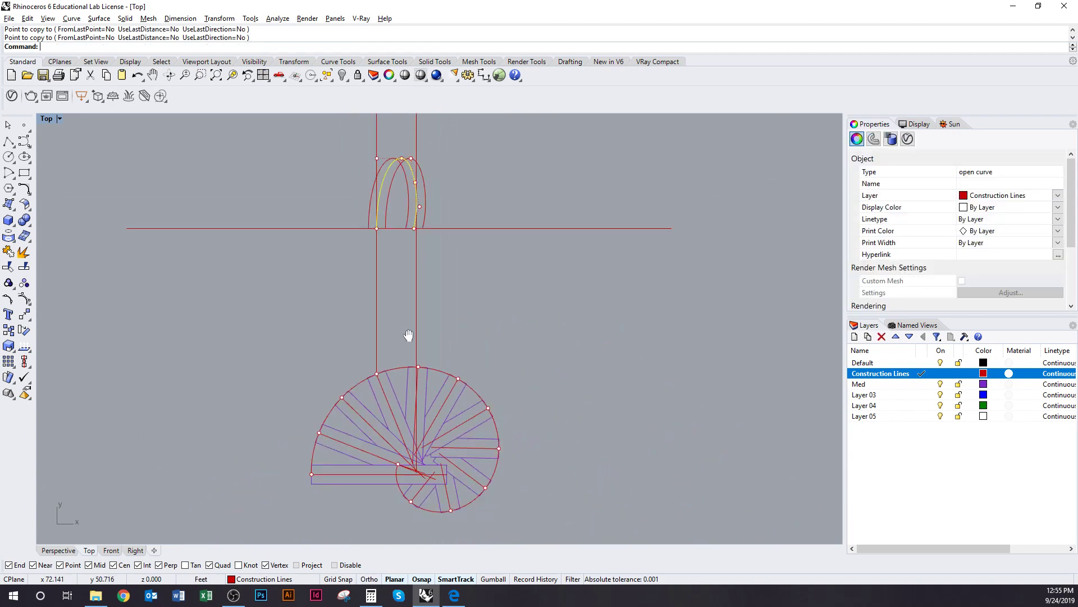
# Step: Delete the original middle arch, leaving the two copies
pyautogui.click(471, 378)
pyautogui.scroll(7, 425, 244)
pyautogui.click(399, 210)
pyautogui.write('d')
pyautogui.press('Return')
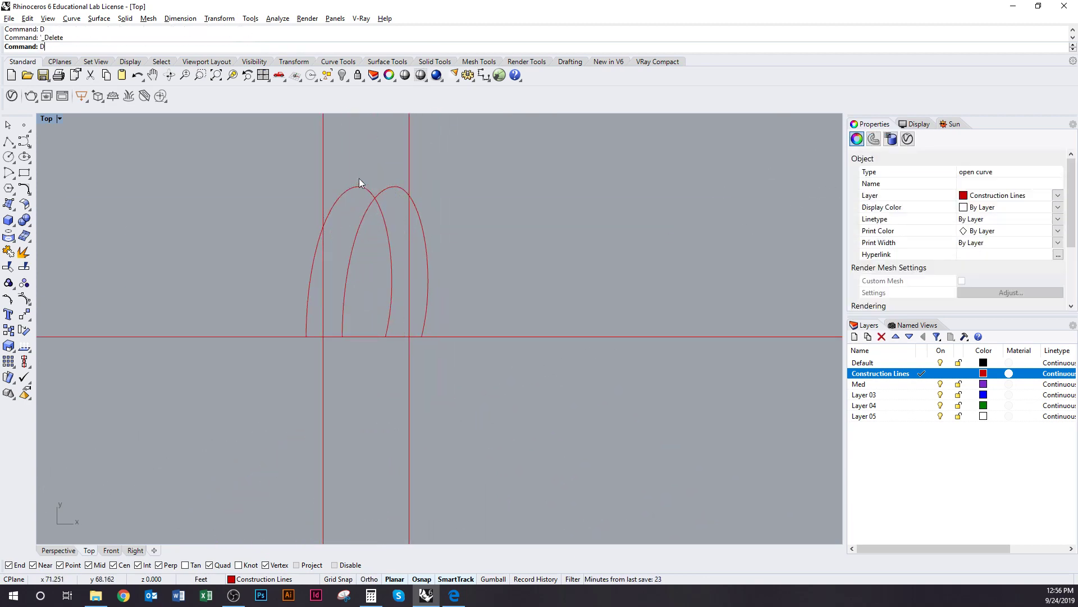
# Step: Draw a line connecting the peaks of the two copied arches
pyautogui.scroll(4, 358, 171)
pyautogui.write('l')
pyautogui.press('Return')
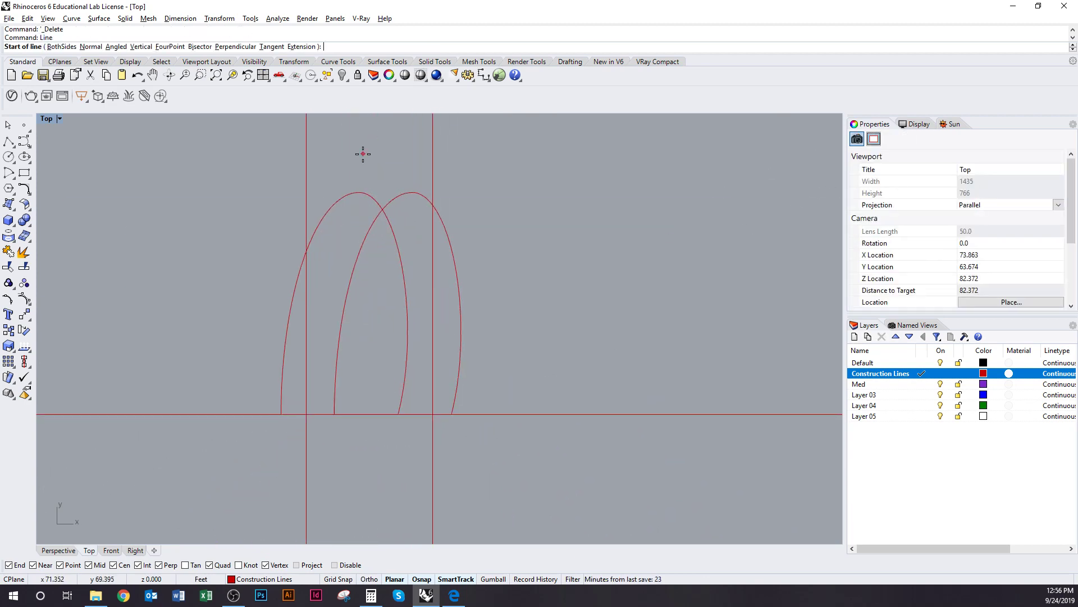
pyautogui.click(360, 193)
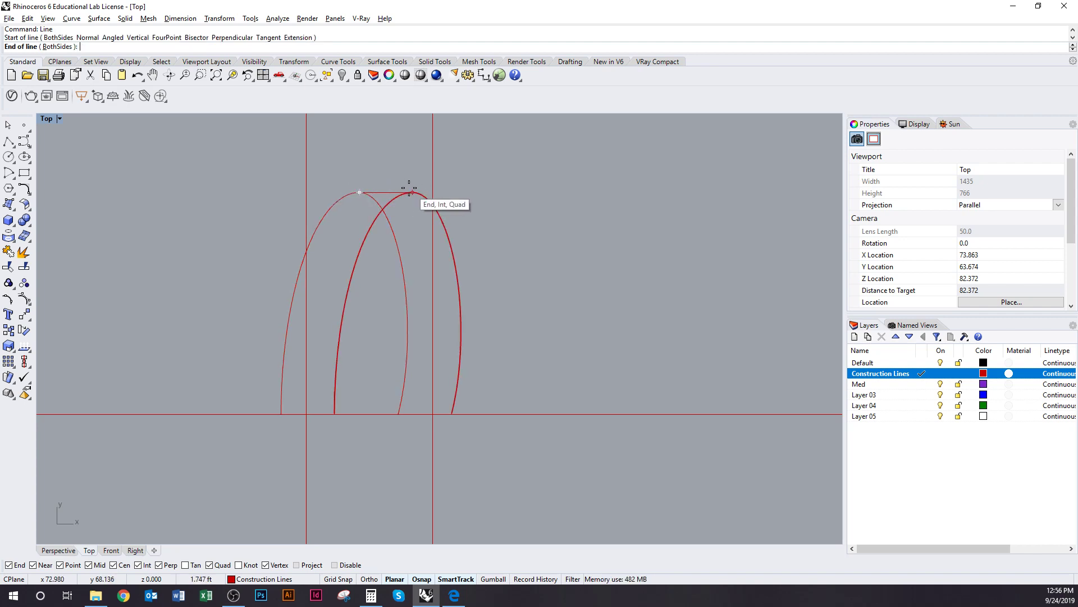
pyautogui.press('Escape')
# Step: Trim the right arch between the left arch and its peak, using the left arch and the connecting line as cutting objects
pyautogui.click(380, 209)
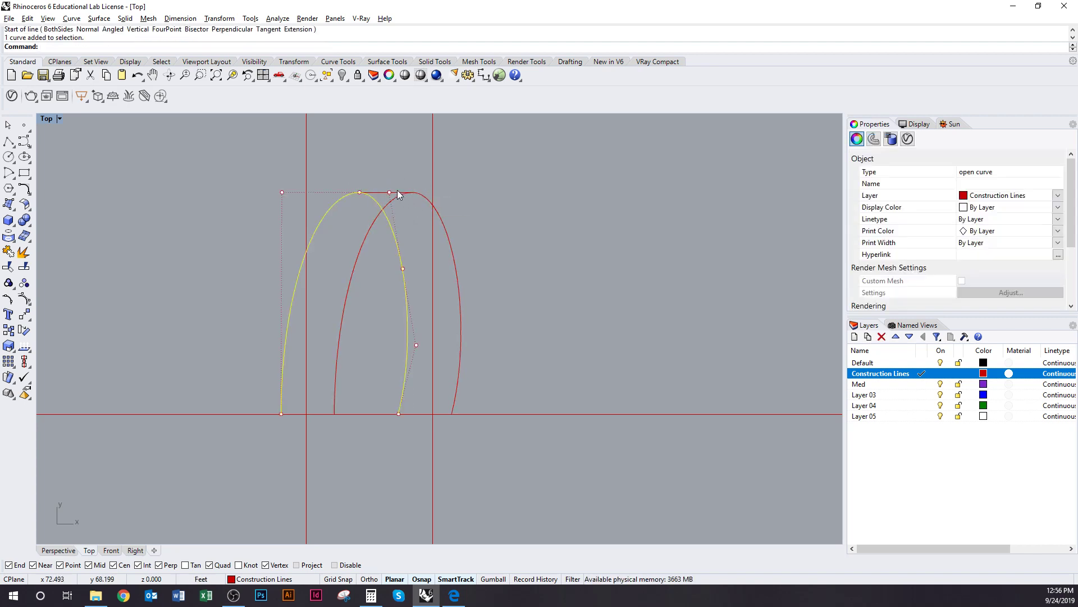
pyautogui.keyDown('shift'); pyautogui.click(397, 191); pyautogui.keyUp('shift')
pyautogui.write('tr')
pyautogui.press('Return')
pyautogui.click(387, 204)
pyautogui.press('Return')
pyautogui.scroll(-3, 388, 203)
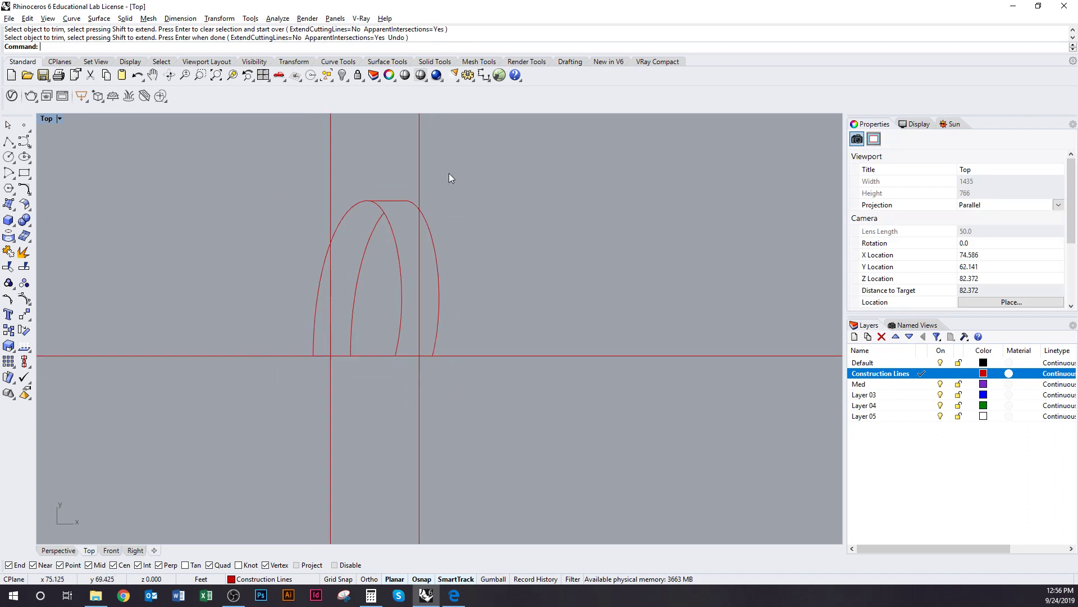
# Step: Delete the two vertical projection lines above the plan and show all hidden arch curves
pyautogui.moveTo(449, 173); pyautogui.dragTo(294, 183)
pyautogui.press('Delete')
pyautogui.scroll(-2, 294, 182)
pyautogui.write('Show')
pyautogui.press('Return')
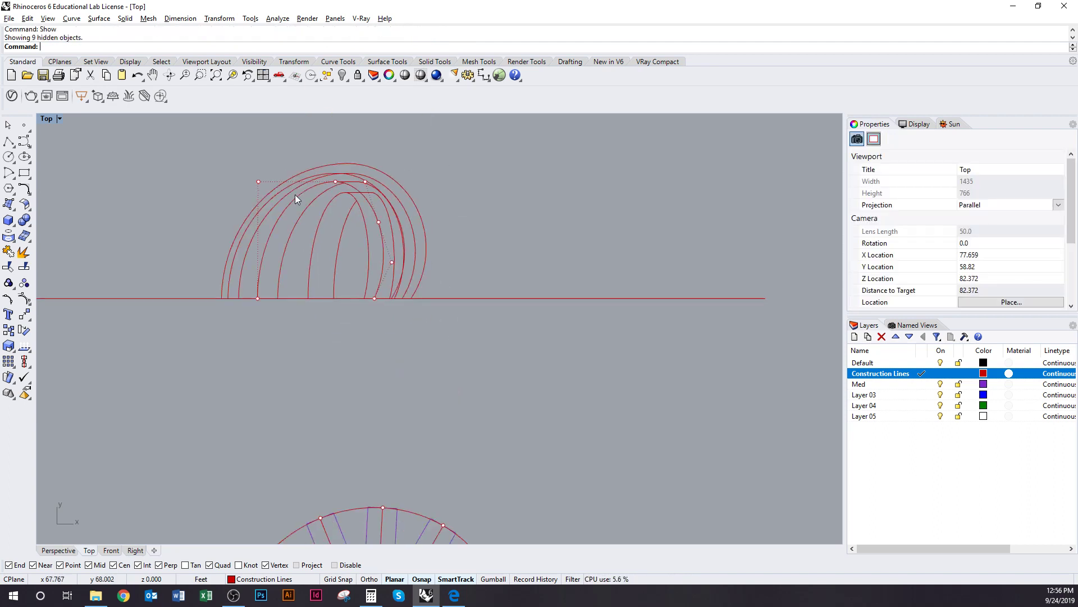
pyautogui.press('Escape')
# Step: Examine the completed arch profiles in relation to the rib centerlines in the spiral plan
pyautogui.scroll(4, 410, 197)
pyautogui.moveTo(410, 197); pyautogui.dragTo(397, 217, button='right')
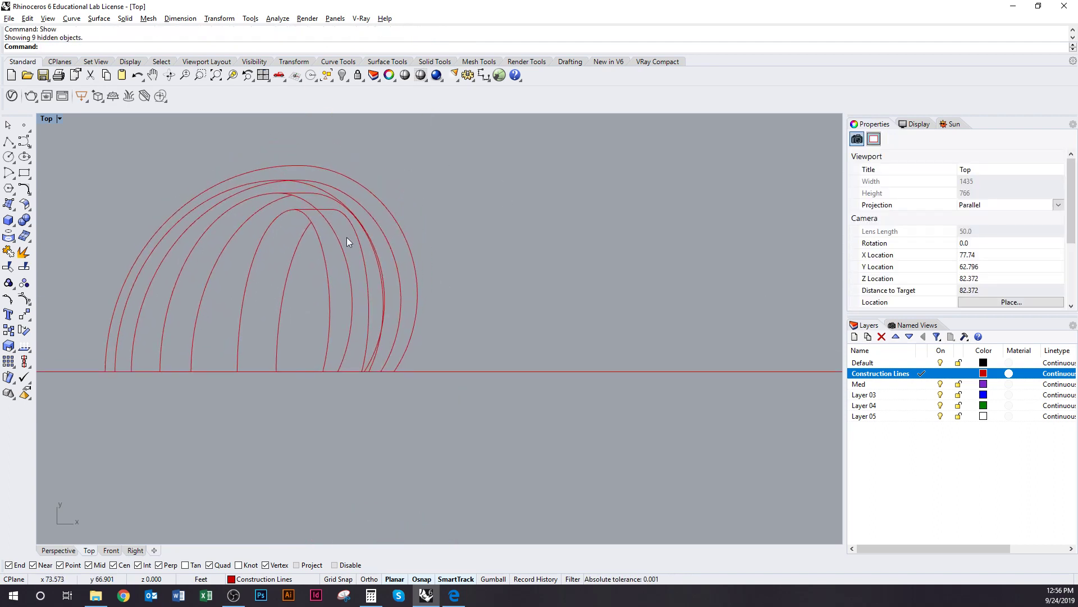
pyautogui.scroll(-4, 321, 217)
pyautogui.moveTo(287, 405); pyautogui.dragTo(335, 351, button='right')
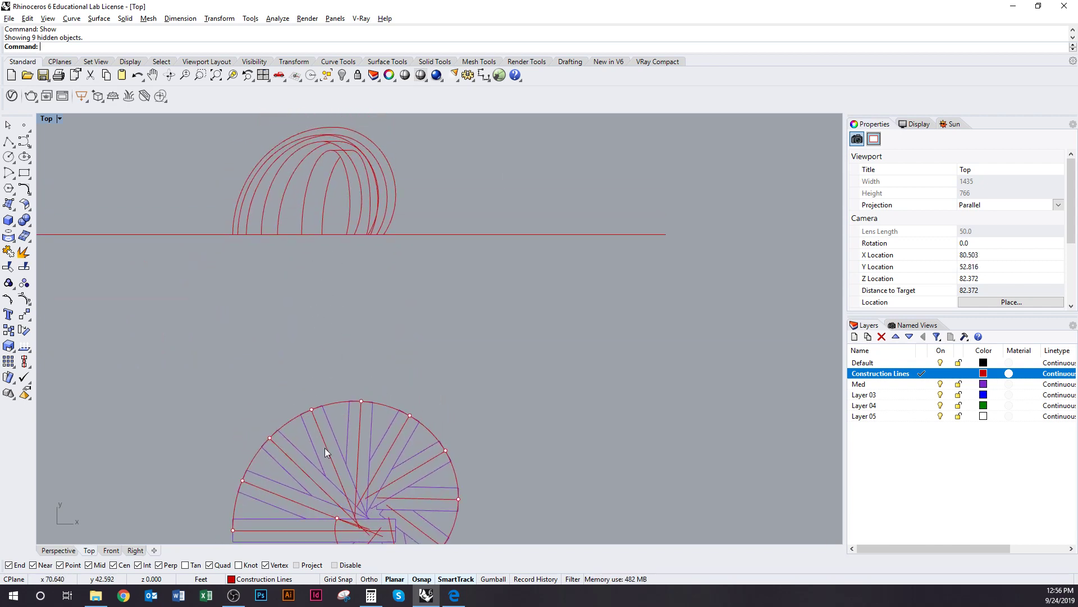
pyautogui.moveTo(324, 447); pyautogui.dragTo(313, 375, button='right')
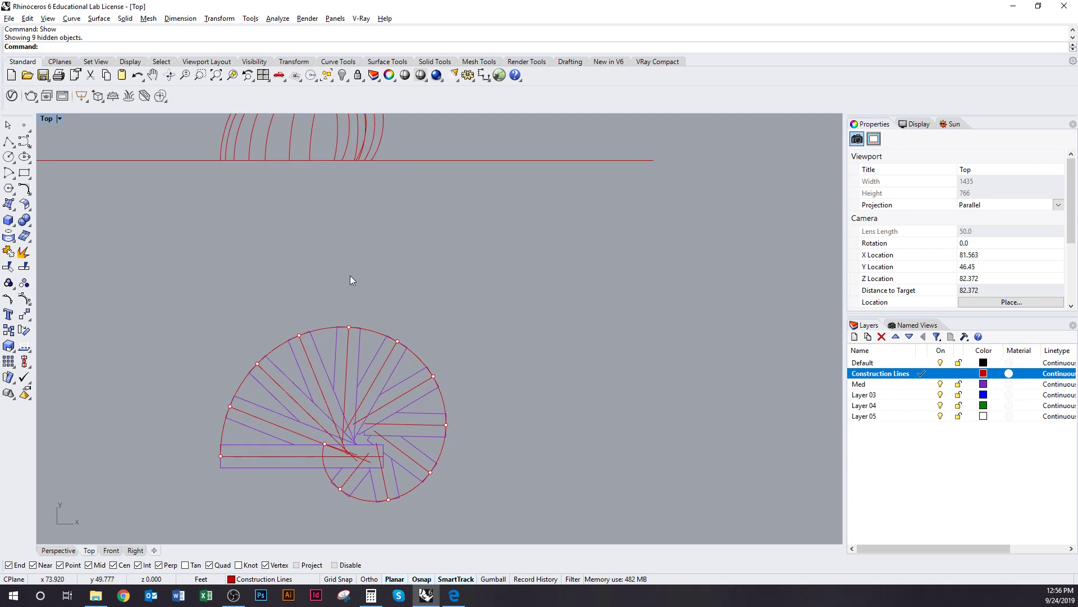
pyautogui.moveTo(351, 277); pyautogui.dragTo(372, 409, button='right')
pyautogui.scroll(-5, 352, 287)
pyautogui.moveTo(356, 332); pyautogui.dragTo(353, 263, button='right')
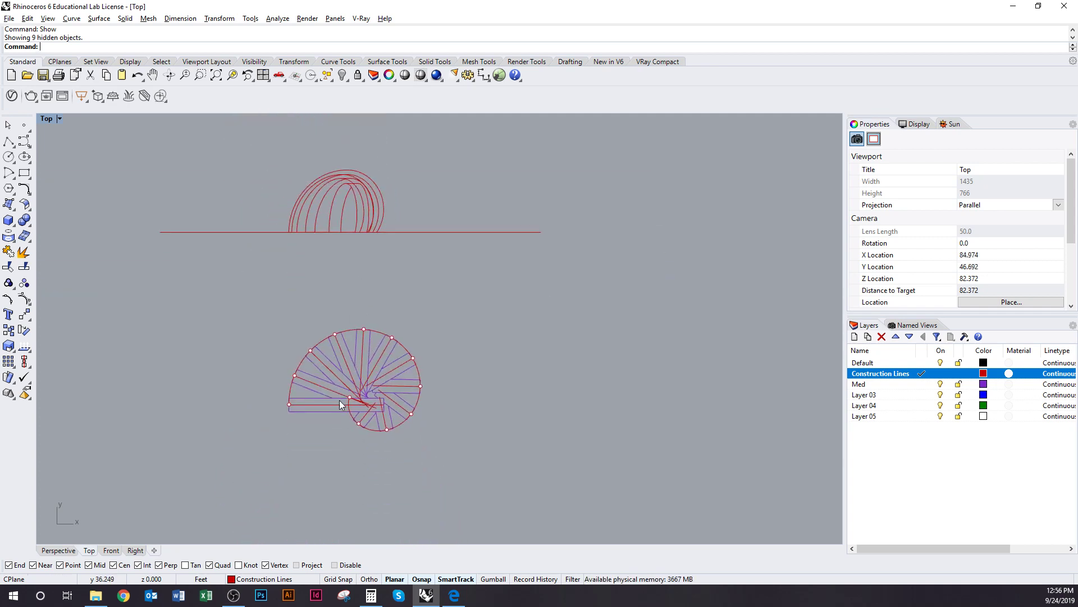
pyautogui.scroll(5, 340, 400)
pyautogui.click(381, 345)
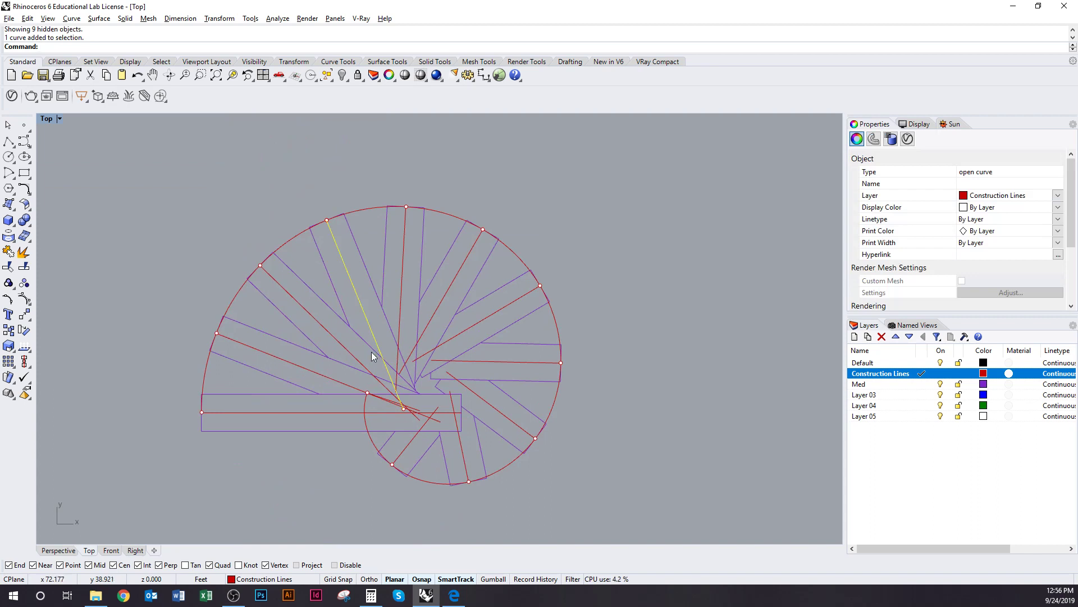
pyautogui.click(358, 356)
pyautogui.moveTo(389, 119); pyautogui.dragTo(376, 363, button='right')
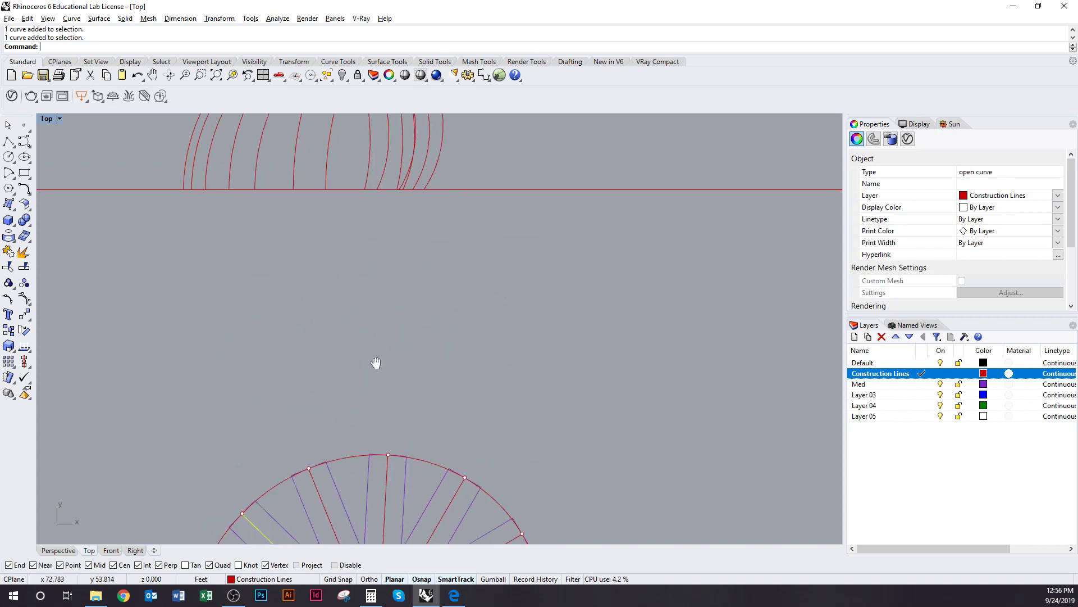
pyautogui.moveTo(372, 190); pyautogui.dragTo(371, 345, button='right')
# Step: Trim the newest peak connecting line against the overlapping neighbouring arch and delete the leftover right arch segment
pyautogui.scroll(2, 356, 250)
pyautogui.moveTo(358, 247); pyautogui.dragTo(380, 265, button='right')
pyautogui.click(385, 251)
pyautogui.keyDown('ctrl'); pyautogui.moveTo(368, 217); pyautogui.dragTo(371, 172, button='right'); pyautogui.keyUp('ctrl')
pyautogui.hotkey('ctrl', 't')
pyautogui.click(363, 213)
pyautogui.press('Return')
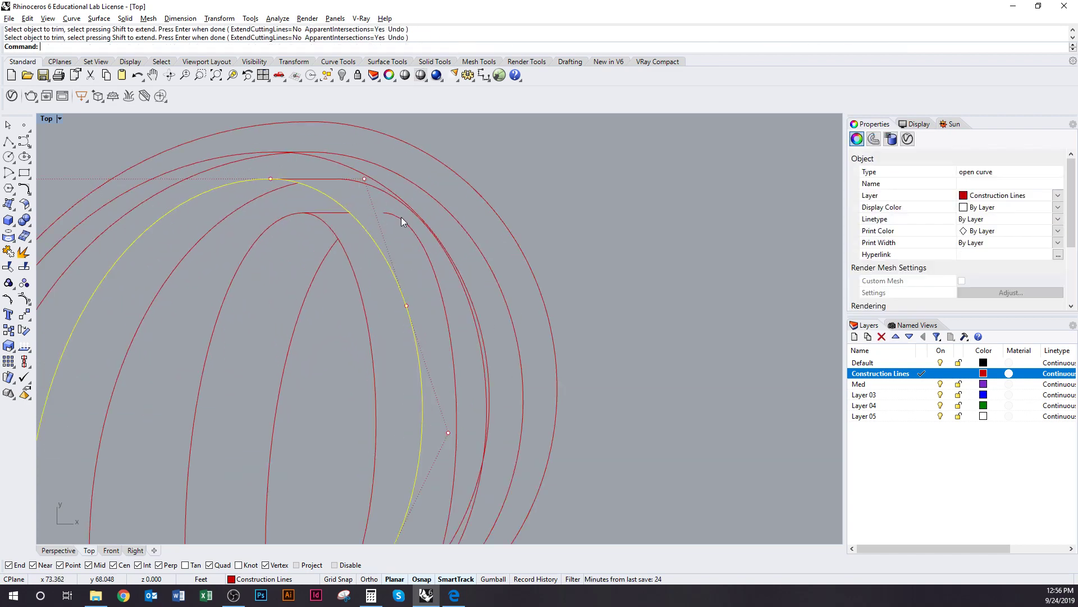
pyautogui.click(401, 217)
pyautogui.write('d')
pyautogui.press('Return')
# Step: Draw a vertical line from the outer end of the topmost rib centerline in the plan to above the arches
pyautogui.scroll(-6, 416, 292)
pyautogui.moveTo(416, 318); pyautogui.dragTo(407, 283, button='right')
pyautogui.scroll(-3, 421, 298)
pyautogui.scroll(-2, 402, 303)
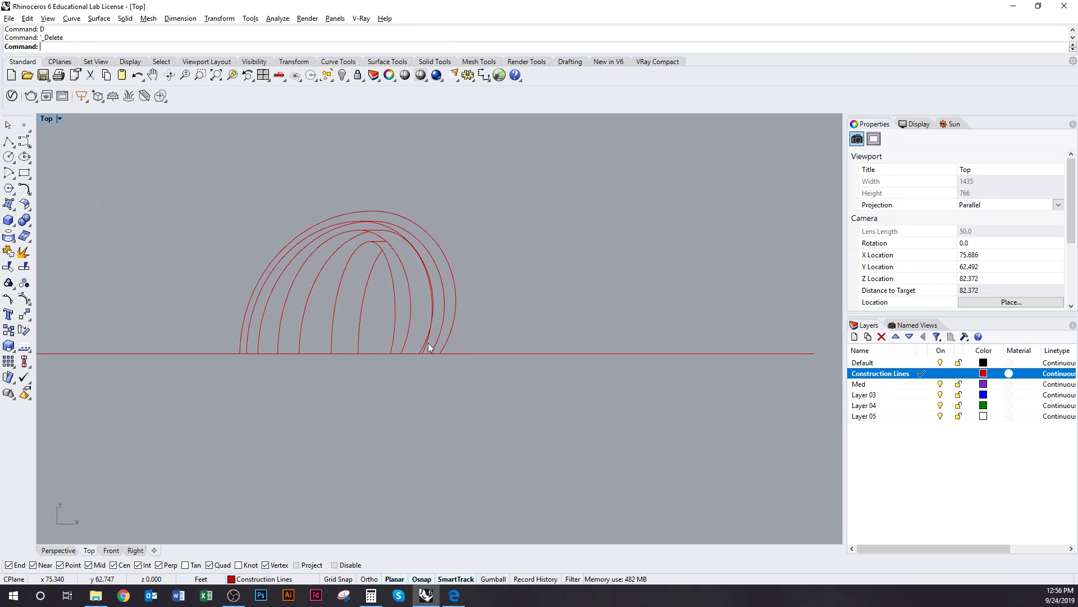
pyautogui.scroll(-5, 320, 373)
pyautogui.moveTo(307, 418); pyautogui.dragTo(315, 366, button='right')
pyautogui.scroll(2, 376, 347)
pyautogui.moveTo(354, 415)
pyautogui.mouseDown(button='right')
pyautogui.moveTo(360, 348)
pyautogui.moveTo(378, 359)
pyautogui.moveTo(388, 318)
pyautogui.moveTo(358, 353)
pyautogui.mouseUp(button='right')
pyautogui.scroll(4, 385, 316)
pyautogui.moveTo(384, 315); pyautogui.dragTo(381, 391, button='right')
pyautogui.press('Return')
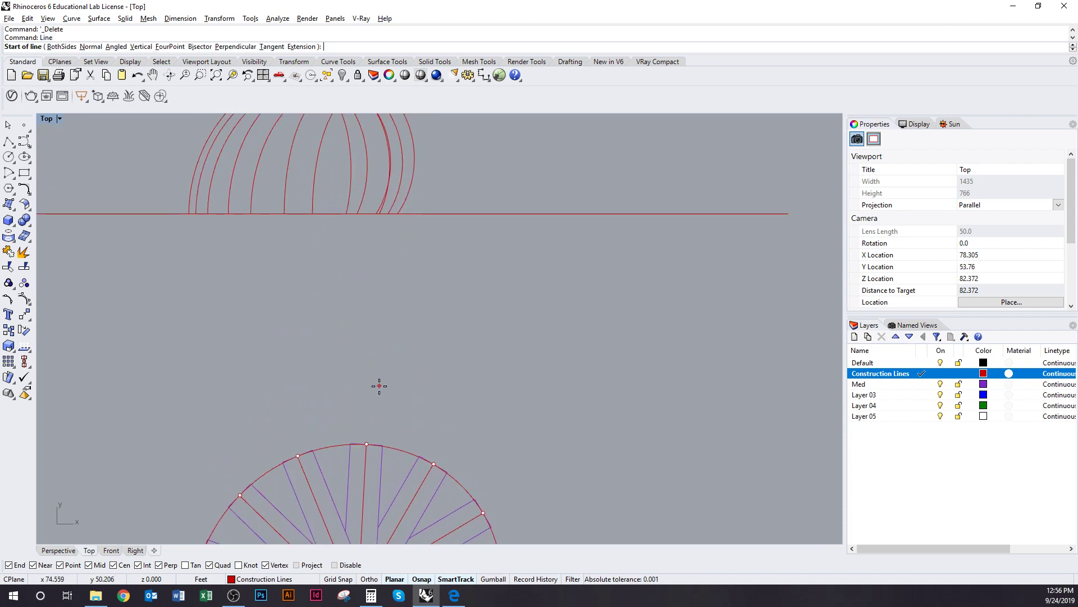
pyautogui.click(365, 441)
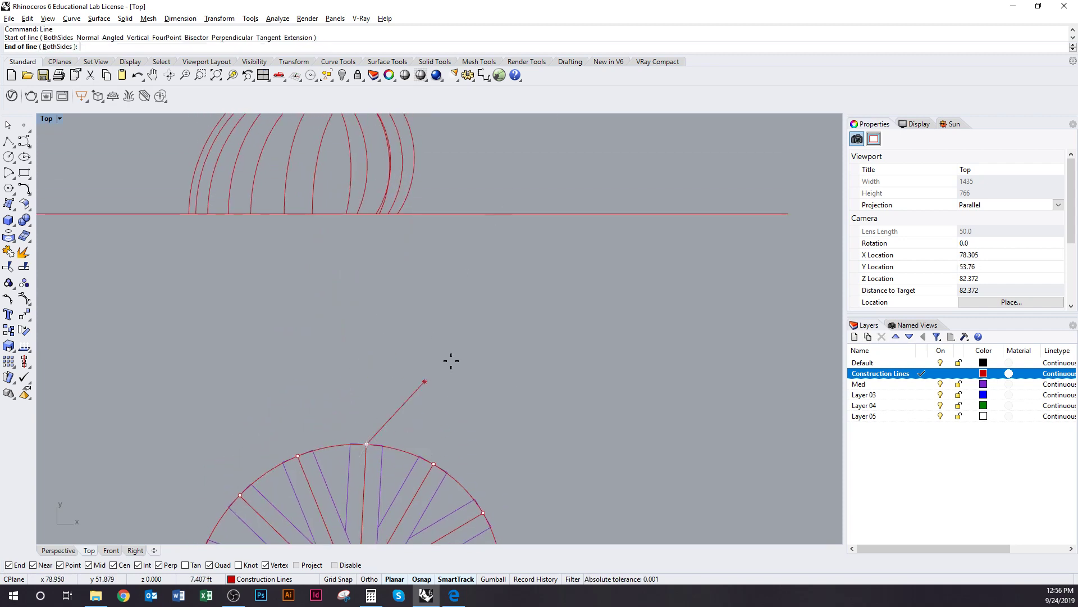
pyautogui.scroll(-7, 450, 361)
pyautogui.click(413, 162)
pyautogui.press('Return')
pyautogui.scroll(10, 423, 466)
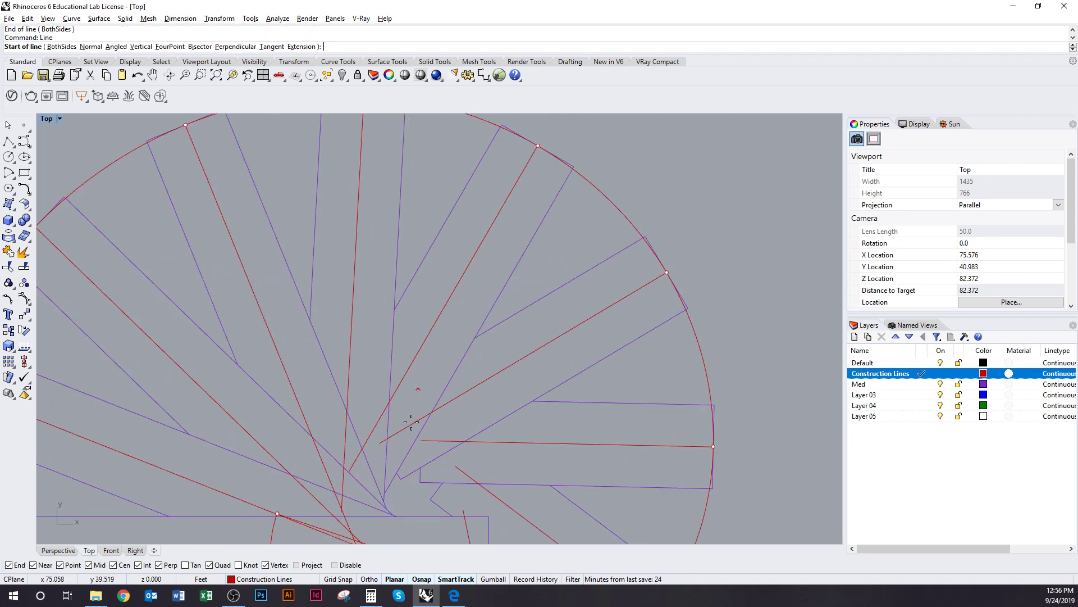
pyautogui.click(341, 471)
pyautogui.scroll(-8, 441, 439)
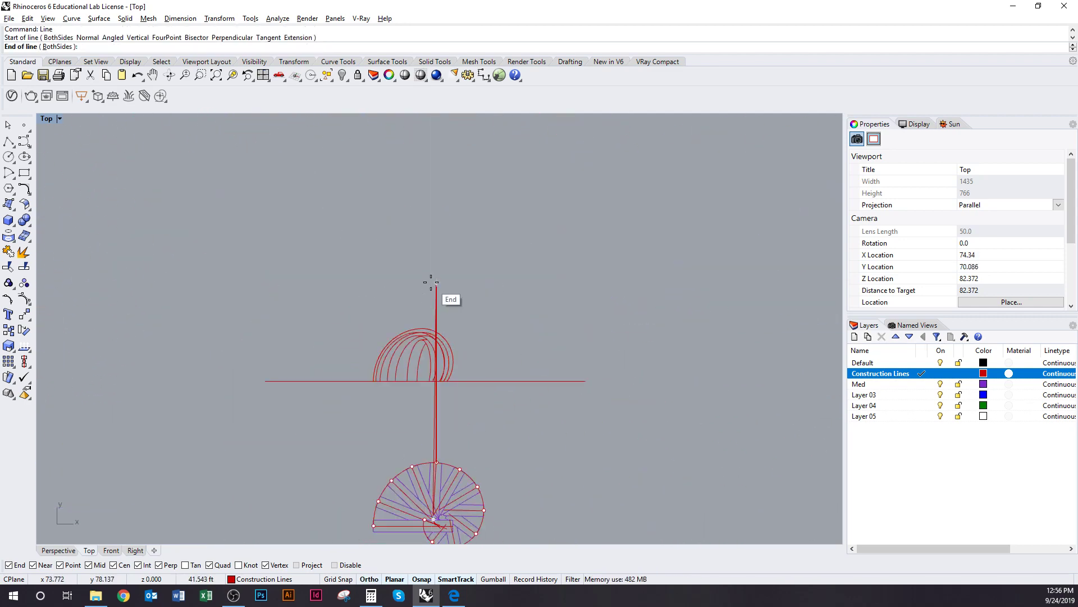
pyautogui.click(436, 198)
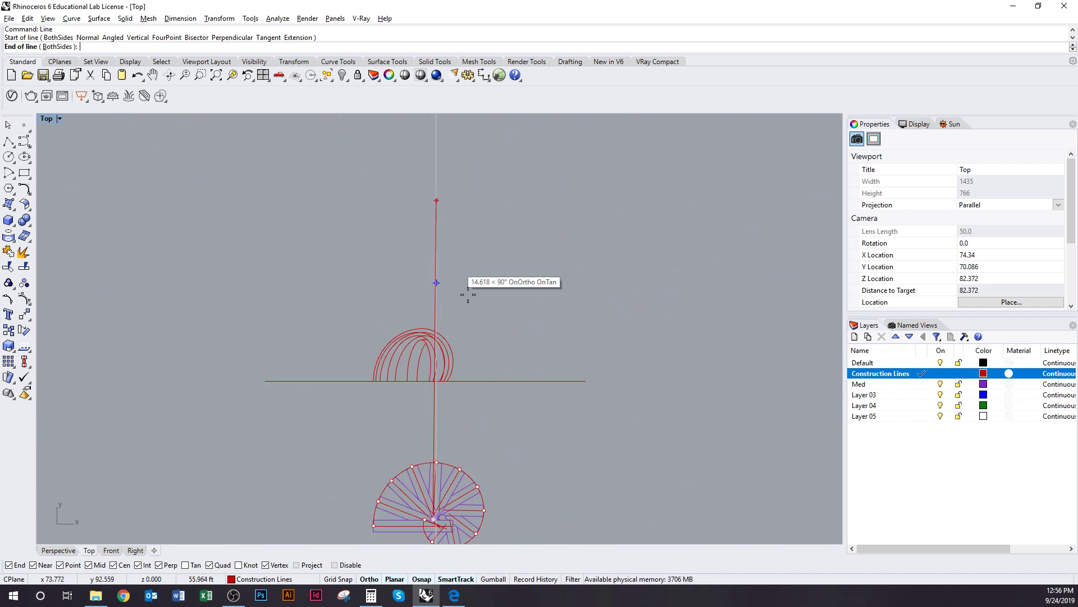
pyautogui.rightClick(470, 298)
pyautogui.press('Escape')
pyautogui.scroll(5, 438, 446)
pyautogui.hotkey('ctrl', 'z')
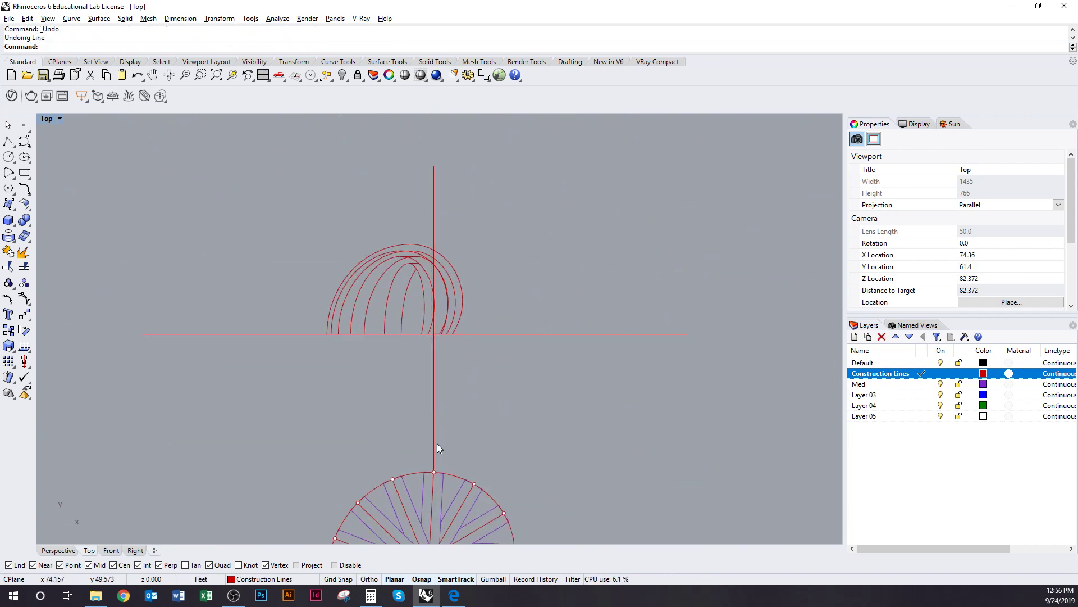
# Step: Copy the vertical projection line from the outer end to the inner end of the topmost rib centerline
pyautogui.click(437, 447)
pyautogui.moveTo(443, 446); pyautogui.dragTo(470, 298, button='right')
pyautogui.write('Copy')
pyautogui.press('Return')
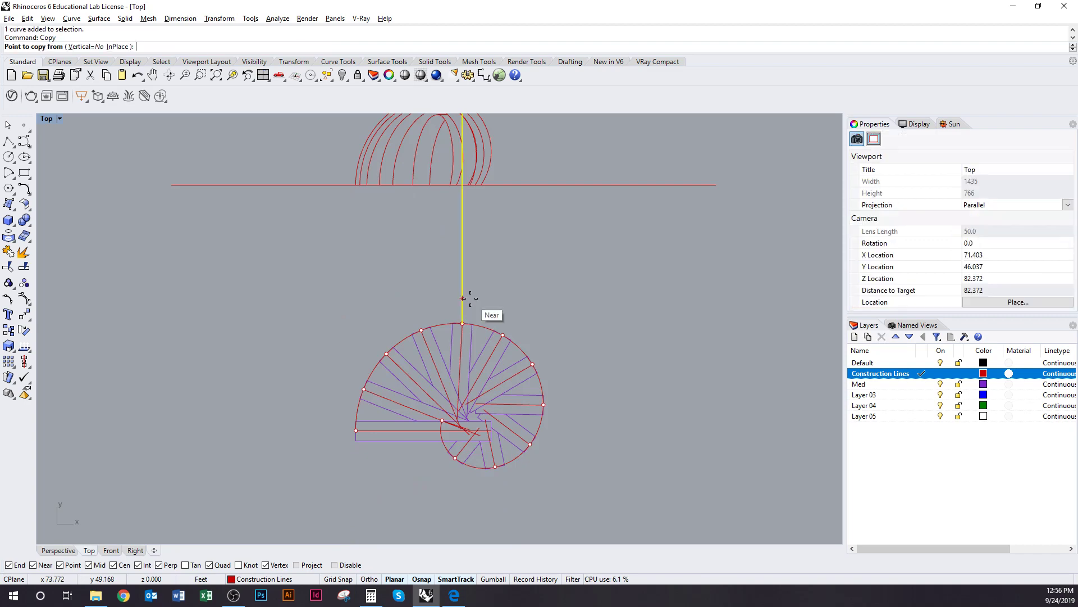
pyautogui.scroll(3, 470, 302)
pyautogui.click(458, 328)
pyautogui.scroll(4, 447, 443)
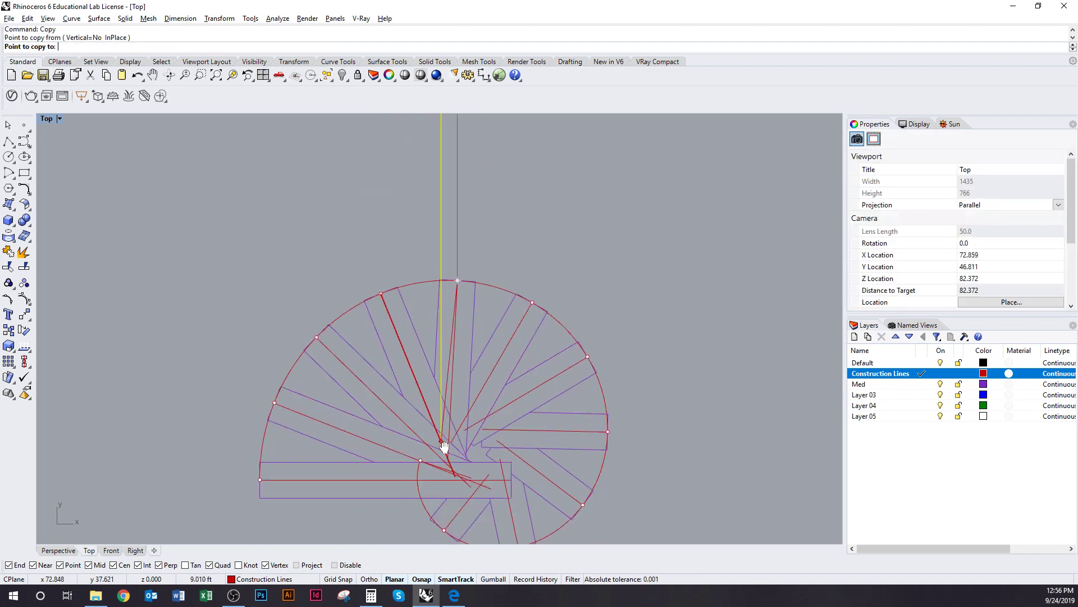
pyautogui.scroll(1, 451, 409)
pyautogui.click(460, 393)
pyautogui.press('Escape')
# Step: Move the copied vertical line upward so it extends above the arch profiles
pyautogui.scroll(-14, 421, 439)
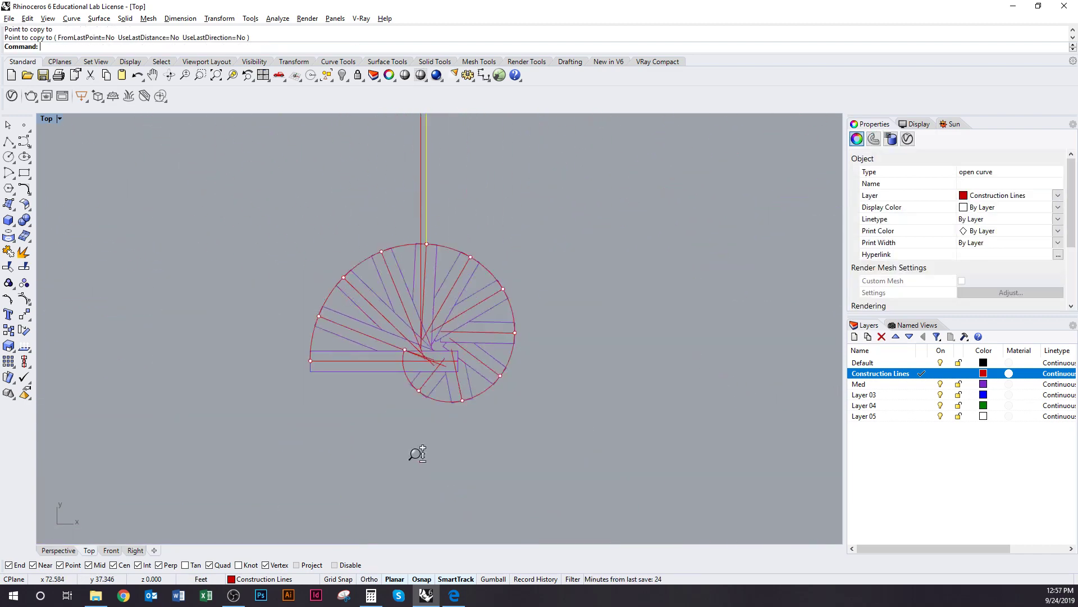
pyautogui.moveTo(433, 249); pyautogui.dragTo(445, 417, button='right')
pyautogui.scroll(5, 447, 337)
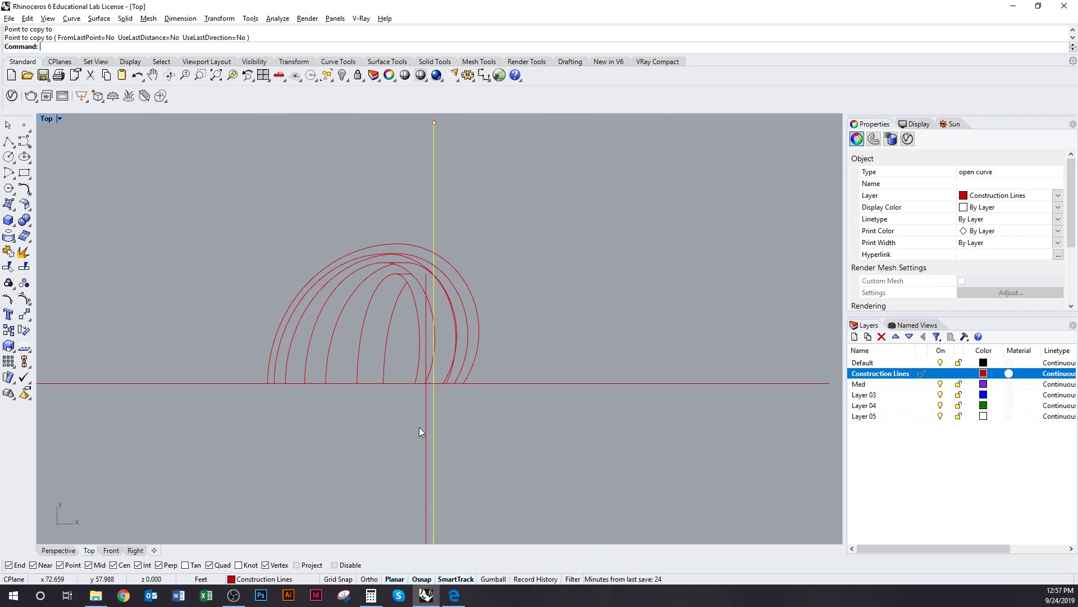
pyautogui.moveTo(423, 428); pyautogui.dragTo(431, 291)
pyautogui.click(491, 342)
pyautogui.moveTo(437, 341); pyautogui.dragTo(467, 329, button='right')
# Step: Hide all arch curves except the newest rib's left arch, and select that remaining arch
pyautogui.click(448, 307)
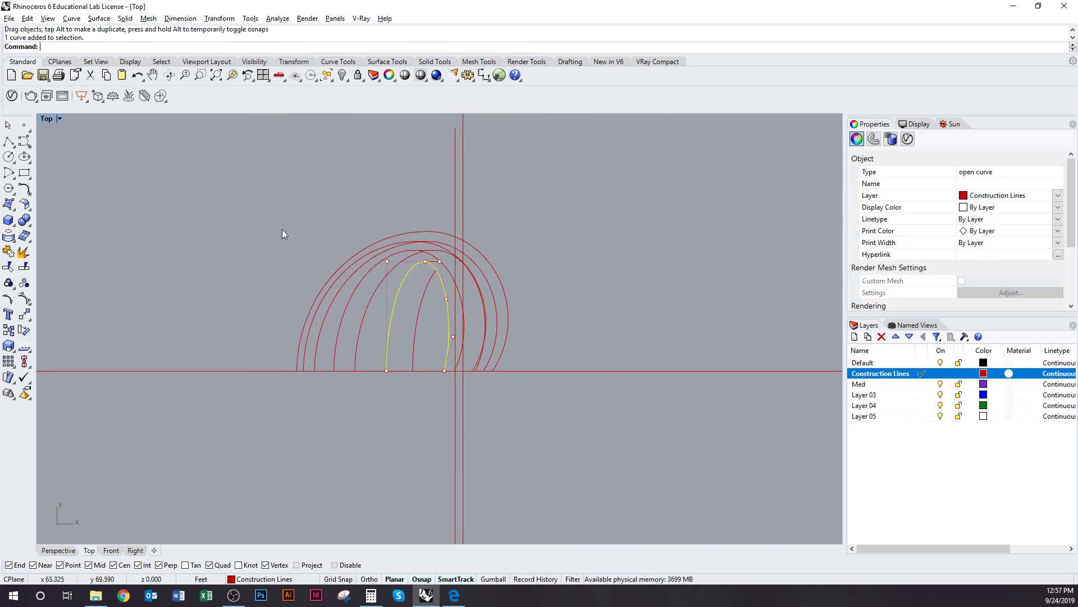
pyautogui.moveTo(251, 208); pyautogui.dragTo(548, 450)
pyautogui.keyDown('ctrl'); pyautogui.click(403, 325); pyautogui.keyUp('ctrl')
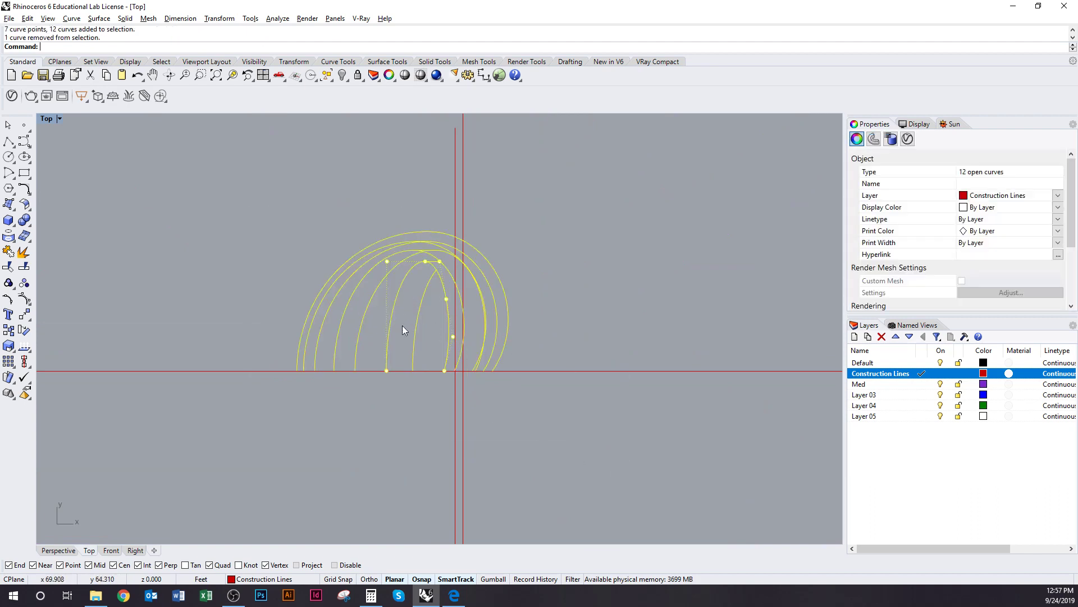
pyautogui.press('Escape')
pyautogui.moveTo(281, 211); pyautogui.dragTo(522, 420)
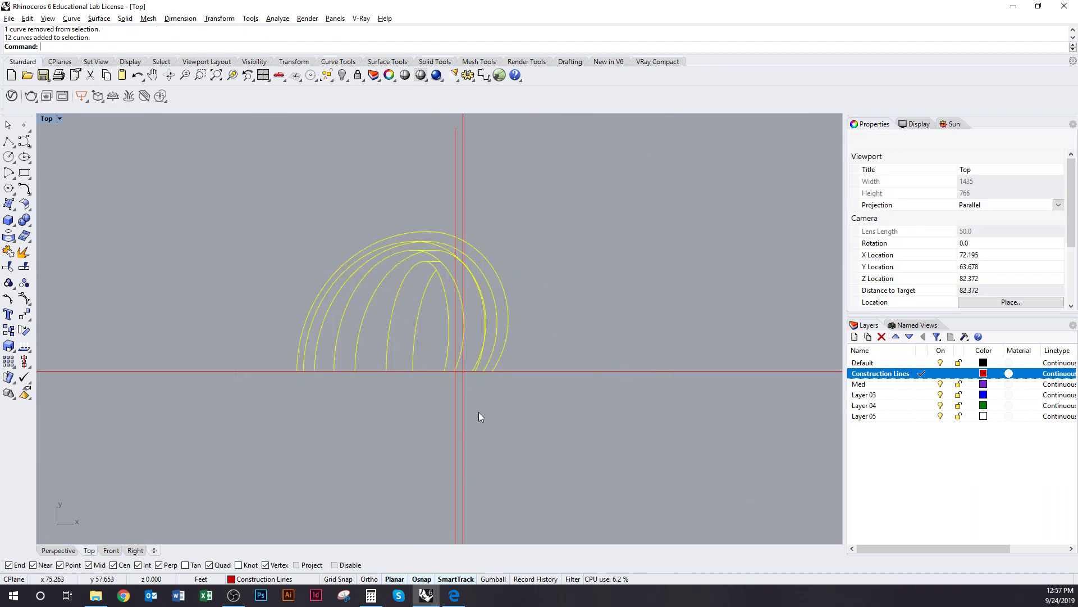
pyautogui.keyDown('ctrl'); pyautogui.click(396, 299); pyautogui.keyUp('ctrl')
pyautogui.hotkey('ctrl', 'h')
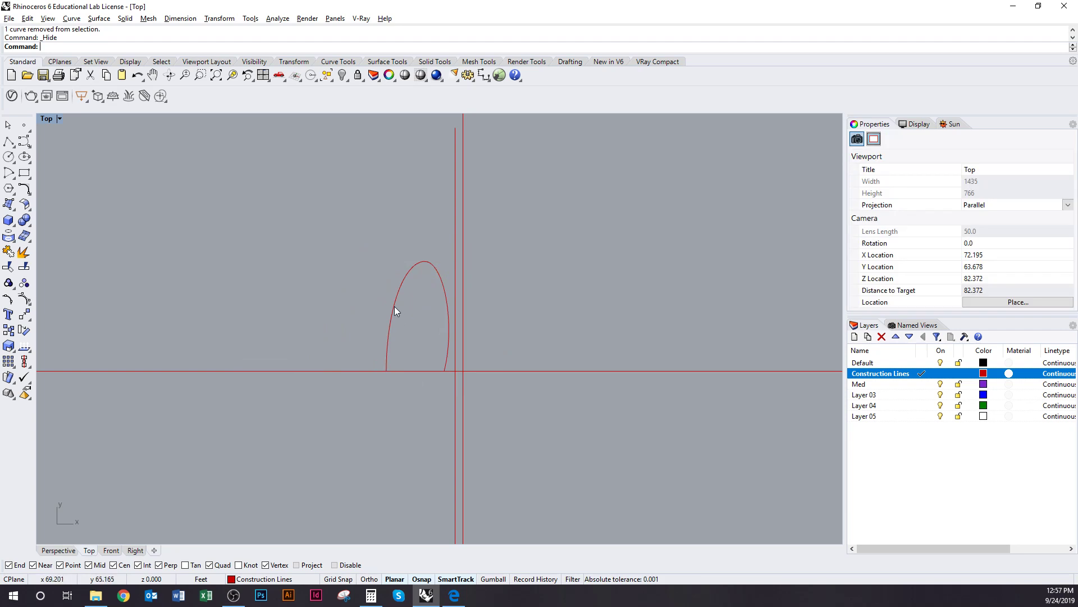
pyautogui.click(392, 321)
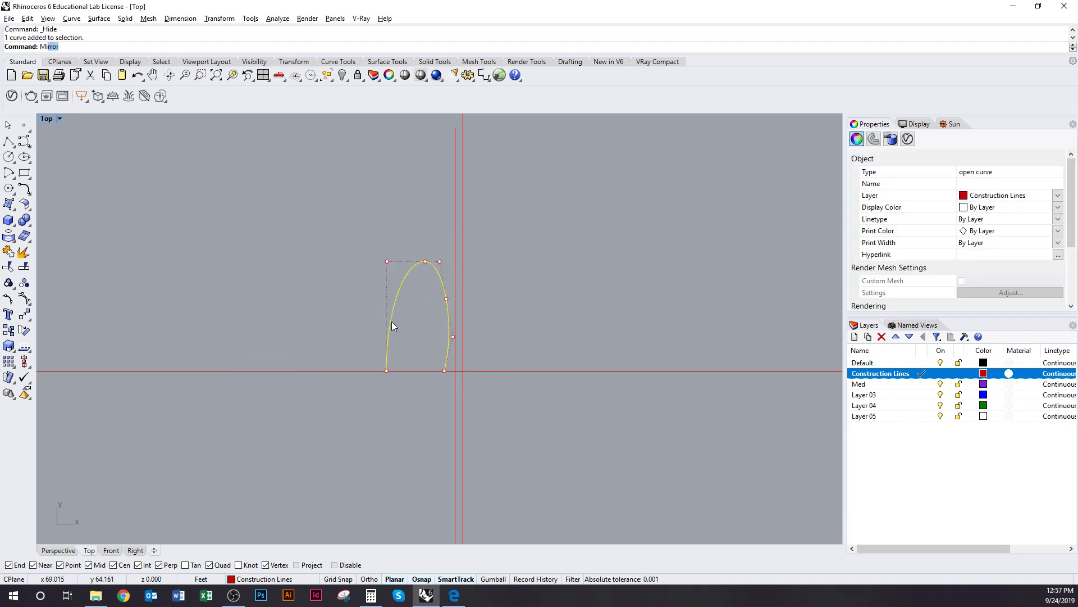
# Step: Mirror the selected arch across the vertical projection line from the inner end of the topmost rib centerline
pyautogui.press('Return')
pyautogui.scroll(-5, 393, 321)
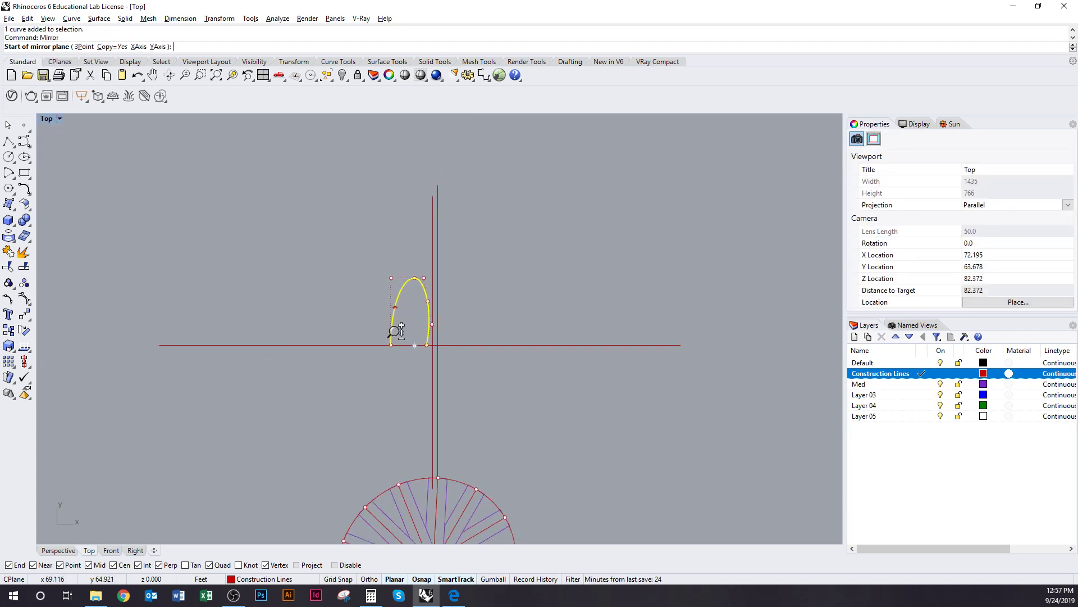
pyautogui.moveTo(397, 368); pyautogui.dragTo(378, 201, button='right')
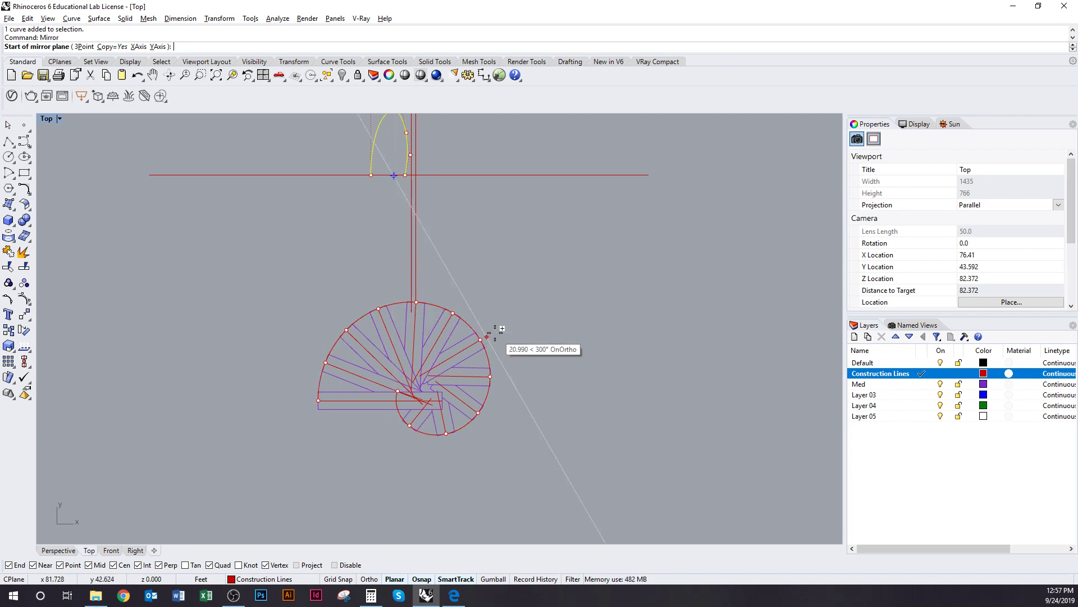
pyautogui.moveTo(407, 251); pyautogui.dragTo(377, 368, button='right')
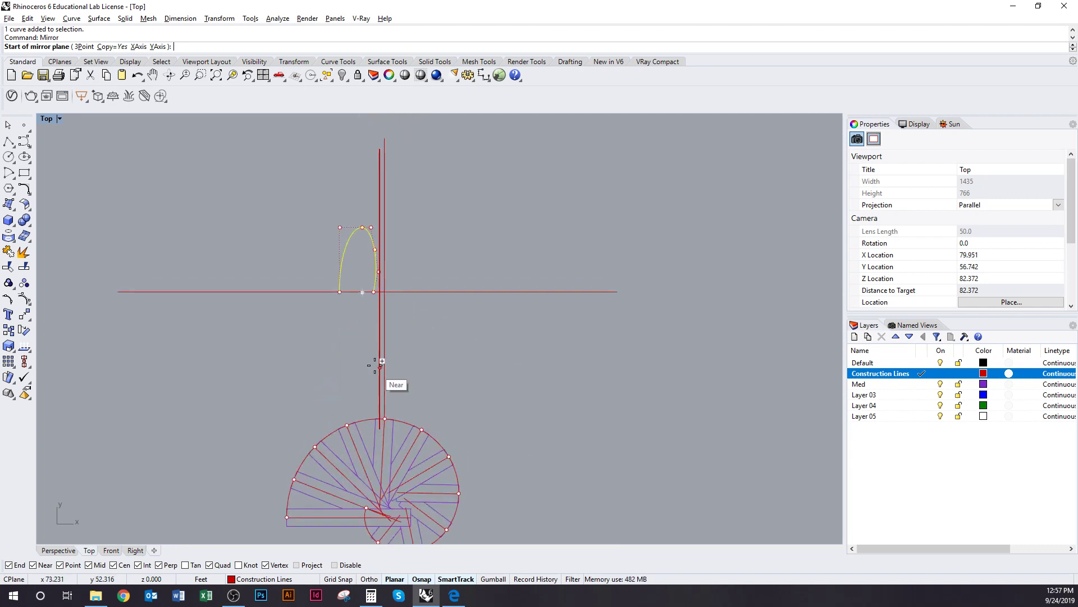
pyautogui.scroll(4, 380, 311)
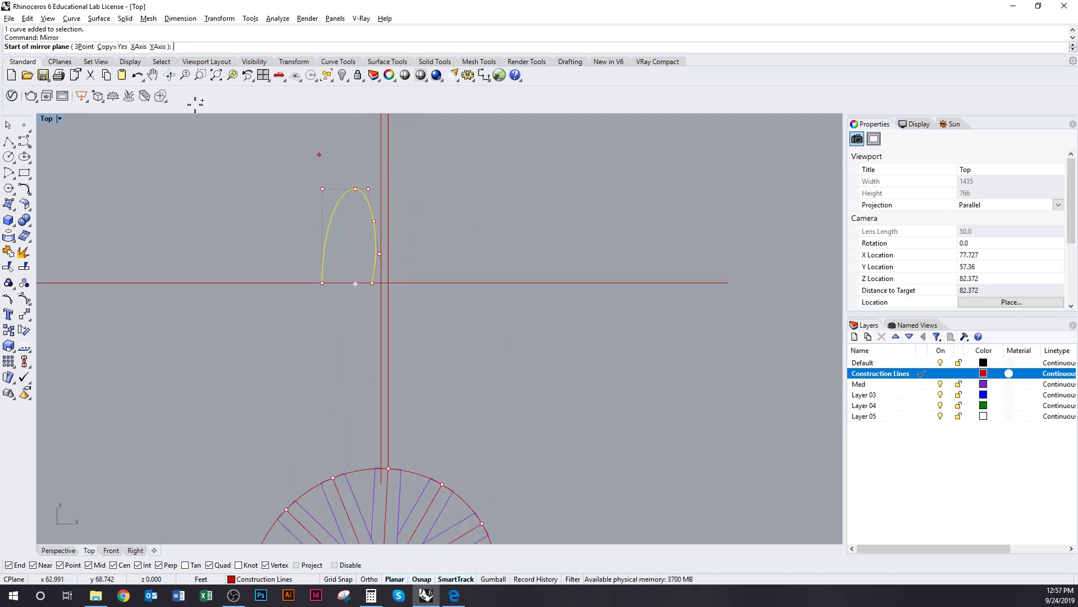
pyautogui.click(381, 137)
pyautogui.click(373, 309)
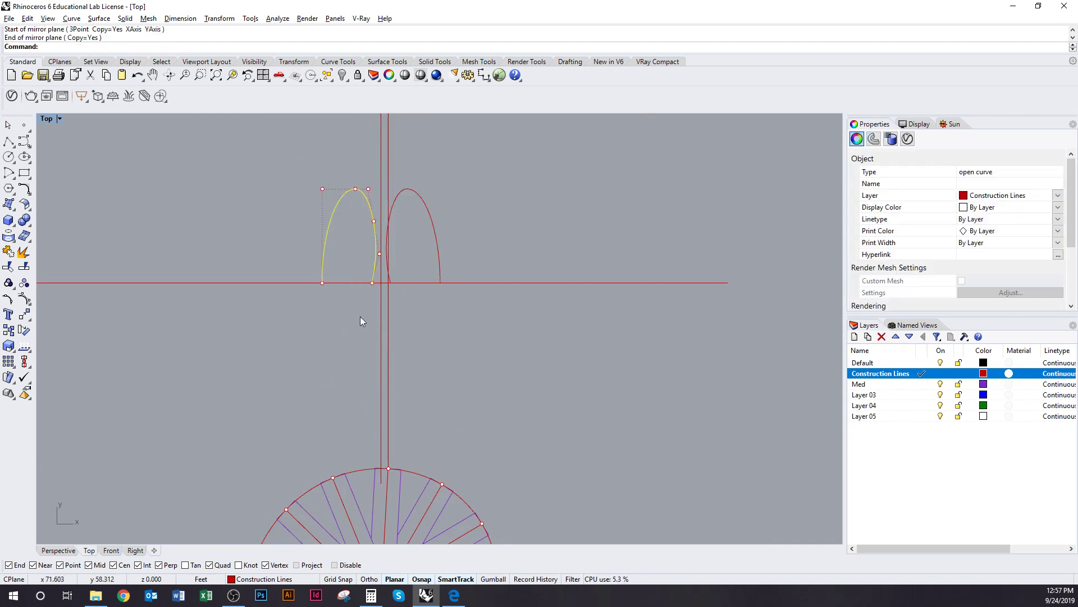
pyautogui.press('Delete')
pyautogui.scroll(5, 391, 181)
pyautogui.hotkey('ctrl', 'z')
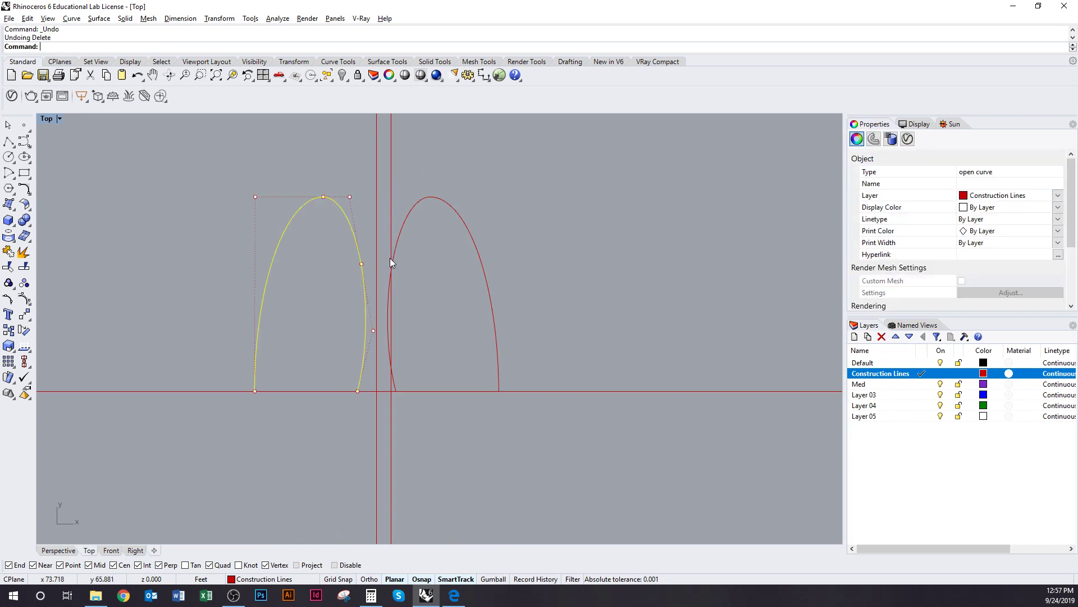
# Step: Hide the original arch and move its mirrored copy horizontally until its leftmost point touches the left vertical projection line
pyautogui.hotkey('ctrl', 'h')
pyautogui.click(405, 234)
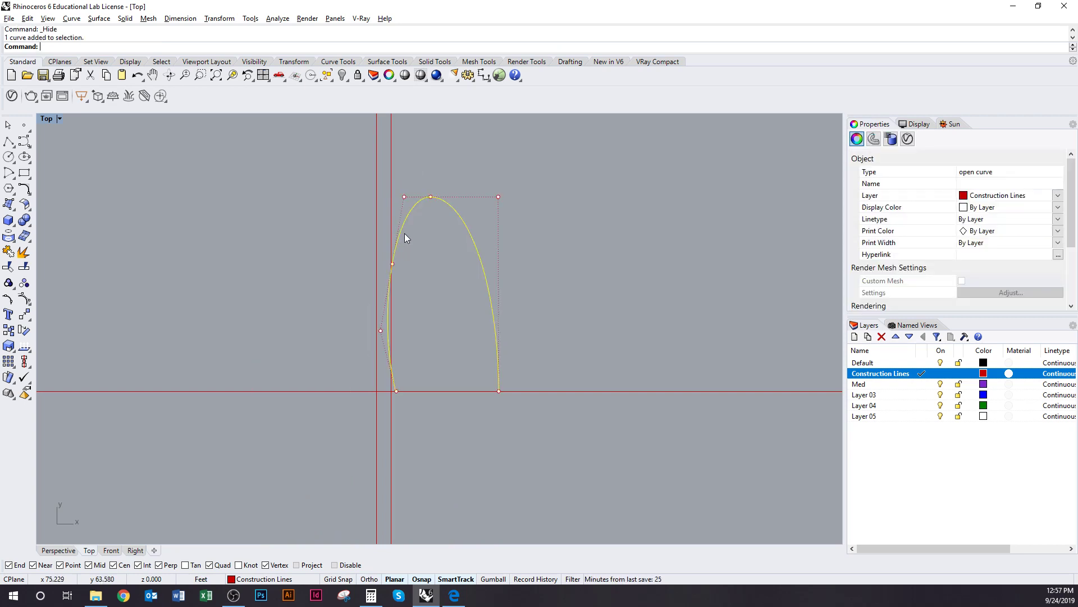
pyautogui.write('m')
pyautogui.press('Return')
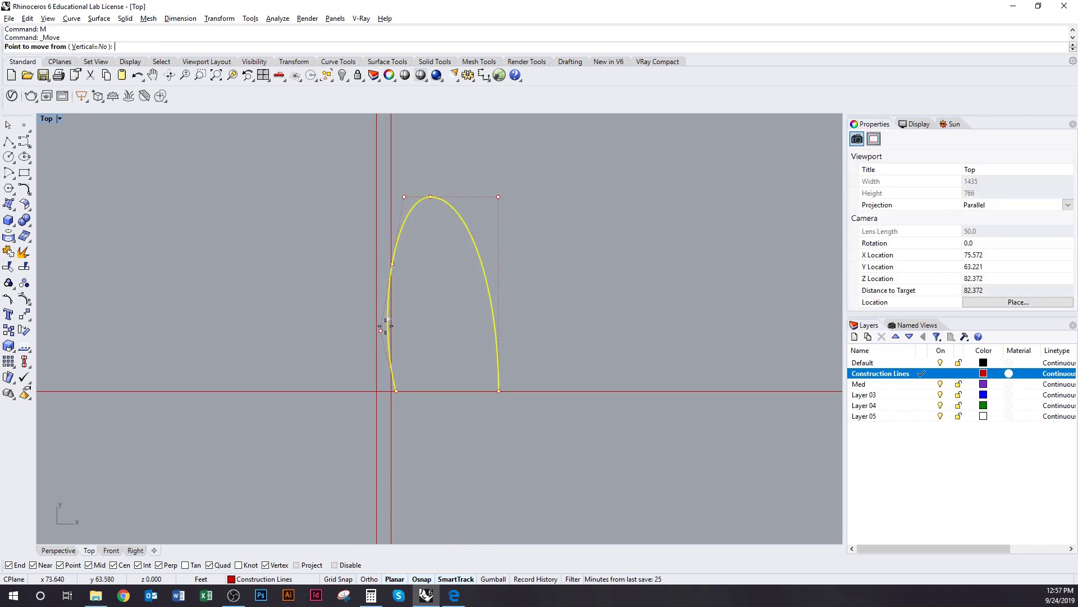
pyautogui.click(387, 320)
pyautogui.click(376, 323)
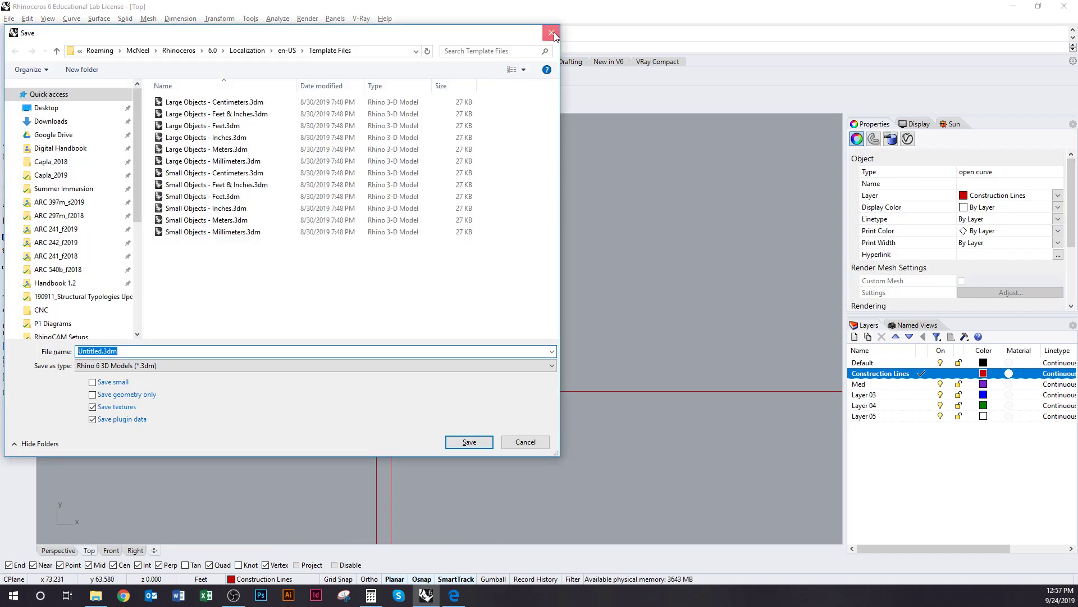
pyautogui.click(552, 33)
# Step: Scale the mirrored arch horizontally with Scale1D from the left projection line so its right foot reaches the right projection line
pyautogui.write('scale1')
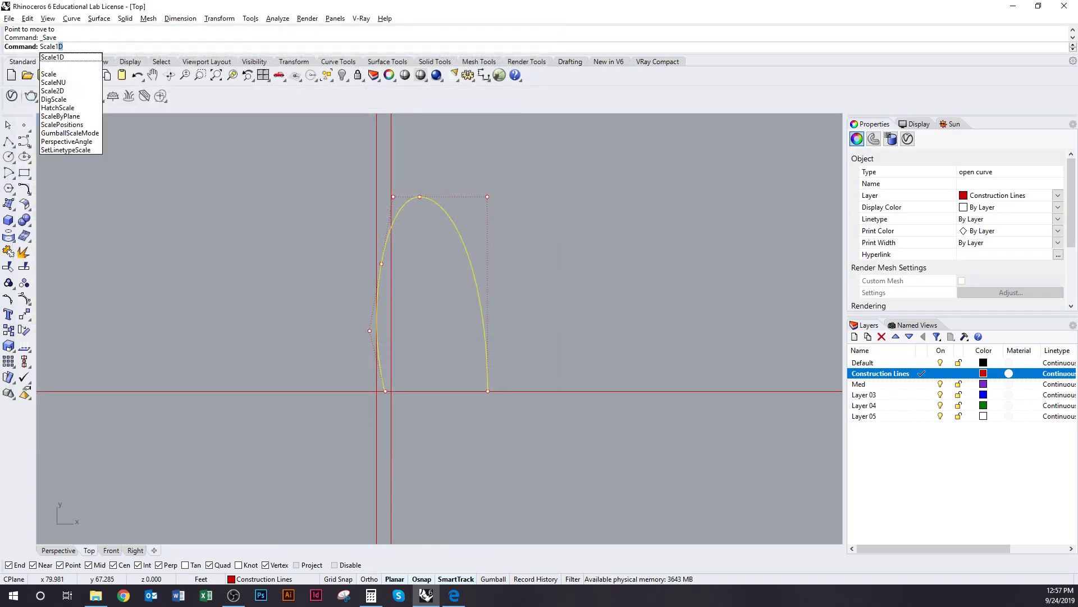
pyautogui.press('Return')
pyautogui.click(376, 319)
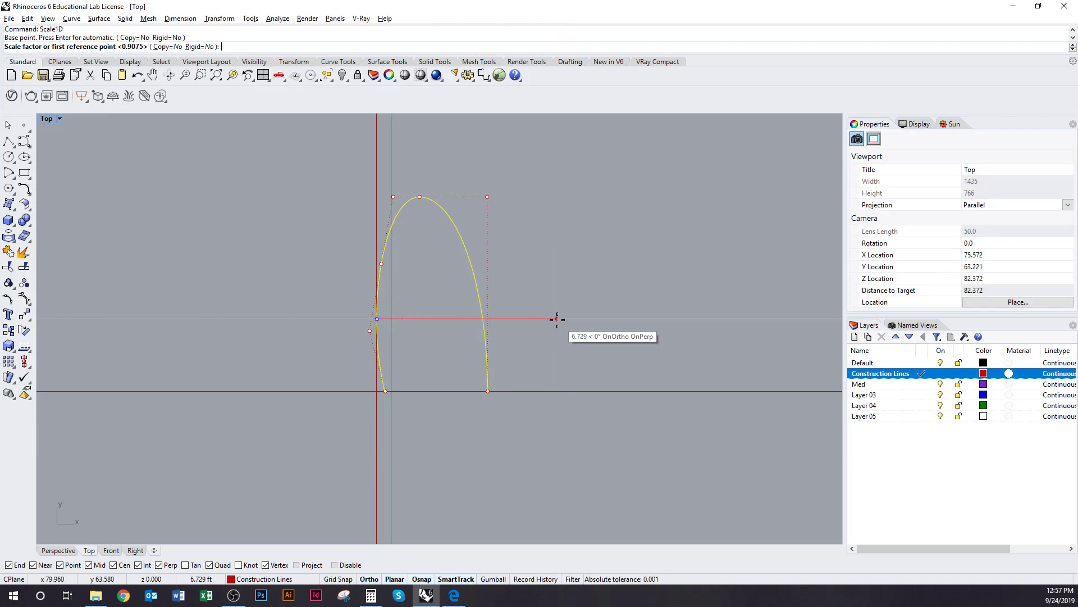
pyautogui.click(488, 391)
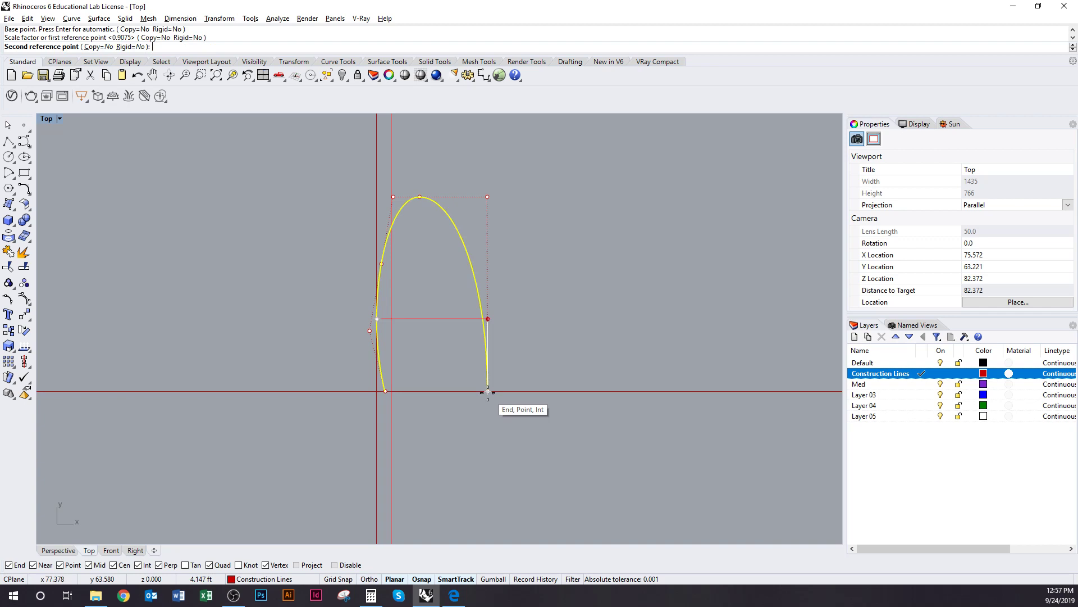
pyautogui.click(393, 414)
# Step: Copy the narrowed arch from the topmost rib's outer centerline end to both outer corners of that rib in the plan
pyautogui.scroll(-4, 399, 342)
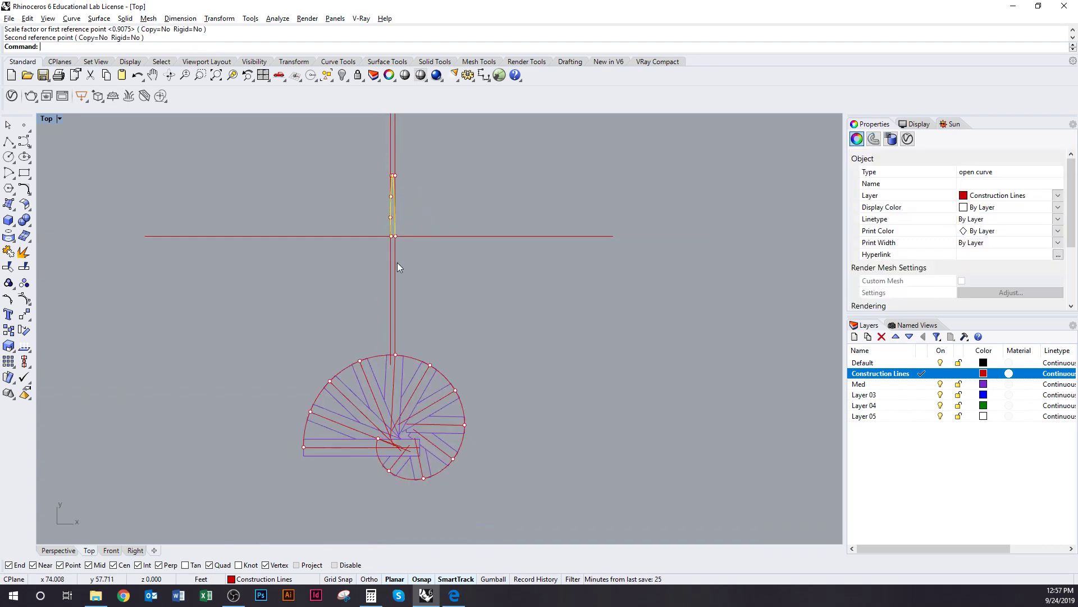
pyautogui.scroll(2, 399, 264)
pyautogui.write('copy')
pyautogui.press('Return')
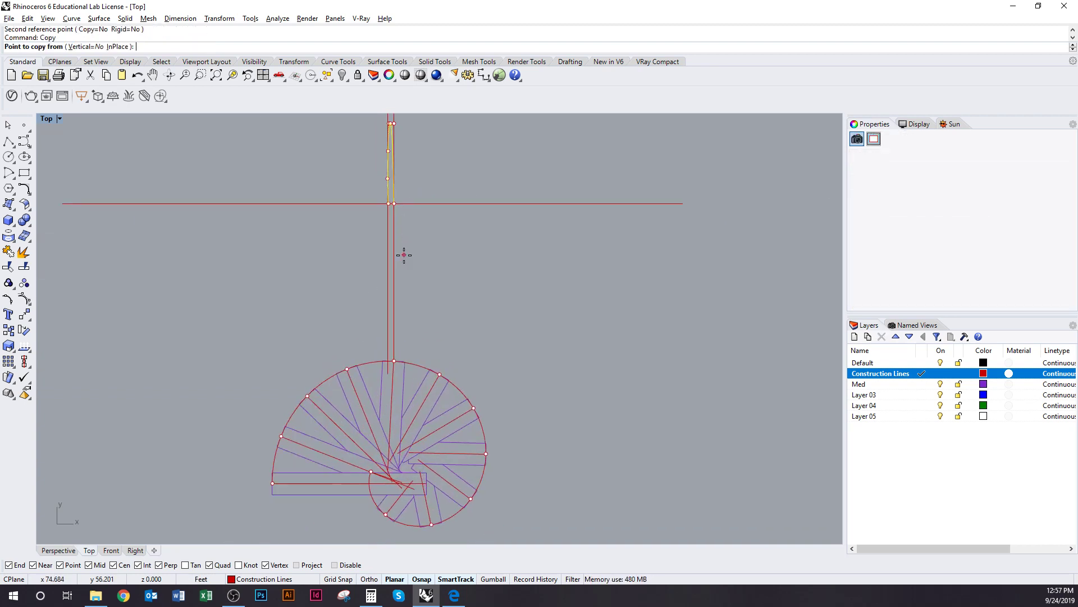
pyautogui.scroll(3, 394, 356)
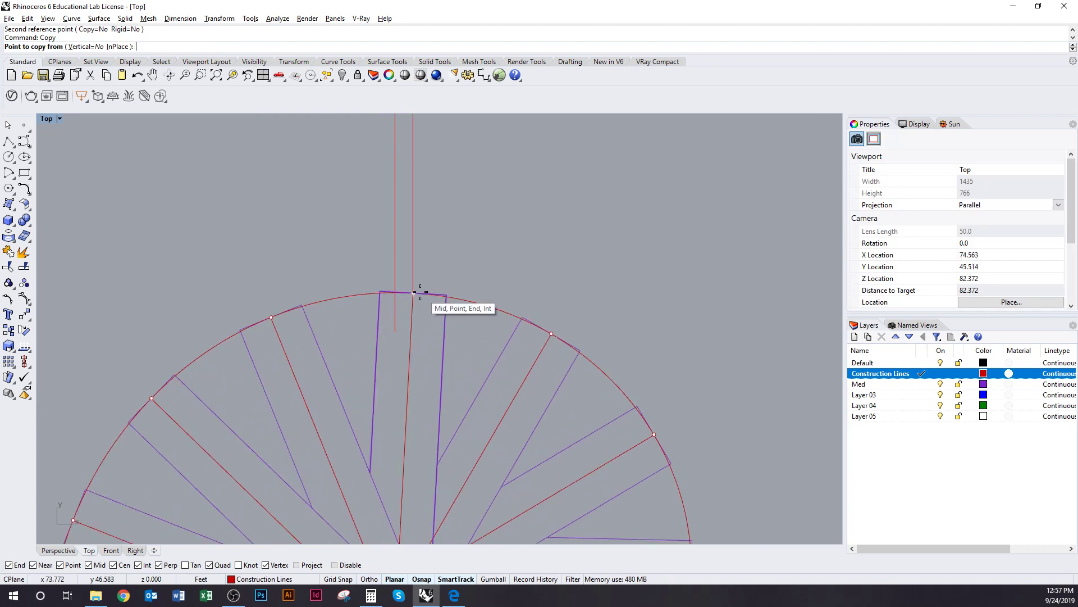
pyautogui.click(414, 292)
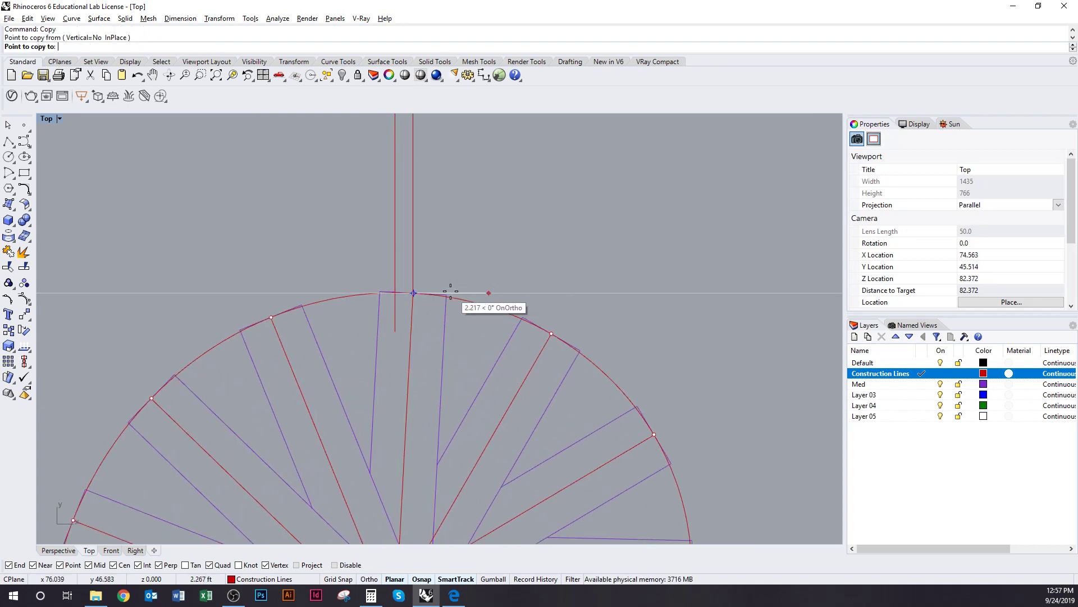
pyautogui.click(447, 294)
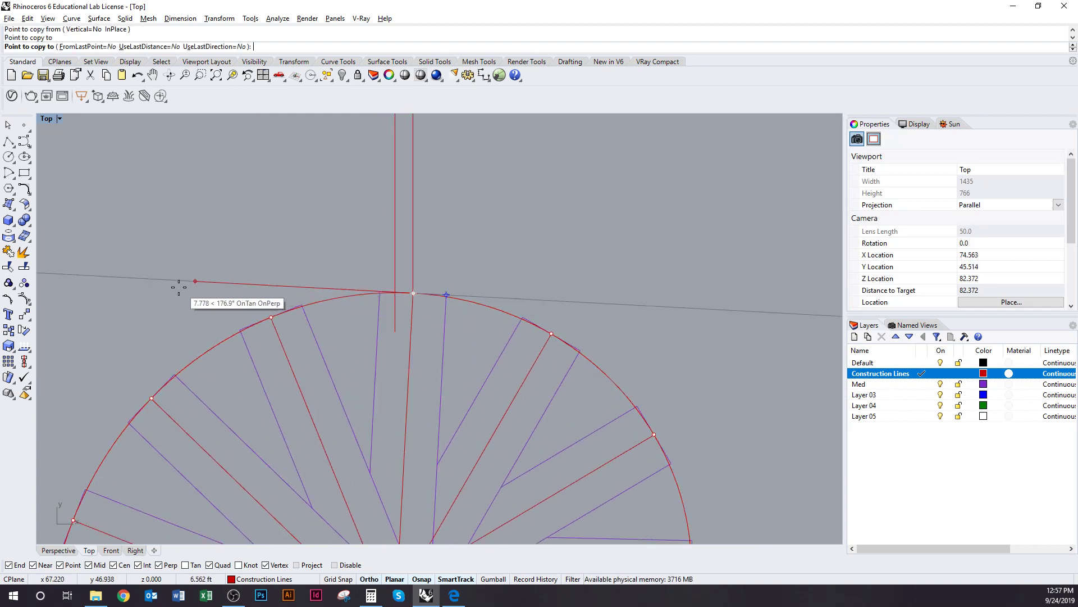
pyautogui.click(380, 292)
pyautogui.scroll(-8, 381, 267)
pyautogui.press('Return')
# Step: Delete the middle narrowed arch and both vertical projection lines, keeping only the two copied arches
pyautogui.moveTo(406, 215); pyautogui.dragTo(416, 449, button='right')
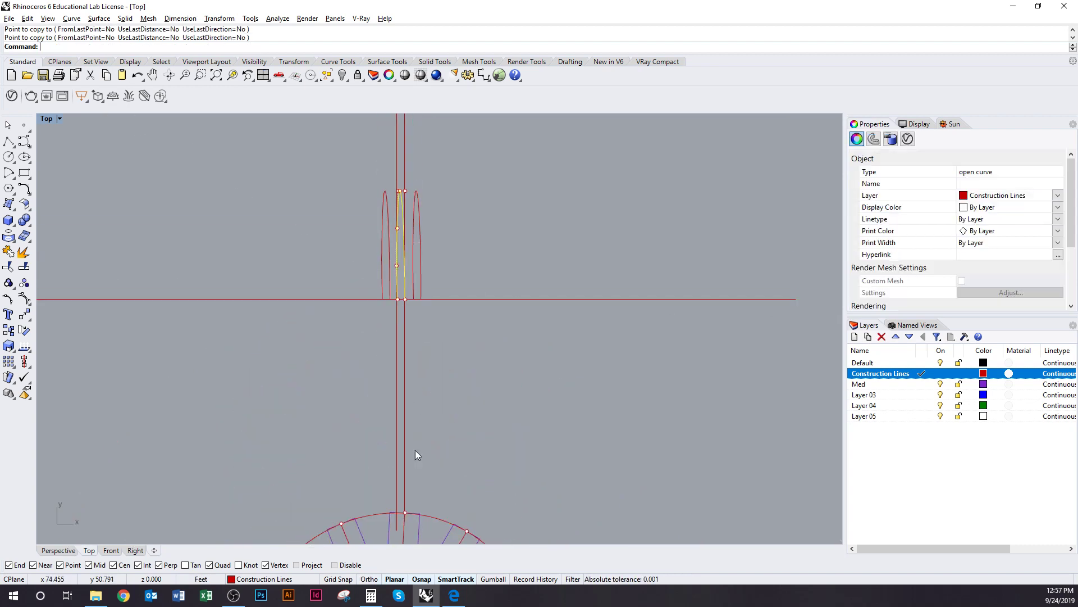
pyautogui.moveTo(436, 390); pyautogui.dragTo(439, 427, button='right')
pyautogui.scroll(3, 439, 406)
pyautogui.write('d')
pyautogui.press('Return')
pyautogui.moveTo(440, 406); pyautogui.dragTo(371, 368)
pyautogui.write('d')
pyautogui.press('Return')
pyautogui.moveTo(400, 272); pyautogui.dragTo(400, 321, button='right')
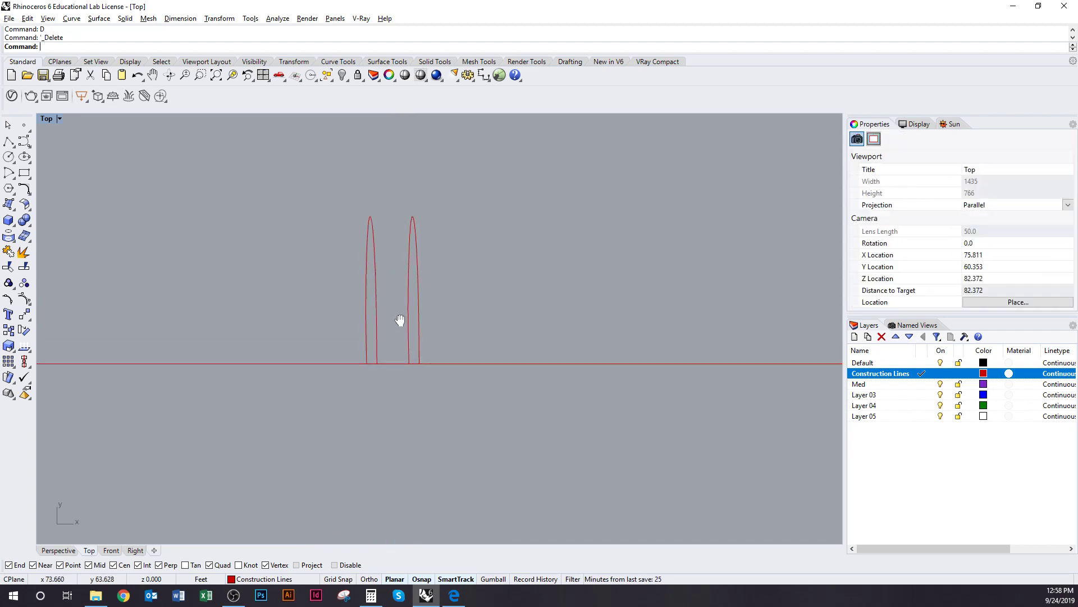
# Step: Draw a horizontal line connecting the apexes of the two narrow arches
pyautogui.scroll(5, 392, 277)
pyautogui.write('Line')
pyautogui.press('Return')
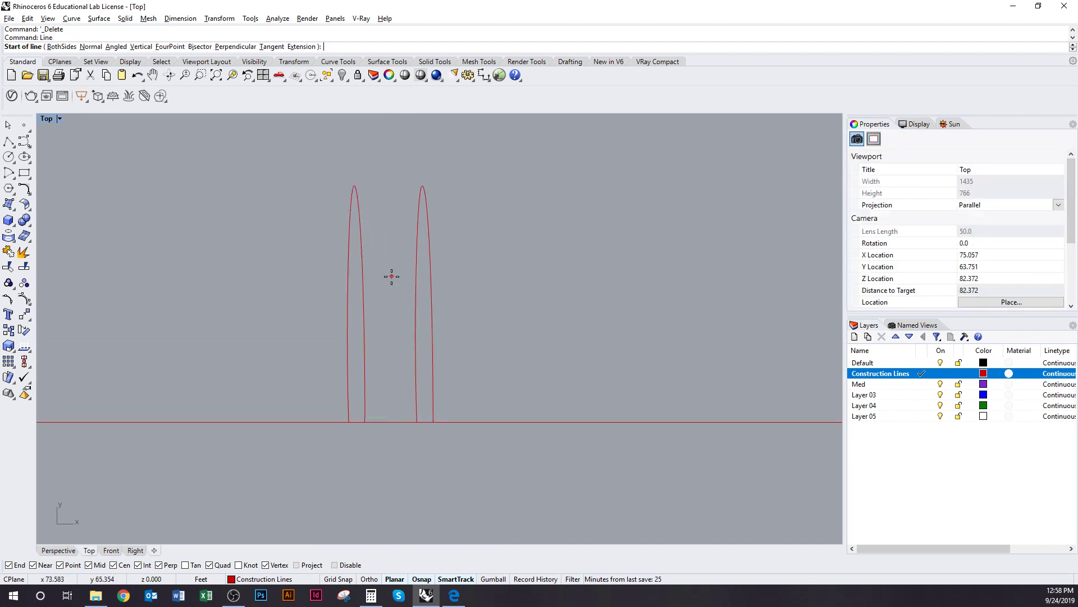
pyautogui.click(418, 179)
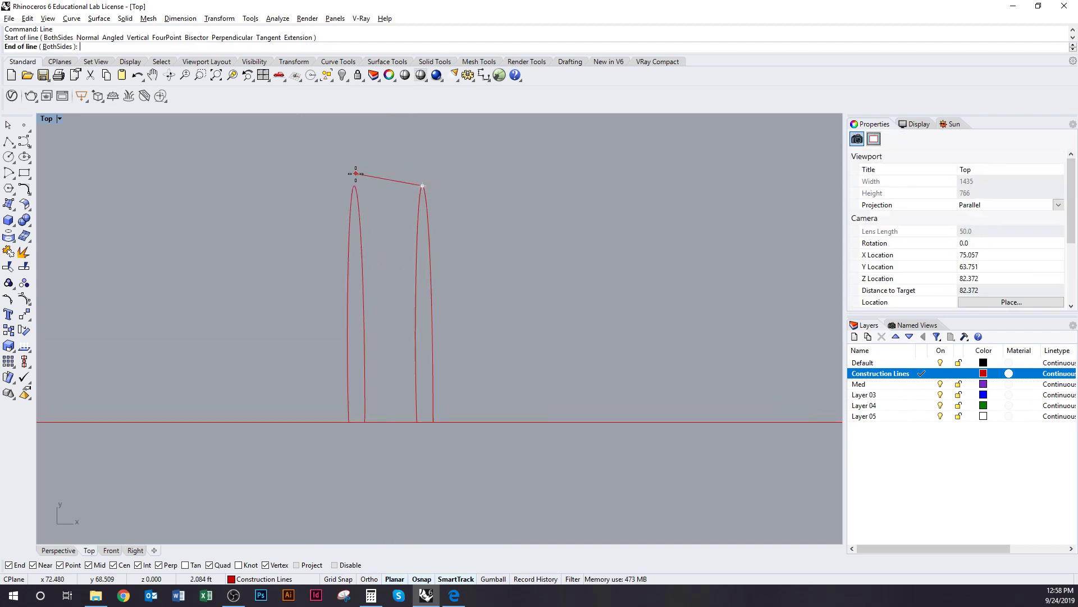
pyautogui.click(355, 180)
pyautogui.press('Return')
pyautogui.scroll(-2, 398, 196)
pyautogui.press('Escape')
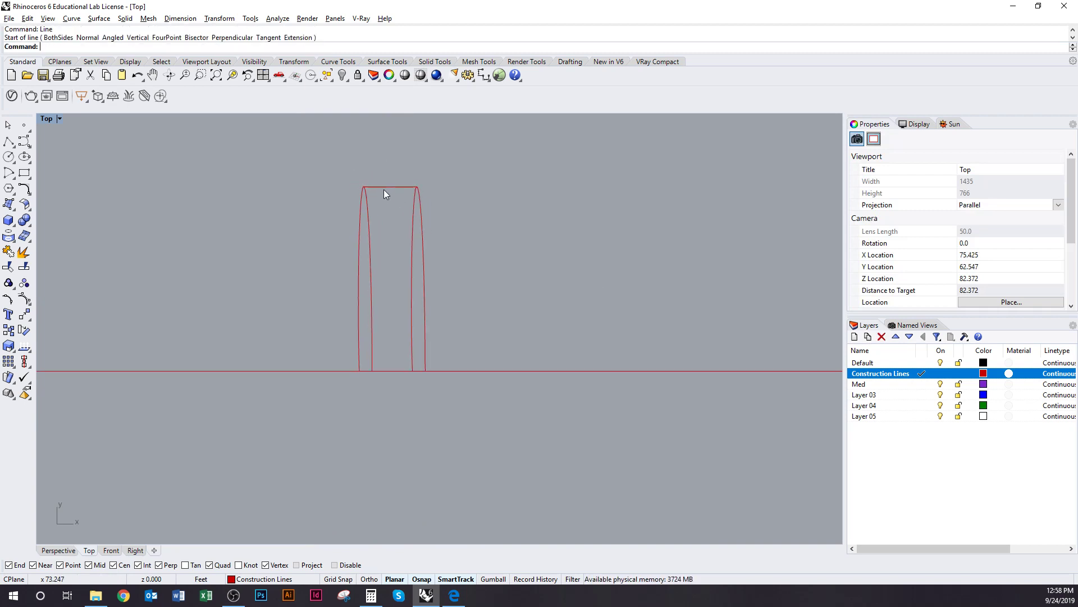
# Step: Trim away the right leg of the left narrow arch using the apex connecting line as the cutting object
pyautogui.click(383, 188)
pyautogui.hotkey('ctrl', 't')
pyautogui.click(368, 210)
pyautogui.press('Return')
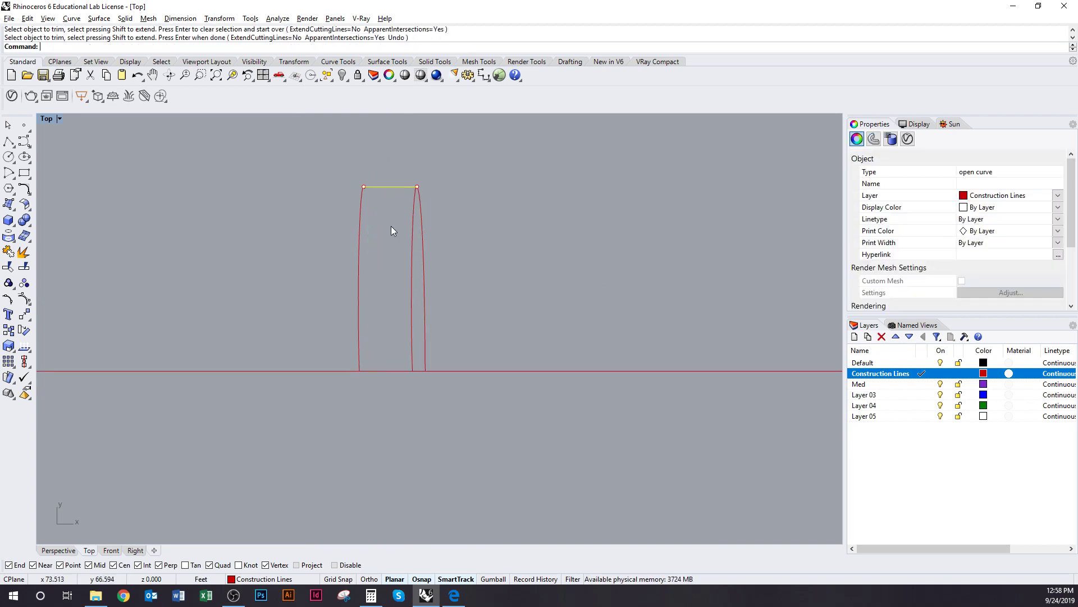
# Step: Show all the hidden arch curves above the spiral plan again
pyautogui.write('Show')
pyautogui.press('Return')
pyautogui.scroll(-2, 391, 226)
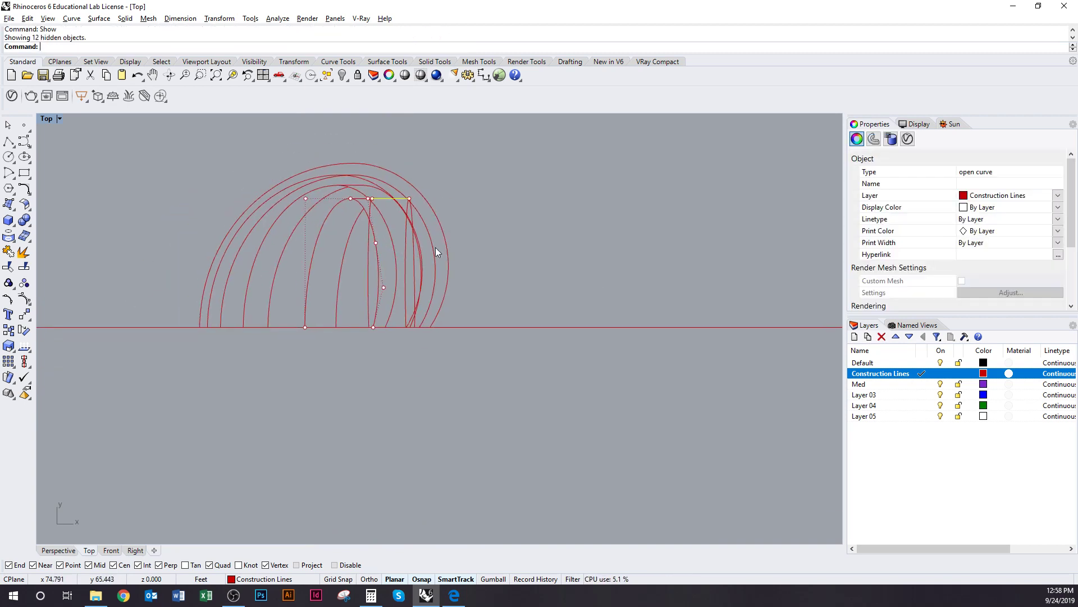
pyautogui.press('Escape')
pyautogui.scroll(-3, 456, 228)
pyautogui.moveTo(454, 301); pyautogui.dragTo(436, 234, button='right')
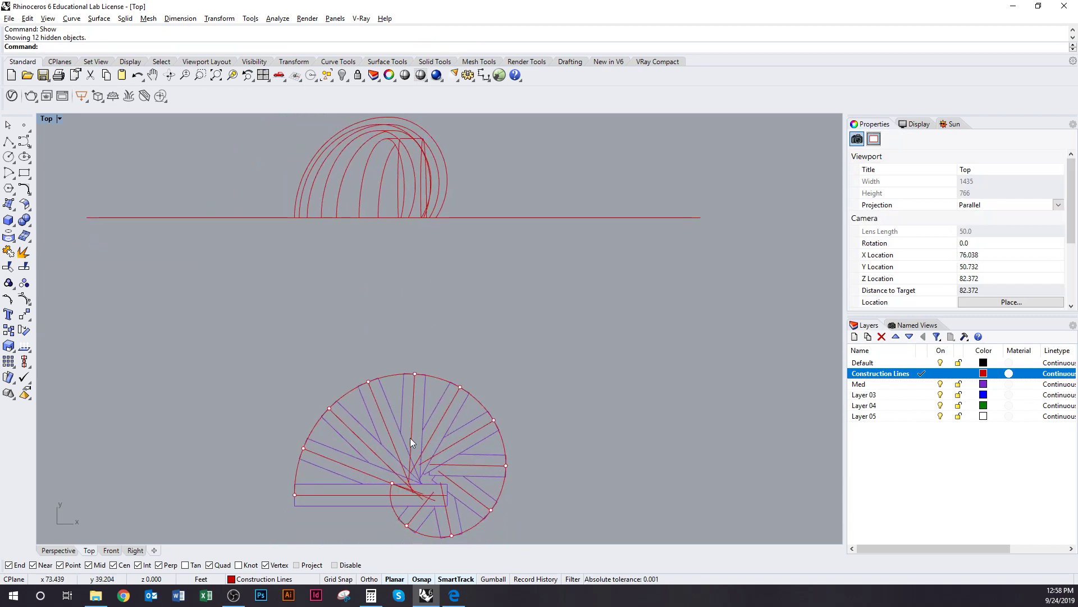
pyautogui.moveTo(414, 259); pyautogui.dragTo(433, 307, button='right')
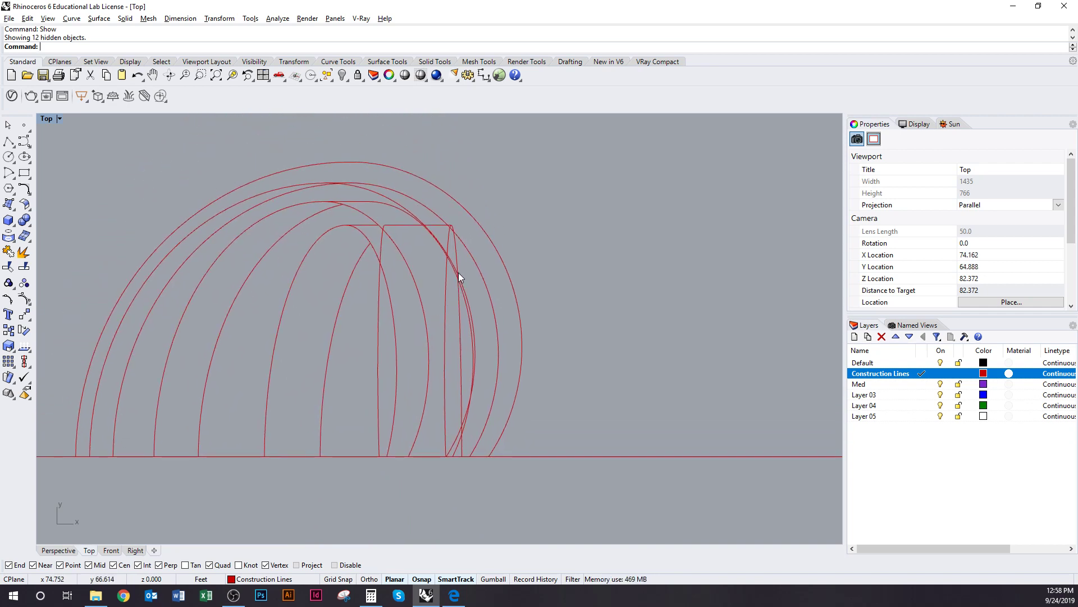
# Step: Trim off the top of the left narrow arch where it extends beyond the previous rib's left arch
pyautogui.click(390, 285)
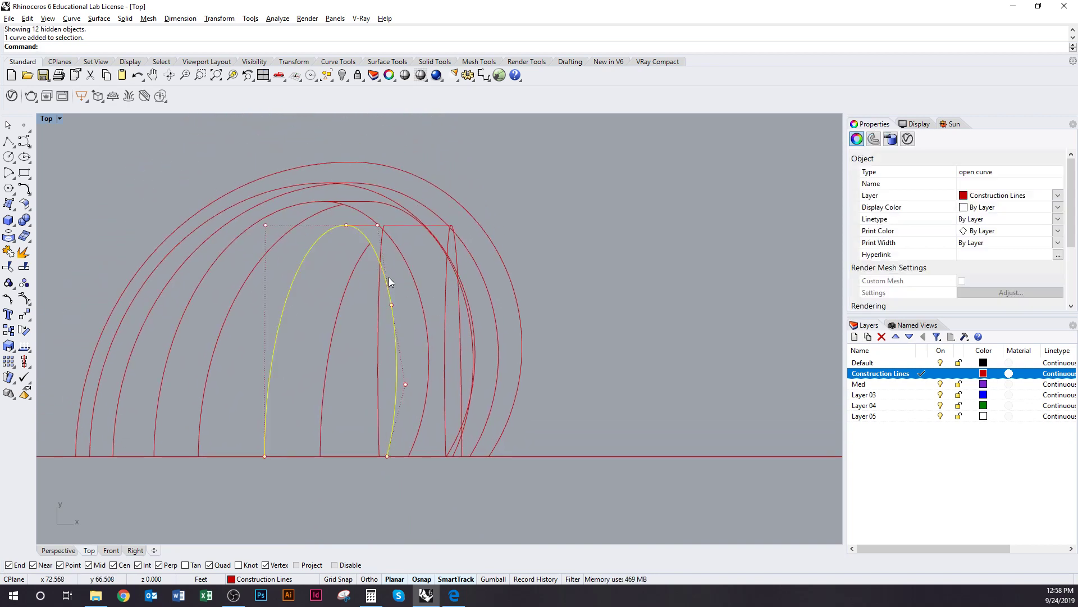
pyautogui.write('trim')
pyautogui.press('Return')
pyautogui.click(383, 251)
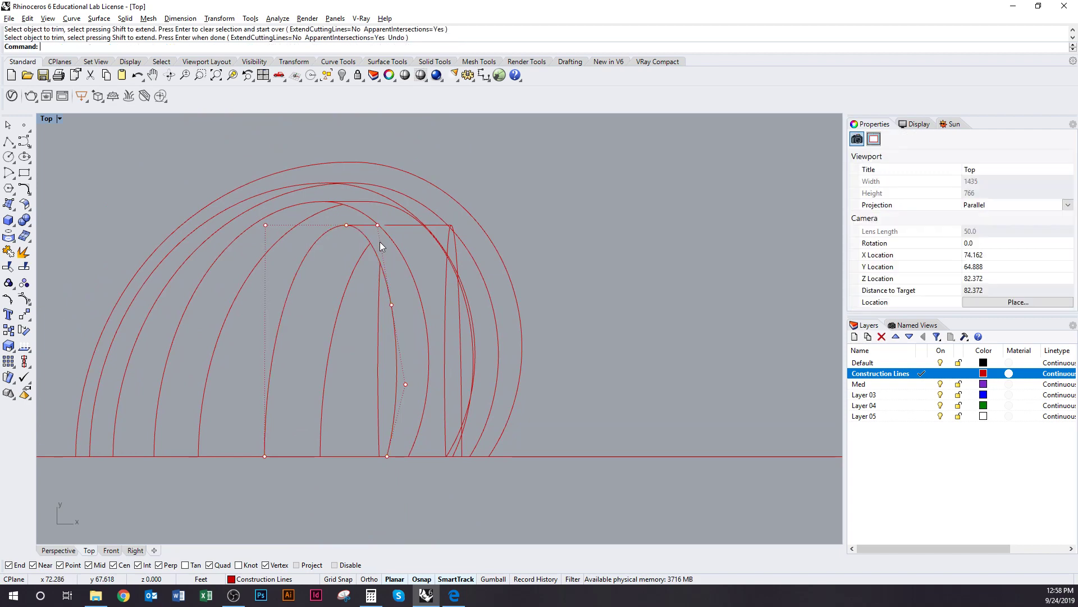
# Step: Trim away the apex connecting line on both sides of the two nearly overlapping right-hand arch curves
pyautogui.scroll(11, 452, 253)
pyautogui.moveTo(448, 193); pyautogui.dragTo(454, 230, button='right')
pyautogui.moveTo(406, 234); pyautogui.dragTo(395, 244)
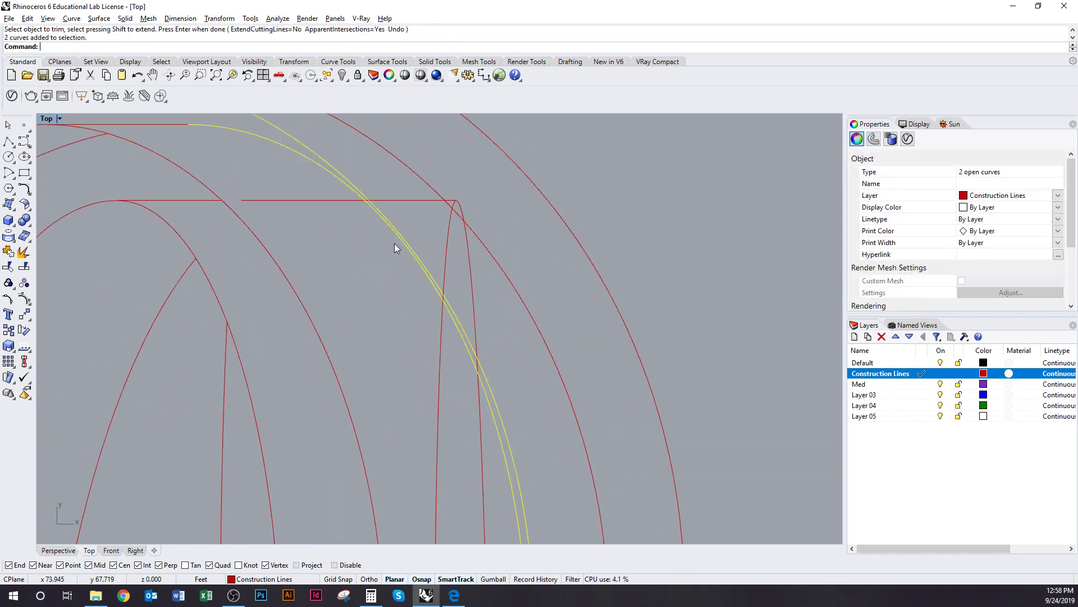
pyautogui.press('Return')
pyautogui.click(341, 200)
pyautogui.click(402, 200)
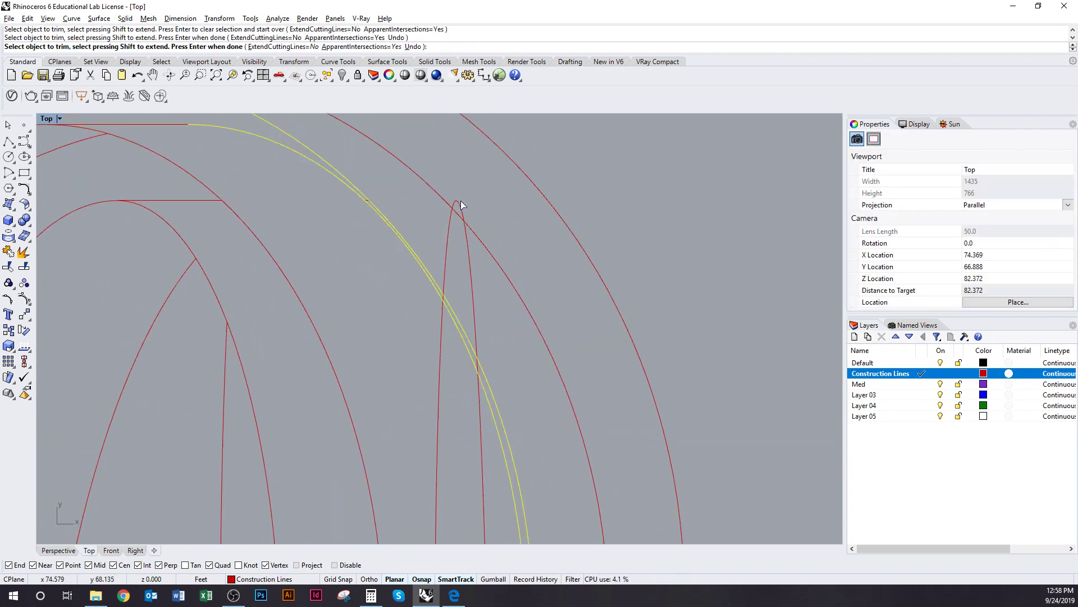
pyautogui.scroll(-5, 476, 253)
pyautogui.scroll(-3, 480, 256)
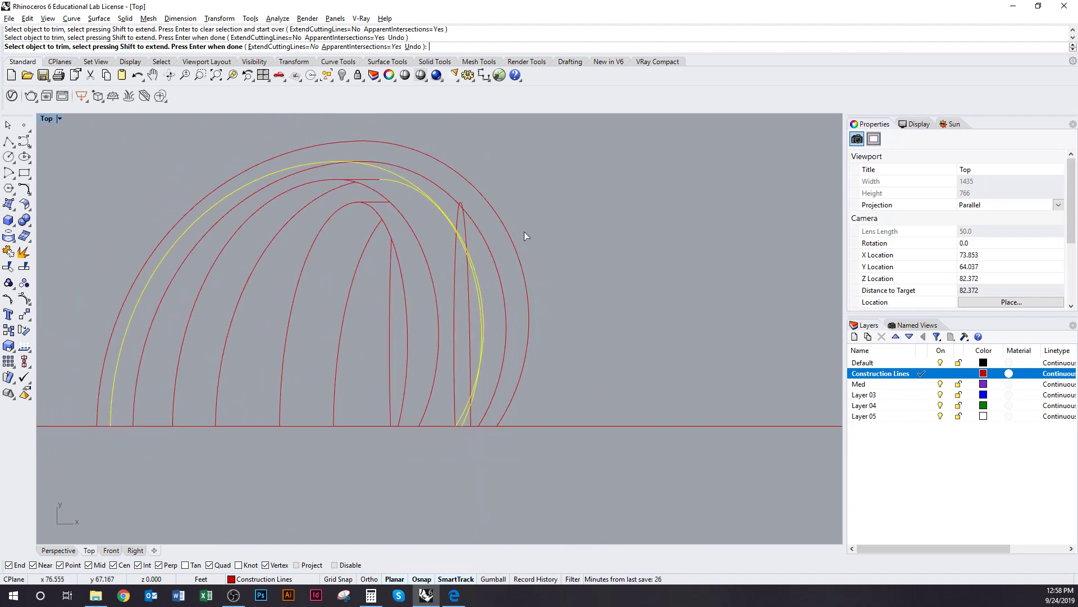
pyautogui.press('Return')
# Step: Trim away the left leg of the right-hand narrow arch below the two nearly overlapping arch curves
pyautogui.moveTo(423, 240); pyautogui.dragTo(426, 265, button='right')
pyautogui.scroll(5, 430, 238)
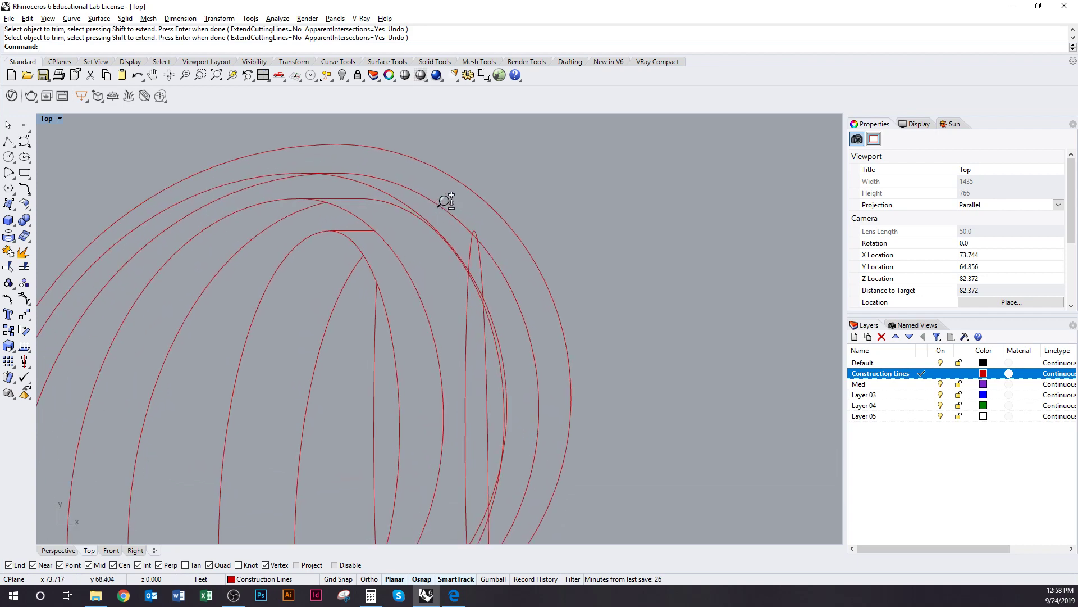
pyautogui.click(470, 251)
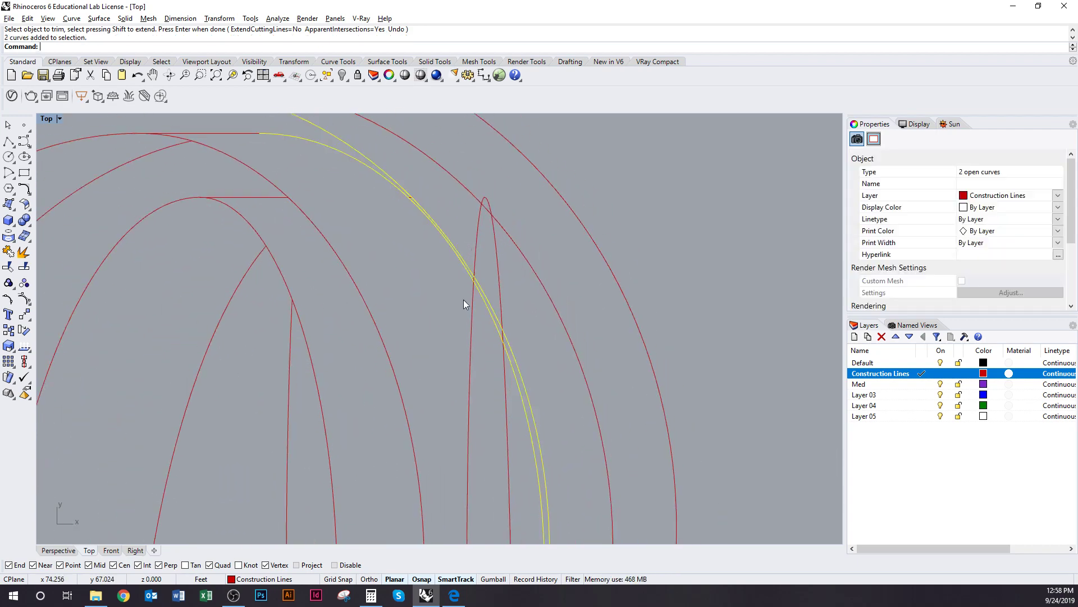
pyautogui.scroll(3, 469, 292)
pyautogui.click(479, 249)
pyautogui.click(466, 263)
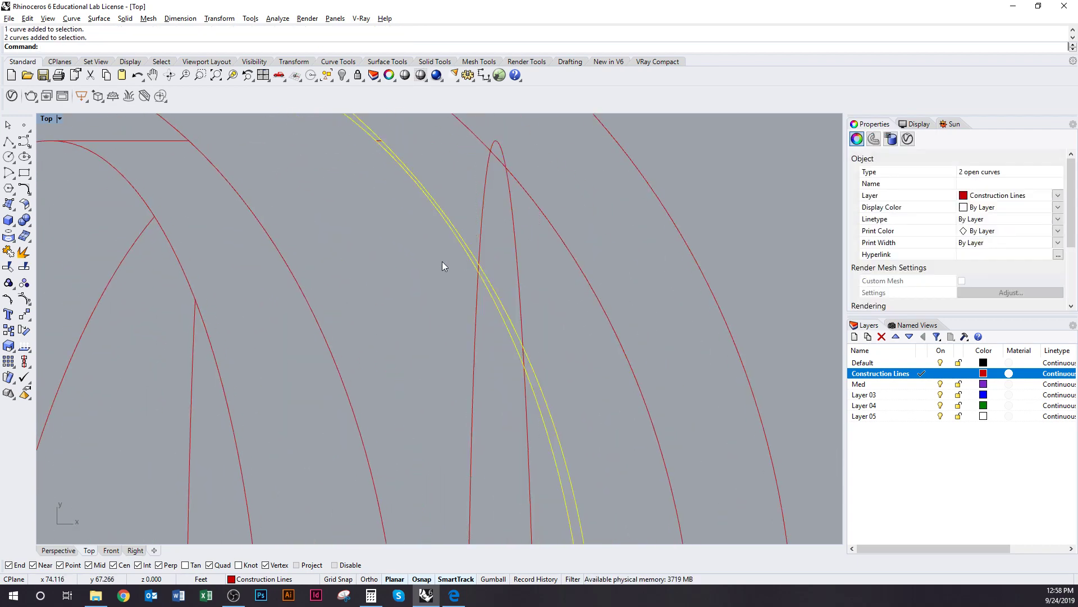
pyautogui.rightClick(461, 292)
pyautogui.click(475, 311)
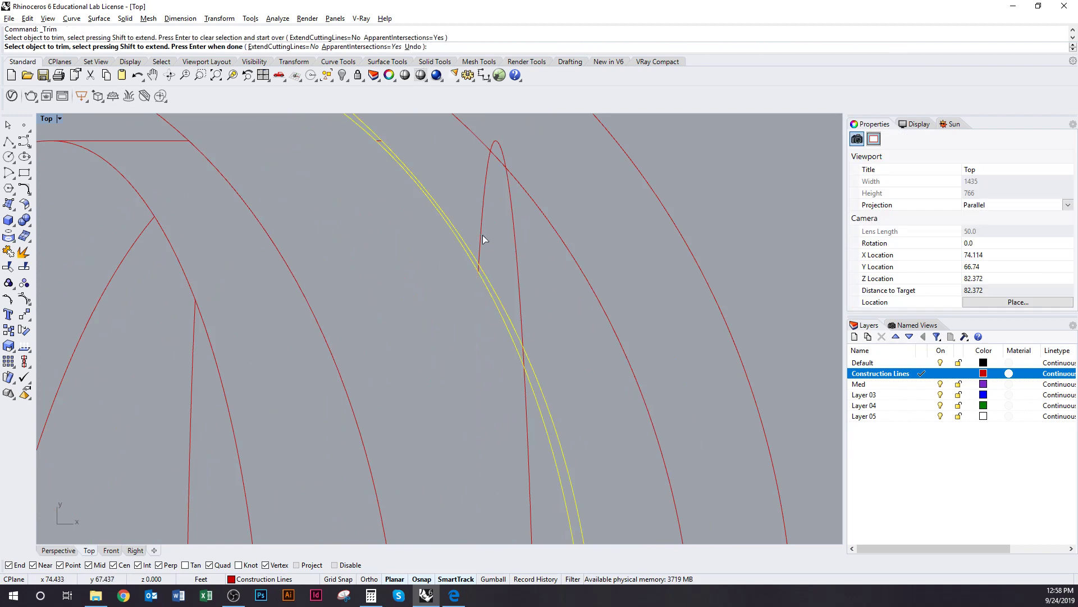
pyautogui.keyDown('ctrl'); pyautogui.moveTo(482, 233); pyautogui.dragTo(491, 313, button='right'); pyautogui.keyUp('ctrl')
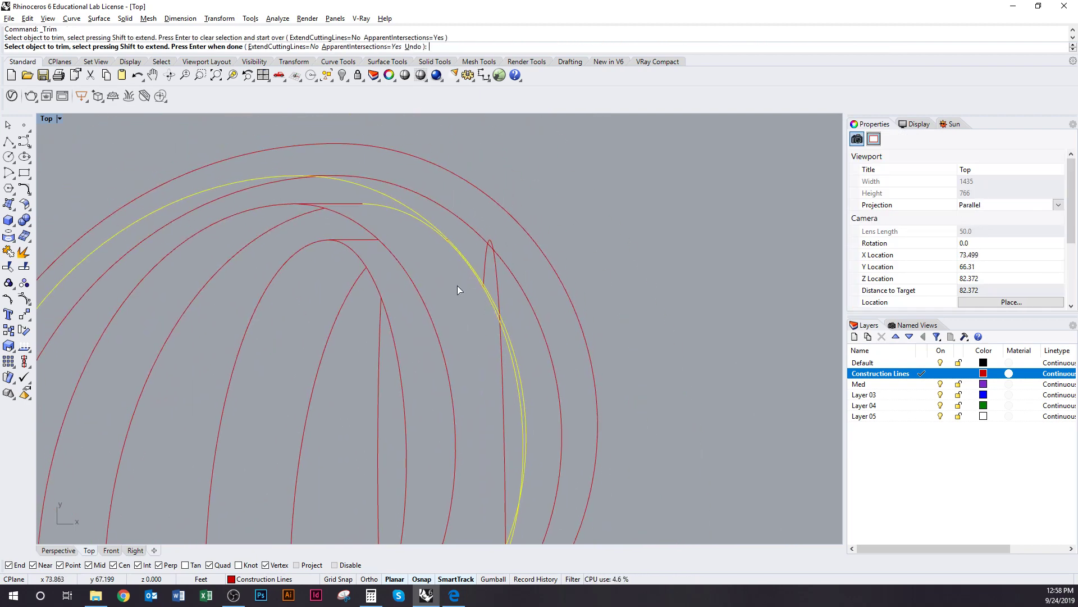
pyautogui.rightClick(457, 286)
# Step: Draw a short horizontal line from the right-hand narrow arch's apex inward across the second outermost arch
pyautogui.keyDown('ctrl'); pyautogui.moveTo(470, 277); pyautogui.dragTo(494, 211, button='right'); pyautogui.keyUp('ctrl')
pyautogui.write('line')
pyautogui.press('Return')
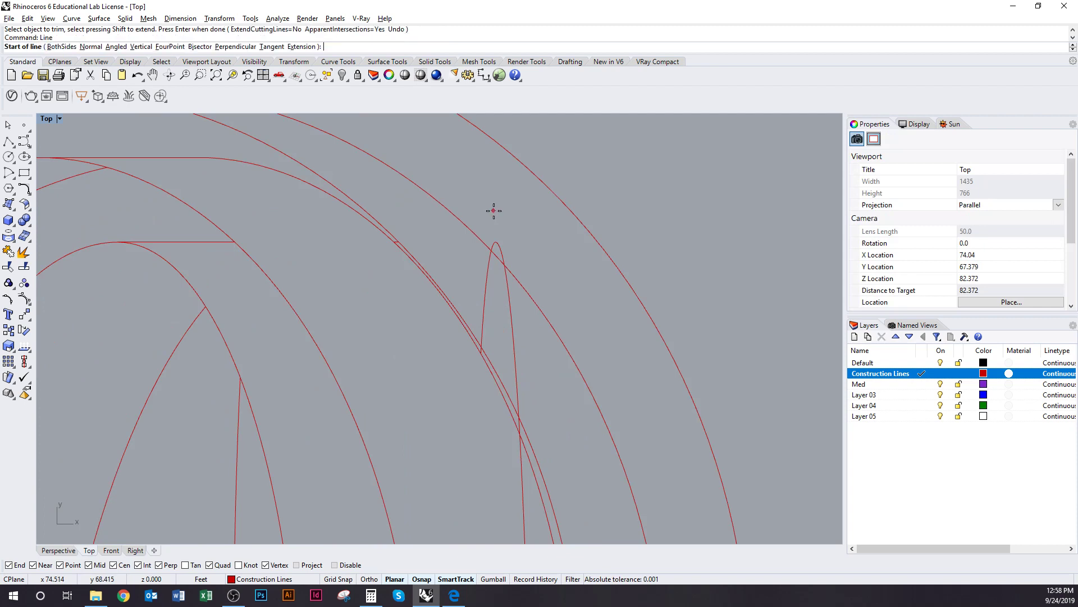
pyautogui.click(496, 242)
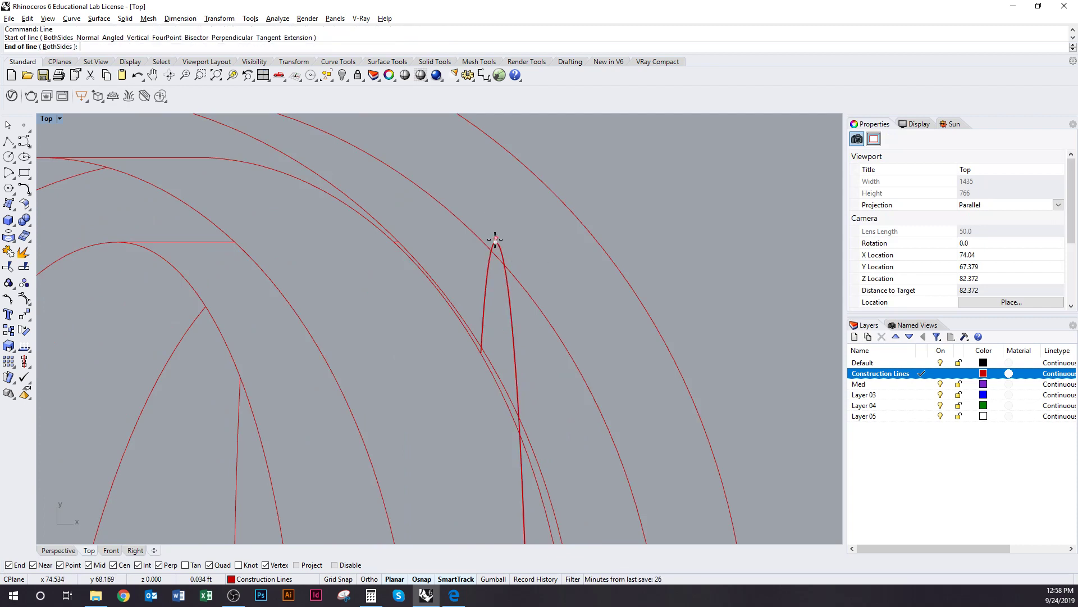
pyautogui.click(433, 243)
# Step: Try to trim the narrow arch's legs and its apex line using only the second outermost arch as the cutting object
pyautogui.scroll(4, 466, 248)
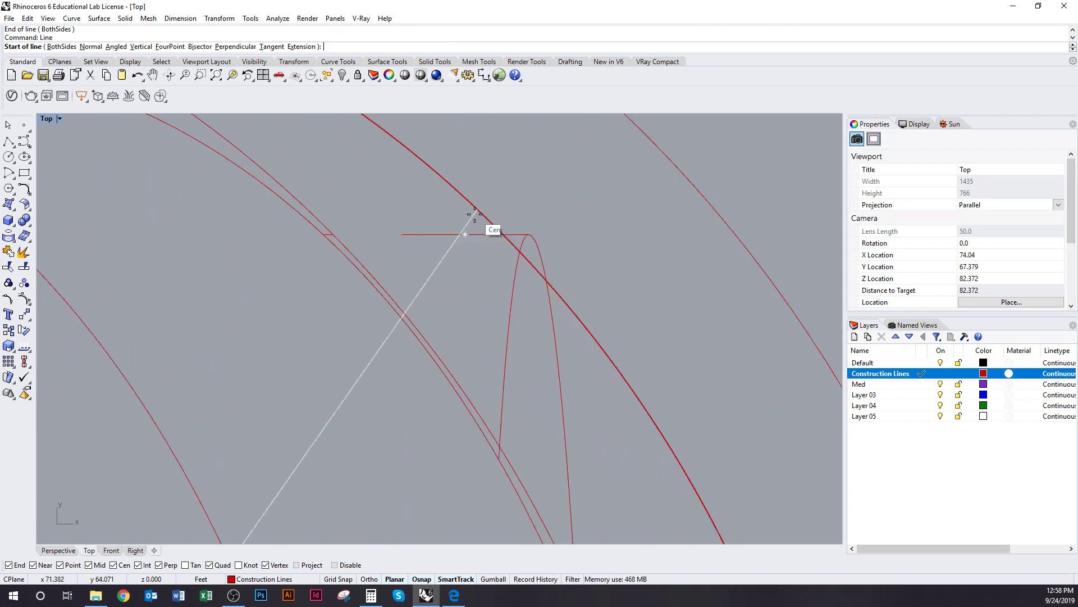
pyautogui.click(503, 253)
pyautogui.write('trim')
pyautogui.press('Return')
pyautogui.click(517, 272)
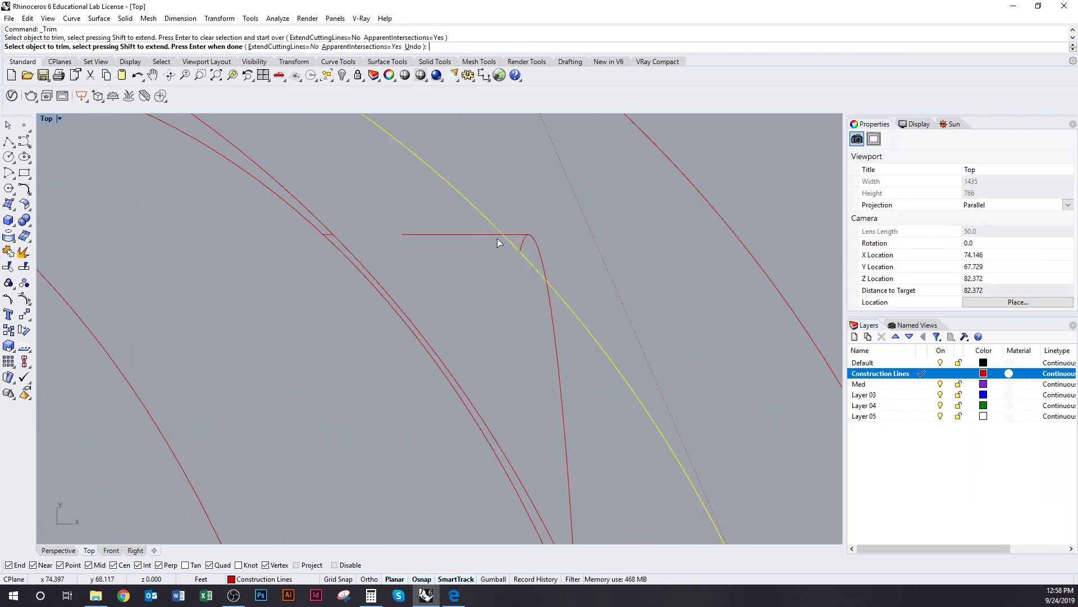
pyautogui.click(497, 236)
pyautogui.click(553, 303)
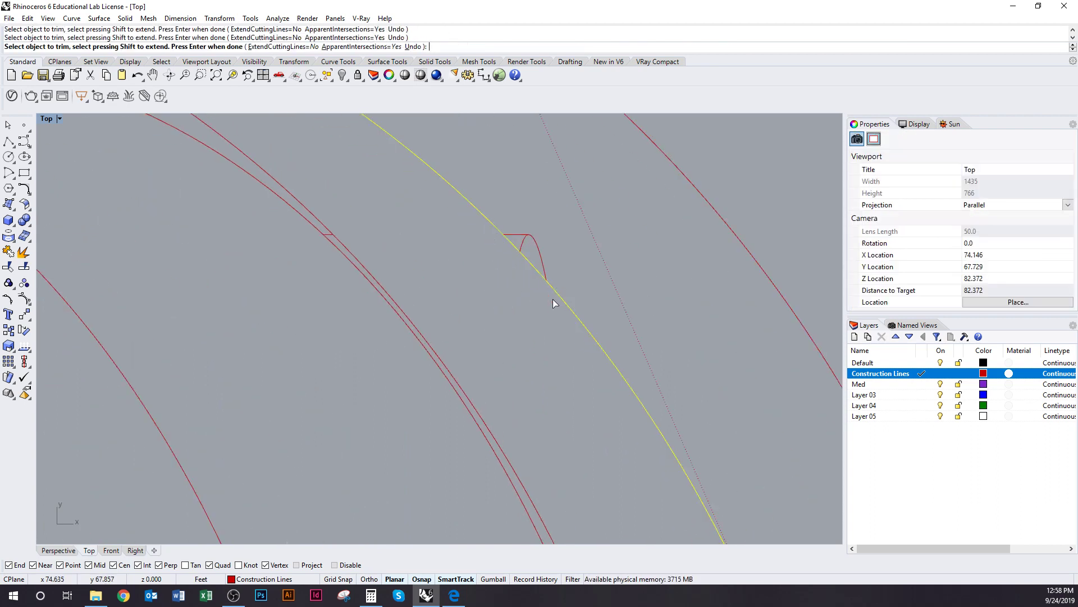
pyautogui.press('Return')
pyautogui.scroll(-4, 555, 314)
pyautogui.moveTo(556, 313); pyautogui.dragTo(538, 256, button='right')
pyautogui.scroll(-4, 539, 256)
pyautogui.hotkey('ctrl', 'z')
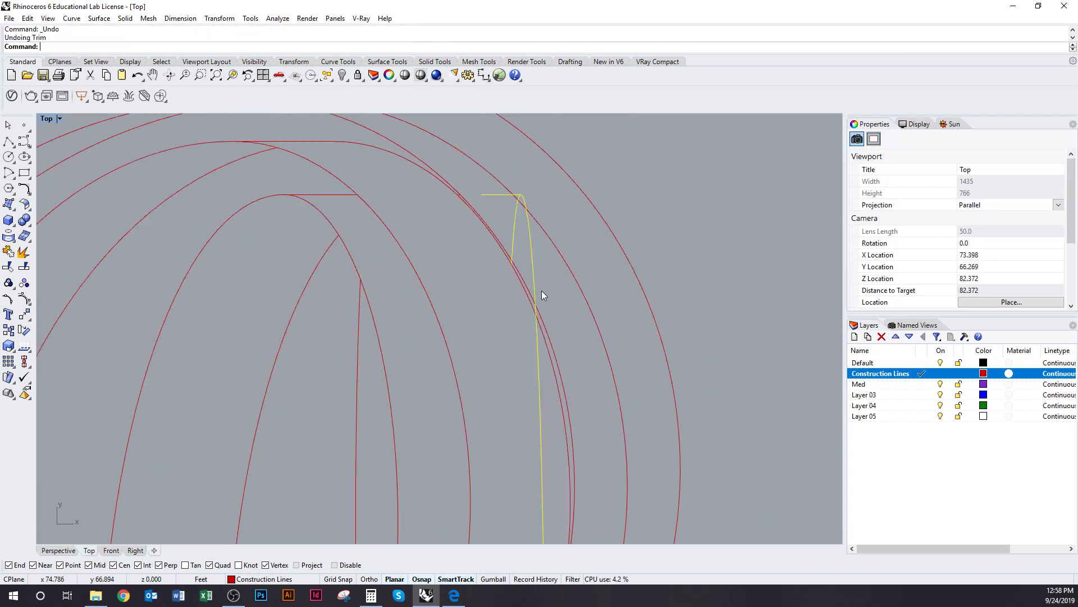
# Step: Trim away the narrow arch's right leg below its crossing with the two nearly overlapping arch curves
pyautogui.click(557, 326)
pyautogui.moveTo(557, 325); pyautogui.dragTo(547, 352)
pyautogui.scroll(6, 547, 352)
pyautogui.hotkey('ctrl', 't')
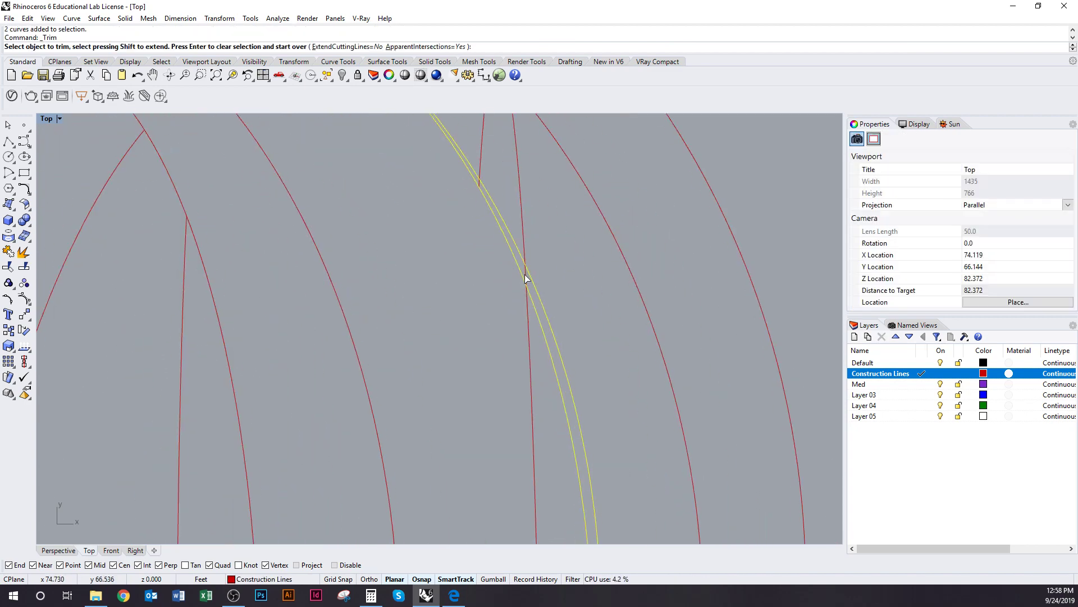
pyautogui.moveTo(521, 296); pyautogui.dragTo(526, 413, button='right')
pyautogui.click(528, 364)
pyautogui.press('Return')
# Step: Add the second outermost arch as a cutting object and trim off the narrow arch's legs and apex line inside it
pyautogui.keyDown('shift'); pyautogui.click(527, 248); pyautogui.keyUp('shift')
pyautogui.press('Return')
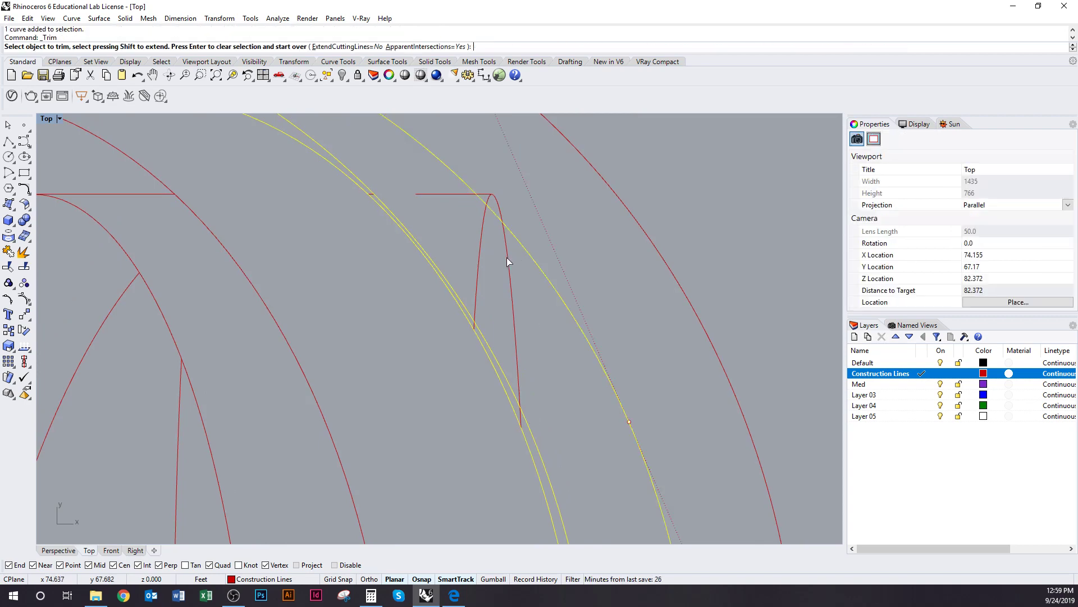
pyautogui.click(507, 257)
pyautogui.click(479, 242)
pyautogui.press('Return')
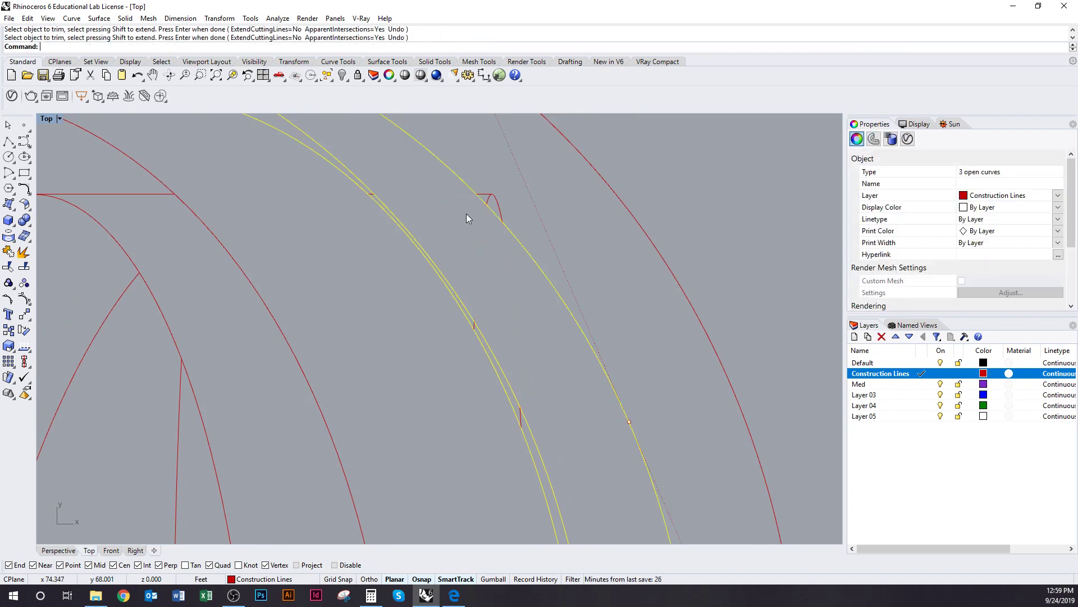
pyautogui.press('Escape')
# Step: Trim the lower end of the crossing arch curve near the baseline and delete the narrow arch's leftover leg
pyautogui.scroll(-6, 534, 326)
pyautogui.scroll(-5, 536, 326)
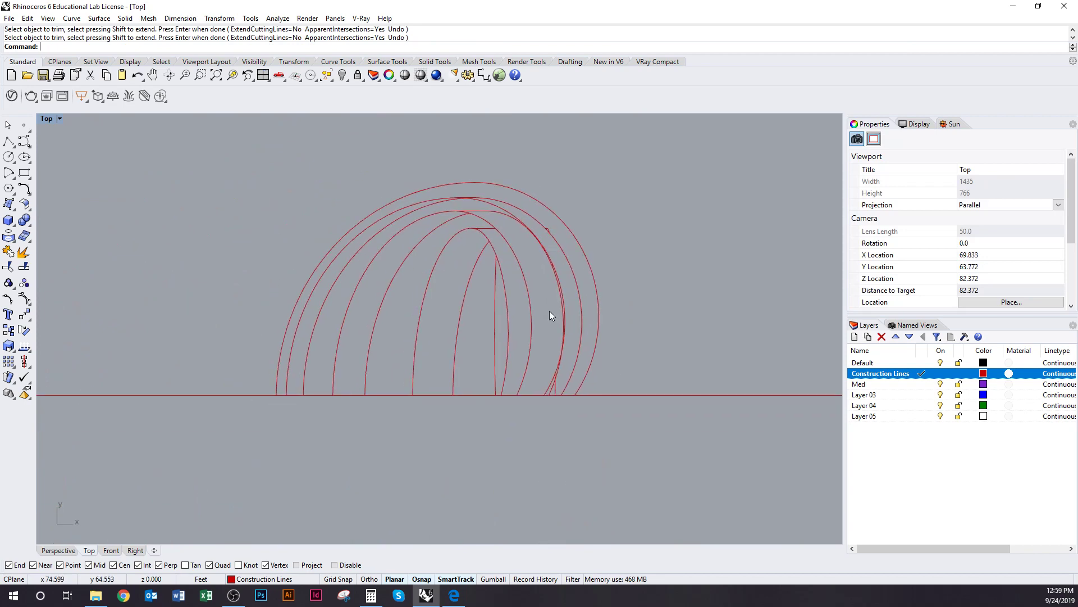
pyautogui.scroll(10, 537, 298)
pyautogui.click(550, 306)
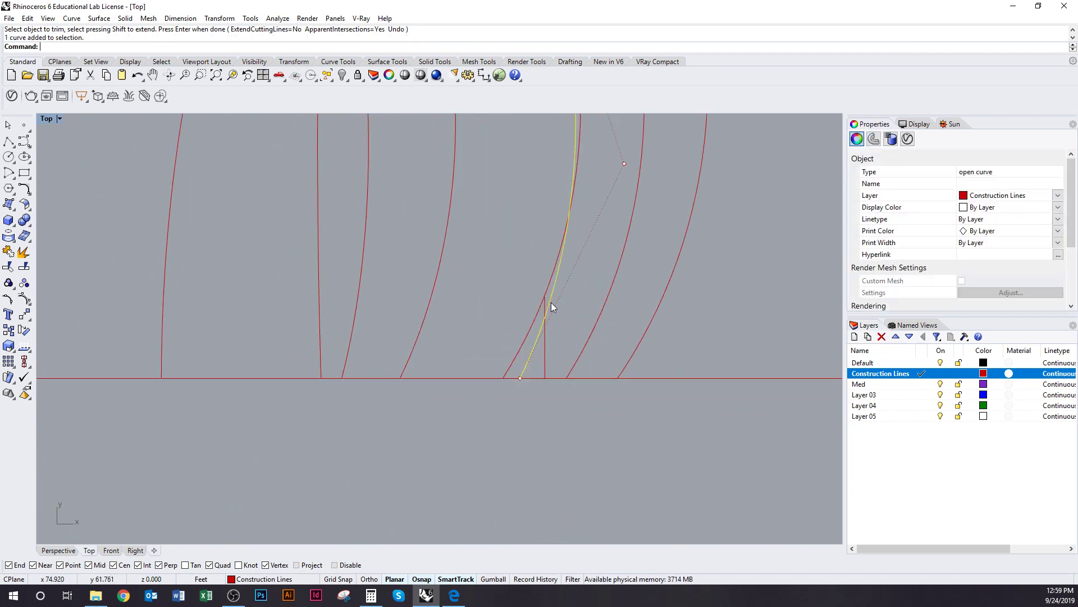
pyautogui.scroll(-2, 551, 302)
pyautogui.moveTo(548, 301); pyautogui.dragTo(515, 456, button='right')
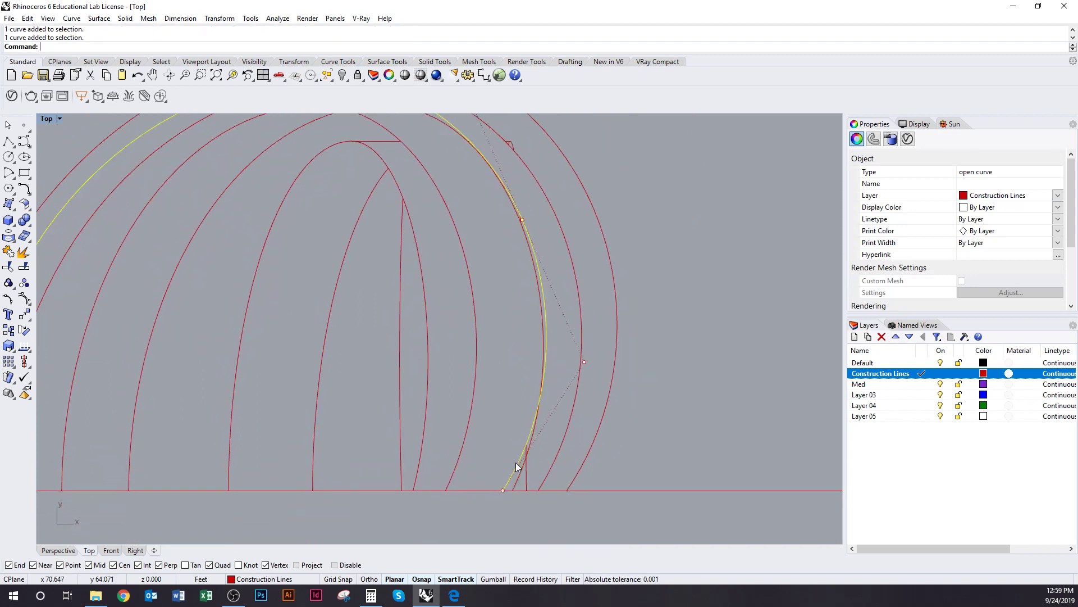
pyautogui.click(533, 450)
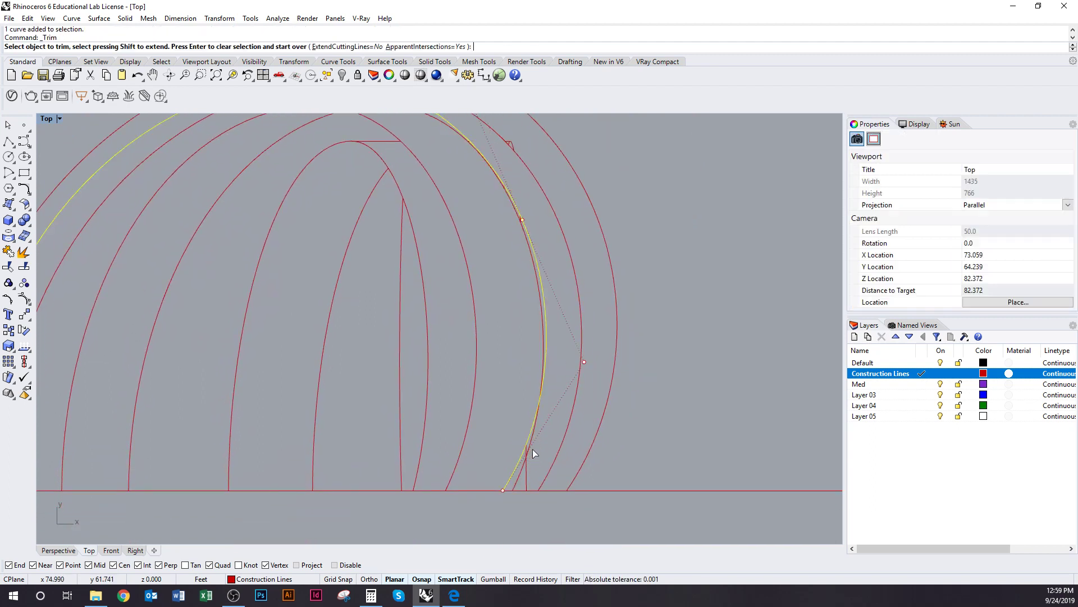
pyautogui.click(525, 477)
pyautogui.write('d')
pyautogui.press('space')
# Step: Examine the trimmed arch profiles and compare them with the spiral plan below
pyautogui.scroll(-4, 538, 382)
pyautogui.moveTo(538, 398); pyautogui.dragTo(537, 429, button='right')
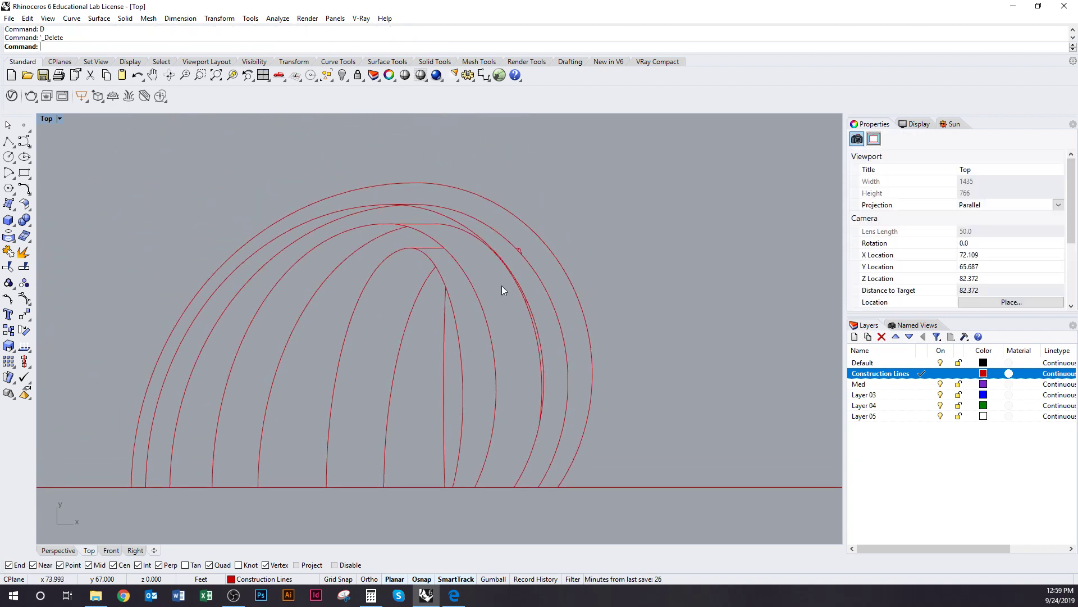
pyautogui.scroll(-4, 500, 281)
pyautogui.scroll(-5, 497, 266)
pyautogui.moveTo(504, 313); pyautogui.dragTo(507, 295, button='right')
pyautogui.scroll(-5, 493, 341)
pyautogui.moveTo(493, 341); pyautogui.dragTo(521, 353, button='right')
pyautogui.scroll(4, 516, 296)
pyautogui.scroll(2, 491, 309)
pyautogui.moveTo(491, 308); pyautogui.dragTo(487, 339, button='right')
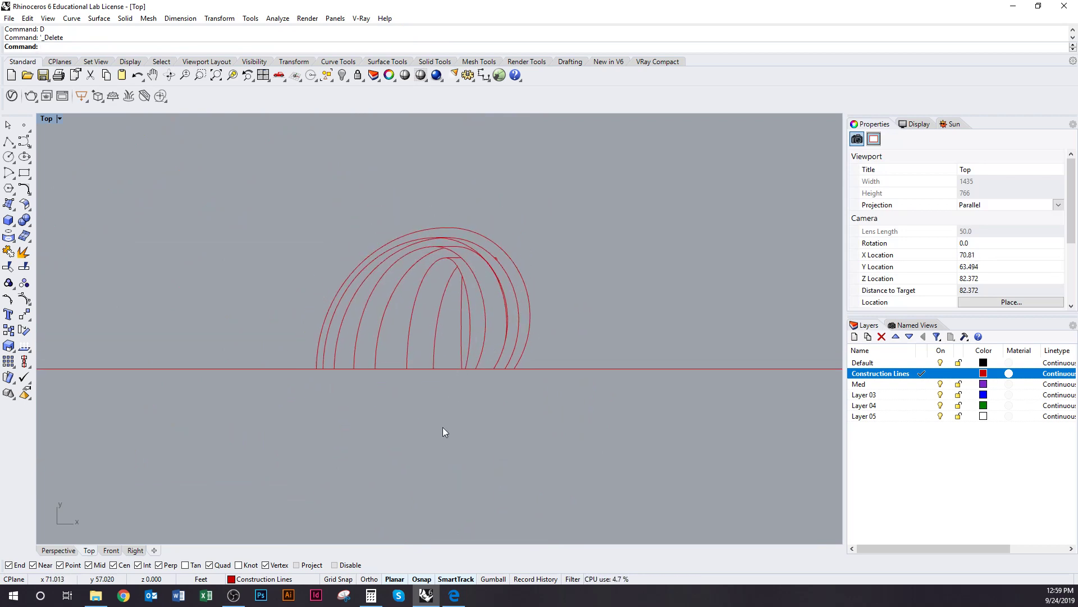
pyautogui.scroll(-8, 454, 418)
pyautogui.moveTo(454, 417); pyautogui.dragTo(450, 277, button='right')
pyautogui.moveTo(488, 328); pyautogui.dragTo(484, 398, button='right')
pyautogui.scroll(7, 481, 419)
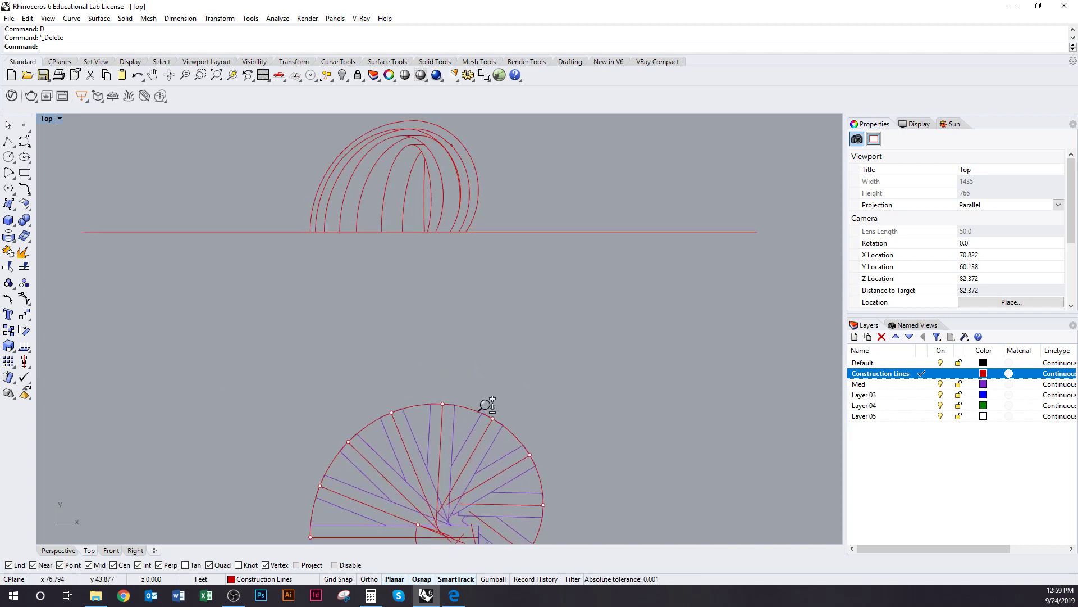
pyautogui.moveTo(463, 297); pyautogui.dragTo(493, 490, button='right')
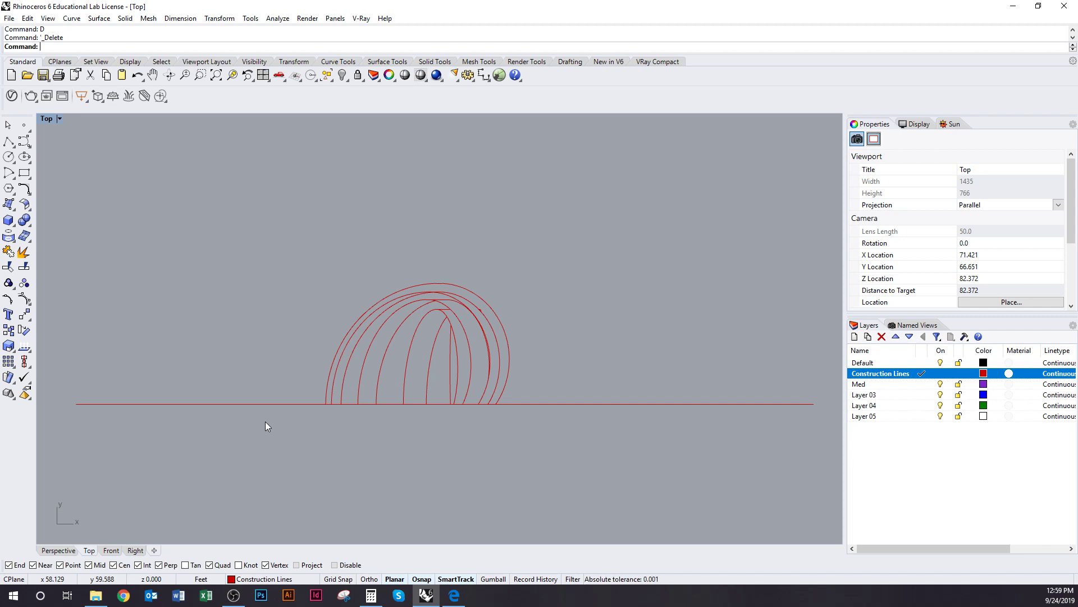
pyautogui.scroll(4, 340, 375)
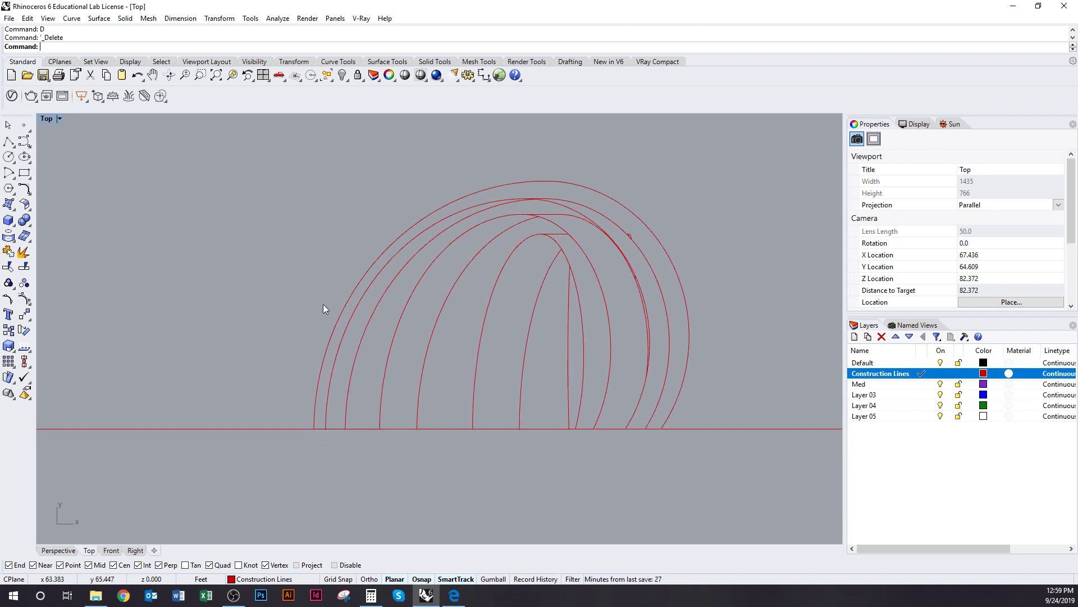
pyautogui.moveTo(444, 313); pyautogui.dragTo(399, 340, button='right')
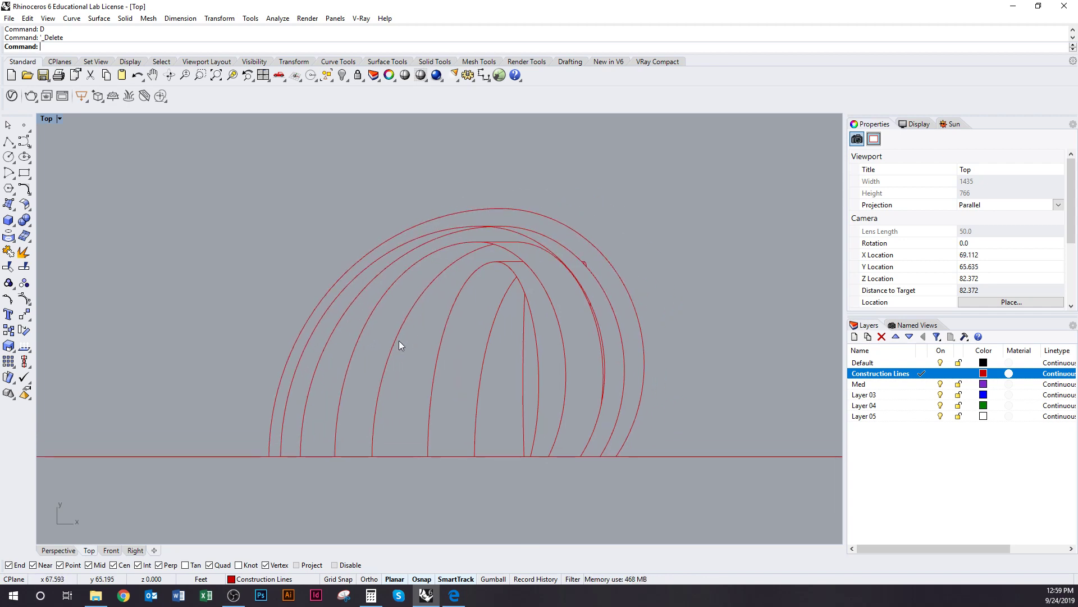
pyautogui.scroll(-6, 399, 337)
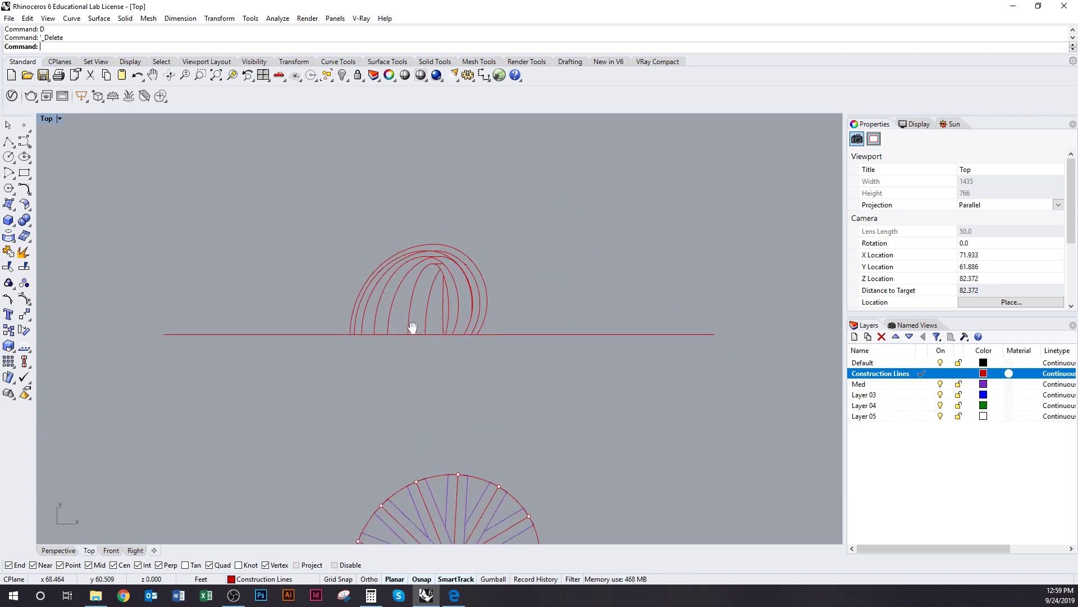
pyautogui.scroll(7, 472, 396)
# Step: Start offsetting the outermost arch curve with the Flat cap option
pyautogui.click(514, 276)
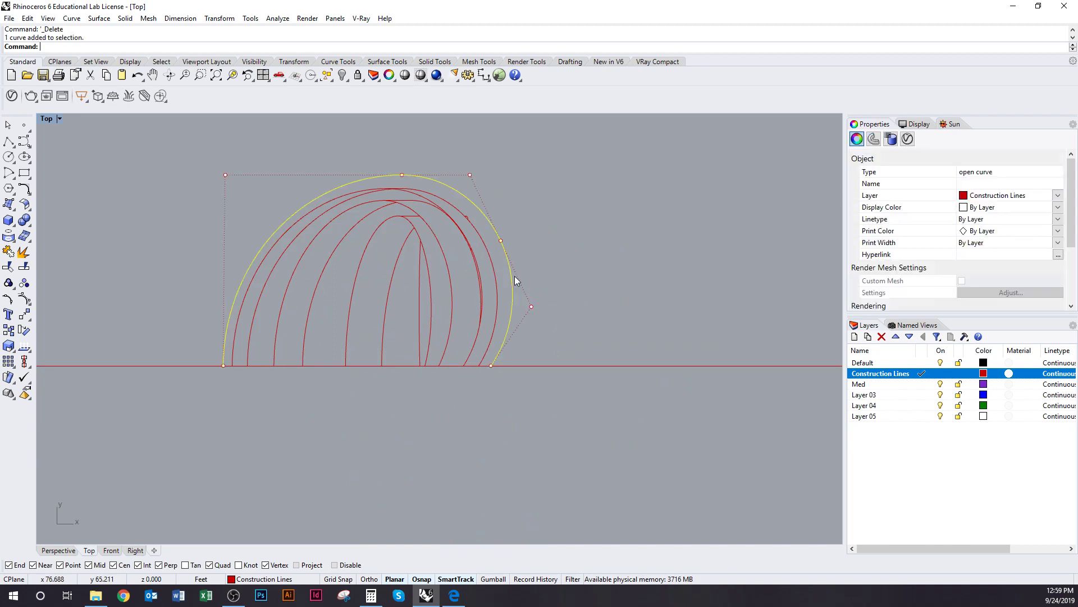
pyautogui.moveTo(500, 257); pyautogui.dragTo(512, 320, button='right')
pyautogui.scroll(-5, 374, 238)
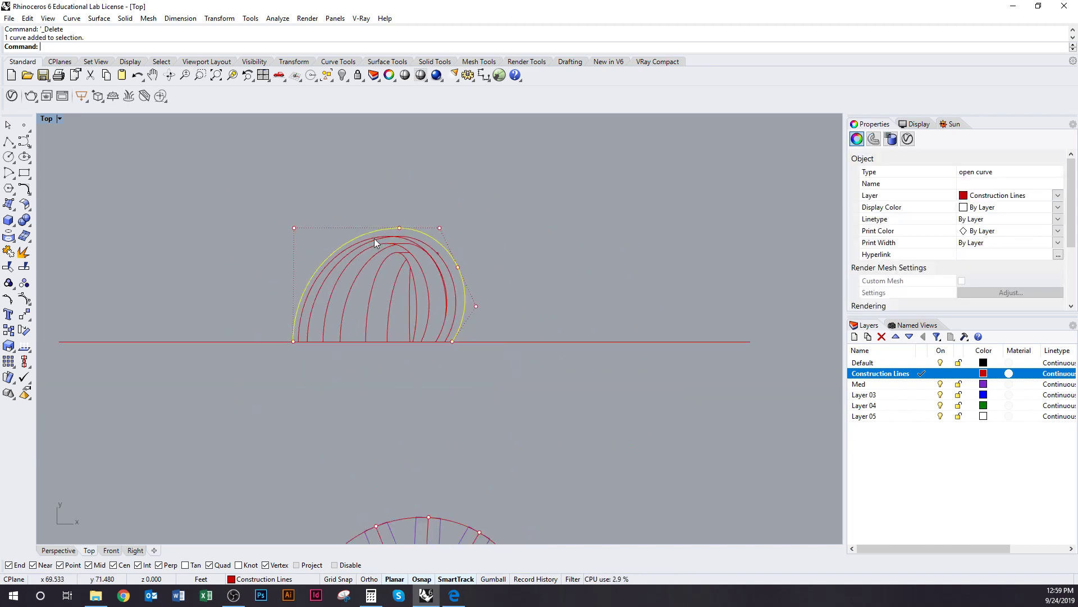
pyautogui.scroll(7, 379, 227)
pyautogui.moveTo(387, 278); pyautogui.dragTo(321, 275, button='right')
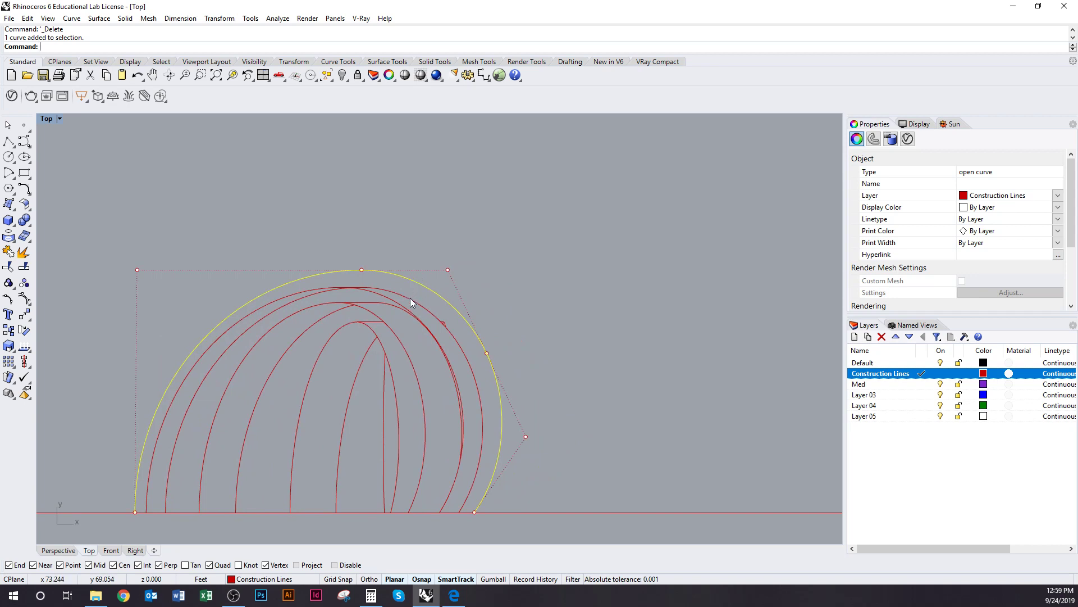
pyautogui.moveTo(616, 350); pyautogui.dragTo(591, 346, button='right')
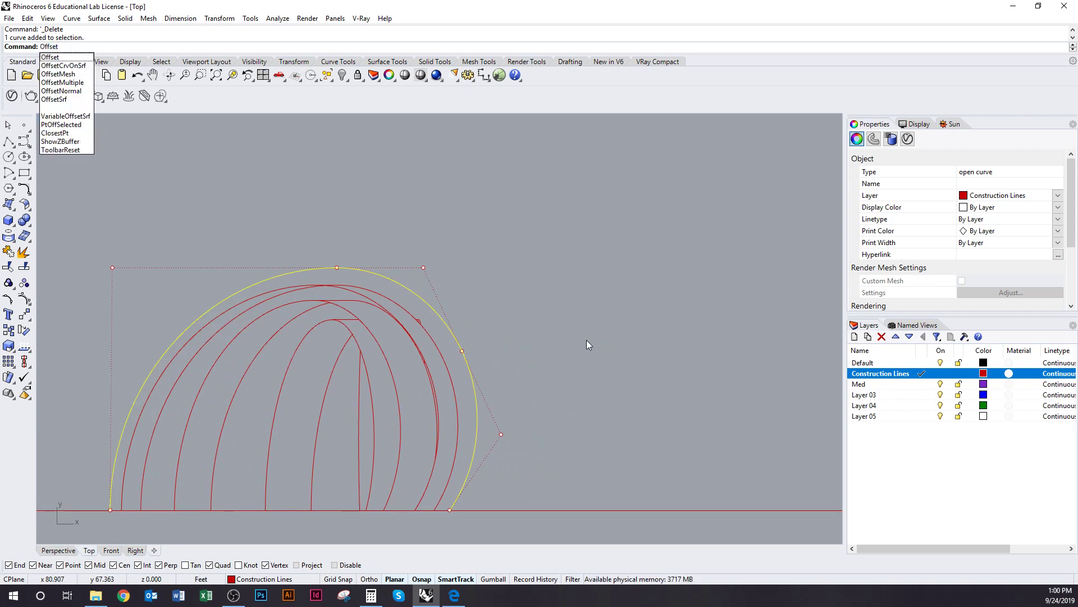
pyautogui.press('Return')
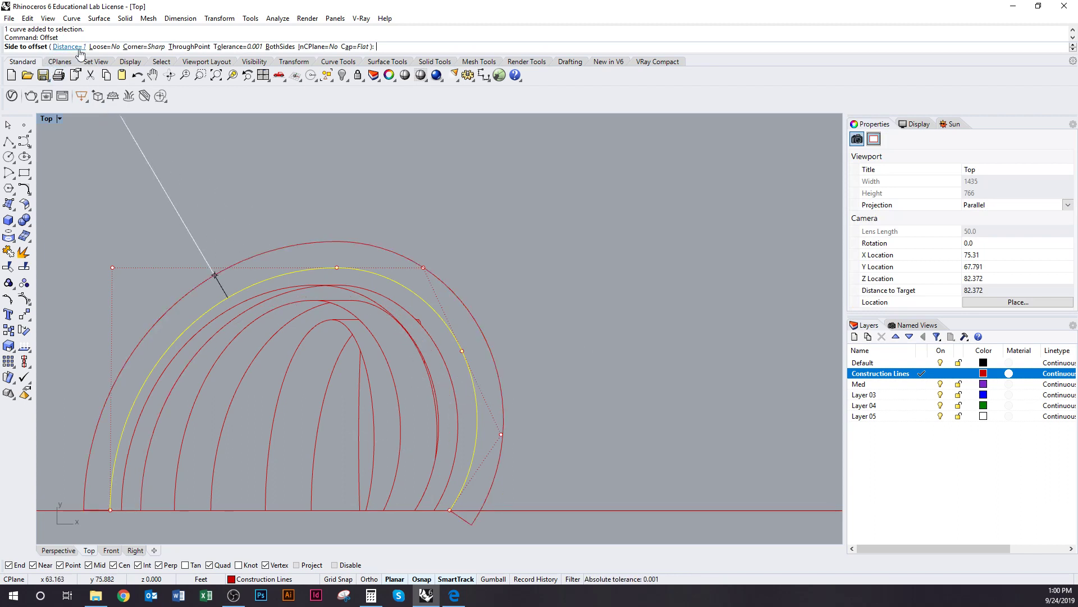
pyautogui.click(348, 47)
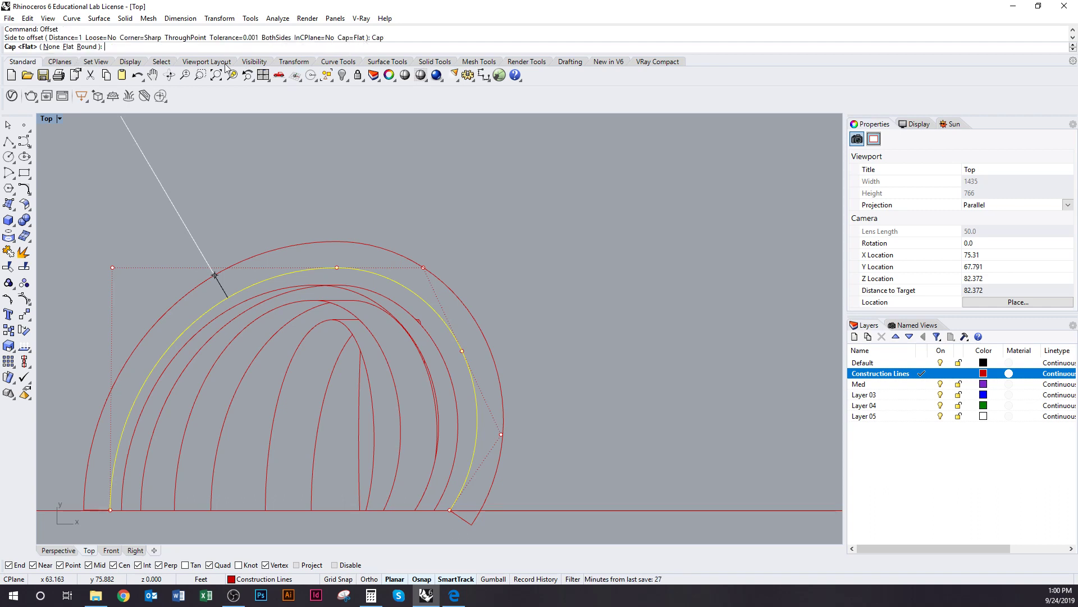
pyautogui.click(68, 47)
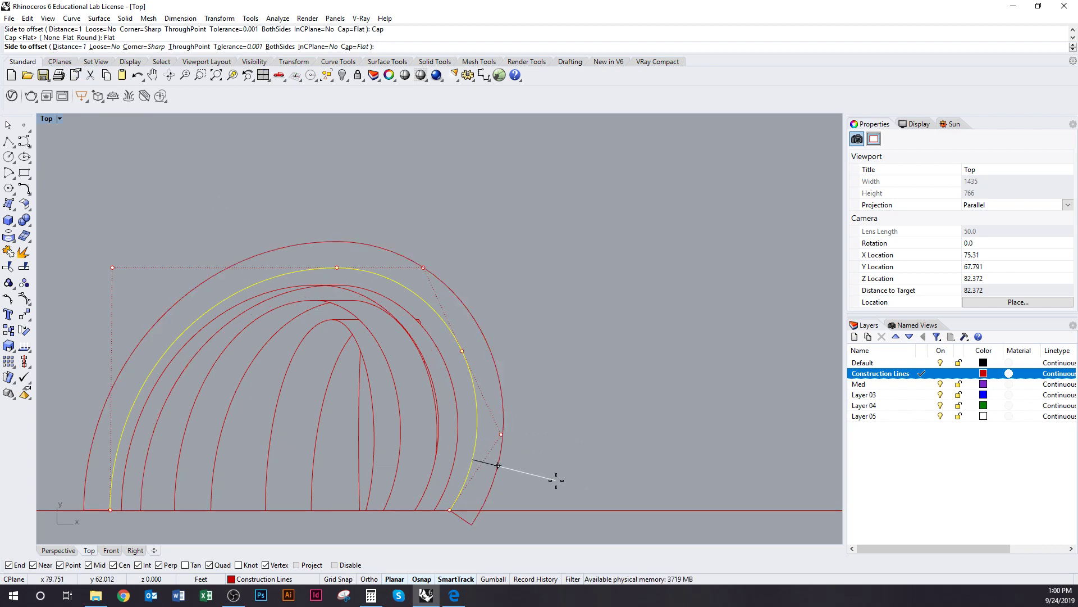
# Step: Try an offset distance of 1 inch on the outermost arch
pyautogui.click(70, 46)
pyautogui.write('1')
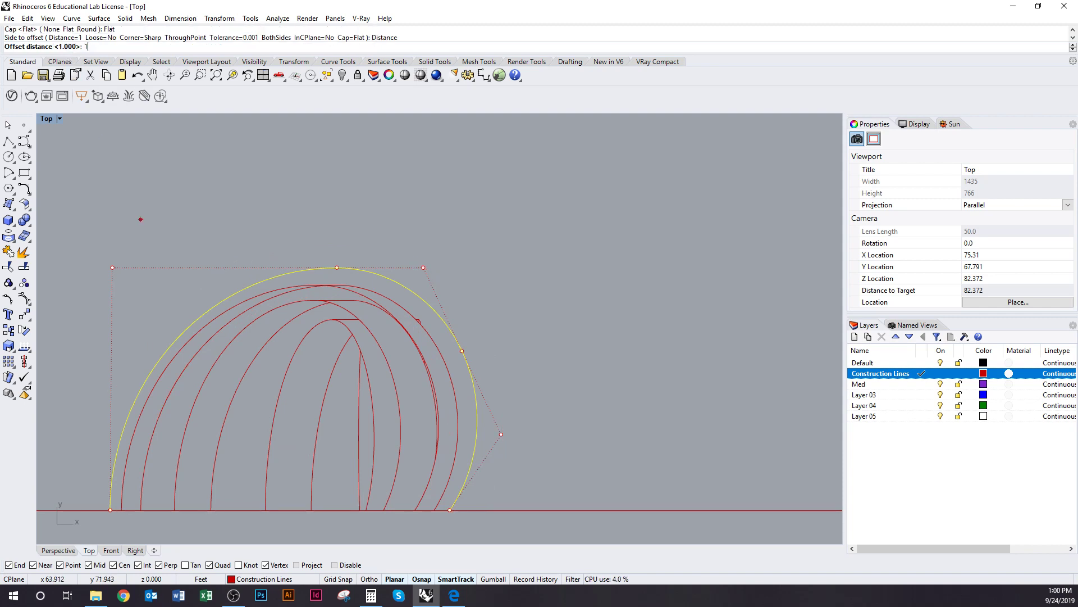
pyautogui.write('"')
pyautogui.press('Return')
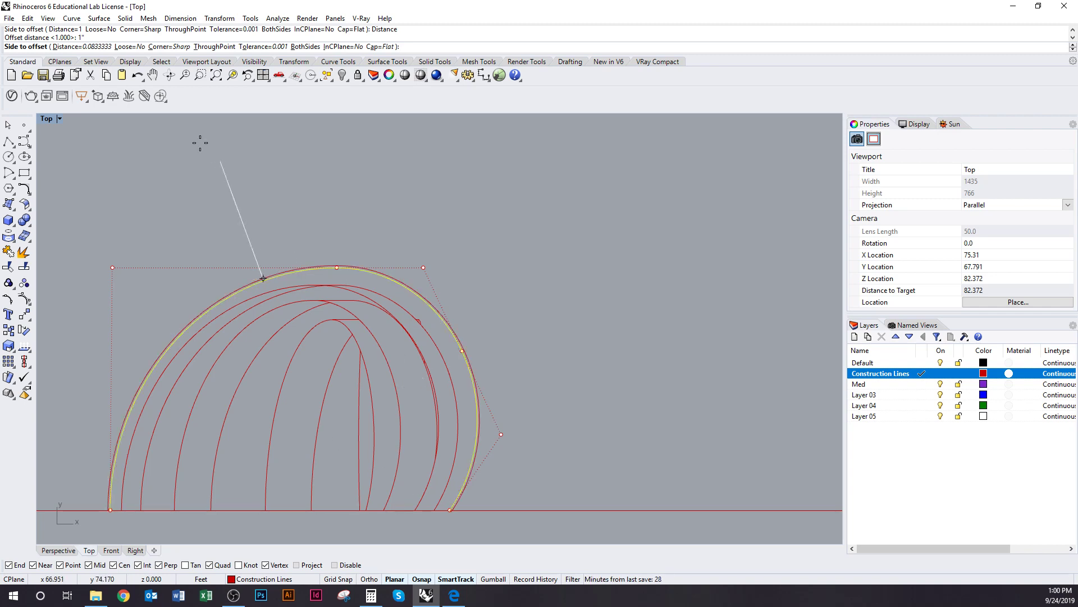
# Step: Offset the outermost arch inward by 1.5 inches with flat caps
pyautogui.click(72, 46)
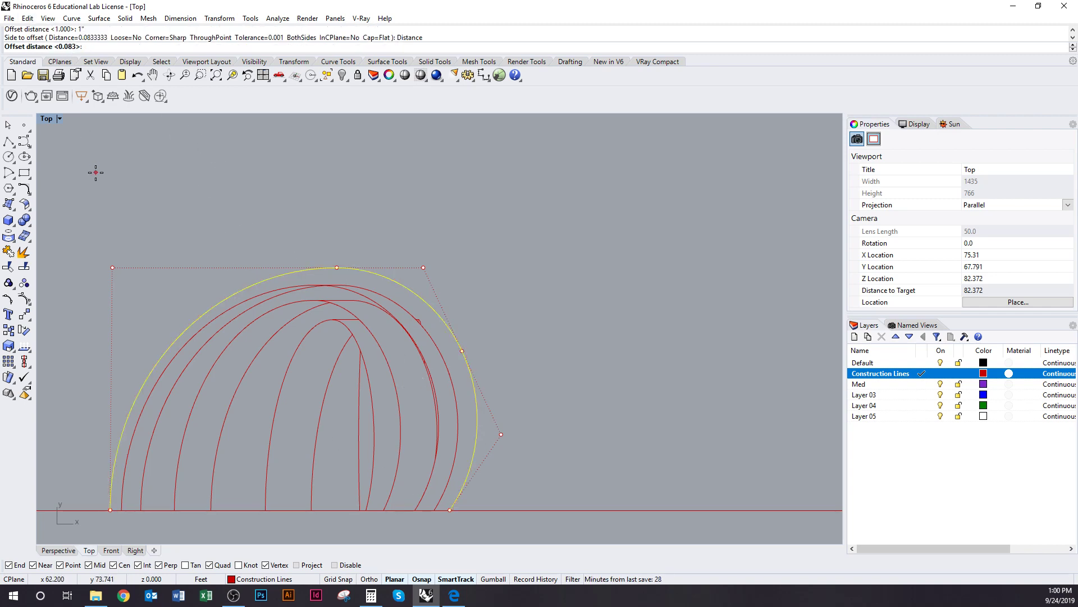
pyautogui.write('1.5')
pyautogui.press('Return')
pyautogui.scroll(2, 488, 526)
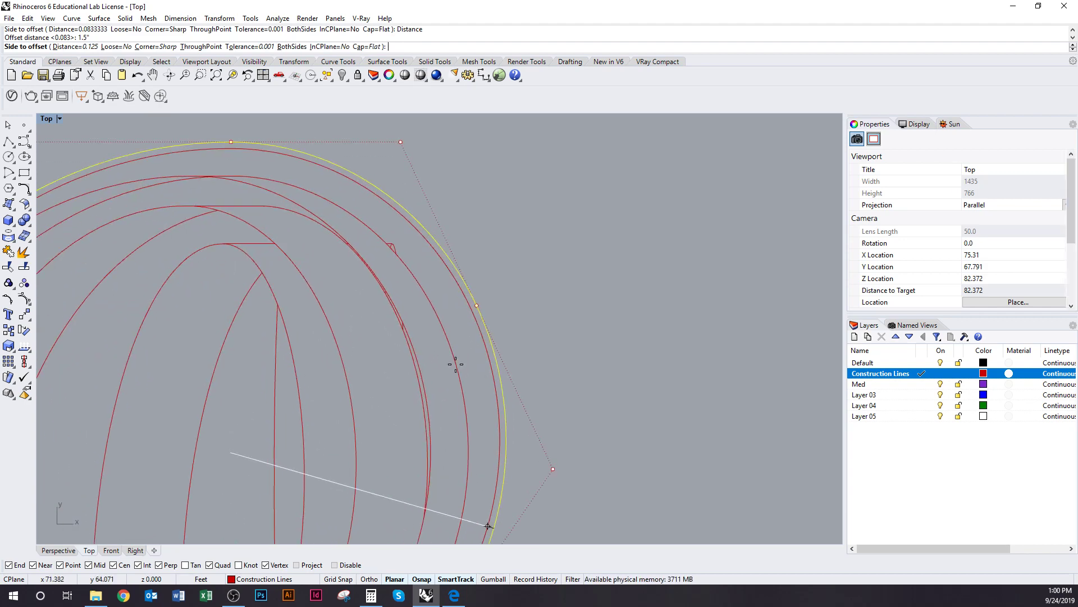
pyautogui.click(406, 365)
pyautogui.scroll(1, 431, 343)
pyautogui.scroll(-4, 431, 342)
pyautogui.moveTo(440, 362); pyautogui.dragTo(452, 243, button='right')
# Step: Offset the second outermost arch inward using the same distance and flat caps
pyautogui.click(584, 426)
pyautogui.moveTo(518, 394); pyautogui.dragTo(529, 423, button='right')
pyautogui.moveTo(473, 402); pyautogui.dragTo(489, 457, button='right')
pyautogui.moveTo(292, 307); pyautogui.dragTo(321, 296, button='right')
pyautogui.click(437, 231)
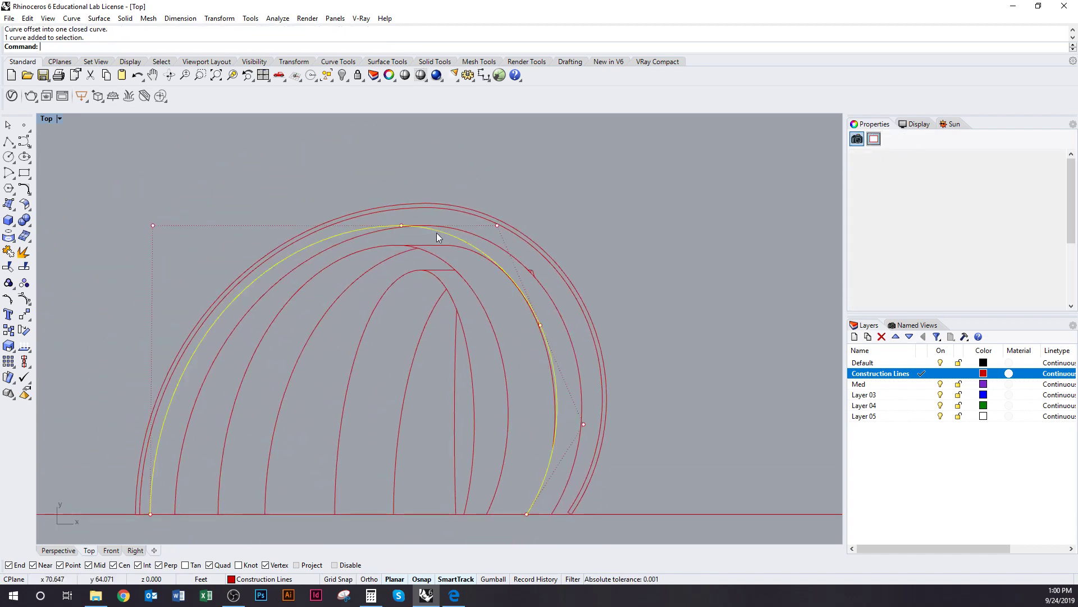
pyautogui.scroll(5, 438, 224)
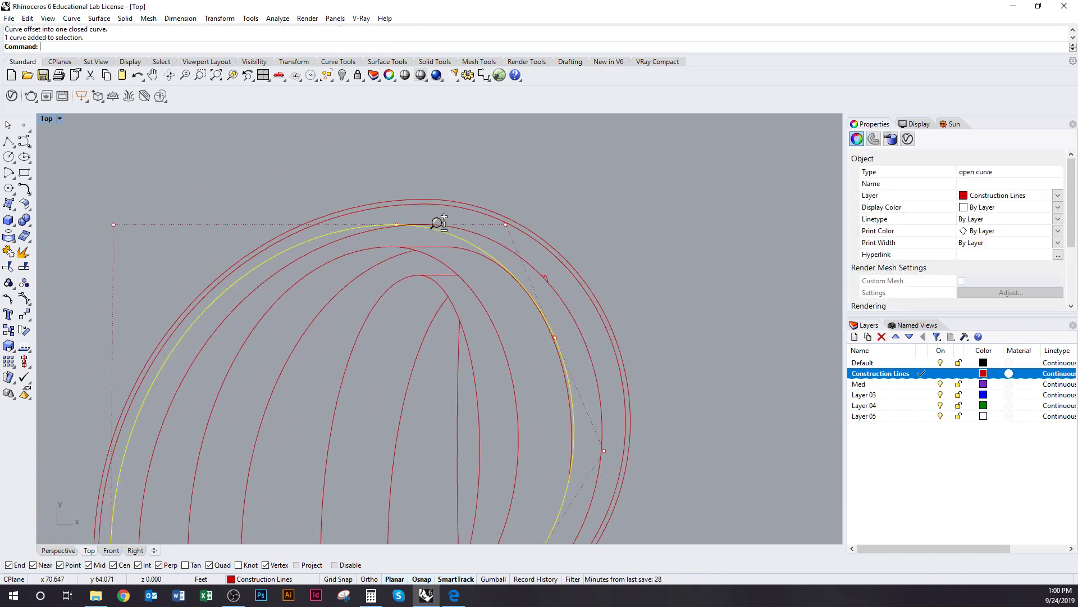
pyautogui.scroll(-4, 395, 167)
pyautogui.rightClick(394, 171)
pyautogui.click(390, 221)
pyautogui.scroll(-14, 389, 225)
pyautogui.scroll(10, 415, 272)
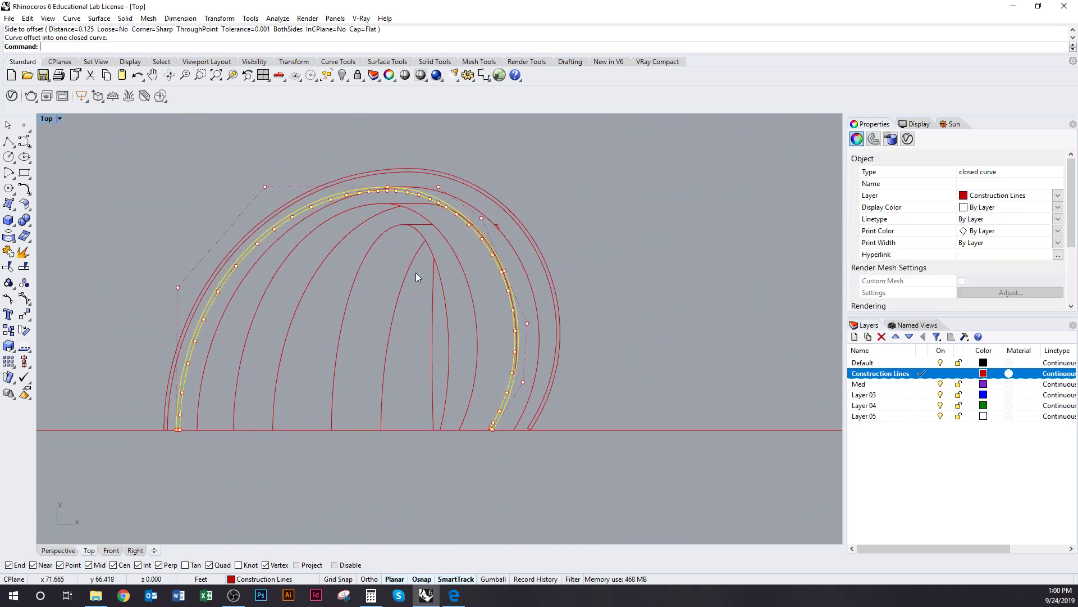
# Step: Offset the third full arch inward by the same distance to form a closed rib
pyautogui.click(381, 195)
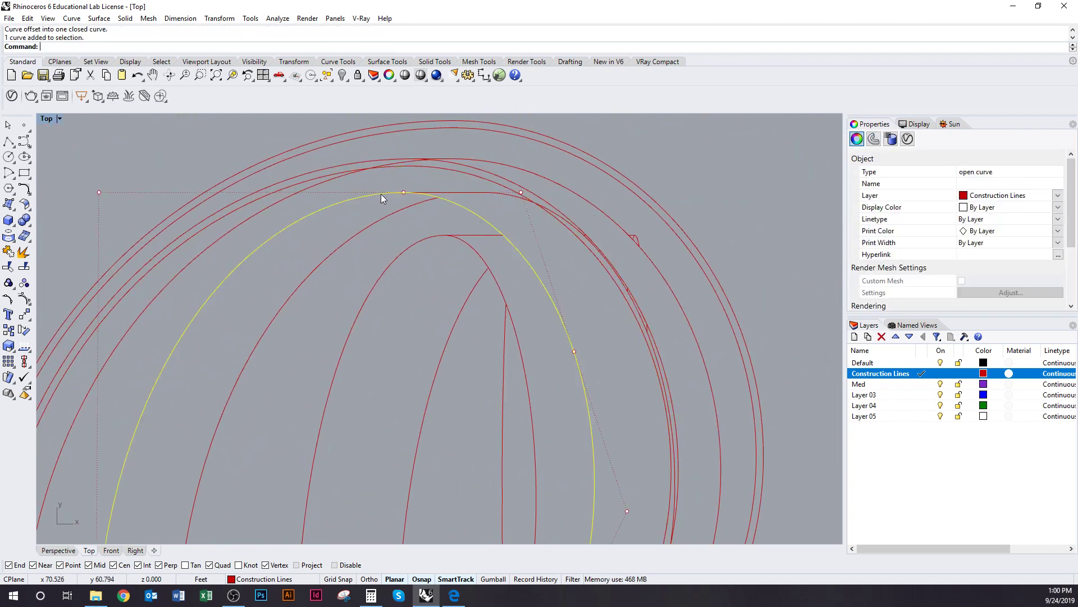
pyautogui.rightClick(337, 223)
pyautogui.click(334, 230)
pyautogui.scroll(-3, 449, 247)
# Step: Offset the narrow innermost full arch inward by the same distance to form its rib
pyautogui.click(459, 220)
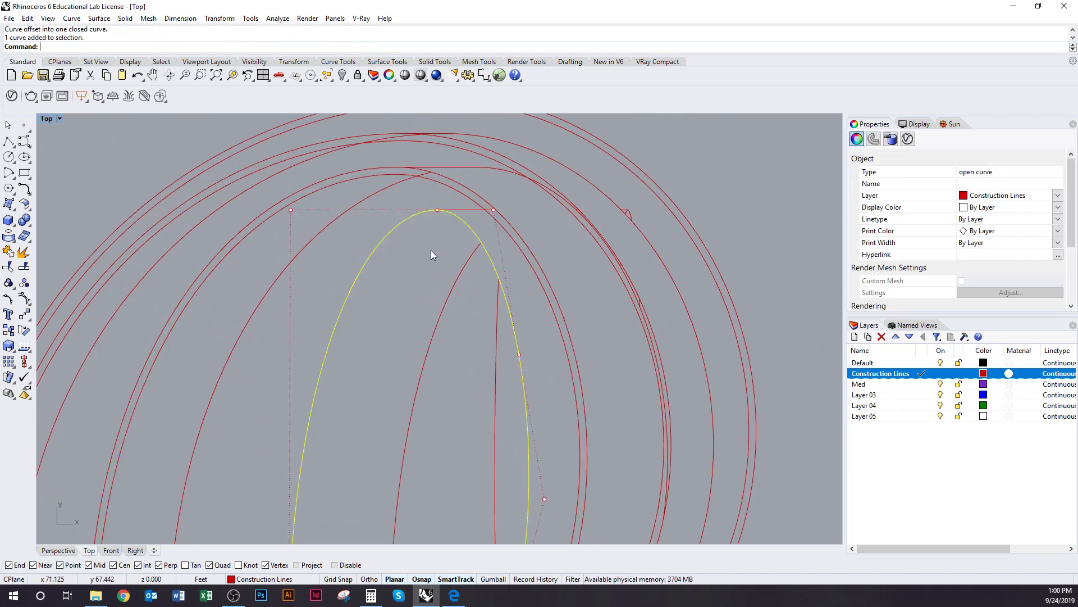
pyautogui.rightClick(430, 251)
pyautogui.click(430, 254)
pyautogui.moveTo(435, 303); pyautogui.dragTo(412, 217, button='right')
pyautogui.scroll(-3, 419, 253)
pyautogui.moveTo(420, 261); pyautogui.dragTo(392, 343, button='right')
pyautogui.click(412, 290)
# Step: Trim the ends of the two partial curves that run inside the narrow rib's thickness
pyautogui.click(433, 237)
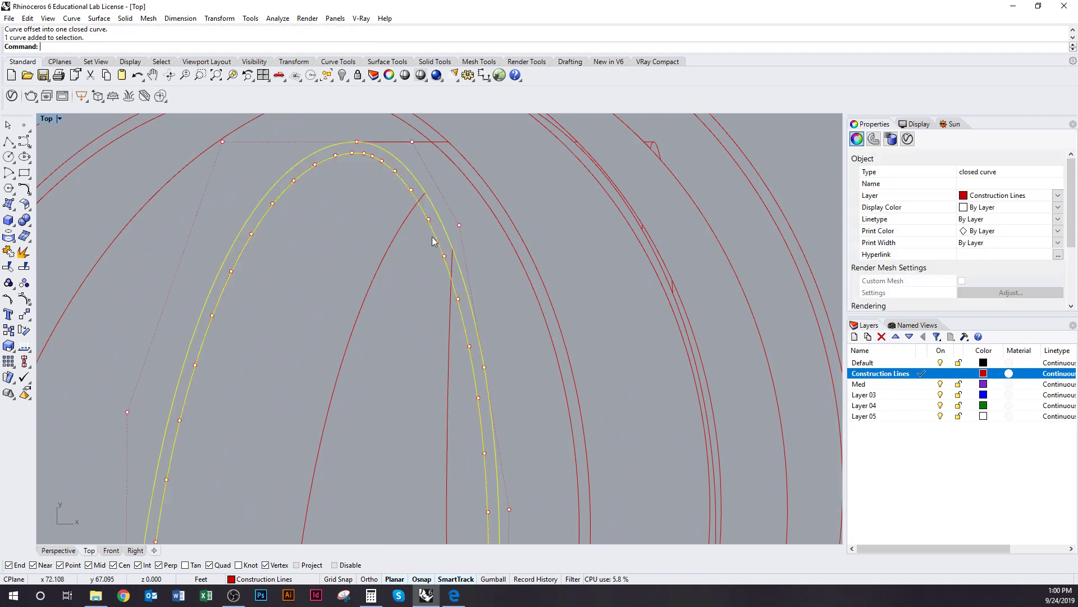
pyautogui.scroll(6, 431, 213)
pyautogui.hotkey('ctrl', 't')
pyautogui.click(418, 180)
pyautogui.click(473, 295)
pyautogui.press('Return')
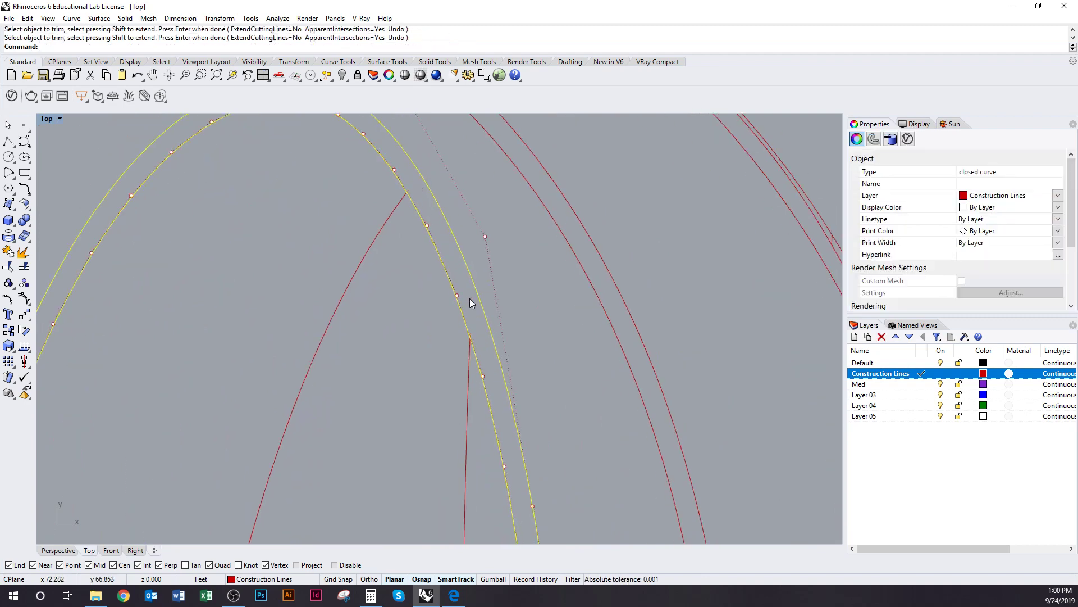
pyautogui.click(437, 368)
# Step: Trim the partial arch's upper end inside the third rib's thickness near its apex
pyautogui.scroll(-8, 420, 353)
pyautogui.moveTo(412, 375); pyautogui.dragTo(475, 437, button='right')
pyautogui.scroll(4, 443, 301)
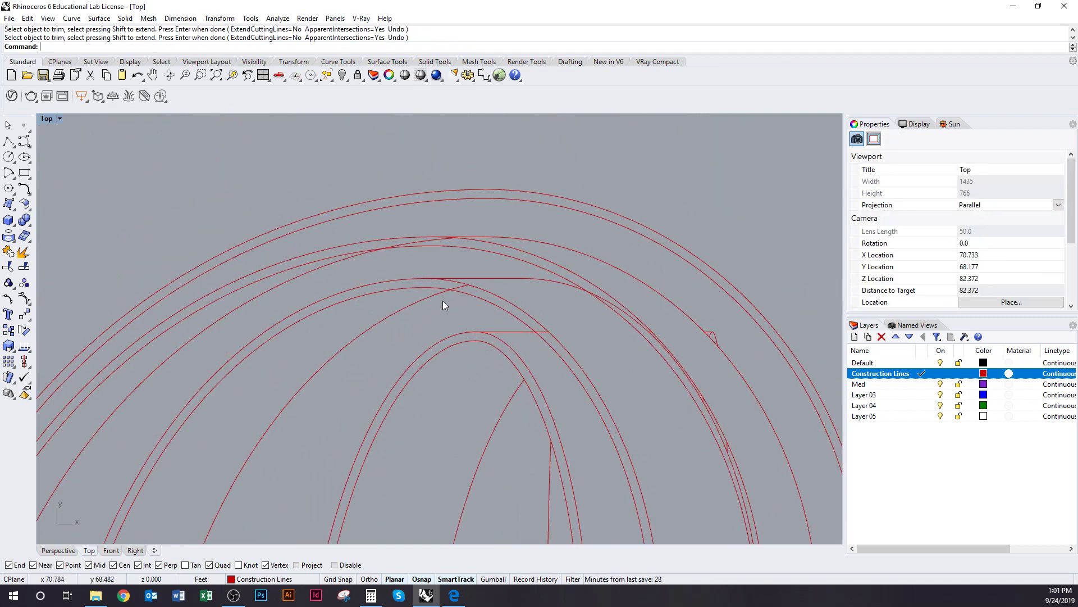
pyautogui.click(477, 282)
pyautogui.hotkey('ctrl', 't')
pyautogui.press('Return')
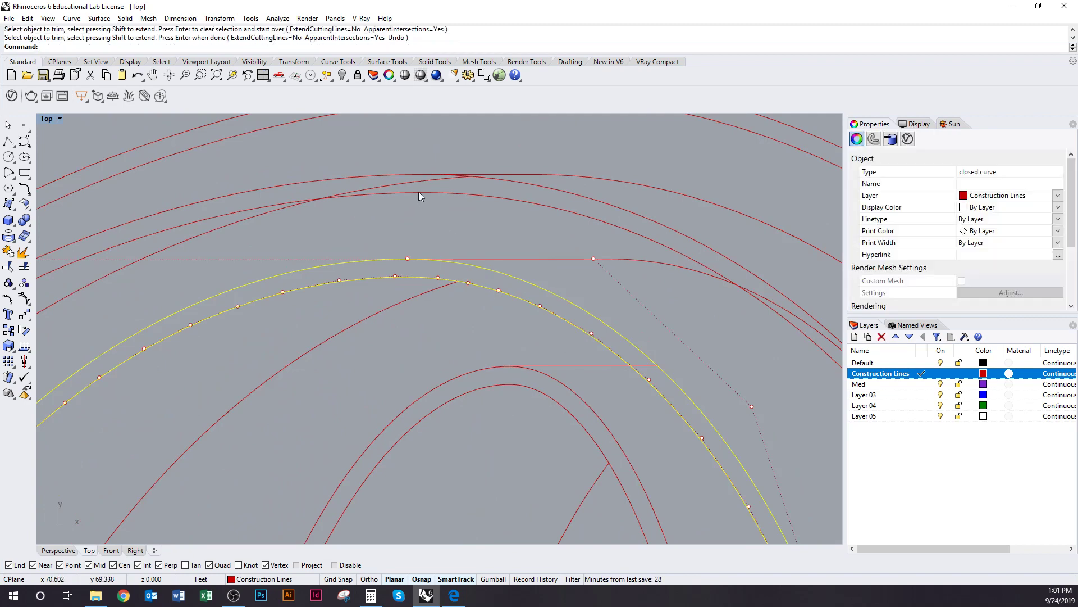
# Step: Trim the crossing partial arch inside the second rib's thickness near its apex
pyautogui.click(415, 192)
pyautogui.hotkey('ctrl', 't')
pyautogui.click(401, 184)
pyautogui.press('Return')
pyautogui.click(402, 219)
pyautogui.scroll(-7, 408, 236)
# Step: Trim the crossing arch curve where it runs inside the second rib's thickness along the descending right side
pyautogui.moveTo(421, 272); pyautogui.dragTo(436, 184, button='right')
pyautogui.scroll(-3, 471, 278)
pyautogui.scroll(-6, 438, 188)
pyautogui.scroll(6, 568, 226)
pyautogui.scroll(5, 514, 232)
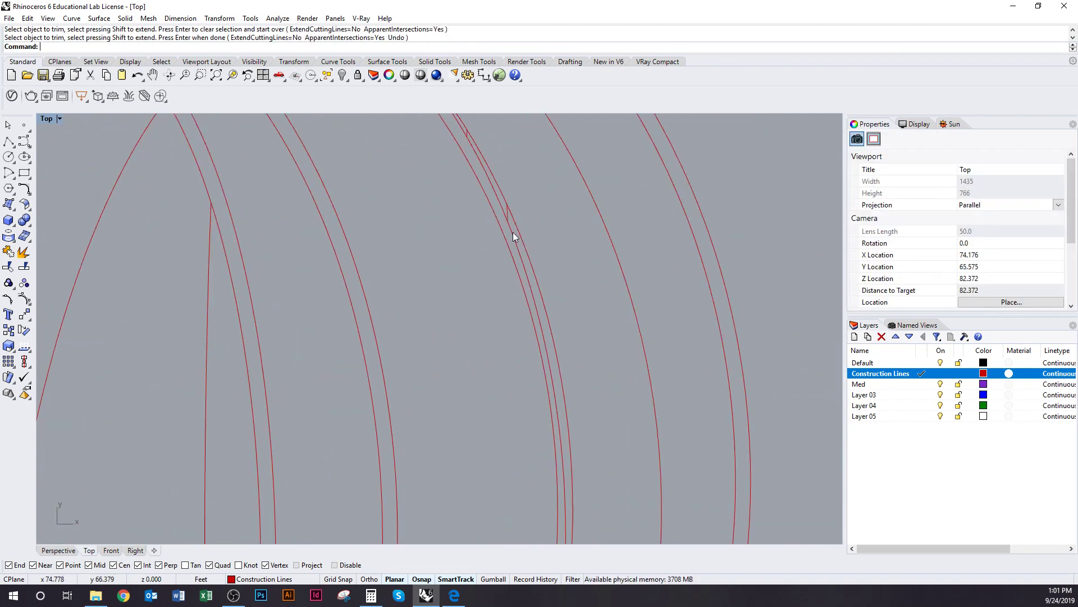
pyautogui.click(494, 181)
pyautogui.scroll(-5, 494, 181)
pyautogui.moveTo(494, 181); pyautogui.dragTo(502, 339, button='right')
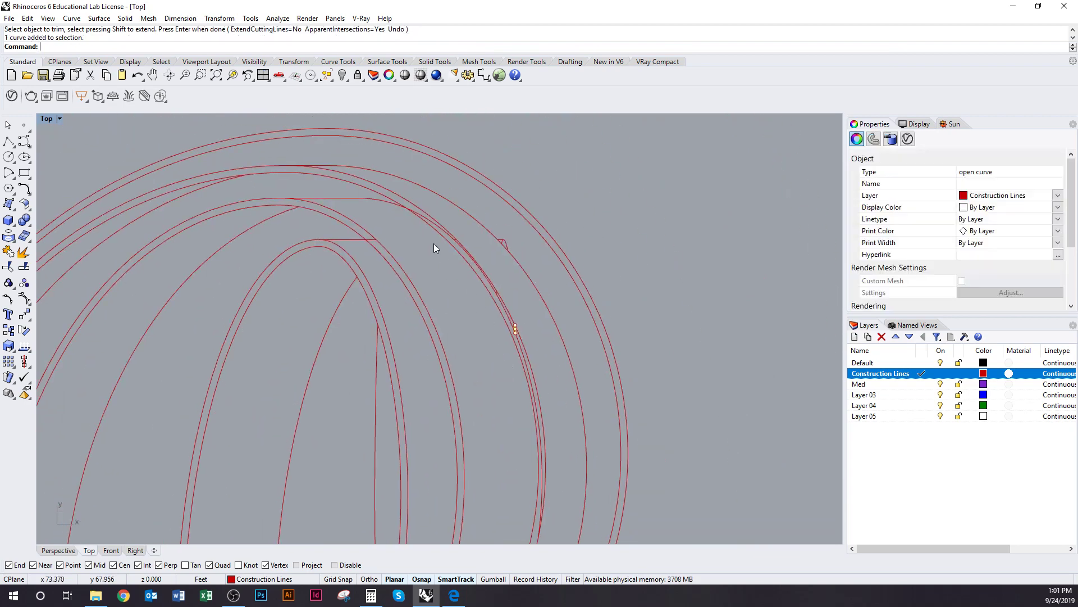
pyautogui.scroll(3, 404, 195)
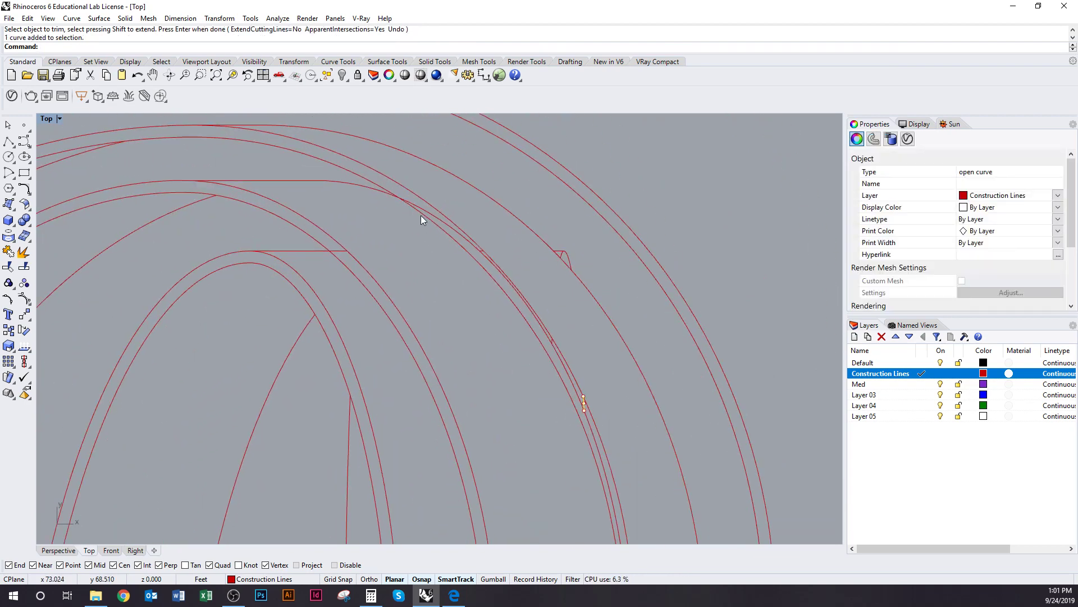
pyautogui.click(422, 214)
pyautogui.rightClick(423, 214)
pyautogui.press('Return')
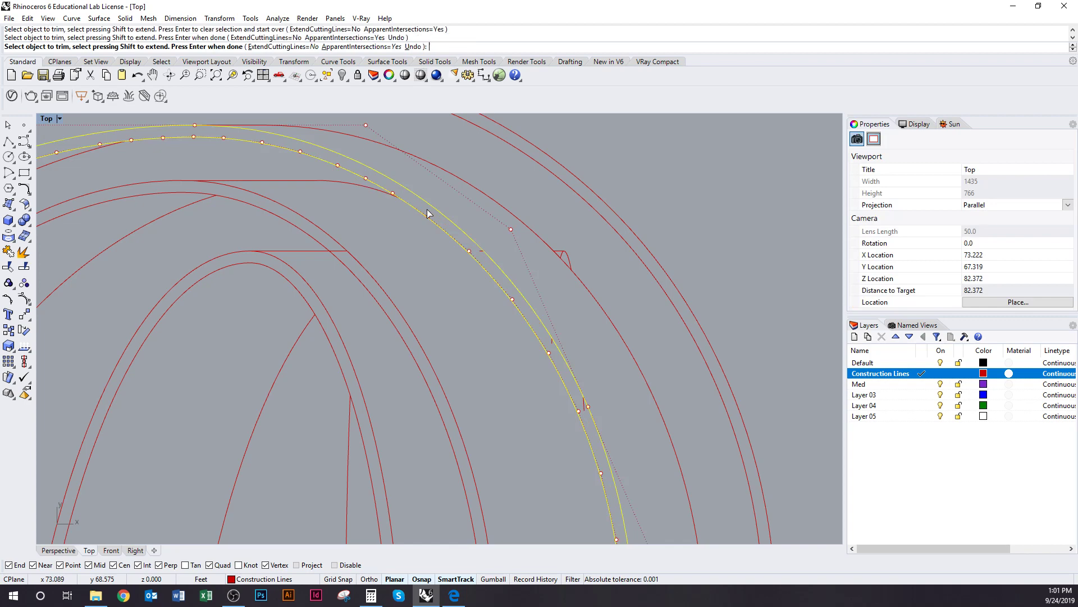
pyautogui.press('Escape')
# Step: Delete the three small leftover curve fragments along the second rib, keeping the neighbouring arch curves
pyautogui.moveTo(474, 227); pyautogui.dragTo(609, 451)
pyautogui.keyDown('ctrl'); pyautogui.moveTo(579, 252); pyautogui.dragTo(554, 281); pyautogui.keyUp('ctrl')
pyautogui.moveTo(557, 309); pyautogui.dragTo(539, 250, button='right')
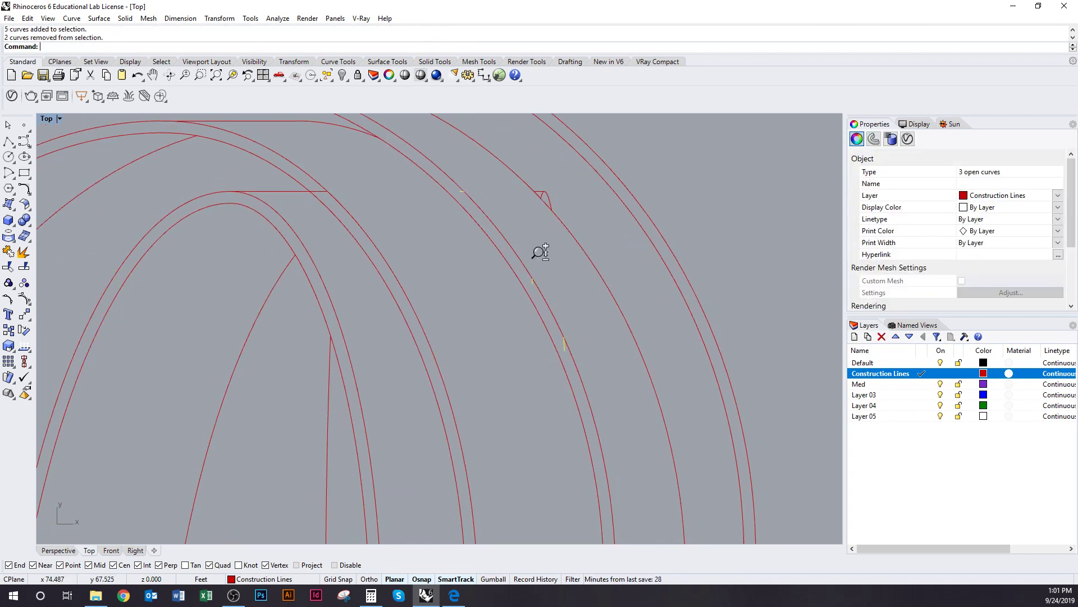
pyautogui.scroll(-5, 540, 250)
pyautogui.write('d')
pyautogui.press('Return')
# Step: Examine how the offset ribs' flat ends meet the horizontal baseline, especially on the outermost rib
pyautogui.moveTo(590, 384); pyautogui.dragTo(638, 363, button='right')
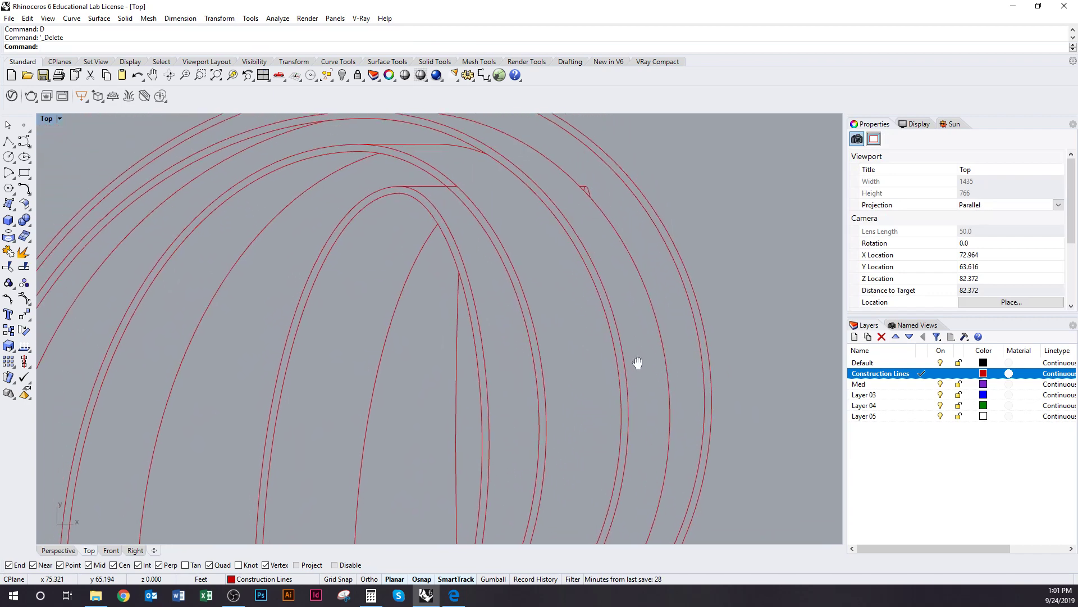
pyautogui.moveTo(551, 310); pyautogui.dragTo(629, 368, button='right')
pyautogui.scroll(-4, 592, 378)
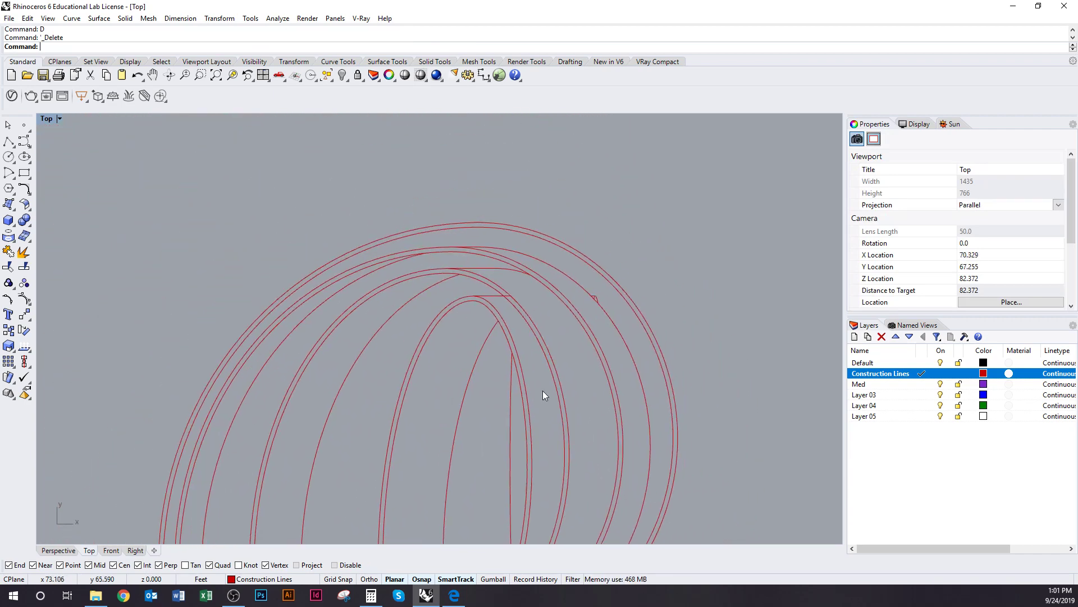
pyautogui.moveTo(544, 392); pyautogui.dragTo(544, 255, button='right')
pyautogui.scroll(5, 344, 368)
pyautogui.moveTo(619, 361); pyautogui.dragTo(430, 411, button='right')
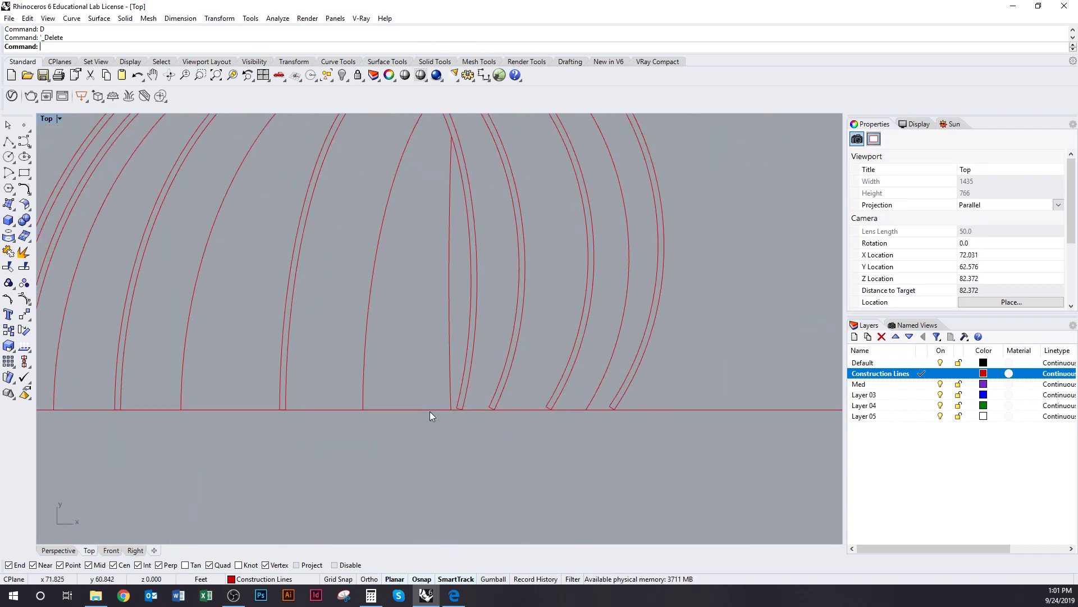
pyautogui.moveTo(555, 387); pyautogui.dragTo(496, 407, button='right')
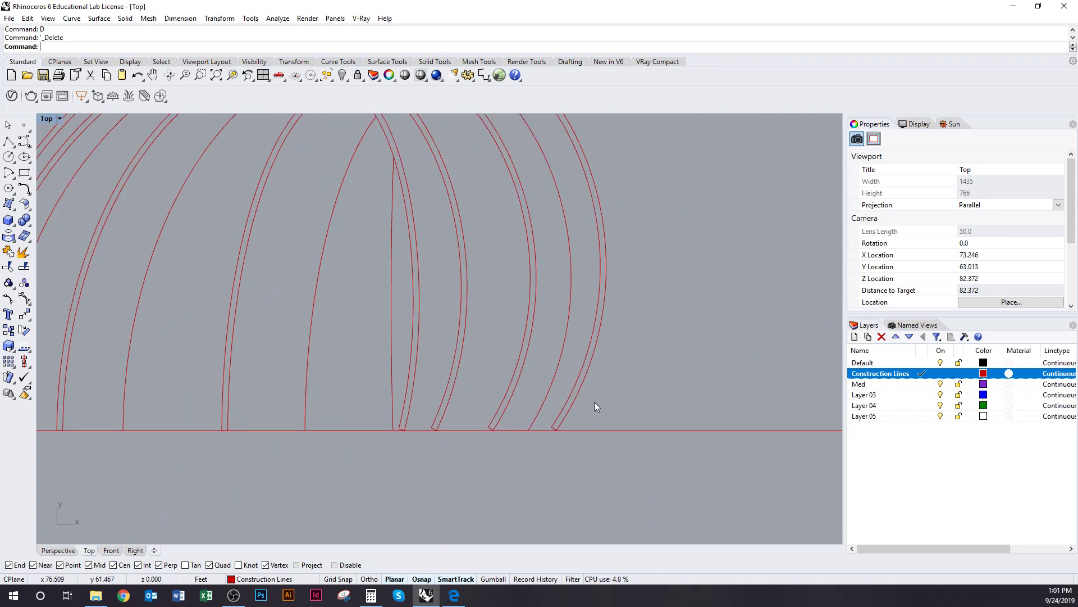
pyautogui.click(572, 400)
pyautogui.scroll(5, 557, 444)
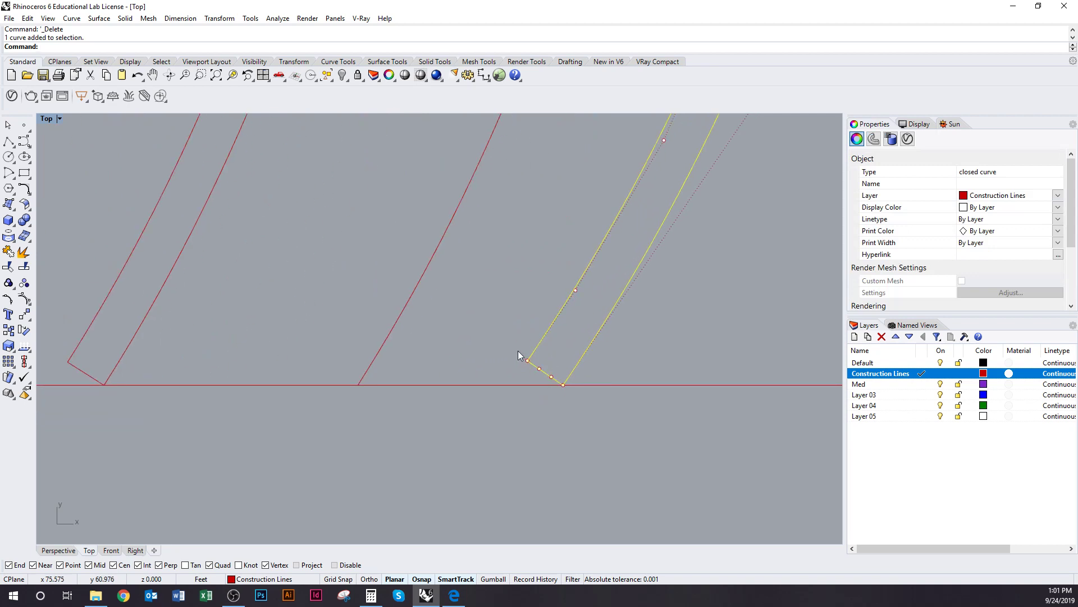
pyautogui.scroll(-5, 517, 403)
pyautogui.click(585, 406)
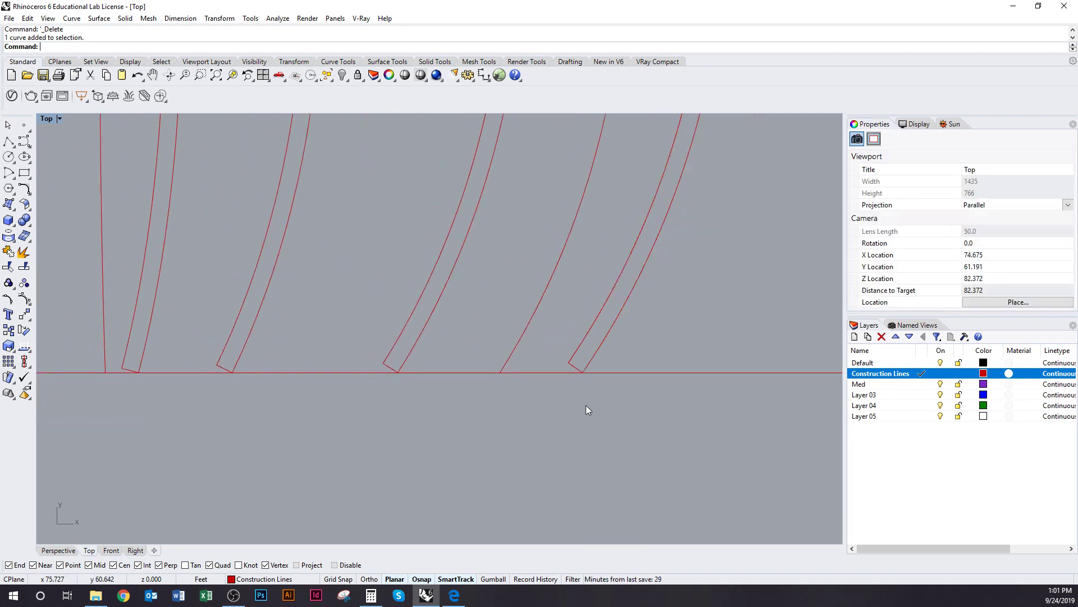
# Step: Explode the four closed rib outlines into separate curves
pyautogui.click(571, 366)
pyautogui.moveTo(464, 375); pyautogui.dragTo(143, 331)
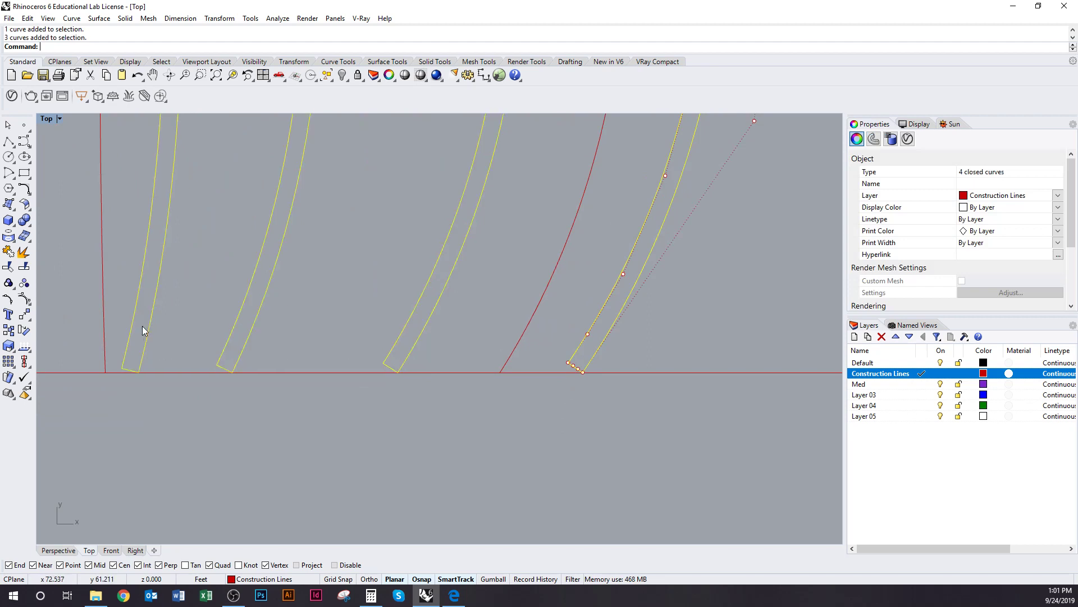
pyautogui.write('explode')
pyautogui.press('Return')
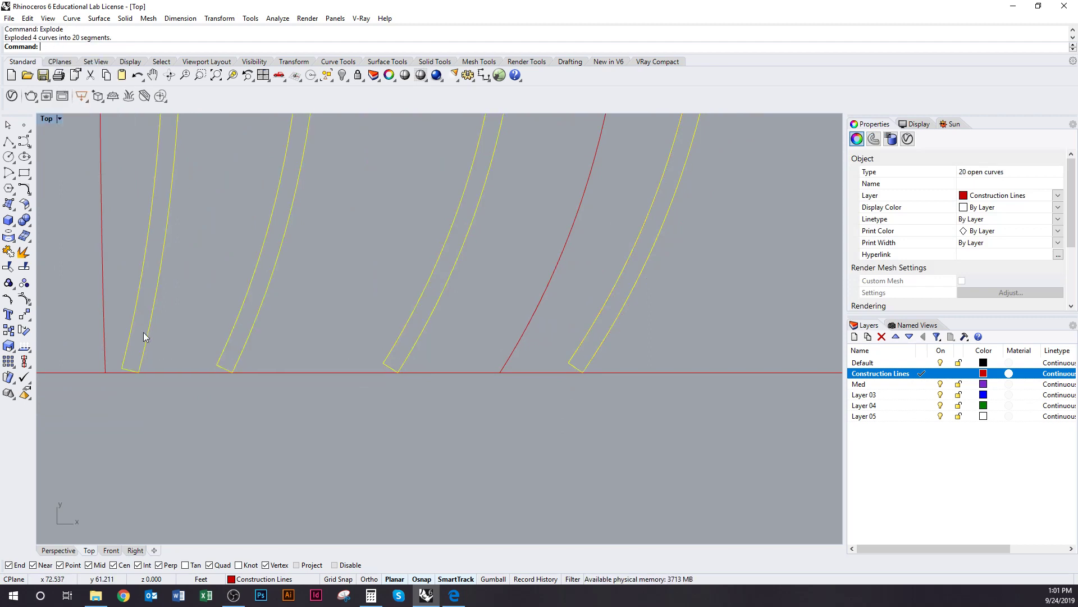
# Step: Delete the short slanted cap lines at the right feet of the four ribs
pyautogui.press('Escape')
pyautogui.moveTo(70, 332); pyautogui.dragTo(716, 447)
pyautogui.write('D')
pyautogui.press('Delete')
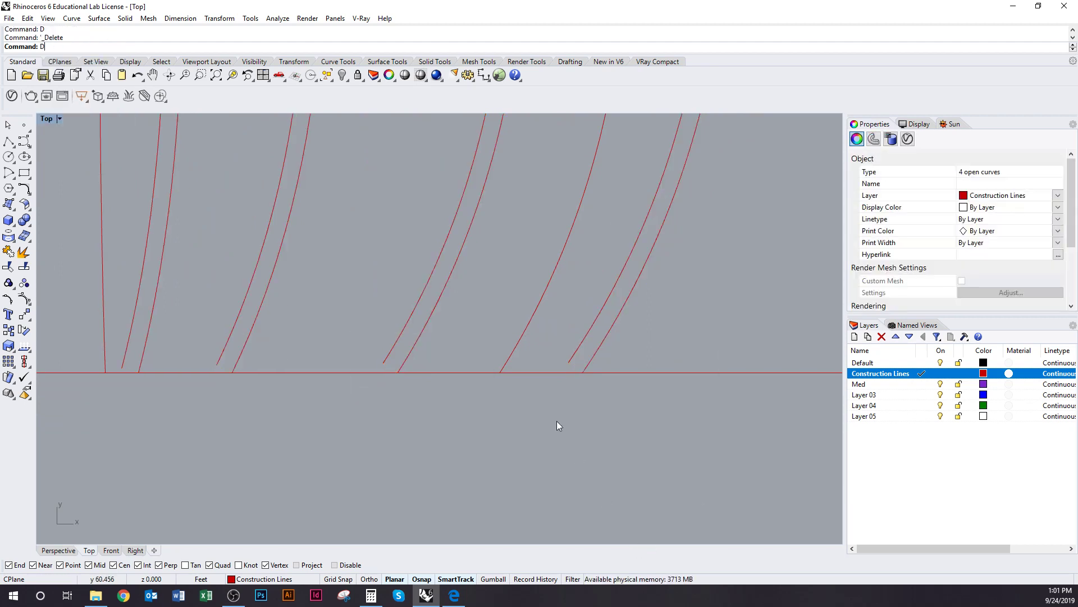
pyautogui.press('BackSpace')
pyautogui.scroll(-4, 558, 425)
pyautogui.click(603, 386)
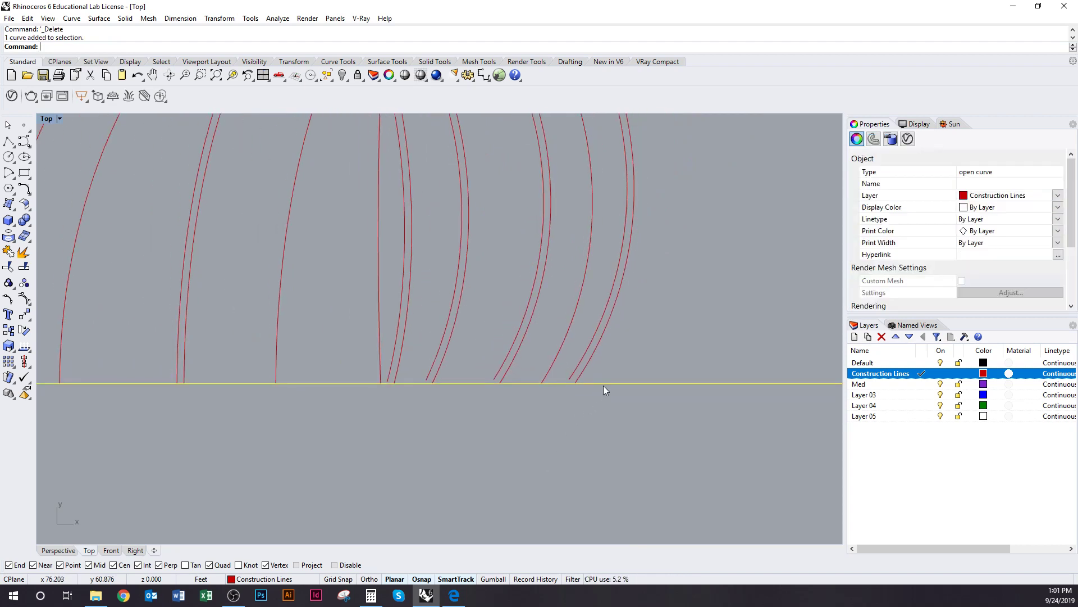
pyautogui.write('Extend')
pyautogui.press('Return')
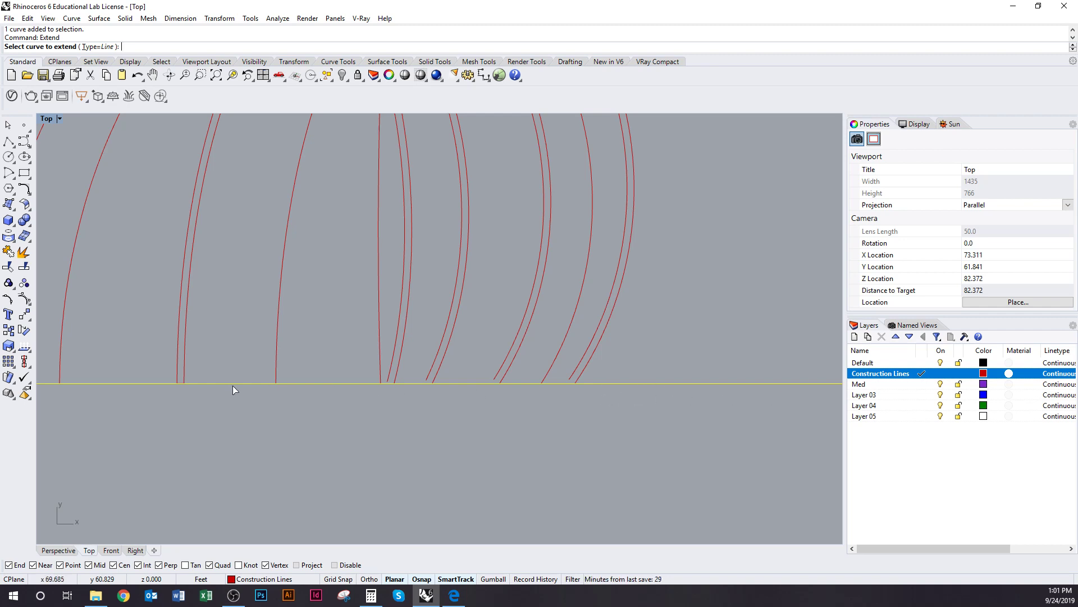
pyautogui.press('Escape')
pyautogui.press('Escape')
# Step: Extend the short inner curves at the right feet of the four ribs to the horizontal baseline as boundary
pyautogui.write('E')
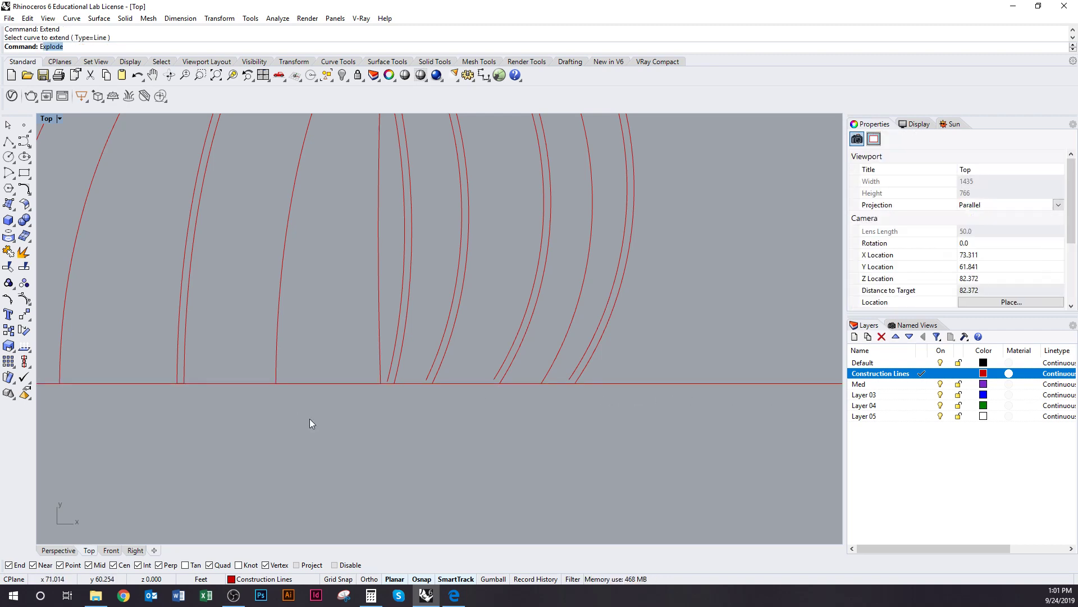
pyautogui.write('xtend')
pyautogui.press('Return')
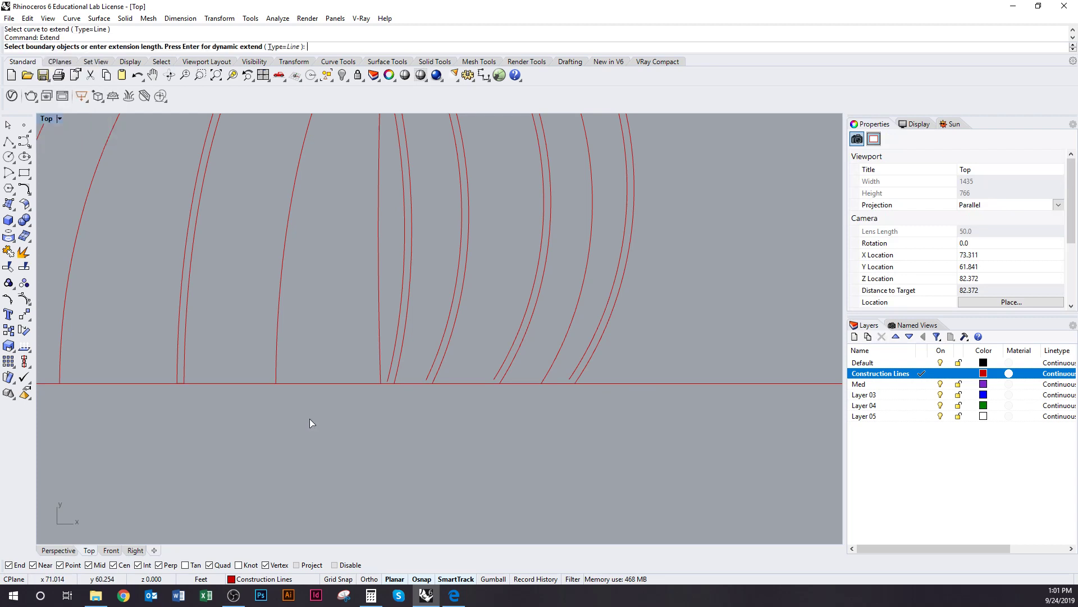
pyautogui.click(350, 384)
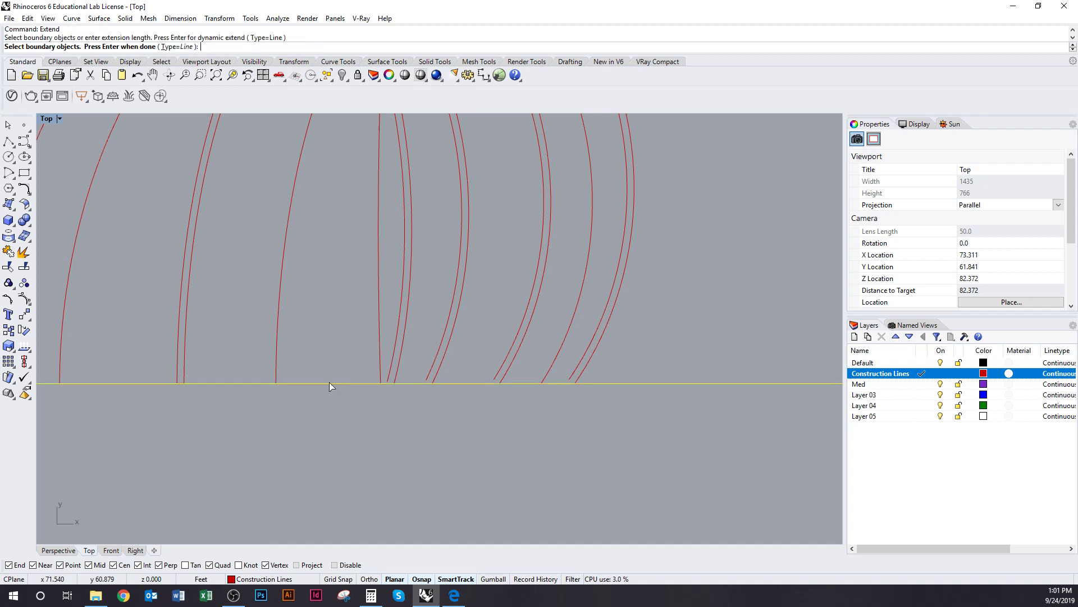
pyautogui.moveTo(329, 382); pyautogui.dragTo(211, 410, button='right')
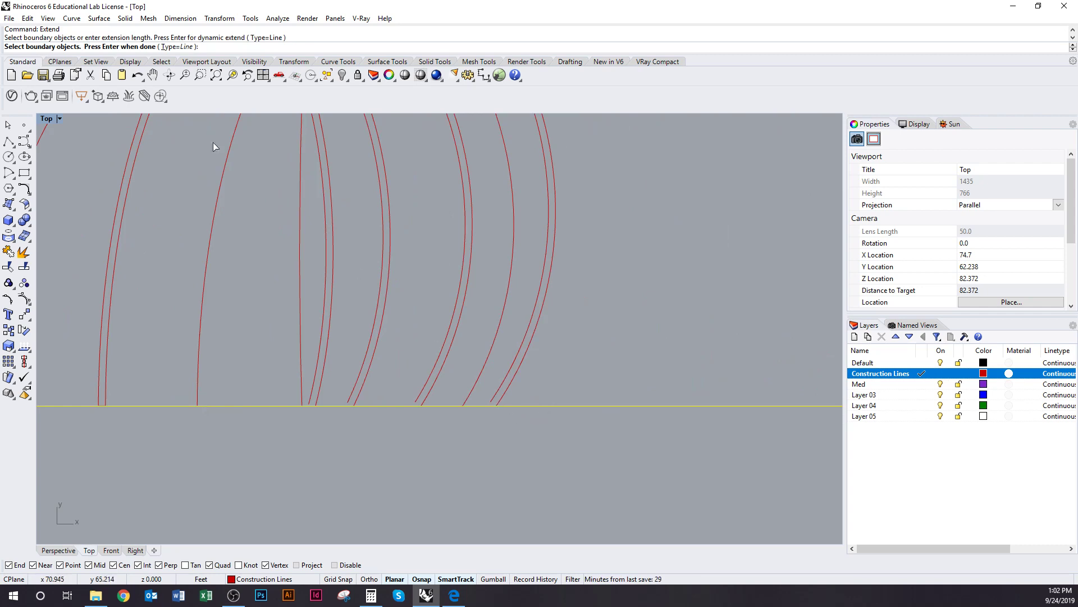
pyautogui.press('Return')
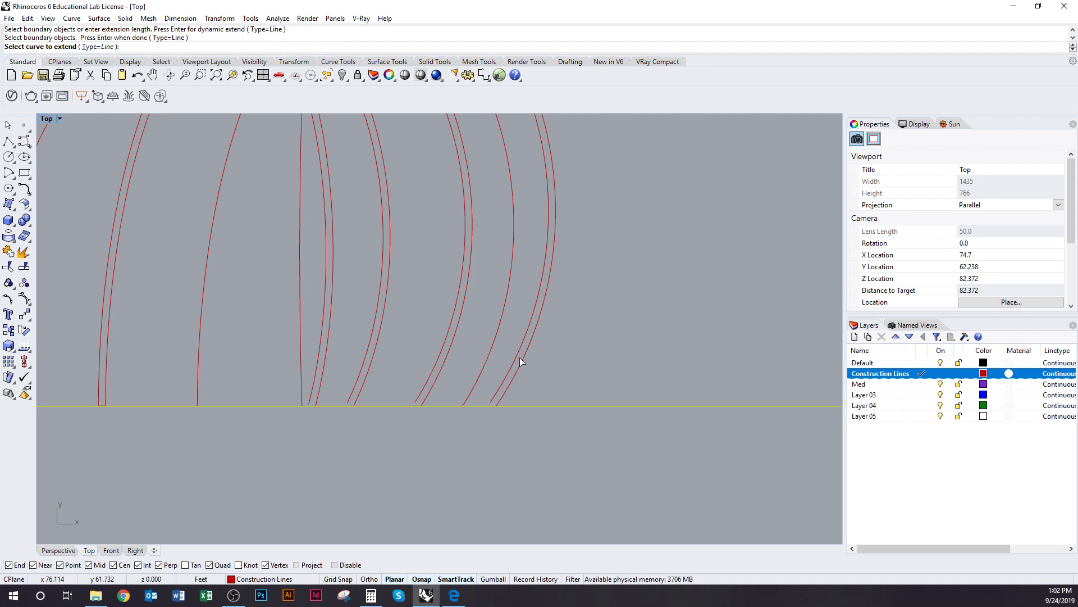
pyautogui.click(508, 382)
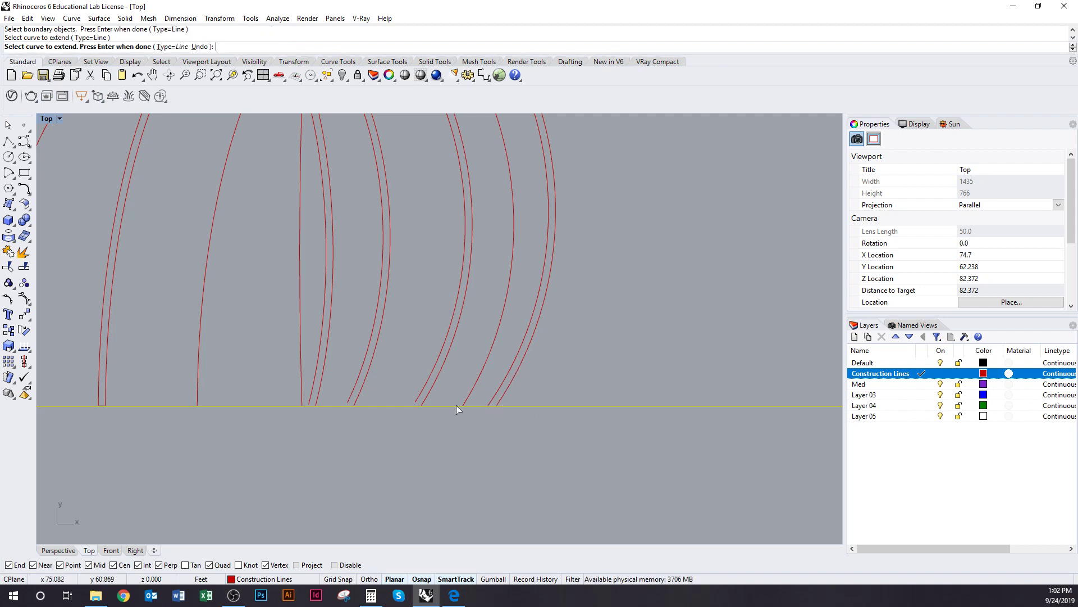
pyautogui.click(420, 394)
pyautogui.click(350, 395)
pyautogui.scroll(8, 303, 387)
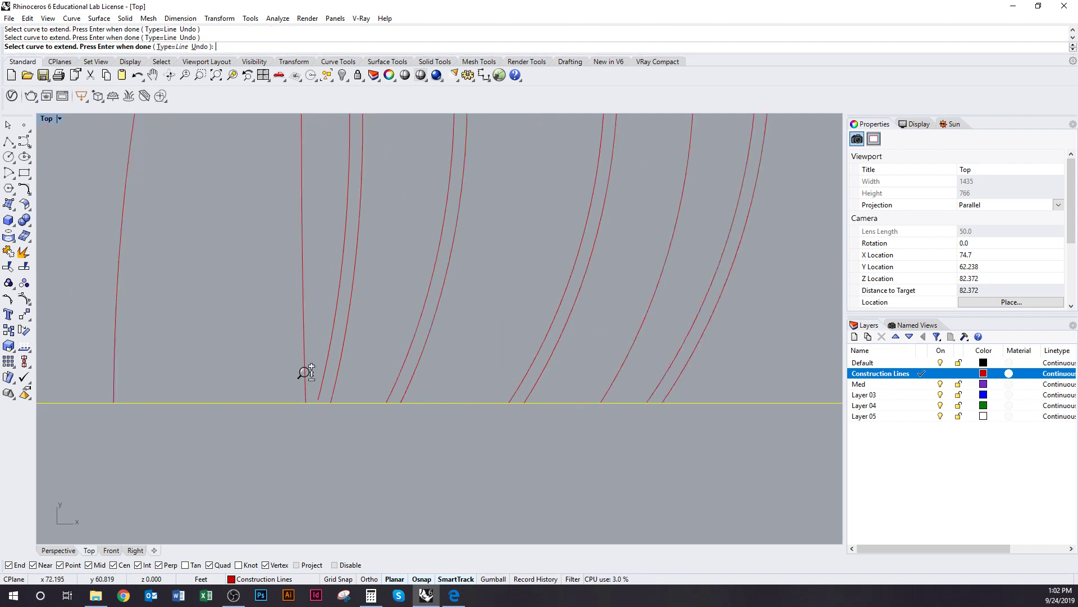
pyautogui.click(325, 385)
pyautogui.scroll(-10, 420, 397)
pyautogui.press('Return')
pyautogui.scroll(-5, 415, 445)
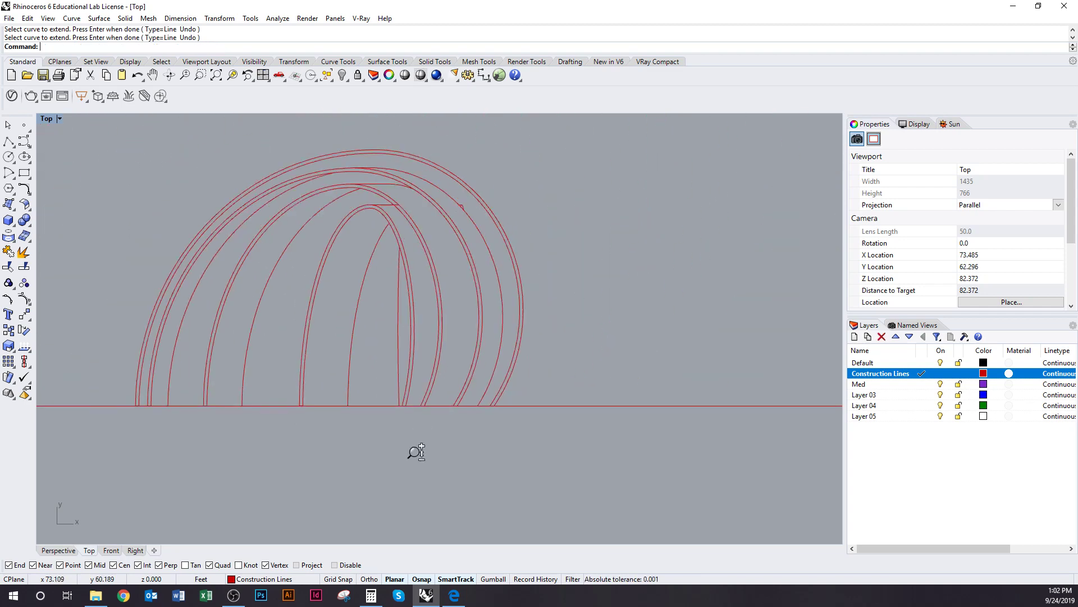
# Step: Examine the rib feet along the horizontal baseline and the overall set of arches
pyautogui.scroll(15, 412, 394)
pyautogui.scroll(-15, 517, 388)
pyautogui.moveTo(405, 465); pyautogui.dragTo(517, 473, button='right')
pyautogui.scroll(12, 496, 418)
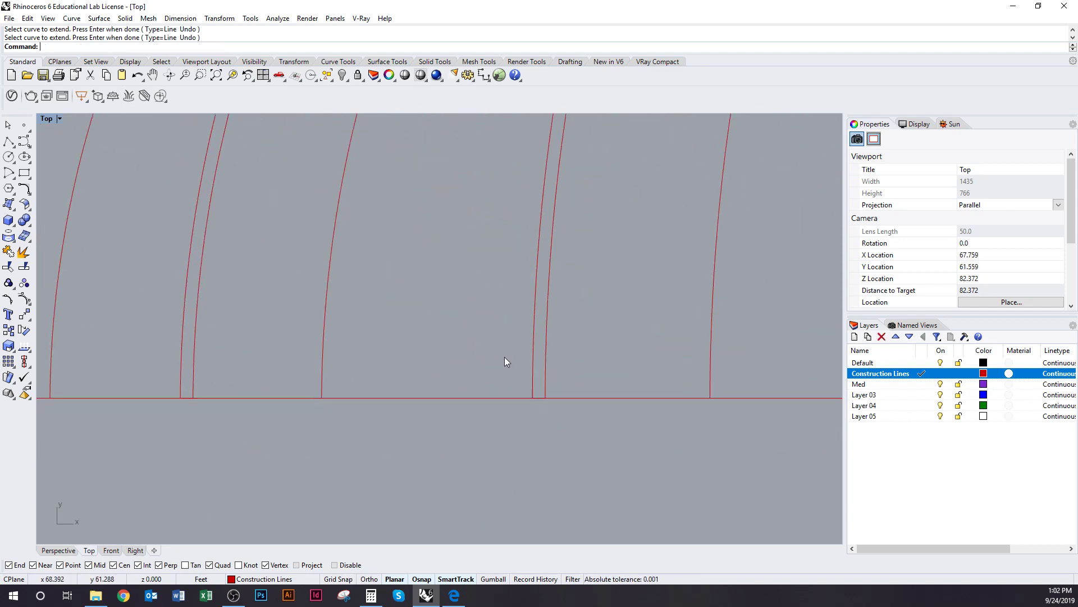
pyautogui.scroll(8, 542, 382)
pyautogui.scroll(-8, 556, 384)
pyautogui.moveTo(560, 431); pyautogui.dragTo(547, 469, button='right')
pyautogui.scroll(-4, 540, 427)
pyautogui.scroll(-8, 403, 421)
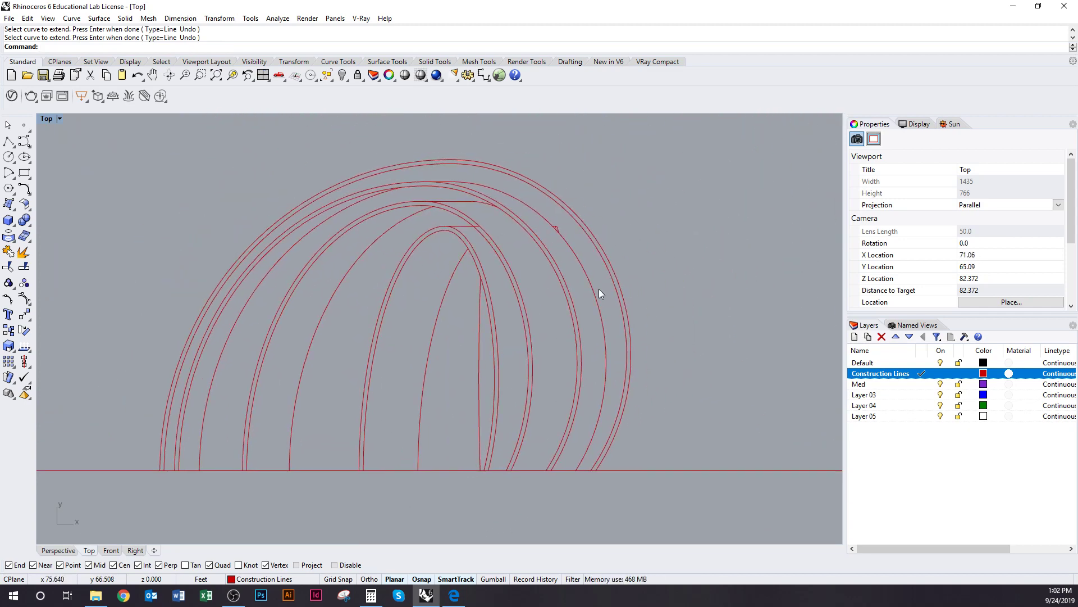
pyautogui.scroll(-3, 575, 409)
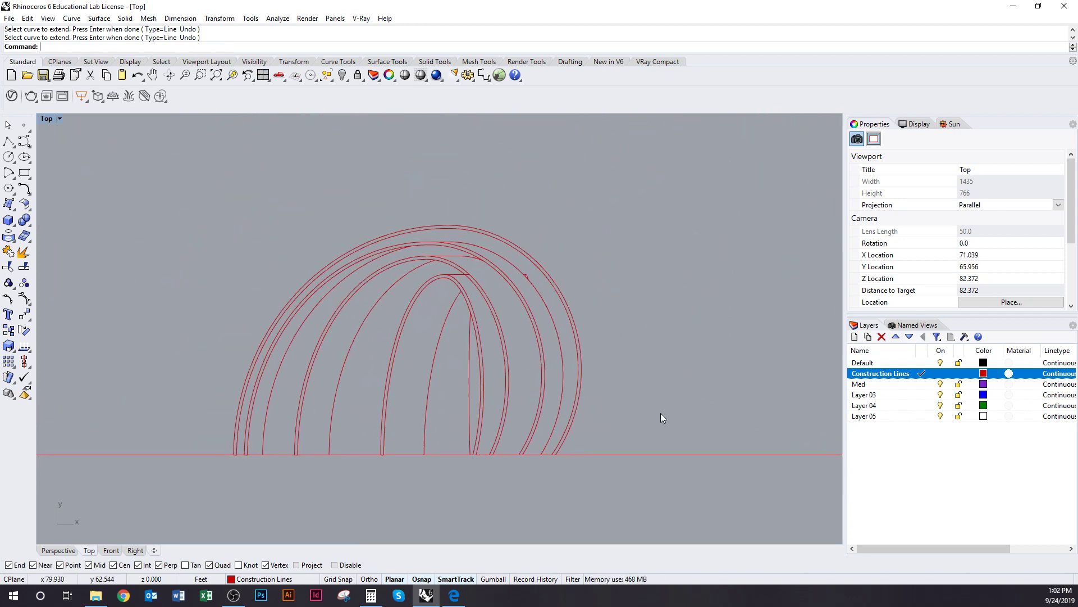
pyautogui.scroll(-2, 622, 419)
pyautogui.scroll(4, 601, 378)
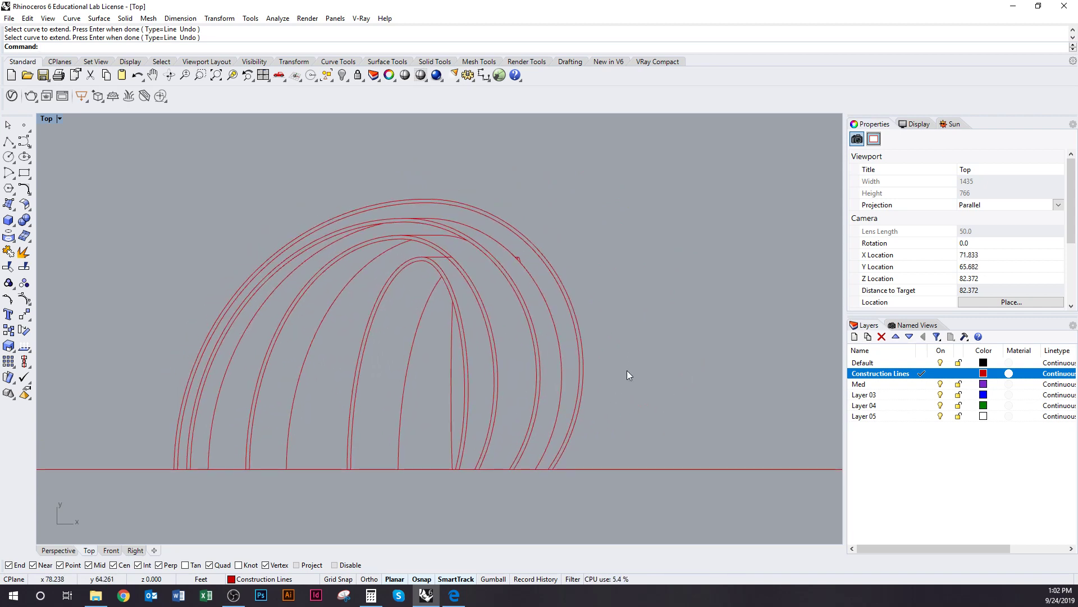
# Step: Rename Layer 03 as Heavy and Layer 04 as Light
pyautogui.click(865, 395)
pyautogui.click(865, 395)
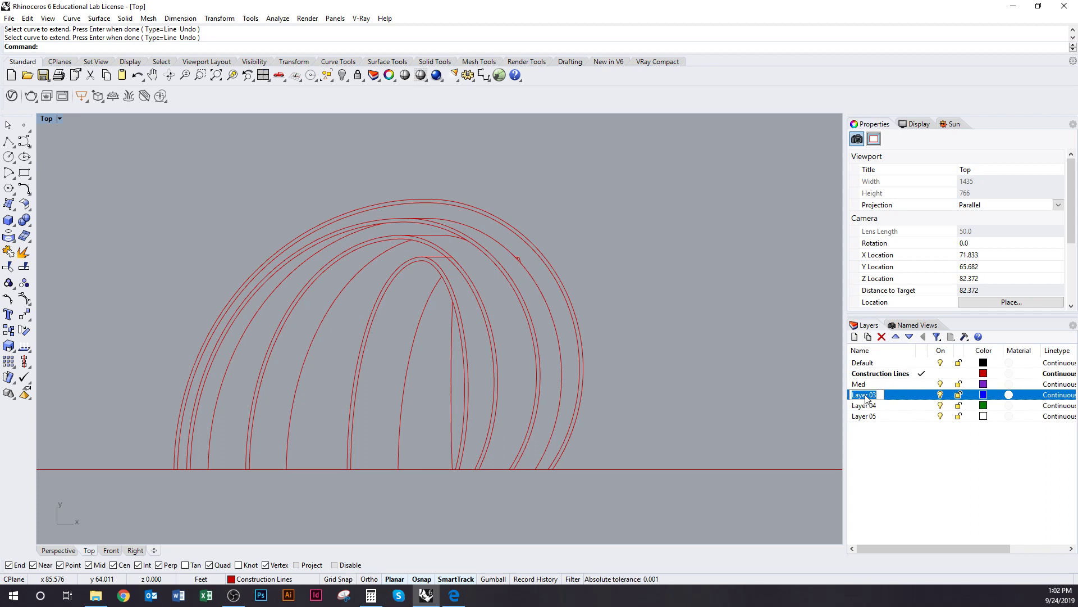
pyautogui.write('Heavy')
pyautogui.click(868, 405)
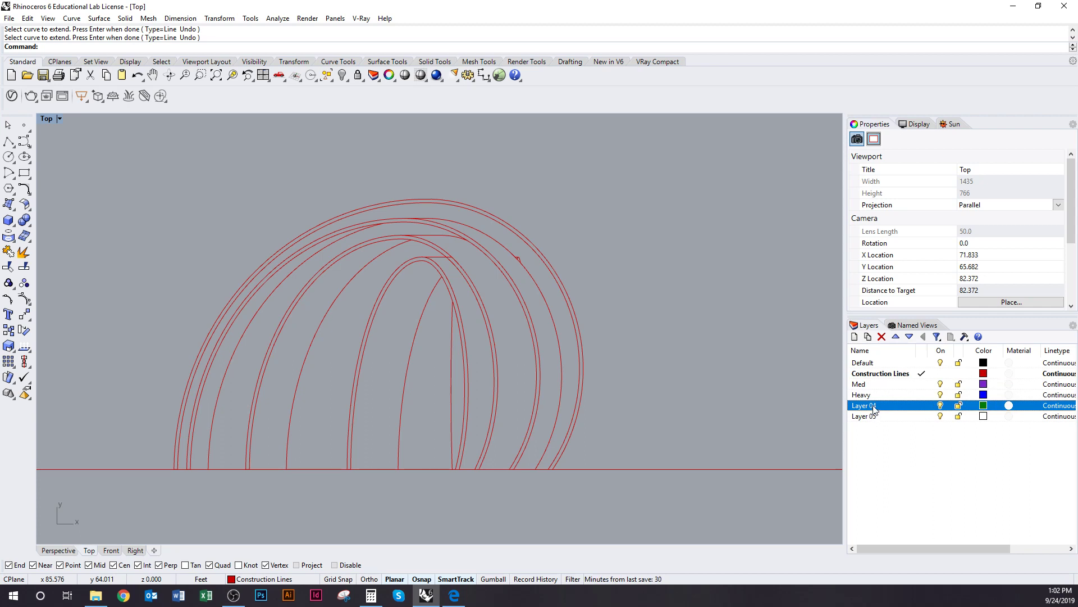
pyautogui.click(874, 408)
pyautogui.write('Light')
pyautogui.press('Return')
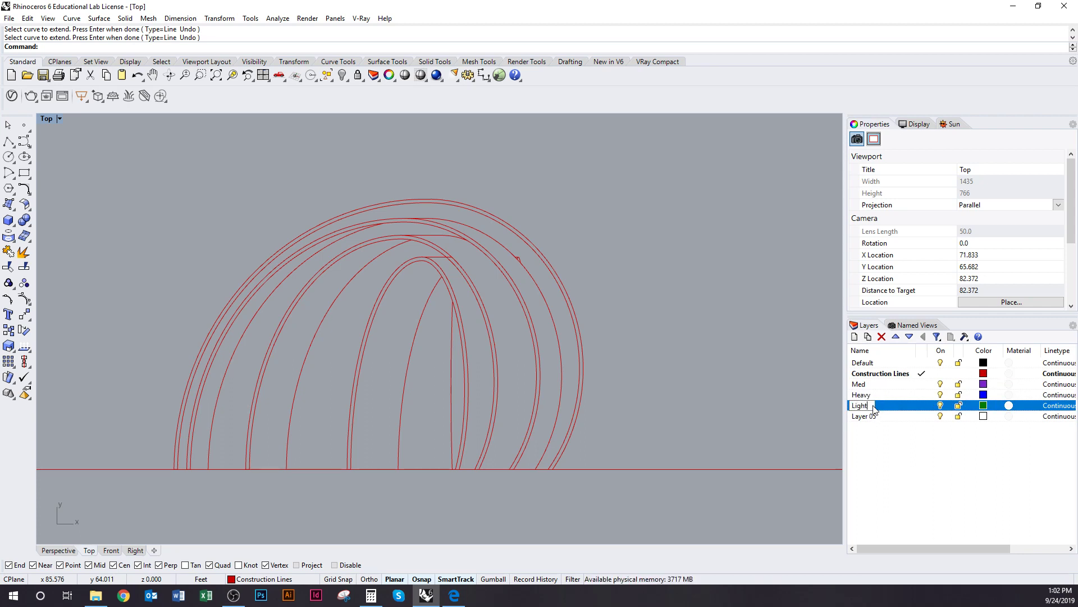
# Step: Trim the short horizontal line at the apex of the smallest arch back to the neighbouring rib
pyautogui.moveTo(646, 355); pyautogui.dragTo(684, 351, button='right')
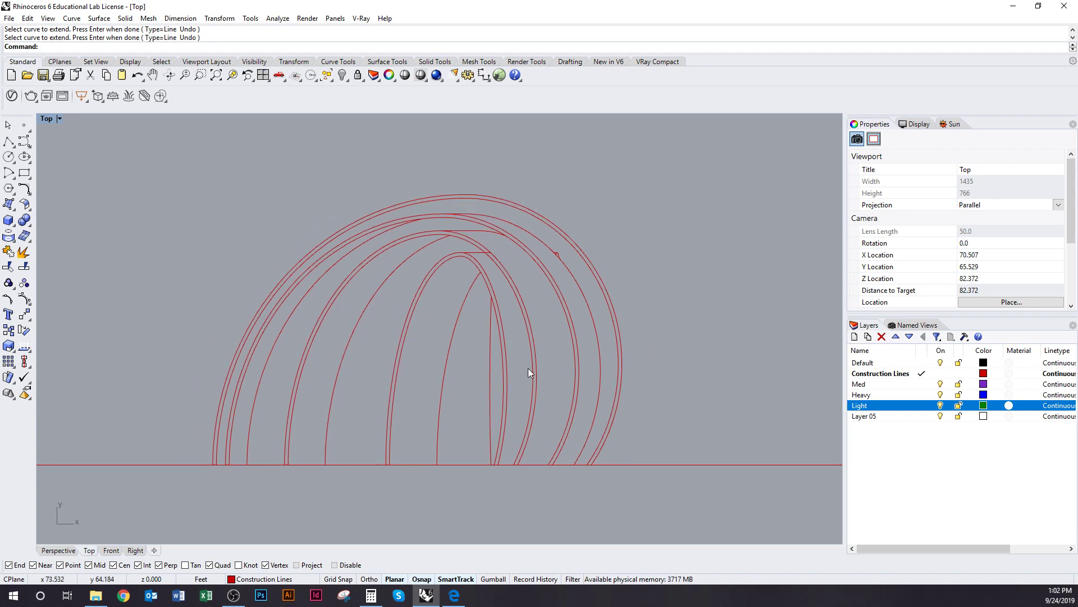
pyautogui.moveTo(534, 339); pyautogui.dragTo(536, 358, button='right')
pyautogui.scroll(12, 484, 247)
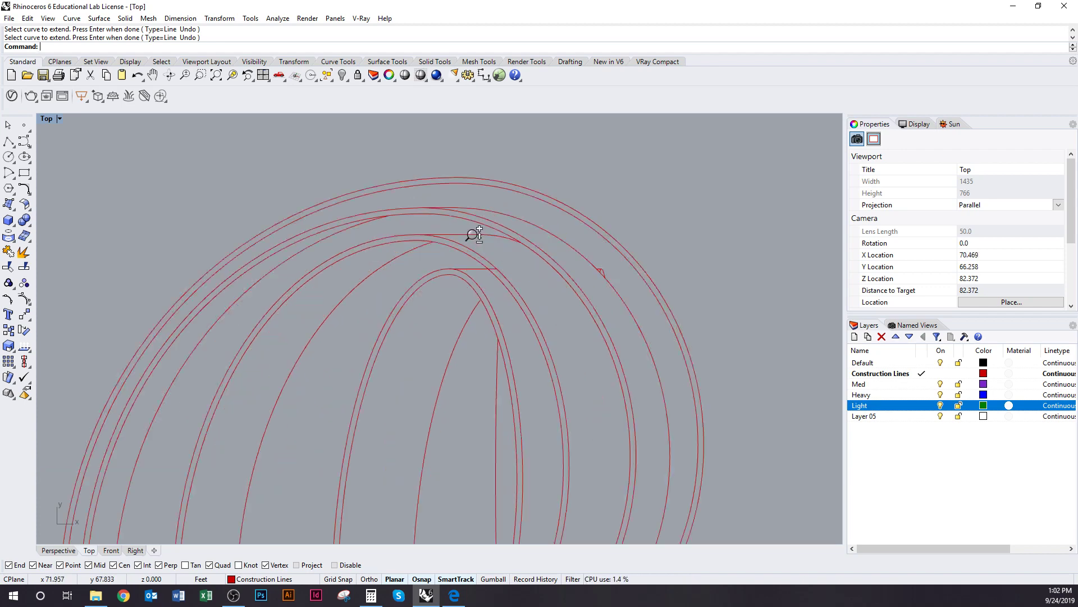
pyautogui.click(507, 260)
pyautogui.hotkey('ctrl', 't')
pyautogui.click(507, 251)
pyautogui.press('Return')
pyautogui.scroll(-10, 507, 253)
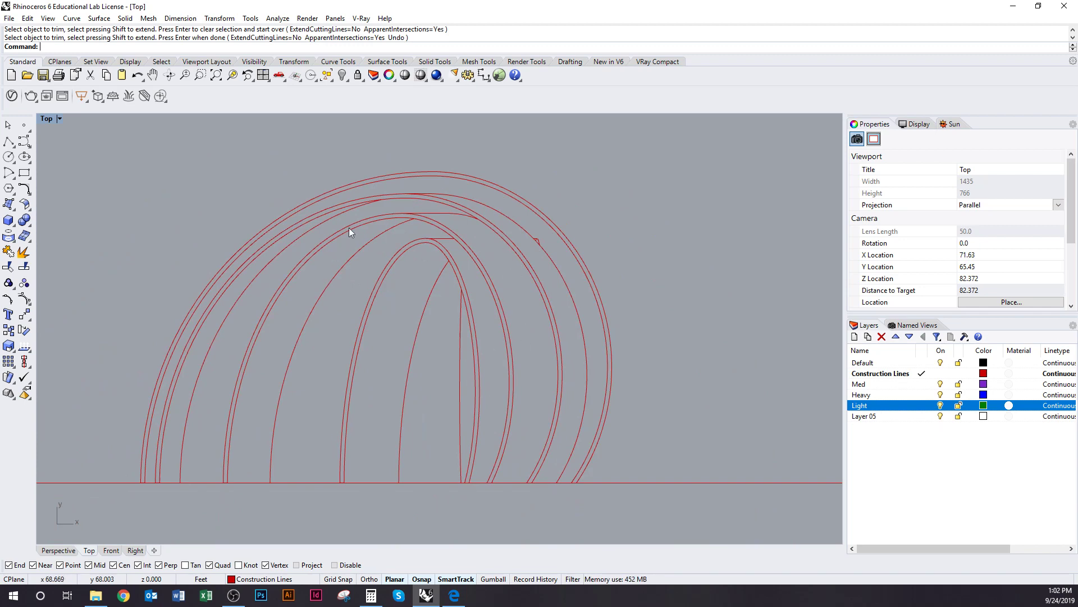
# Step: Examine the arch profiles in relation to the spiral plan below and where their curves meet near the apexes
pyautogui.scroll(-6, 430, 284)
pyautogui.moveTo(445, 325); pyautogui.dragTo(431, 179, button='right')
pyautogui.scroll(-5, 433, 229)
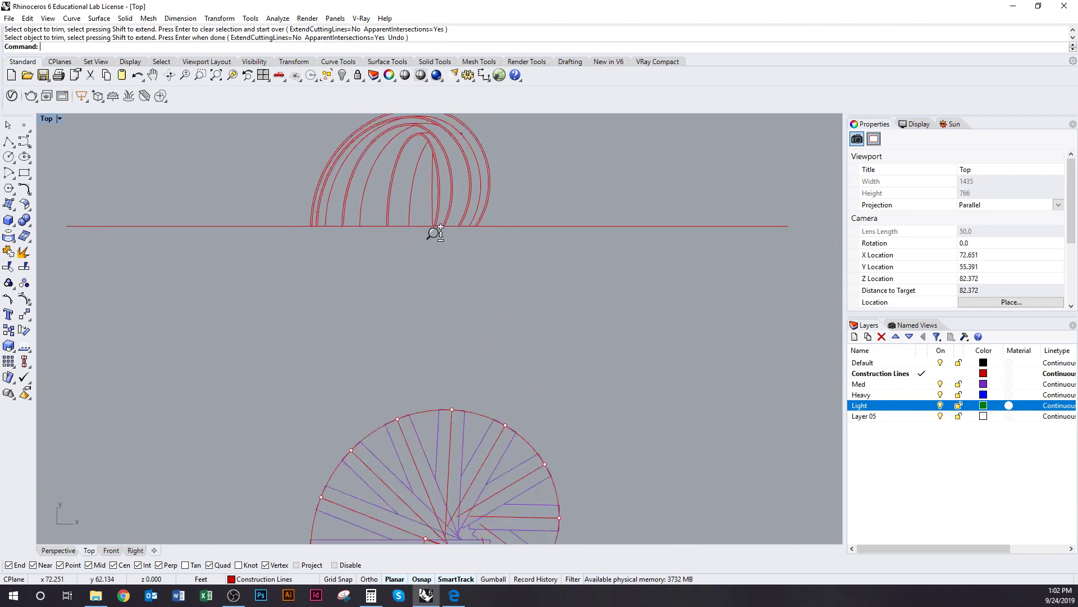
pyautogui.moveTo(439, 241)
pyautogui.mouseDown(button='right')
pyautogui.moveTo(434, 230)
pyautogui.moveTo(415, 330)
pyautogui.mouseUp(button='right')
pyautogui.scroll(8, 487, 235)
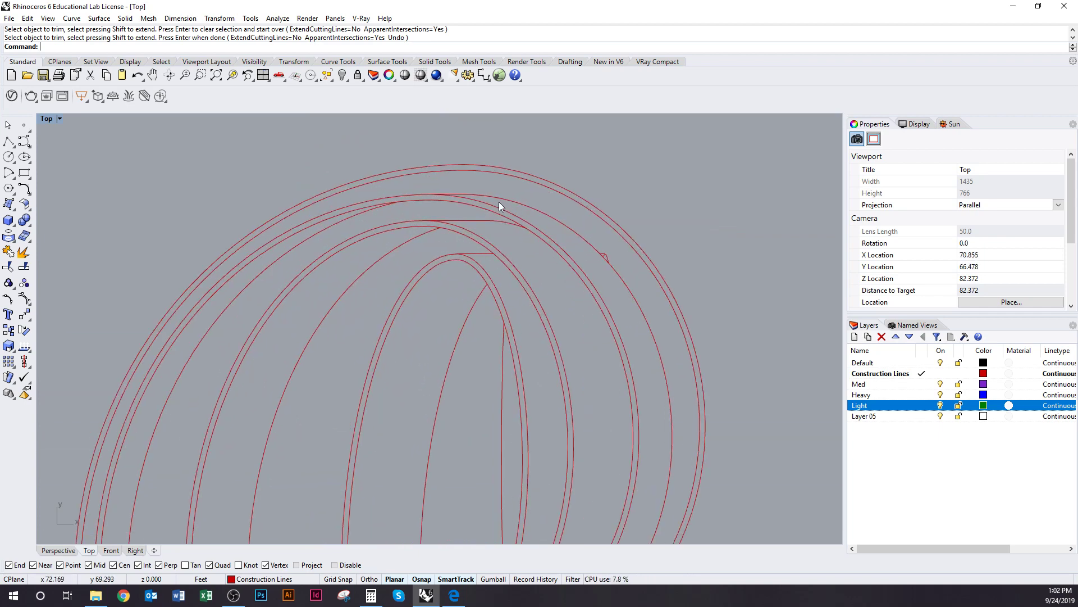
pyautogui.moveTo(543, 295); pyautogui.dragTo(541, 258, button='right')
pyautogui.moveTo(565, 387); pyautogui.dragTo(597, 330, button='right')
pyautogui.scroll(-1, 598, 330)
pyautogui.scroll(-3, 581, 309)
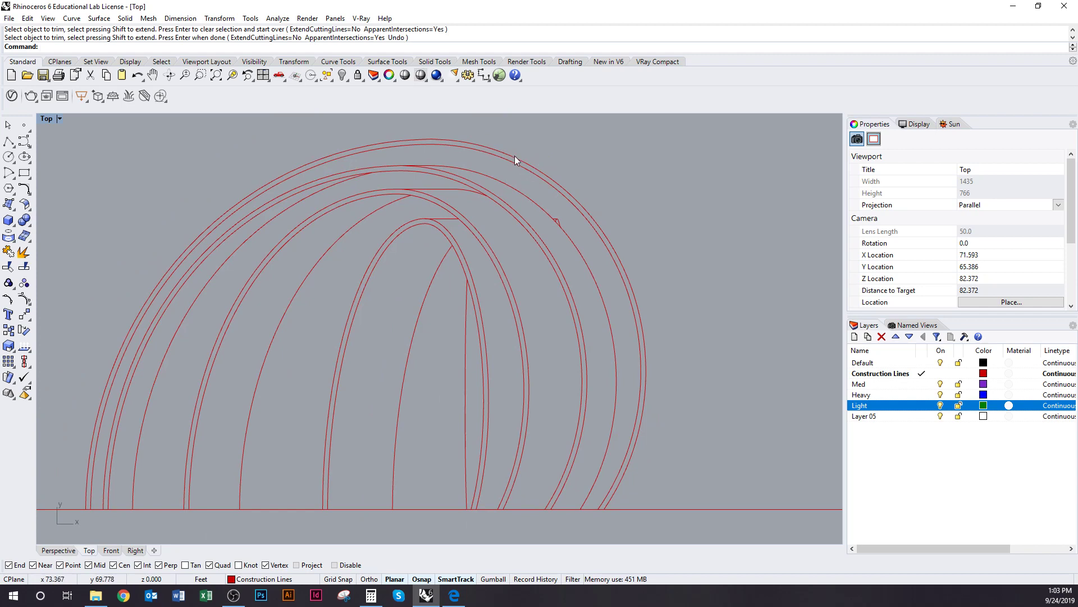
pyautogui.scroll(-4, 578, 393)
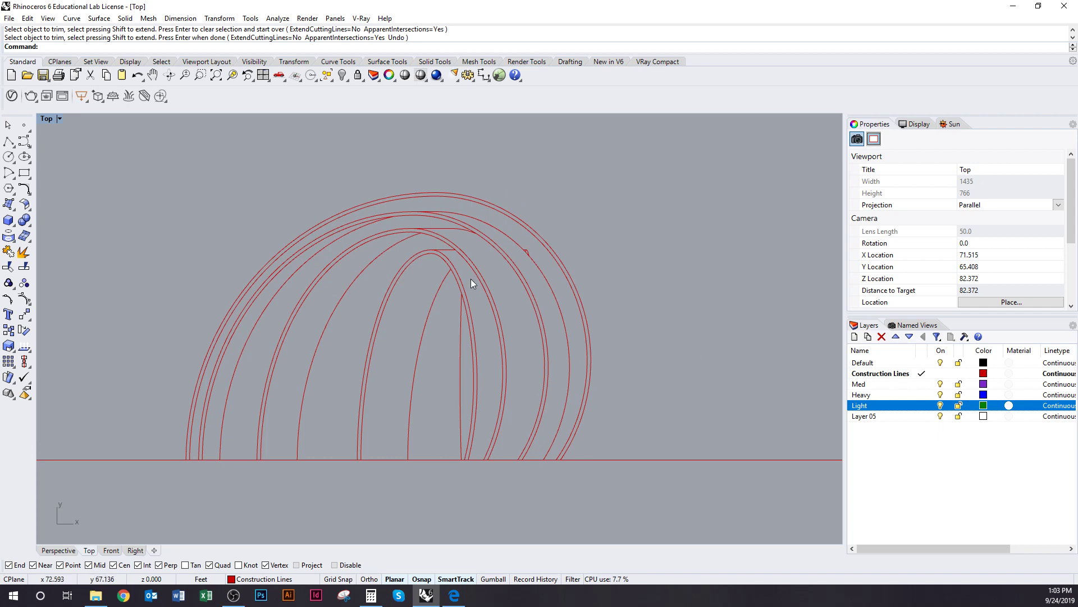
# Step: Join the two outer curves of the outermost arch into one open curve
pyautogui.click(568, 272)
pyautogui.keyDown('shift'); pyautogui.click(414, 195); pyautogui.keyUp('shift')
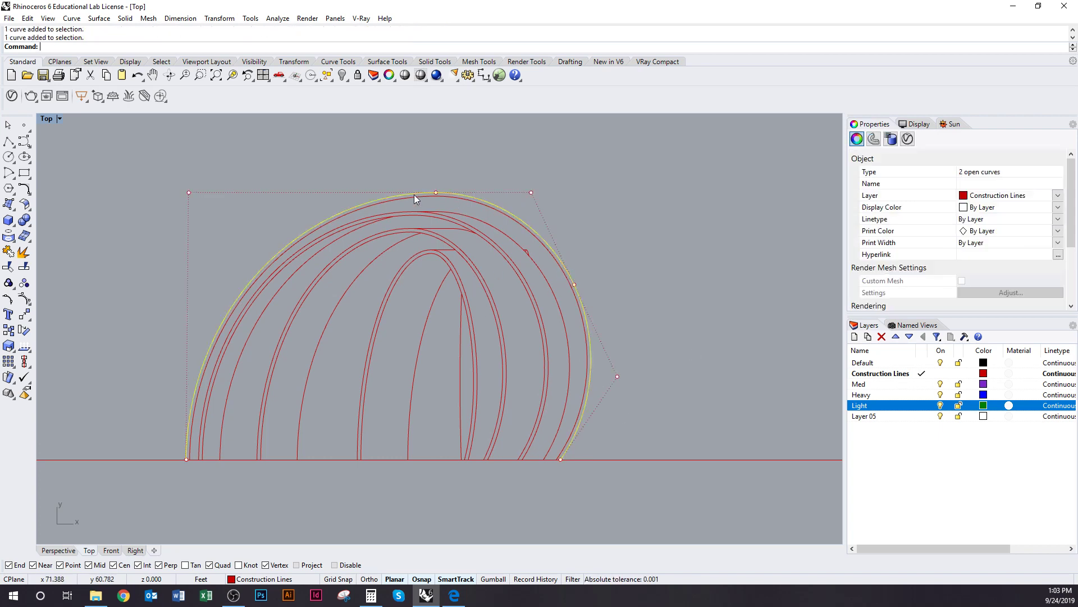
pyautogui.hotkey('ctrl', 'j')
pyautogui.moveTo(434, 237)
pyautogui.mouseDown(button='right')
pyautogui.moveTo(447, 218)
pyautogui.moveTo(437, 240)
pyautogui.mouseUp(button='right')
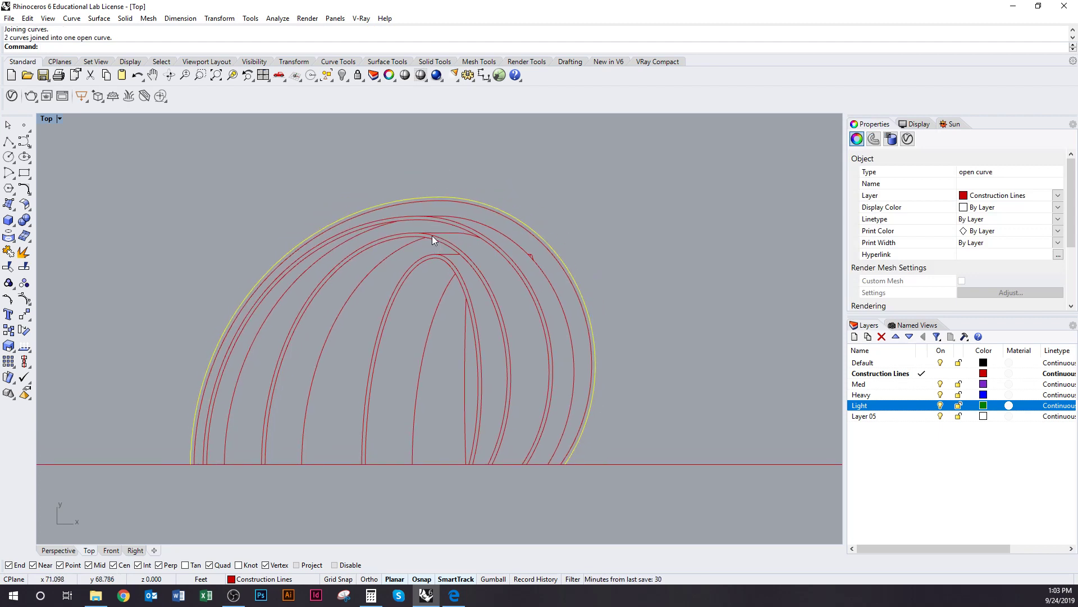
pyautogui.click(392, 331)
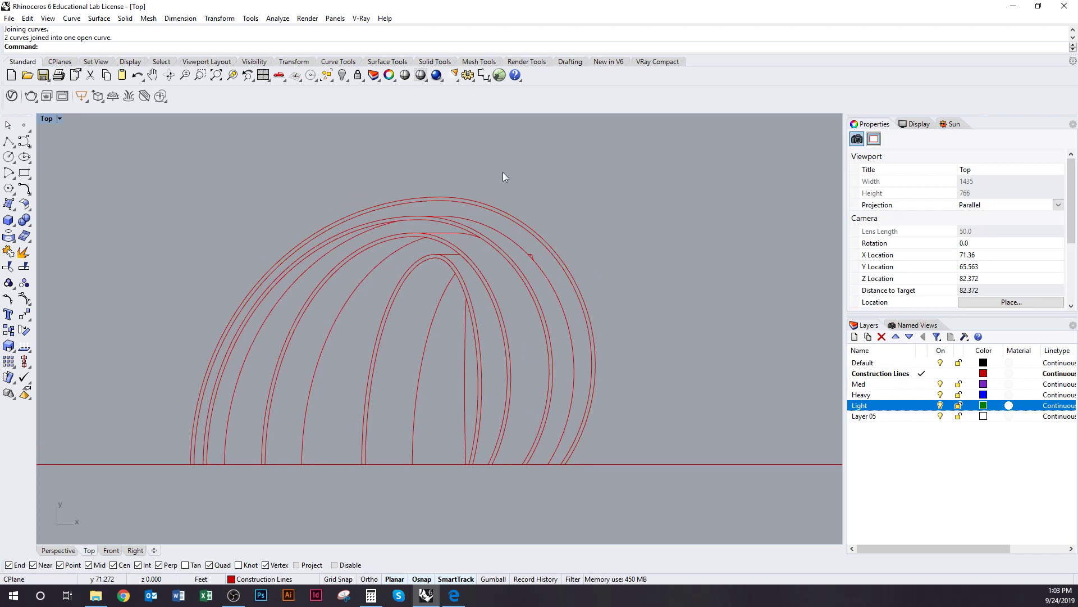
# Step: Delete the inner offset curve of the smallest rib, keeping its outer arch curves
pyautogui.moveTo(455, 384); pyautogui.dragTo(417, 379, button='right')
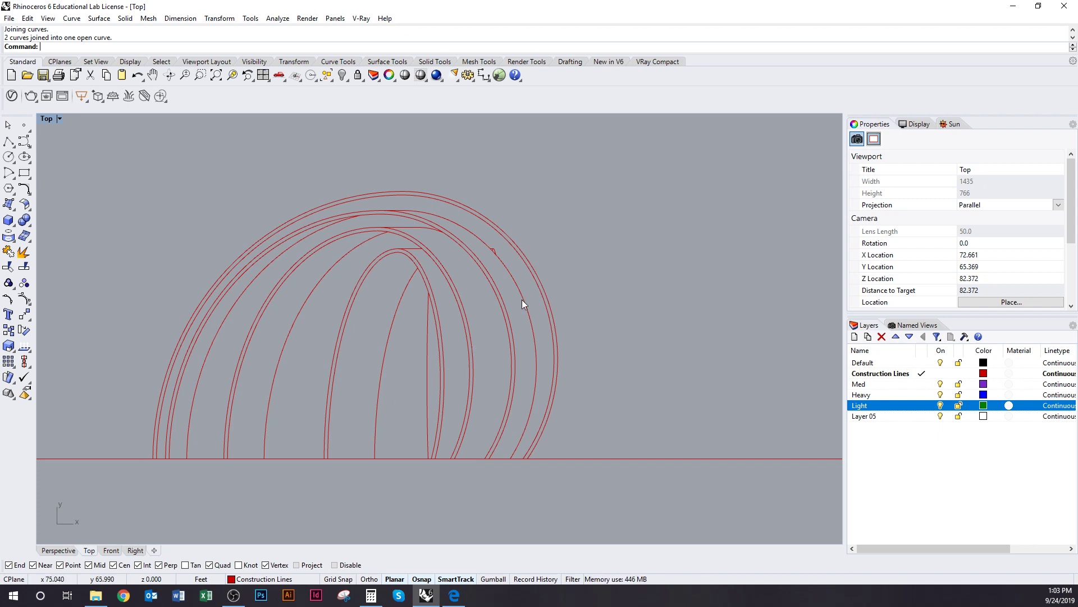
pyautogui.moveTo(580, 314); pyautogui.dragTo(612, 299, button='right')
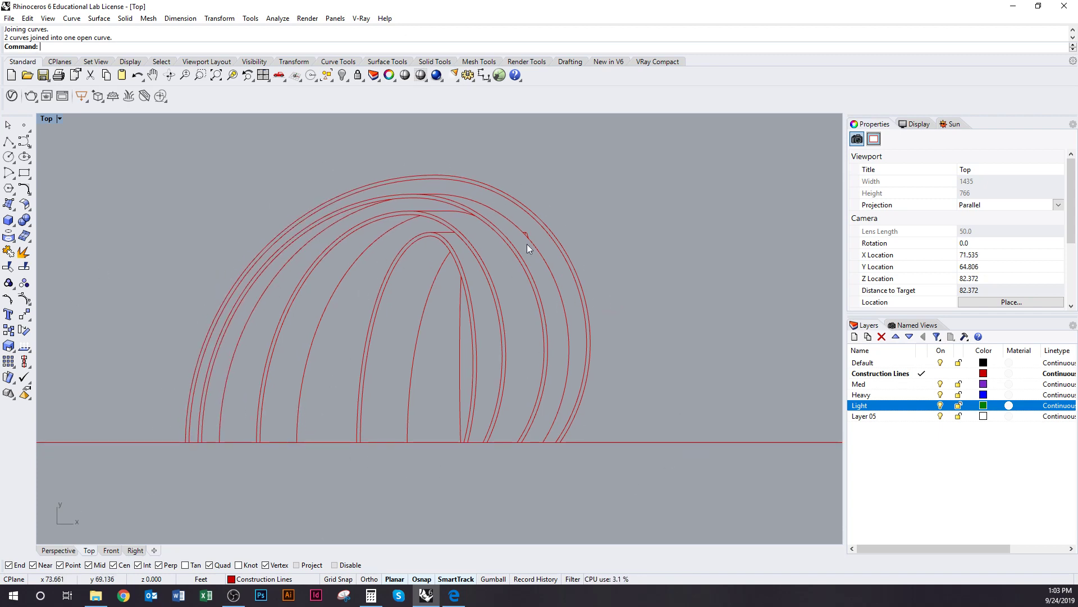
pyautogui.moveTo(407, 306); pyautogui.dragTo(417, 289, button='right')
pyautogui.click(429, 231)
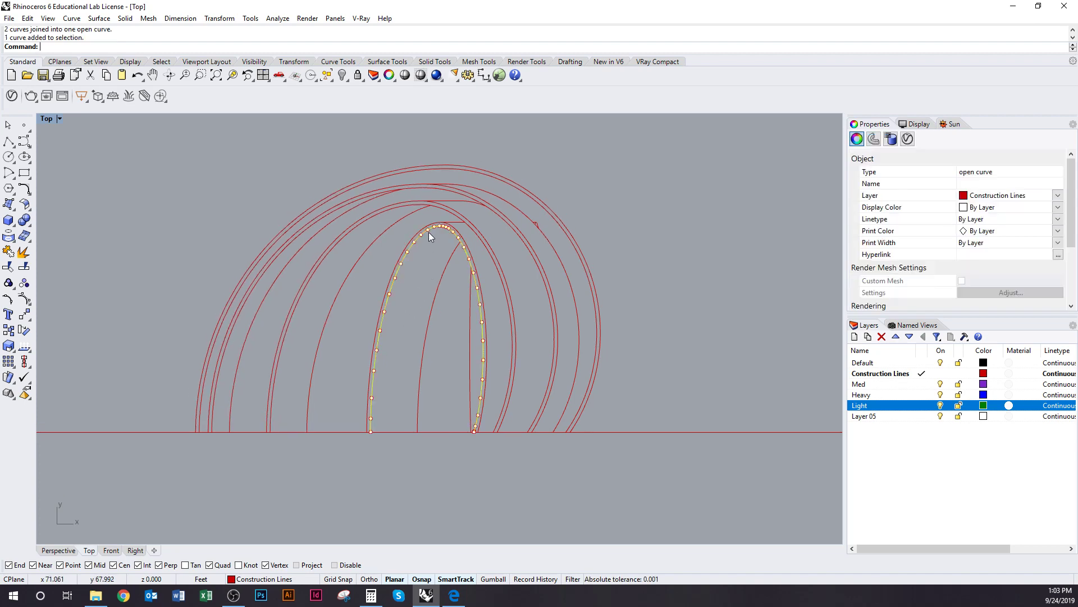
pyautogui.write('D')
pyautogui.press('Delete')
# Step: Join the two remaining curves of the smallest arch into one open curve
pyautogui.scroll(2, 433, 263)
pyautogui.click(490, 300)
pyautogui.scroll(1, 430, 256)
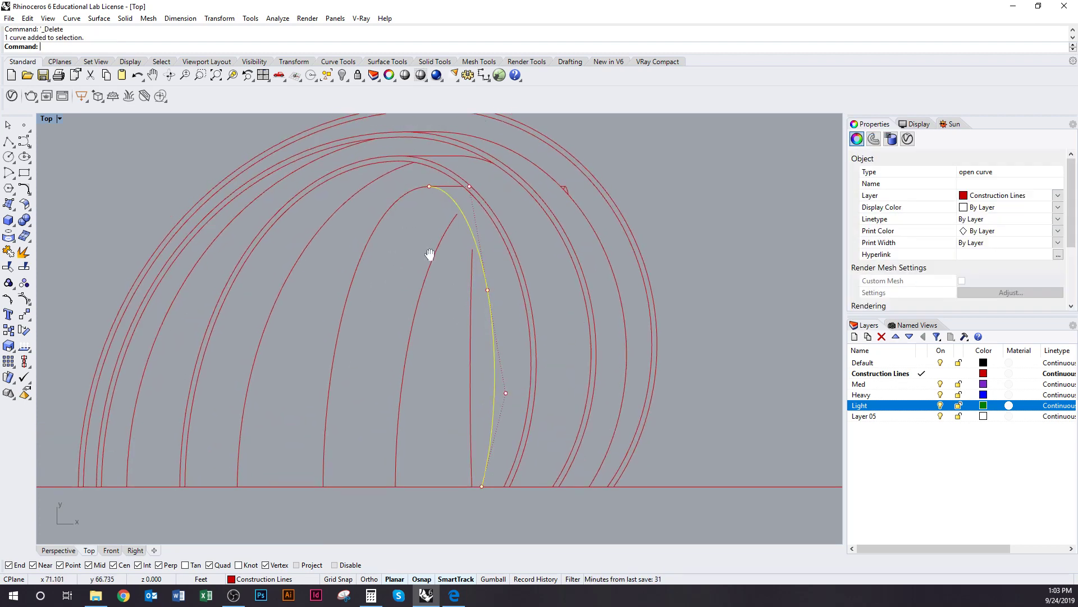
pyautogui.keyDown('shift'); pyautogui.click(416, 197); pyautogui.keyUp('shift')
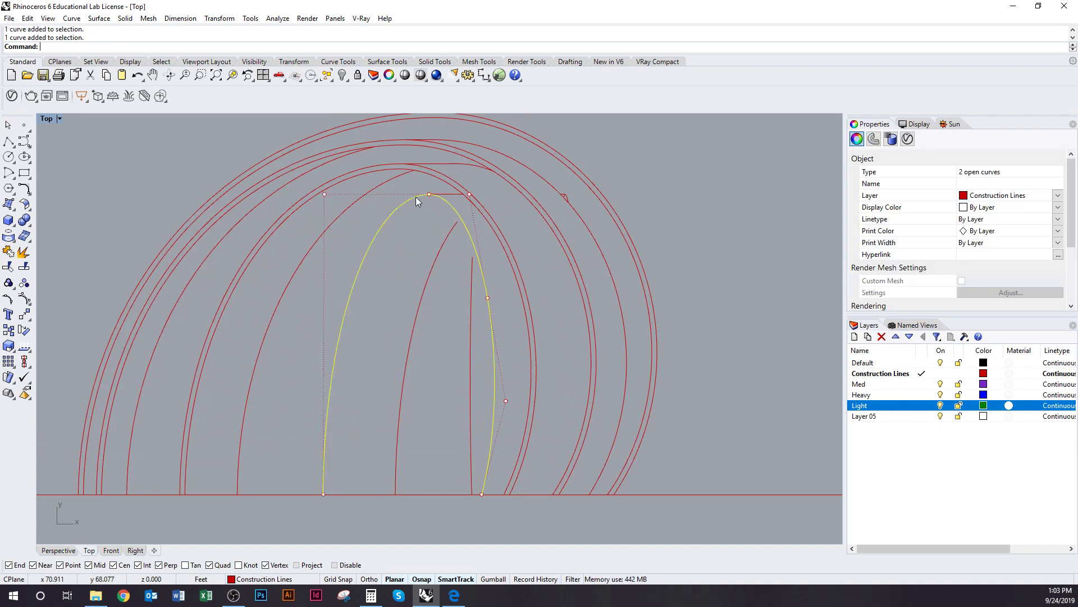
pyautogui.hotkey('ctrl', 'j')
pyautogui.moveTo(403, 230); pyautogui.dragTo(373, 268, button='right')
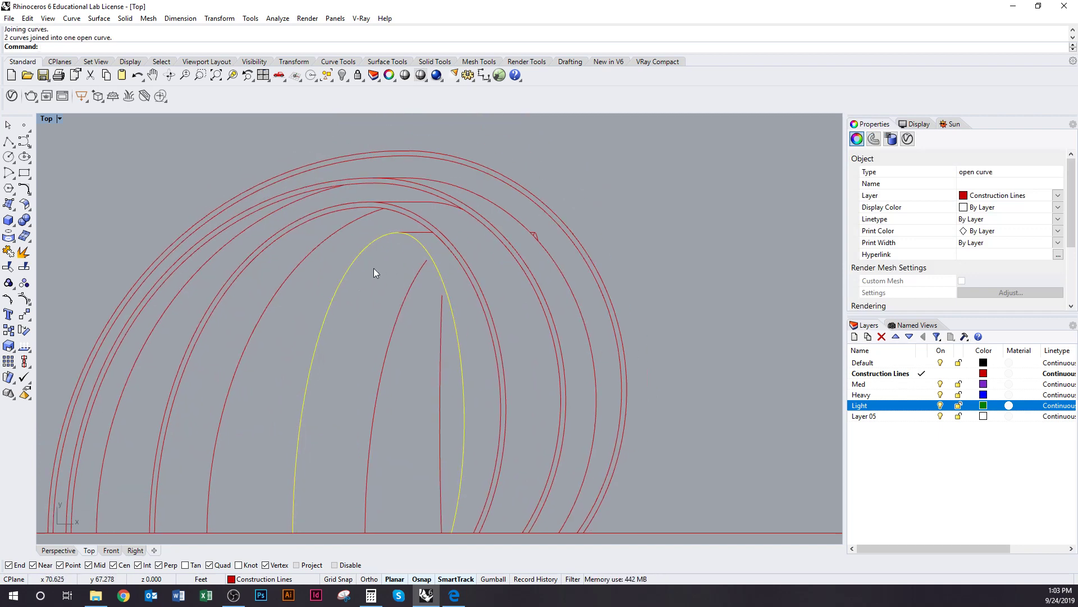
# Step: Try a 1-inch inward offset of the smallest arch curve with flat end caps, and undo it
pyautogui.write('offset')
pyautogui.press('Return')
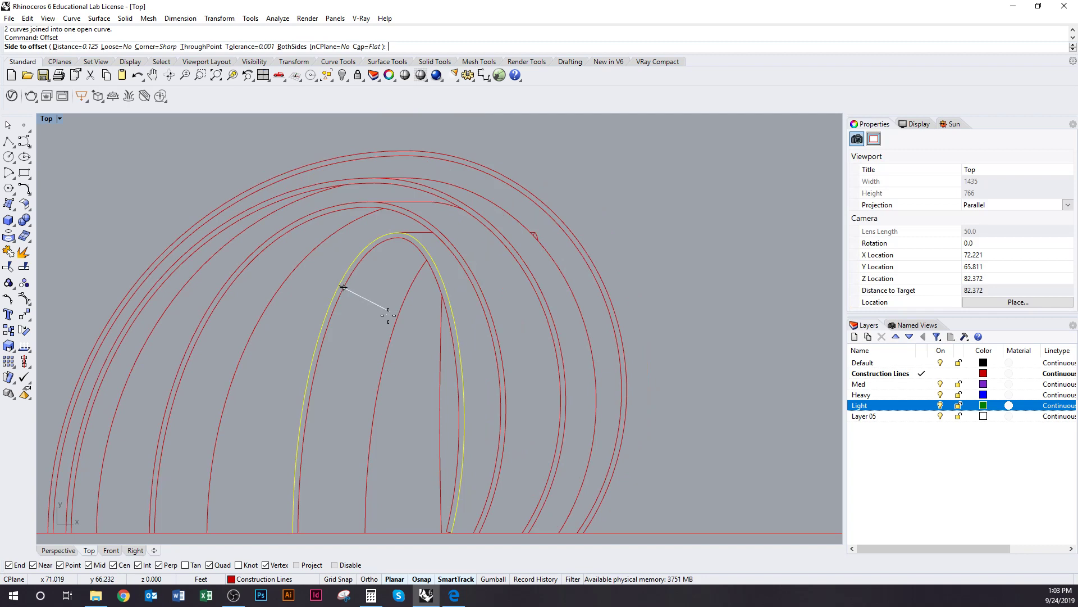
pyautogui.scroll(-4, 388, 316)
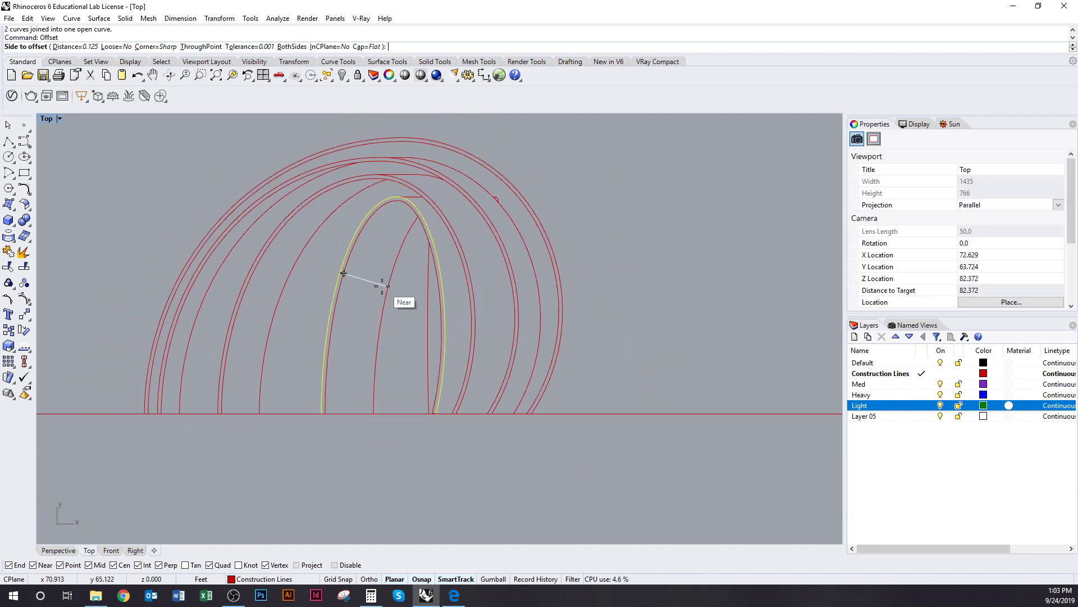
pyautogui.moveTo(343, 273); pyautogui.dragTo(336, 304, button='right')
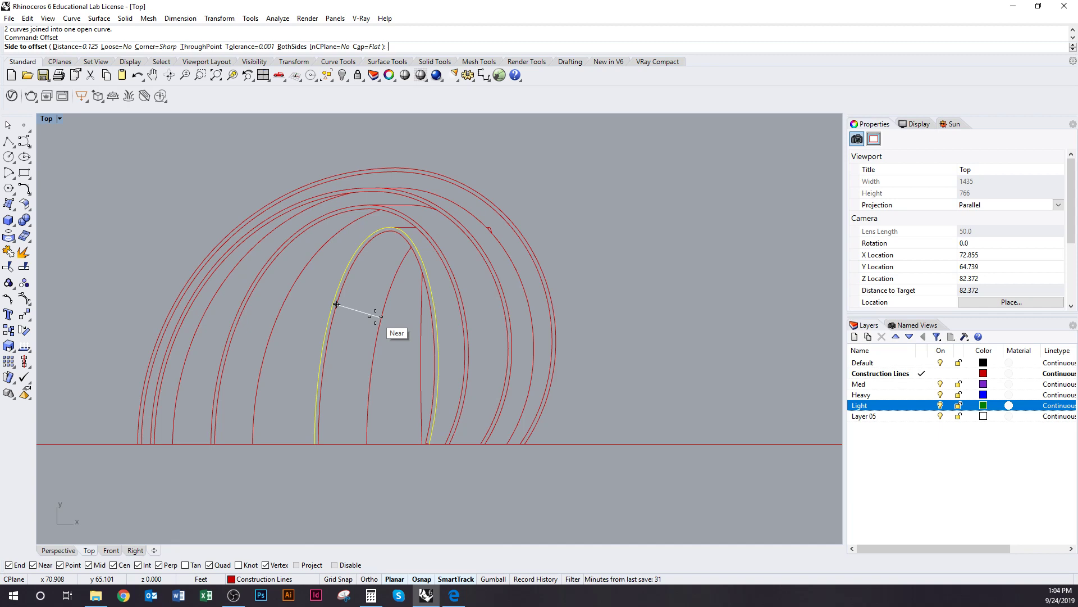
pyautogui.write('1"')
pyautogui.press('Return')
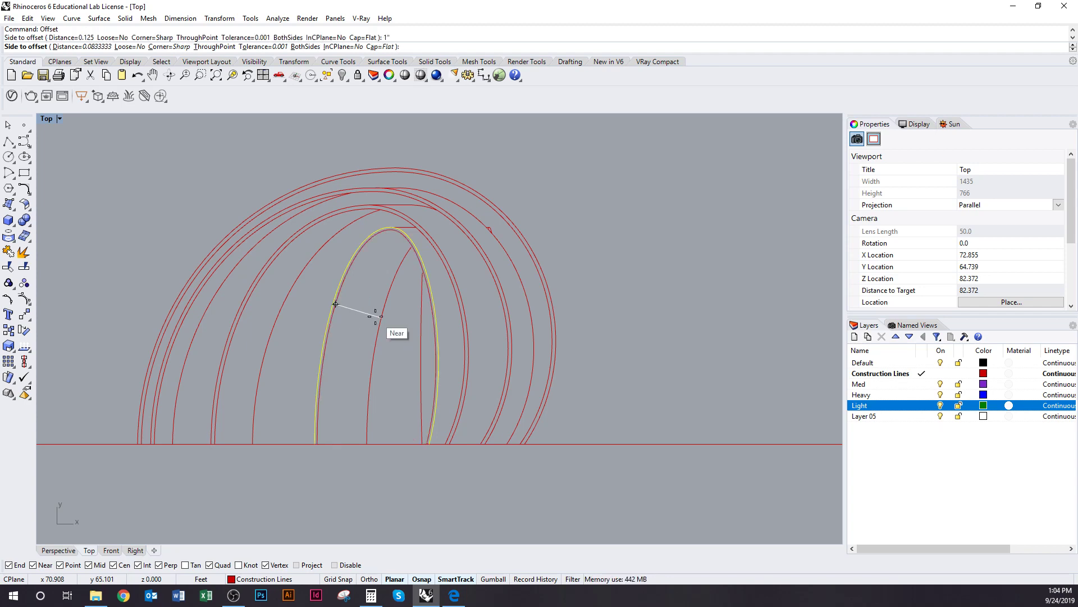
pyautogui.click(375, 315)
pyautogui.scroll(5, 412, 265)
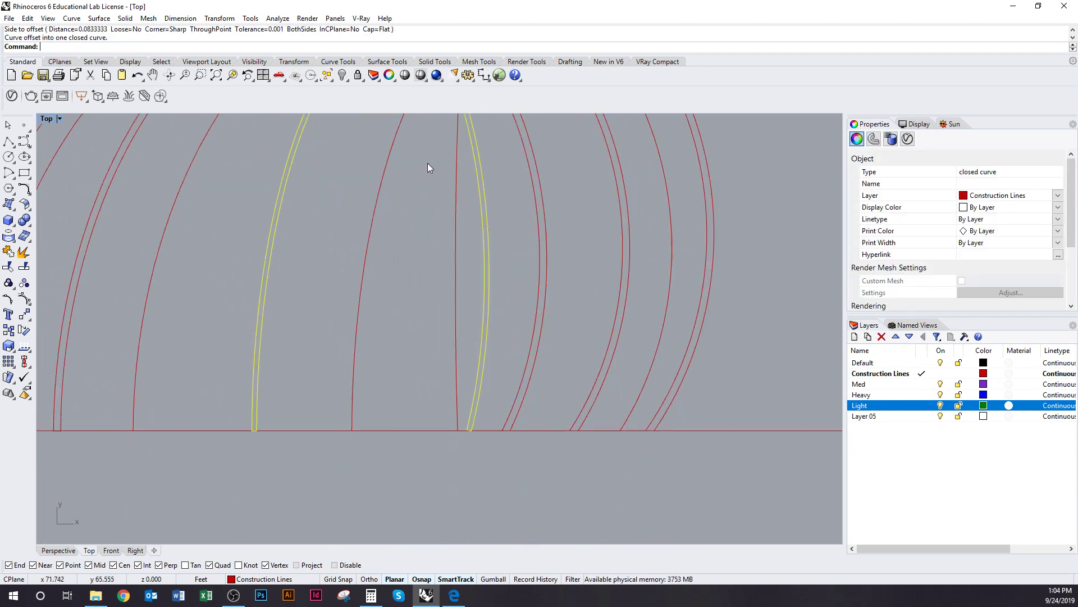
pyautogui.scroll(-2, 428, 194)
pyautogui.hotkey('ctrl', 'z')
# Step: Offset the smallest arch curve inward by 1 inch with the end cap option set to None
pyautogui.moveTo(426, 214); pyautogui.dragTo(421, 339, button='right')
pyautogui.rightClick(422, 338)
pyautogui.click(382, 47)
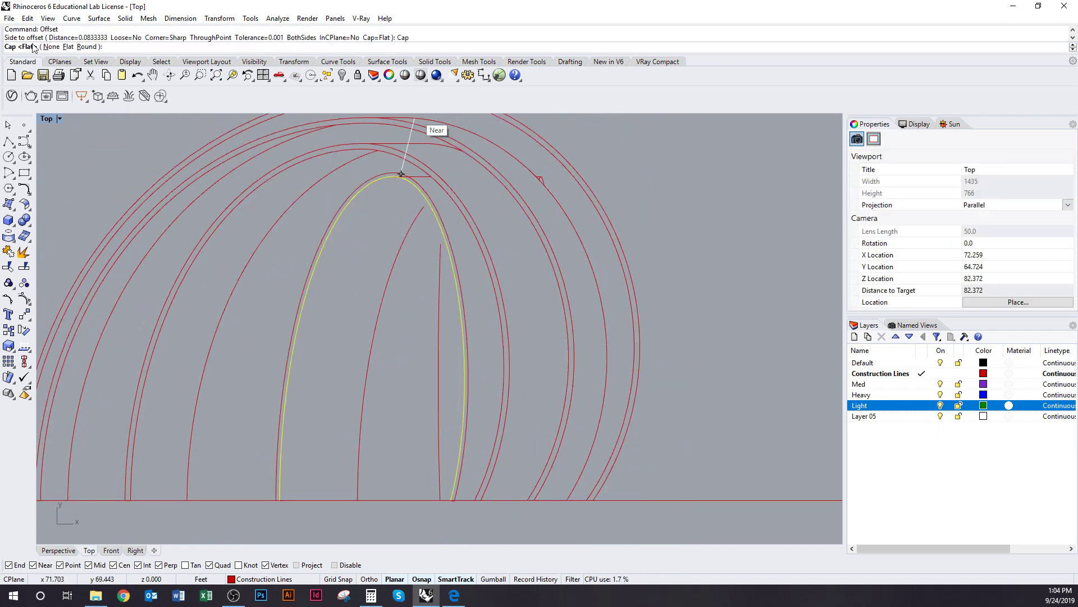
pyautogui.click(52, 47)
pyautogui.click(337, 284)
pyautogui.scroll(-2, 429, 314)
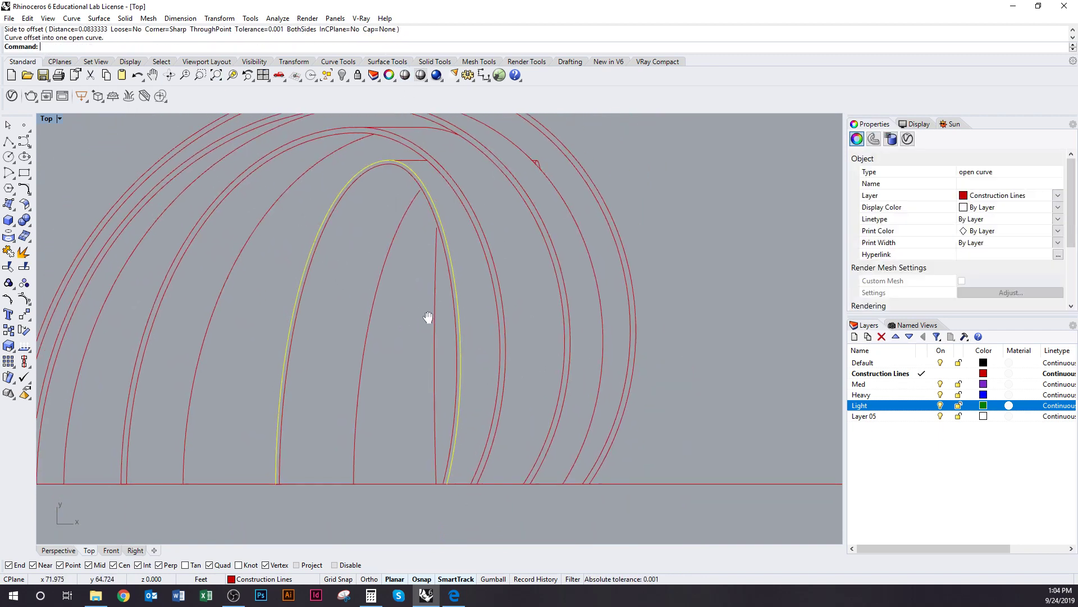
# Step: Extend the two rib curves inside the smallest arch up to its inner offset curve
pyautogui.click(433, 206)
pyautogui.click(430, 205)
pyautogui.press('F10')
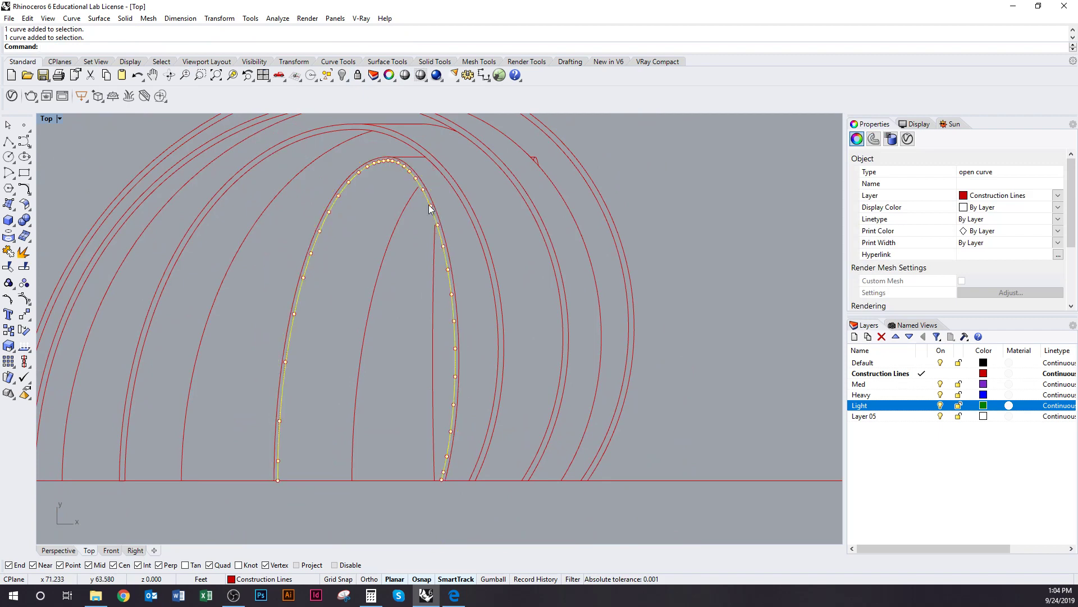
pyautogui.write('extend')
pyautogui.press('Return')
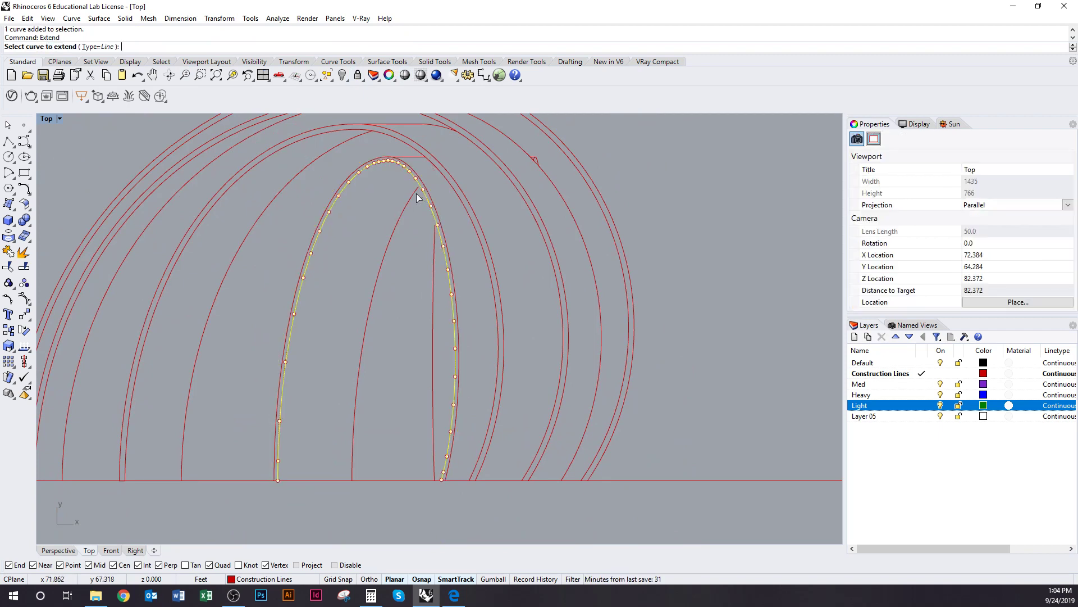
pyautogui.click(419, 194)
pyautogui.click(433, 239)
pyautogui.press('Escape')
pyautogui.press('Escape')
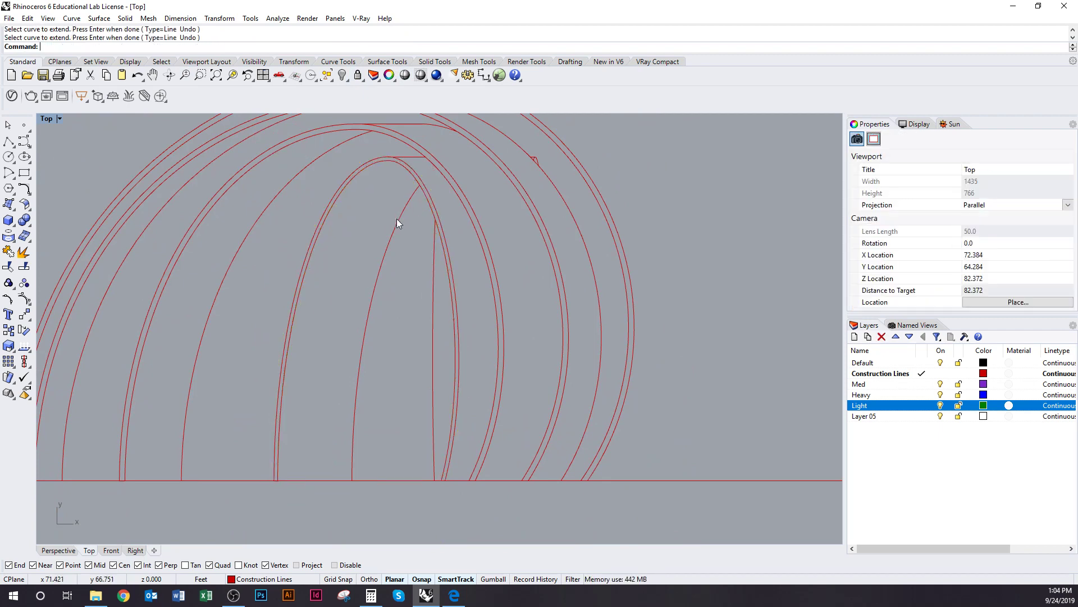
# Step: Delete the inner offset curve of the second-smallest arch and join its two outer curves into one
pyautogui.moveTo(397, 218); pyautogui.dragTo(396, 247, button='right')
pyautogui.click(406, 177)
pyautogui.write('d')
pyautogui.press('space')
pyautogui.click(410, 169)
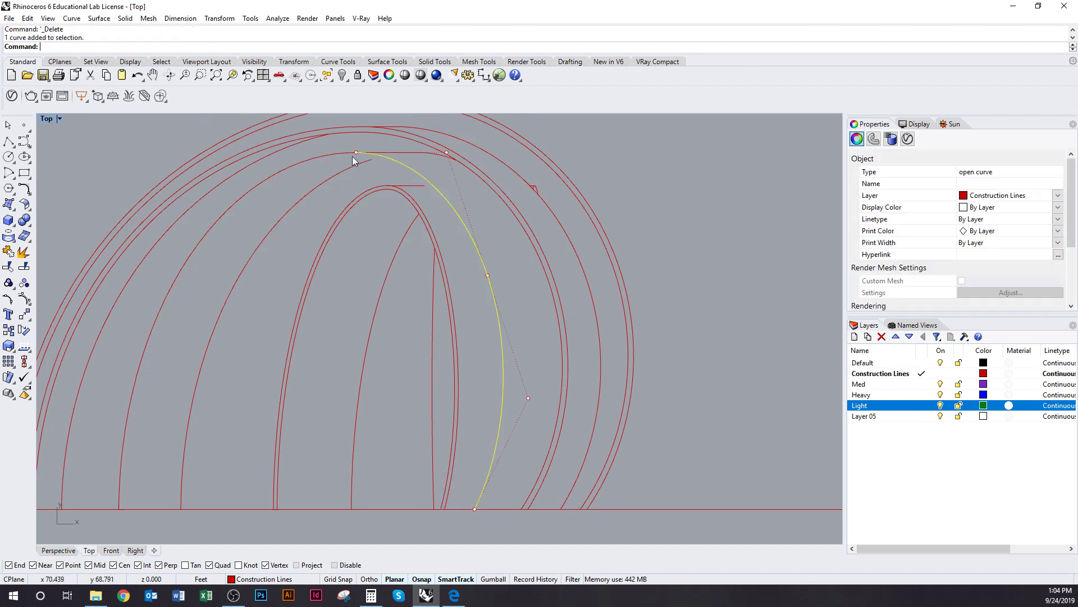
pyautogui.keyDown('shift'); pyautogui.click(343, 153); pyautogui.keyUp('shift')
pyautogui.hotkey('ctrl', 'j')
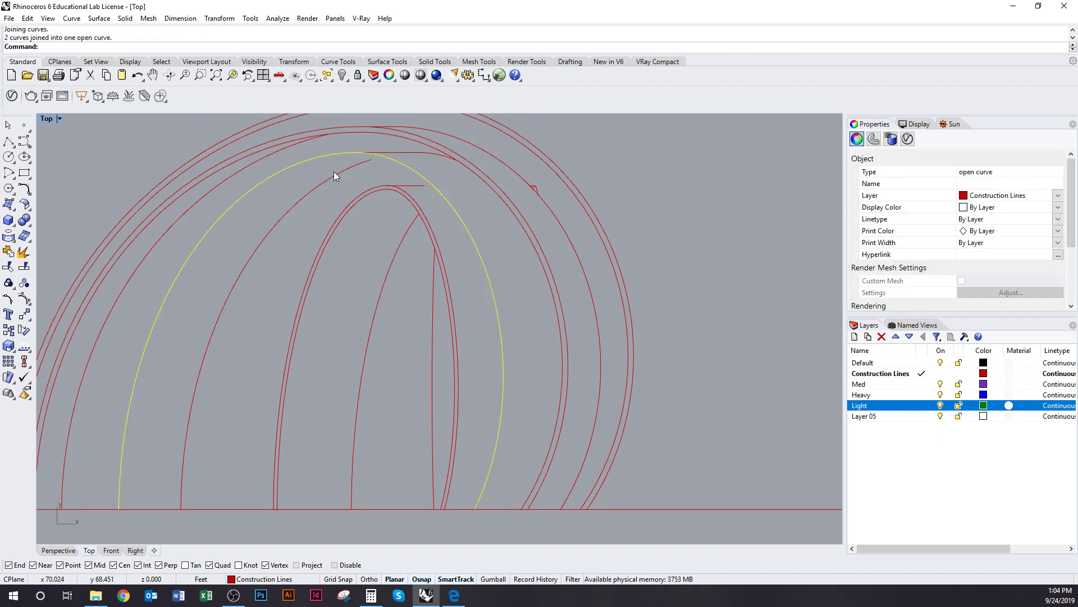
# Step: Offset the joined second-smallest arch curve inward by 1.25 inches without end caps
pyautogui.write('offset')
pyautogui.press('Return')
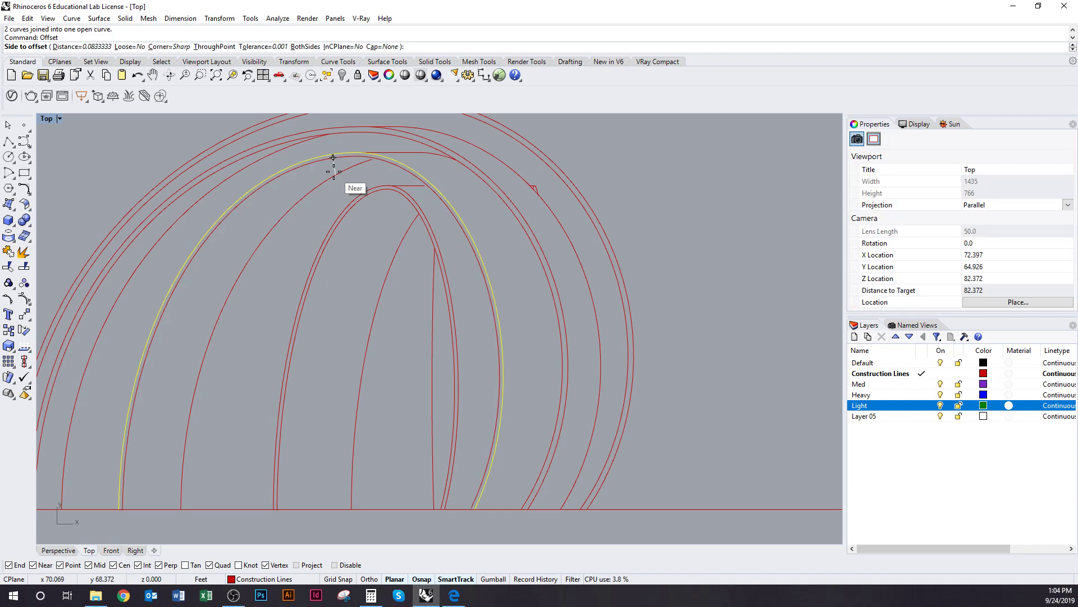
pyautogui.write('1.25"')
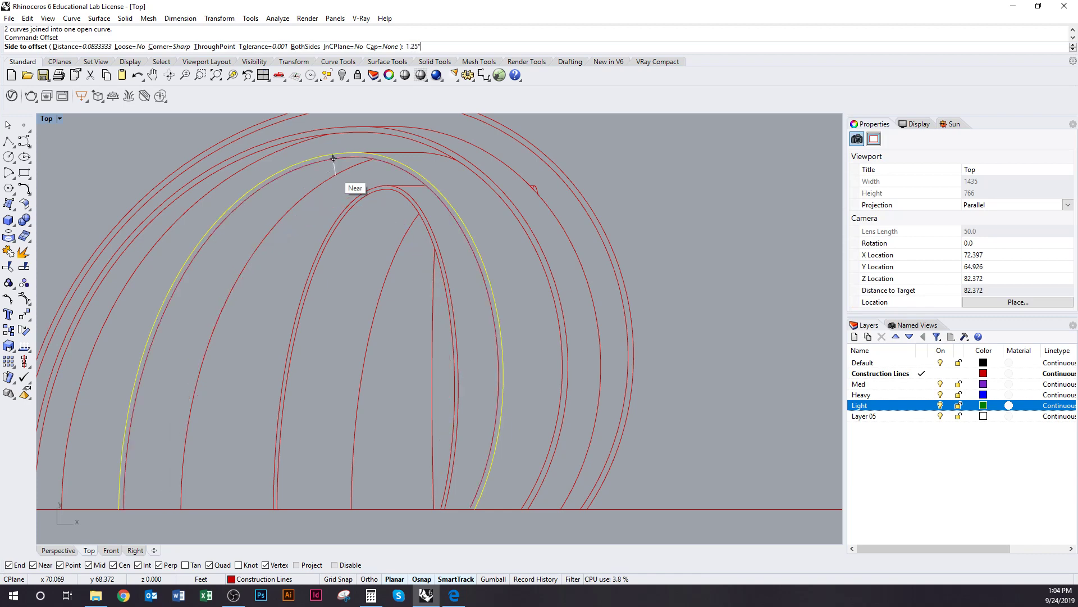
pyautogui.press('Return')
pyautogui.click(333, 171)
pyautogui.press('Escape')
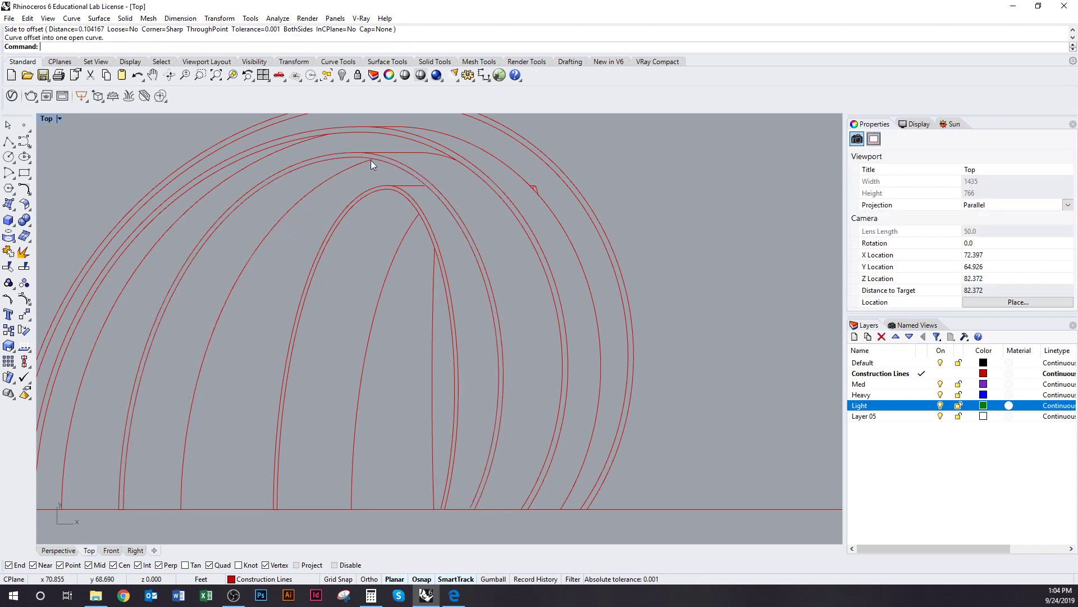
# Step: Extend the rib curve inside the second-smallest arch up to its inner offset curve near the apex
pyautogui.scroll(3, 370, 160)
pyautogui.click(386, 163)
pyautogui.write('extend')
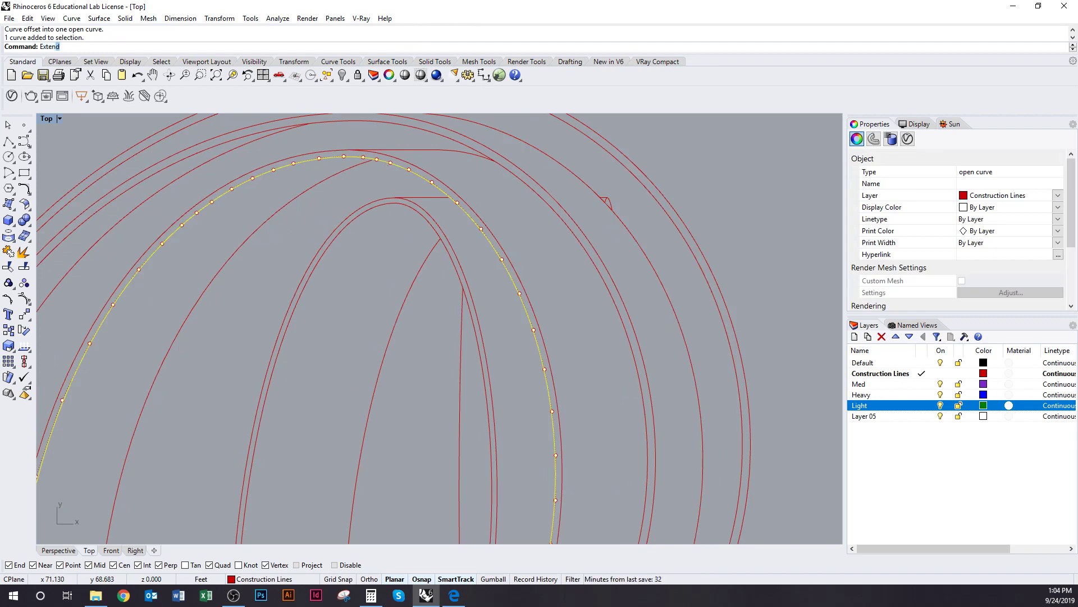
pyautogui.press('Return')
pyautogui.click(357, 171)
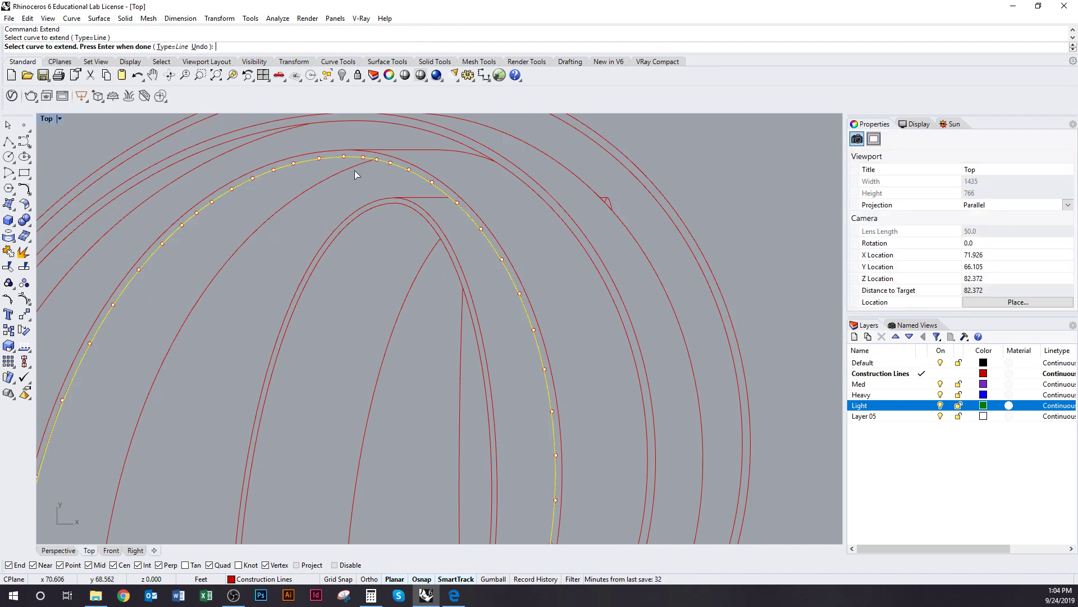
pyautogui.press('Return')
# Step: Explode the outer curve of the second-smallest arch back into its separate segments
pyautogui.scroll(-5, 370, 196)
pyautogui.scroll(-4, 399, 225)
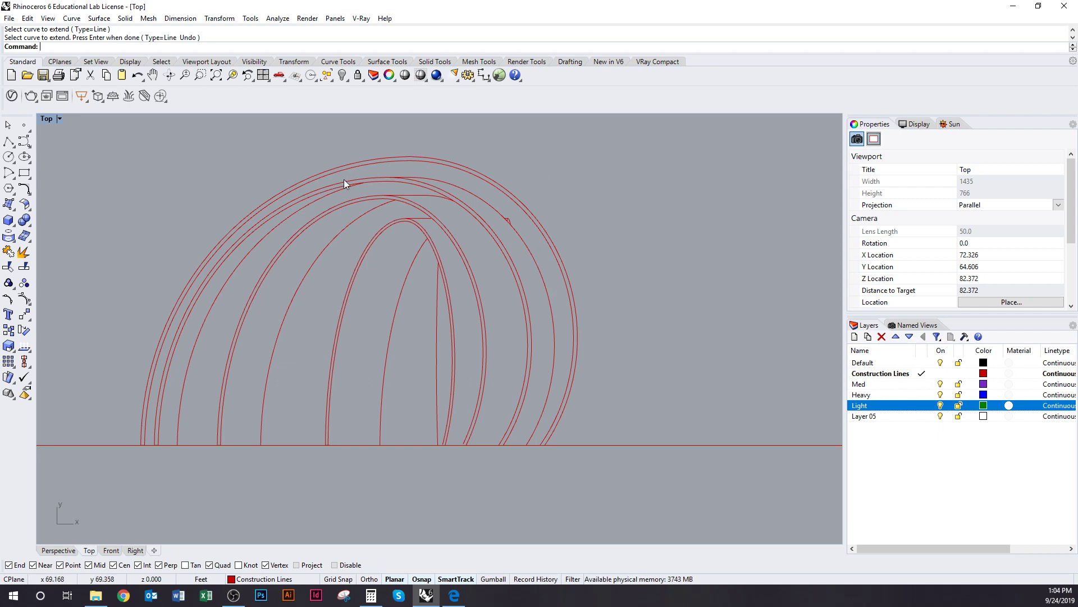
pyautogui.moveTo(499, 297); pyautogui.dragTo(477, 279, button='right')
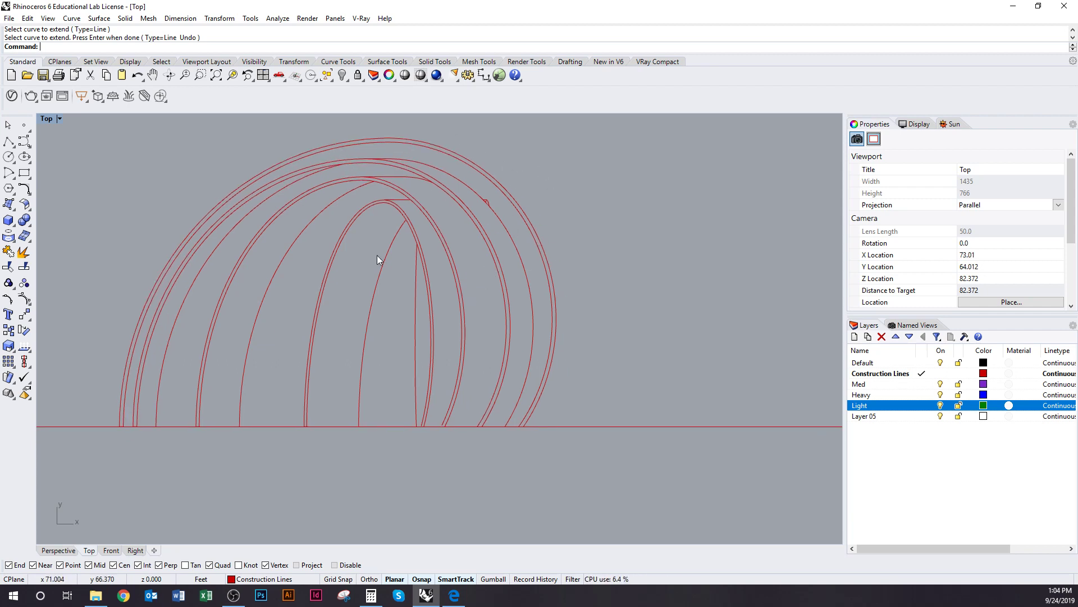
pyautogui.moveTo(377, 255); pyautogui.dragTo(403, 269, button='right')
pyautogui.click(389, 194)
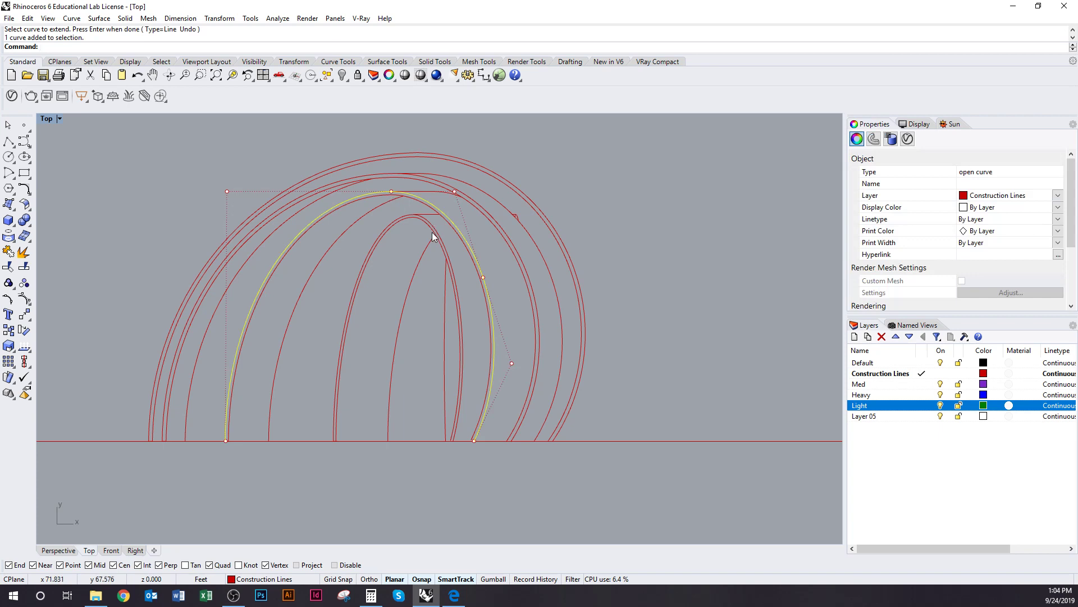
pyautogui.click(23, 251)
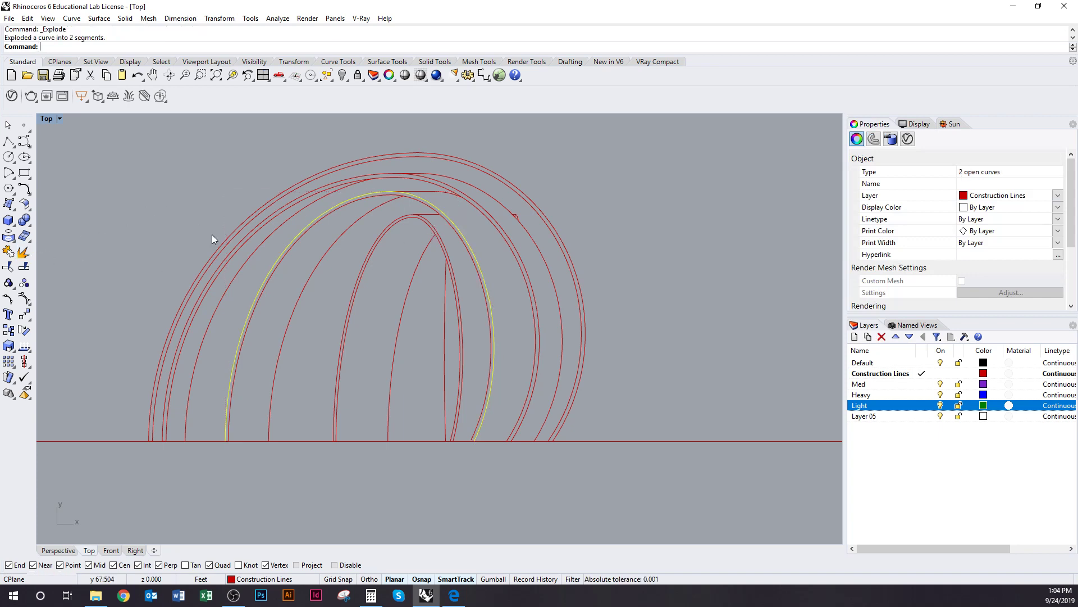
# Step: Assign both curves of the outermost arch to the Heavy layer and make Heavy the current layer
pyautogui.click(250, 223)
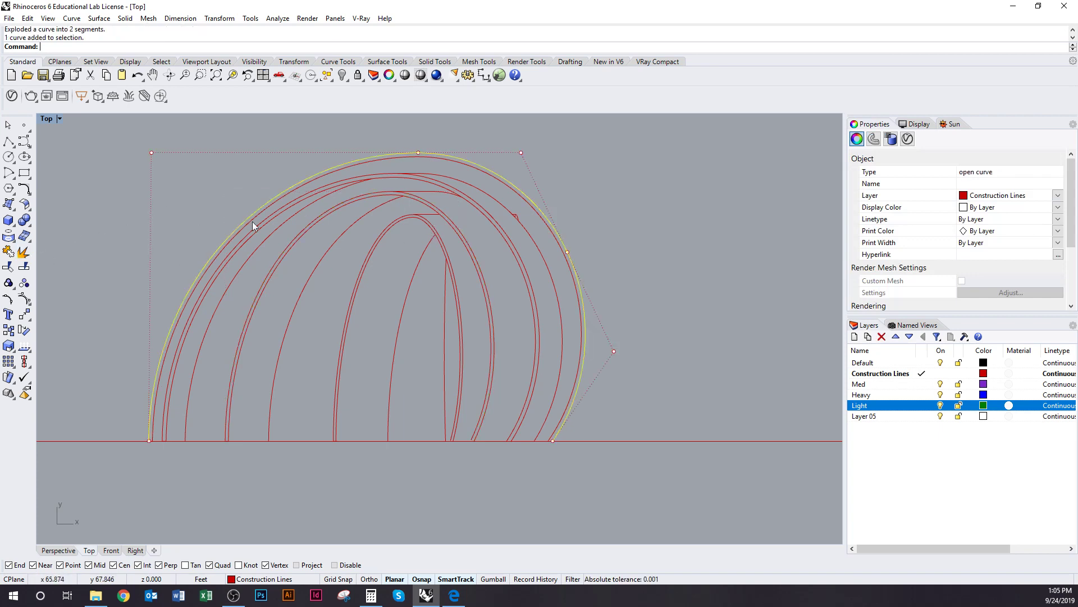
pyautogui.keyDown('shift'); pyautogui.click(563, 413); pyautogui.keyUp('shift')
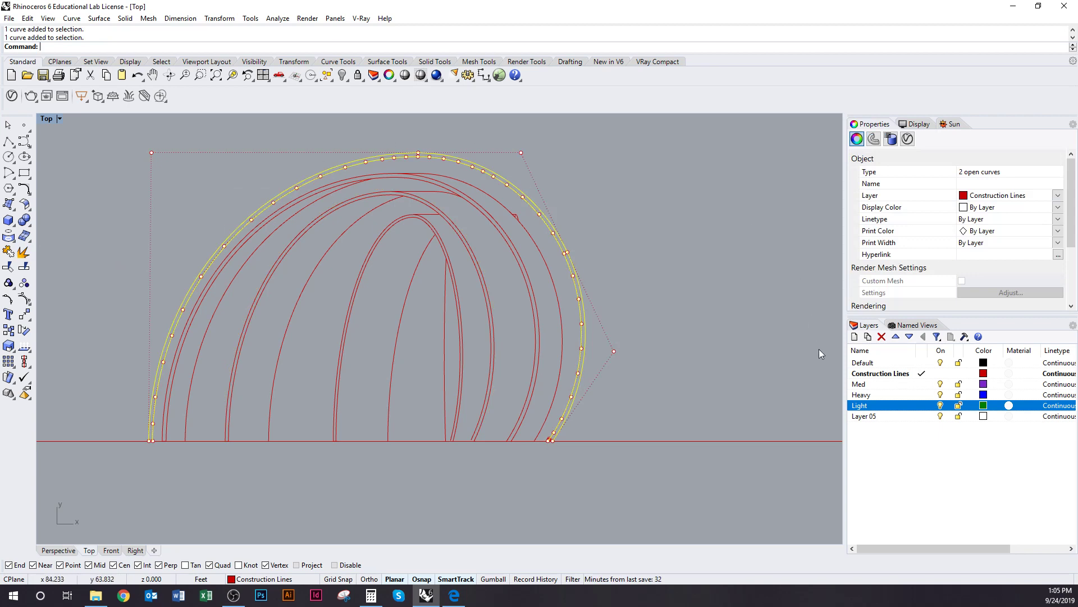
pyautogui.rightClick(918, 395)
pyautogui.click(955, 349)
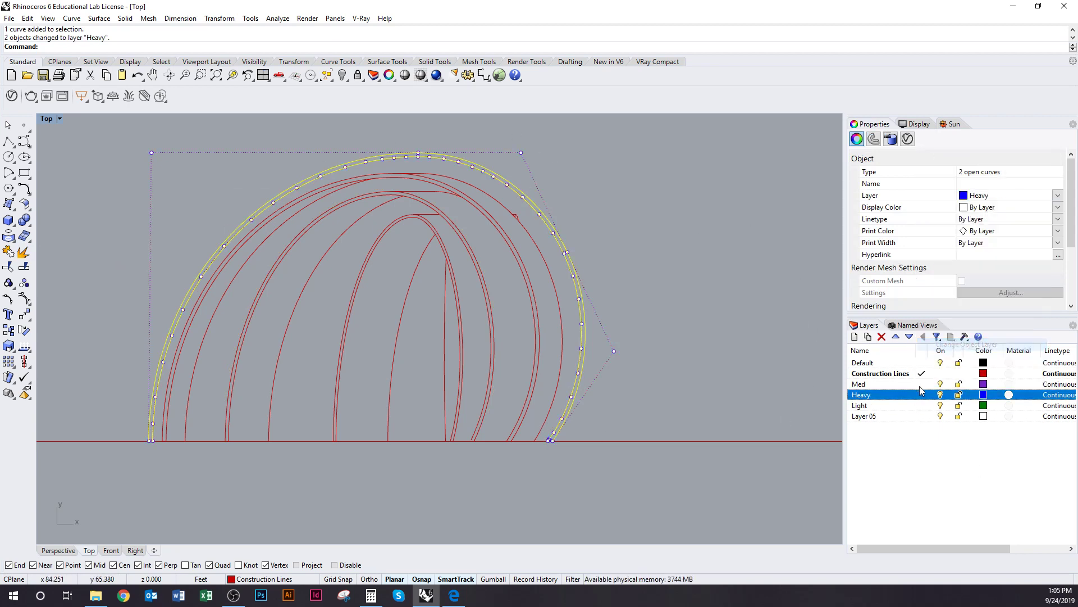
pyautogui.click(768, 386)
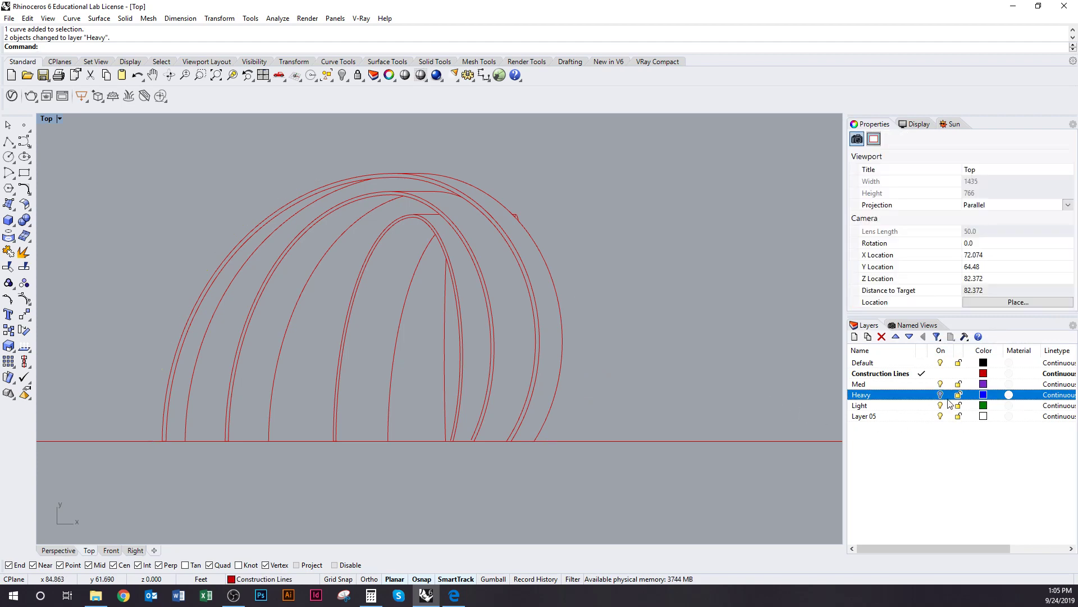
pyautogui.click(921, 394)
# Step: Assign the outer curve descending just inside the outermost arch and its short apex line to the Heavy layer
pyautogui.moveTo(658, 350); pyautogui.dragTo(667, 368, button='right')
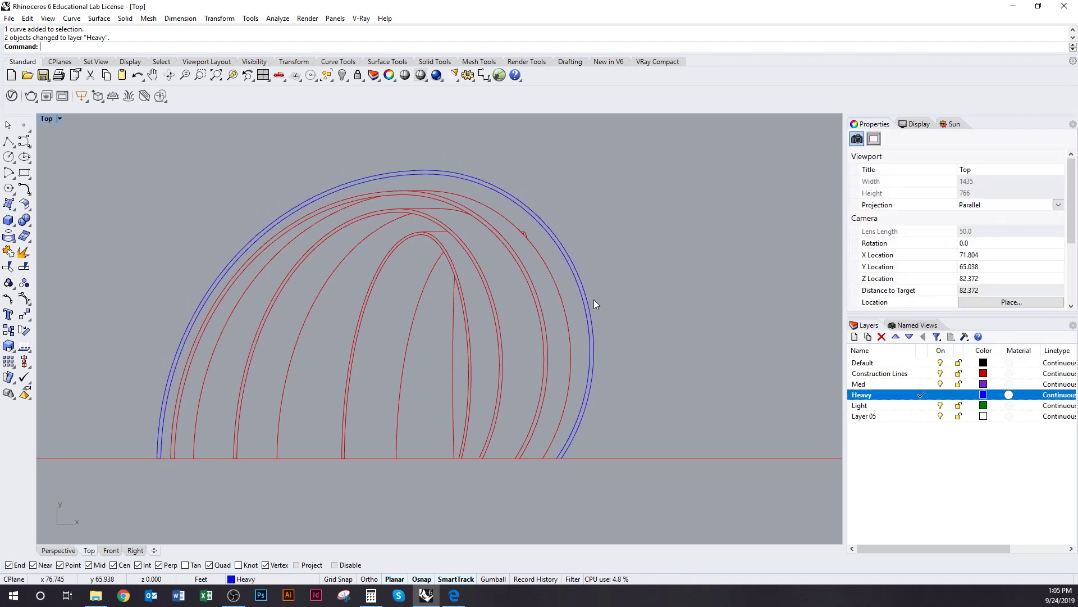
pyautogui.click(555, 285)
pyautogui.scroll(10, 439, 203)
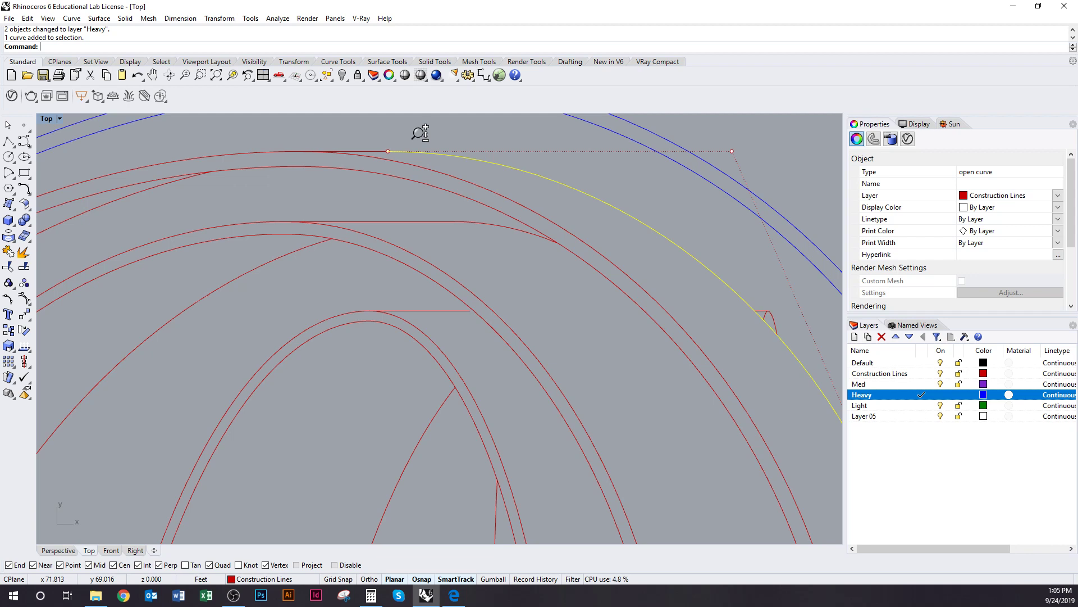
pyautogui.click(351, 149)
pyautogui.moveTo(350, 152); pyautogui.dragTo(372, 176, button='right')
pyautogui.rightClick(908, 396)
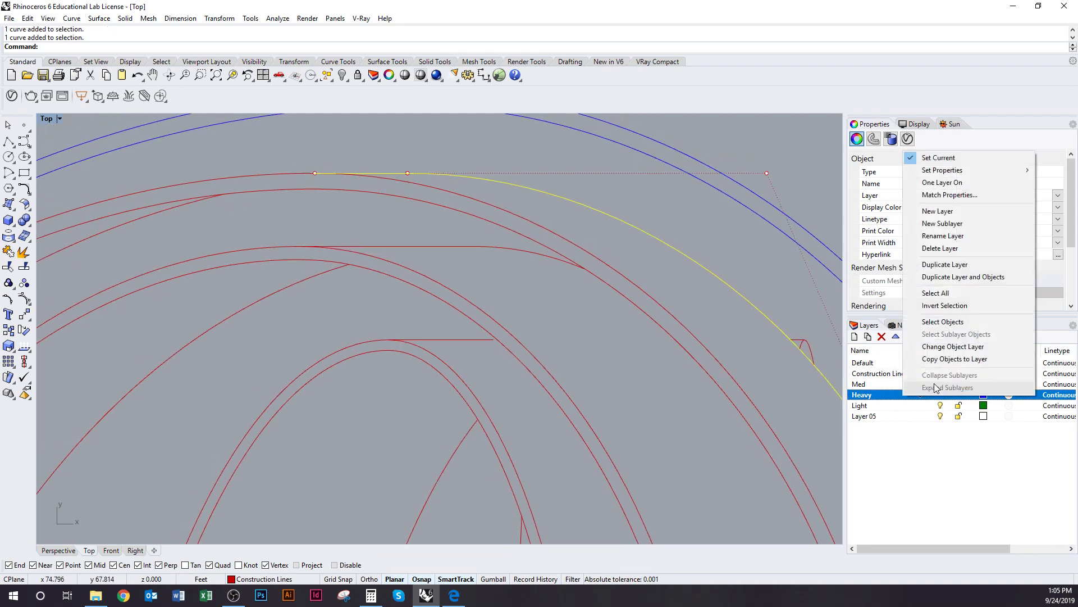
pyautogui.click(941, 349)
pyautogui.click(645, 264)
# Step: Assign the rising outer curve of the second-largest arch to the Heavy layer
pyautogui.moveTo(431, 188); pyautogui.dragTo(453, 225, button='right')
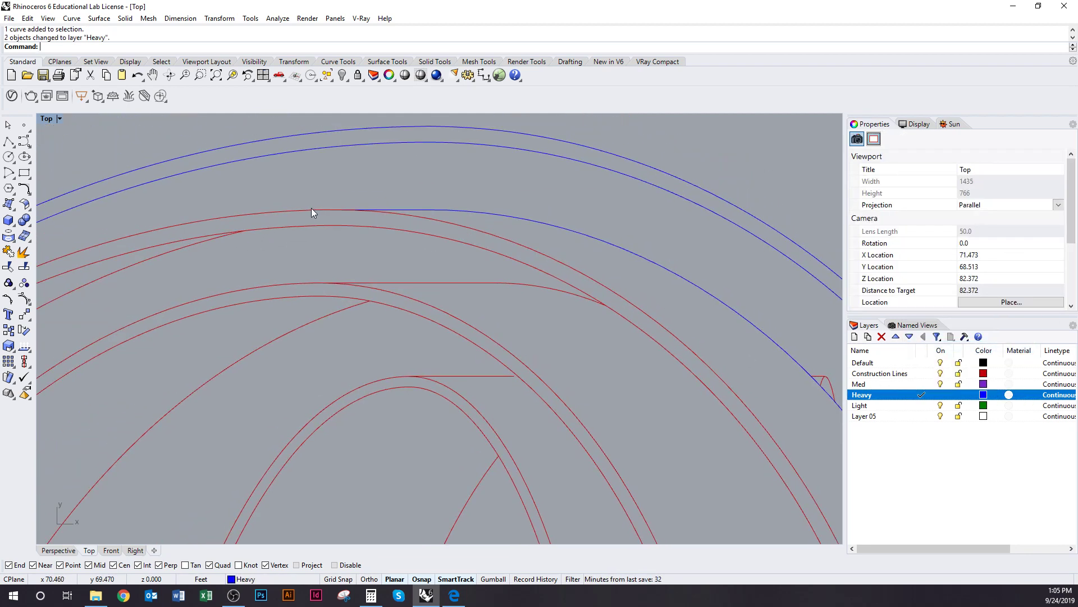
pyautogui.click(310, 209)
pyautogui.rightClick(894, 395)
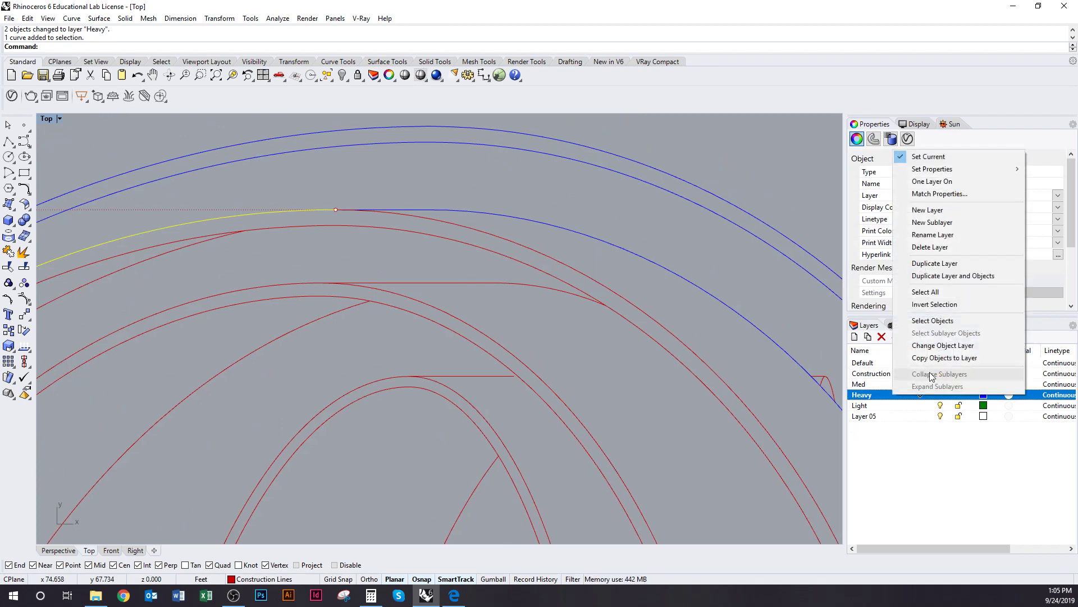
pyautogui.click(933, 346)
pyautogui.click(433, 190)
# Step: Split the inner offset curve of the second-largest arch where the rib curve meets it near the apex
pyautogui.scroll(-9, 431, 230)
pyautogui.moveTo(430, 275); pyautogui.dragTo(399, 205, button='right')
pyautogui.scroll(-5, 414, 232)
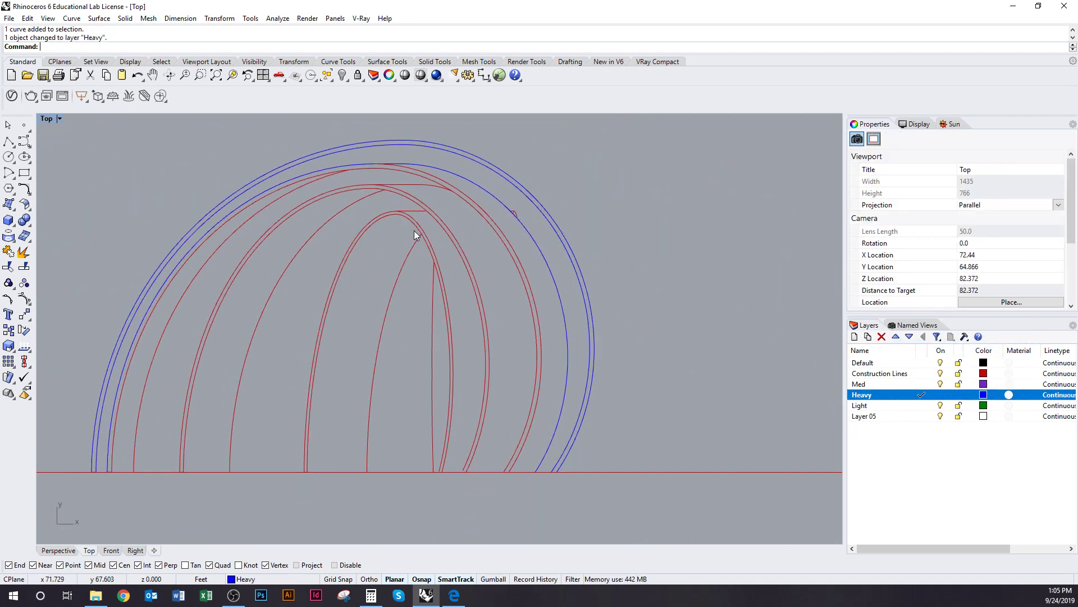
pyautogui.moveTo(420, 249); pyautogui.dragTo(406, 275, button='right')
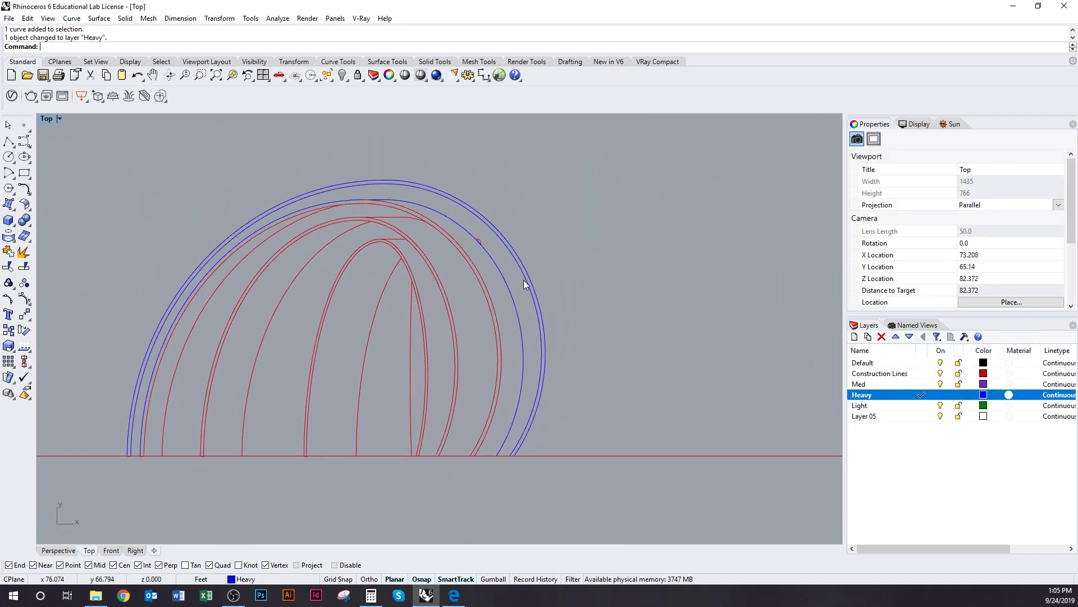
pyautogui.click(473, 273)
pyautogui.scroll(4, 318, 227)
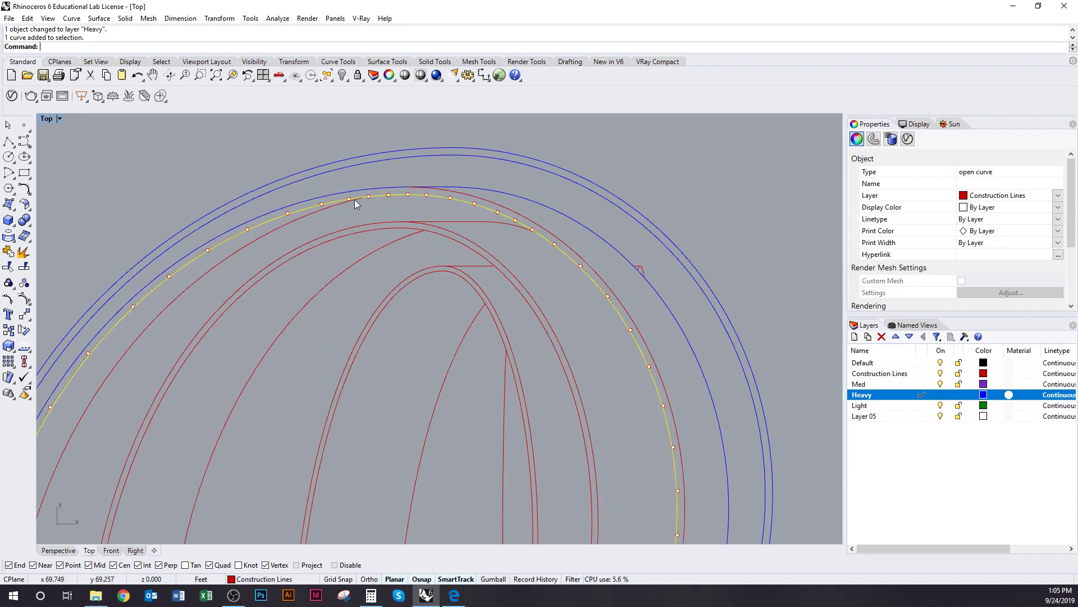
pyautogui.write('split')
pyautogui.press('Return')
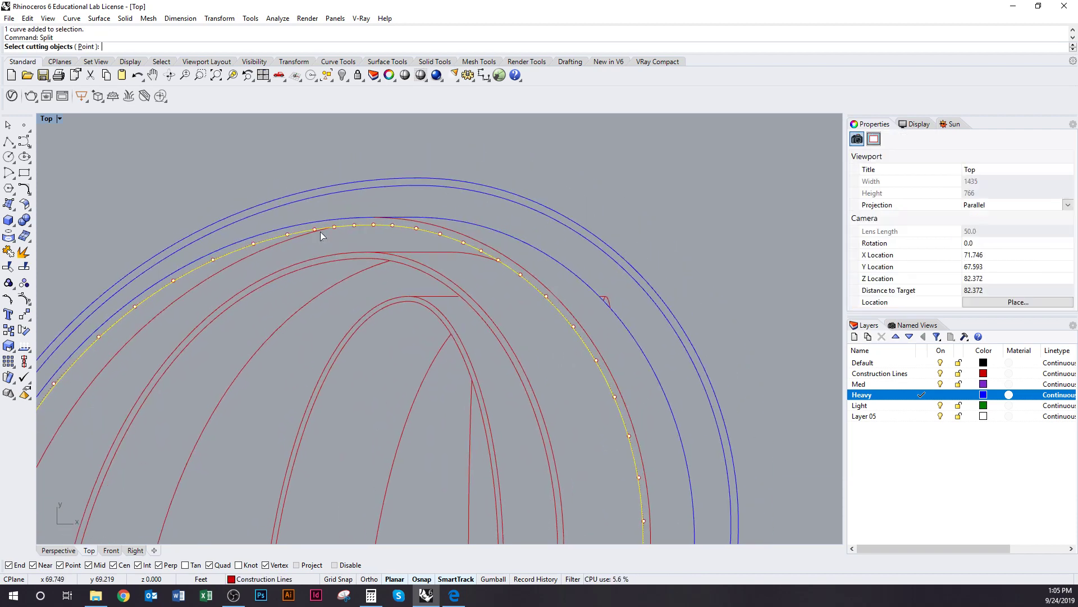
pyautogui.click(298, 237)
pyautogui.press('Return')
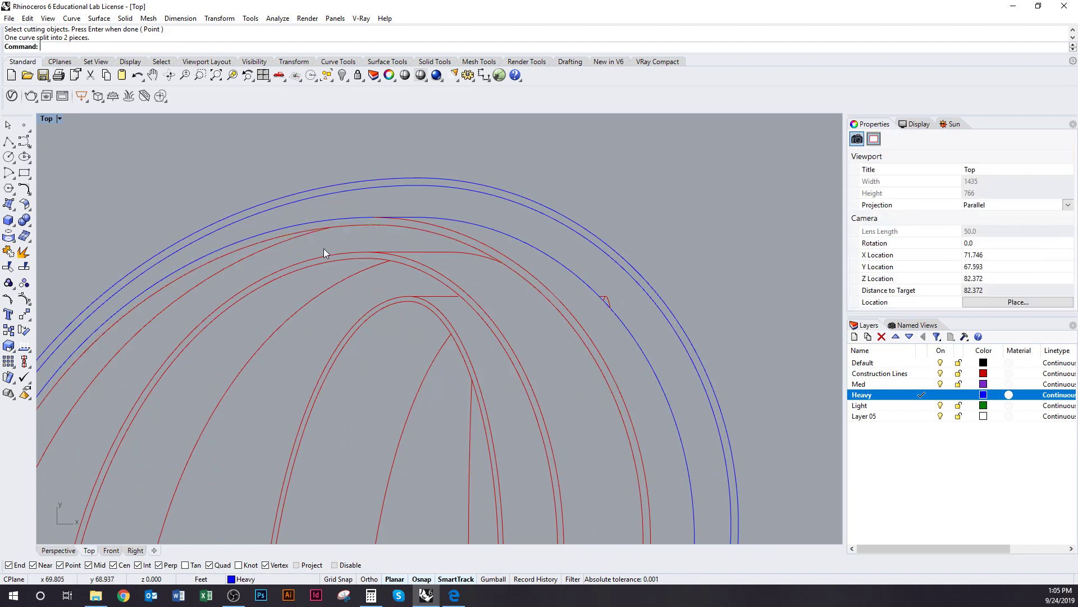
# Step: Assign the descending piece of the second-largest arch's split inner curve and the rib curve meeting it to the Heavy layer
pyautogui.click(345, 227)
pyautogui.keyDown('shift'); pyautogui.click(302, 236); pyautogui.keyUp('shift')
pyautogui.scroll(-4, 320, 247)
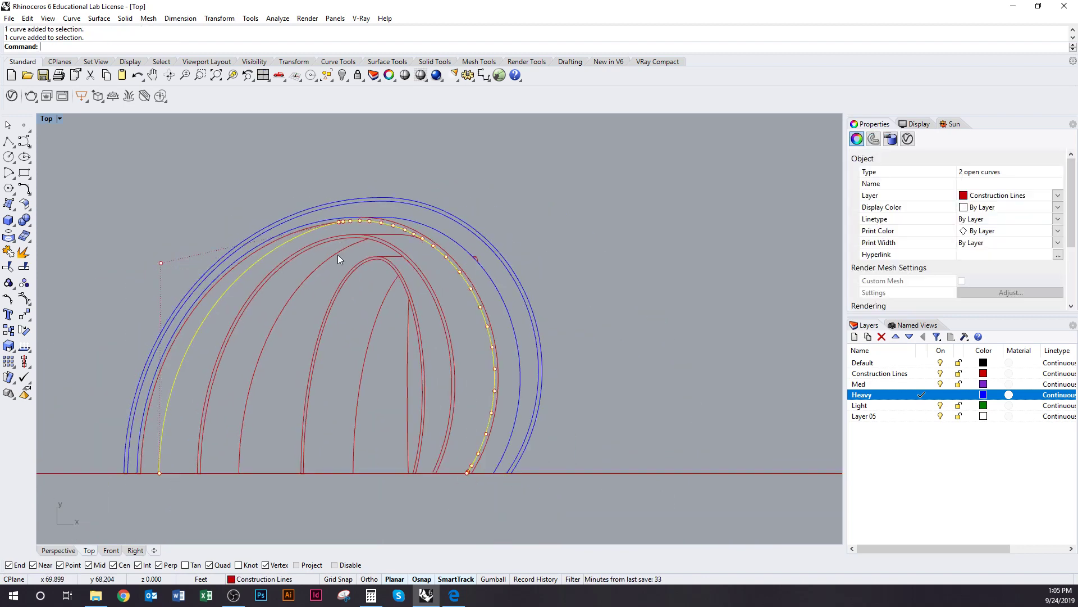
pyautogui.rightClick(903, 396)
pyautogui.click(952, 347)
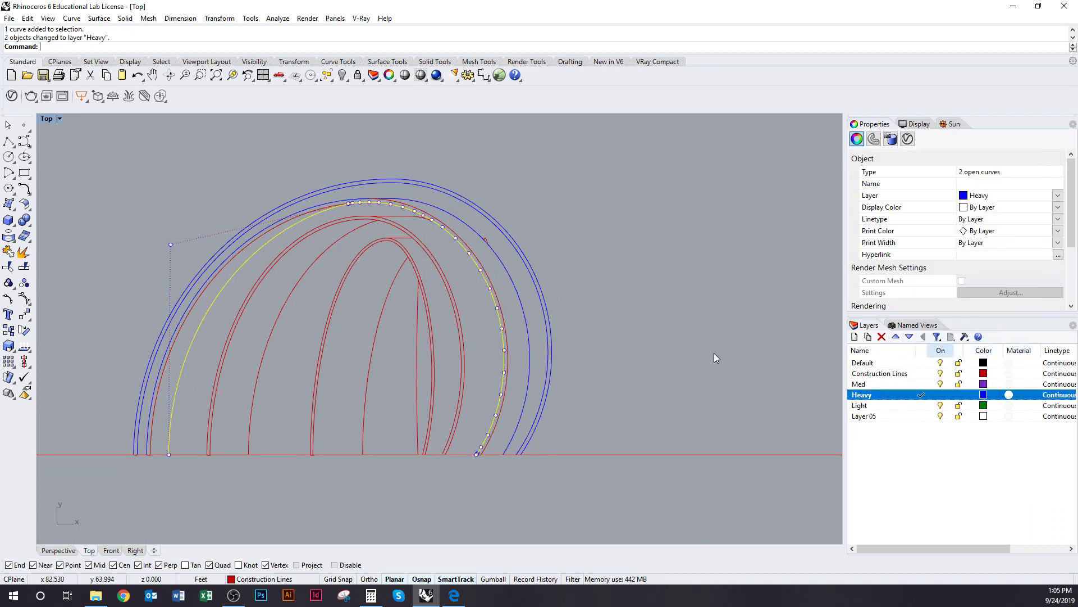
pyautogui.click(713, 353)
pyautogui.moveTo(578, 274); pyautogui.dragTo(600, 286, button='right')
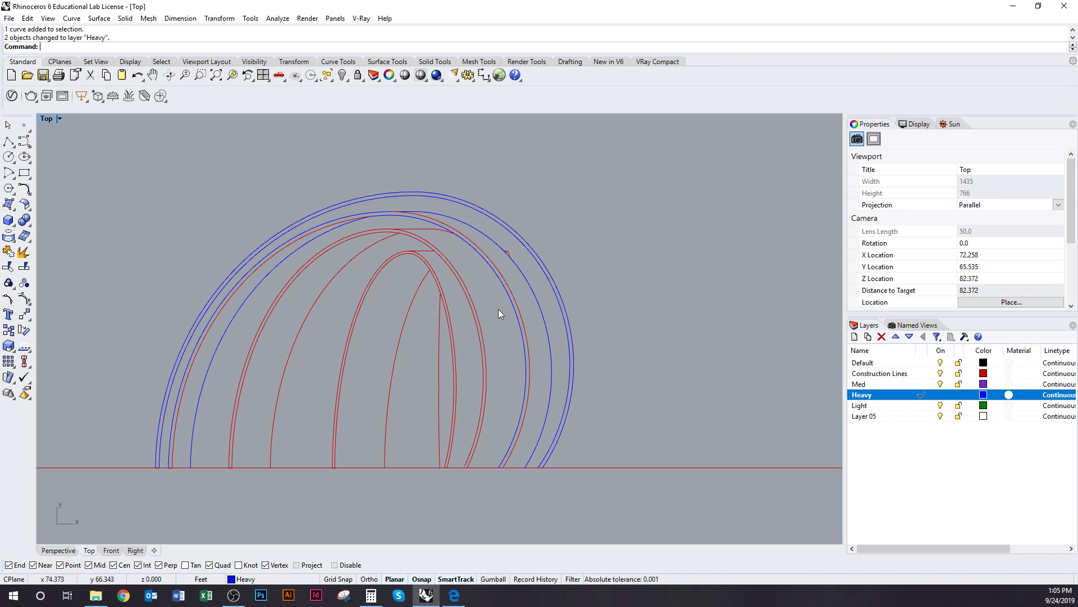
# Step: Assign the third arch's rising outer curve, its straight apex line and the short curve continuing that line to the Heavy layer
pyautogui.scroll(5, 444, 243)
pyautogui.click(445, 197)
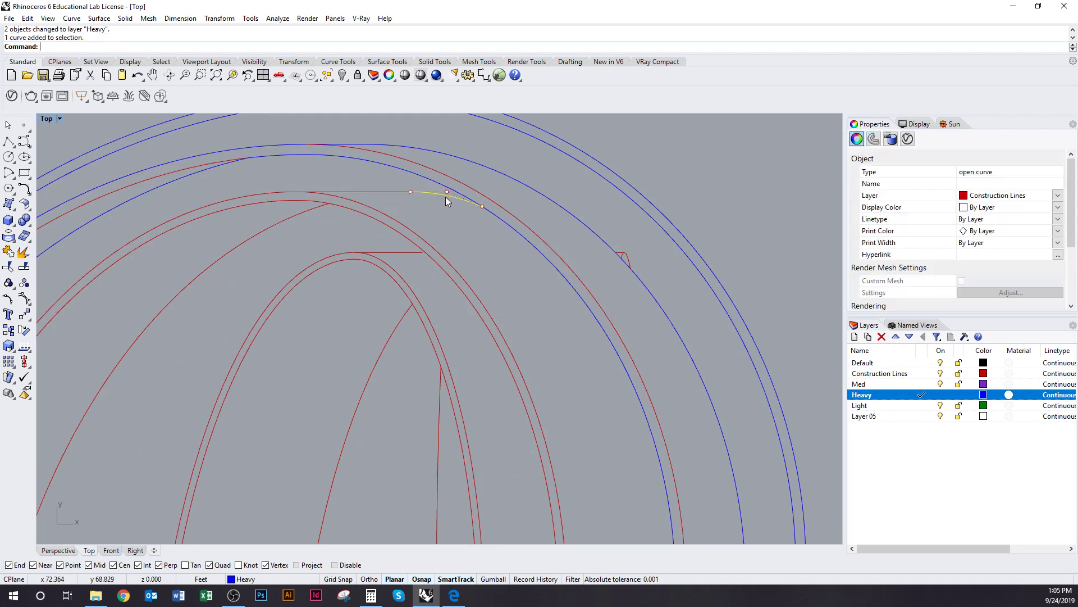
pyautogui.keyDown('shift'); pyautogui.click(393, 194); pyautogui.keyUp('shift')
pyautogui.keyDown('shift'); pyautogui.click(259, 194); pyautogui.keyUp('shift')
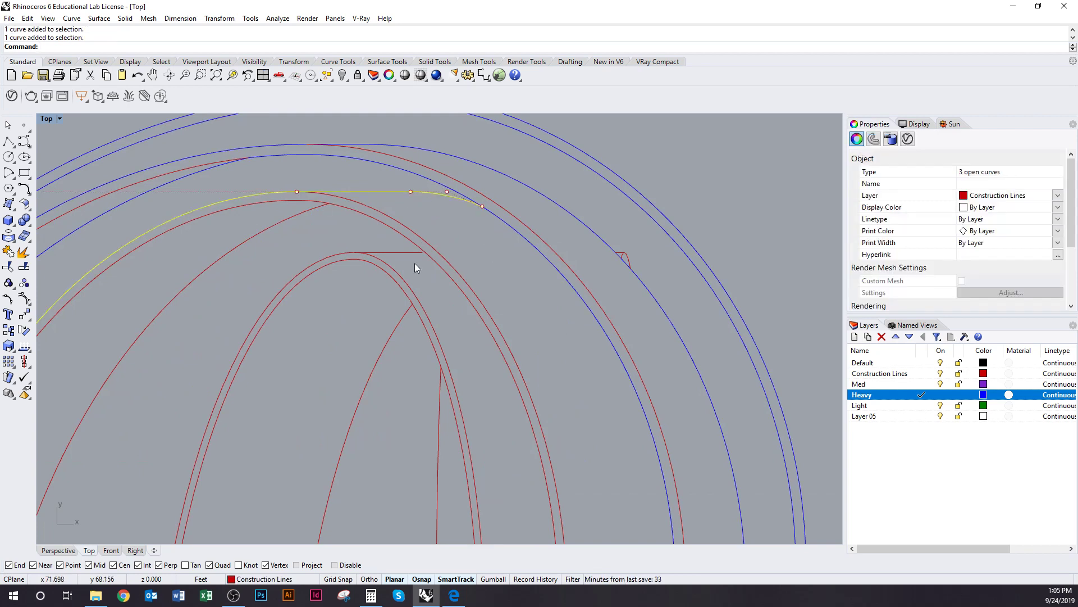
pyautogui.rightClick(874, 394)
pyautogui.click(904, 345)
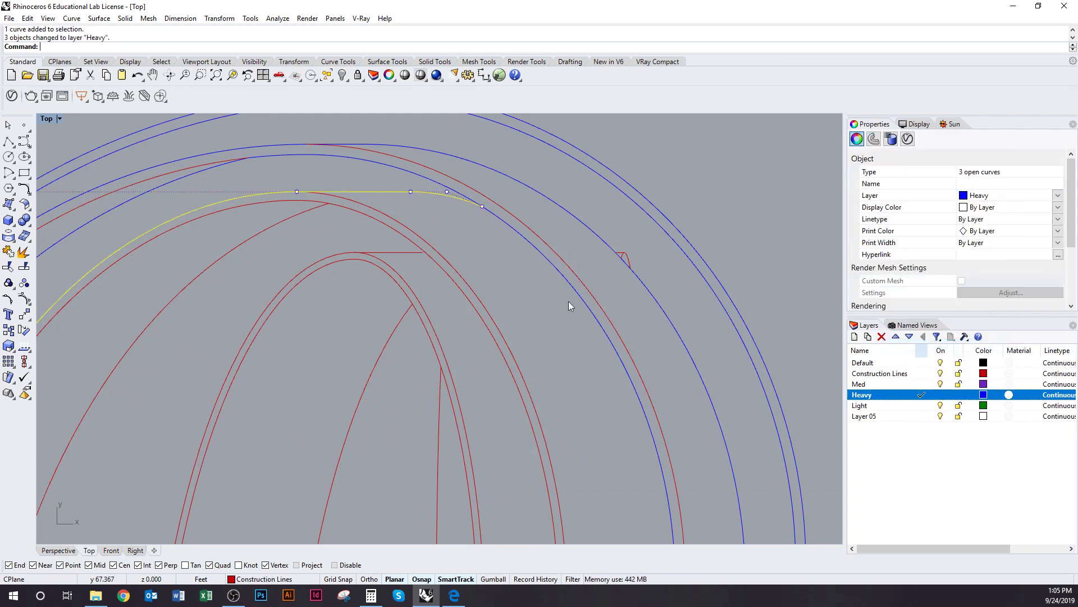
# Step: Move the innermost arch's short apex line upward, and move it back so its endpoint snaps to the arch's apex
pyautogui.click(395, 252)
pyautogui.scroll(5, 374, 250)
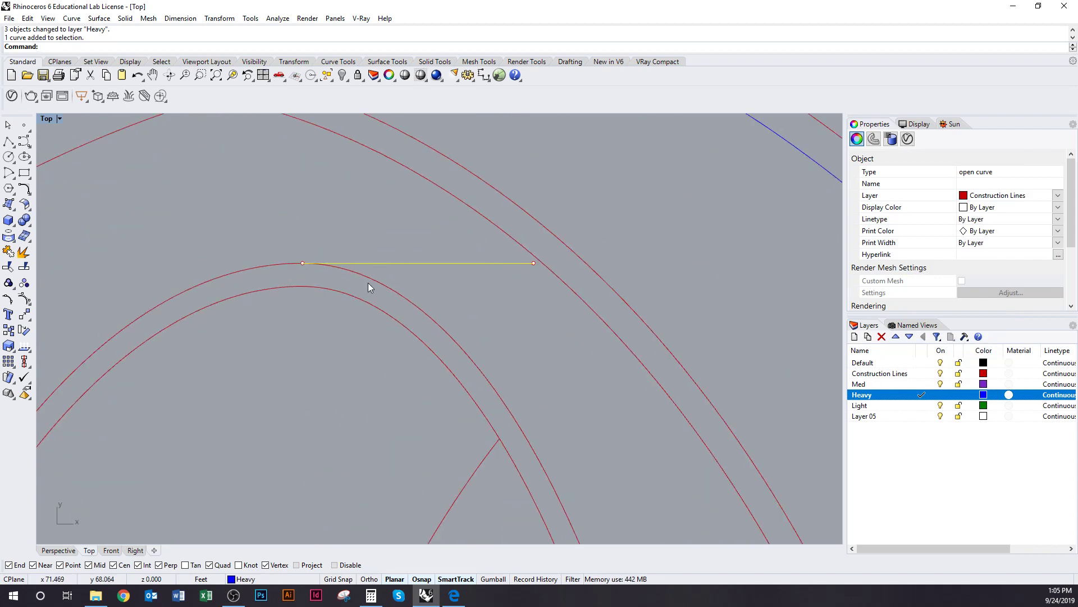
pyautogui.write('m')
pyautogui.press('Return')
pyautogui.click(303, 262)
pyautogui.click(299, 227)
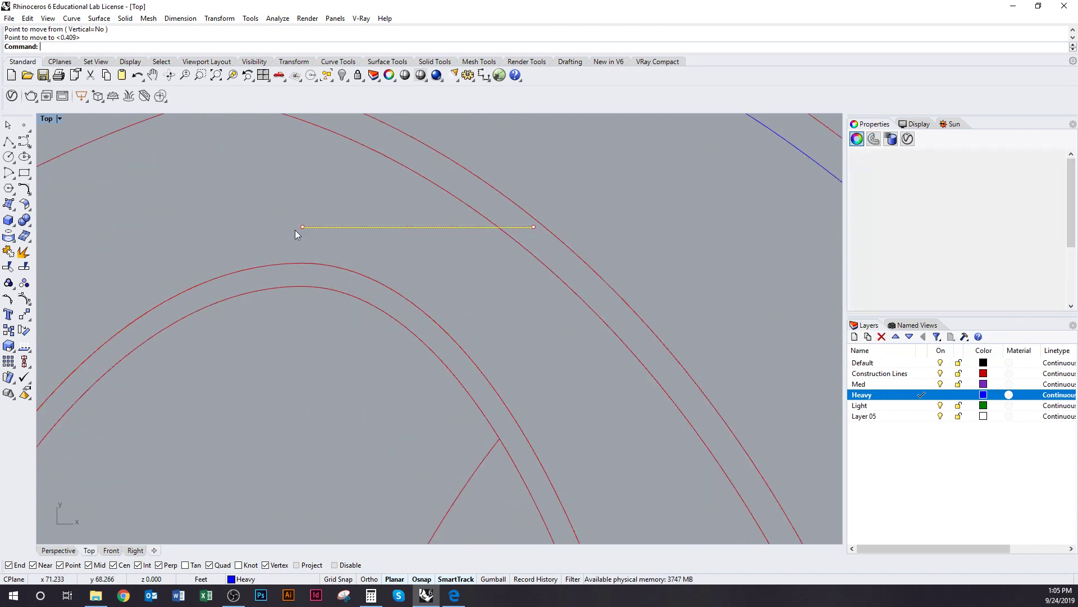
pyautogui.press('Return')
pyautogui.click(303, 227)
pyautogui.click(303, 263)
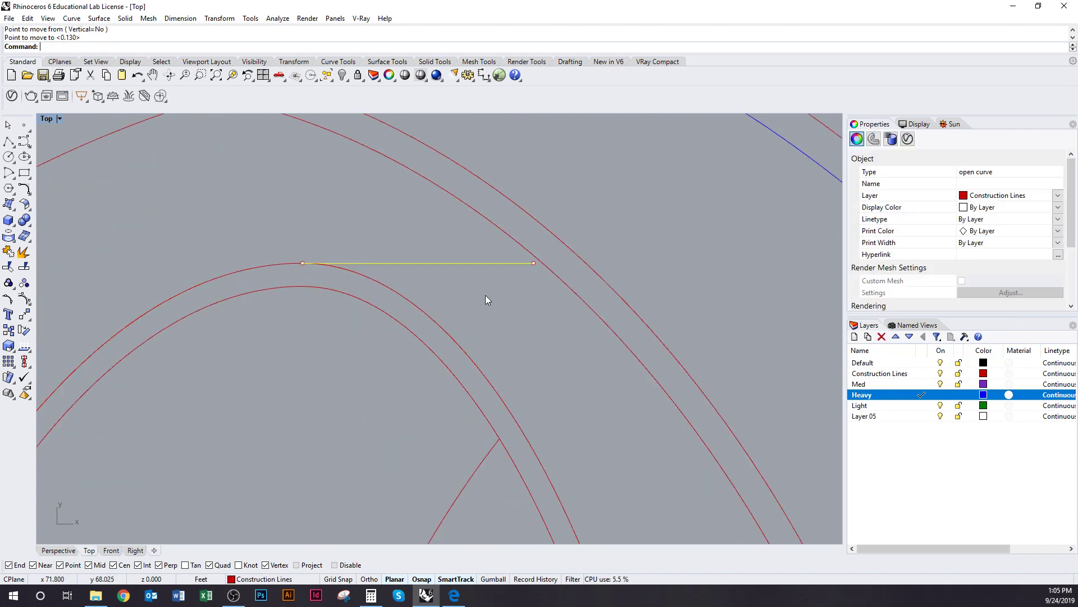
# Step: Extend the innermost arch's apex line to the inner curve of the third arch
pyautogui.click(554, 275)
pyautogui.write('extend')
pyautogui.press('Return')
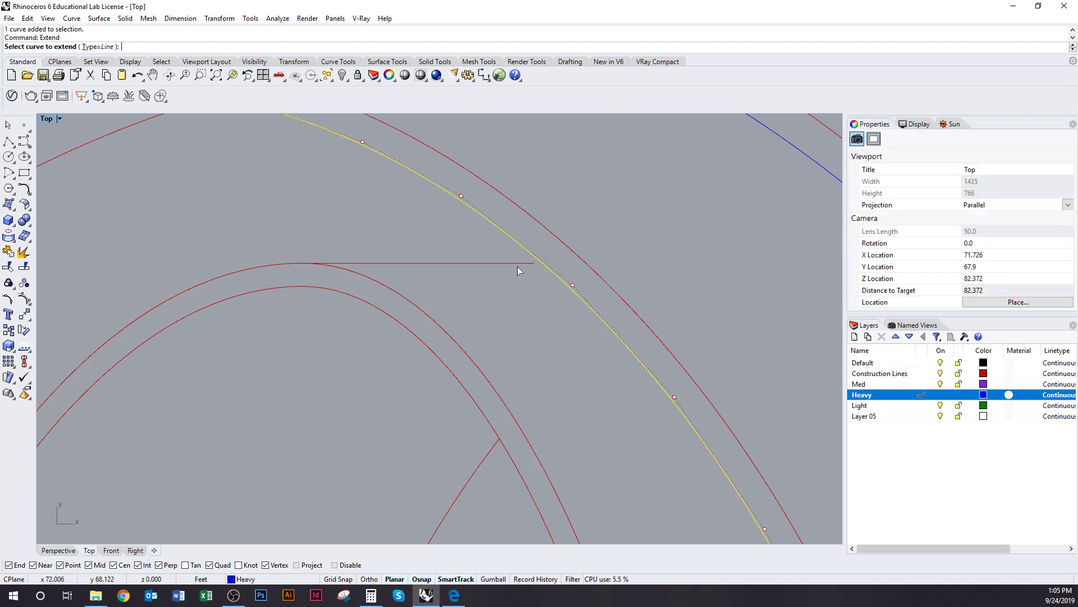
pyautogui.click(517, 265)
pyautogui.press('Return')
# Step: Explode the innermost arch's outer curve into separate rising and descending segments
pyautogui.click(415, 265)
pyautogui.keyDown('shift'); pyautogui.click(283, 266); pyautogui.keyUp('shift')
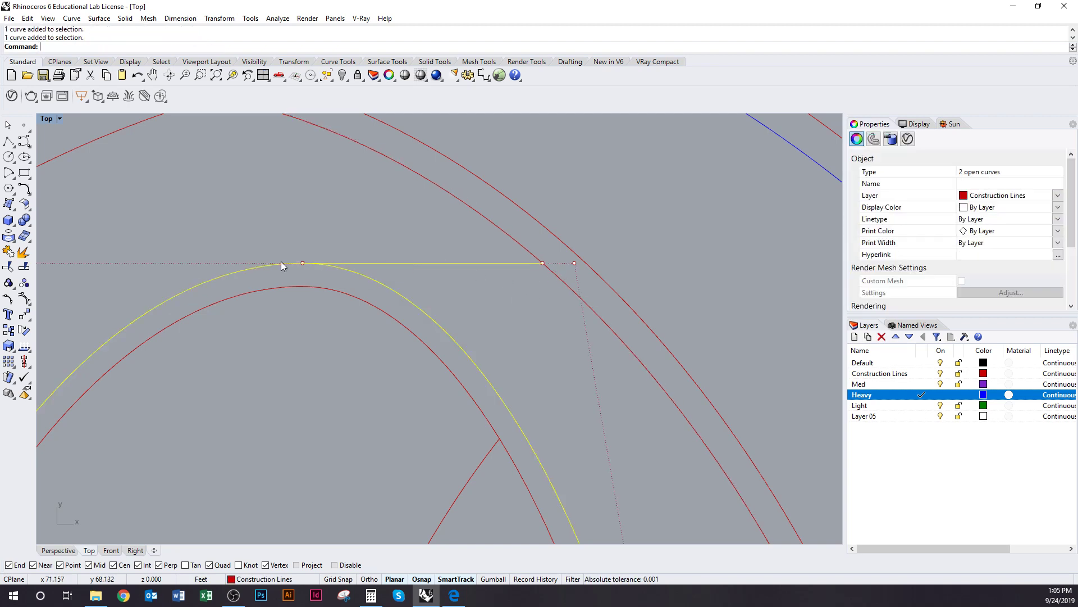
pyautogui.click(508, 338)
pyautogui.click(450, 340)
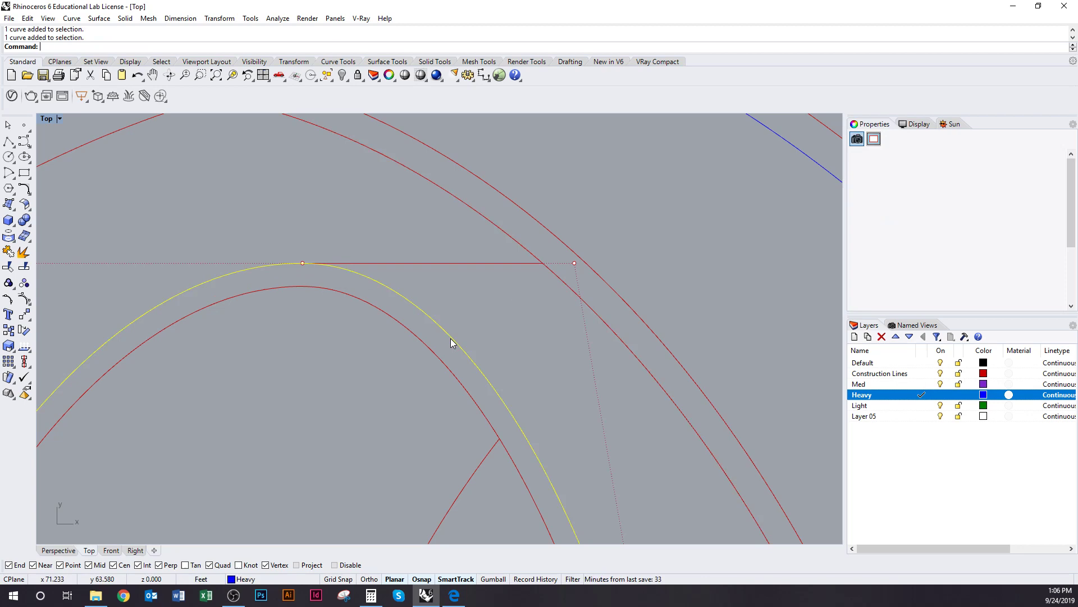
pyautogui.click(24, 252)
# Step: Assign the innermost arch's rising outer segment and its apex line to the Heavy layer
pyautogui.click(252, 268)
pyautogui.click(351, 264)
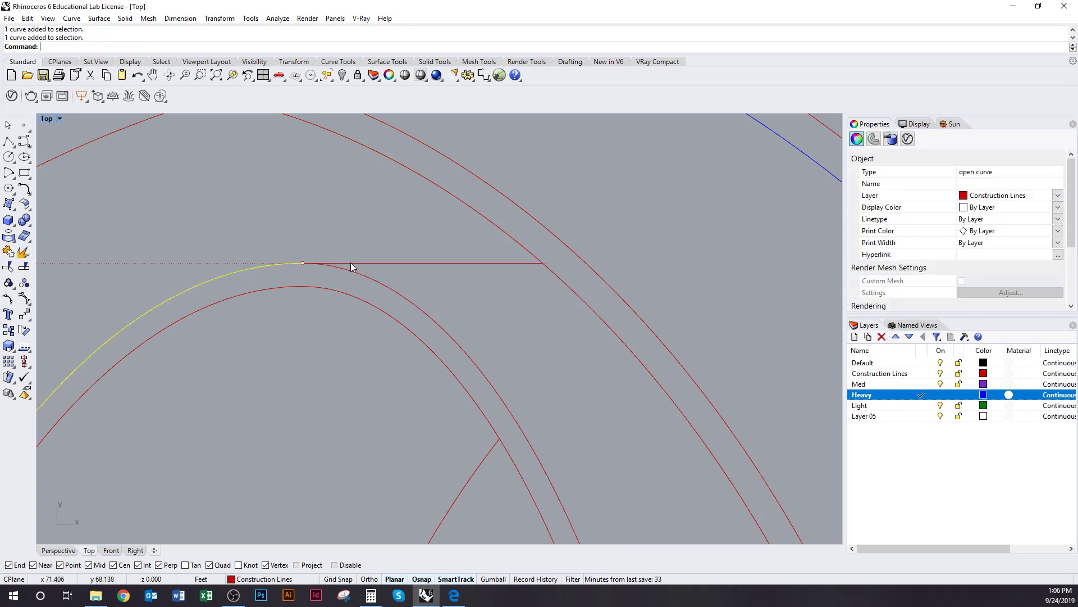
pyautogui.rightClick(899, 394)
pyautogui.click(944, 347)
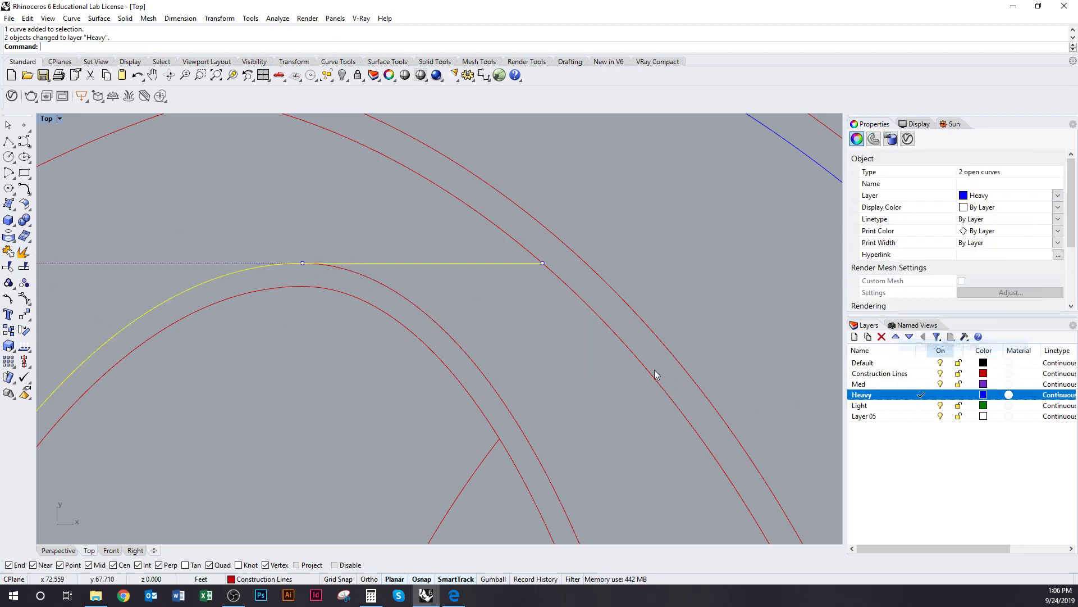
pyautogui.press('Escape')
# Step: Assign the curved rib line inside the innermost arch to the Heavy layer
pyautogui.scroll(-4, 535, 354)
pyautogui.click(522, 362)
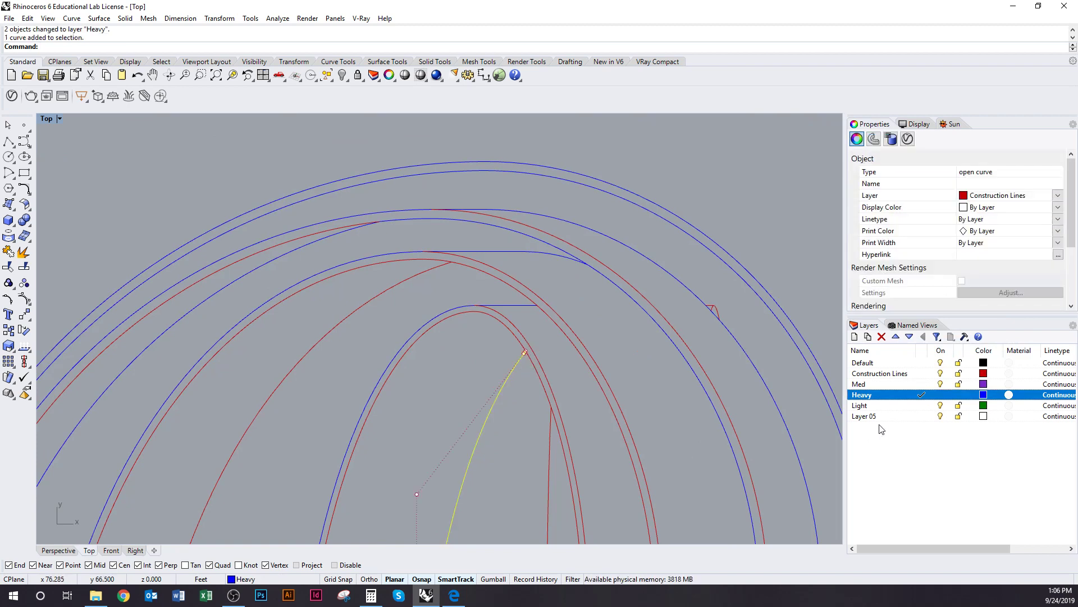
pyautogui.rightClick(893, 394)
pyautogui.click(944, 348)
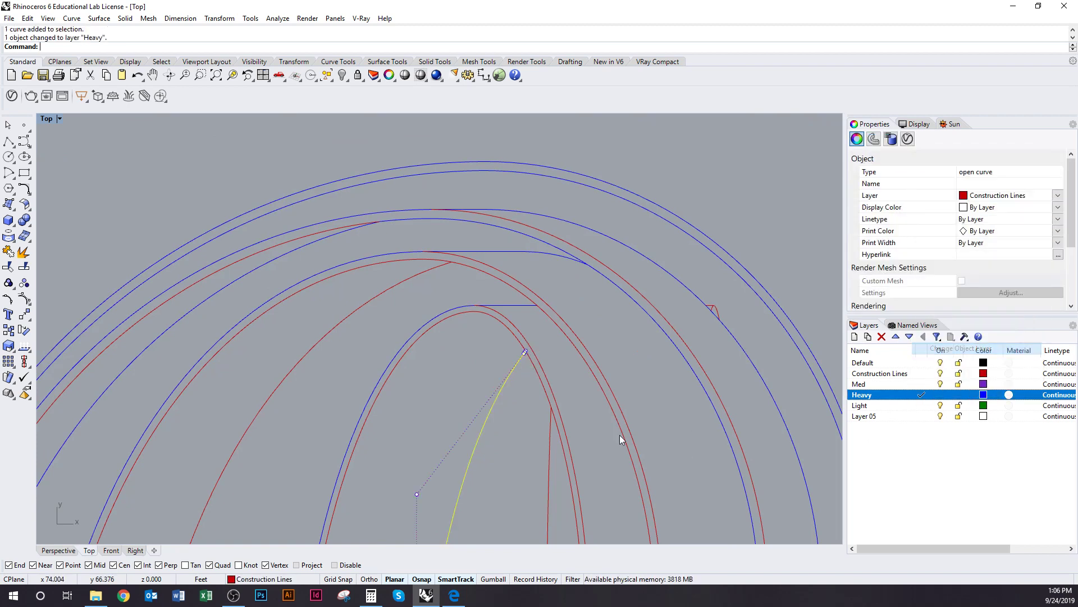
pyautogui.press('Escape')
# Step: Split the innermost arch's inner offset curve where the curved rib line meets it
pyautogui.click(535, 378)
pyautogui.write('Dp')
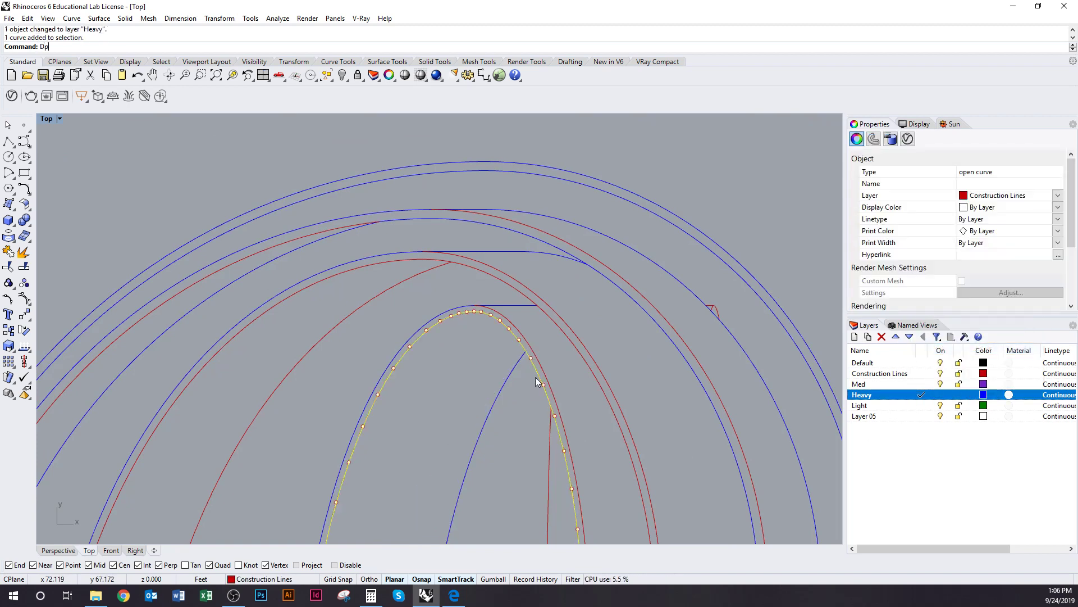
pyautogui.write('lit')
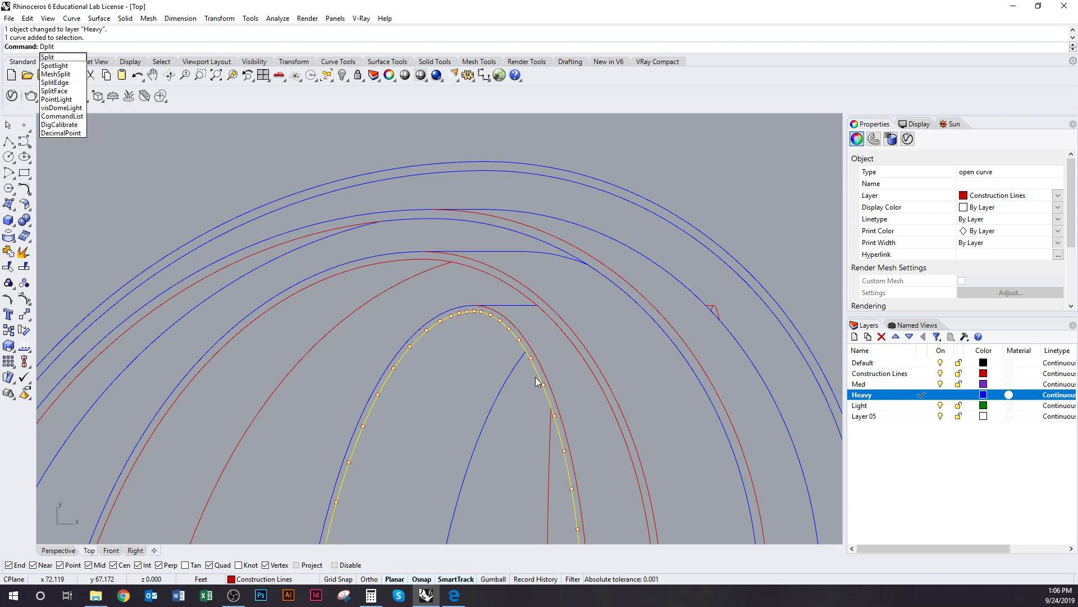
pyautogui.press('Return')
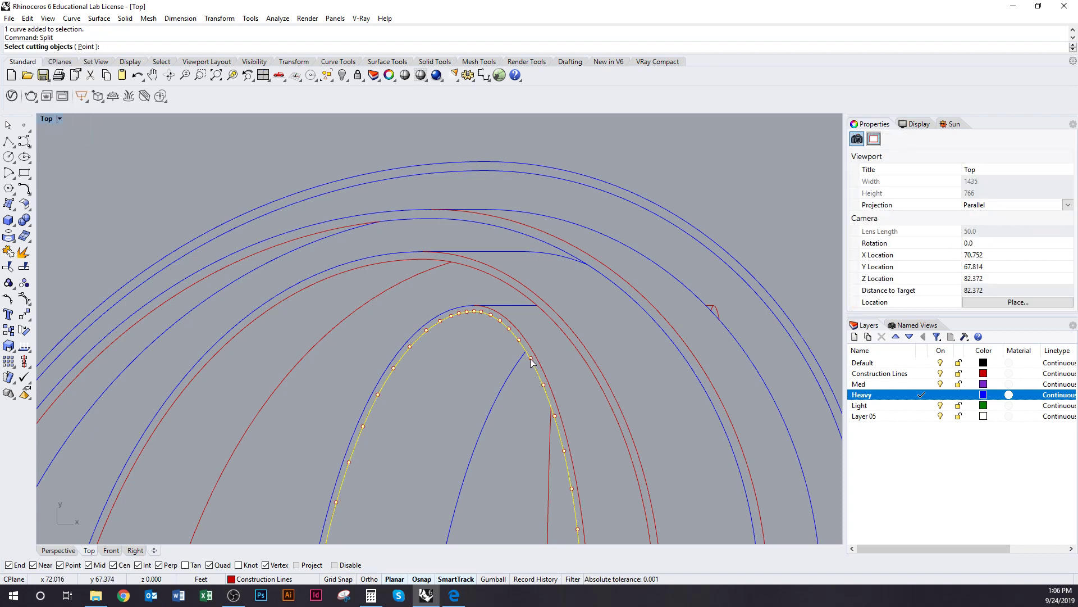
pyautogui.click(526, 355)
pyautogui.press('Return')
# Step: Assign the descending piece of the innermost arch's split inner curve to the Heavy layer
pyautogui.click(535, 370)
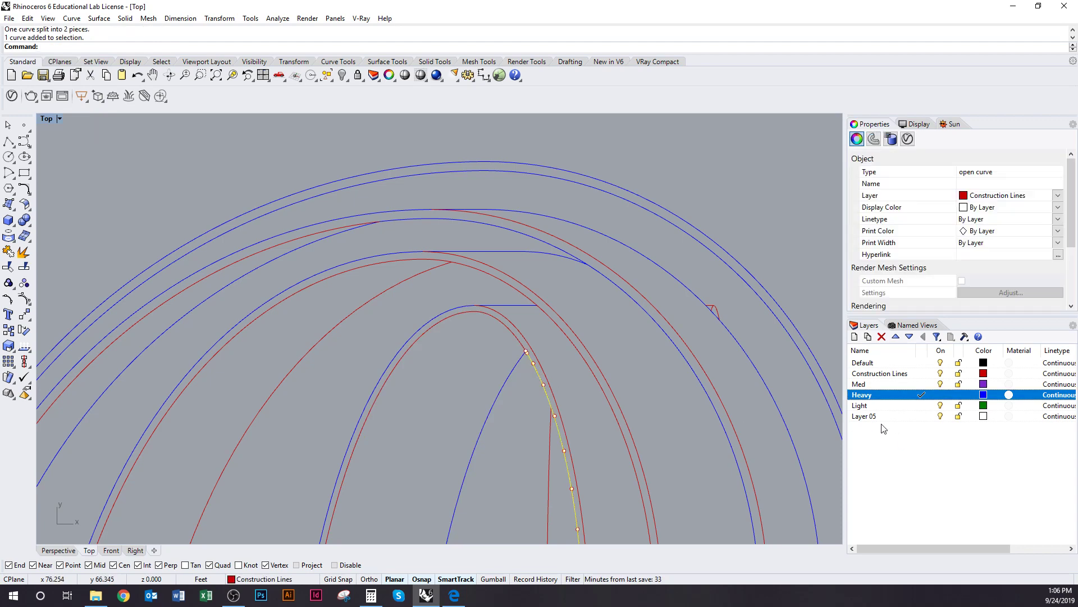
pyautogui.rightClick(880, 394)
pyautogui.click(932, 410)
pyautogui.click(628, 397)
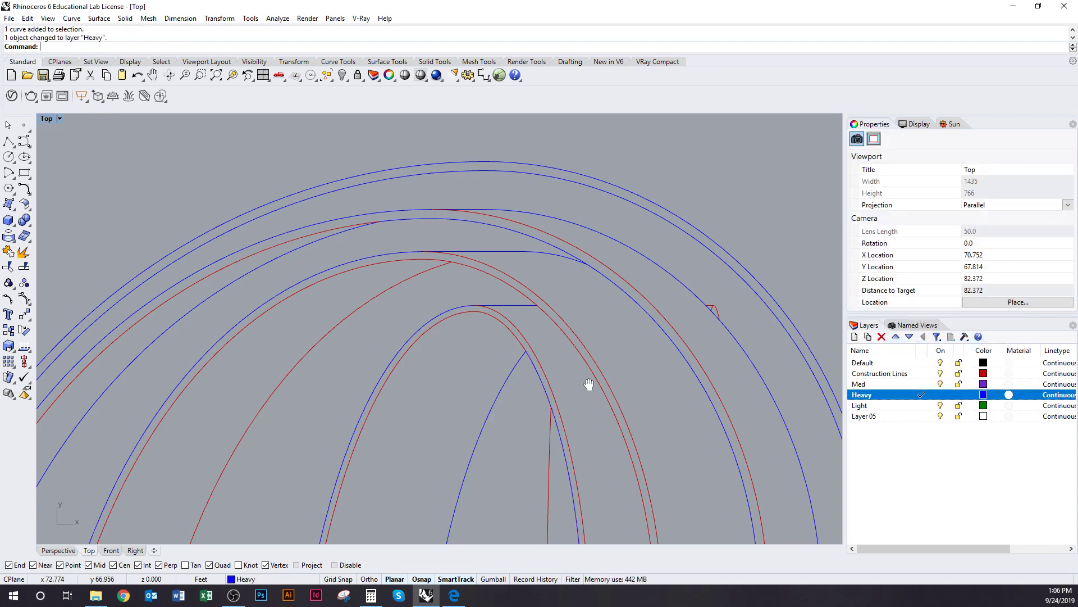
# Step: Split the third arch's inner offset curve using the rib curve that meets it near the apex
pyautogui.moveTo(590, 385); pyautogui.dragTo(587, 359, button='right')
pyautogui.click(568, 315)
pyautogui.write('S')
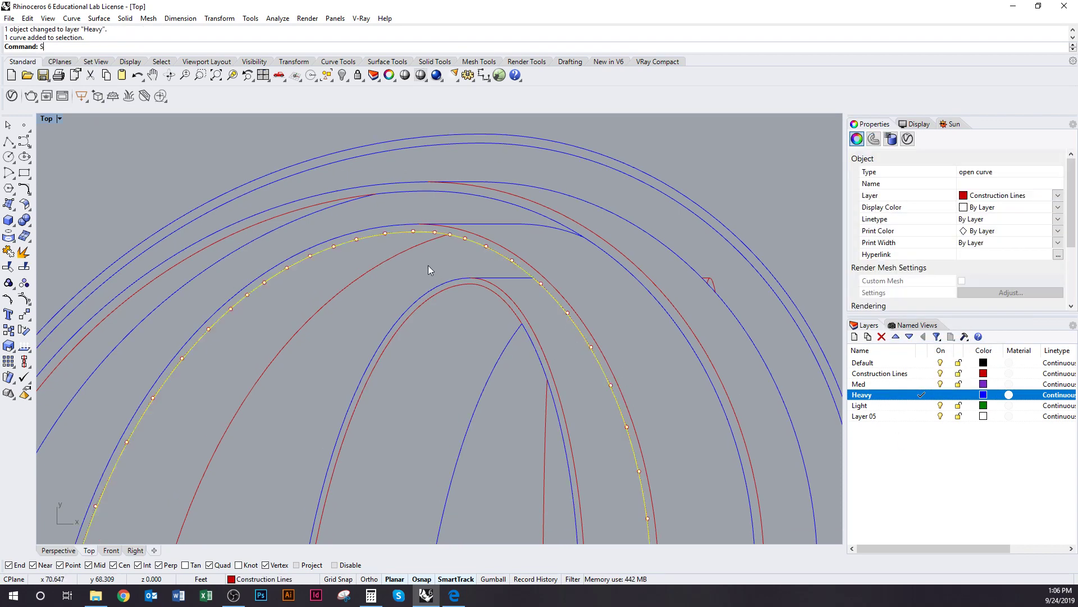
pyautogui.write('plit')
pyautogui.press('Return')
pyautogui.click(422, 245)
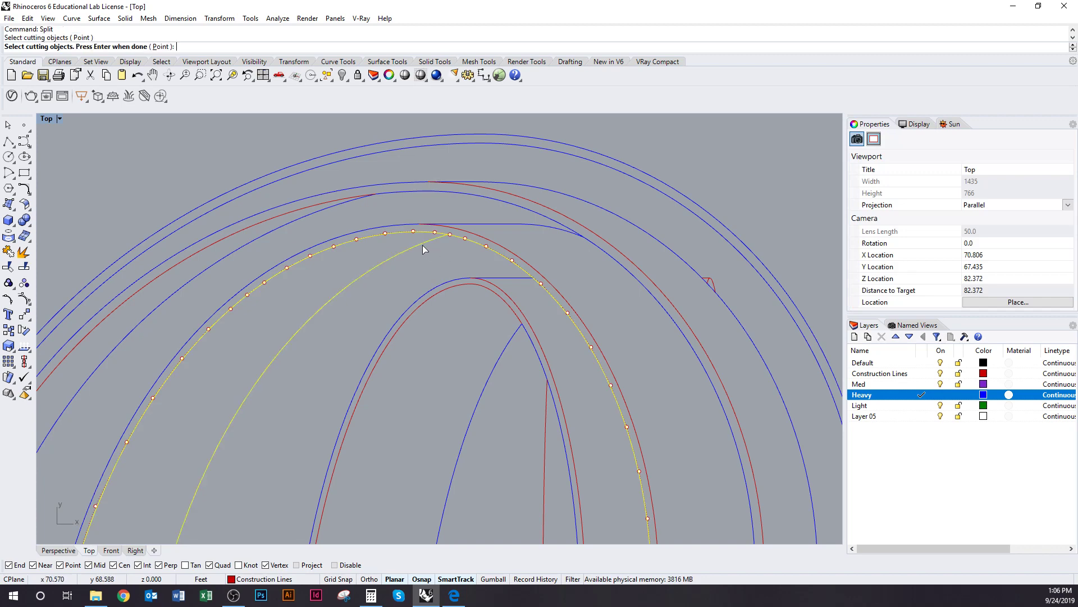
pyautogui.press('Return')
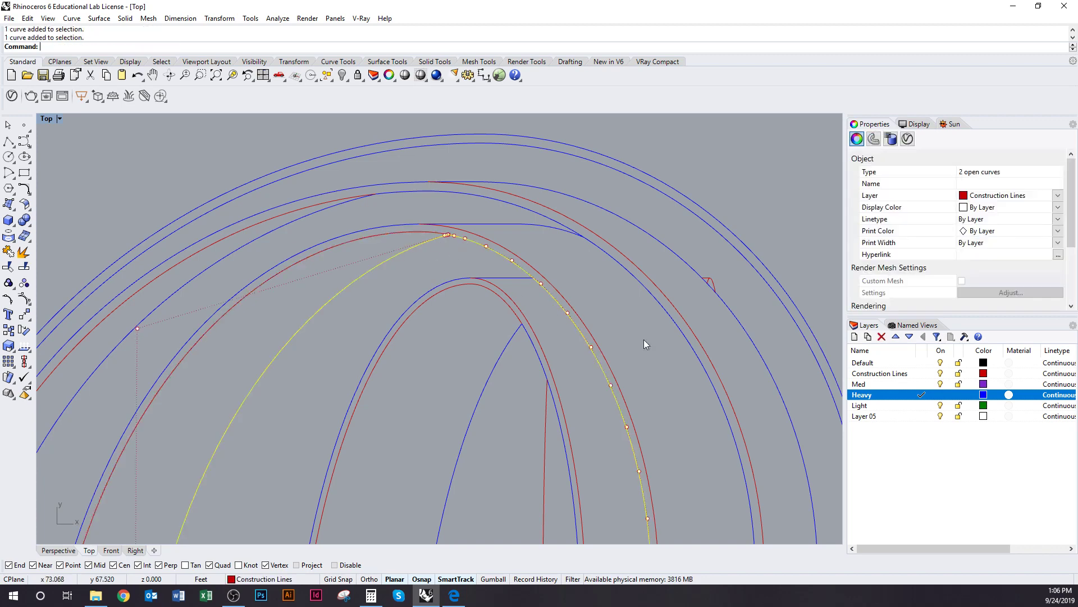
# Step: Assign the descending piece of the third arch's inner curve and the adjoining rib curve to the Heavy layer
pyautogui.rightClick(885, 395)
pyautogui.click(910, 346)
pyautogui.press('Escape')
# Step: Assign the nearly vertical rib line inside the innermost arch to the Heavy layer
pyautogui.scroll(-6, 487, 361)
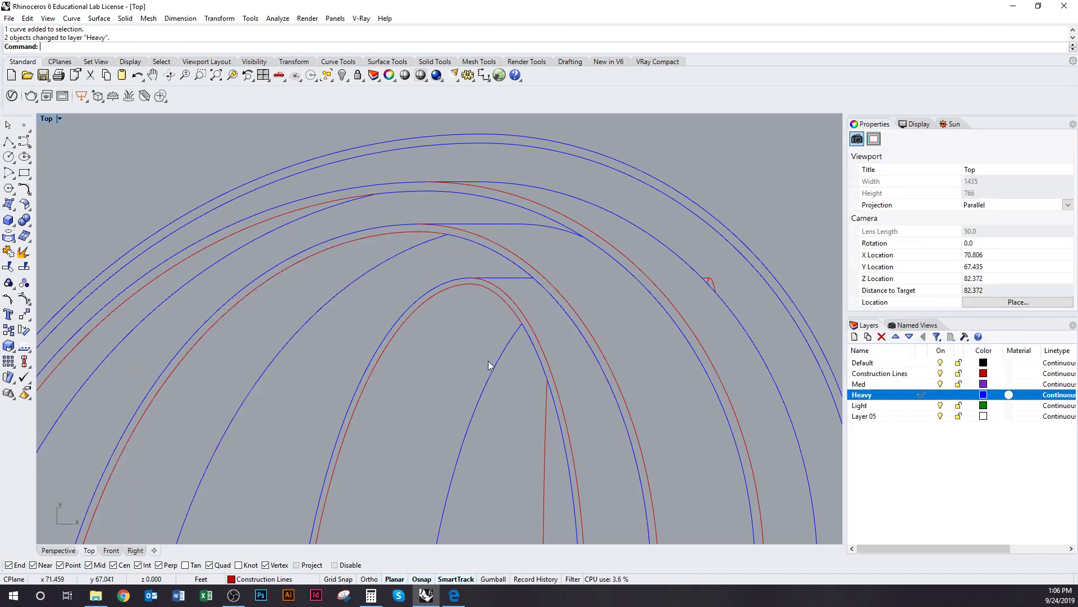
pyautogui.moveTo(449, 349); pyautogui.dragTo(498, 289, button='right')
pyautogui.click(504, 323)
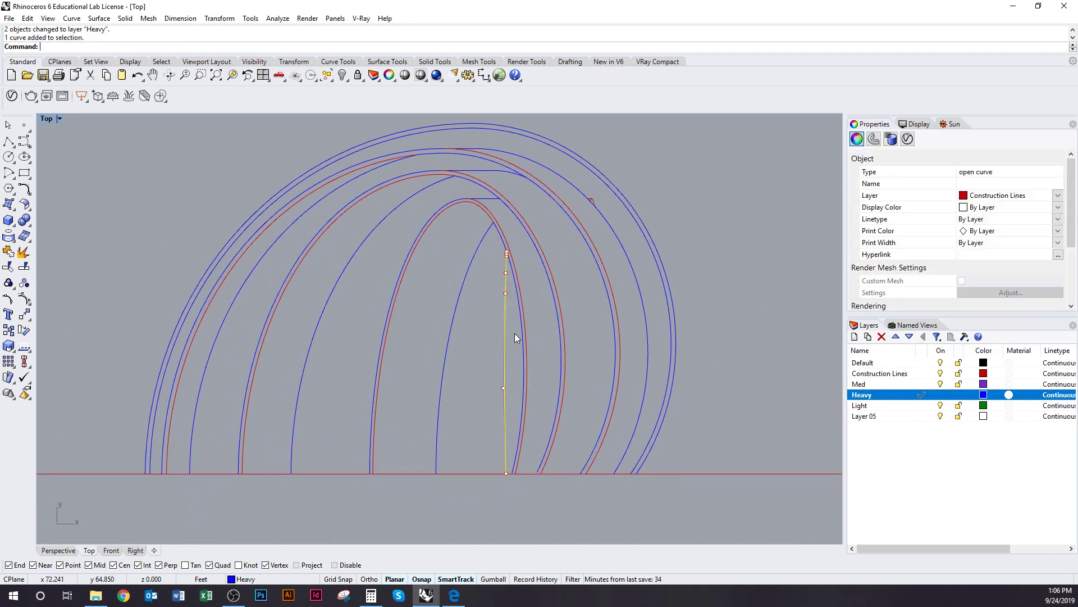
pyautogui.rightClick(898, 396)
pyautogui.click(926, 351)
pyautogui.click(777, 399)
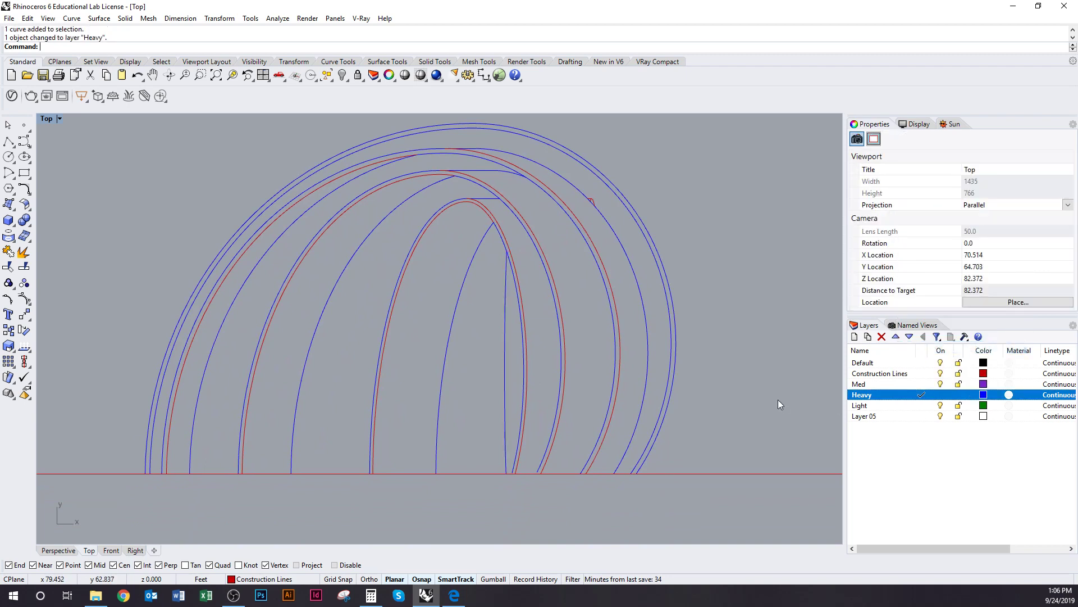
# Step: Examine the arch elevation against the spiral plan for curves still on the Construction Lines layer
pyautogui.moveTo(681, 357); pyautogui.dragTo(665, 397, button='right')
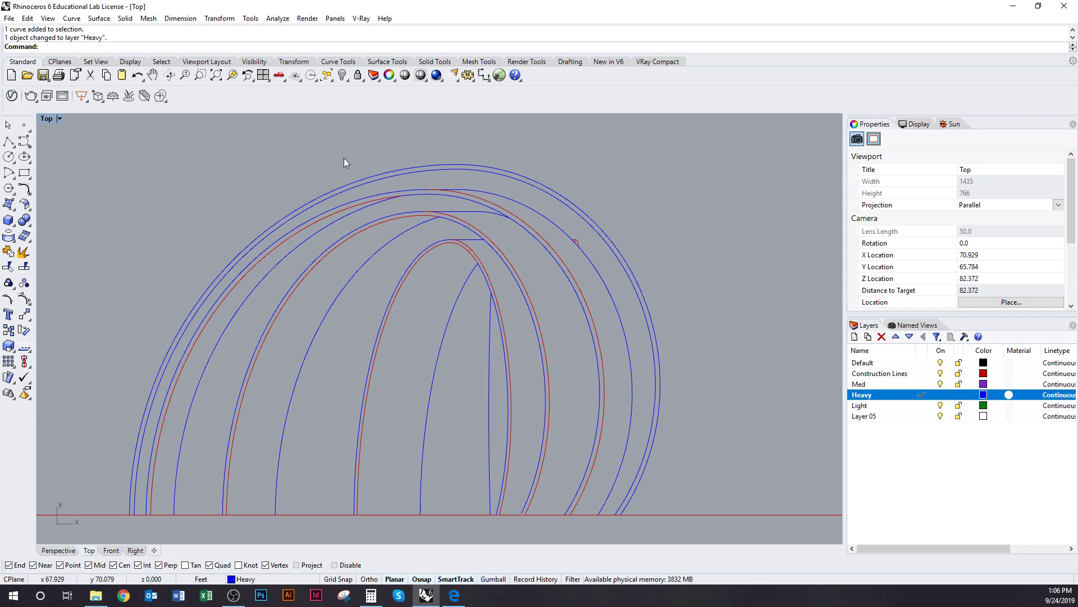
pyautogui.scroll(-5, 400, 200)
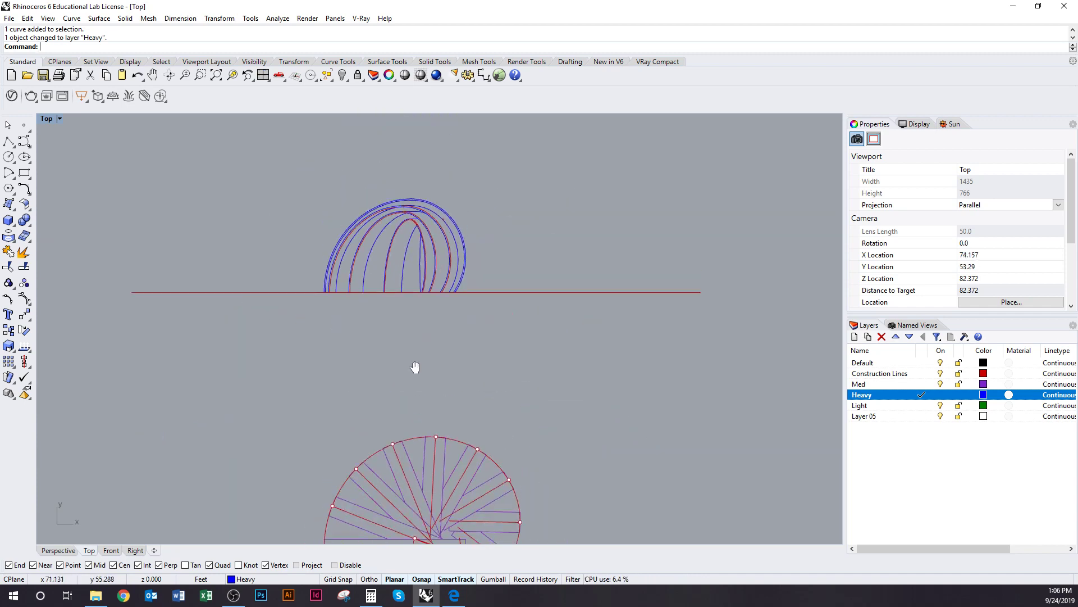
pyautogui.scroll(5, 455, 253)
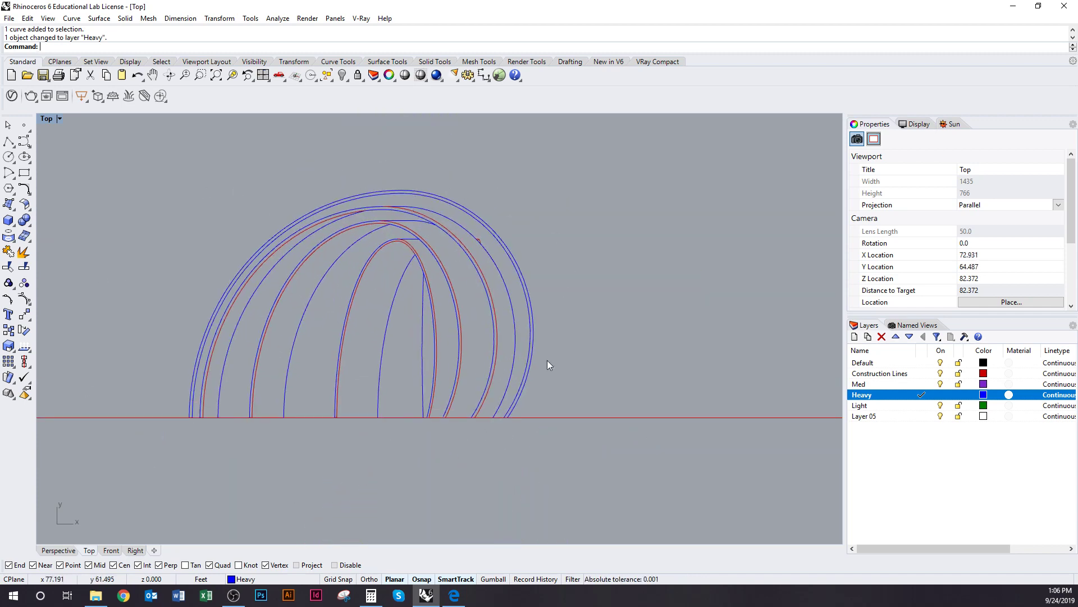
pyautogui.scroll(2, 399, 293)
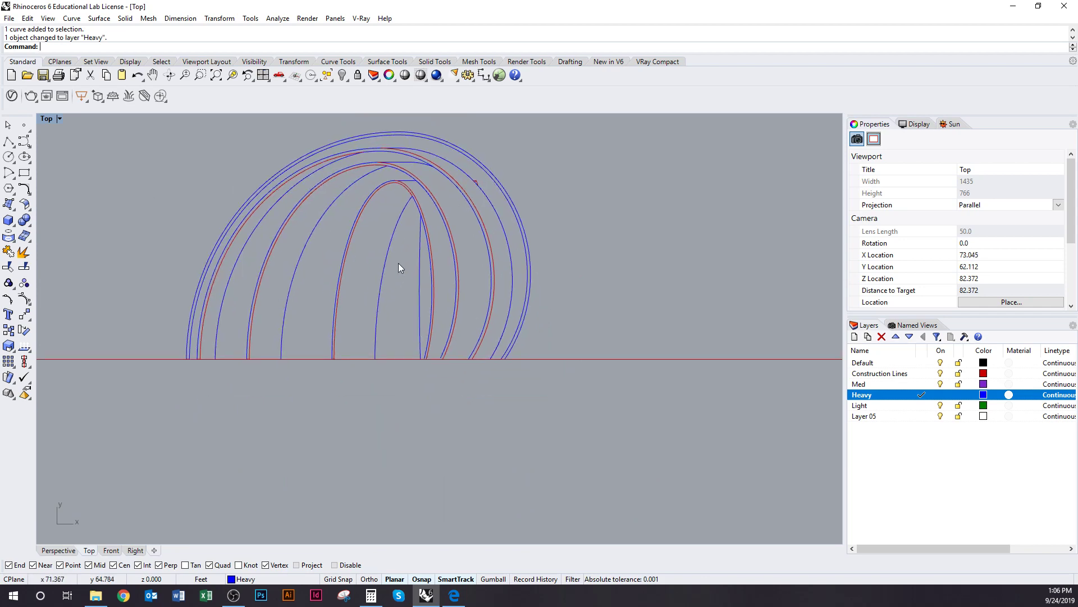
pyautogui.scroll(-4, 400, 281)
pyautogui.scroll(5, 450, 236)
pyautogui.scroll(1, 455, 225)
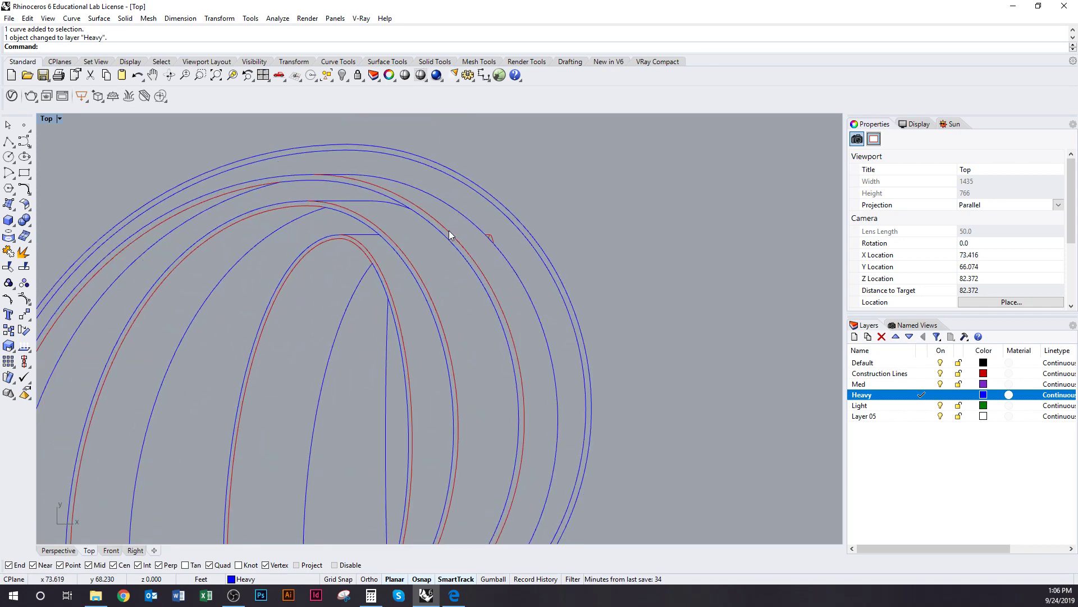
pyautogui.click(450, 230)
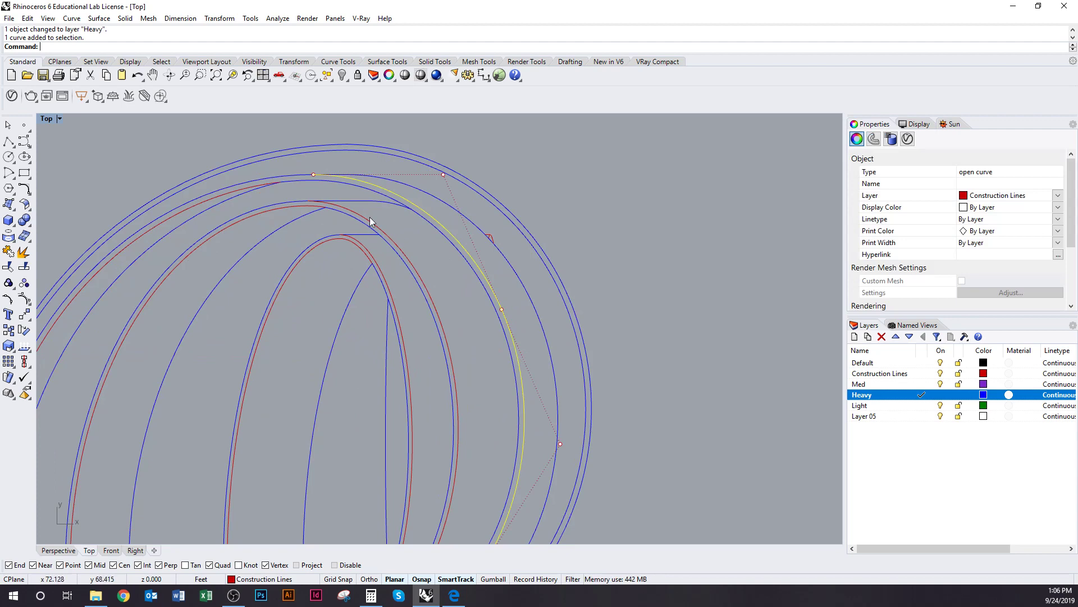
pyautogui.click(621, 354)
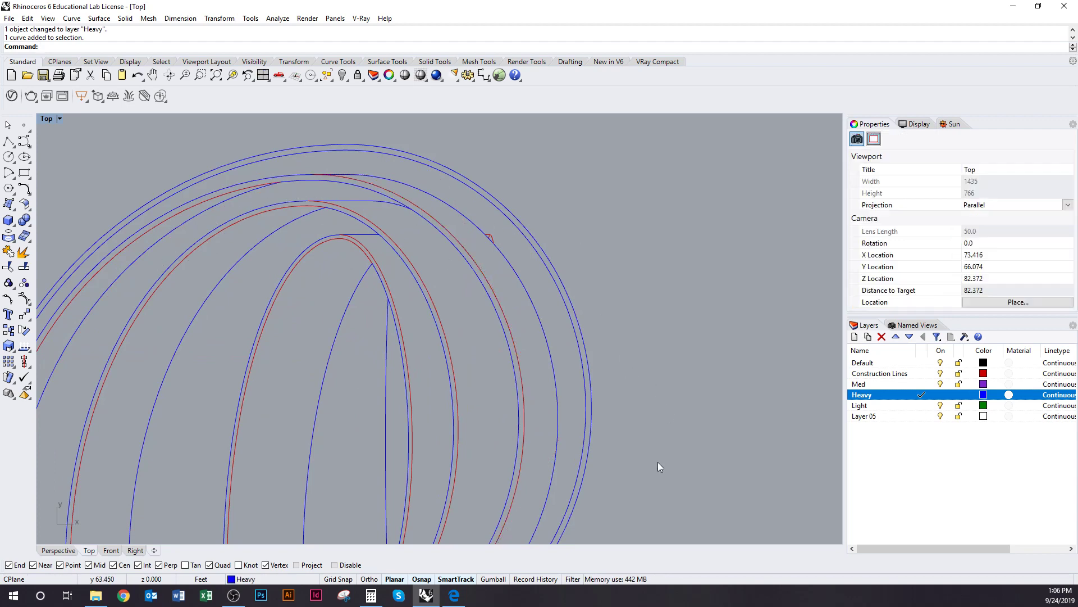
pyautogui.scroll(-3, 520, 241)
pyautogui.click(534, 243)
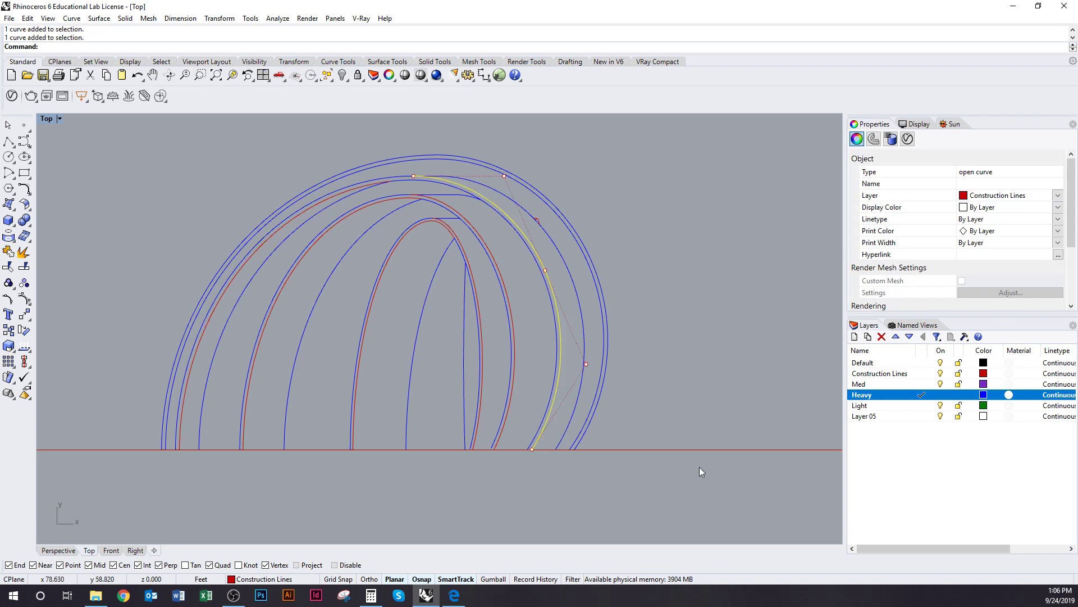
# Step: Assign the three ascending inner curves of the second, third and innermost arches to the Light layer
pyautogui.click(356, 187)
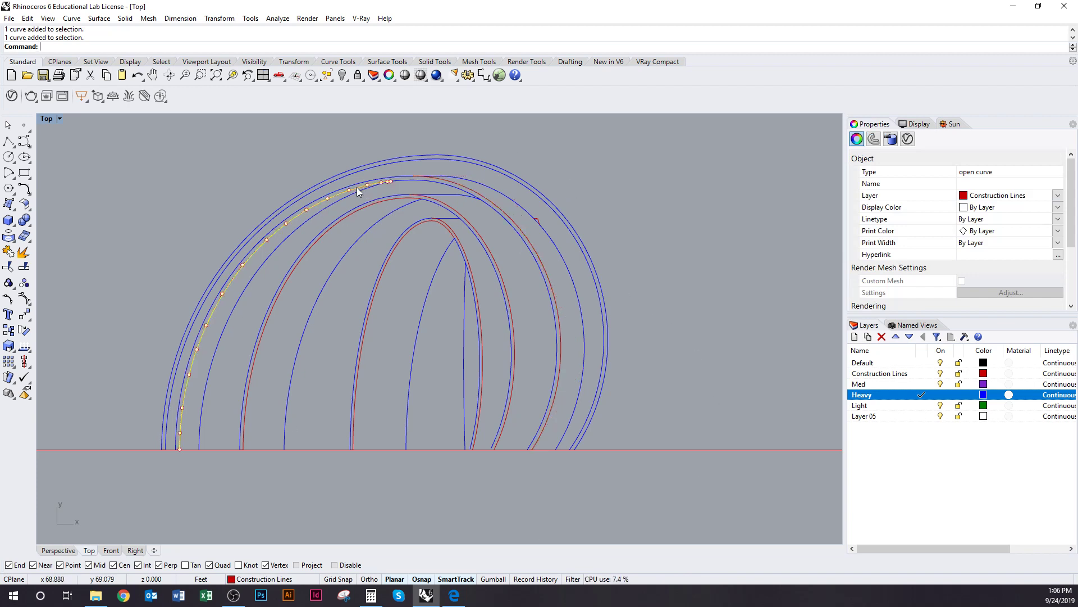
pyautogui.click(393, 197)
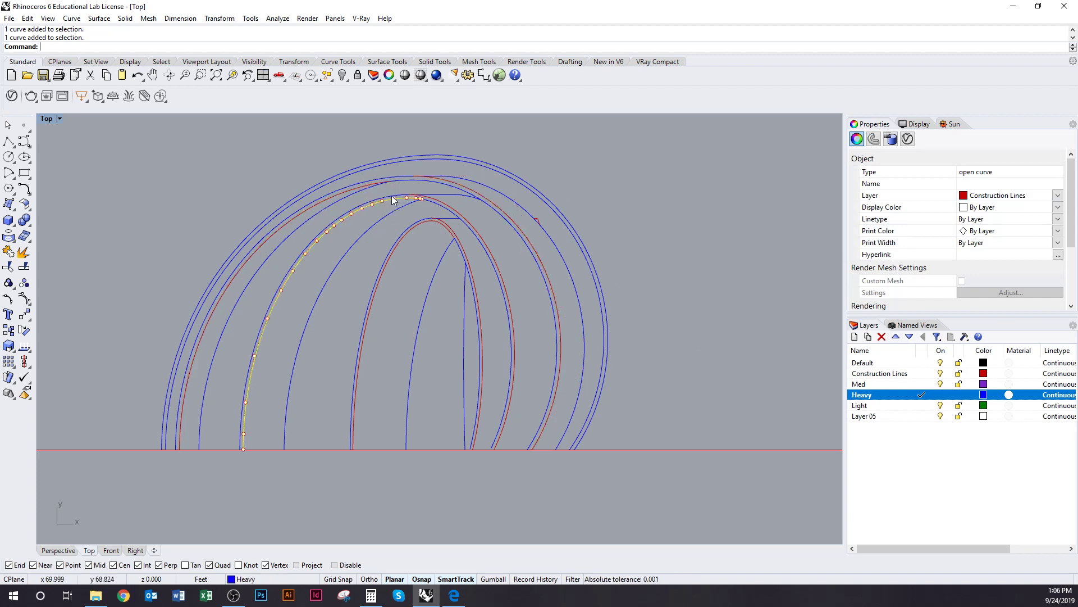
pyautogui.keyDown('shift'); pyautogui.click(366, 186); pyautogui.keyUp('shift')
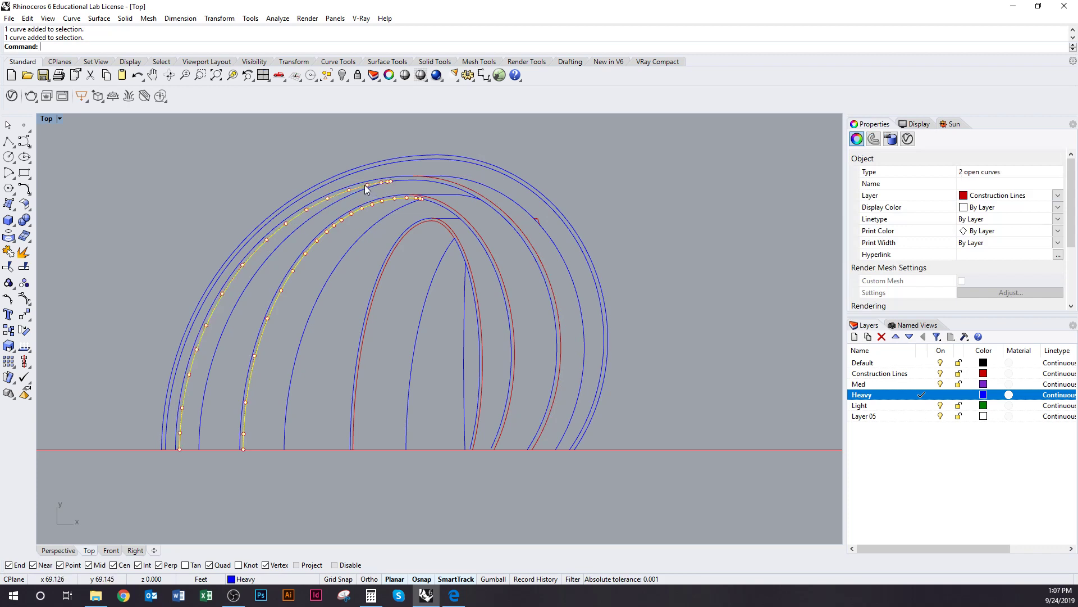
pyautogui.keyDown('shift'); pyautogui.click(406, 236); pyautogui.keyUp('shift')
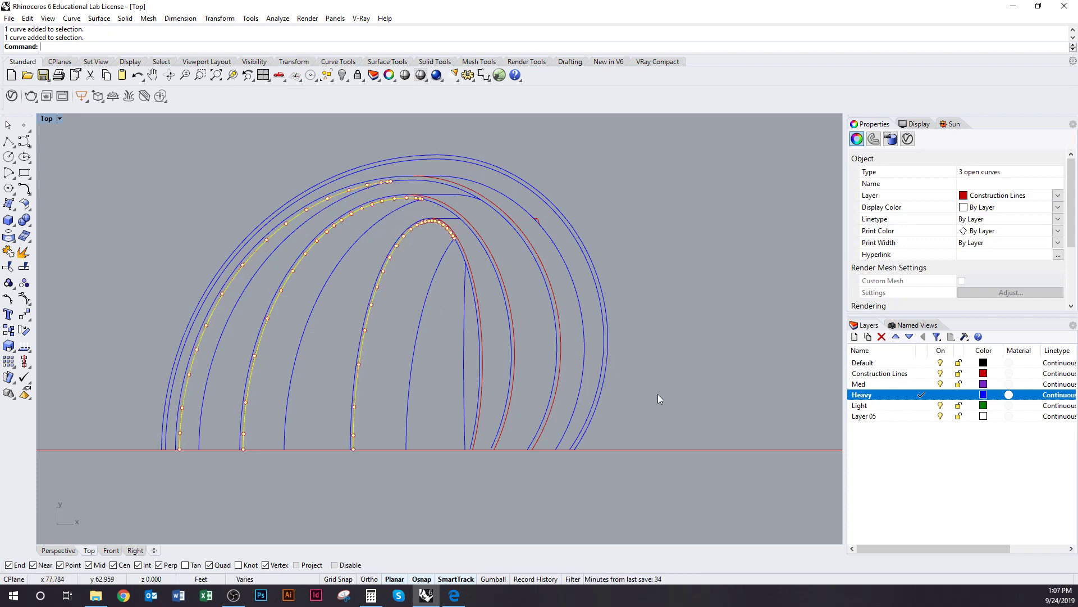
pyautogui.scroll(-6, 623, 337)
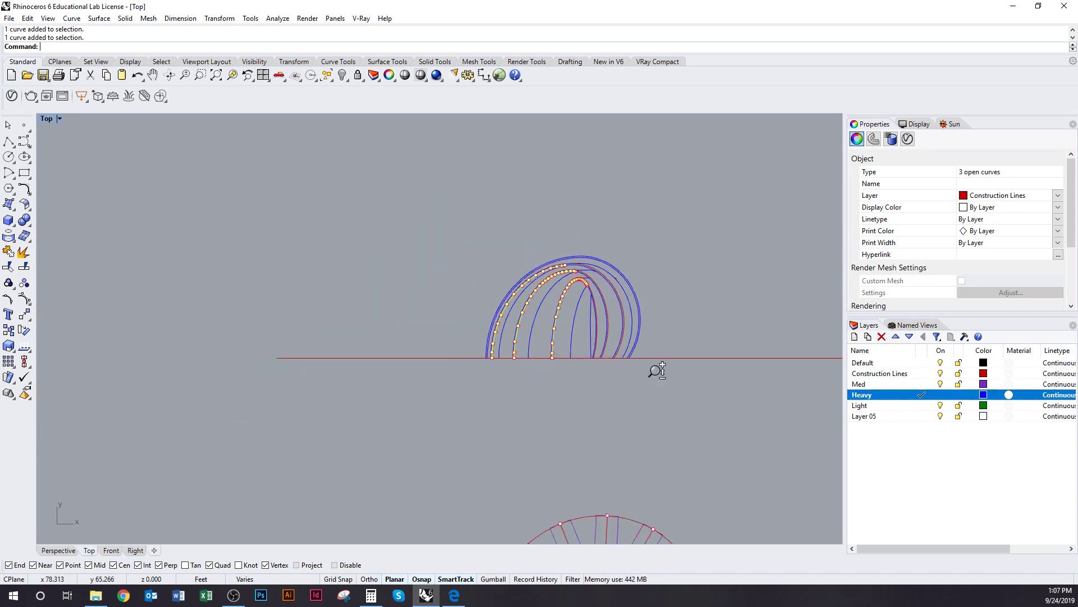
pyautogui.moveTo(609, 379)
pyautogui.mouseDown(button='right')
pyautogui.moveTo(612, 256)
pyautogui.moveTo(595, 338)
pyautogui.mouseUp(button='right')
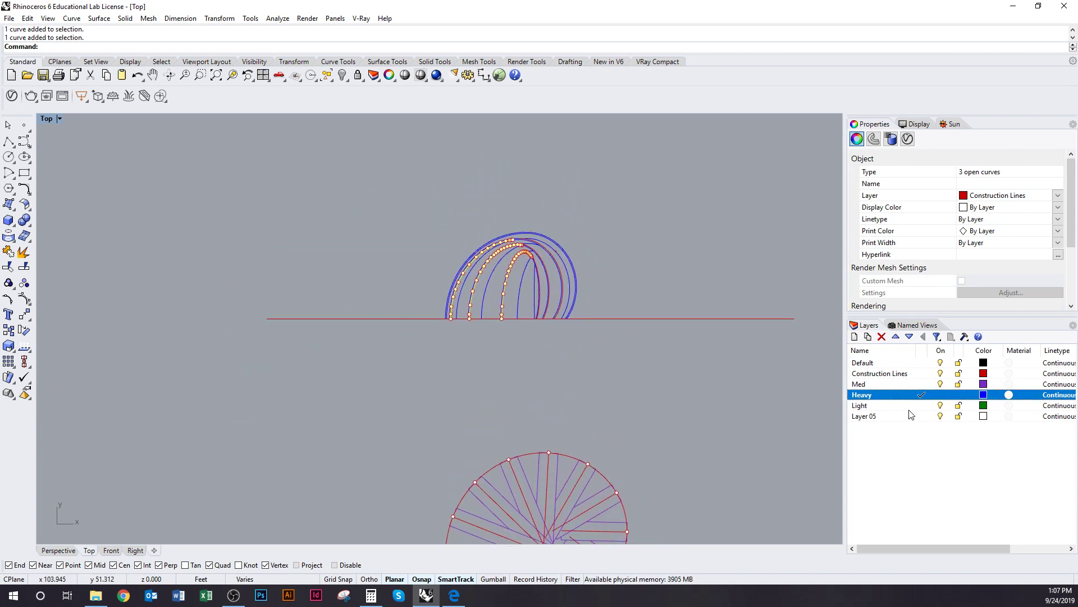
pyautogui.rightClick(907, 408)
pyautogui.click(942, 354)
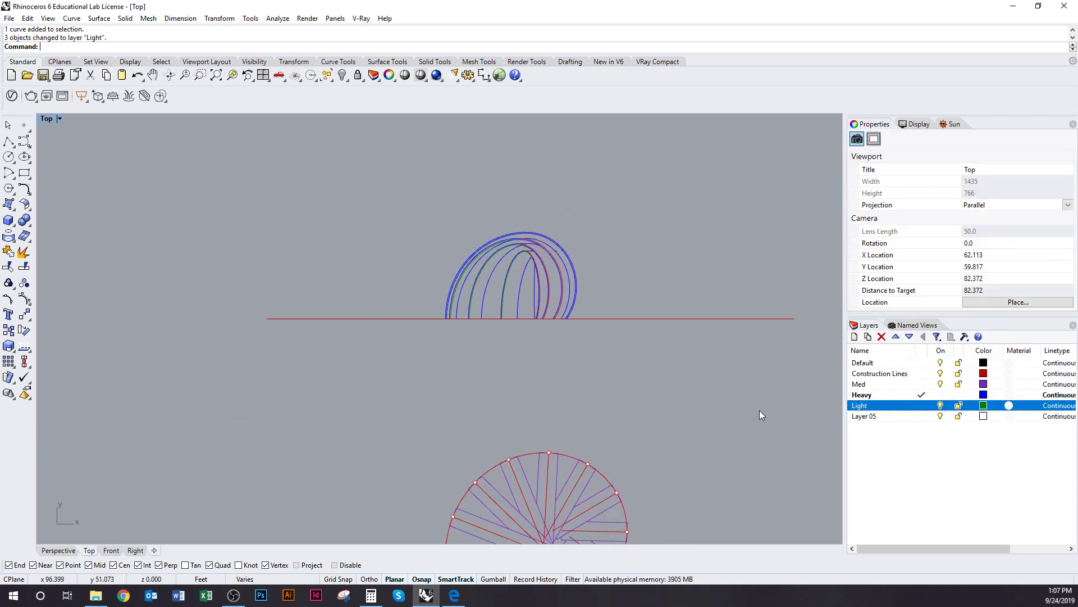
pyautogui.scroll(3, 538, 243)
pyautogui.scroll(3, 537, 243)
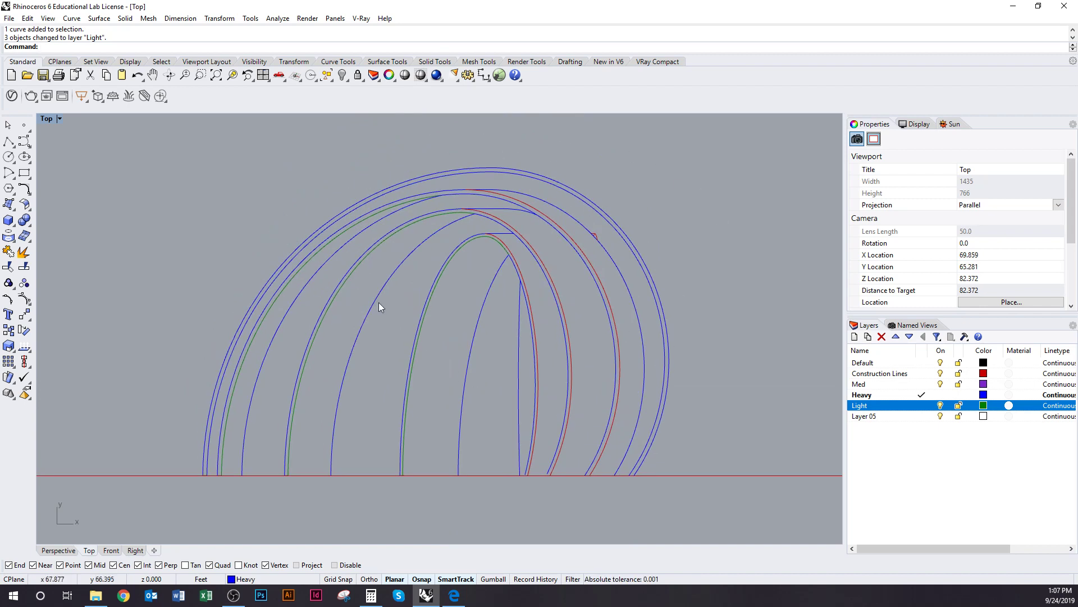
pyautogui.moveTo(224, 248); pyautogui.dragTo(233, 217, button='right')
pyautogui.scroll(-3, 236, 253)
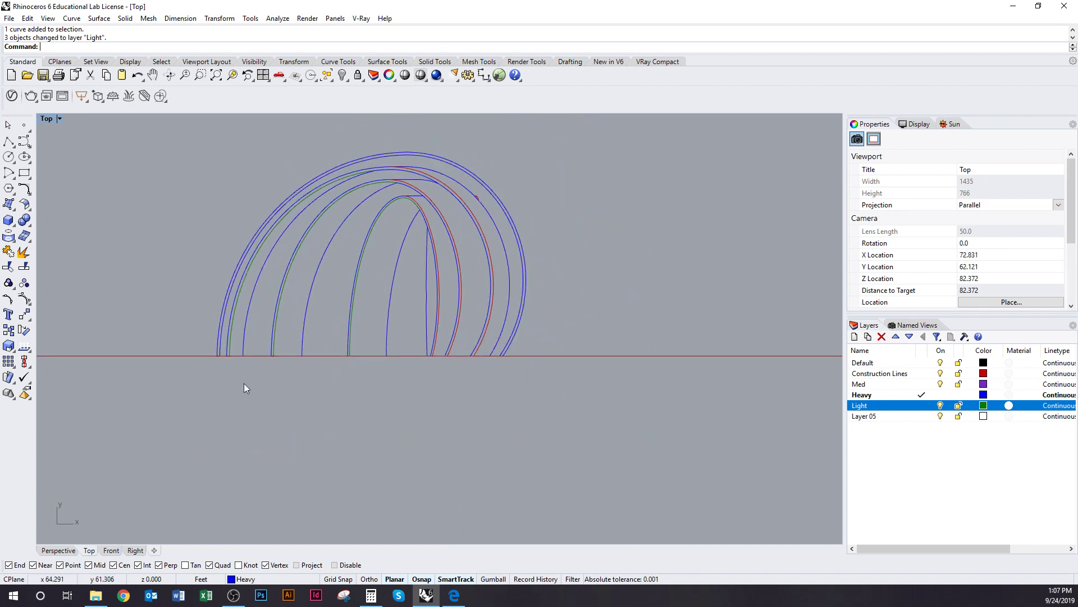
pyautogui.scroll(2, 365, 208)
pyautogui.moveTo(372, 199); pyautogui.dragTo(384, 284, button='right')
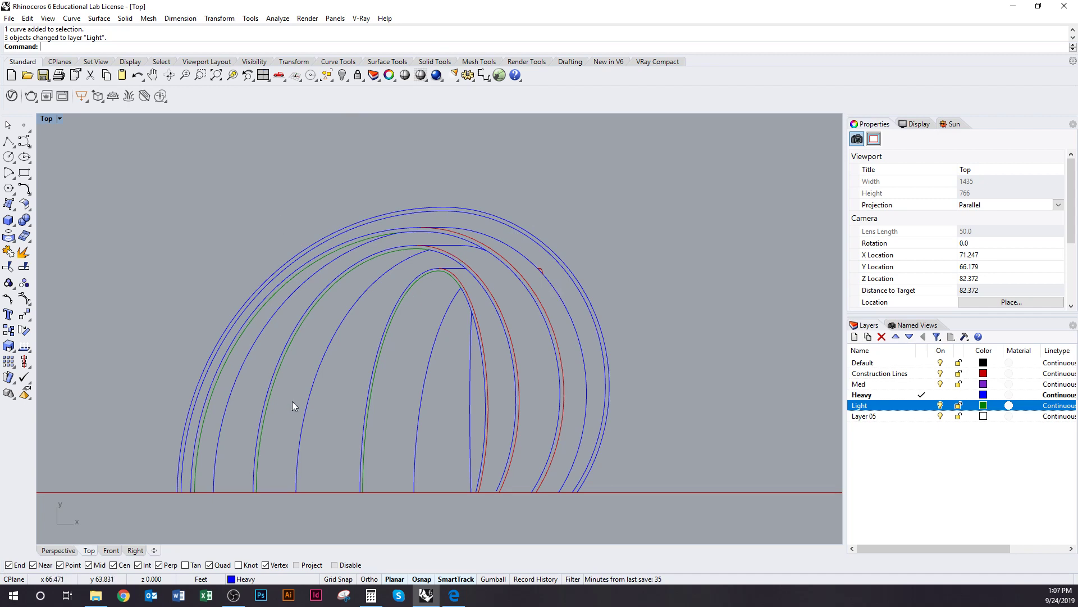
# Step: Check the paper size and units offered for a new layout page, without creating it
pyautogui.click(155, 553)
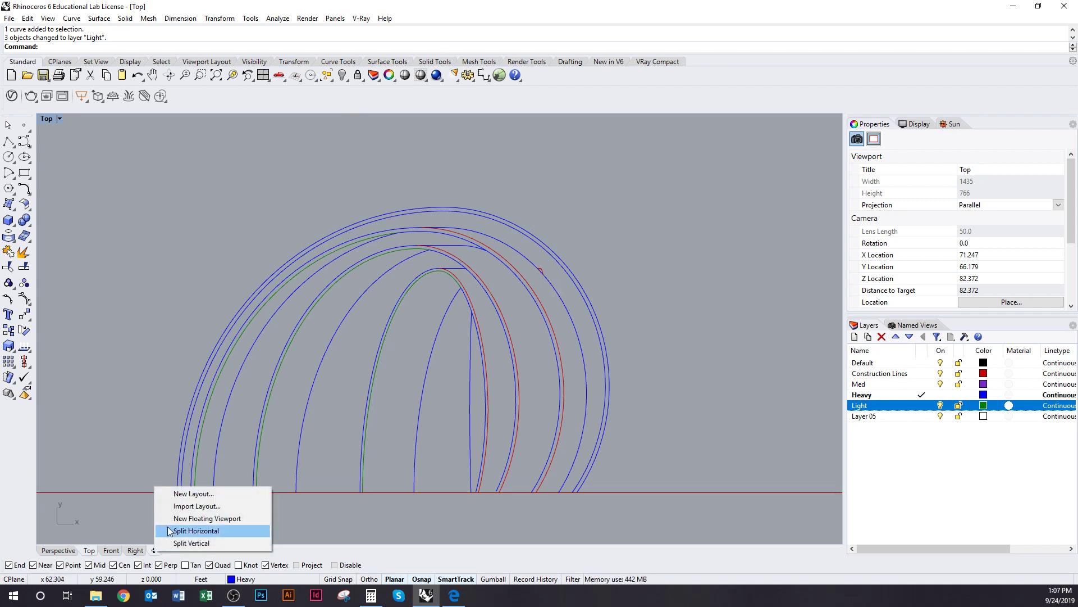
pyautogui.click(182, 493)
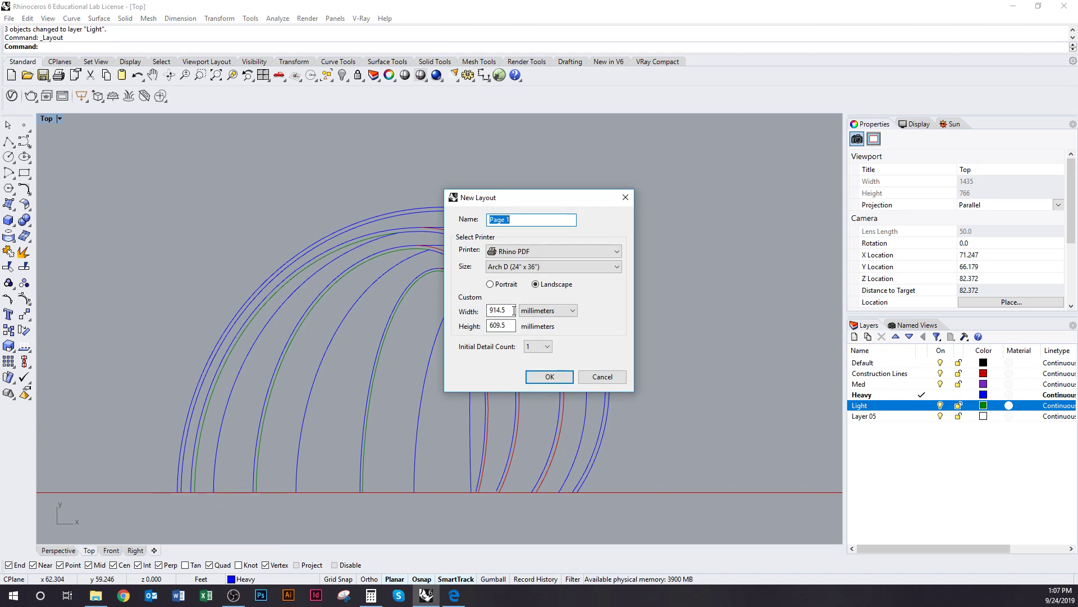
pyautogui.click(589, 380)
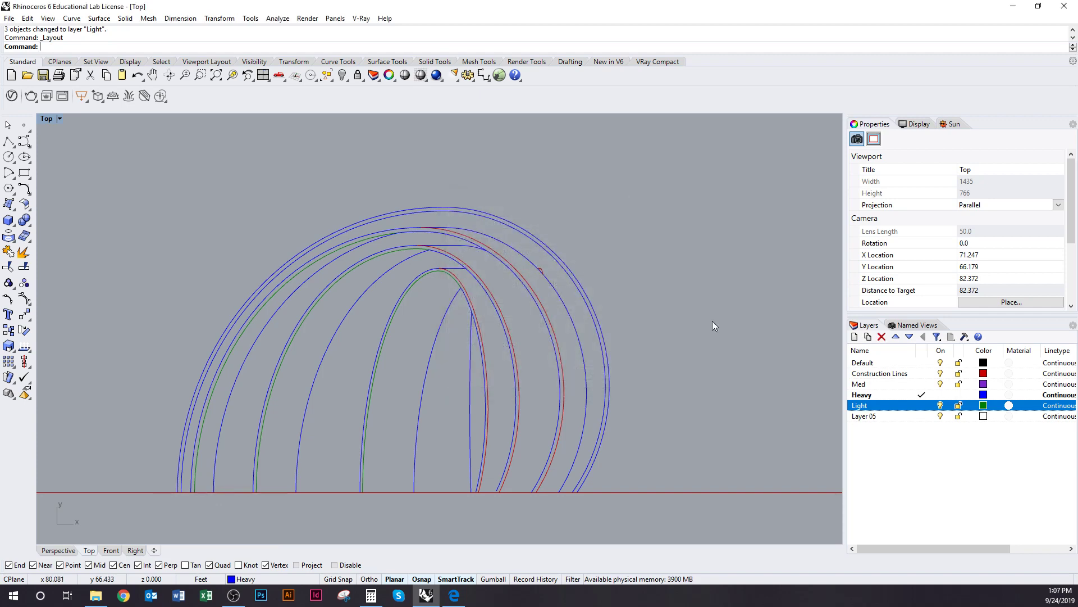
# Step: Try to change the document's model units to inches
pyautogui.write('Units')
pyautogui.press('Return')
pyautogui.press('Return')
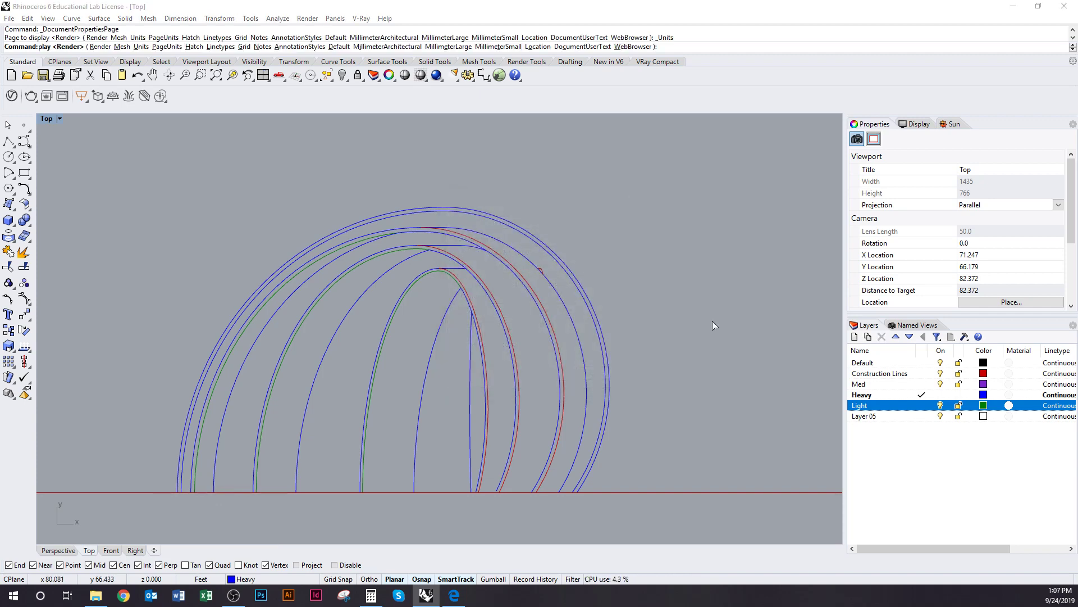
pyautogui.click(584, 185)
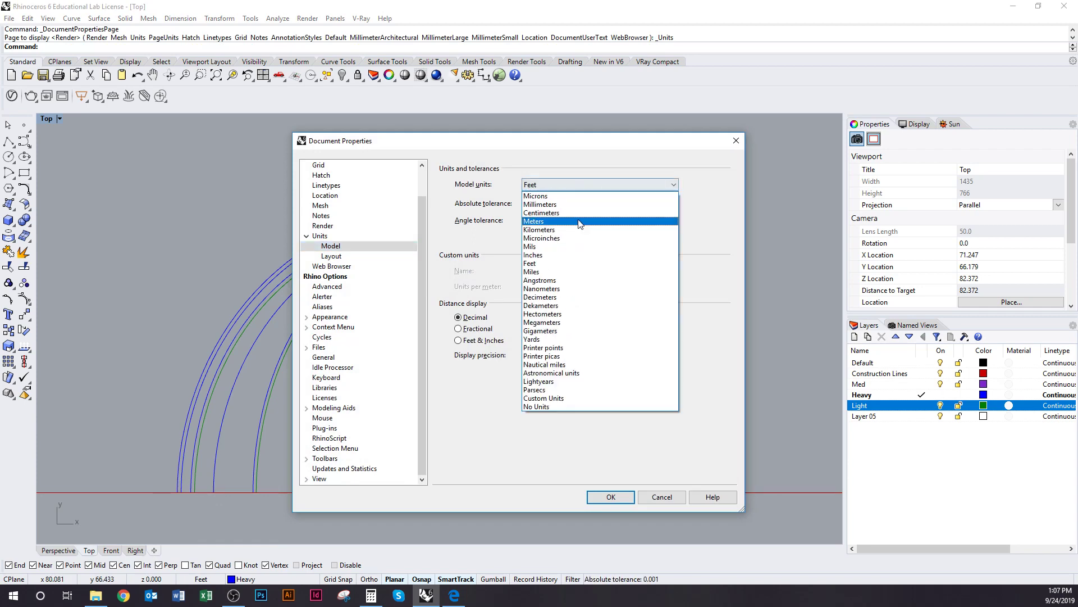
pyautogui.click(573, 259)
pyautogui.click(610, 497)
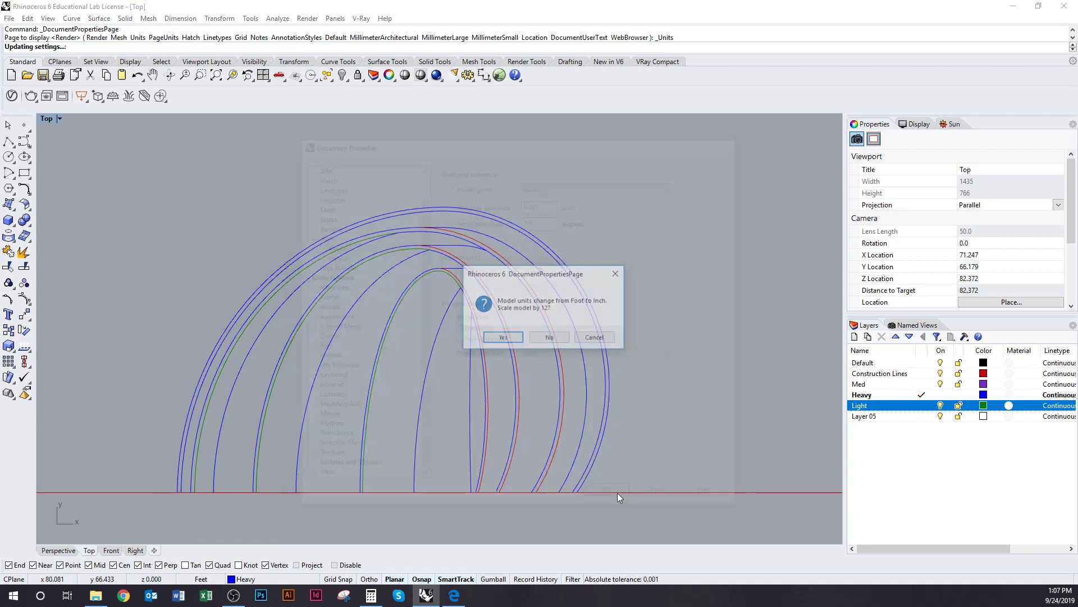
pyautogui.click(519, 339)
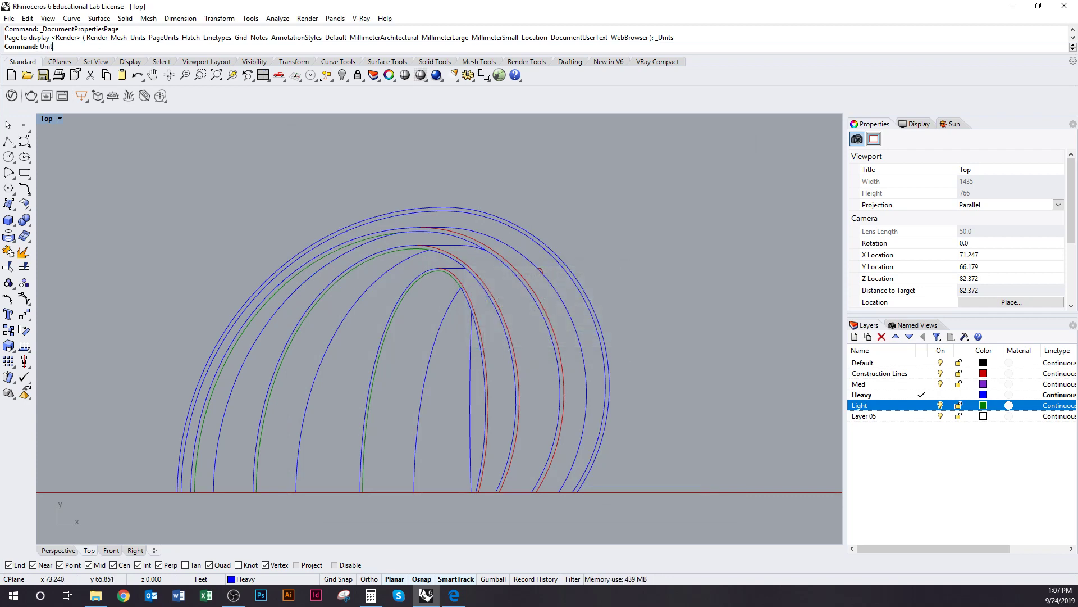
# Step: Set the document's layout units to inches, keeping the model units in feet
pyautogui.write('Unit')
pyautogui.press('Return')
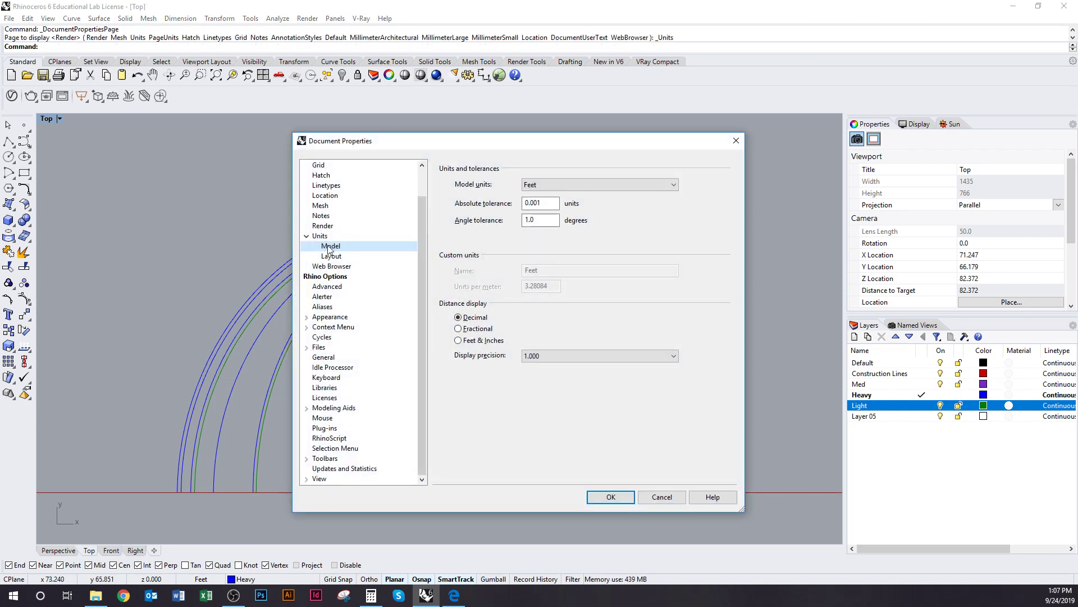
pyautogui.click(331, 255)
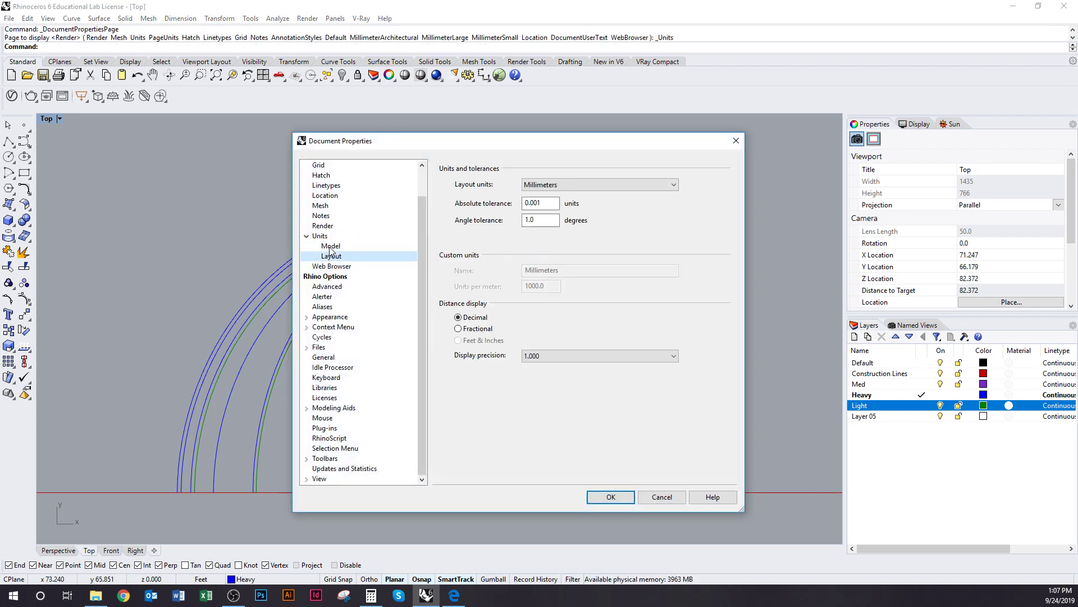
pyautogui.click(568, 186)
pyautogui.click(581, 263)
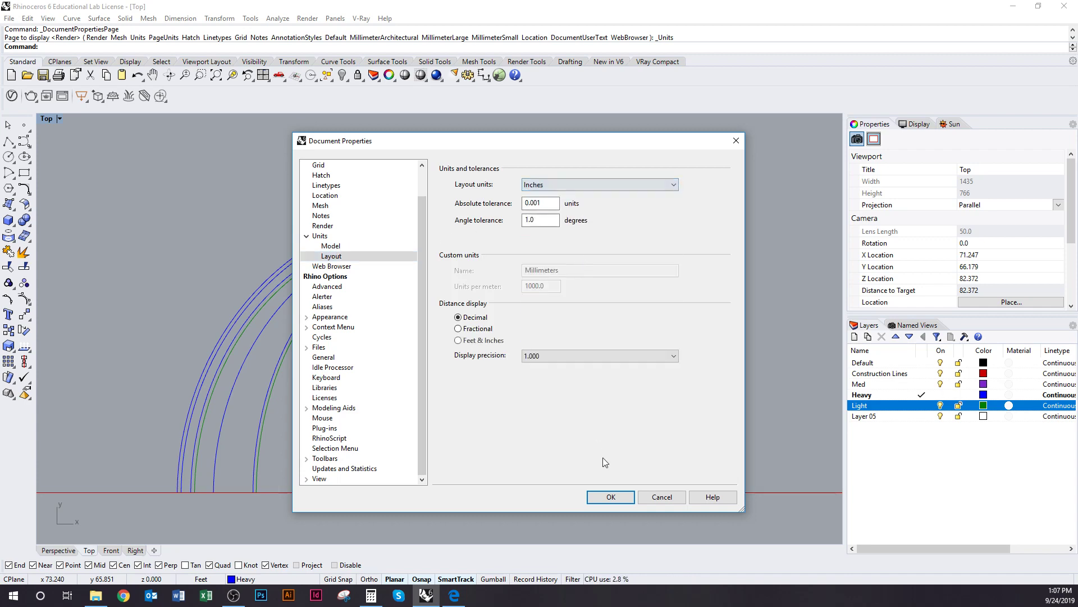
pyautogui.click(611, 496)
# Step: Create a landscape Arch D layout page, 36 by 24 inches, for Rhino PDF with one initial detail
pyautogui.scroll(-2, 522, 413)
pyautogui.moveTo(509, 402); pyautogui.dragTo(498, 356, button='right')
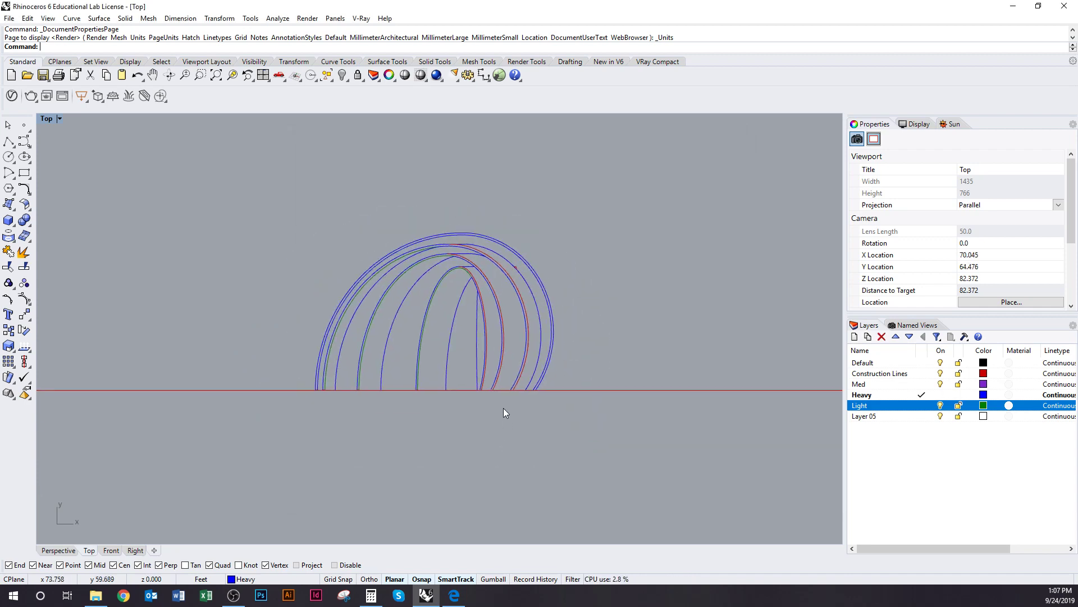
pyautogui.click(154, 550)
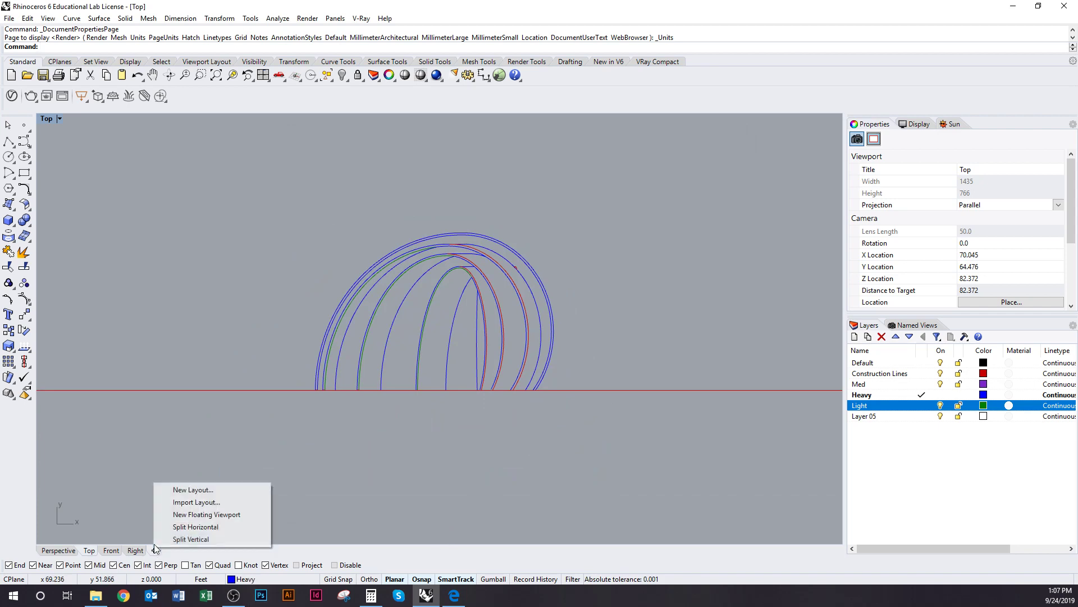
pyautogui.click(187, 487)
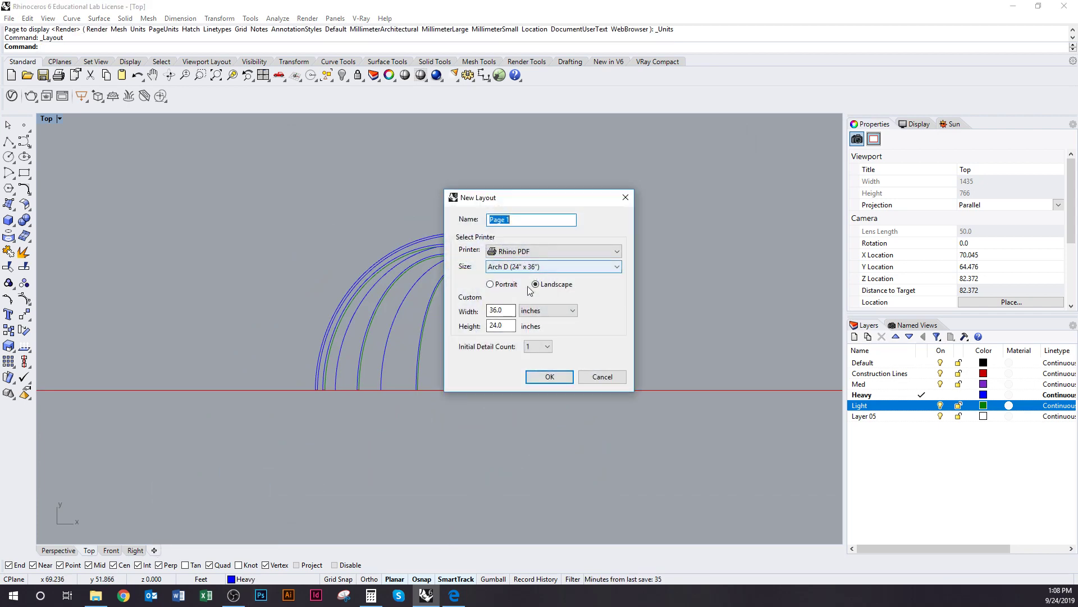
pyautogui.click(562, 376)
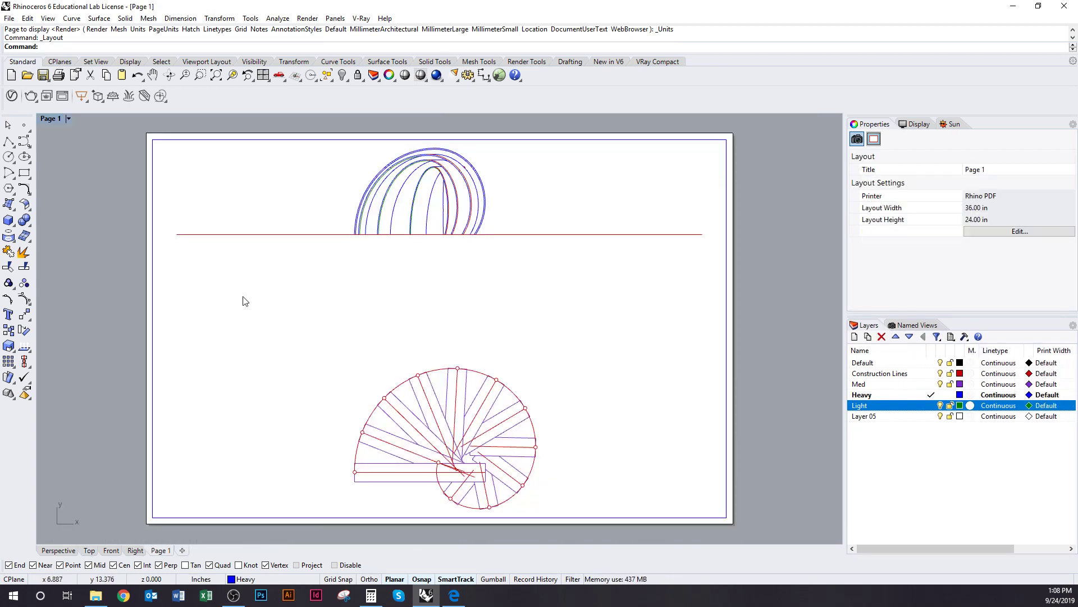
# Step: Narrow the detail frame from its right edge to about four fifths of the page width
pyautogui.click(153, 212)
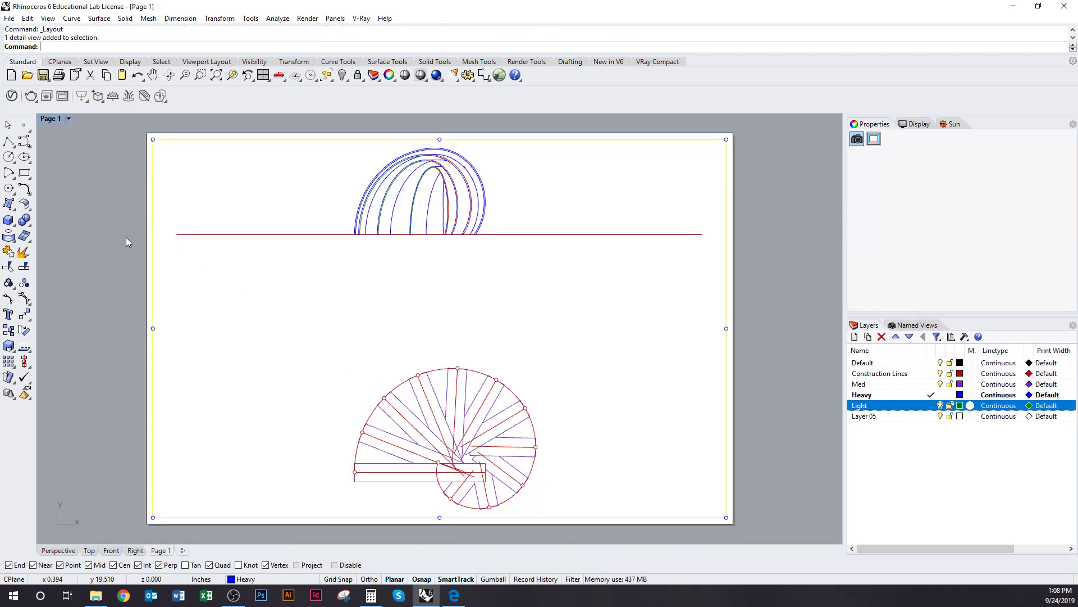
pyautogui.click(744, 250)
pyautogui.click(728, 237)
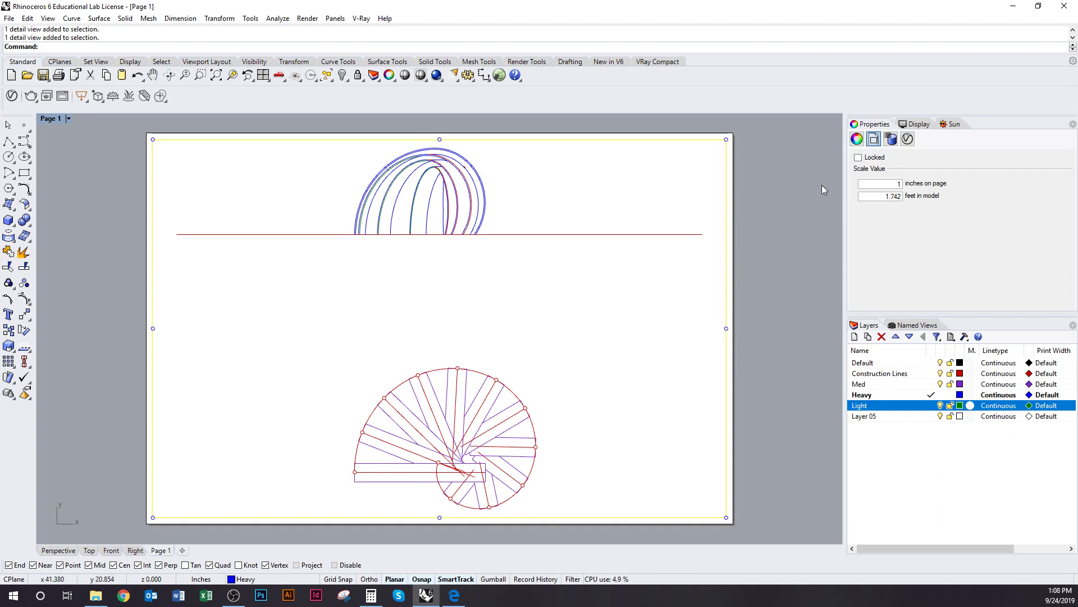
pyautogui.click(771, 213)
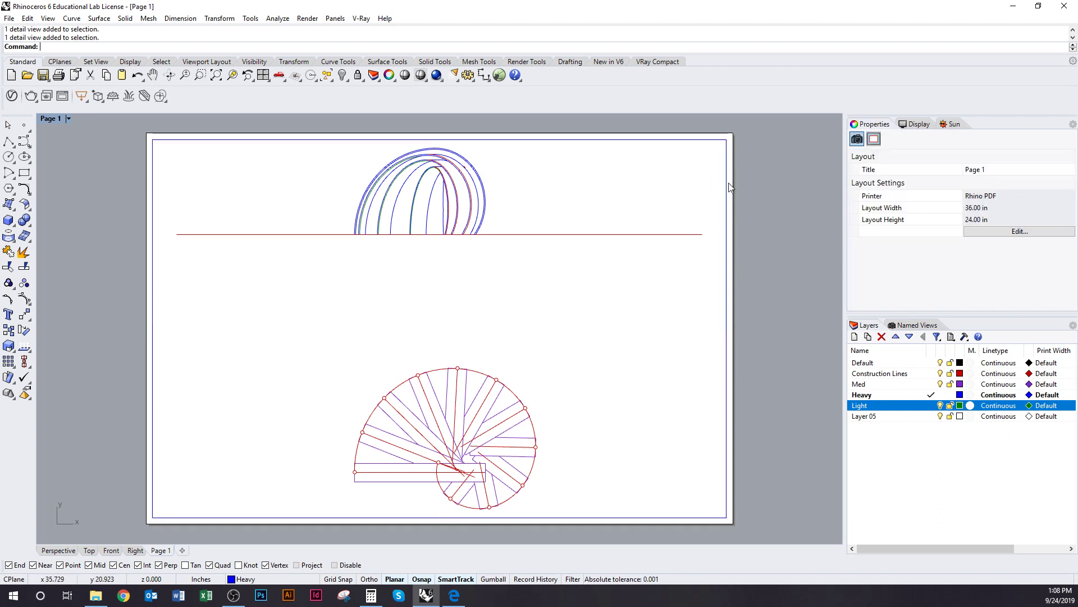
pyautogui.click(728, 187)
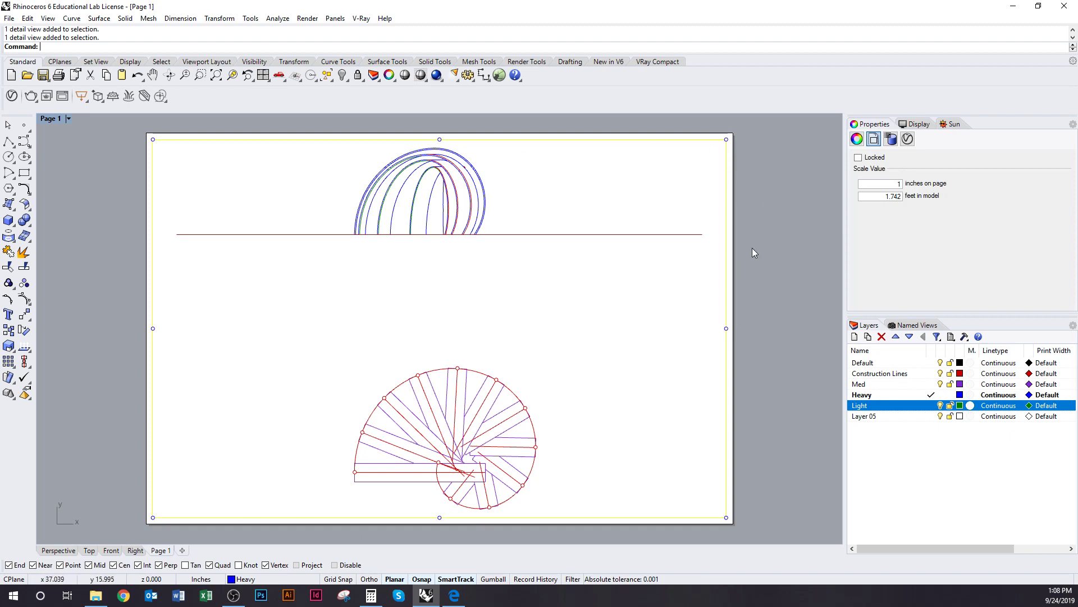
pyautogui.moveTo(726, 328); pyautogui.dragTo(621, 331)
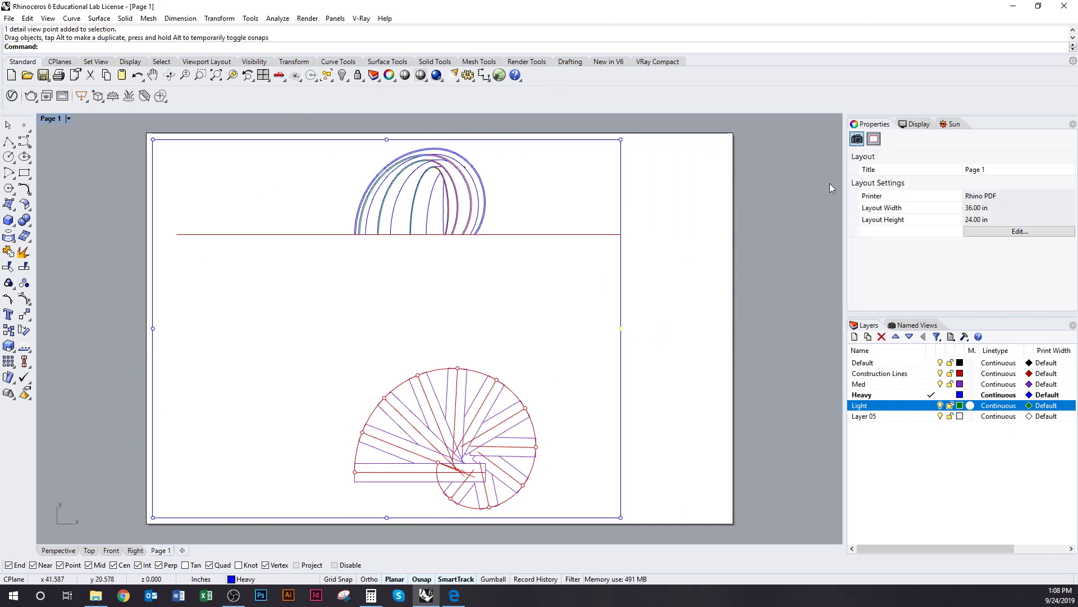
# Step: Set the detail's scale to 0.5 inches on the page per 1 foot in the model
pyautogui.click(621, 204)
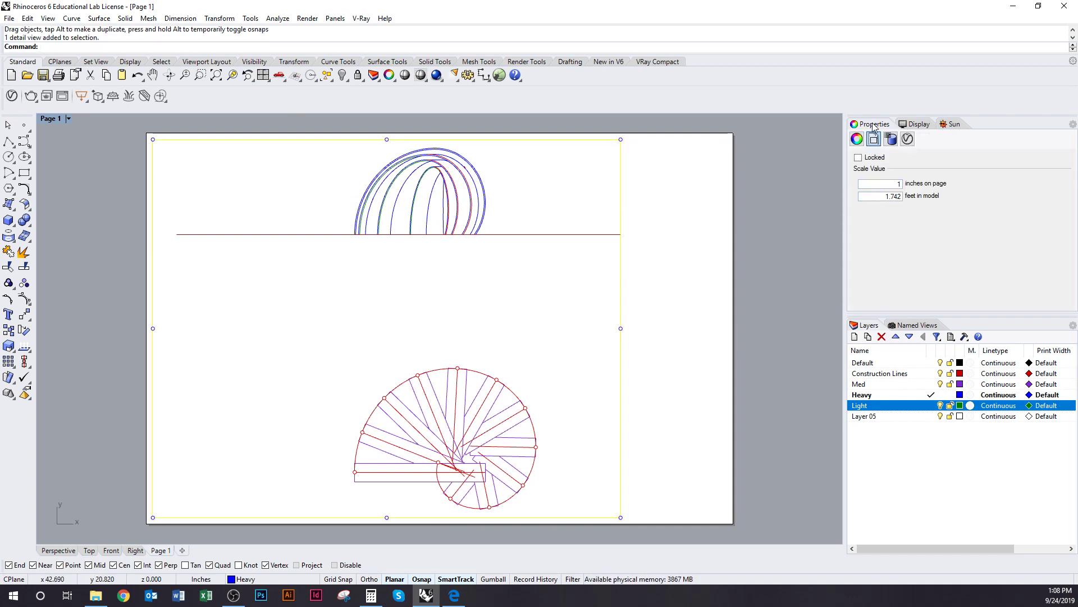
pyautogui.click(879, 196)
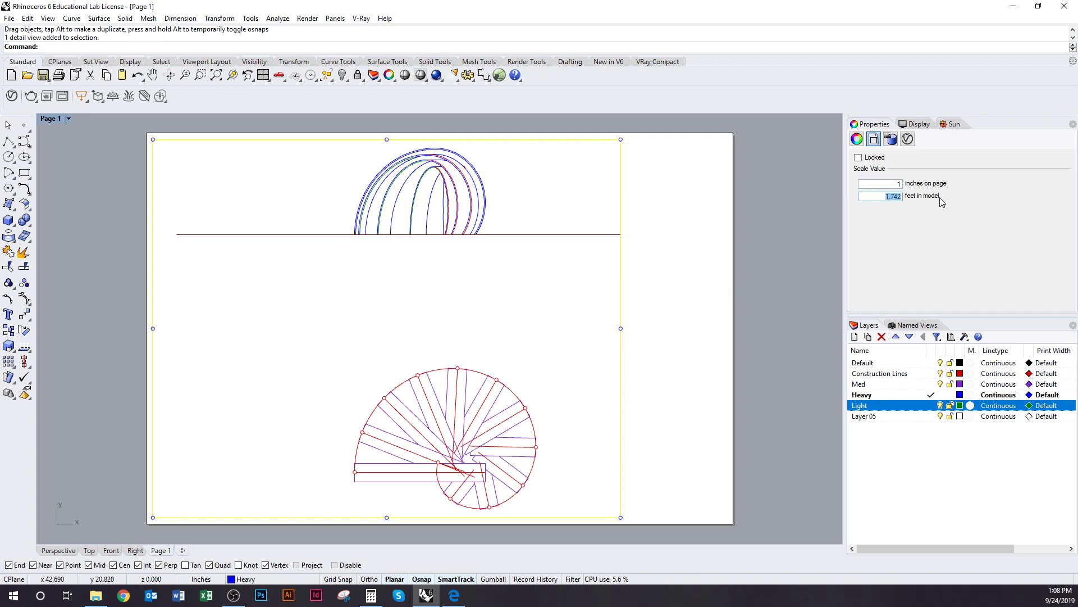
pyautogui.click(890, 184)
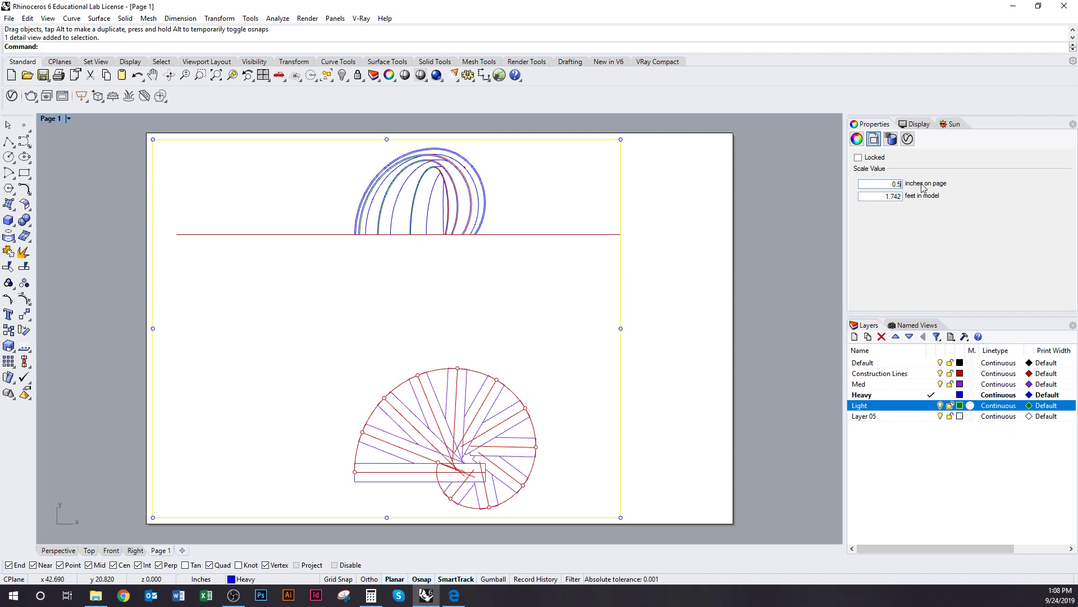
pyautogui.write('1')
pyautogui.press('Tab')
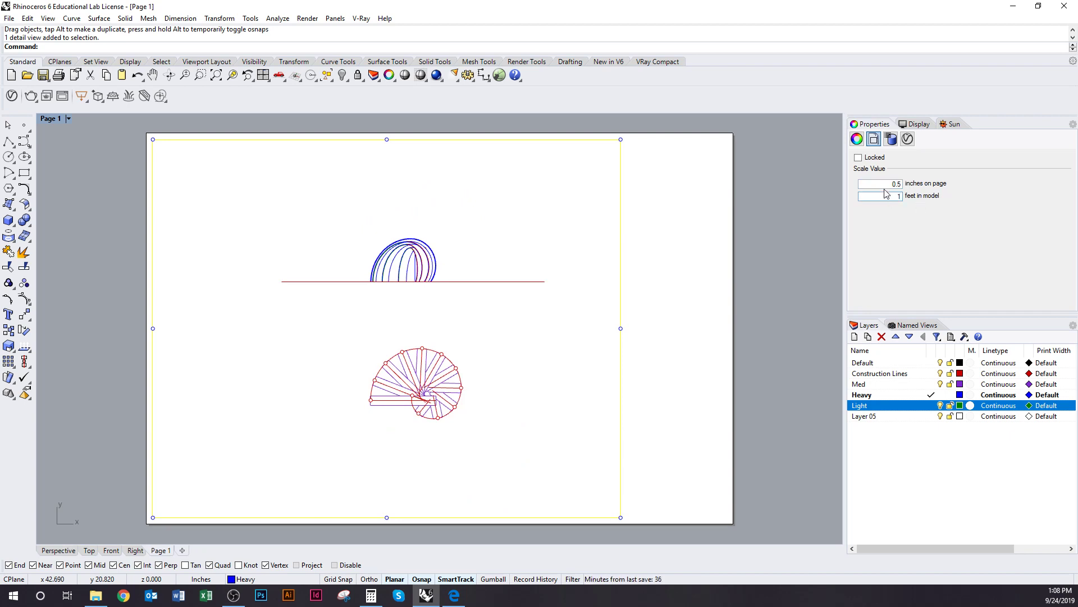
pyautogui.click(594, 288)
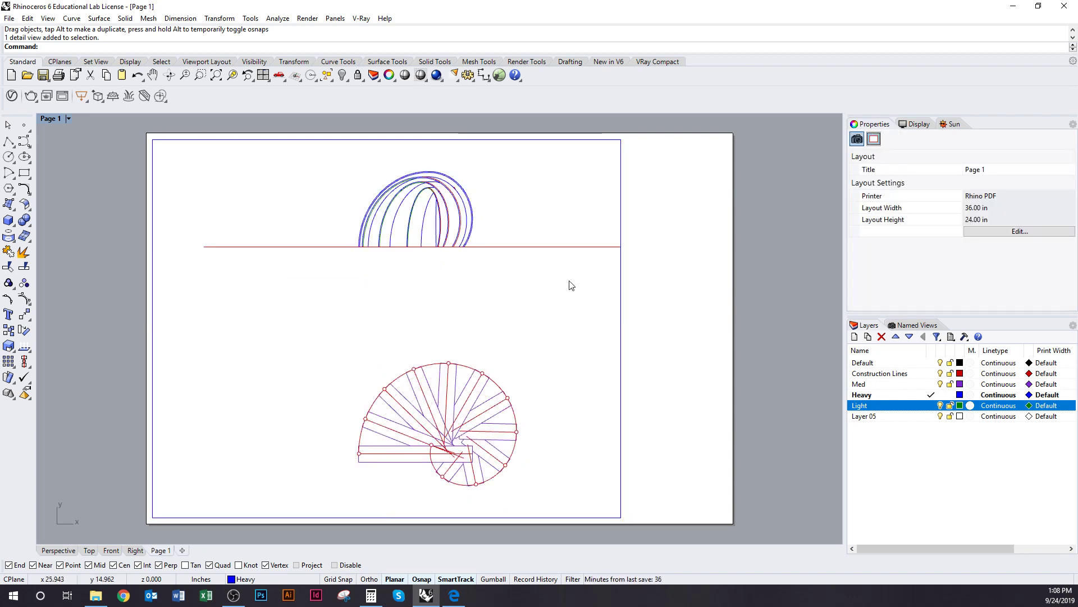
pyautogui.click(382, 517)
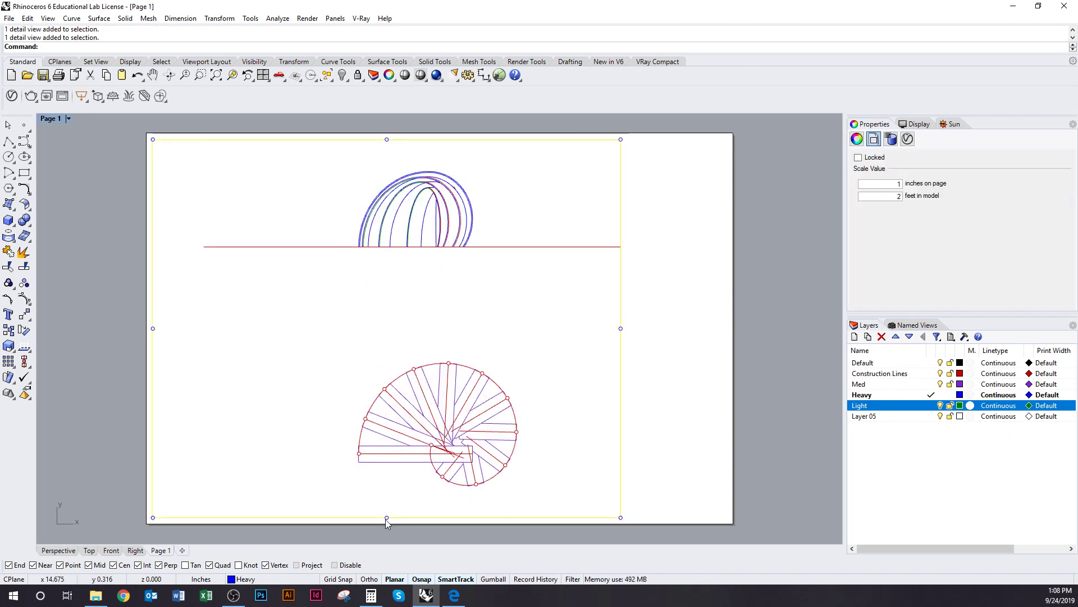
pyautogui.click(407, 342)
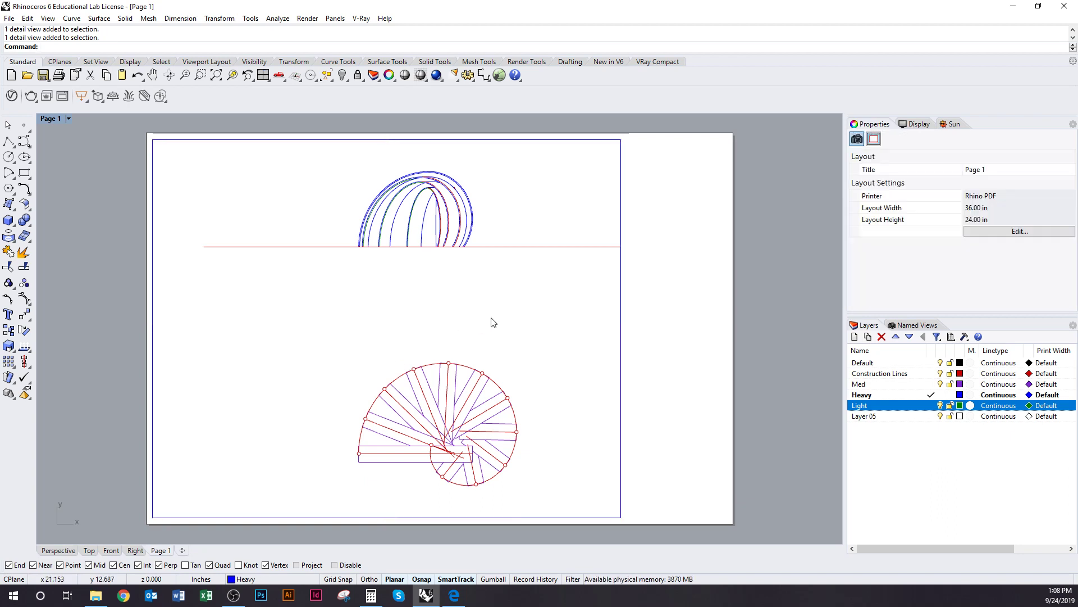
# Step: Turn on print preview for the Page 1 layout
pyautogui.click(68, 119)
pyautogui.moveTo(98, 214)
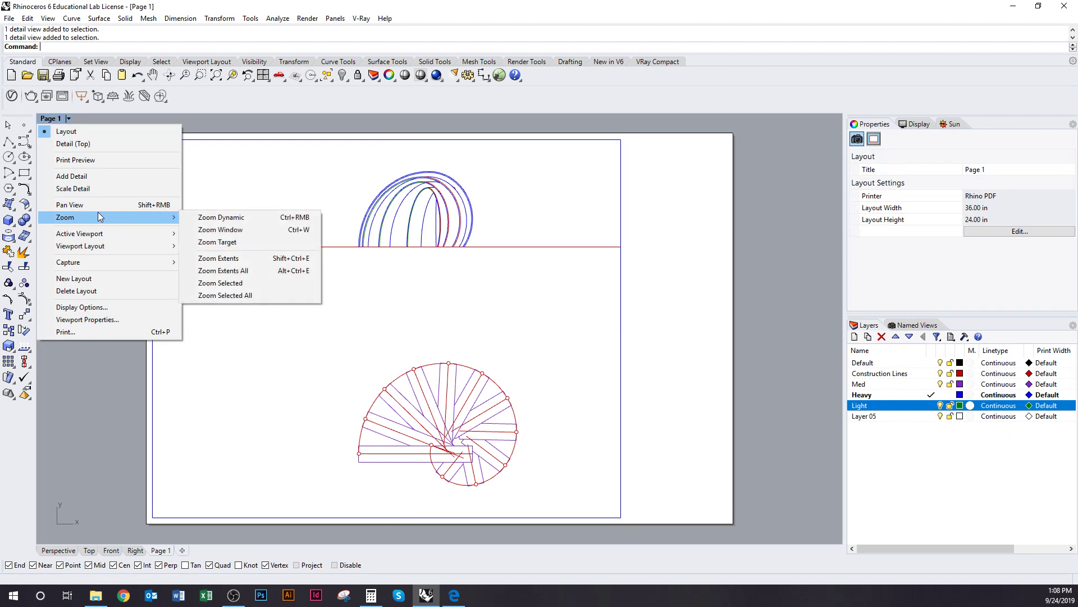
pyautogui.click(83, 161)
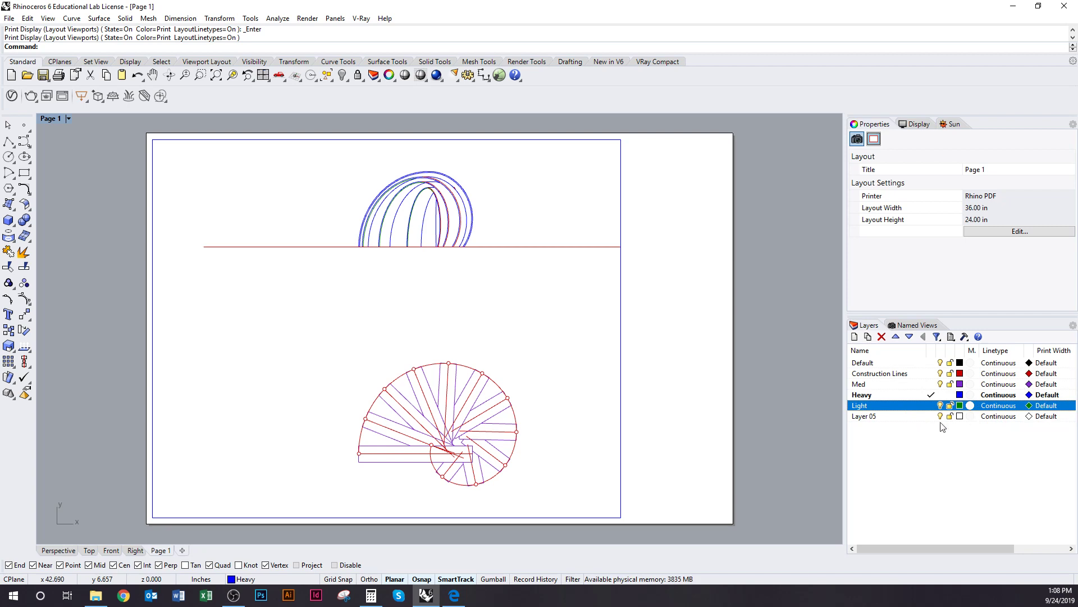
# Step: Set the print color of all layers, from Default through Layer 05, to black
pyautogui.click(905, 416)
pyautogui.keyDown('shift'); pyautogui.click(902, 367); pyautogui.keyUp('shift')
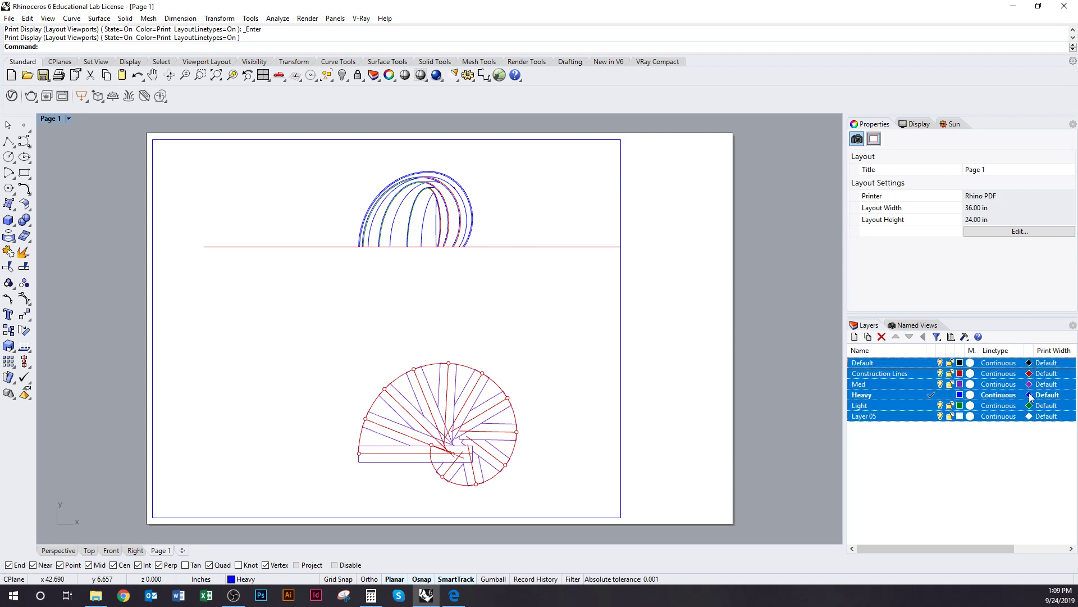
pyautogui.click(1029, 374)
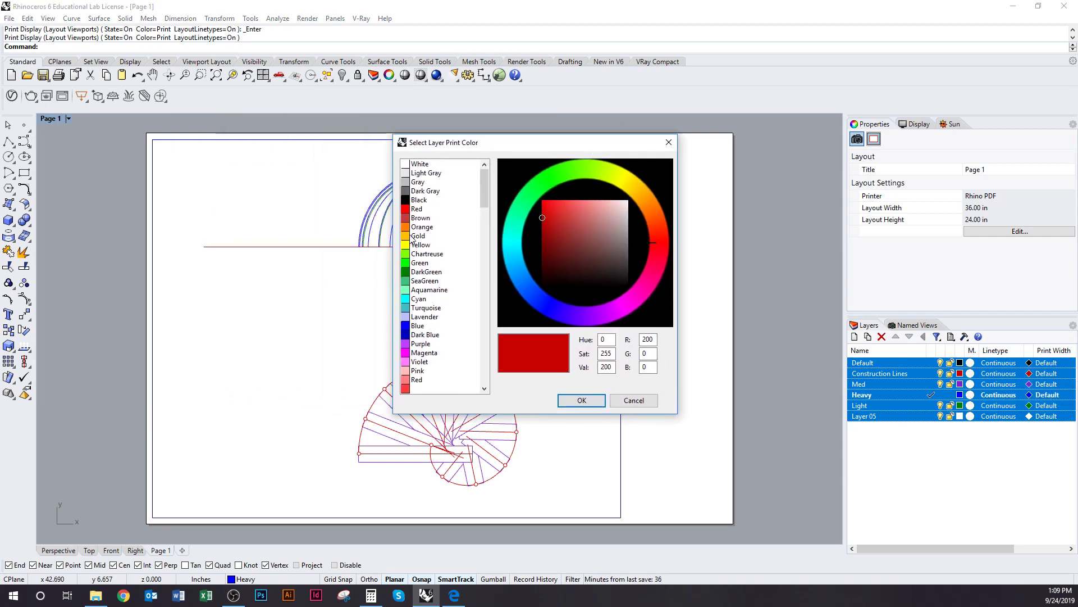
pyautogui.click(422, 203)
pyautogui.click(593, 404)
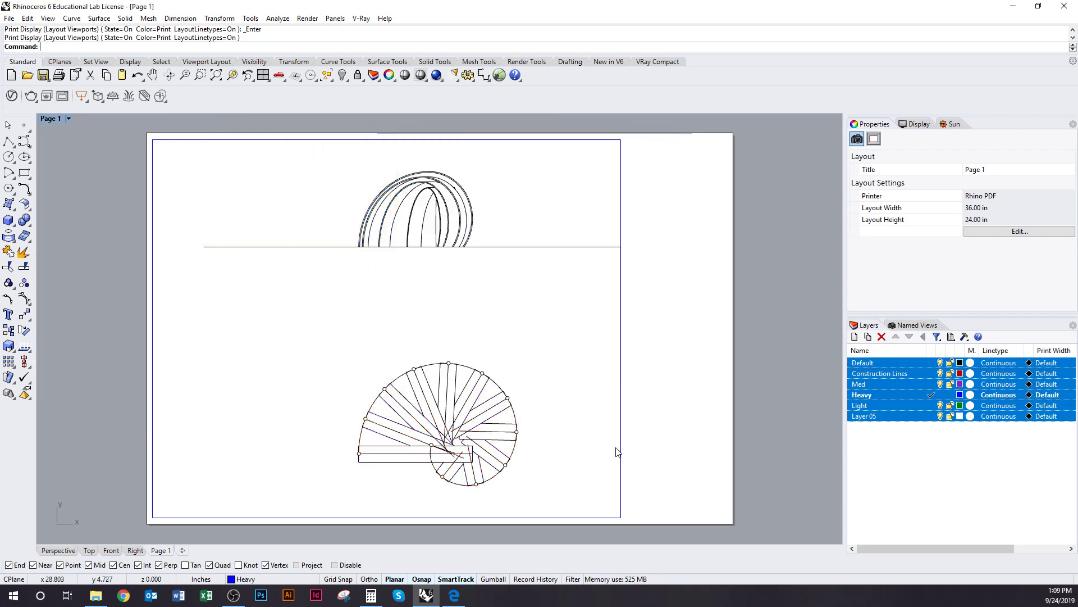
pyautogui.click(1003, 430)
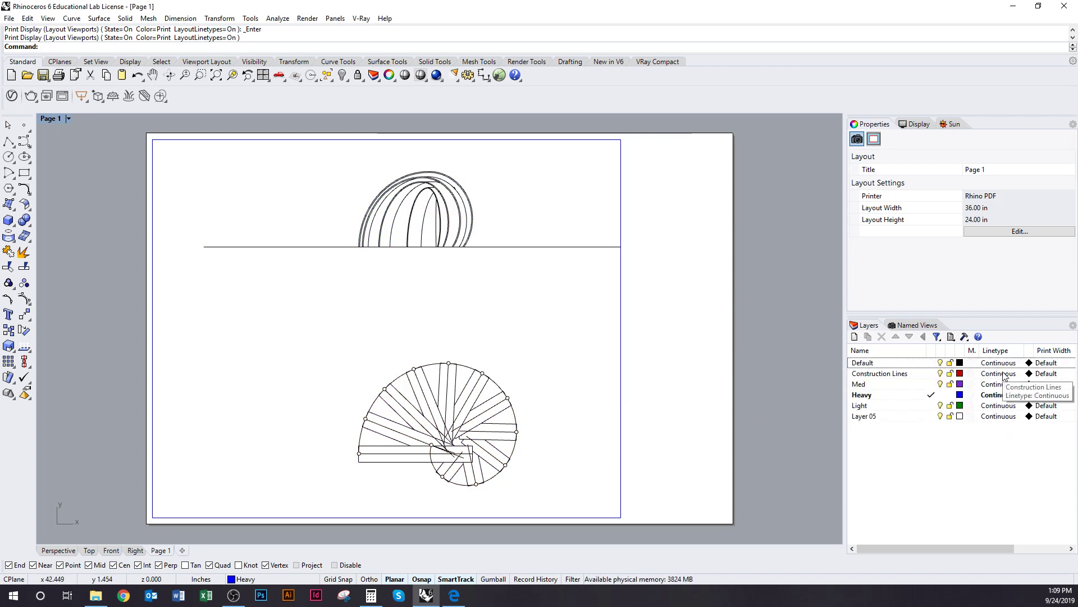
# Step: Reorder the Heavy layer above Med and set its print width to 0.5 mm
pyautogui.click(902, 397)
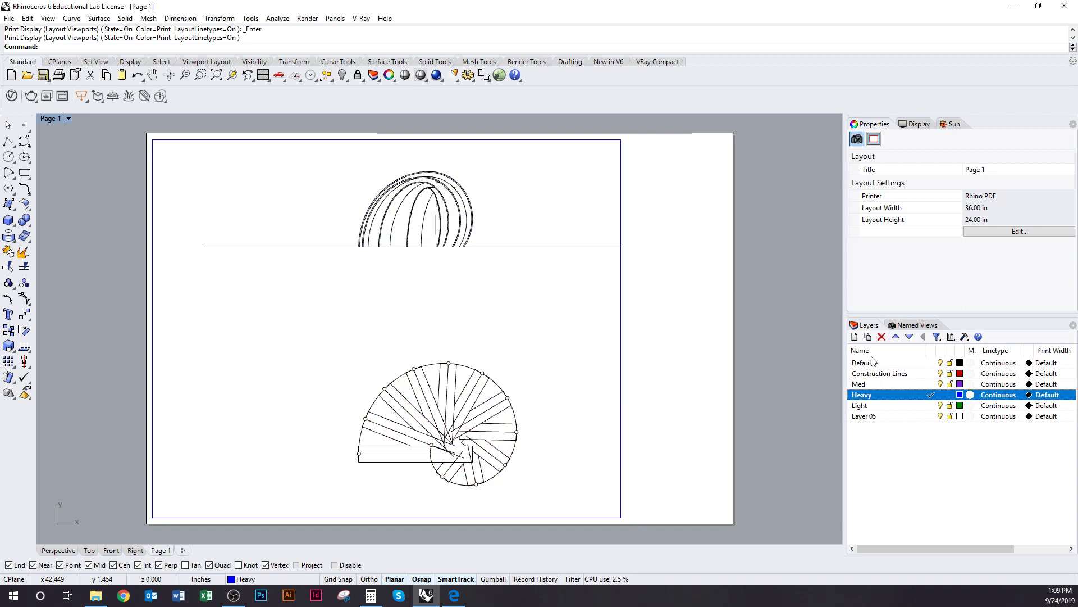
pyautogui.click(897, 339)
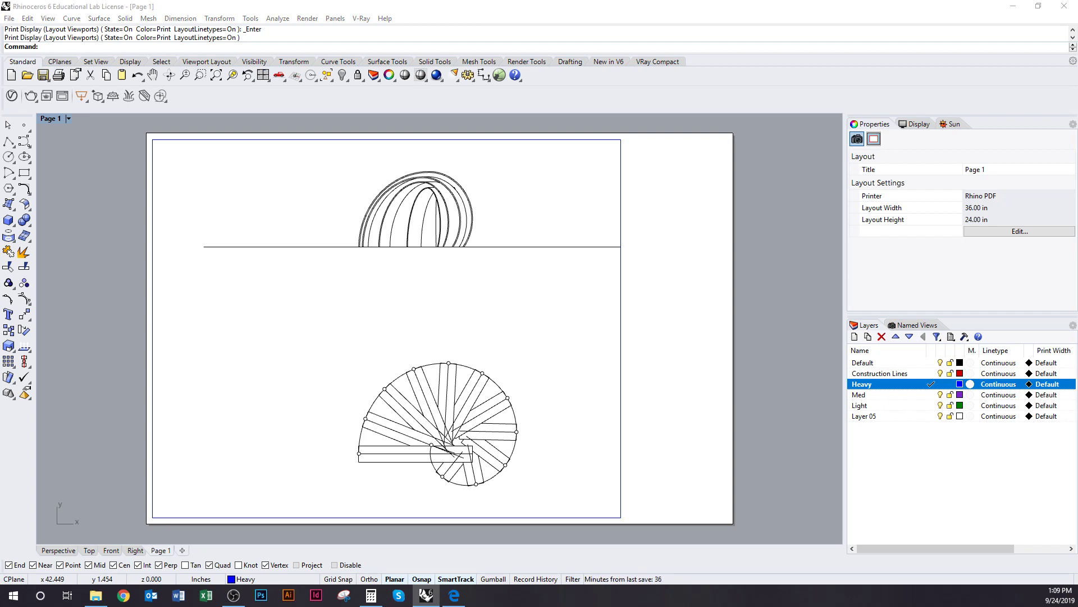
pyautogui.scroll(-2, 639, 249)
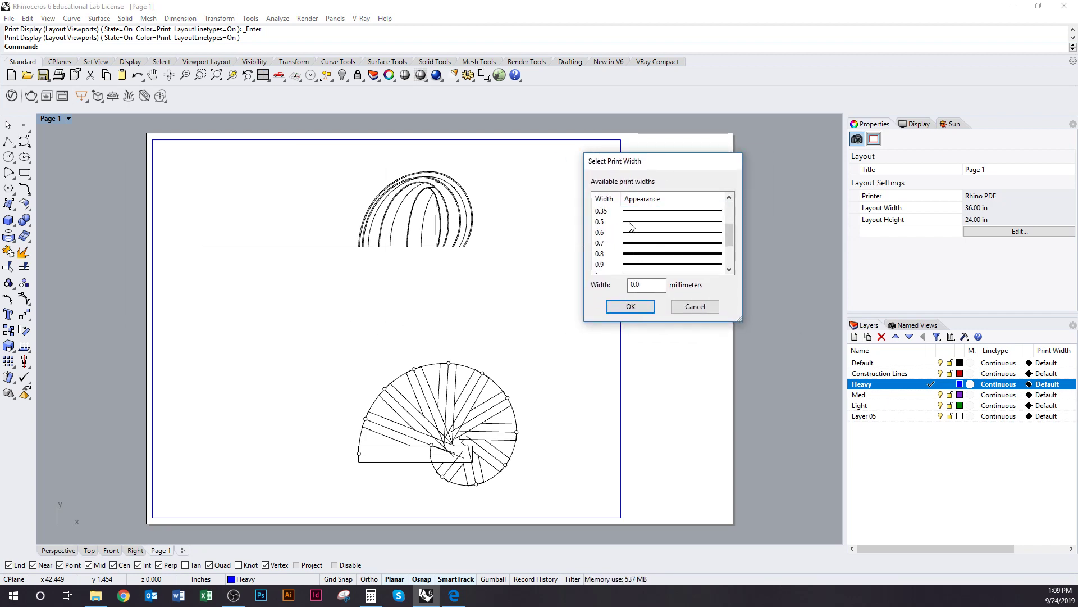
pyautogui.click(631, 226)
pyautogui.click(631, 306)
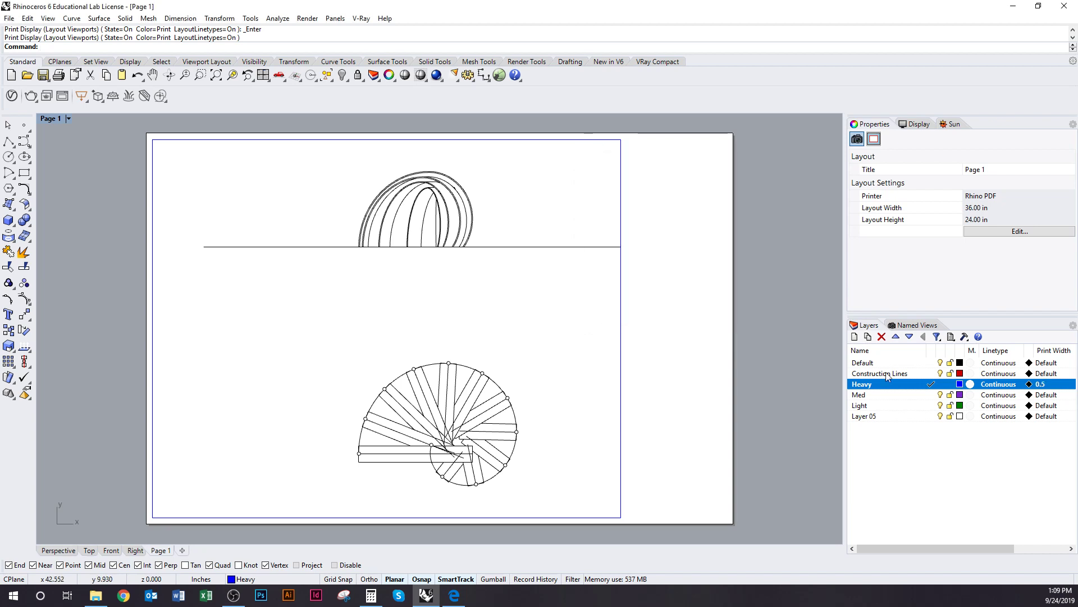
# Step: Set the print width of the Med layer to 0.35 mm and the Light layer to 0.18 mm
pyautogui.click(1050, 395)
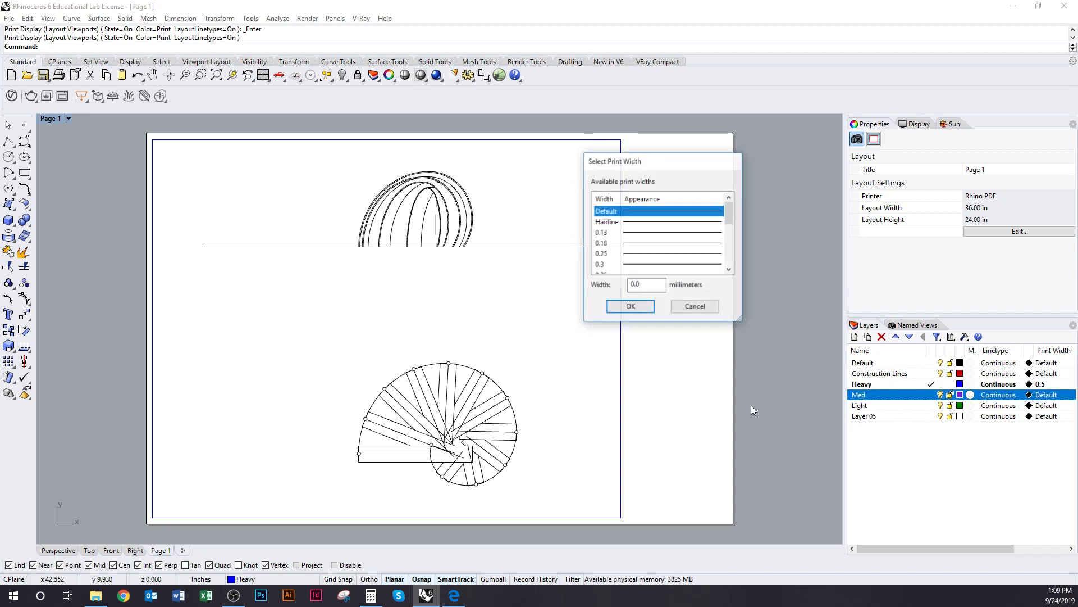
pyautogui.click(641, 273)
pyautogui.click(631, 307)
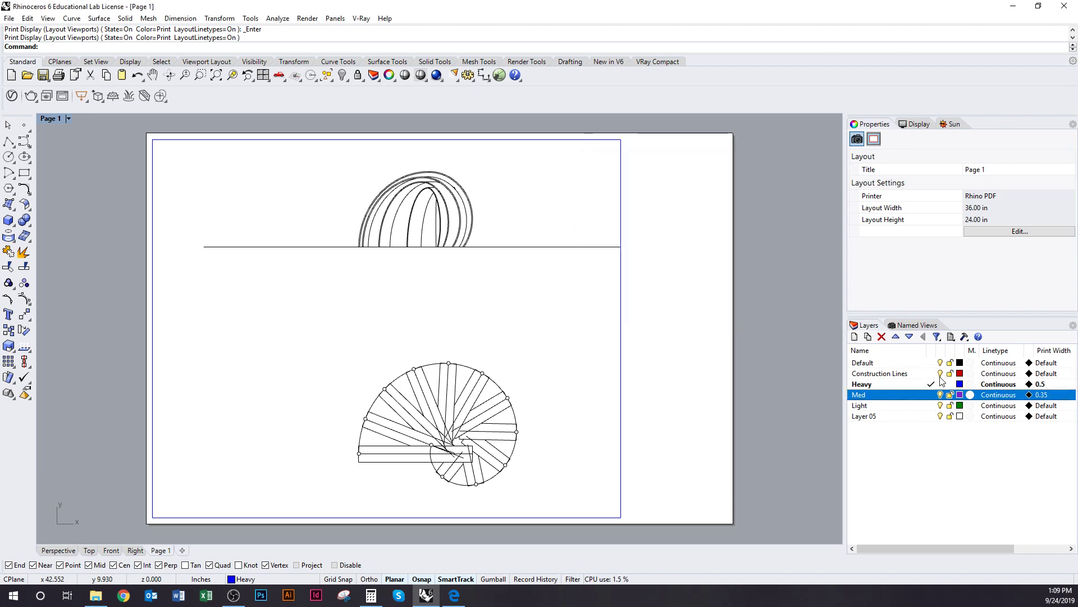
pyautogui.click(1044, 406)
pyautogui.click(625, 244)
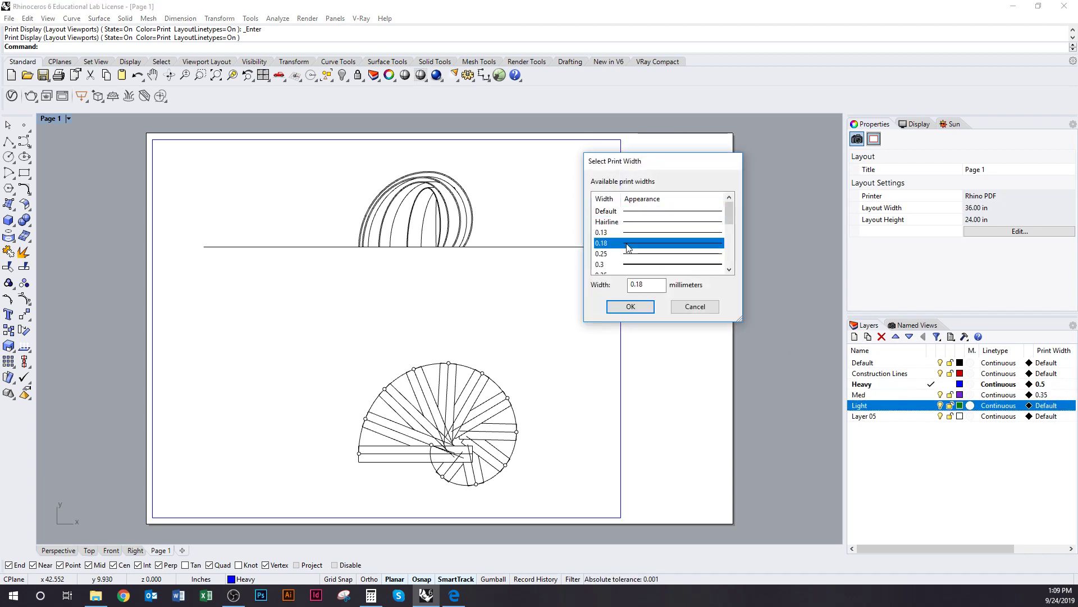
# Step: Set the Light layer's print width to 0.18 millimeters and inspect the elevation's line weights on the layout using the 1To1 zoom
pyautogui.click(631, 306)
pyautogui.scroll(5, 475, 244)
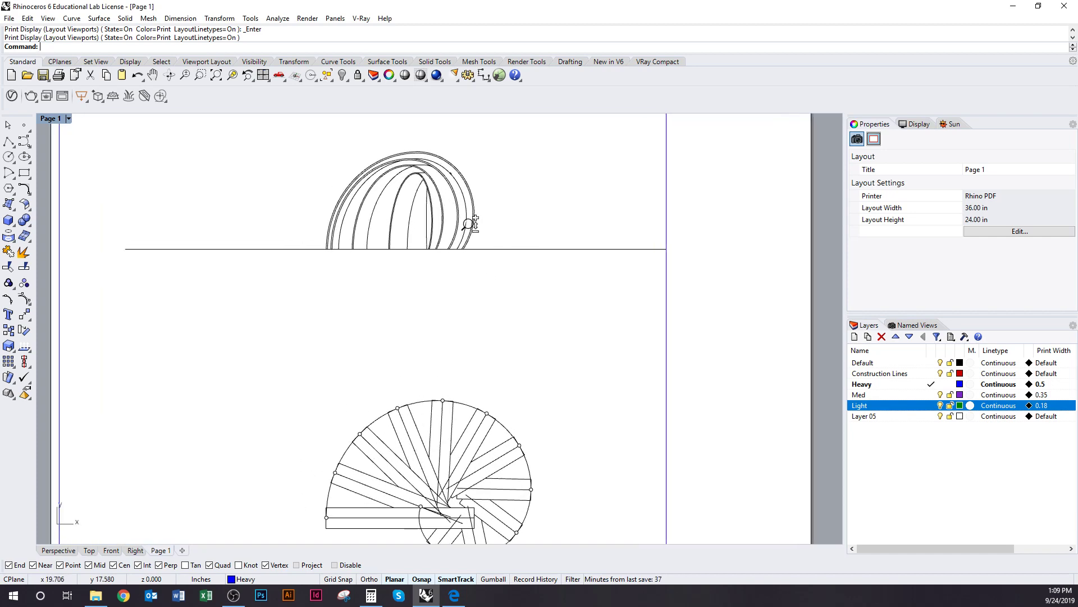
pyautogui.scroll(5, 528, 328)
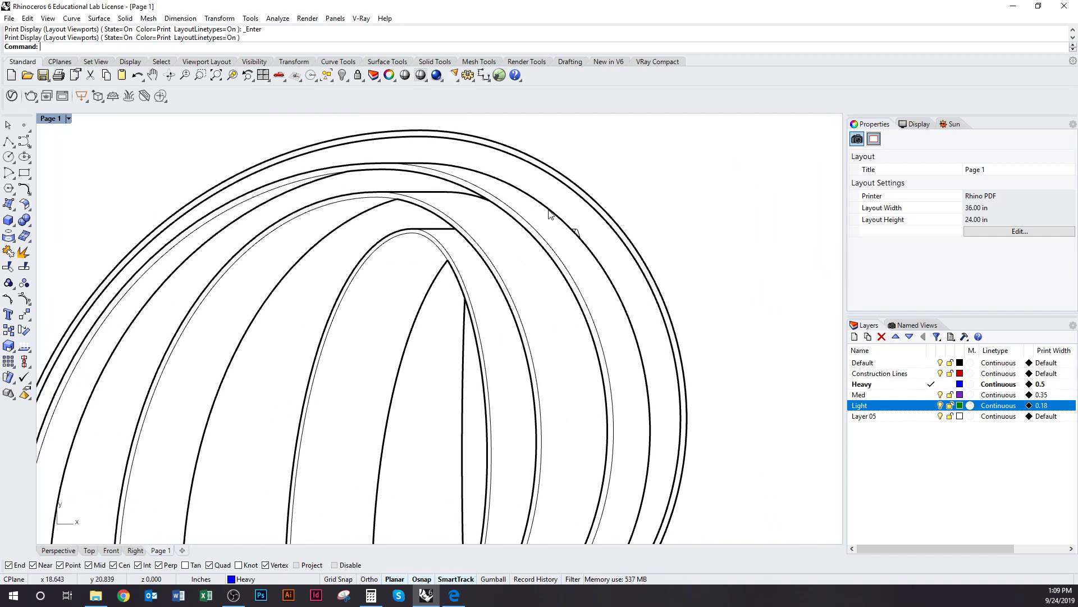
pyautogui.scroll(-2, 551, 216)
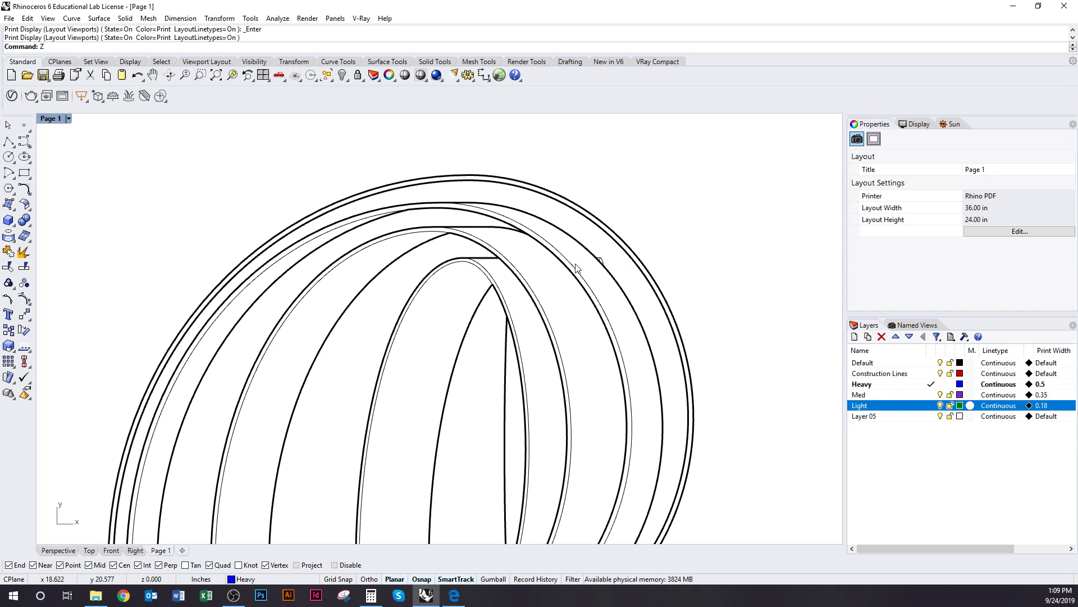
pyautogui.press('Return')
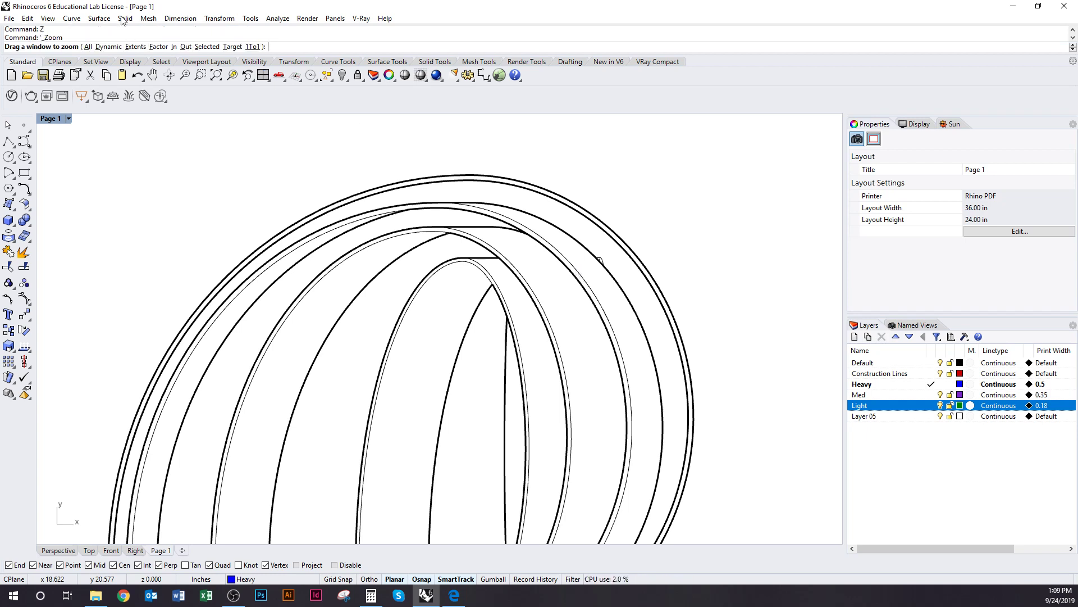
pyautogui.click(253, 46)
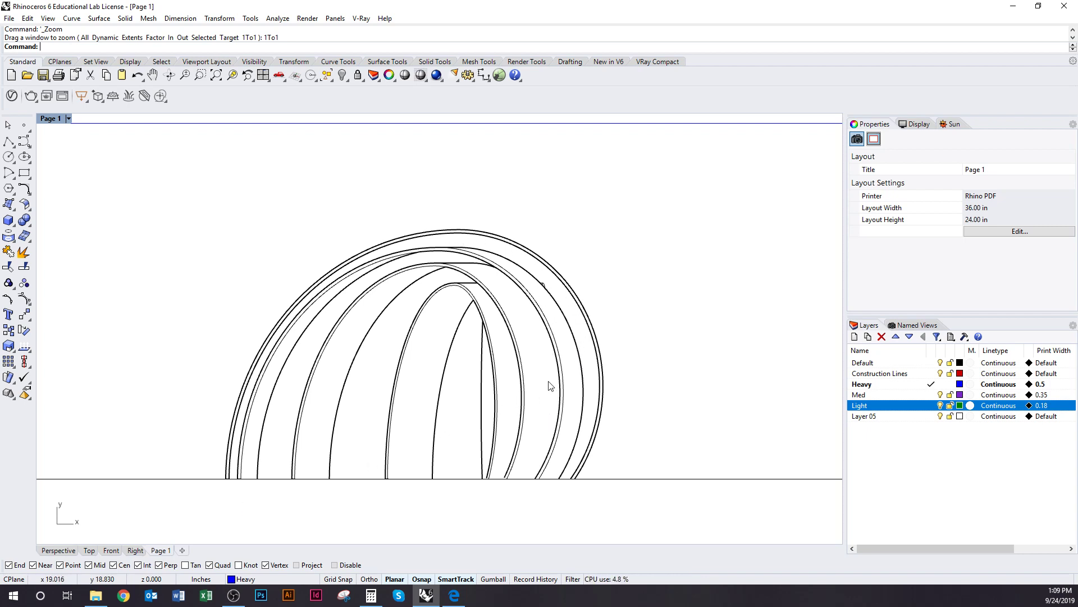
pyautogui.scroll(5, 566, 385)
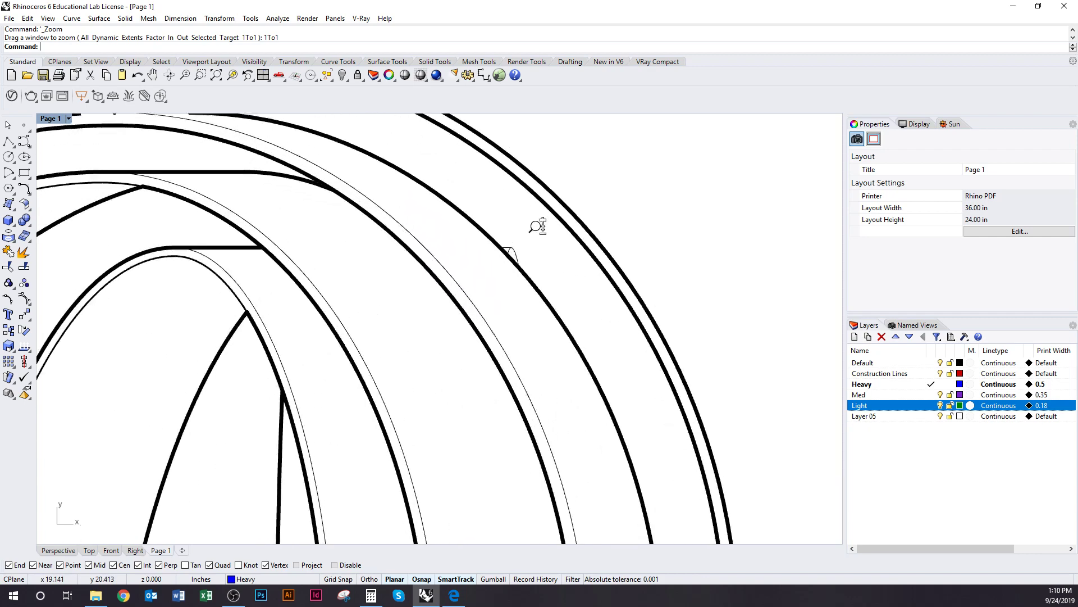
pyautogui.moveTo(425, 299); pyautogui.dragTo(534, 305, button='right')
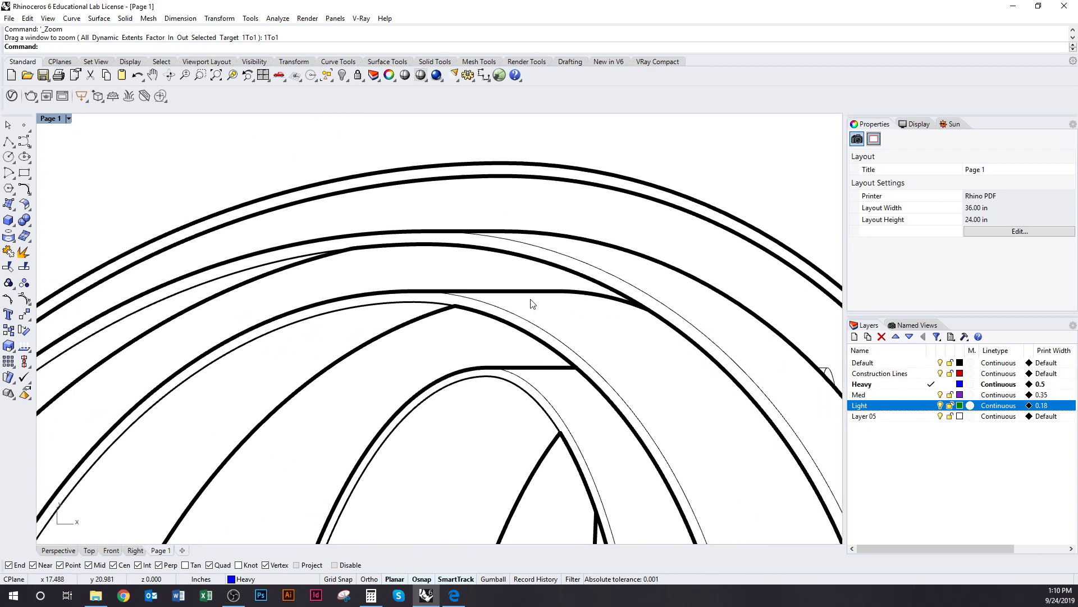
# Step: In the Top view, move the five red construction curves of the elevation, including the two small ones, to the Med layer
pyautogui.click(89, 551)
pyautogui.scroll(5, 466, 264)
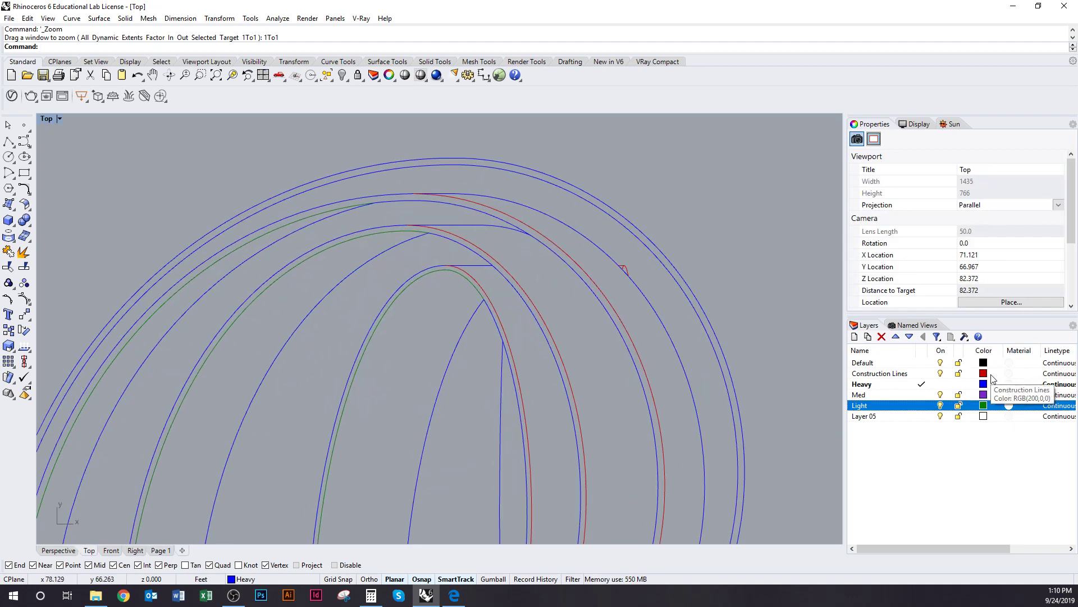
pyautogui.click(628, 327)
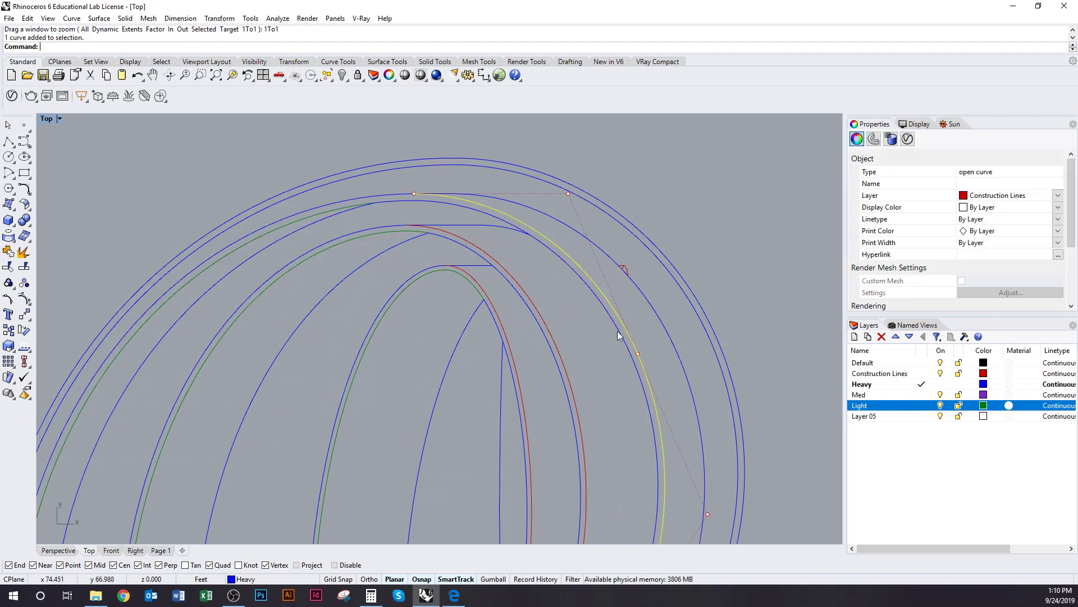
pyautogui.click(547, 334)
pyautogui.click(510, 349)
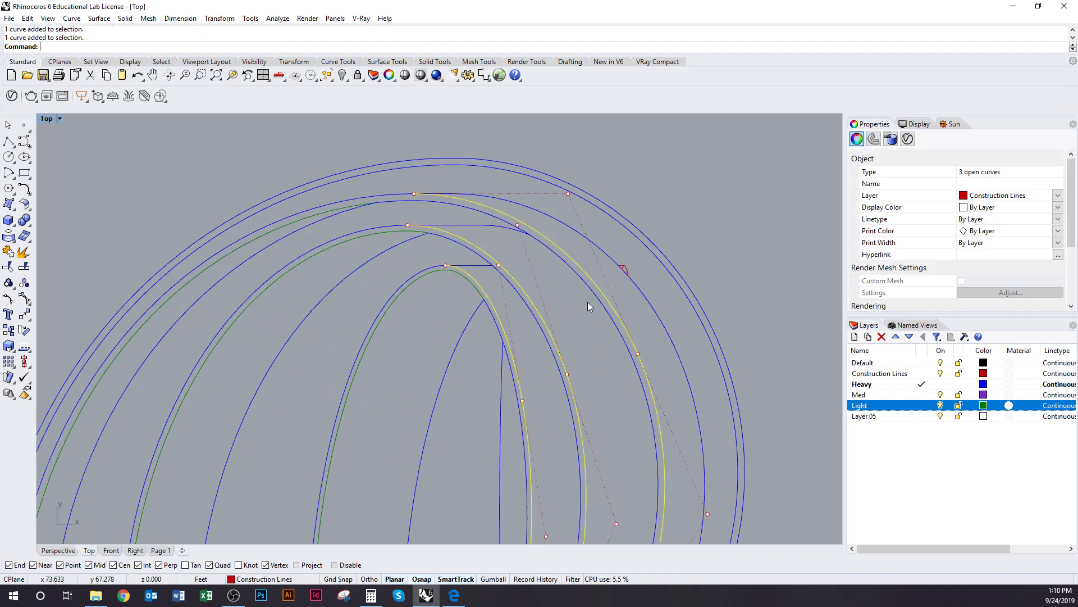
pyautogui.scroll(3, 587, 301)
pyautogui.moveTo(604, 227); pyautogui.dragTo(652, 298)
pyautogui.scroll(-5, 647, 281)
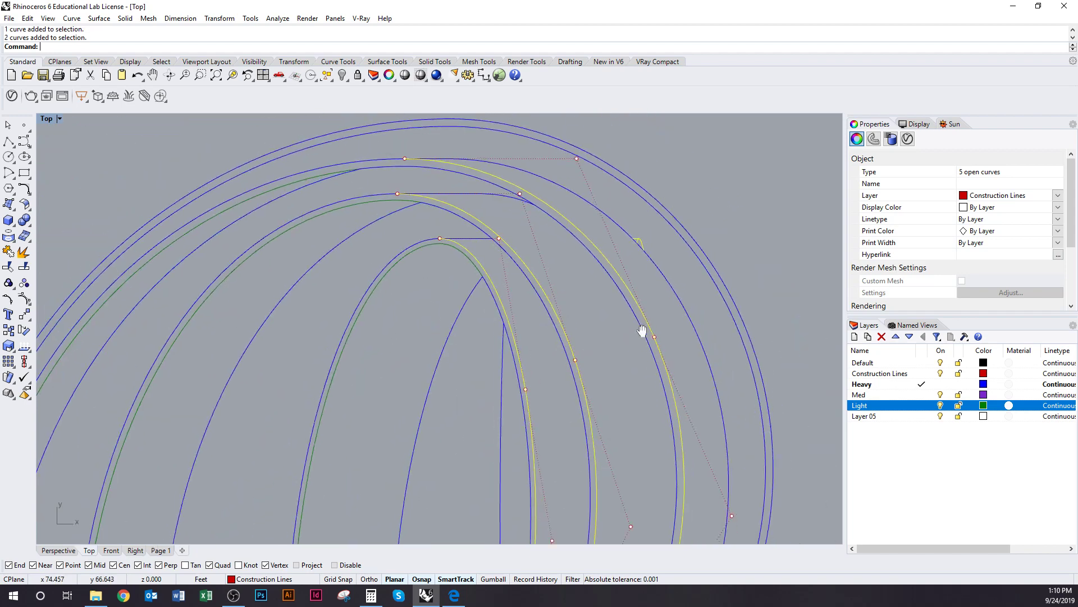
pyautogui.click(860, 396)
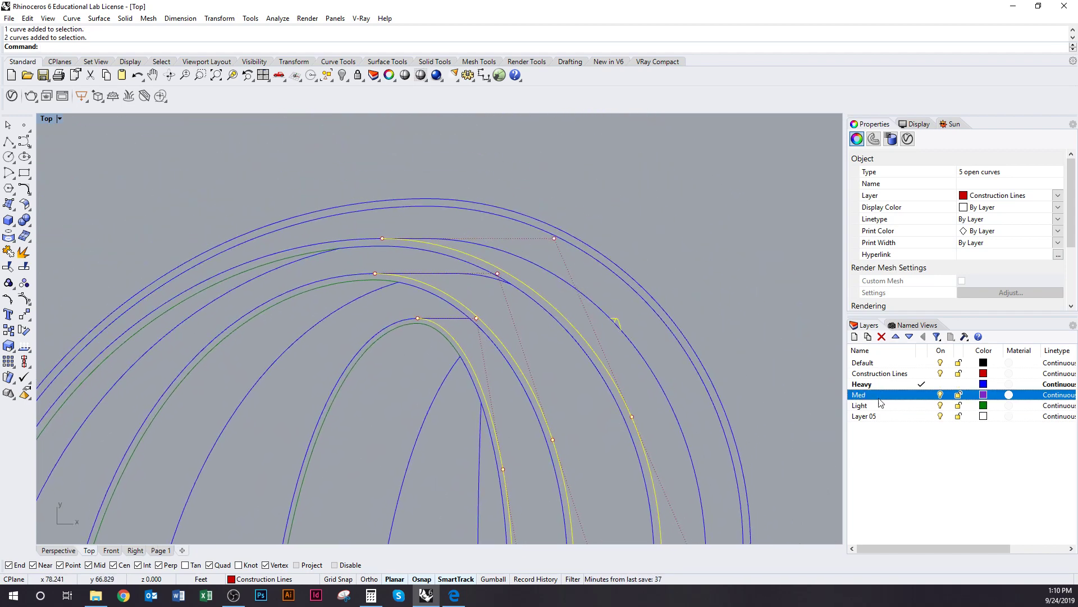
pyautogui.rightClick(878, 397)
pyautogui.click(904, 348)
pyautogui.click(709, 250)
# Step: Examine the printed line weights of the elevation and the plan on Page 1, comparing the plan with its layer colors in the Top view
pyautogui.scroll(-8, 677, 332)
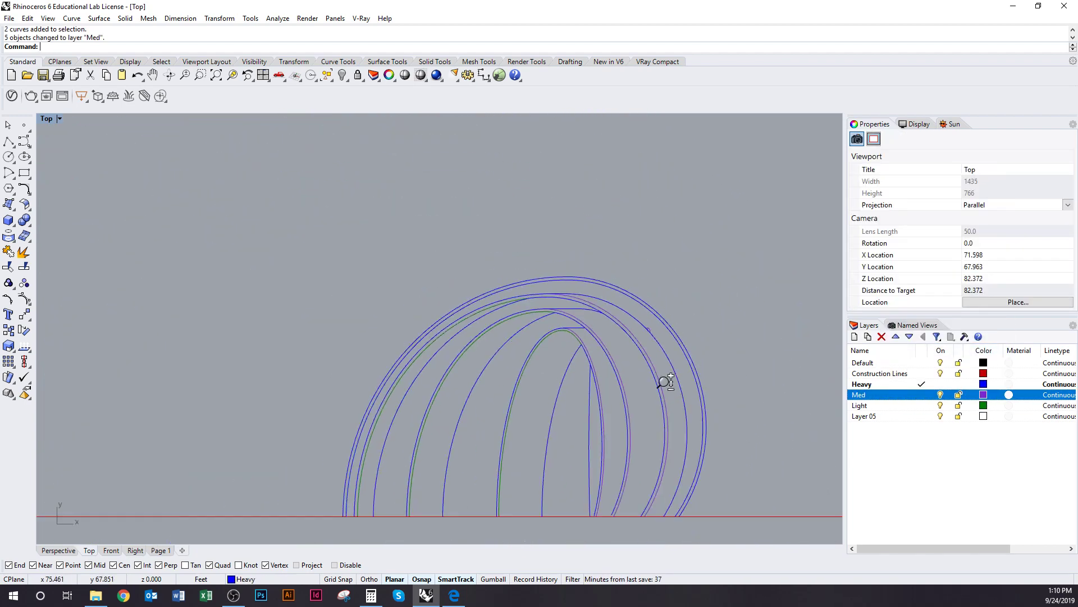
pyautogui.moveTo(664, 380); pyautogui.dragTo(624, 324, button='right')
pyautogui.click(163, 550)
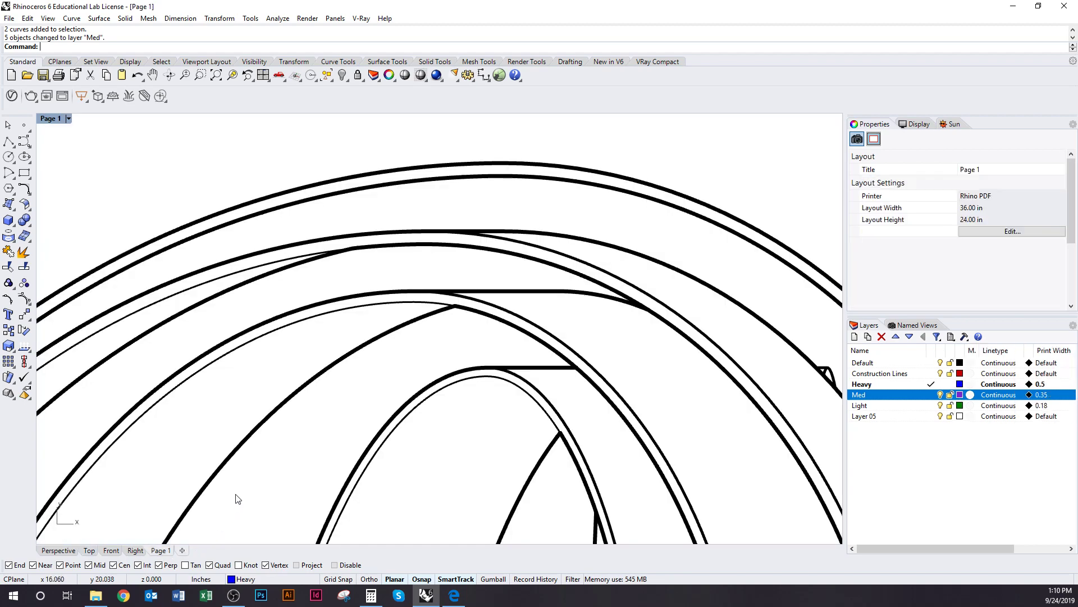
pyautogui.scroll(-3, 514, 366)
pyautogui.scroll(-2, 514, 365)
pyautogui.scroll(2, 508, 341)
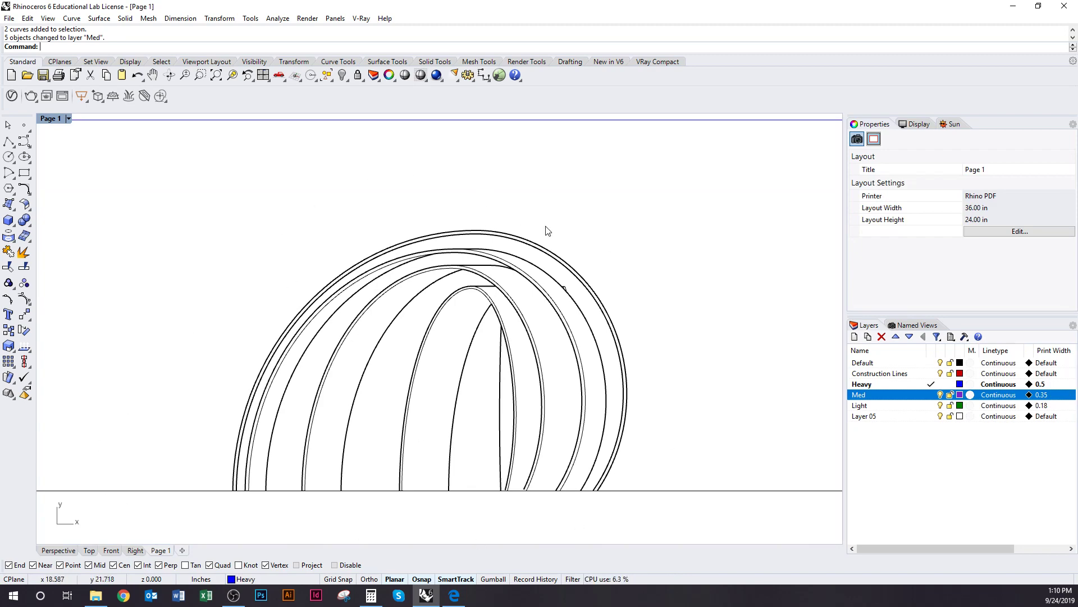
pyautogui.moveTo(513, 329); pyautogui.dragTo(503, 251, button='right')
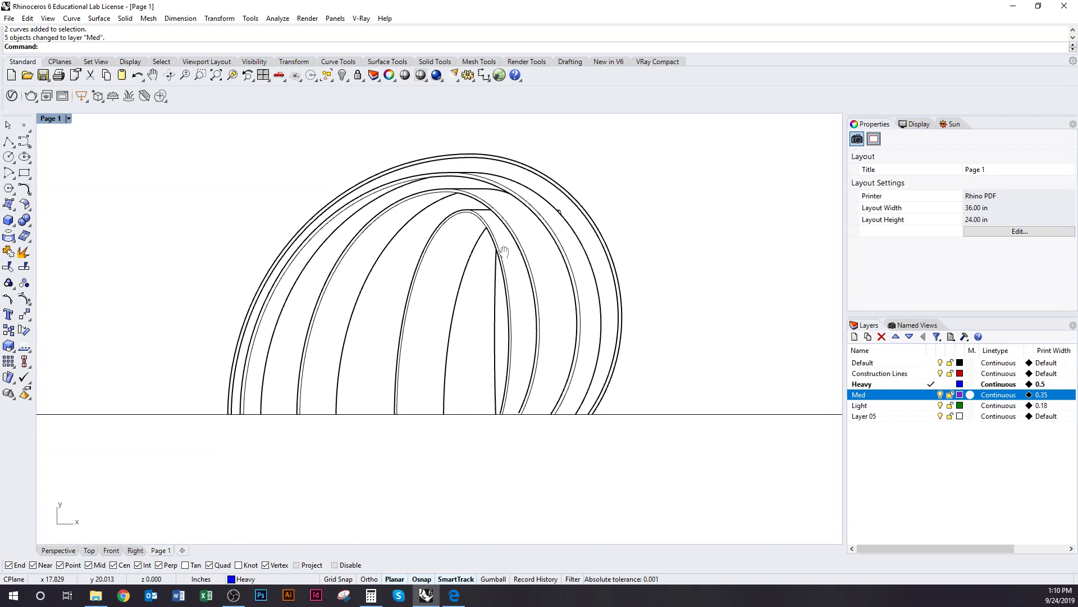
pyautogui.scroll(-4, 481, 235)
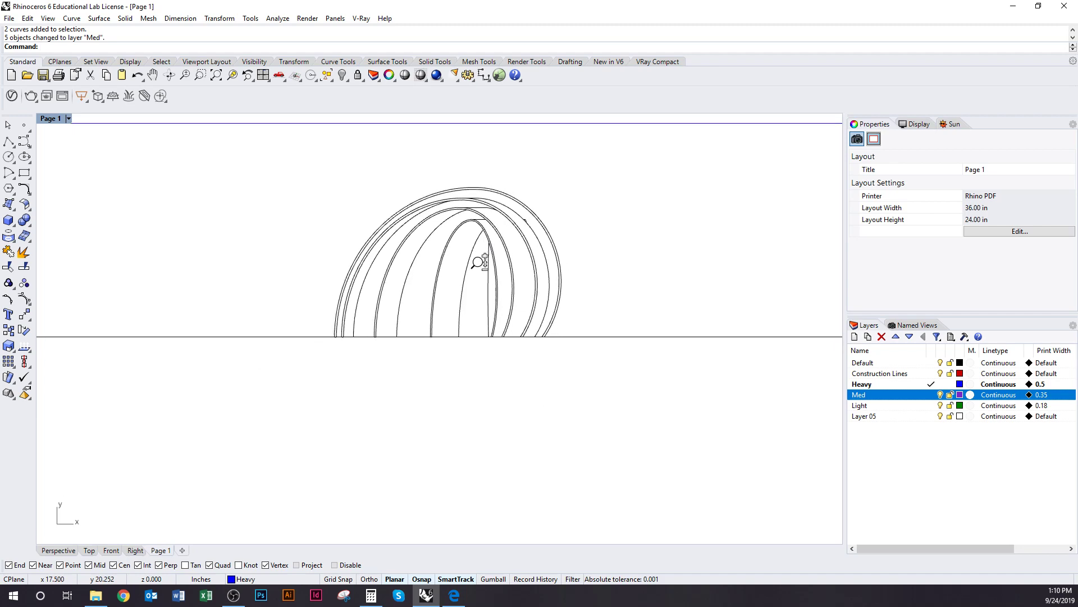
pyautogui.moveTo(485, 313); pyautogui.dragTo(462, 181, button='right')
pyautogui.scroll(5, 493, 397)
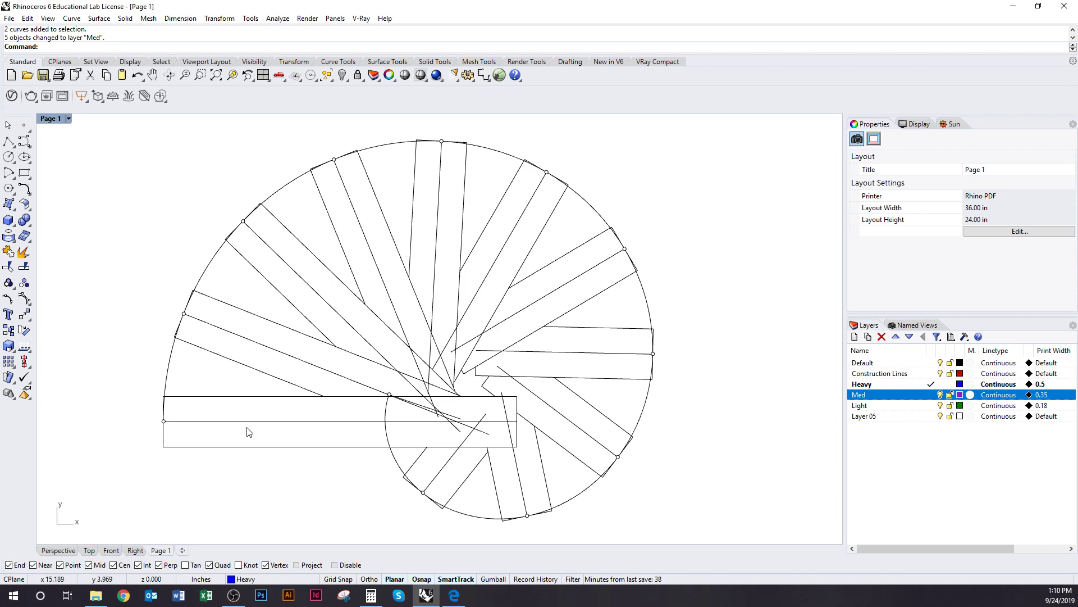
pyautogui.click(87, 552)
pyautogui.scroll(-10, 418, 393)
pyautogui.moveTo(418, 420); pyautogui.dragTo(379, 241, button='right')
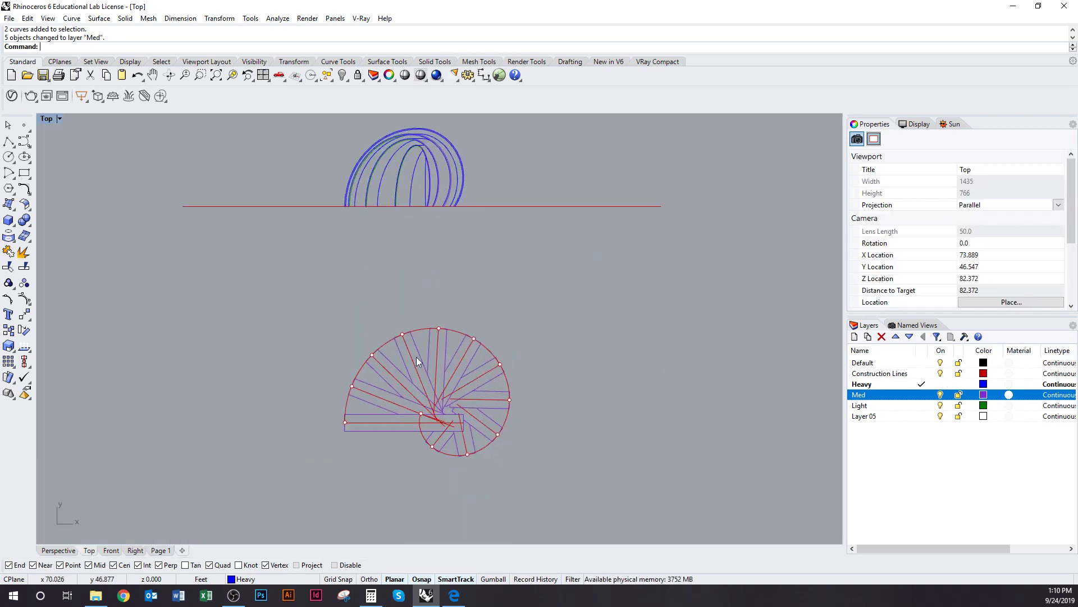
pyautogui.scroll(6, 427, 363)
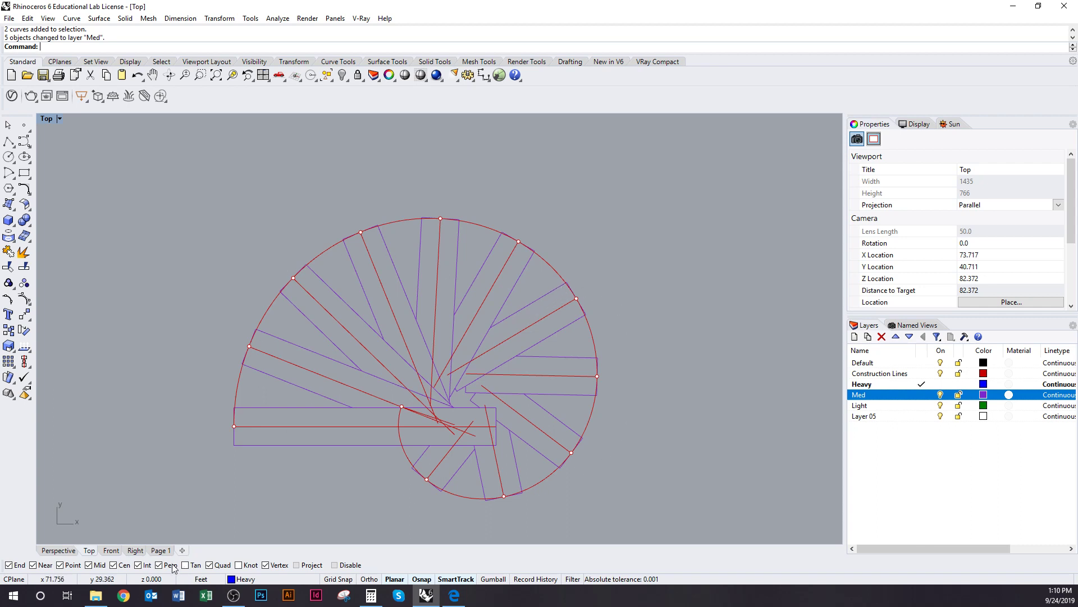
pyautogui.click(160, 550)
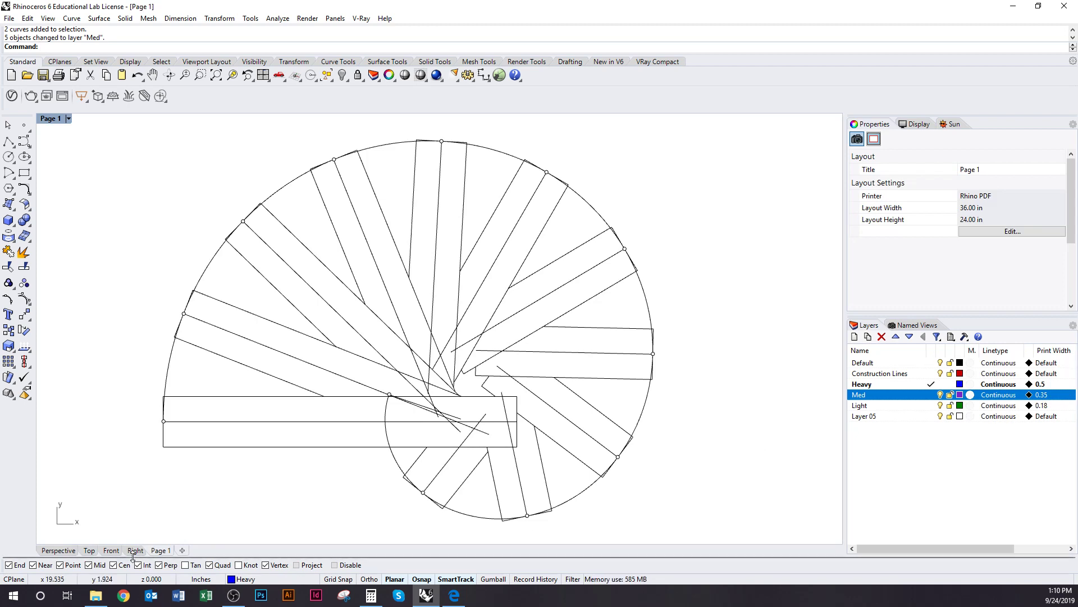
# Step: In the Top view, hide the Construction Lines layer and move the plan's 12 rectangular outline curves to the Heavy layer
pyautogui.click(90, 551)
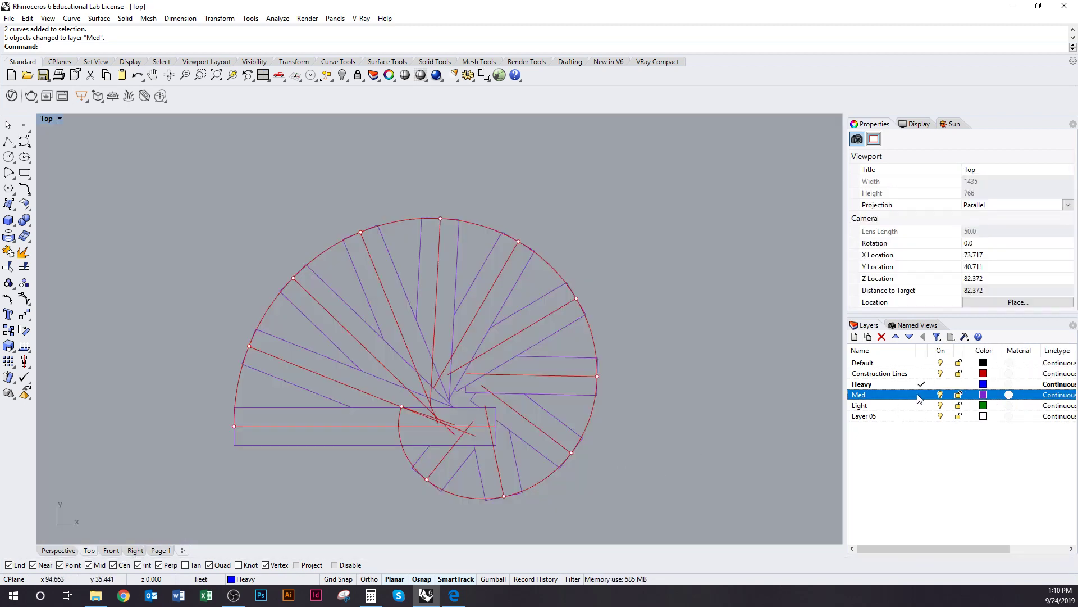
pyautogui.click(940, 373)
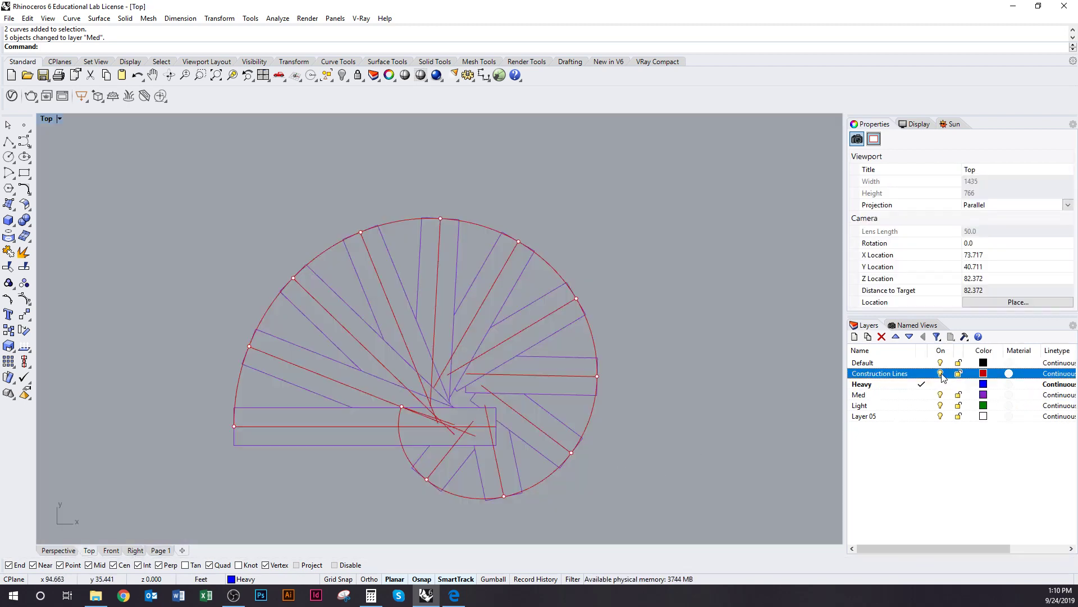
pyautogui.moveTo(687, 502); pyautogui.dragTo(33, 152)
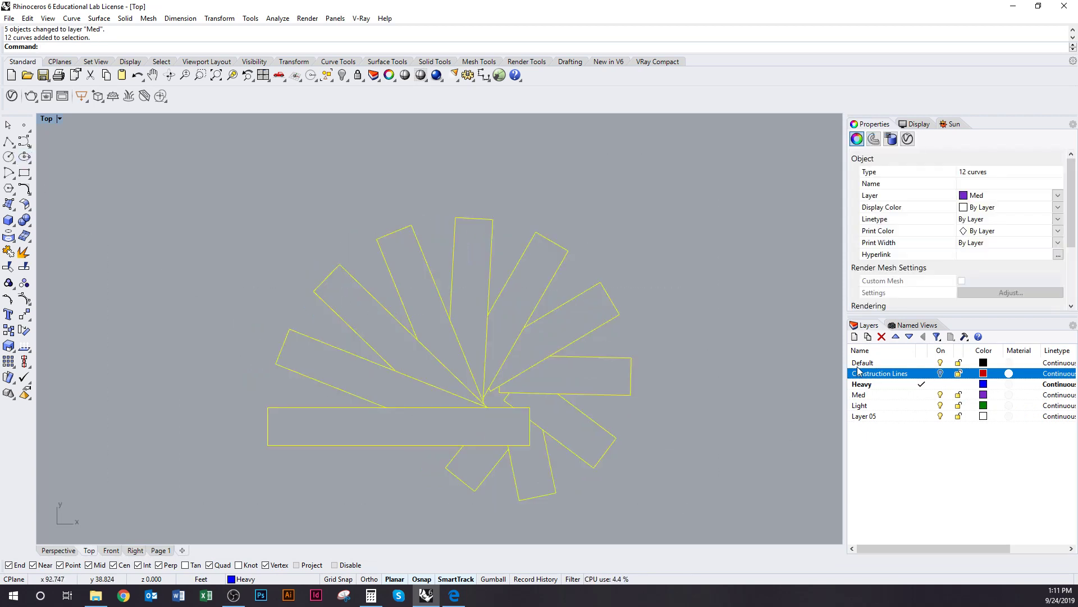
pyautogui.rightClick(890, 384)
pyautogui.click(938, 333)
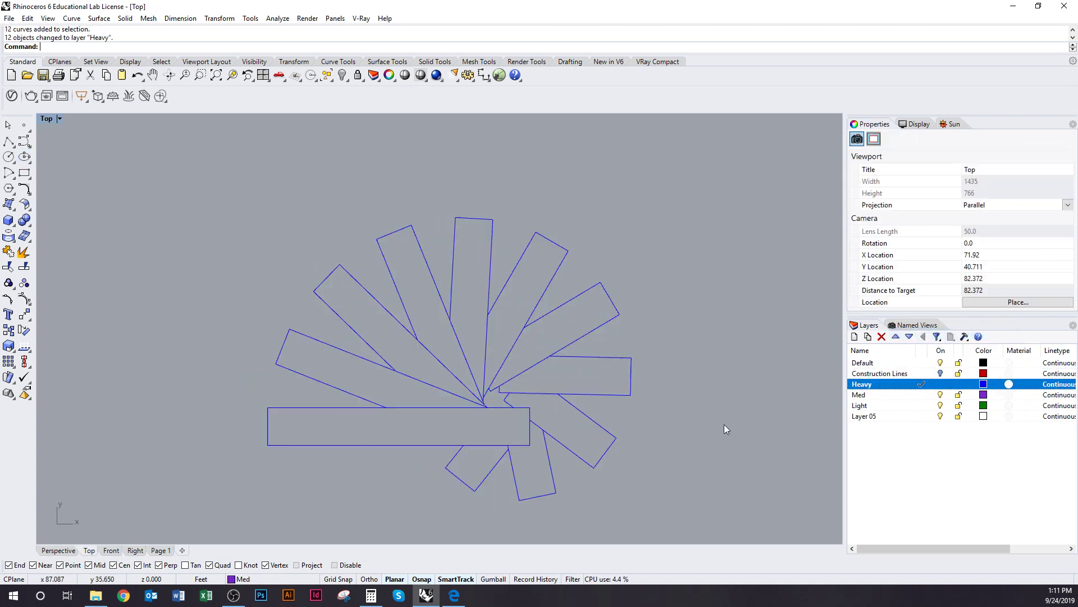
pyautogui.moveTo(705, 435); pyautogui.dragTo(660, 436, button='right')
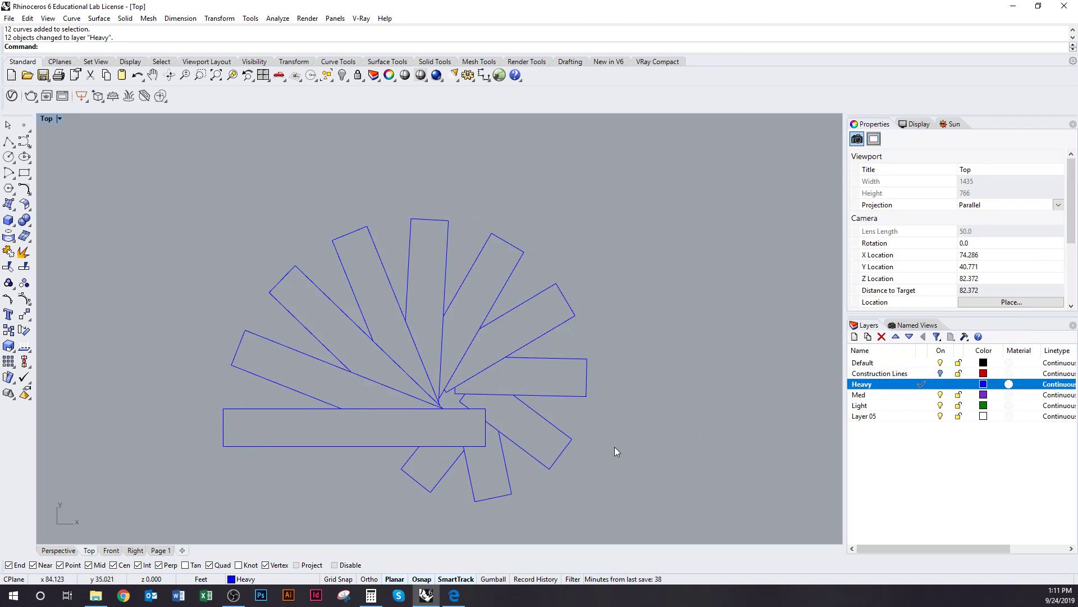
# Step: Turn the Construction Lines layer back on and check the plan's line weights on the Page 1 layout
pyautogui.click(940, 373)
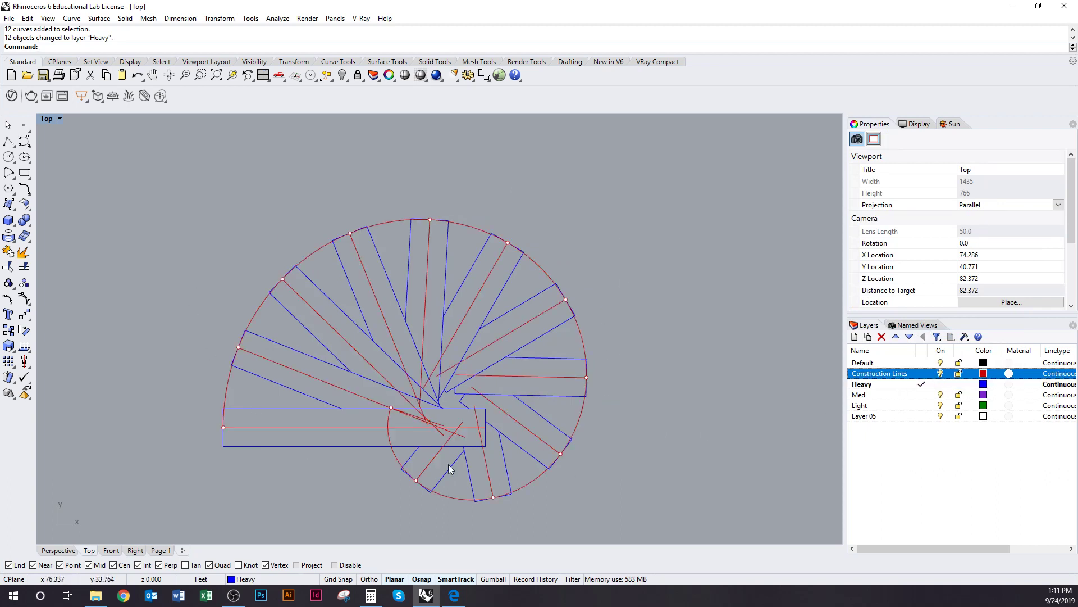
pyautogui.moveTo(256, 412); pyautogui.dragTo(225, 419, button='right')
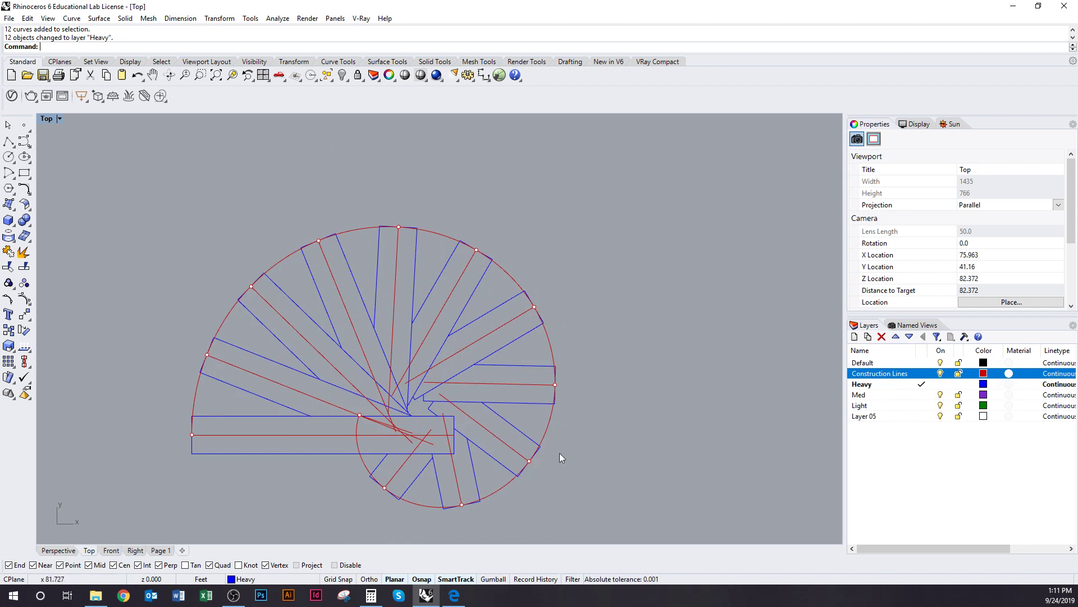
pyautogui.moveTo(648, 473); pyautogui.dragTo(619, 462, button='right')
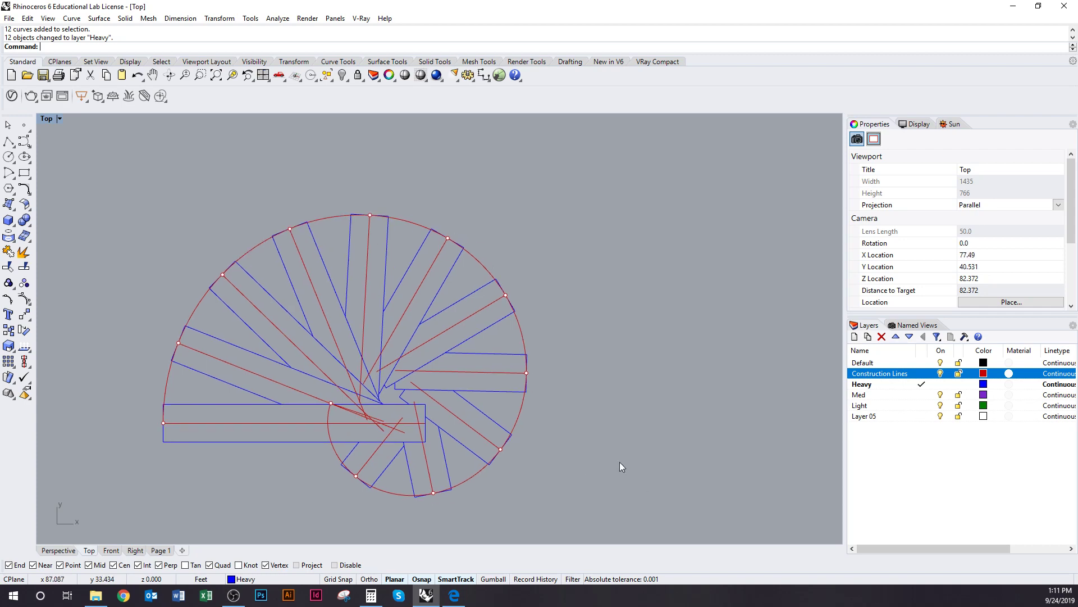
pyautogui.click(160, 550)
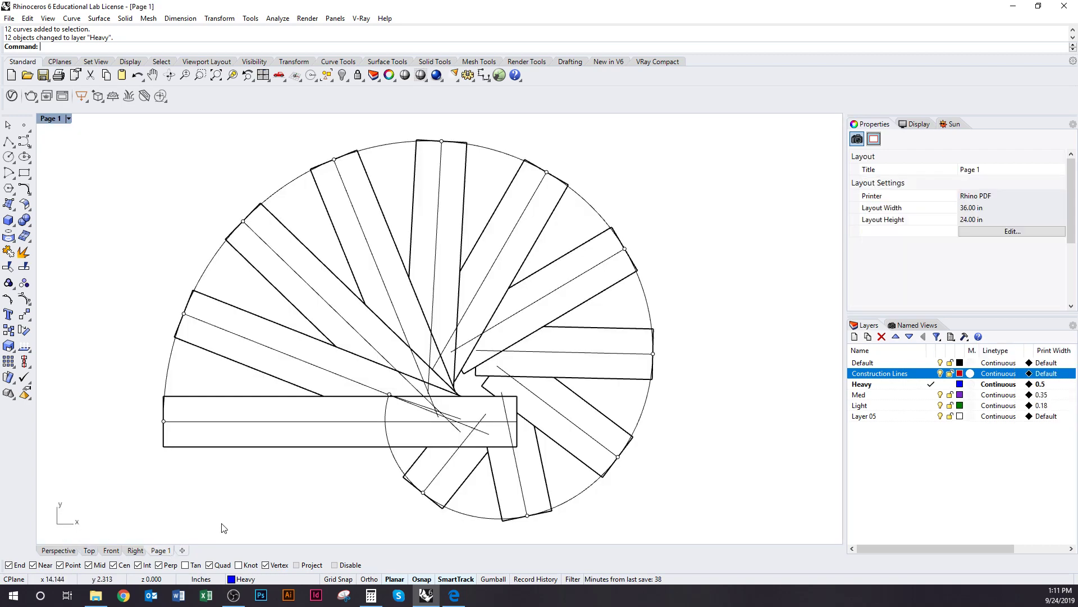
pyautogui.scroll(-2, 296, 464)
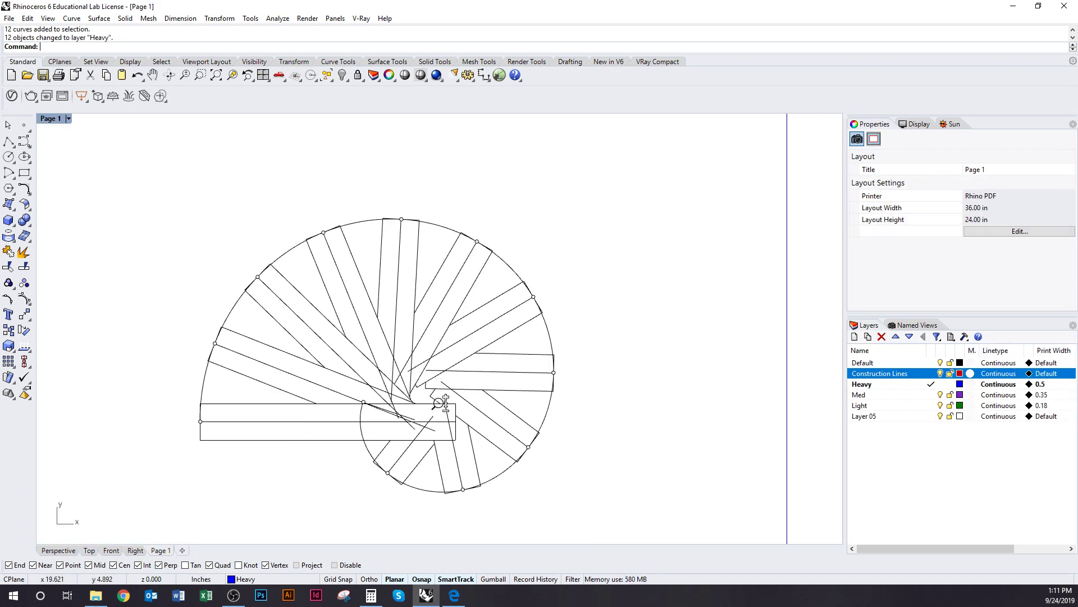
pyautogui.scroll(-2, 440, 404)
# Step: In the Top view, select all point objects on the plan and delete them
pyautogui.click(66, 552)
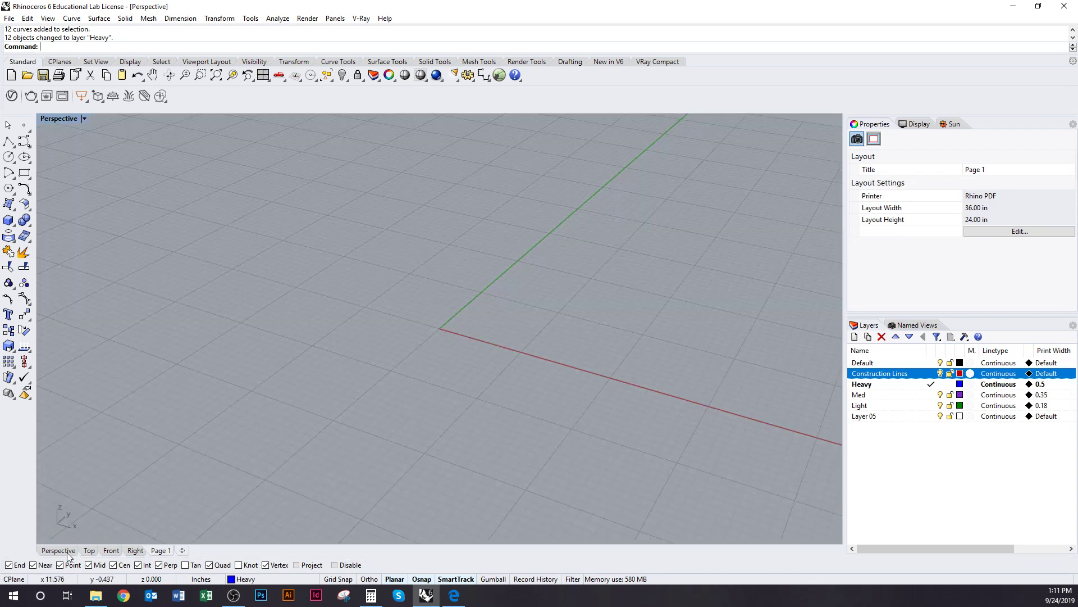
pyautogui.click(89, 550)
pyautogui.scroll(-2, 293, 409)
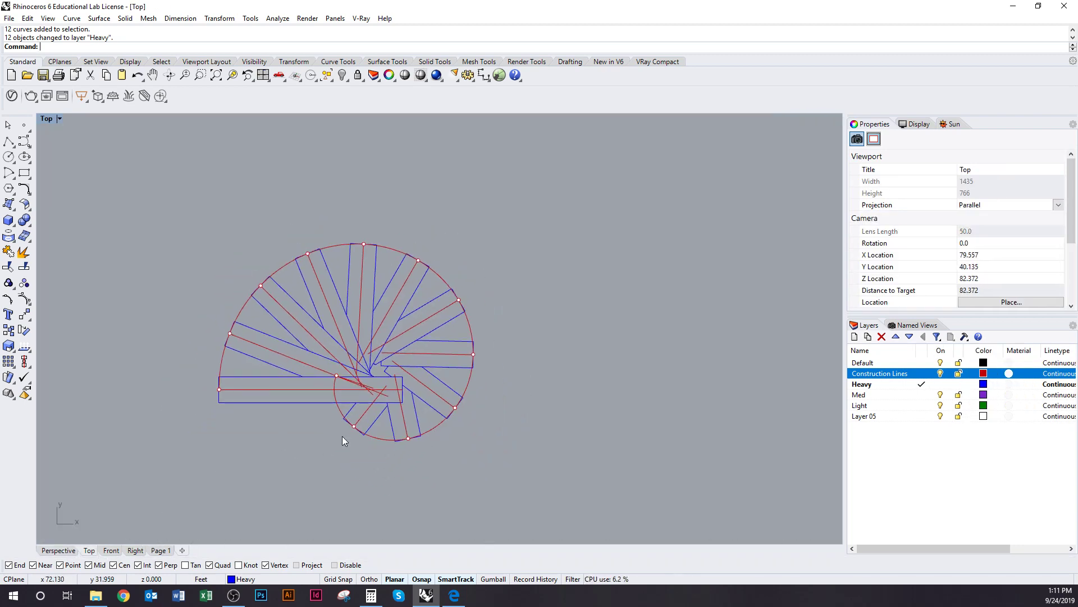
pyautogui.write('Sel')
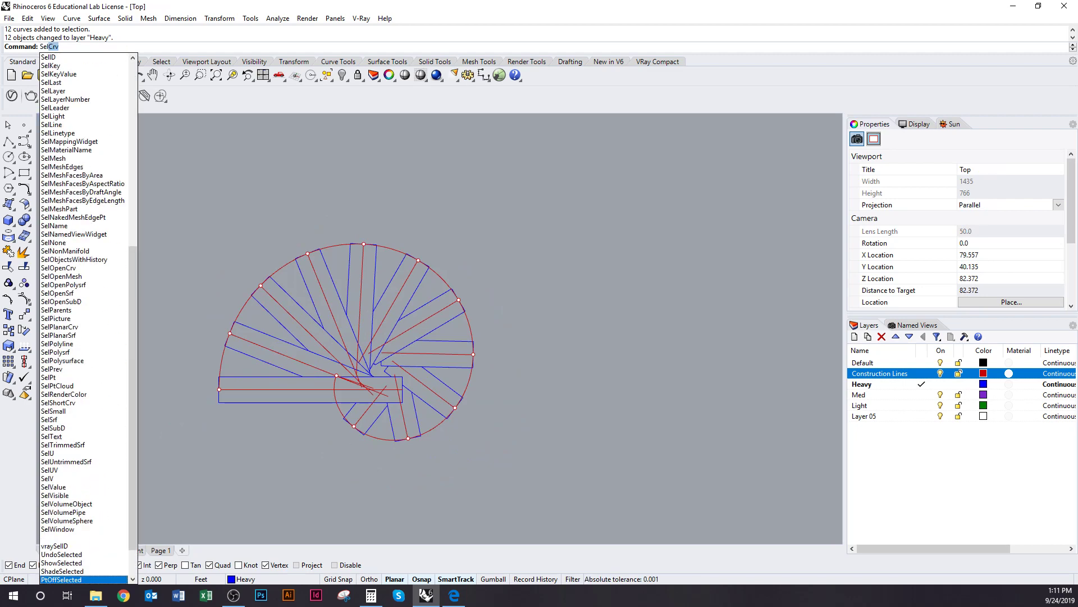
pyautogui.write('Pt')
pyautogui.press('Return')
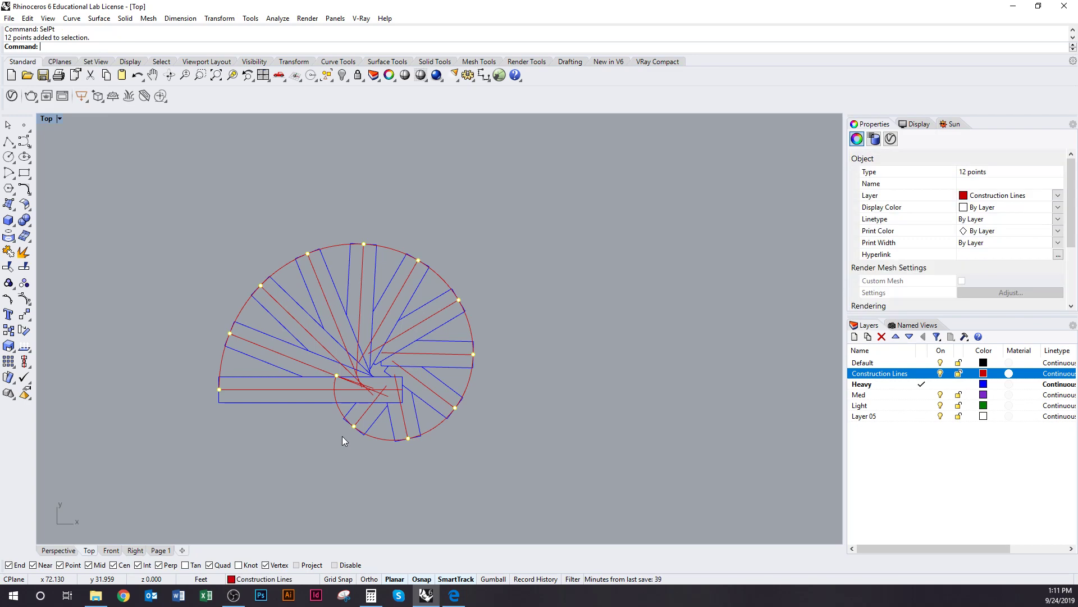
pyautogui.press('Delete')
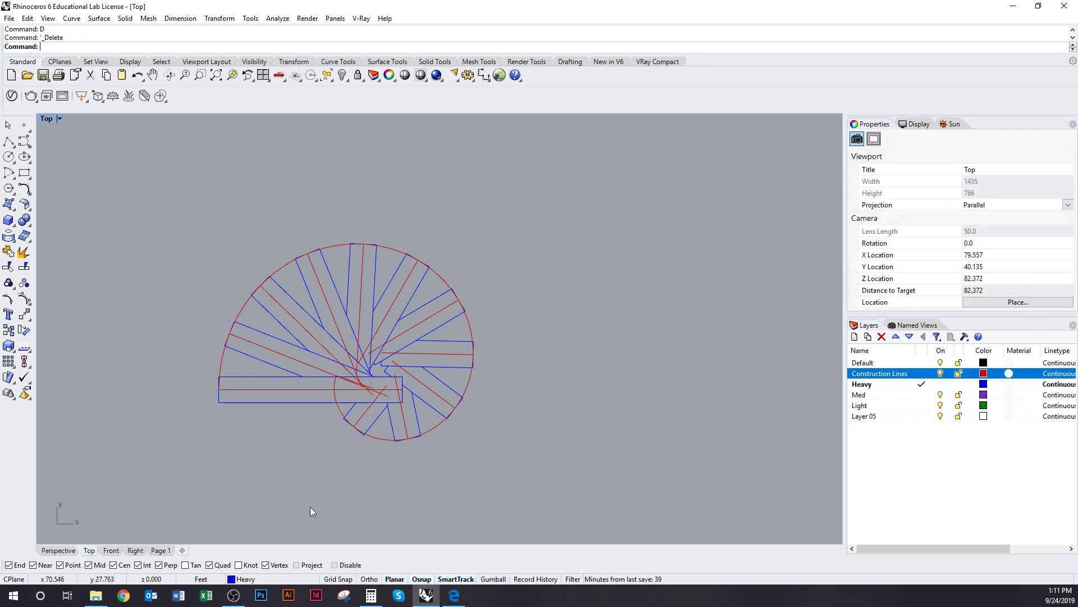
# Step: Zoom the Page 1 layout to 1:1 on the plan and check its line weights
pyautogui.click(161, 551)
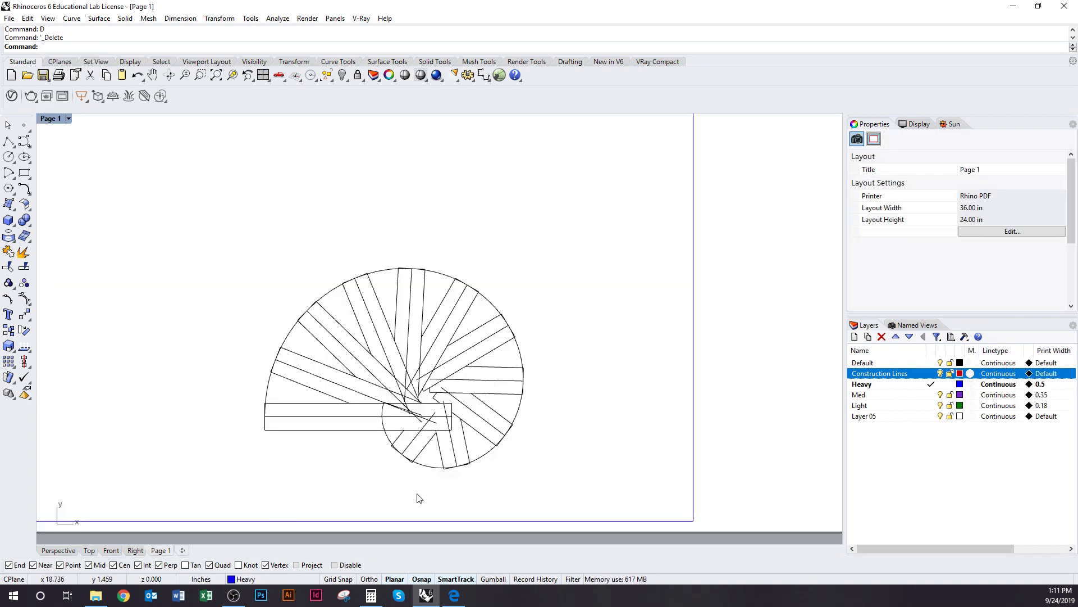
pyautogui.scroll(5, 423, 435)
pyautogui.write('z')
pyautogui.press('Return')
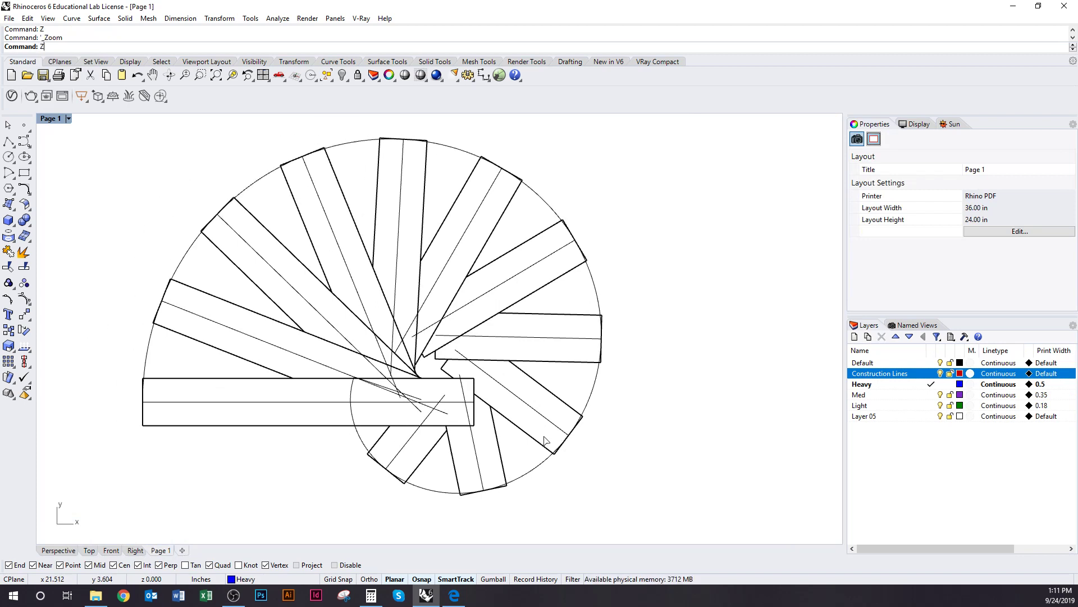
pyautogui.write('1To1 )')
pyautogui.press('Return')
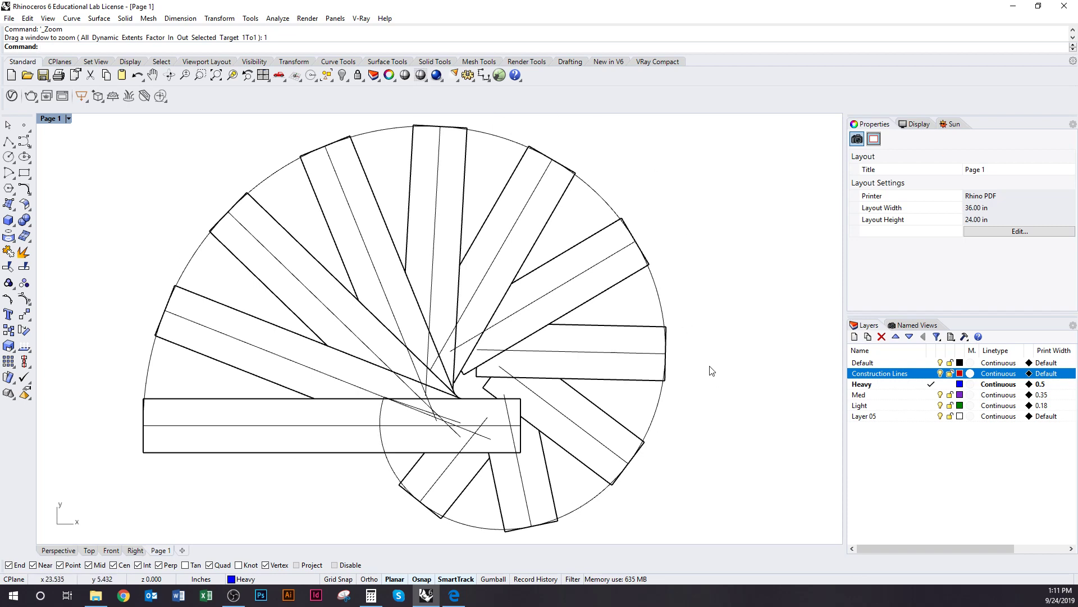
pyautogui.click(877, 417)
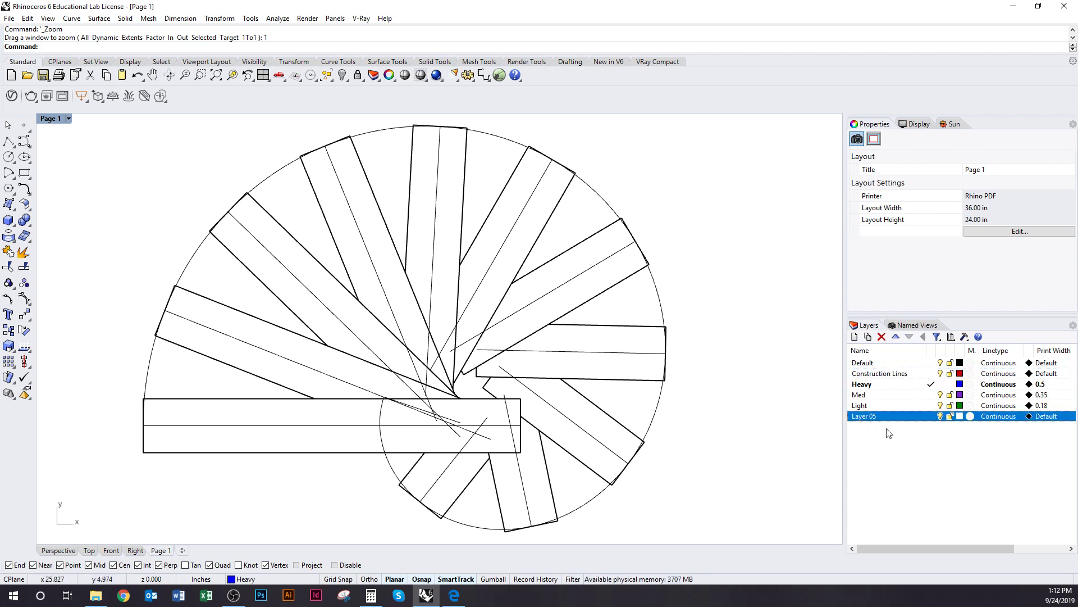
pyautogui.click(874, 418)
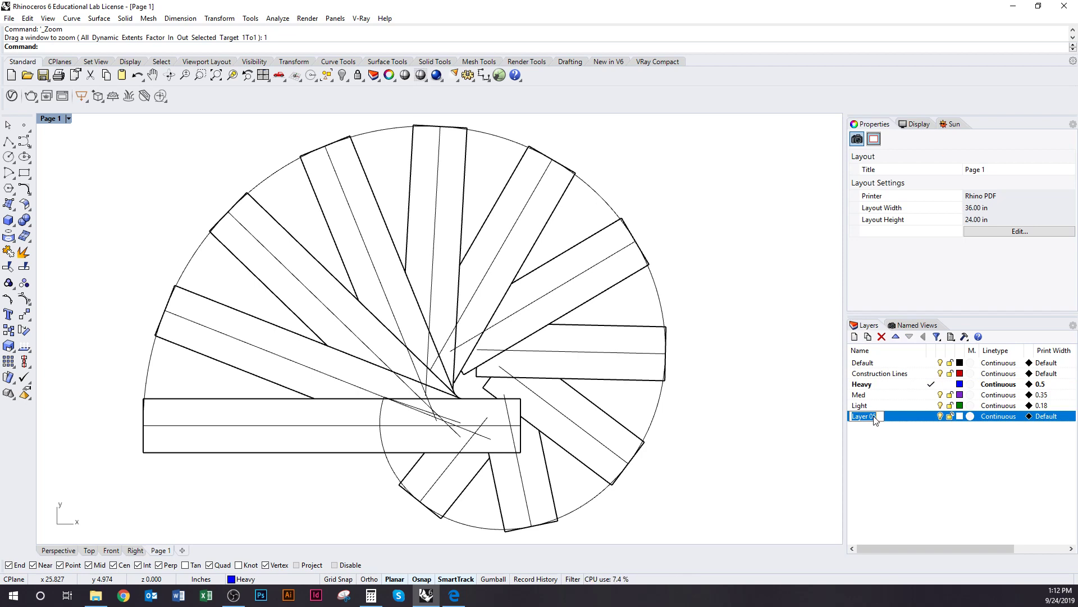
pyautogui.click(880, 418)
# Step: Set the Construction Lines layer's print width to 0.18 mm and its linetype to Hidden
pyautogui.click(885, 374)
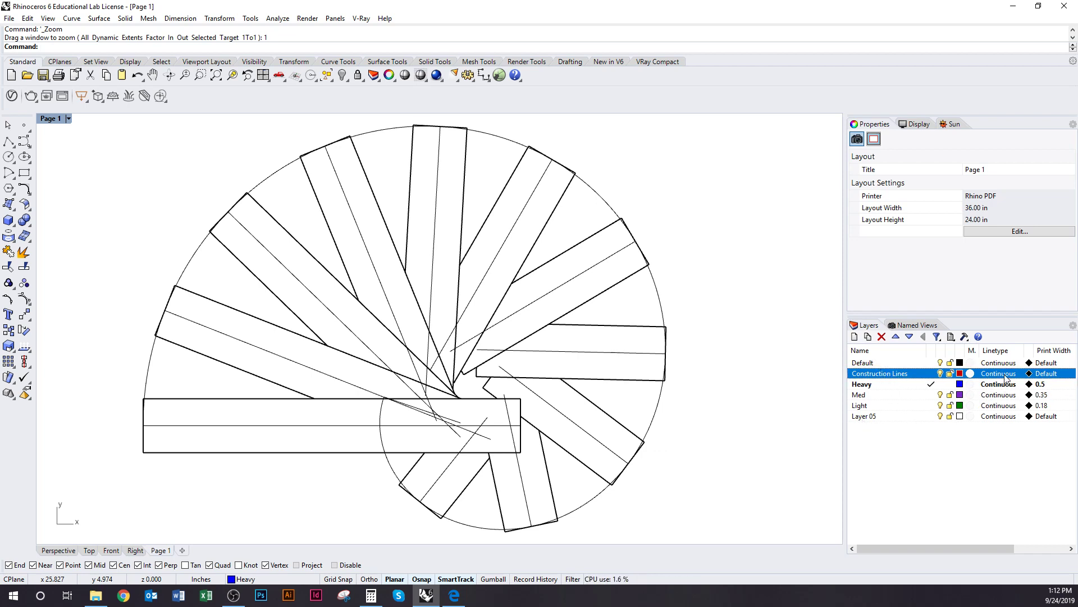
pyautogui.click(1046, 373)
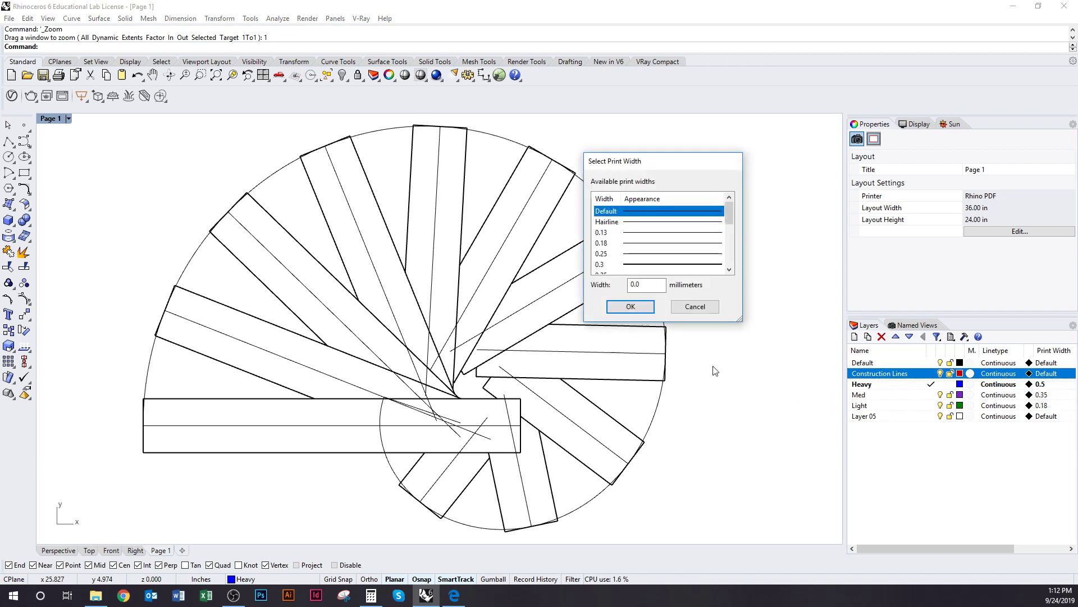
pyautogui.click(634, 243)
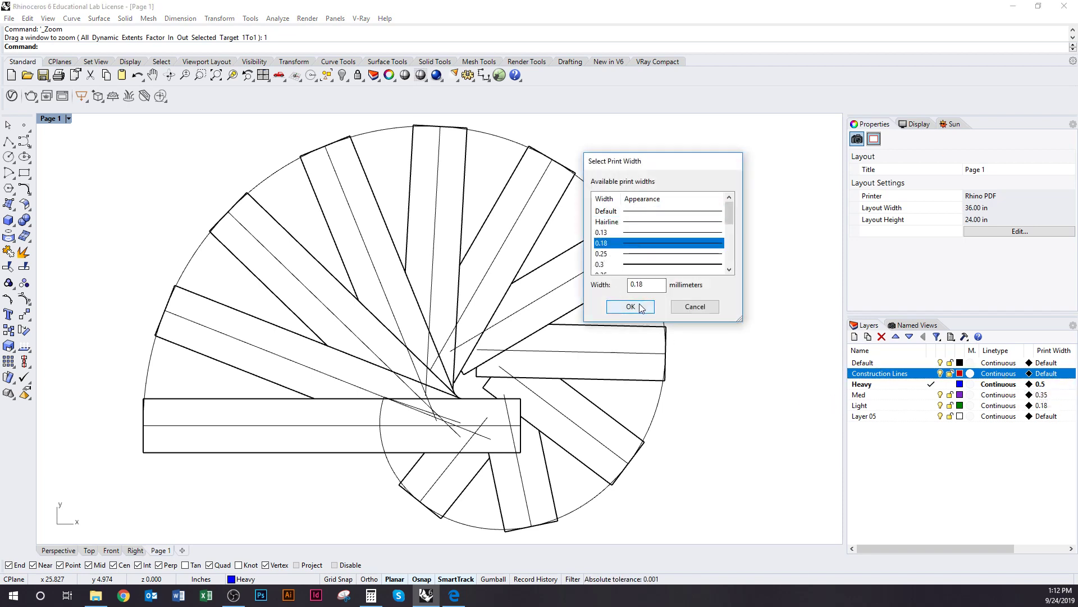
pyautogui.click(630, 306)
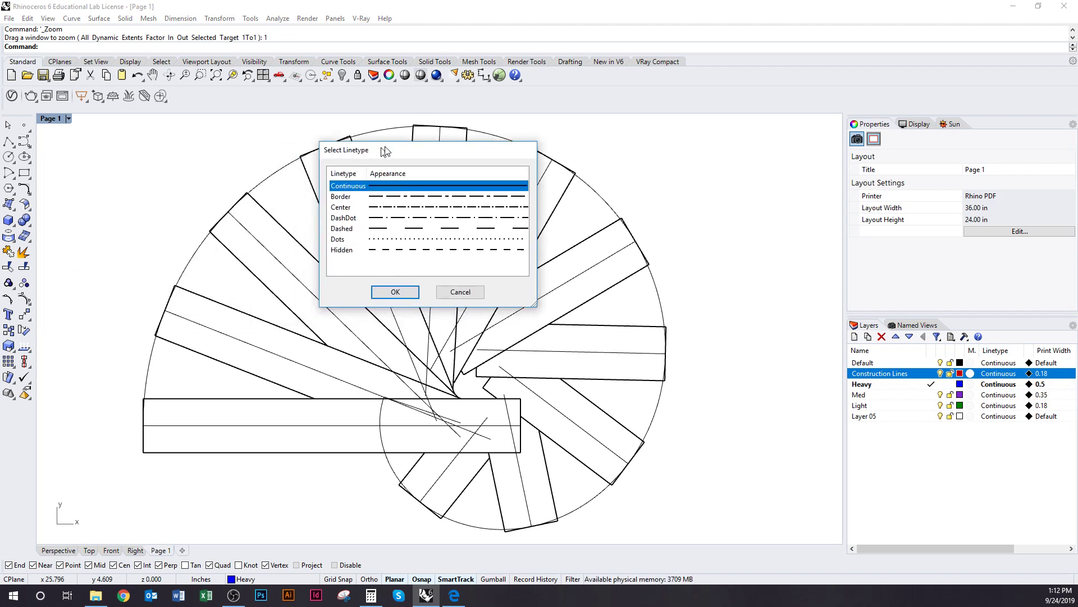
pyautogui.click(436, 246)
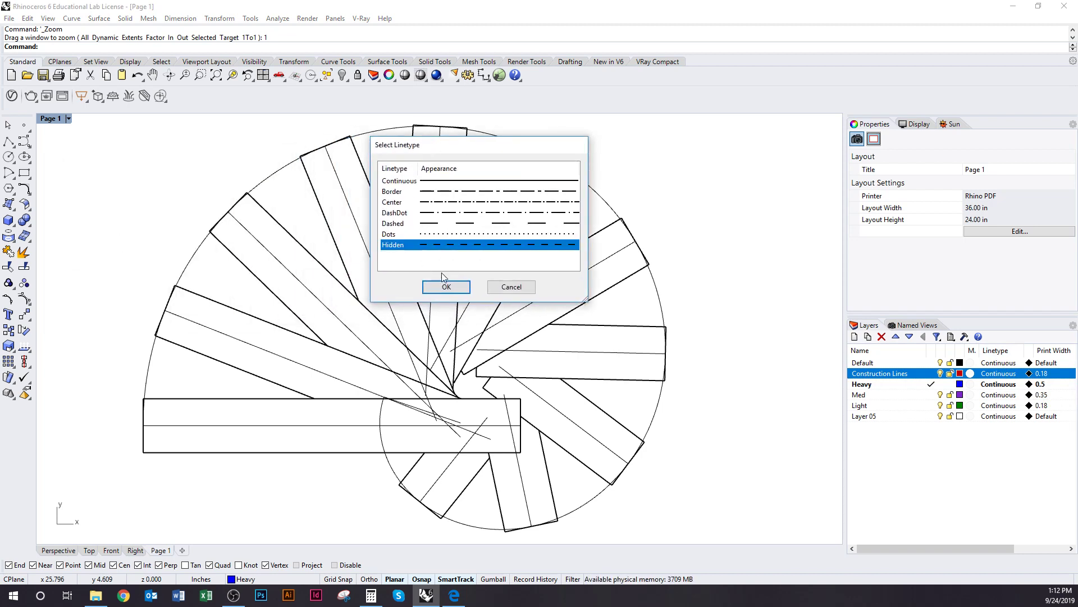
pyautogui.click(446, 287)
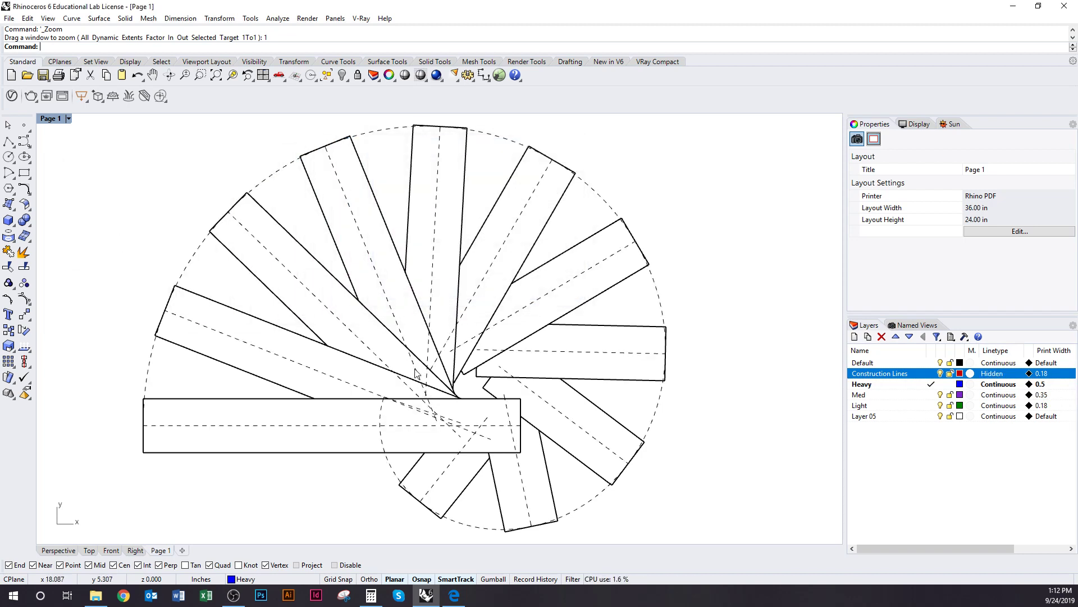
# Step: Examine the plan's dashed construction lines on Page 1 and the Hidden linetype's pattern in the document's linetype options
pyautogui.moveTo(337, 210)
pyautogui.keyDown('ctrl'); pyautogui.mouseDown(button='right')
pyautogui.moveTo(345, 237)
pyautogui.moveTo(352, 220)
pyautogui.mouseUp(button='right'); pyautogui.keyUp('ctrl')
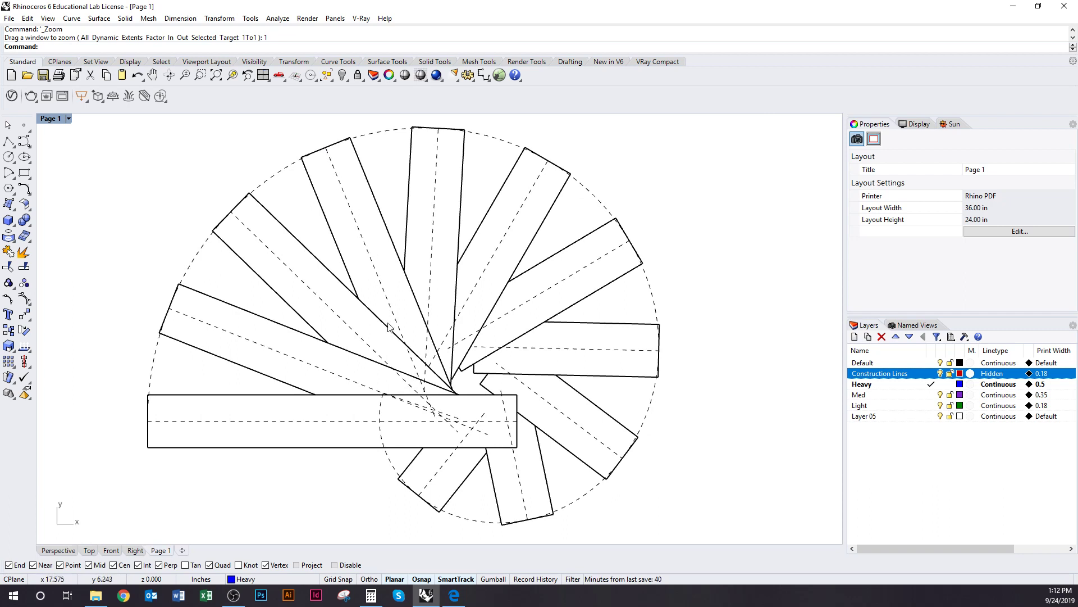
pyautogui.scroll(-1, 440, 390)
pyautogui.moveTo(441, 389); pyautogui.dragTo(437, 407, button='right')
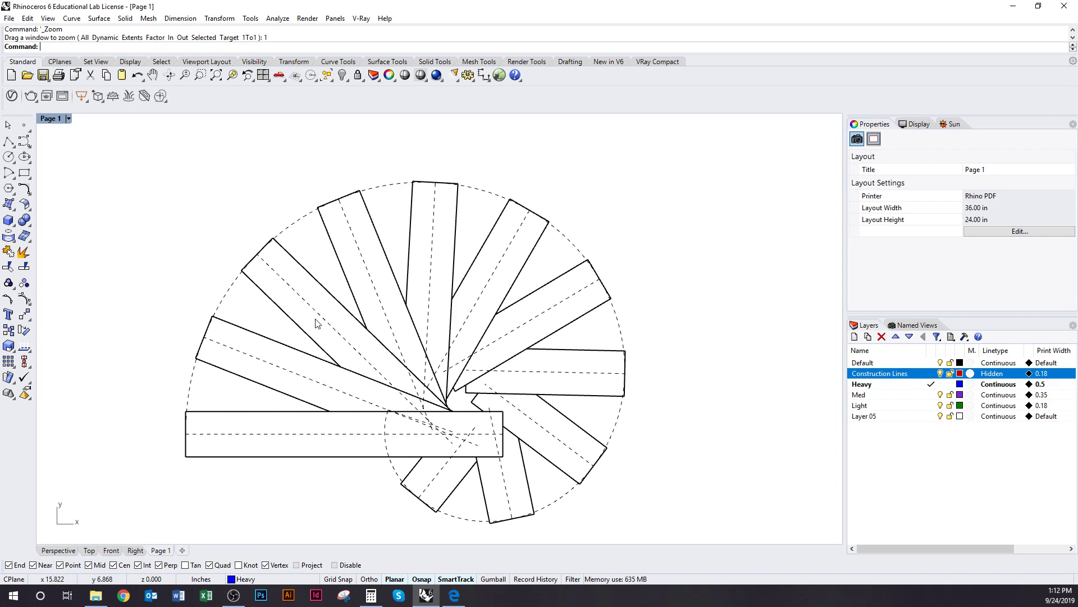
pyautogui.scroll(-1, 317, 324)
pyautogui.scroll(-2, 347, 342)
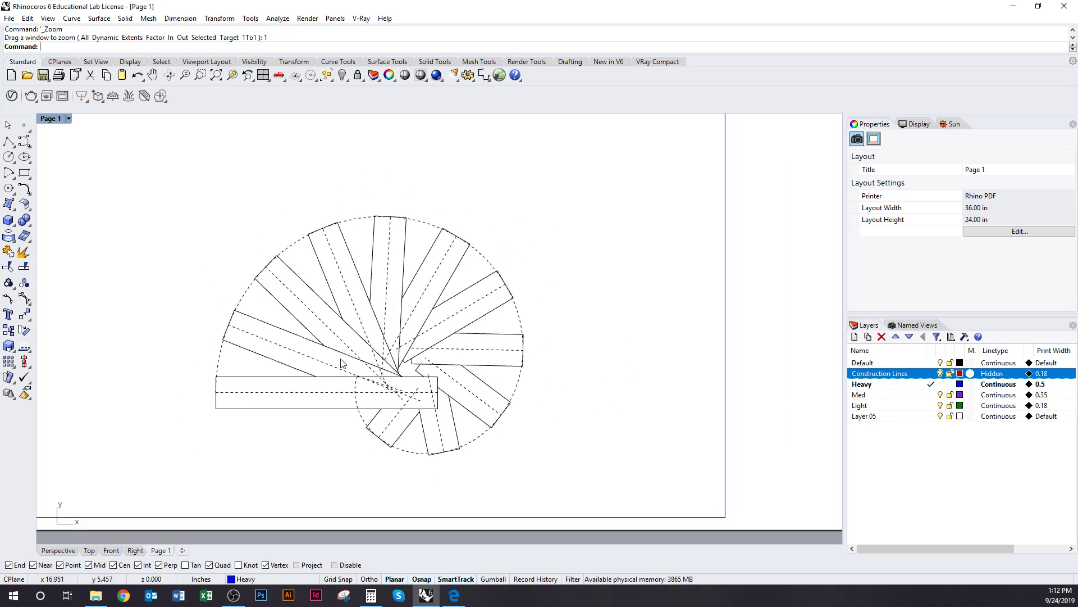
pyautogui.scroll(3, 275, 345)
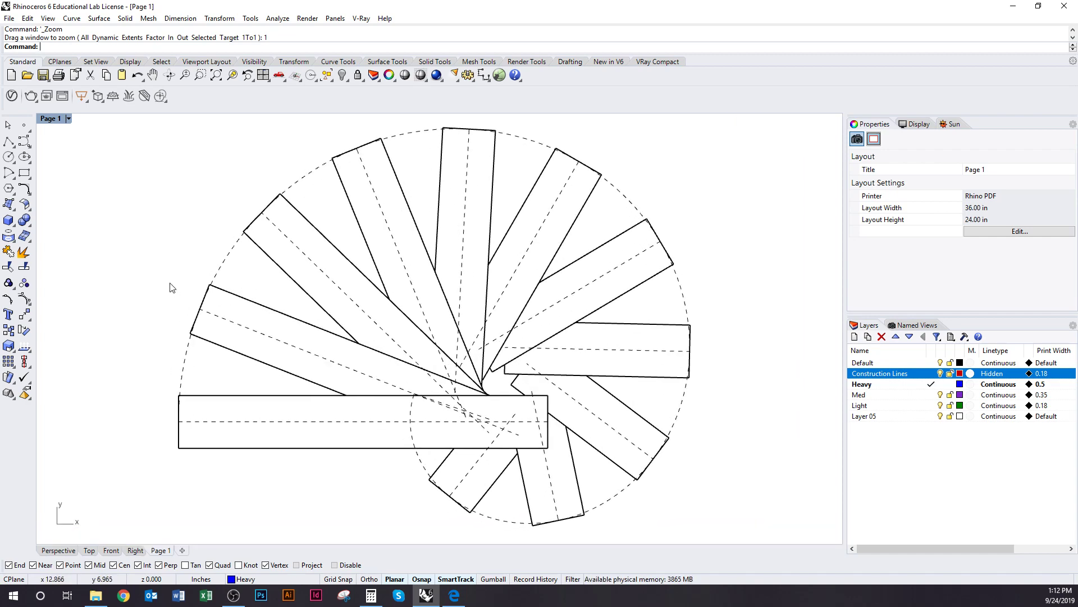
pyautogui.write('Options')
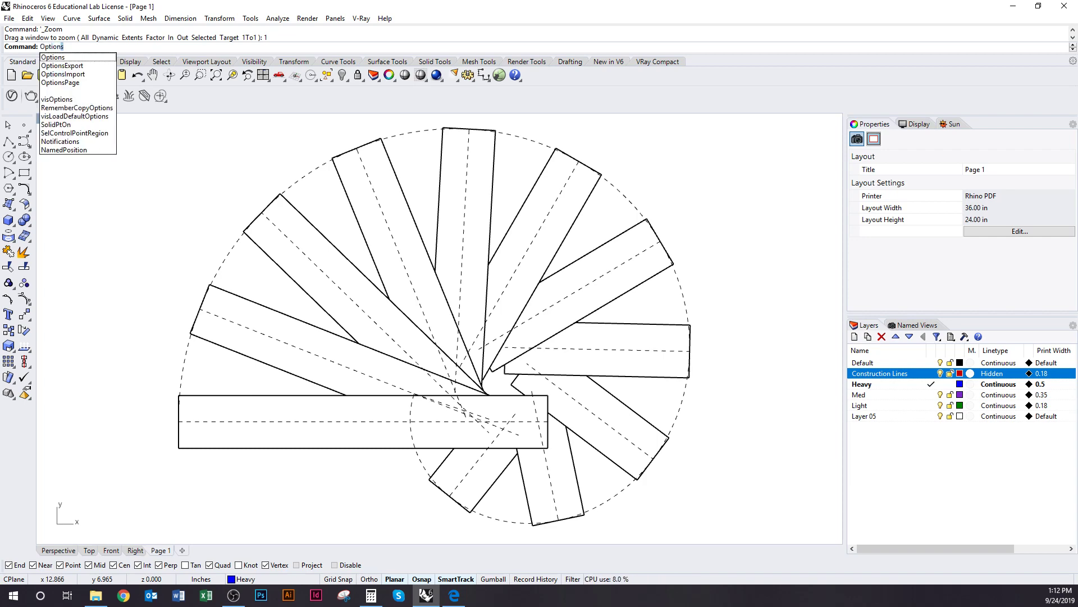
pyautogui.press('Return')
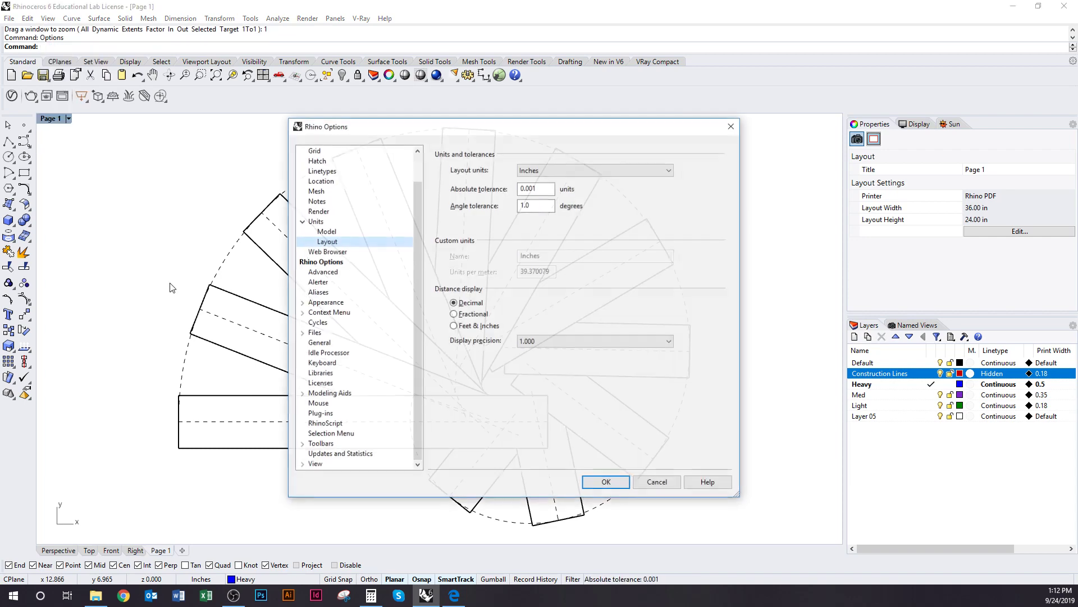
pyautogui.scroll(2, 413, 206)
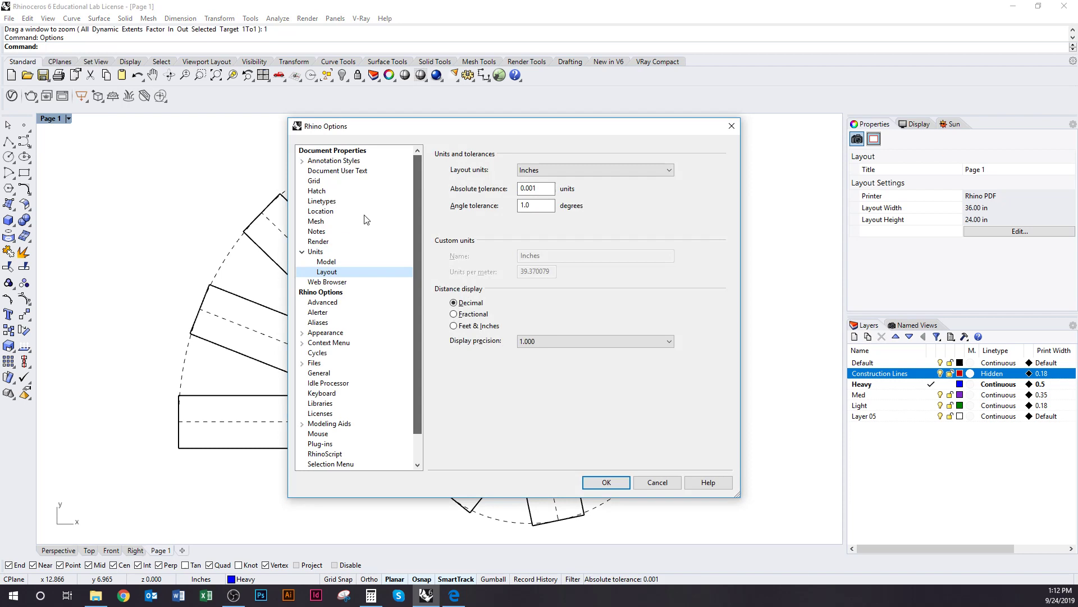
pyautogui.click(326, 201)
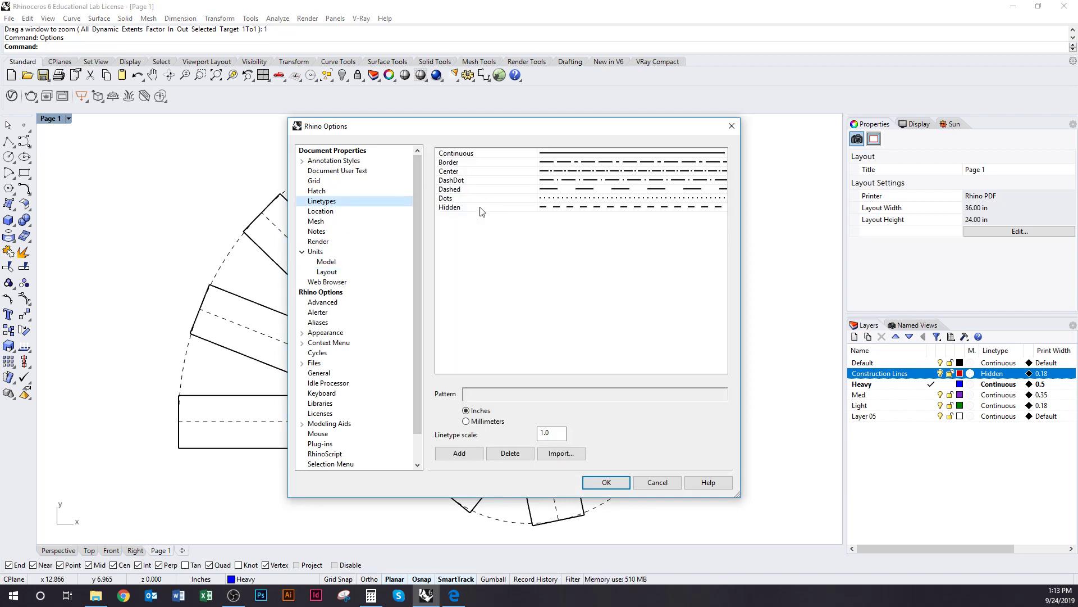
pyautogui.click(481, 209)
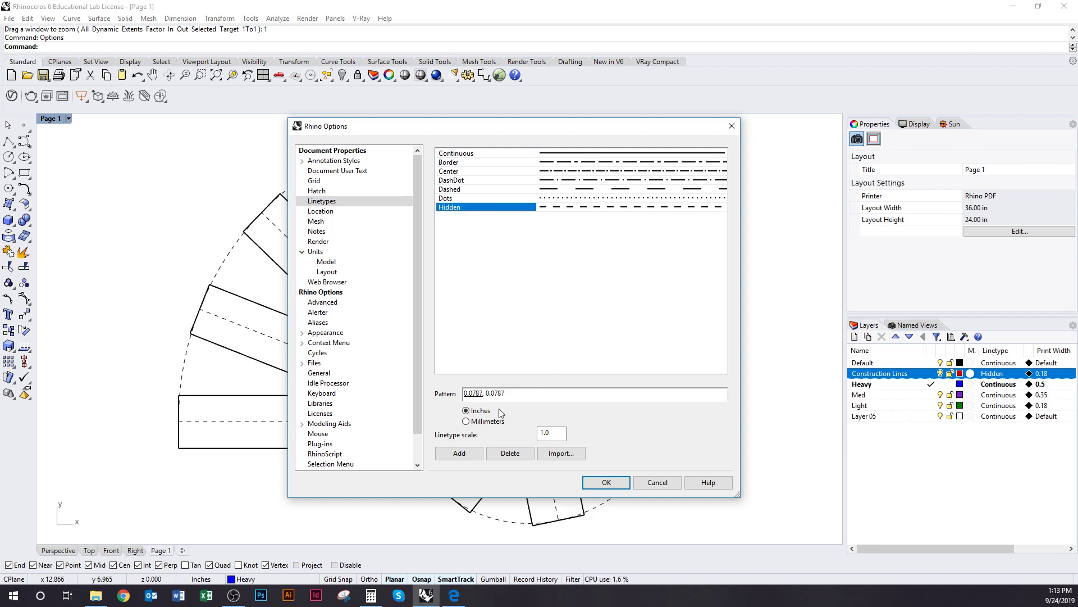
# Step: Add a new linetype to the document and name it Fine Dashed Line
pyautogui.click(466, 454)
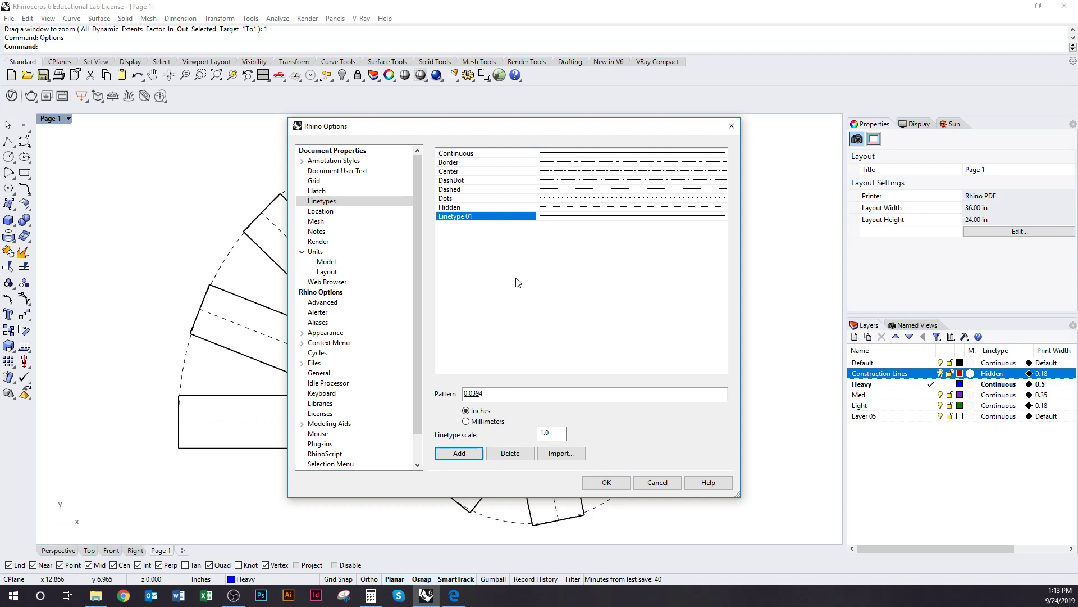
pyautogui.click(478, 218)
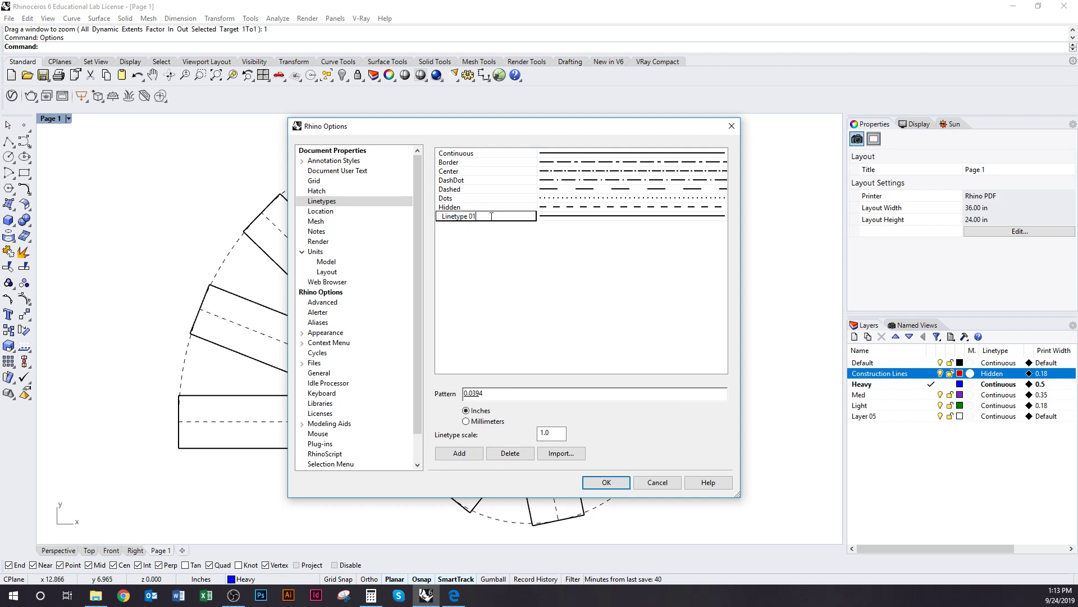
pyautogui.write('Fin')
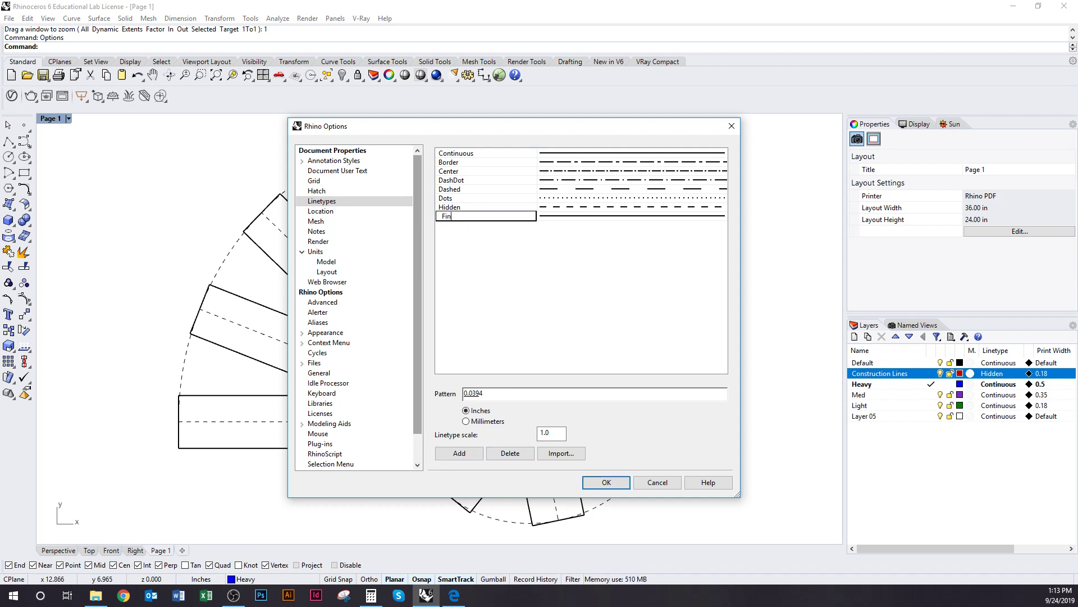
pyautogui.write('e Dashed Line')
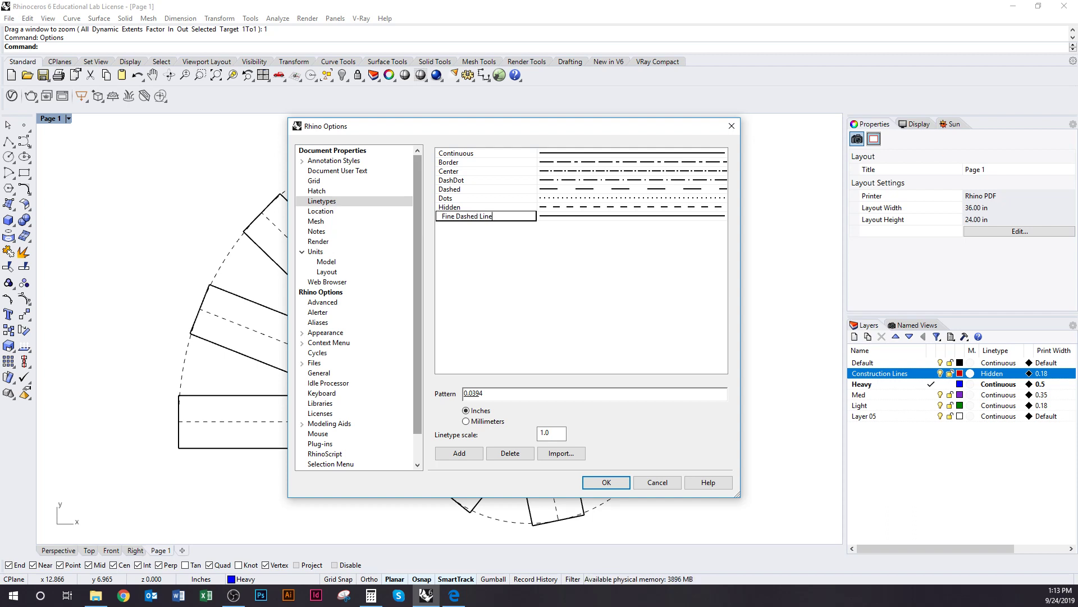
pyautogui.press('Return')
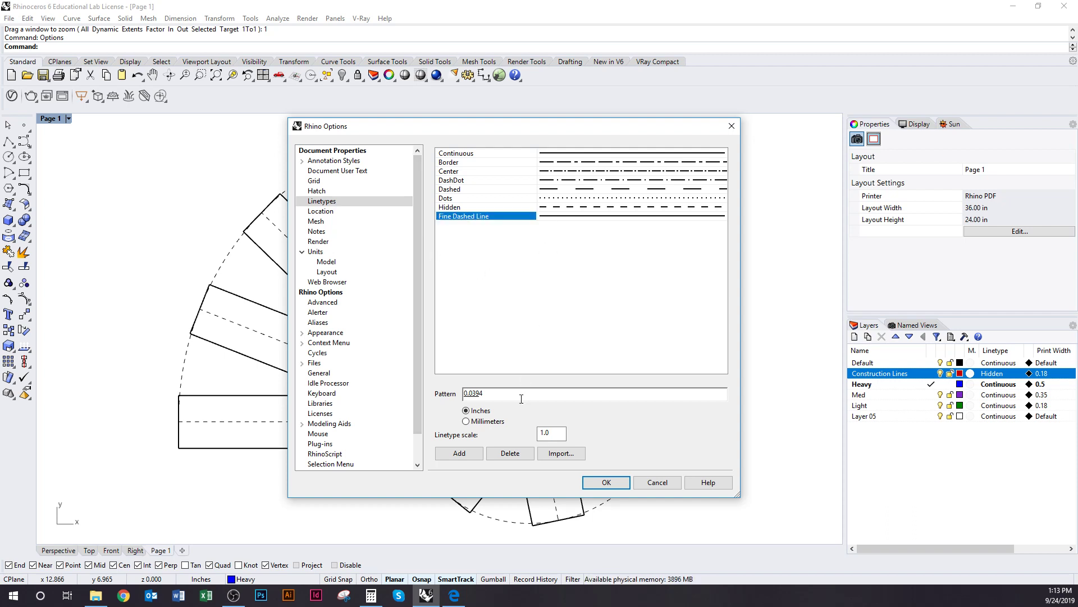
# Step: Set the Fine Dashed Line linetype's pattern to 0.02,0.02 inches and accept the options
pyautogui.doubleClick(522, 398)
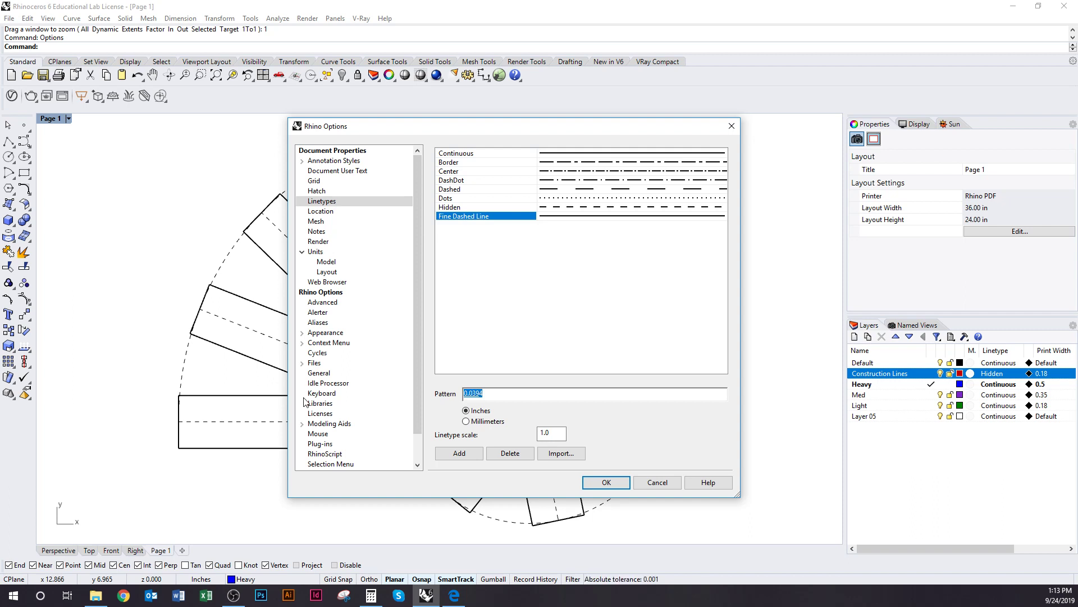
pyautogui.write('0.02,0.02')
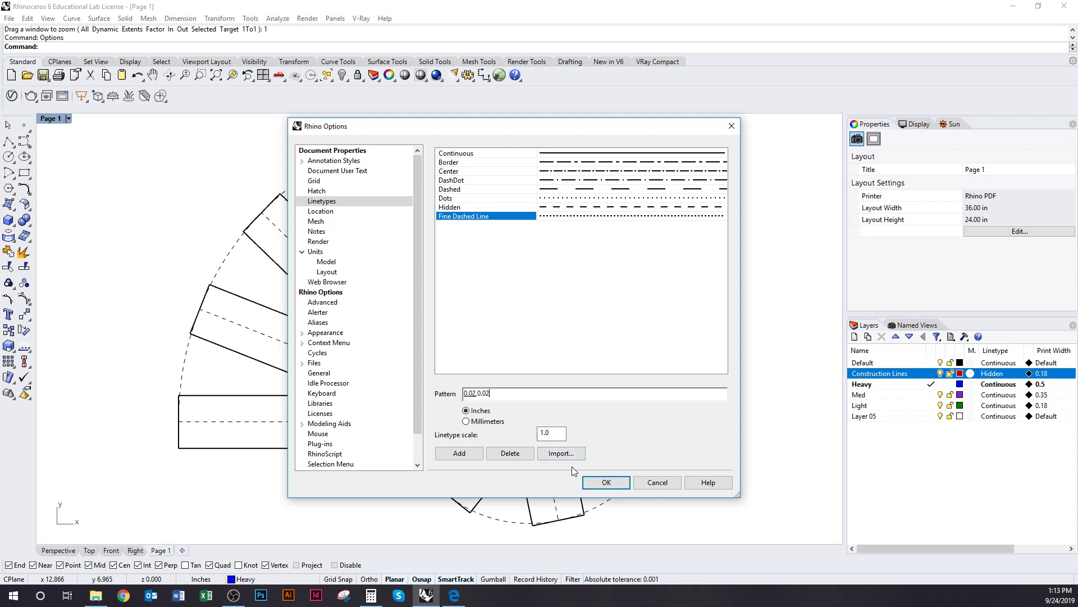
pyautogui.click(618, 488)
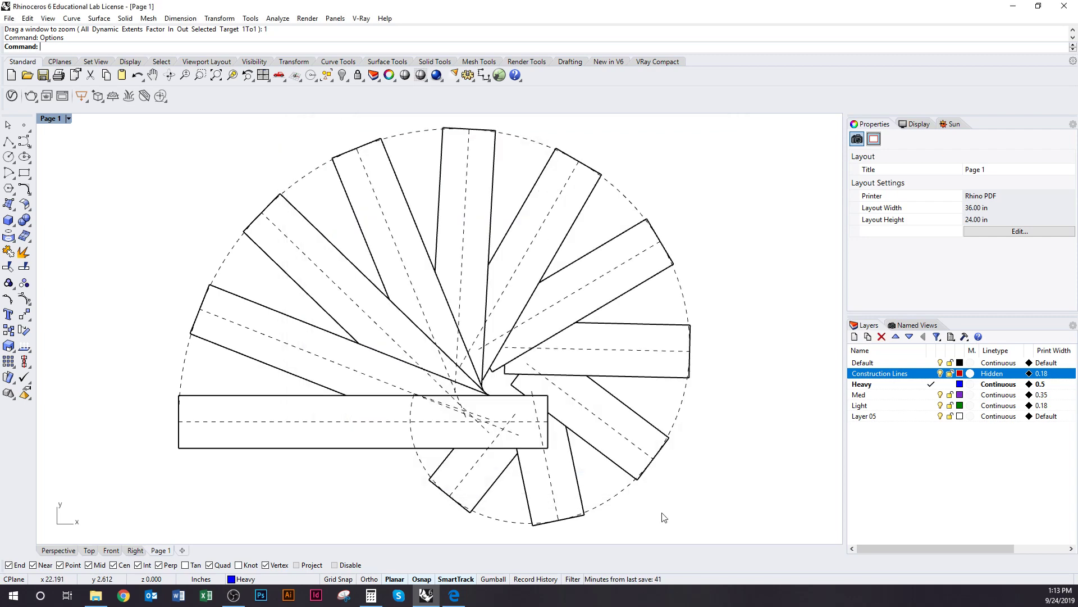
# Step: Assign the Fine Dashed Line linetype to the Construction Lines layer and inspect its dashes on the plan
pyautogui.click(1003, 375)
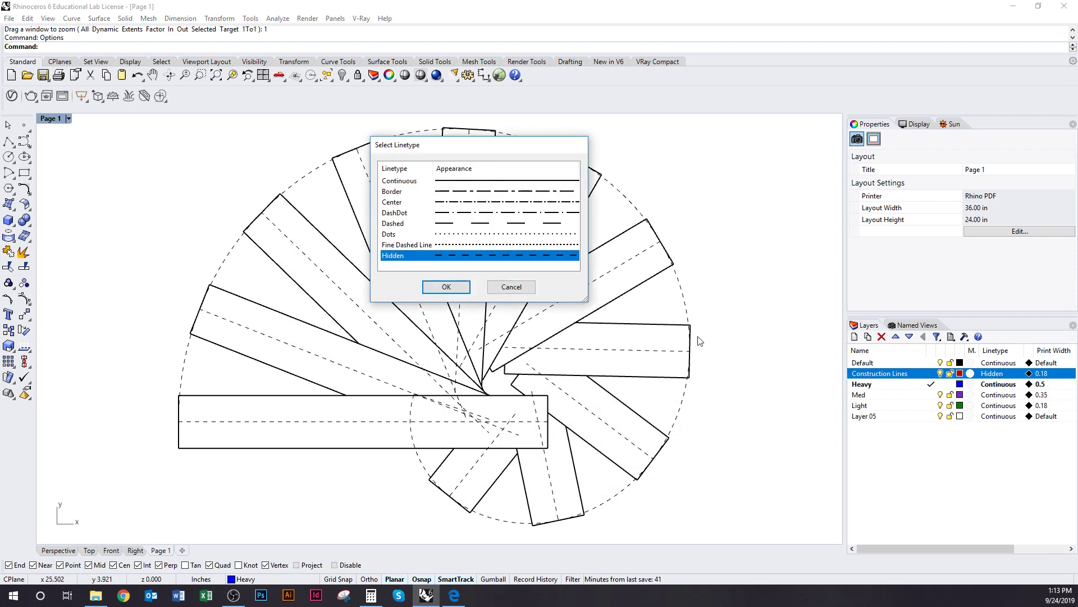
pyautogui.click(478, 249)
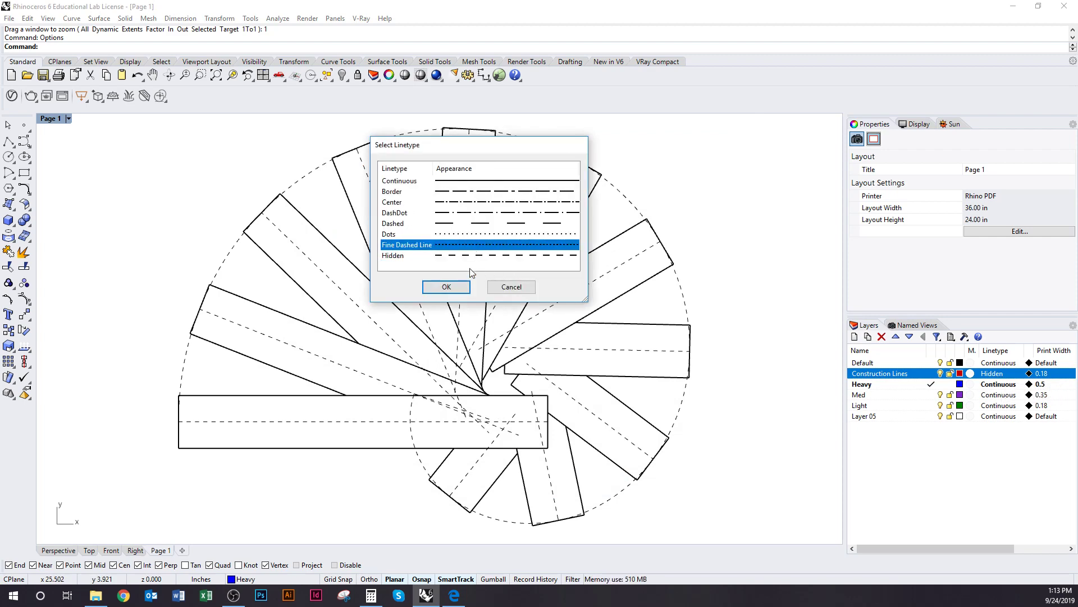
pyautogui.click(447, 287)
pyautogui.scroll(5, 346, 233)
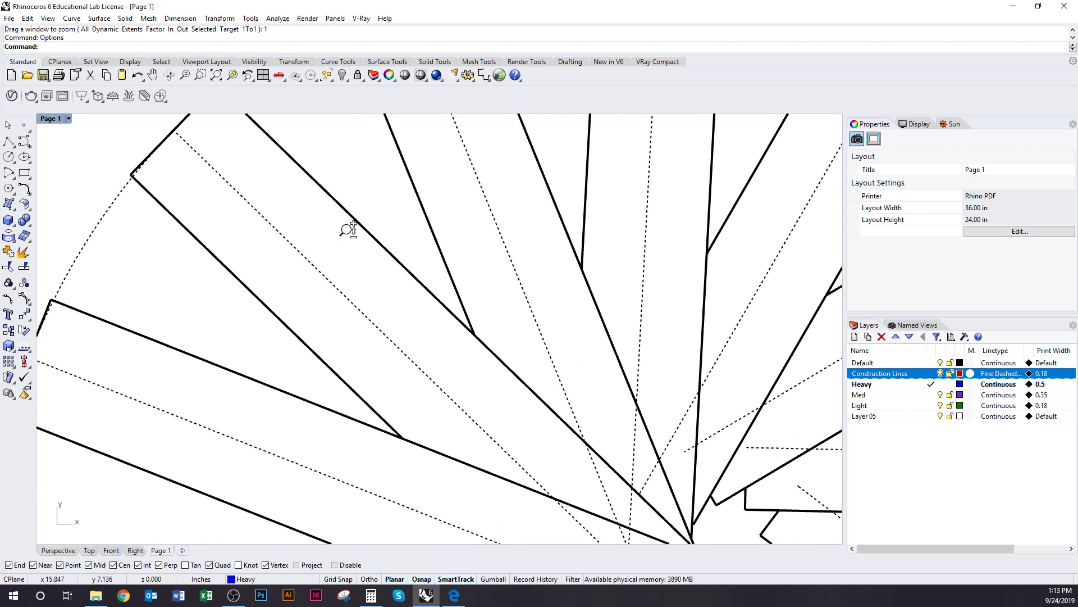
pyautogui.keyDown('ctrl'); pyautogui.moveTo(355, 312); pyautogui.dragTo(402, 362, button='right'); pyautogui.keyUp('ctrl')
pyautogui.moveTo(424, 367); pyautogui.dragTo(413, 352, button='right')
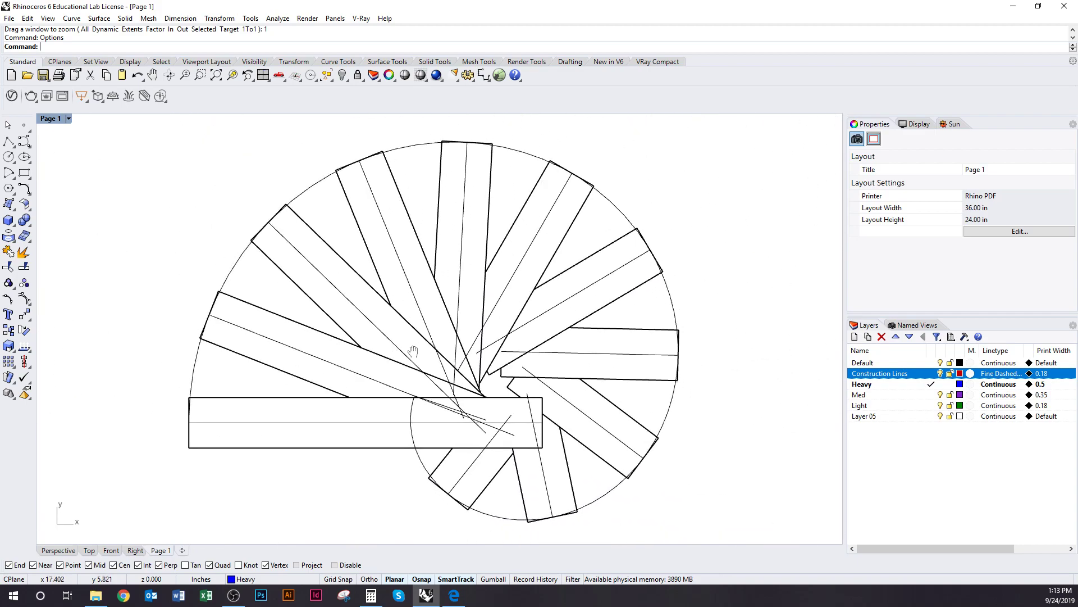
pyautogui.scroll(5, 413, 351)
pyautogui.scroll(3, 402, 261)
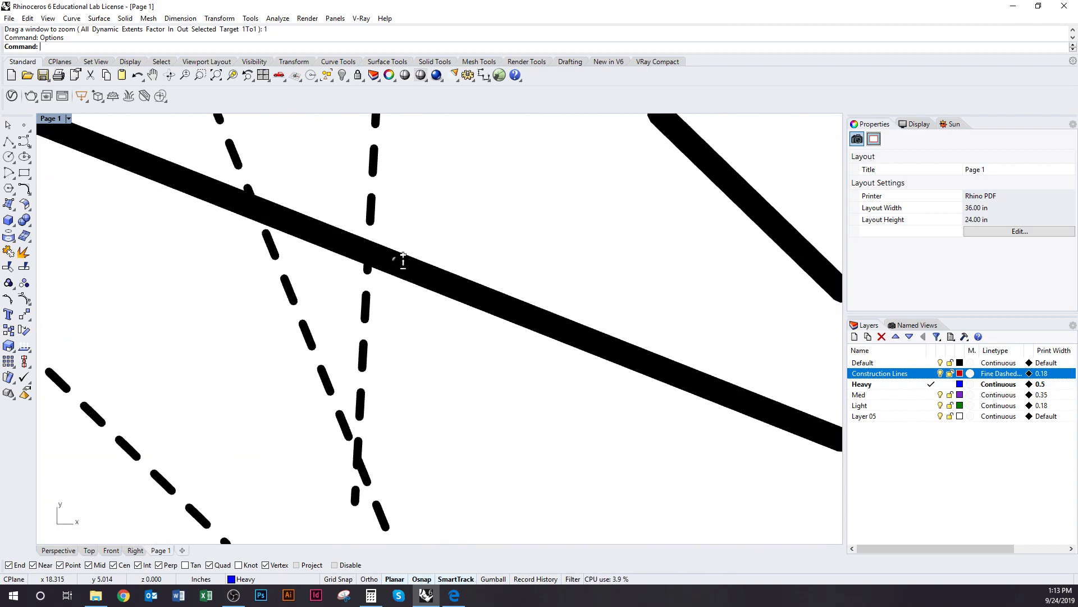
pyautogui.moveTo(398, 260)
pyautogui.keyDown('ctrl'); pyautogui.mouseDown(button='right')
pyautogui.moveTo(412, 421)
pyautogui.moveTo(473, 418)
pyautogui.mouseUp(button='right'); pyautogui.keyUp('ctrl')
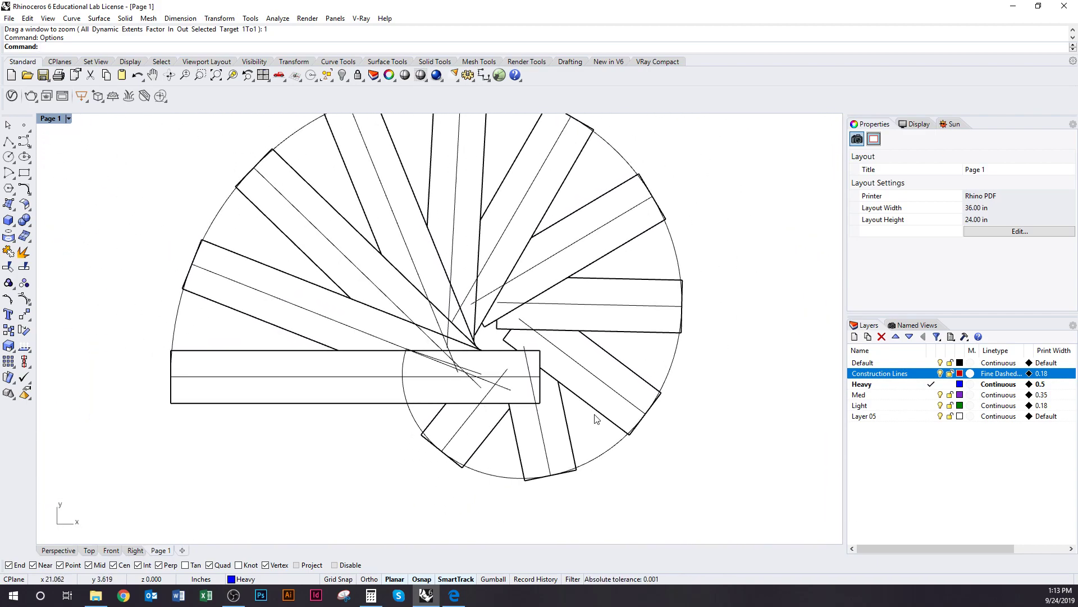
# Step: Check the Fine Dashed Line pattern in the document's linetype options and examine the plan's construction lines on Page 1
pyautogui.write('Options')
pyautogui.press('Return')
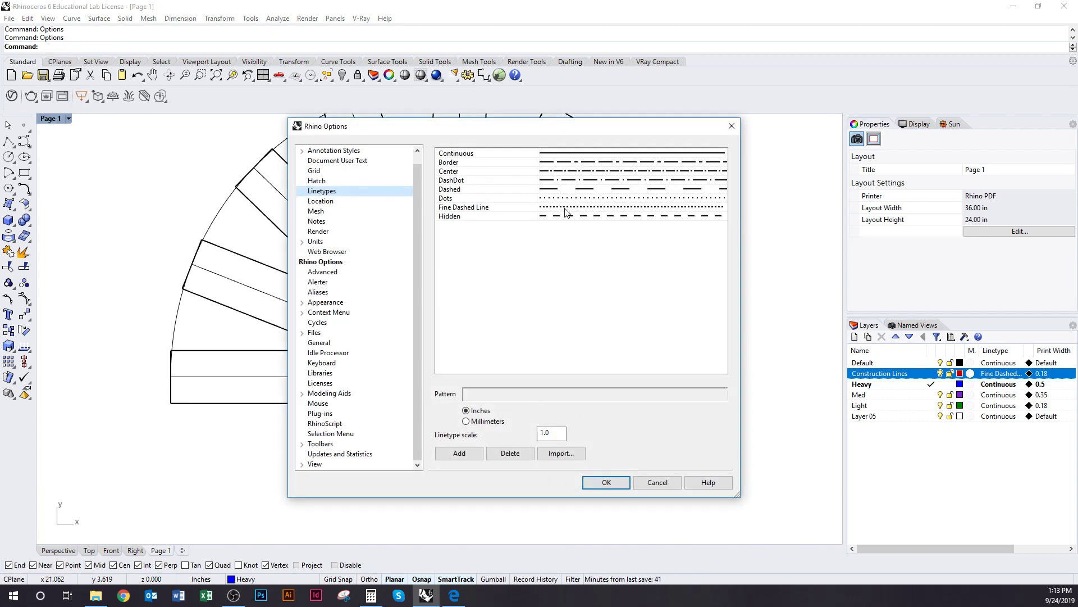
pyautogui.click(565, 208)
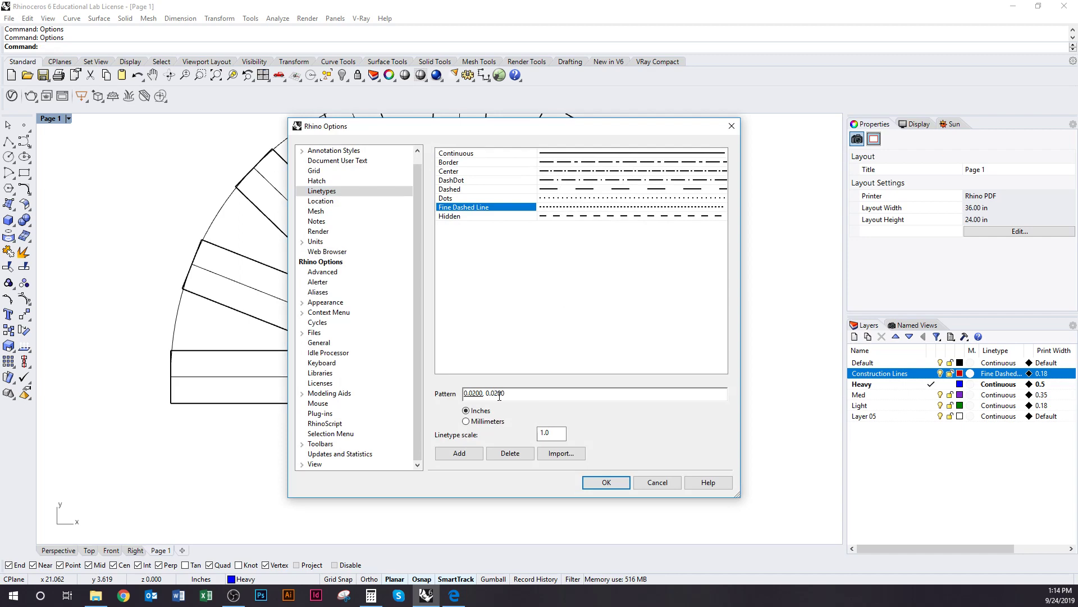
pyautogui.click(600, 484)
pyautogui.scroll(5, 510, 384)
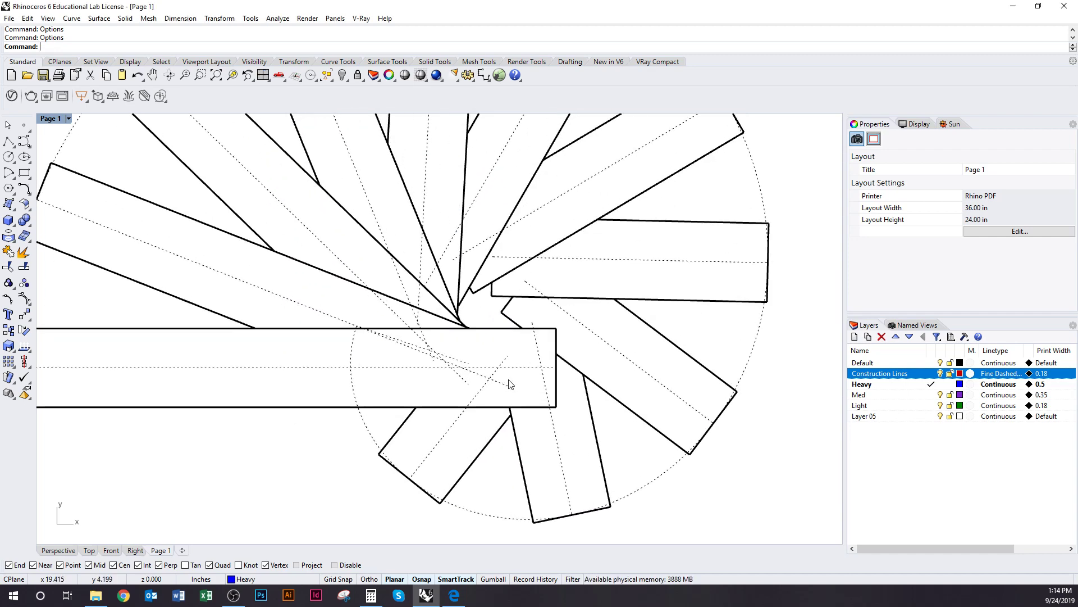
pyautogui.scroll(-5, 510, 384)
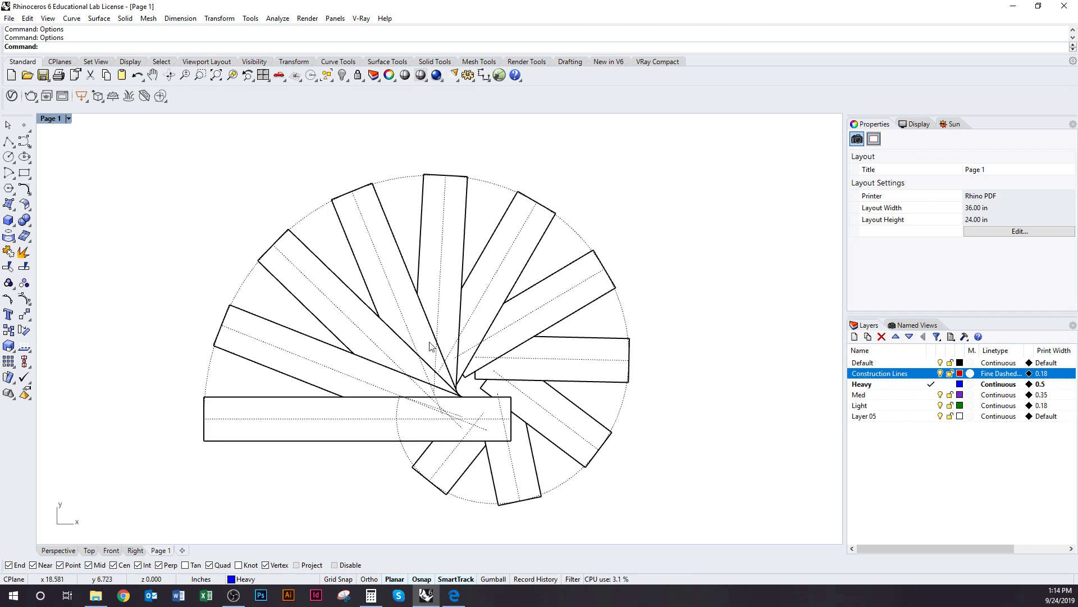
pyautogui.scroll(-3, 507, 368)
pyautogui.scroll(4, 454, 336)
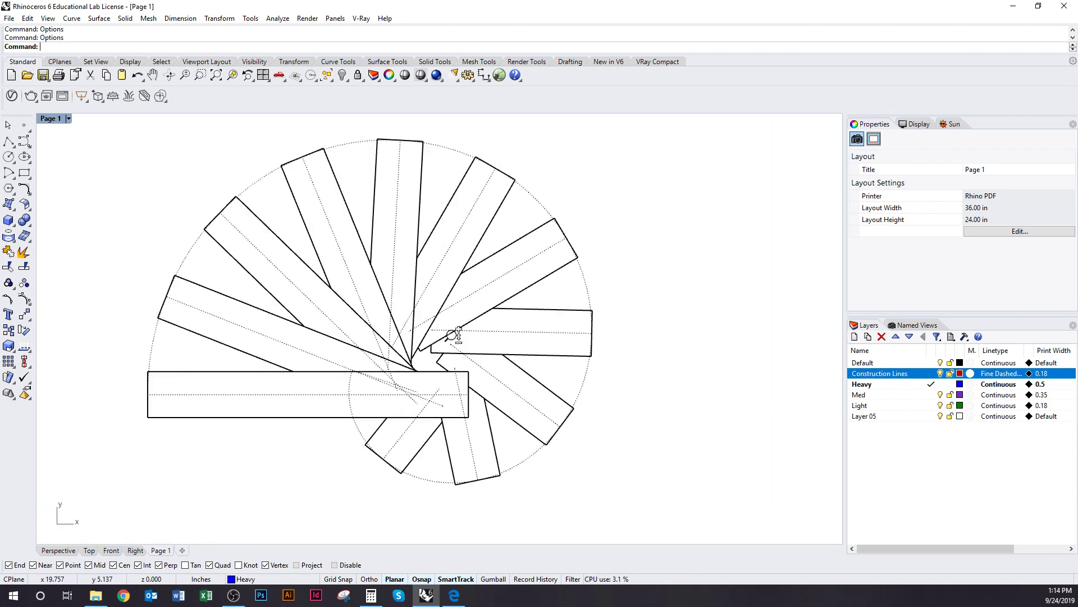
pyautogui.scroll(1, 454, 336)
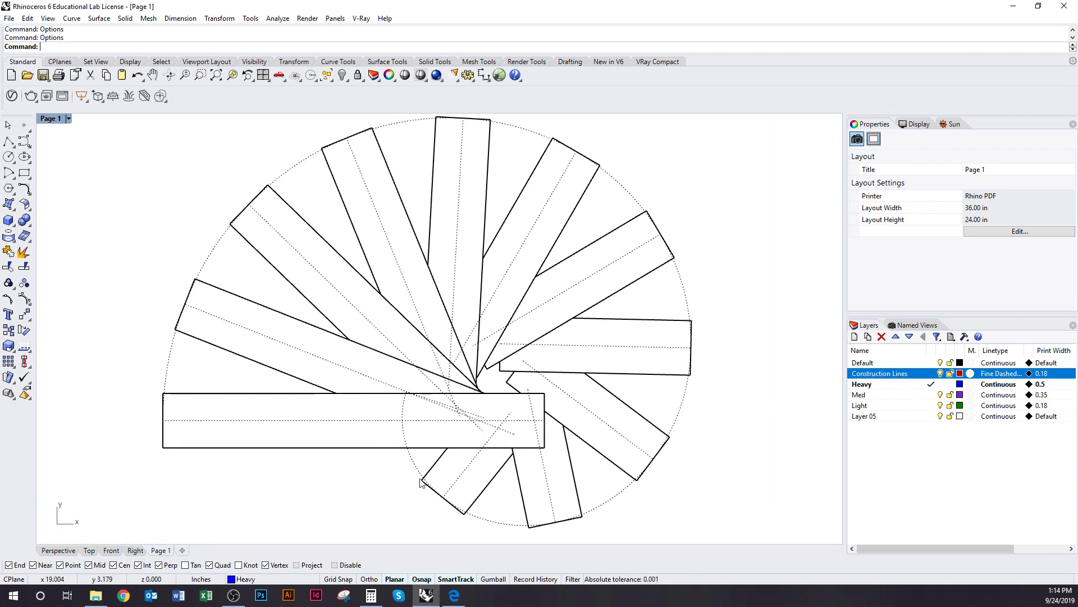
pyautogui.scroll(-2, 558, 320)
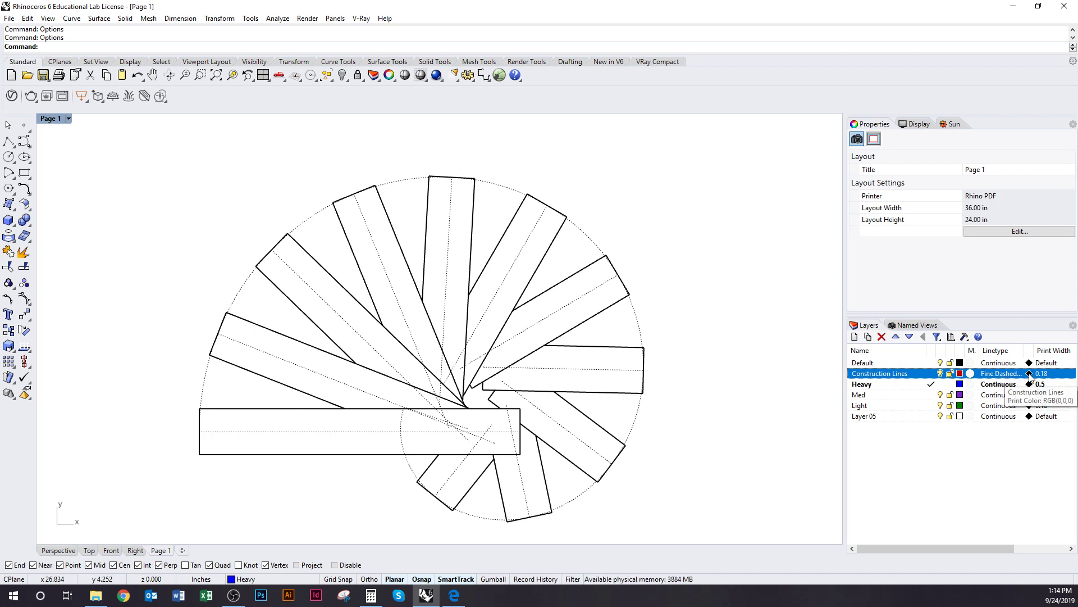
# Step: Set the Construction Lines layer's print color to Dark Gray and check the plan on the layout
pyautogui.scroll(-5, 581, 324)
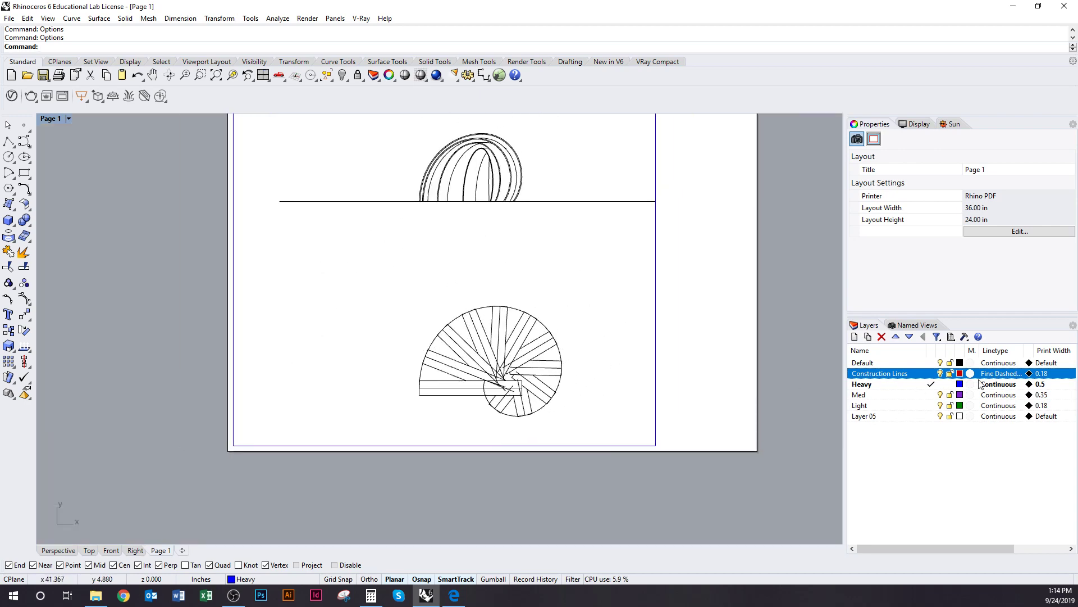
pyautogui.click(1030, 374)
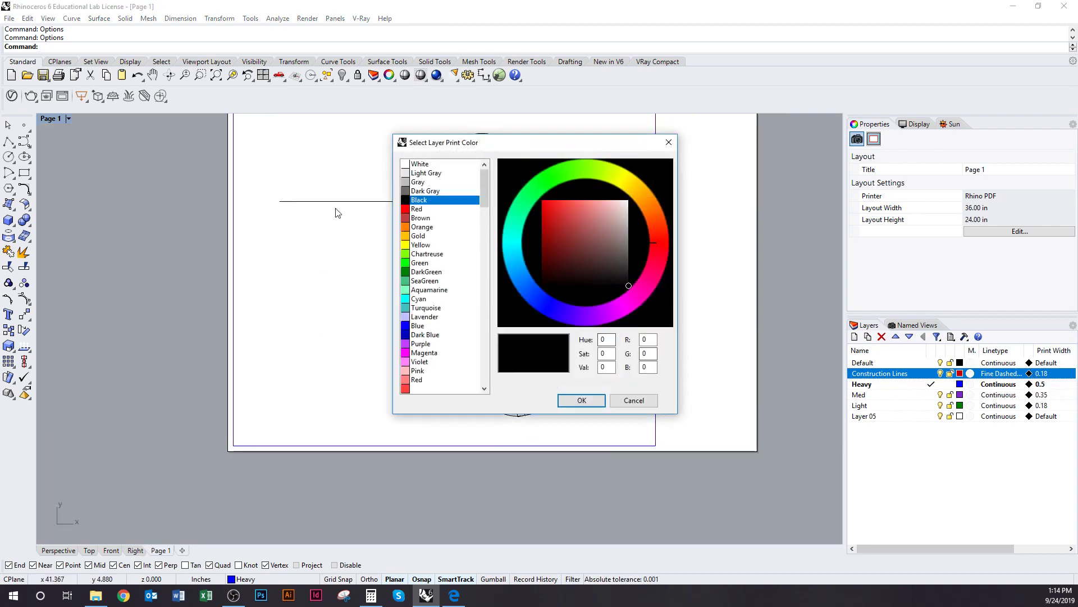
pyautogui.click(424, 191)
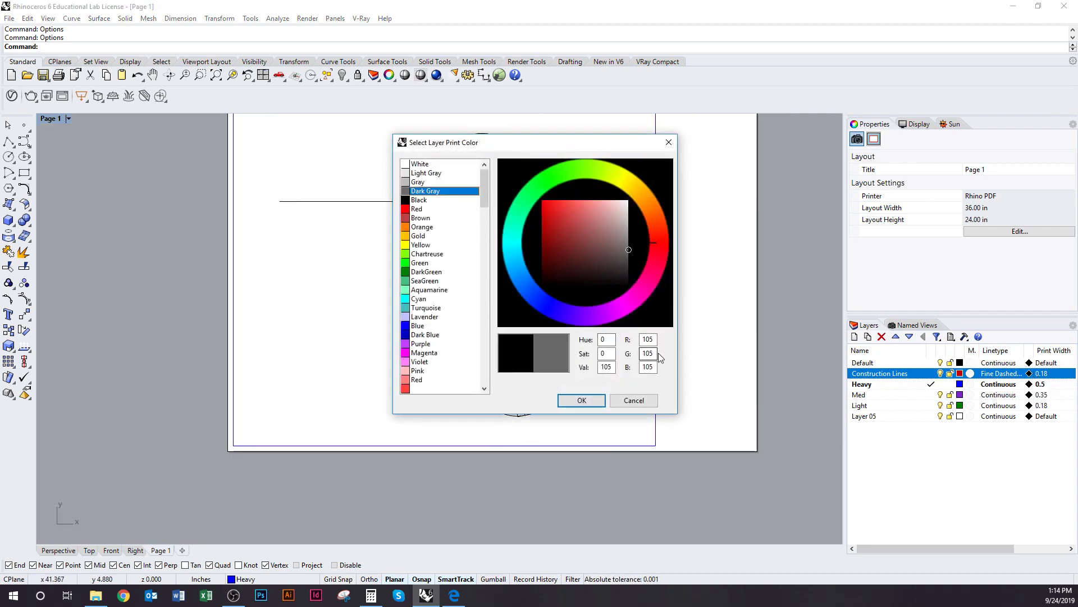
pyautogui.click(581, 400)
pyautogui.scroll(6, 552, 303)
pyautogui.moveTo(543, 325); pyautogui.dragTo(606, 325, button='right')
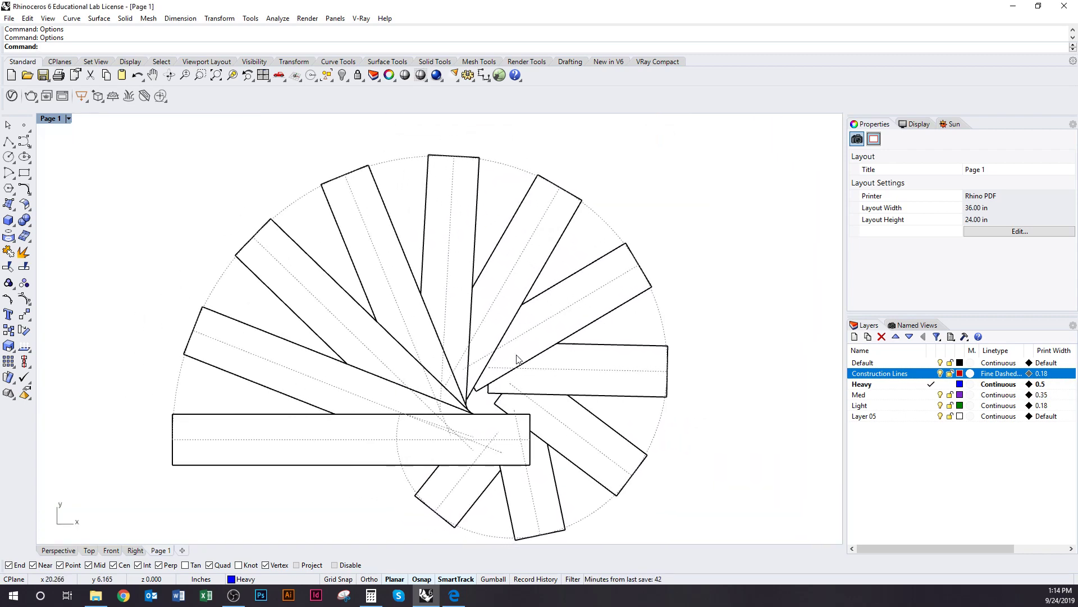
pyautogui.scroll(-2, 368, 324)
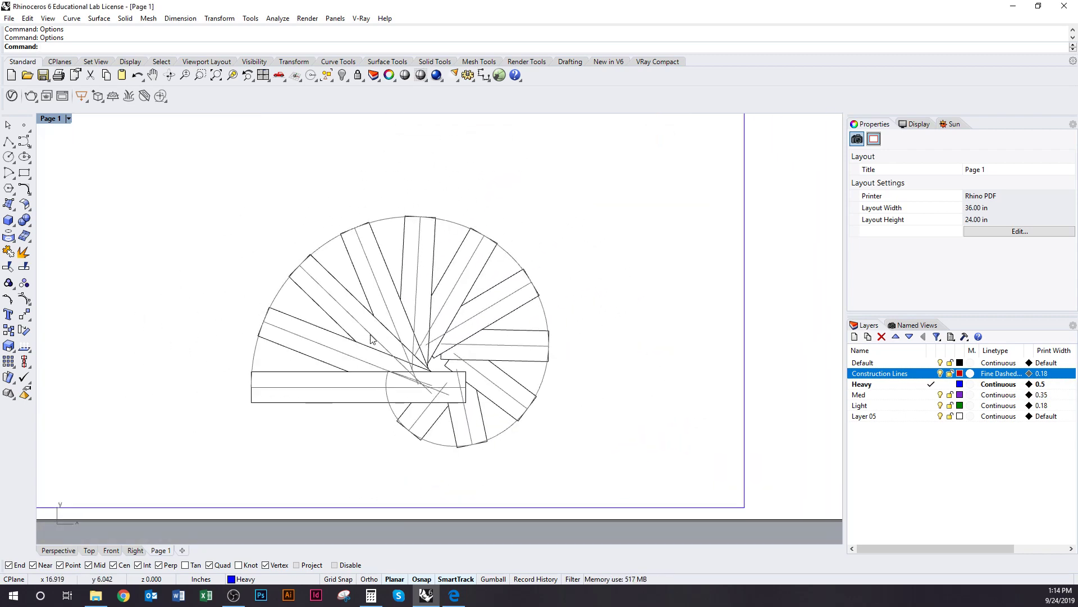
pyautogui.scroll(3, 366, 315)
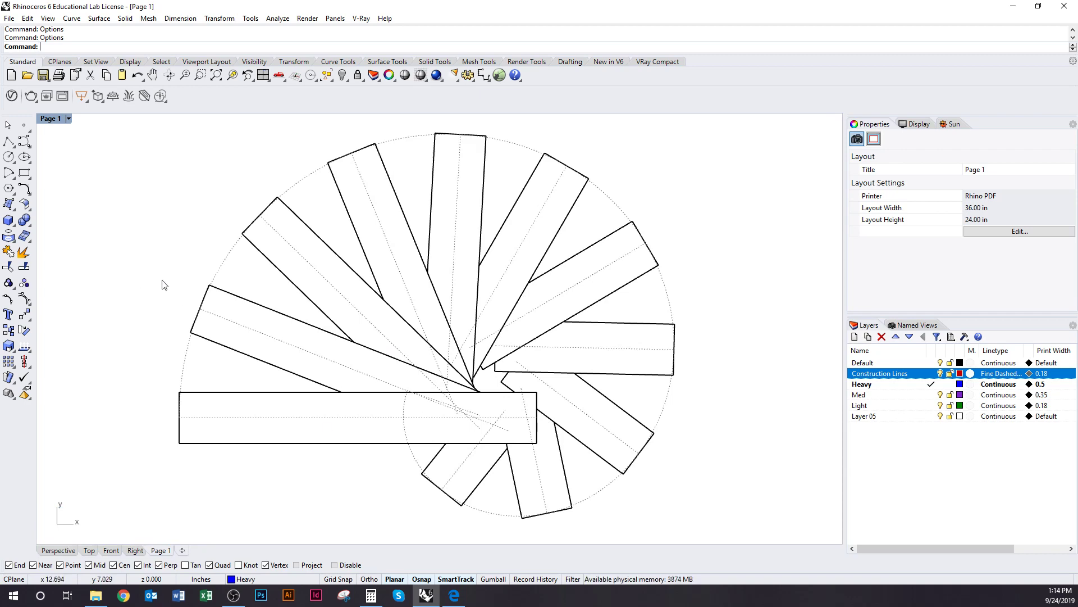
# Step: Start a print of the layout with Rhino PDF as the destination printer
pyautogui.click(9, 18)
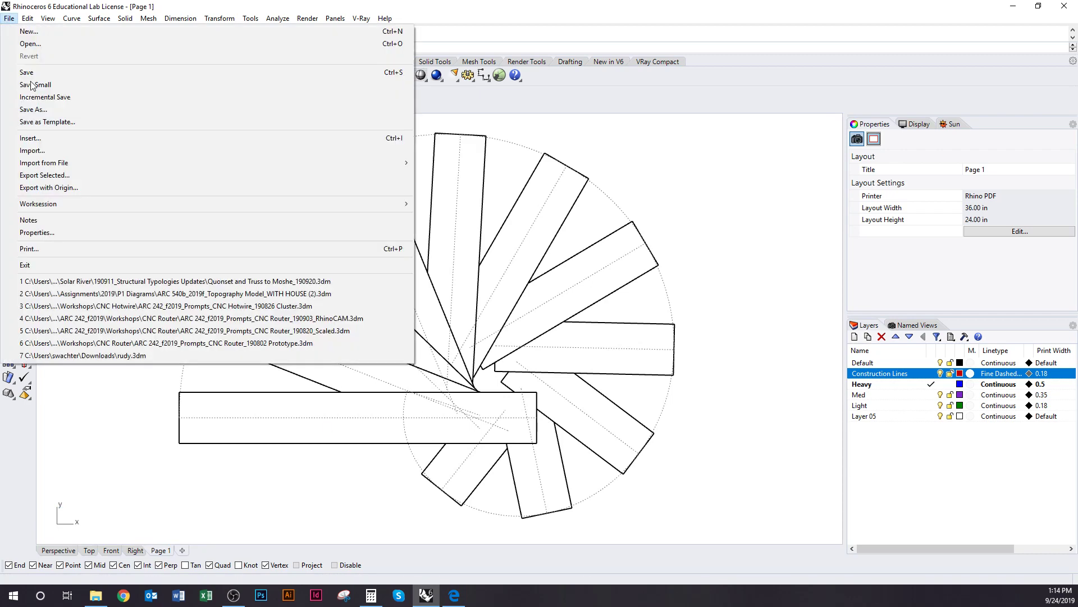
pyautogui.click(79, 247)
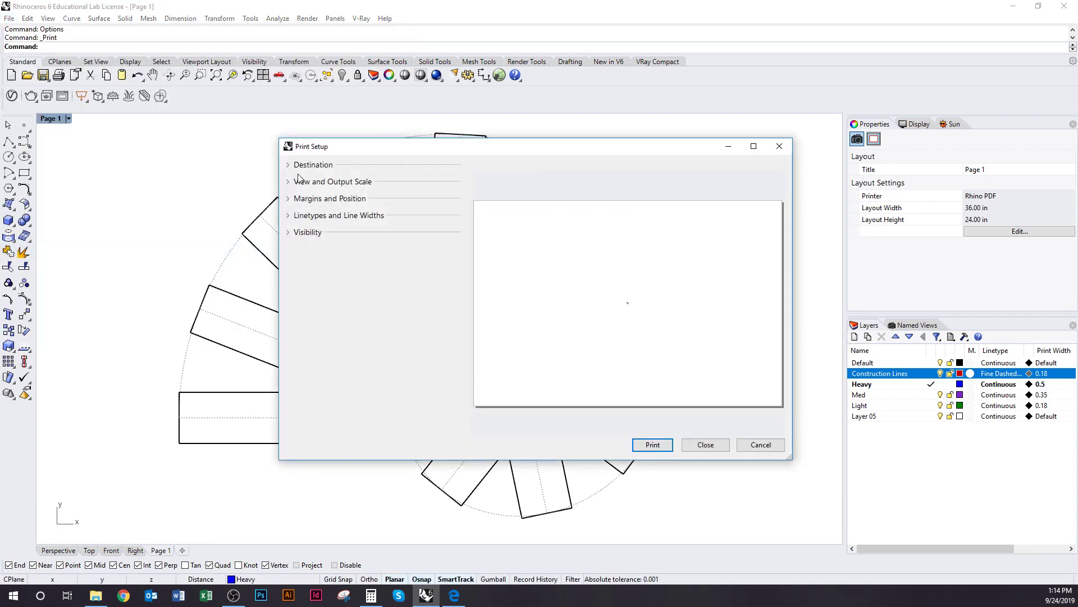
pyautogui.click(304, 164)
pyautogui.click(404, 185)
pyautogui.click(362, 180)
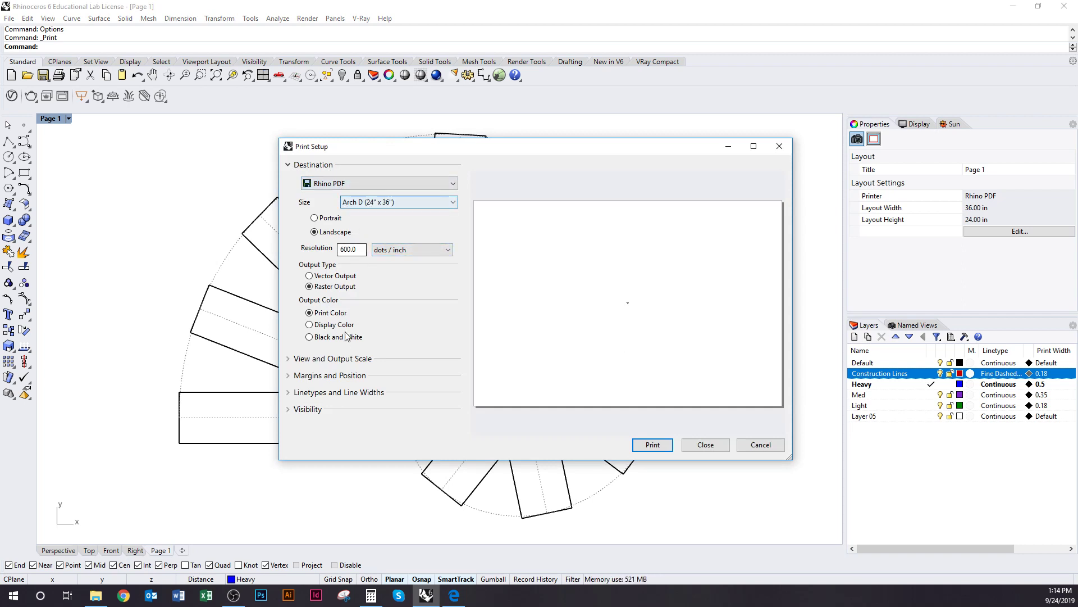
# Step: Set the print to output all layouts at a scale of 12 inches on paper to 1 foot in the model
pyautogui.click(290, 360)
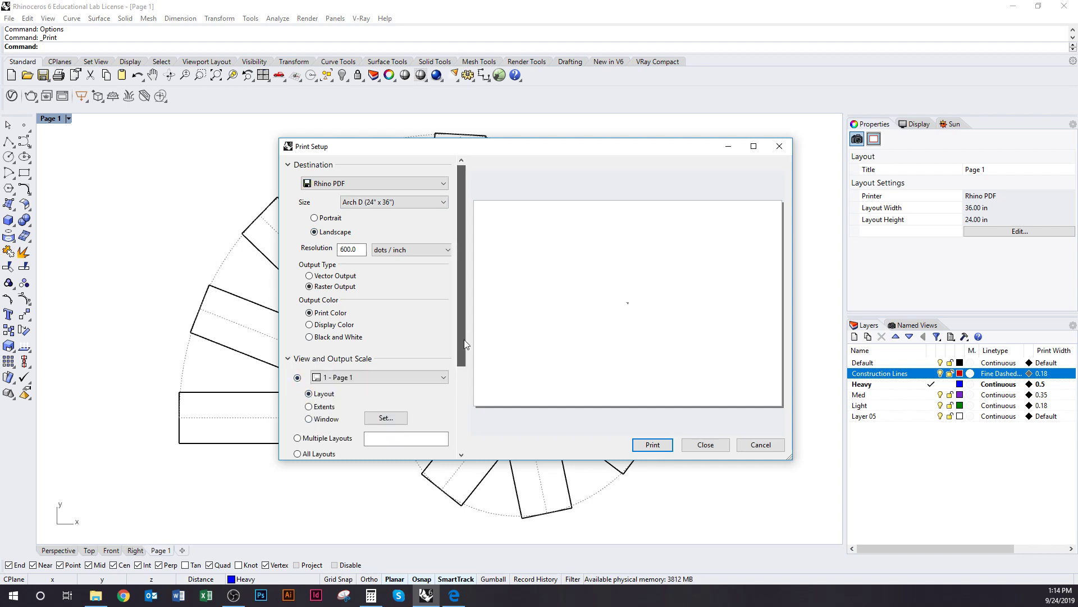
pyautogui.moveTo(465, 344); pyautogui.dragTo(459, 405)
pyautogui.click(313, 371)
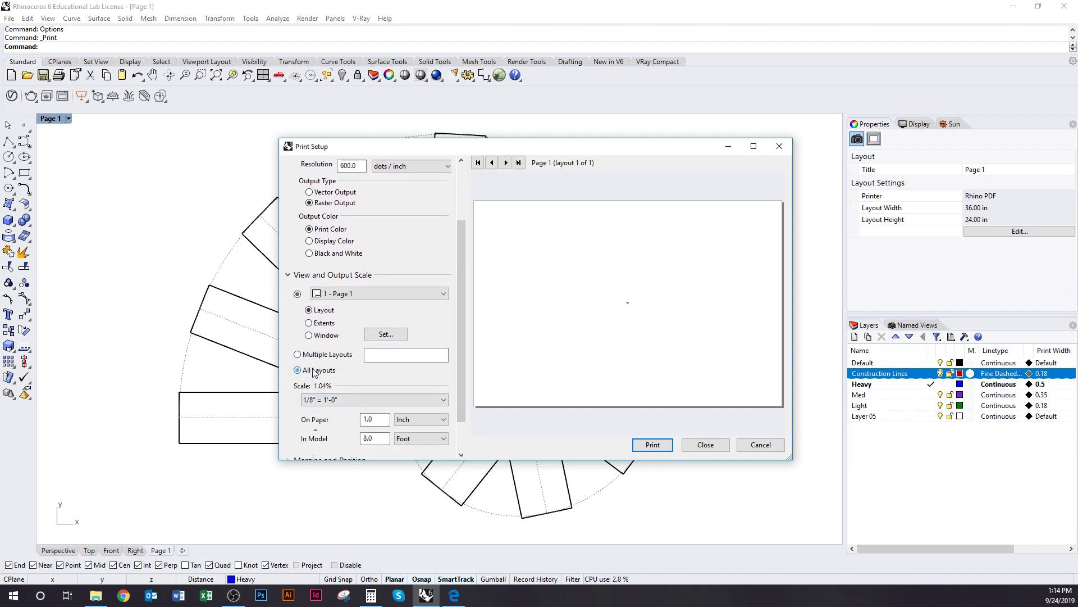
pyautogui.moveTo(462, 314); pyautogui.dragTo(465, 385)
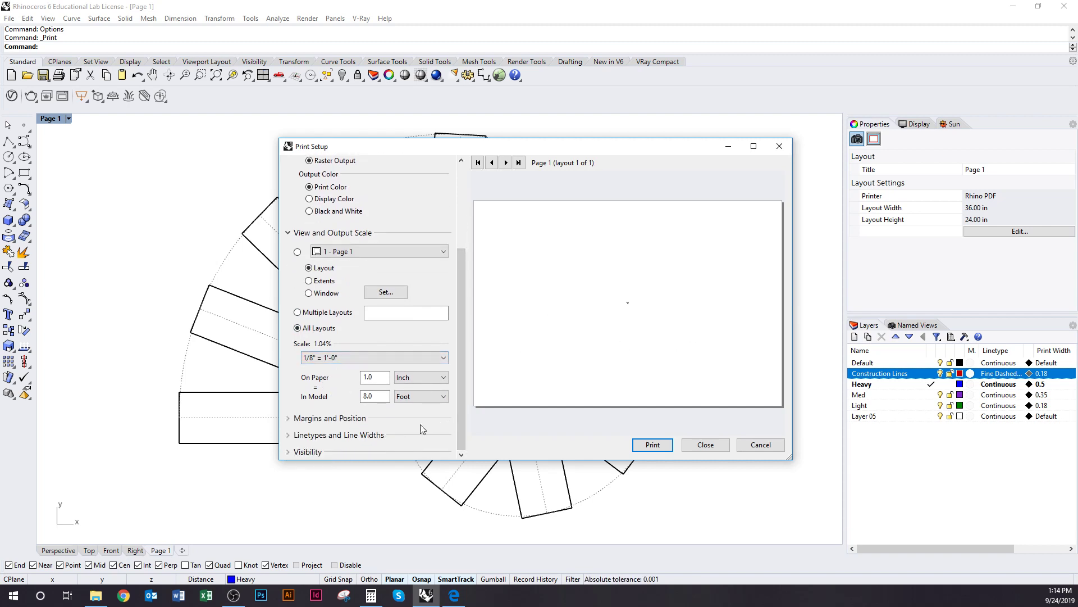
pyautogui.moveTo(373, 380); pyautogui.dragTo(344, 375)
pyautogui.write('12')
pyautogui.press('Tab')
pyautogui.write('1')
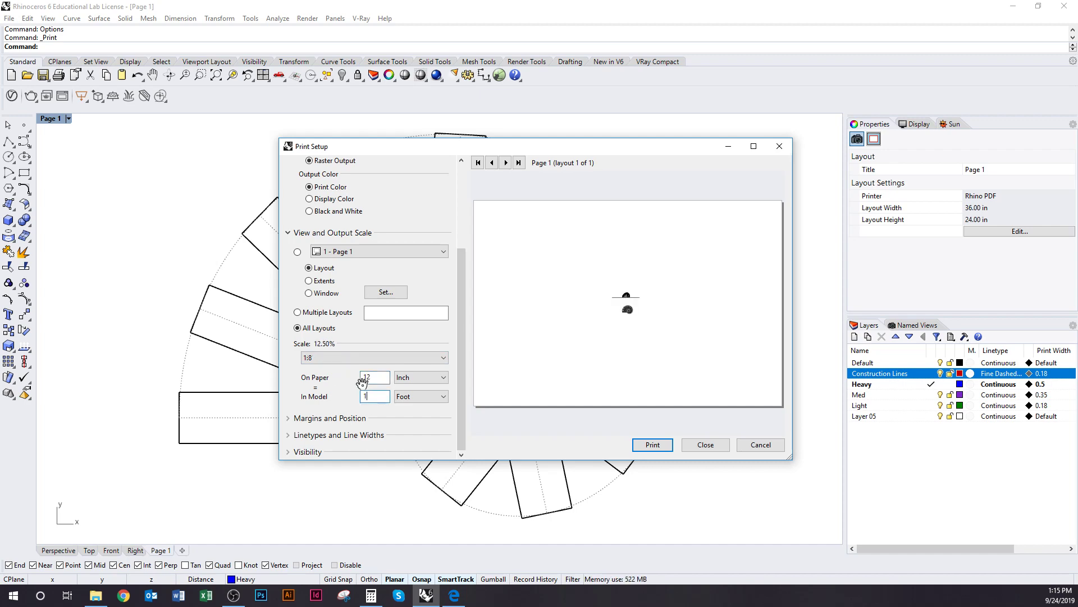
# Step: Print the layout to Untitled.pdf in the 0923_Tutorial_Drawing Paper Models folder, using the folder path copied from File Explorer
pyautogui.click(652, 444)
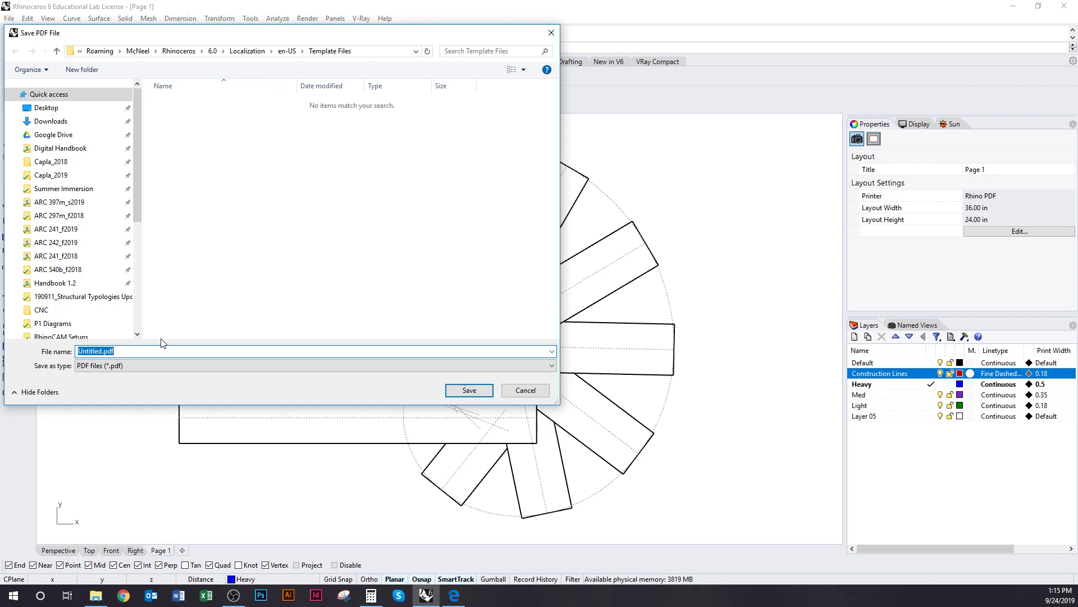
pyautogui.hotkey('alt', 'Tab')
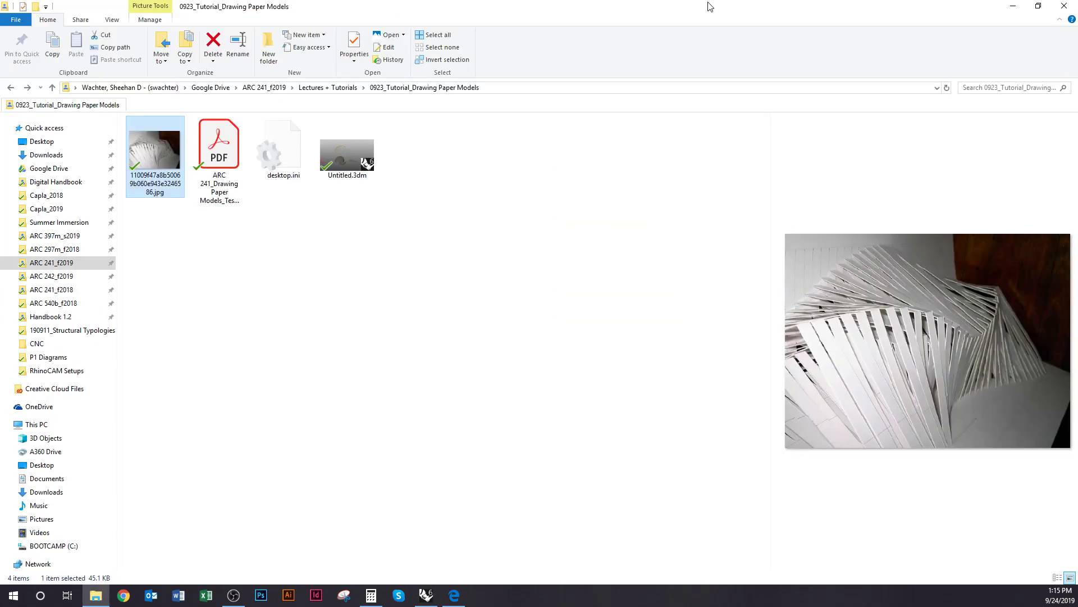
pyautogui.click(564, 88)
pyautogui.hotkey('ctrl', 'c')
pyautogui.hotkey('alt', 'Tab')
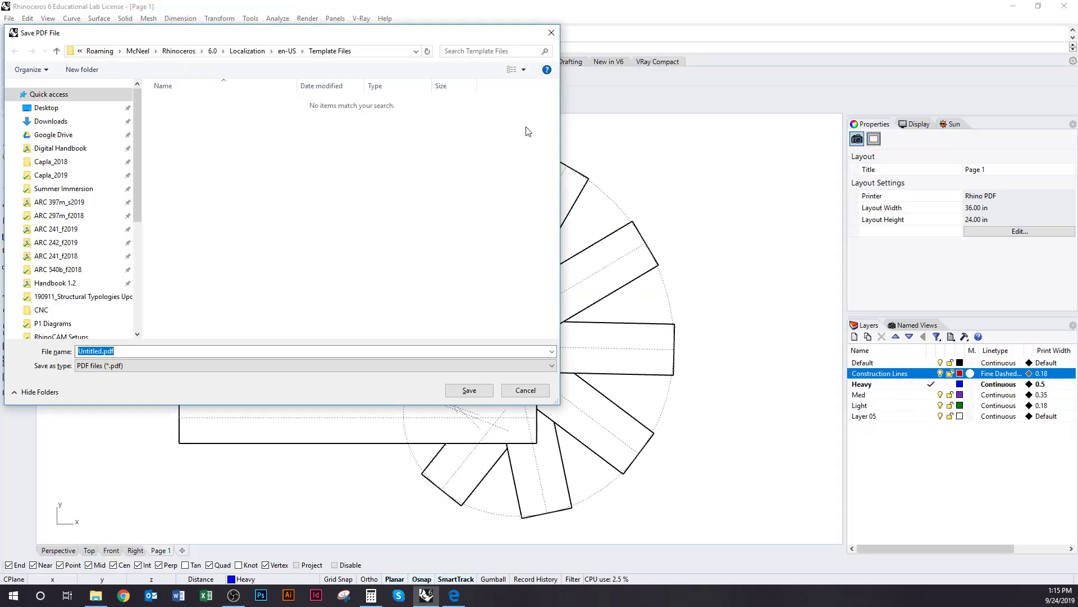
pyautogui.hotkey('ctrl', 'v')
pyautogui.press('Return')
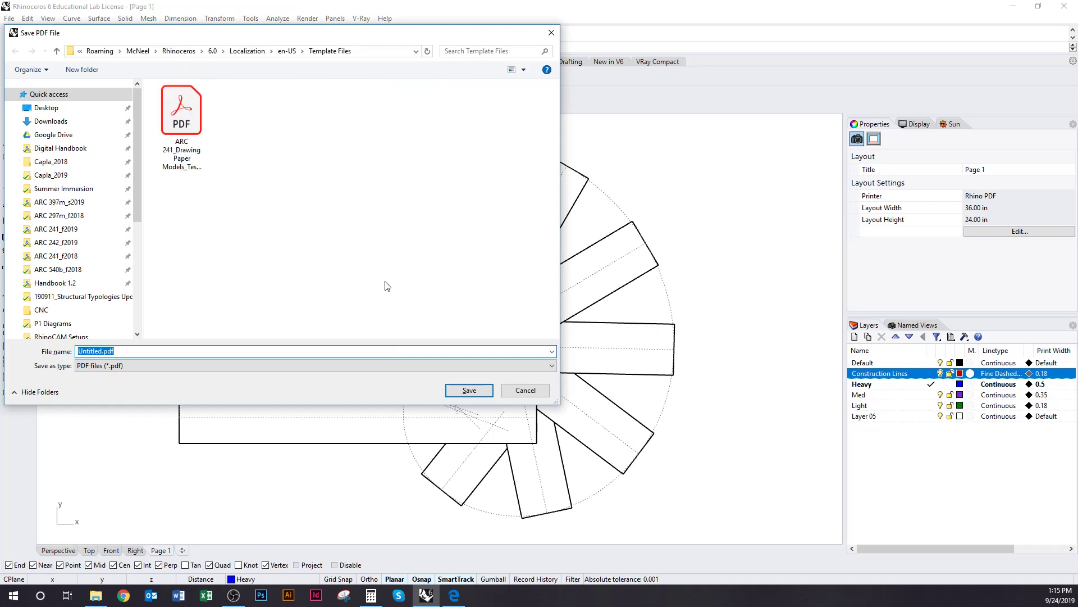
pyautogui.press('Return')
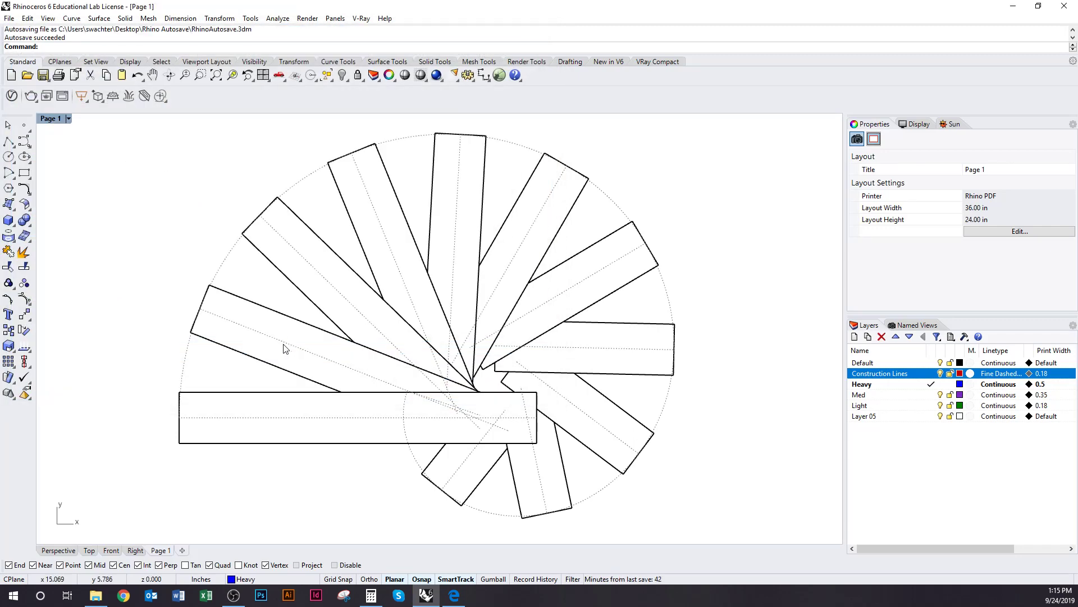
# Step: Open Untitled.pdf from the tutorial folder in Acrobat and examine the plan's line weights and dashed construction lines up close
pyautogui.click(96, 595)
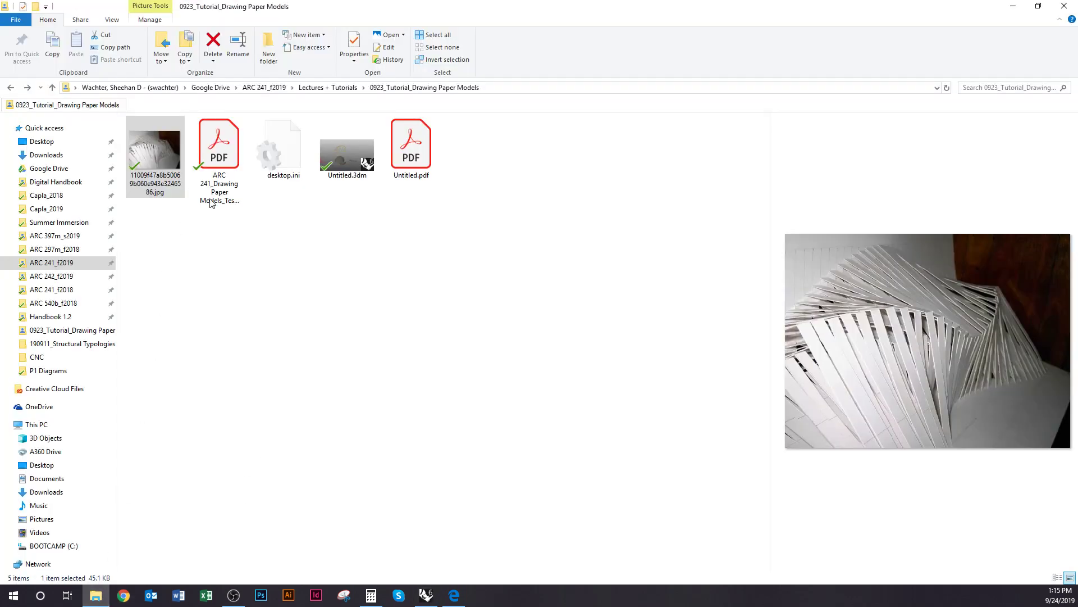
pyautogui.click(386, 164)
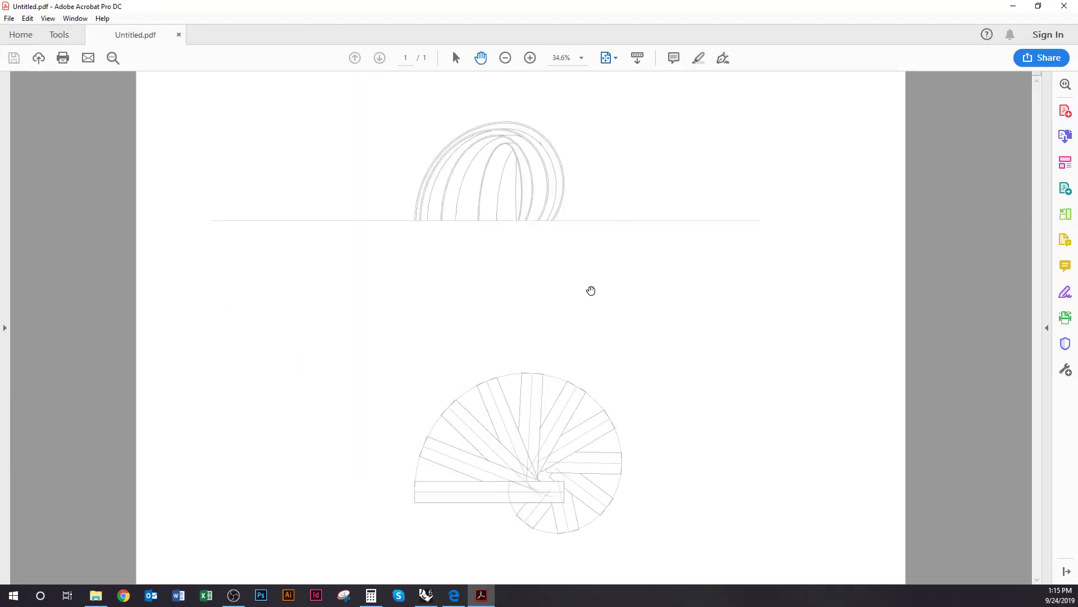
pyautogui.keyDown('ctrl'); pyautogui.scroll(5, 612, 472); pyautogui.keyUp('ctrl')
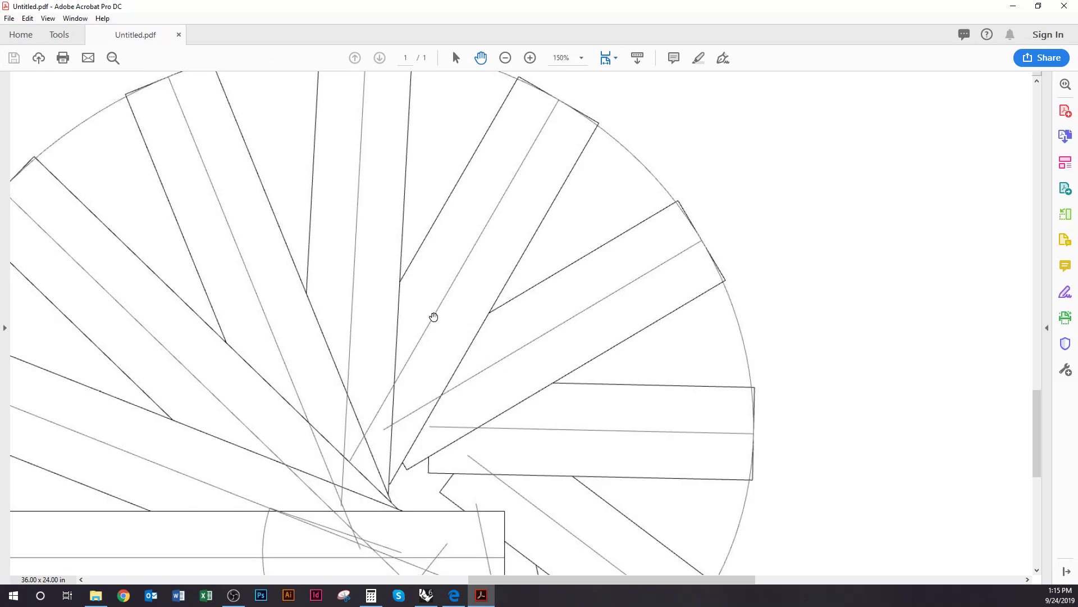
pyautogui.keyDown('ctrl'); pyautogui.scroll(2, 430, 315); pyautogui.keyUp('ctrl')
pyautogui.keyDown('ctrl'); pyautogui.scroll(5, 430, 316); pyautogui.keyUp('ctrl')
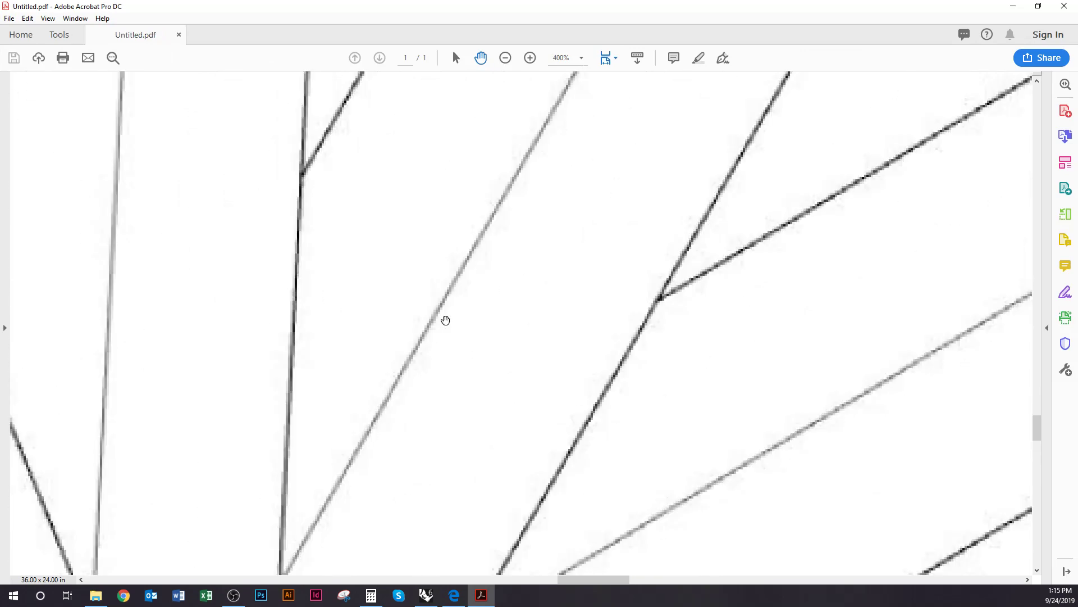
# Step: Examine the raster PDF's line quality on the plan at several zoom levels, and close Untitled.pdf
pyautogui.keyDown('ctrl'); pyautogui.scroll(-7, 446, 320); pyautogui.keyUp('ctrl')
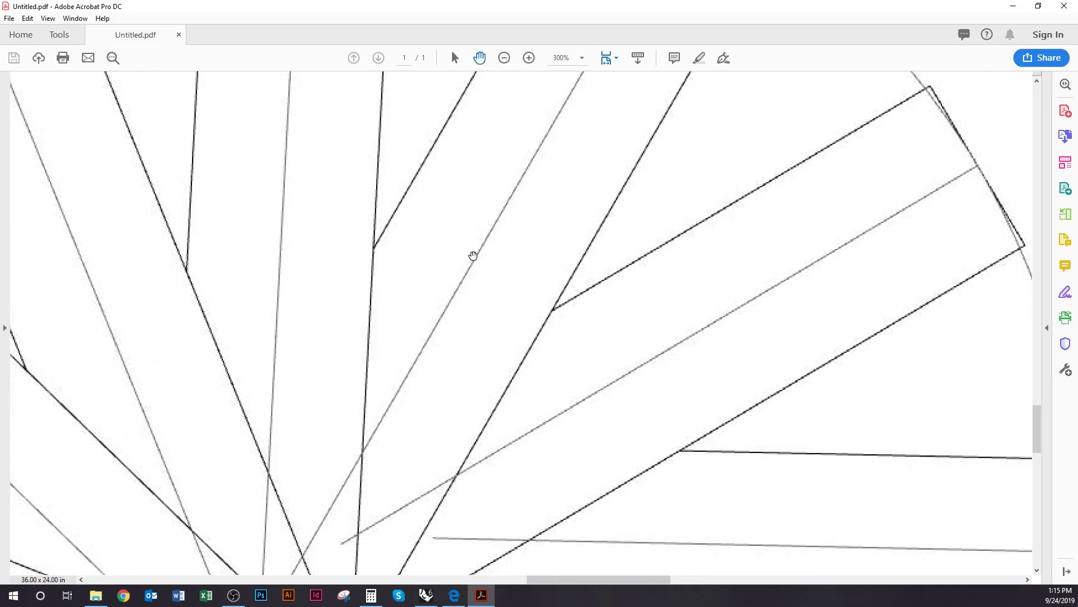
pyautogui.keyDown('ctrl'); pyautogui.scroll(-1, 450, 295); pyautogui.keyUp('ctrl')
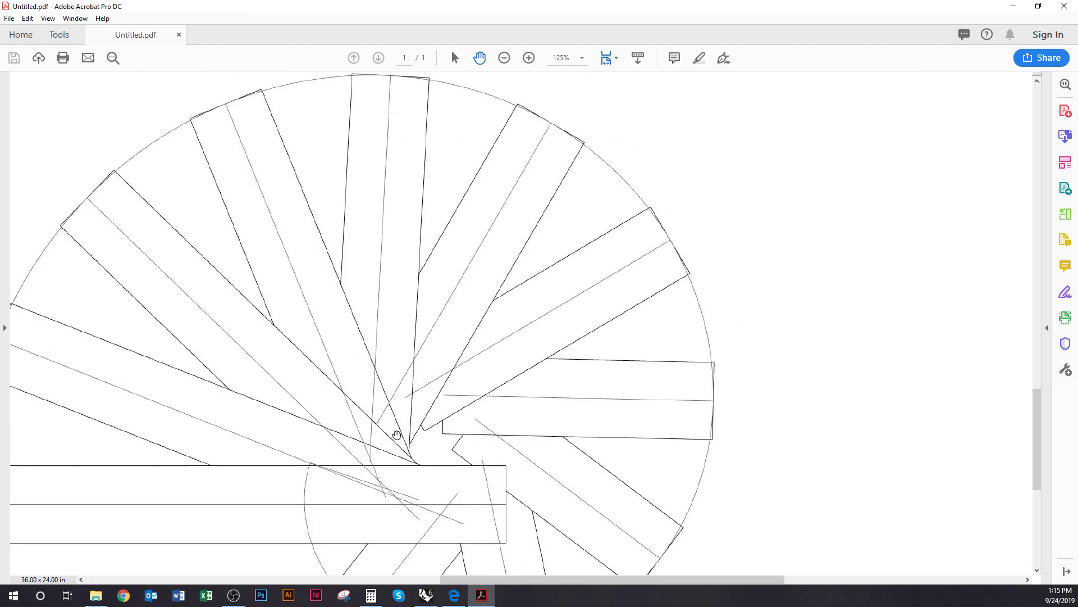
pyautogui.keyDown('ctrl'); pyautogui.scroll(6, 397, 381); pyautogui.keyUp('ctrl')
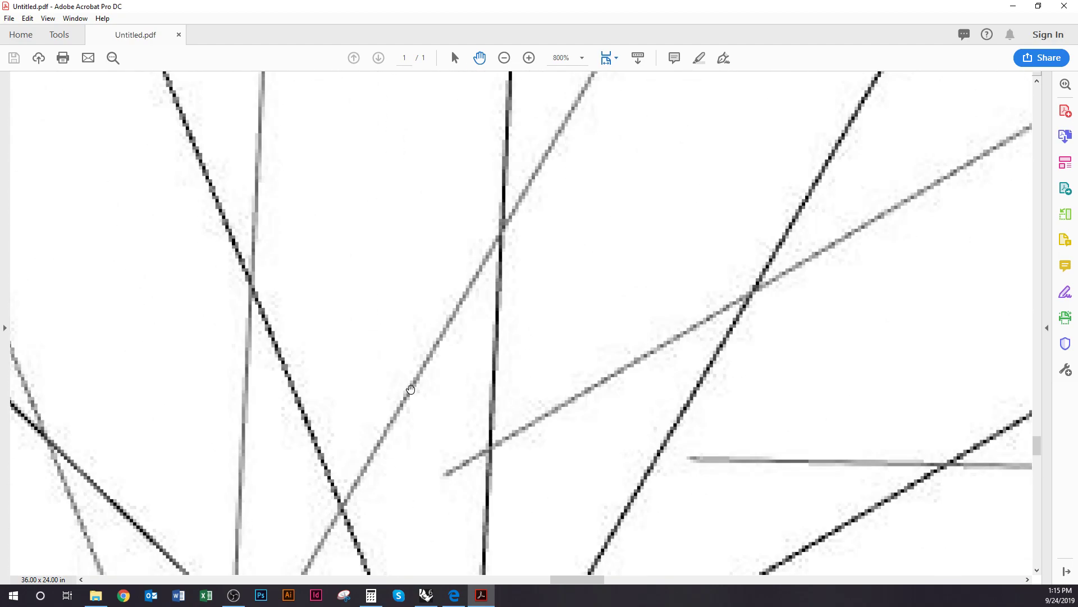
pyautogui.keyDown('ctrl'); pyautogui.scroll(-4, 410, 385); pyautogui.keyUp('ctrl')
pyautogui.keyDown('ctrl'); pyautogui.scroll(-10, 411, 389); pyautogui.keyUp('ctrl')
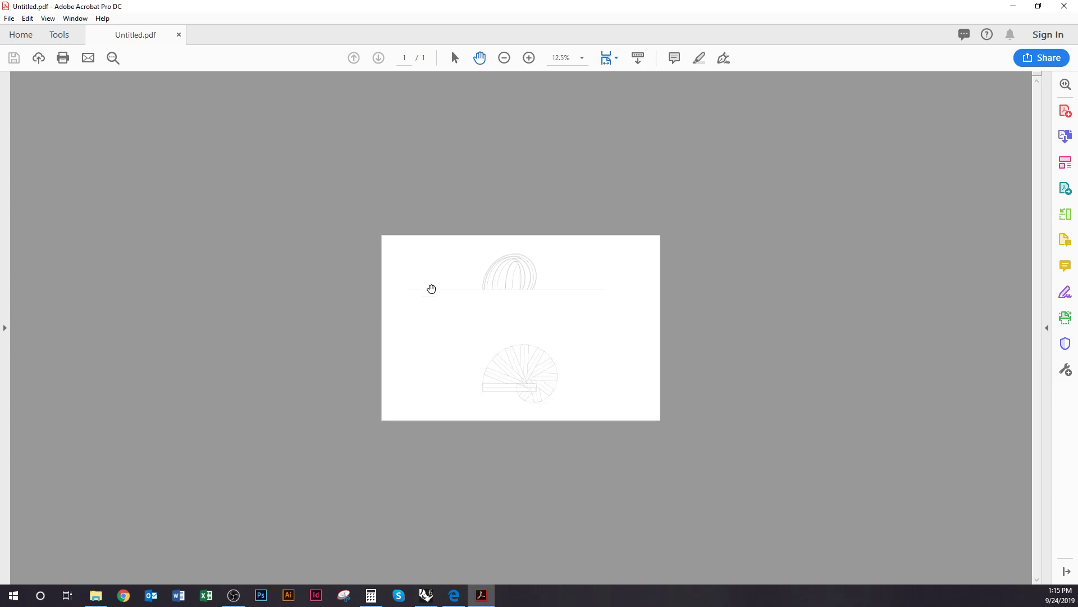
pyautogui.keyDown('ctrl'); pyautogui.scroll(2, 538, 390); pyautogui.keyUp('ctrl')
pyautogui.keyDown('ctrl'); pyautogui.scroll(3, 538, 390); pyautogui.keyUp('ctrl')
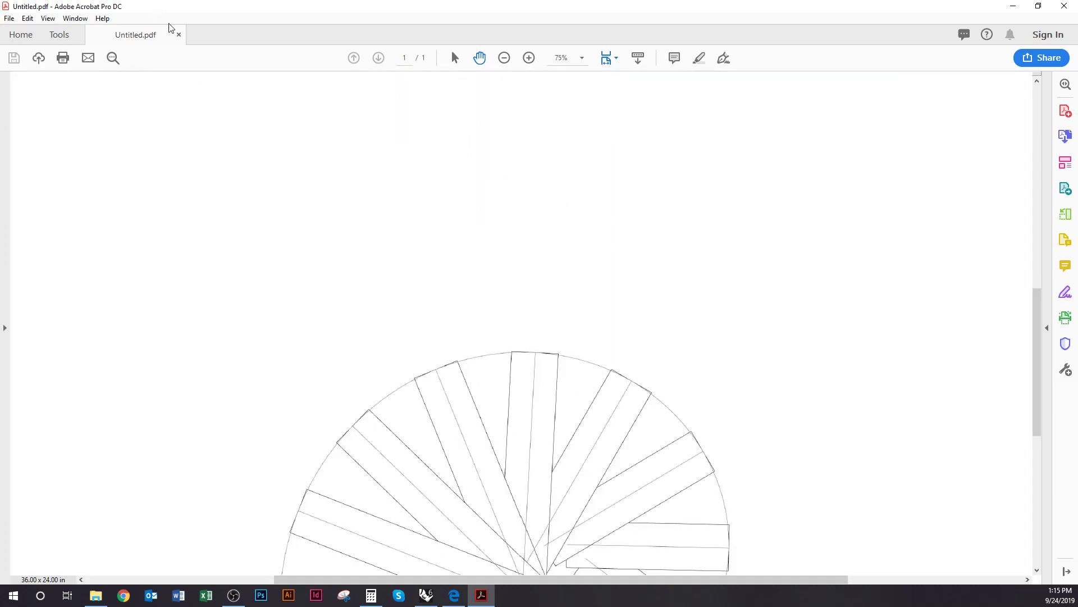
pyautogui.click(180, 34)
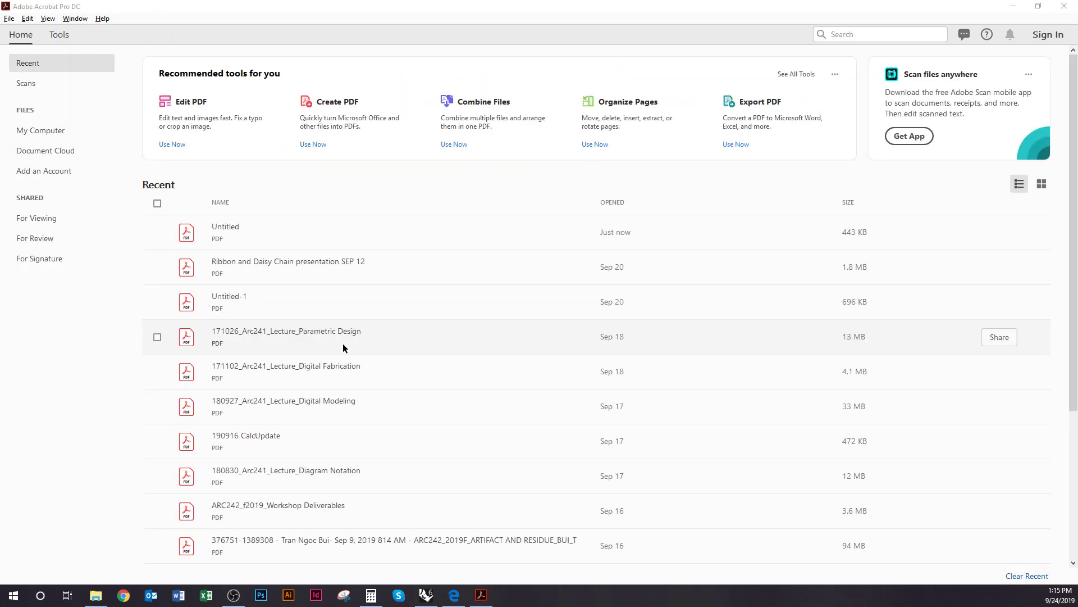
# Step: Return to Rhino and start a new print of the layout with the output type set to Vector Output
pyautogui.hotkey('alt', 'Tab')
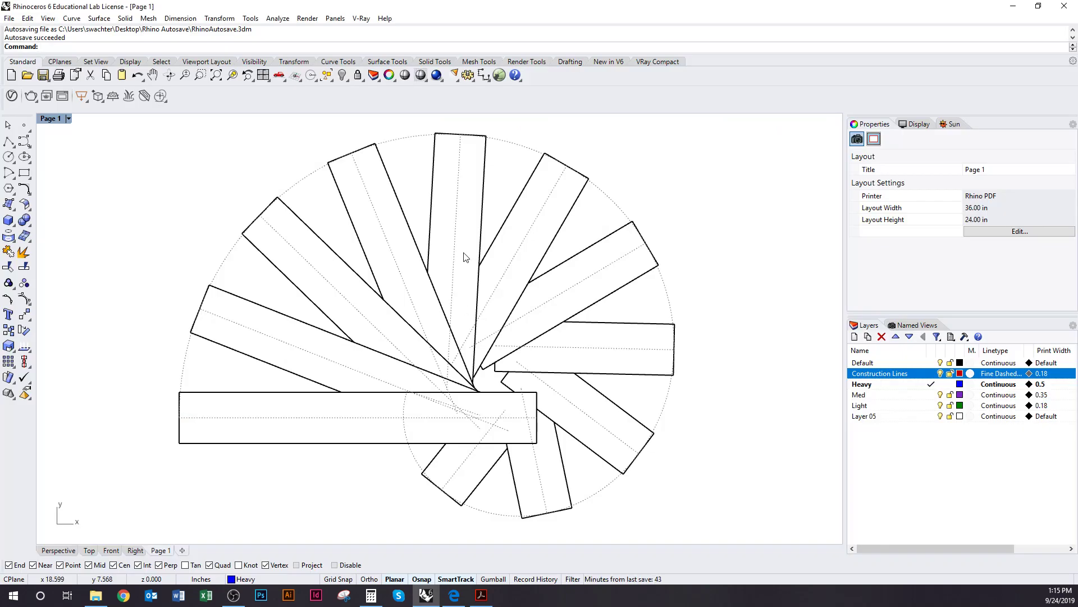
pyautogui.write('Ri')
pyautogui.press('Return')
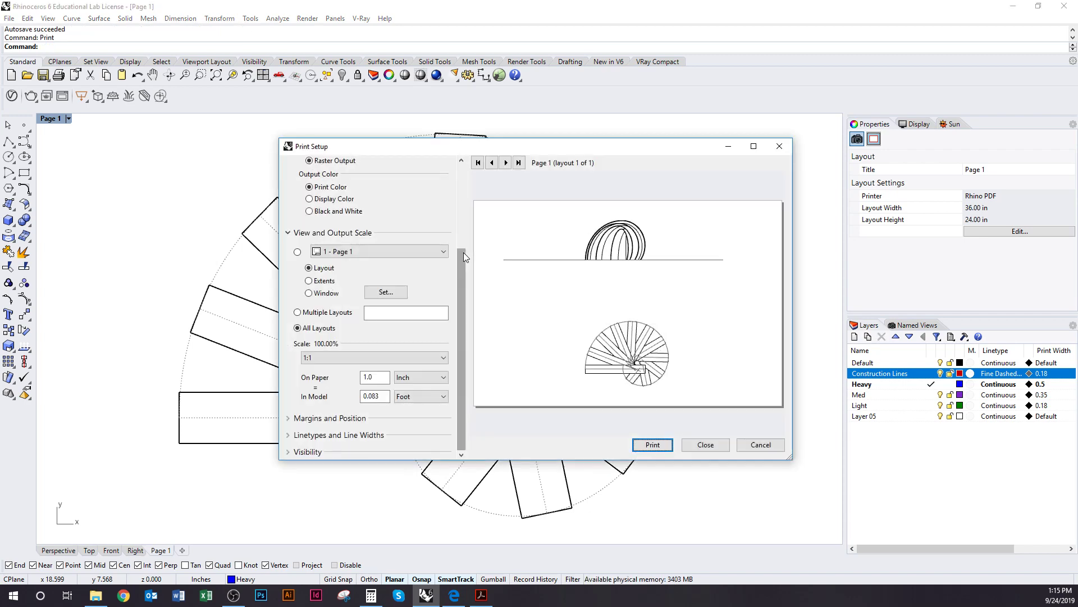
pyautogui.moveTo(463, 277); pyautogui.dragTo(458, 178)
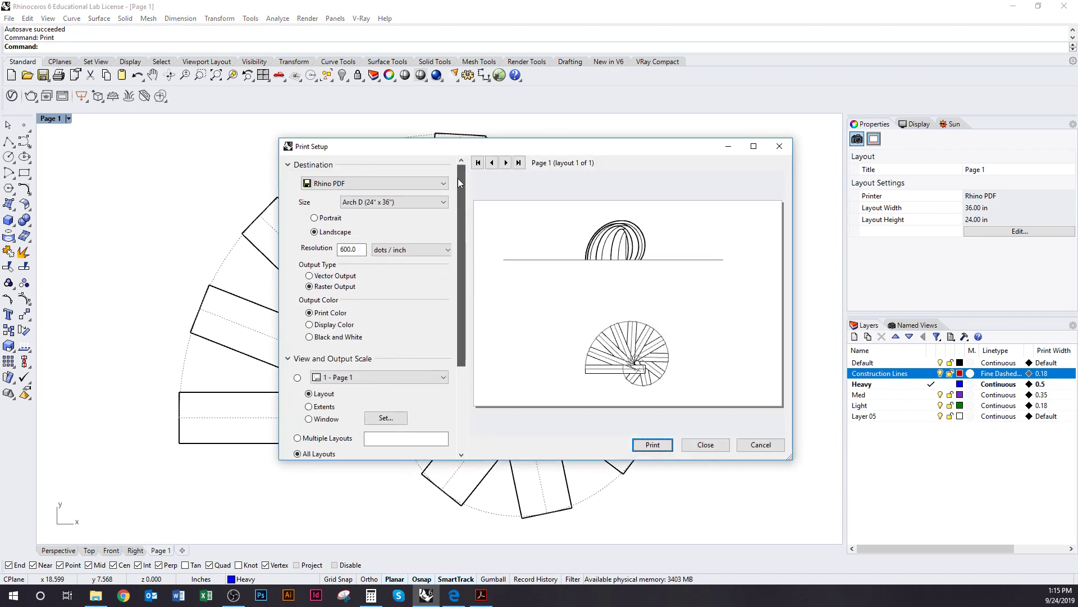
pyautogui.click(331, 276)
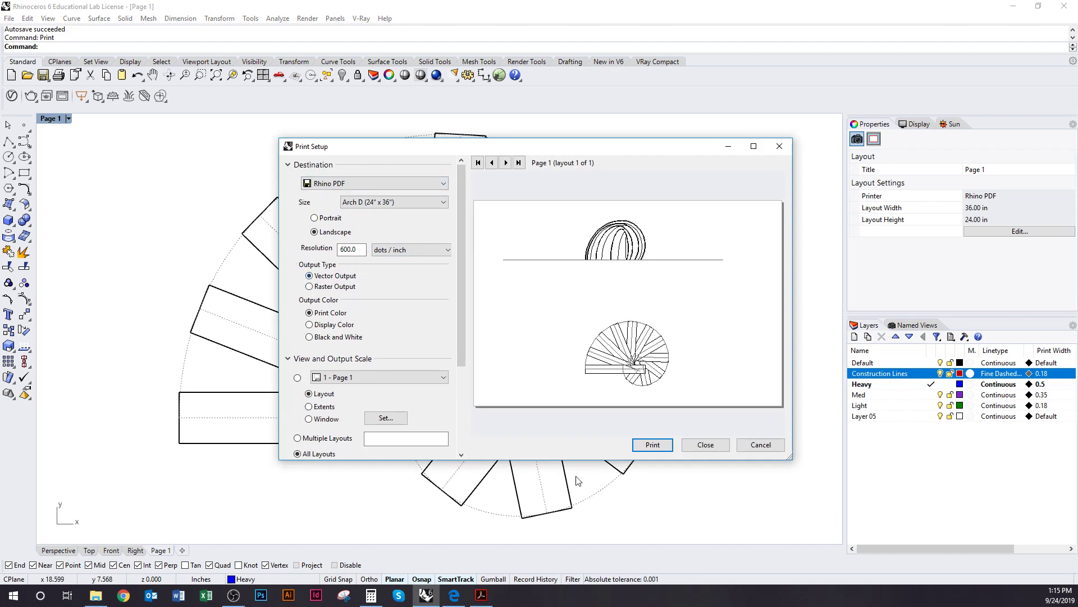
# Step: Print the layout to PDF, closing Acrobat and replacing the existing Untitled.pdf in the tutorial folder
pyautogui.click(651, 444)
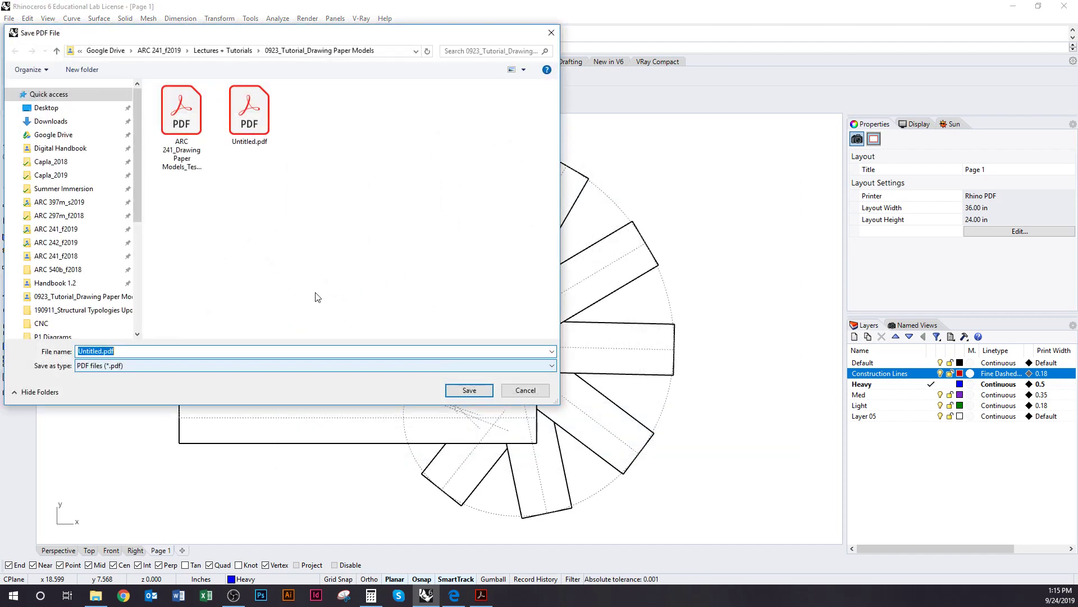
pyautogui.click(470, 390)
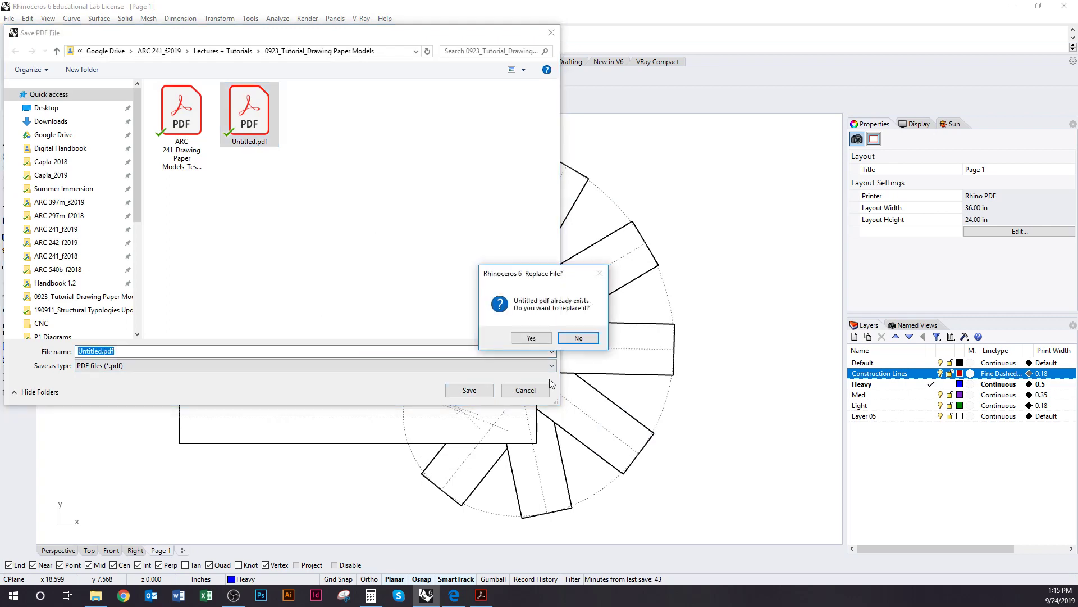
pyautogui.click(482, 595)
pyautogui.click(1069, 5)
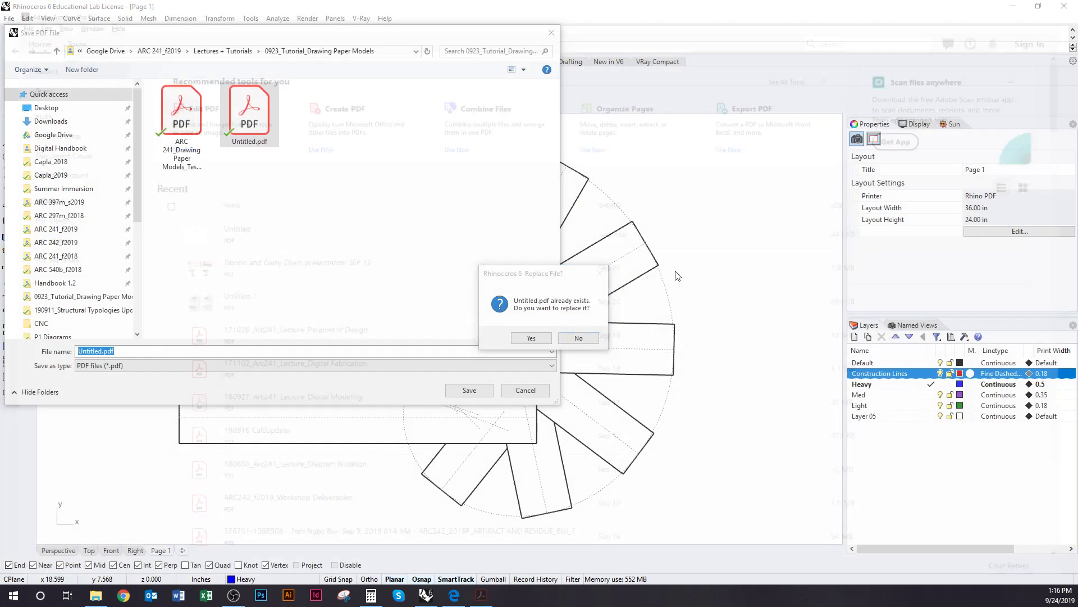
pyautogui.click(534, 338)
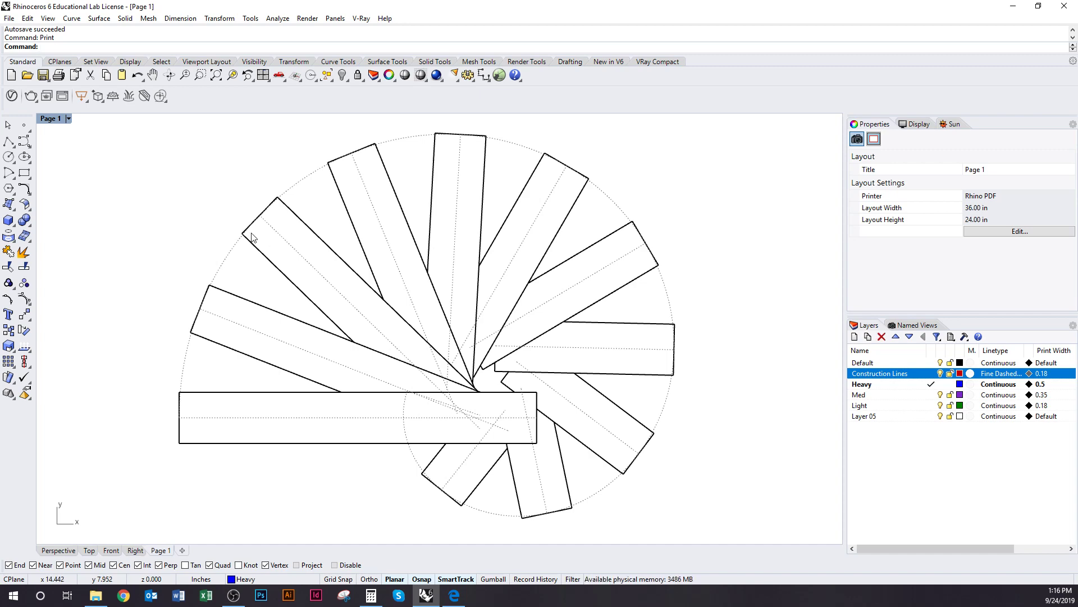
# Step: Open the reprinted Untitled.pdf from the tutorial folder in Acrobat, examine its vector lines up close, and quit Acrobat
pyautogui.hotkey('alt', 'Tab')
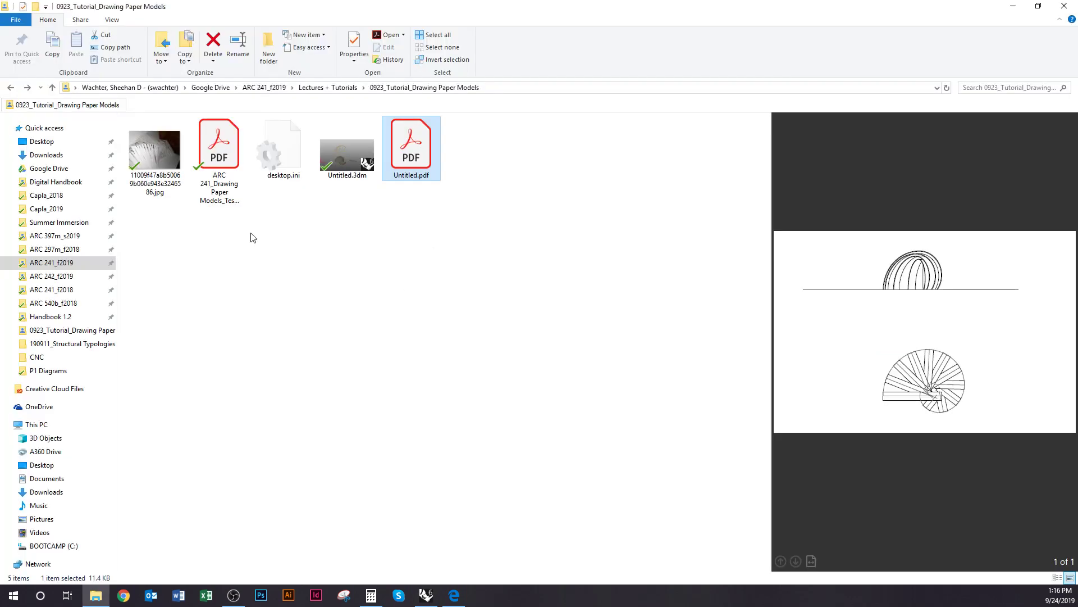
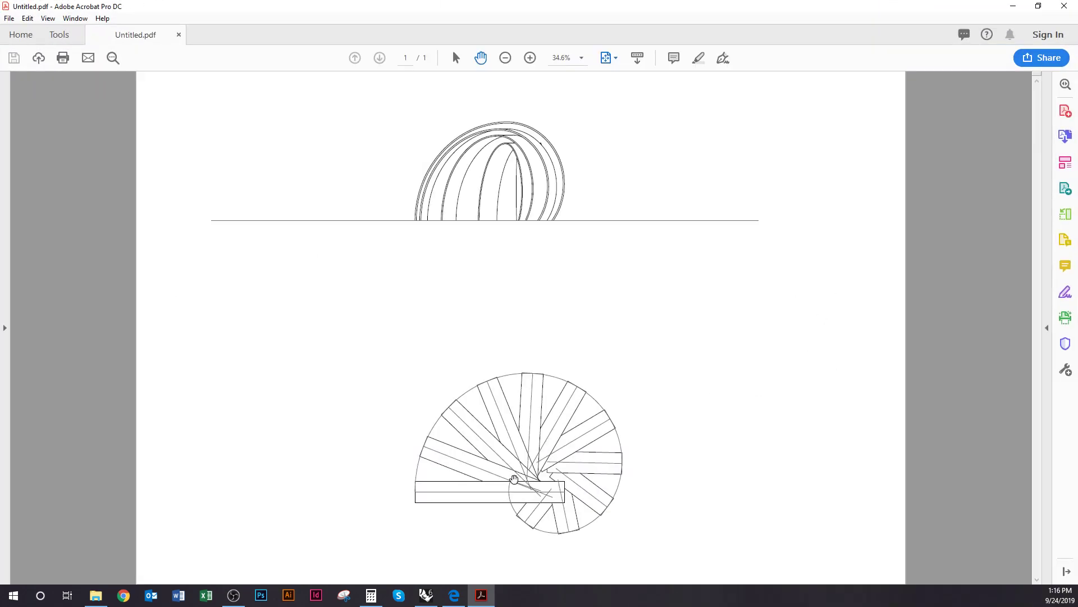
pyautogui.keyDown('ctrl'); pyautogui.scroll(3, 514, 480); pyautogui.keyUp('ctrl')
pyautogui.keyDown('ctrl'); pyautogui.scroll(10, 514, 479); pyautogui.keyUp('ctrl')
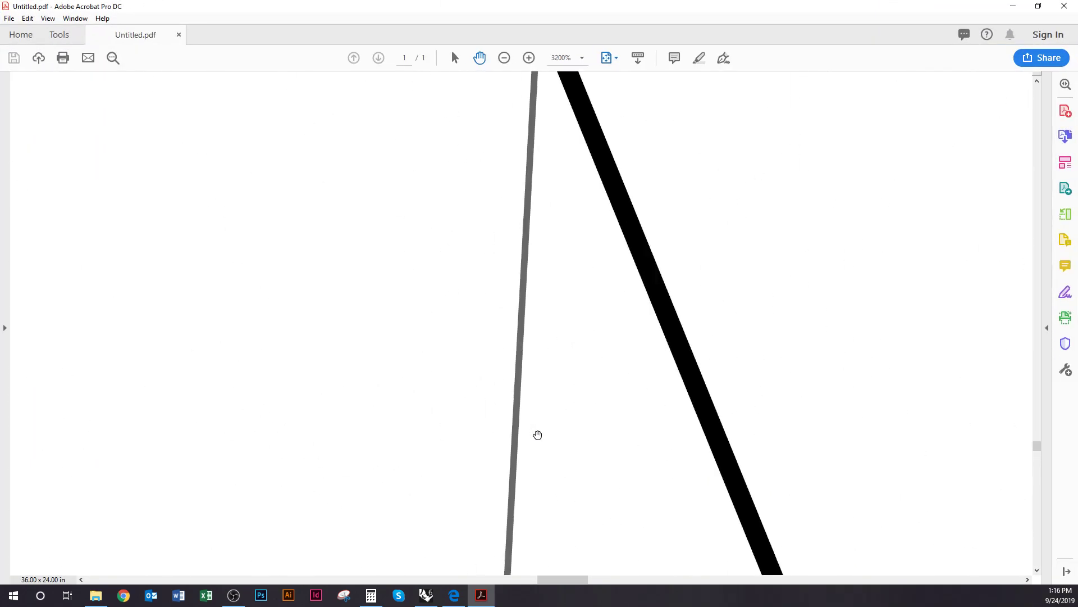
pyautogui.keyDown('ctrl'); pyautogui.scroll(-3, 539, 433); pyautogui.keyUp('ctrl')
pyautogui.keyDown('ctrl'); pyautogui.scroll(-5, 538, 435); pyautogui.keyUp('ctrl')
pyautogui.hotkey('ctrl', 'q')
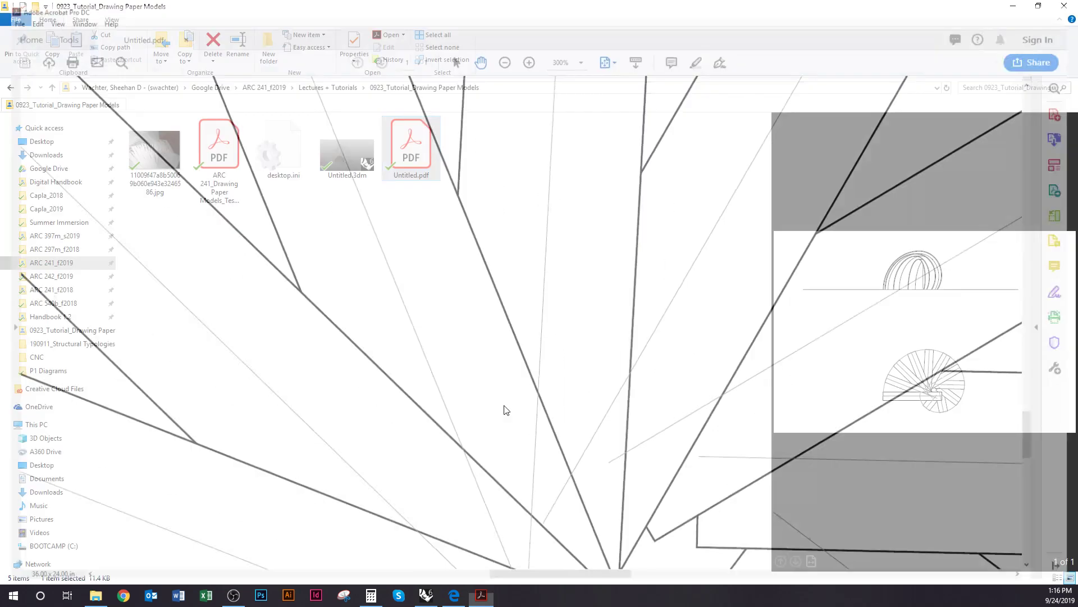
# Step: Back in Rhino, edit the dash pattern of the Fine Dashed Line linetype in the document's linetype options
pyautogui.hotkey('alt', 'Tab')
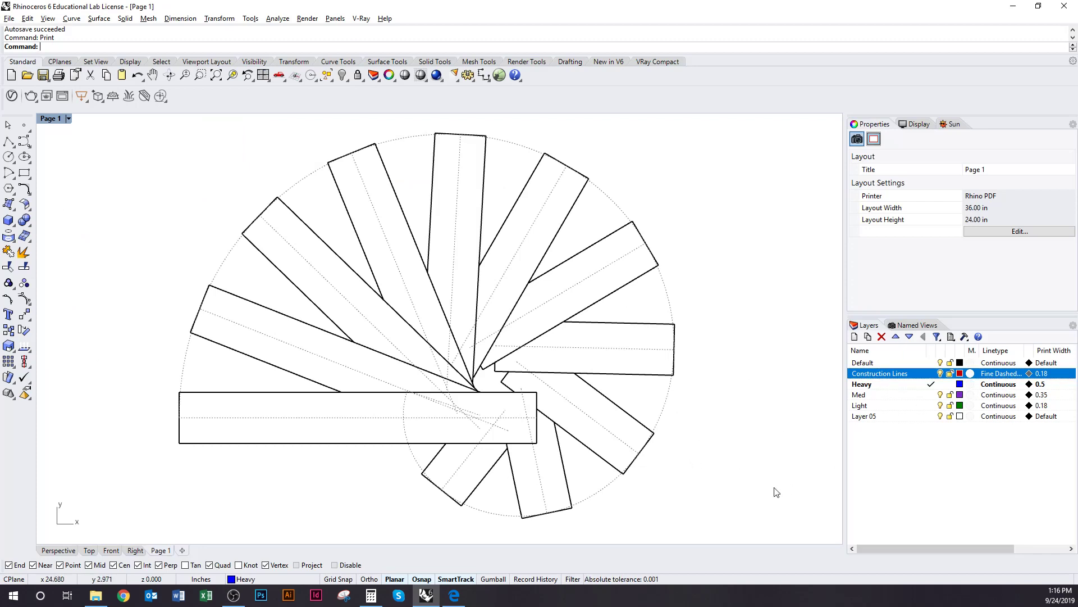
pyautogui.write('Options')
pyautogui.press('Return')
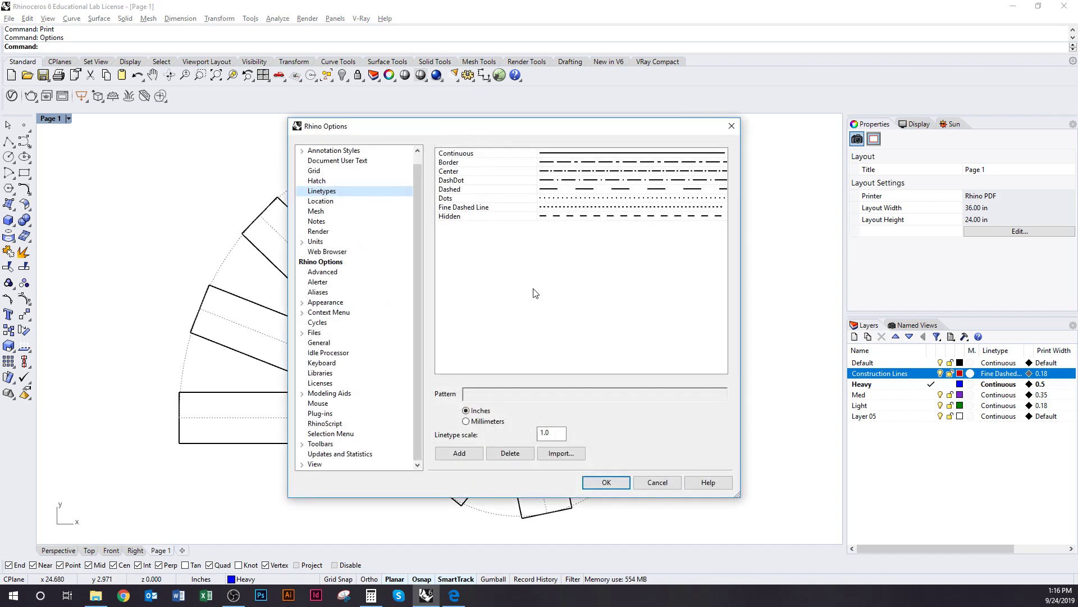
pyautogui.click(565, 207)
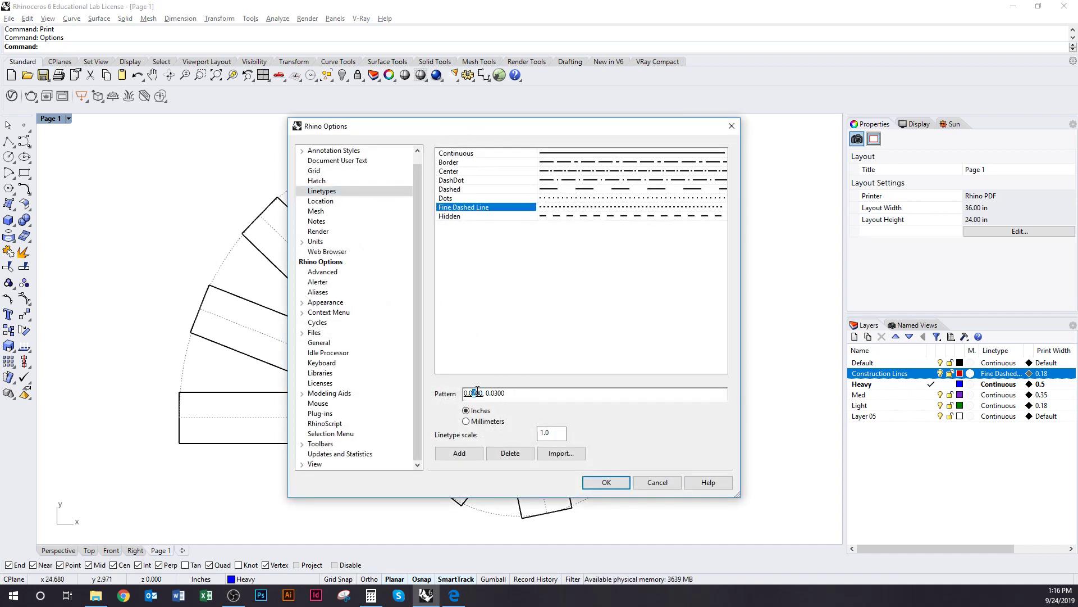
pyautogui.write('3')
pyautogui.moveTo(492, 394); pyautogui.dragTo(496, 396)
pyautogui.click(606, 483)
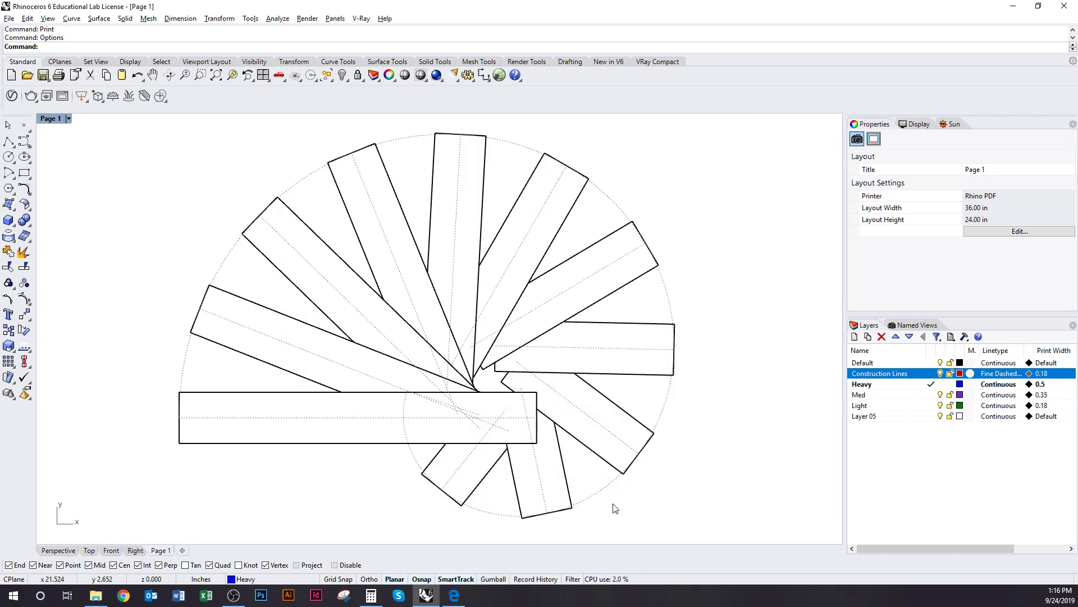
# Step: Examine the plan and elevation drawings on the Page 1 layout and in the Top view
pyautogui.scroll(5, 497, 337)
pyautogui.scroll(-10, 498, 337)
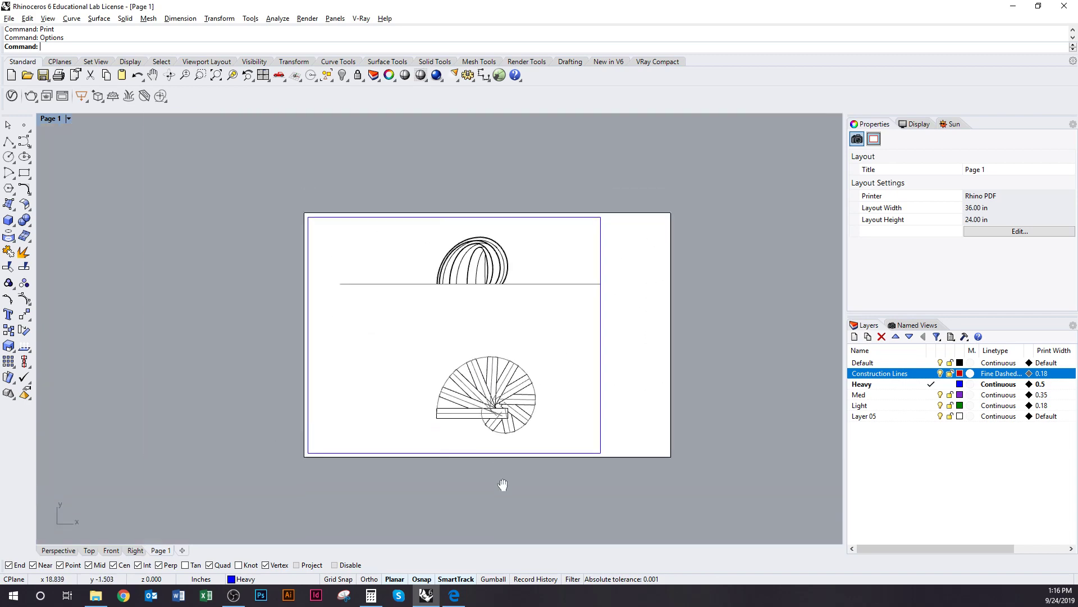
pyautogui.moveTo(502, 484); pyautogui.dragTo(503, 496, button='right')
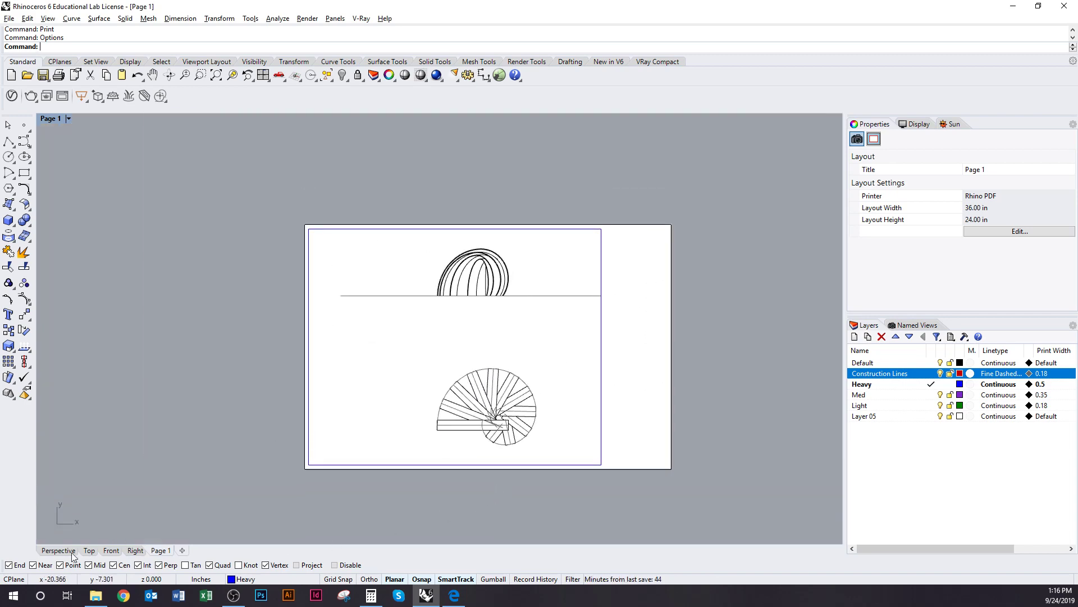
pyautogui.click(89, 550)
pyautogui.scroll(3, 388, 461)
pyautogui.scroll(-5, 416, 472)
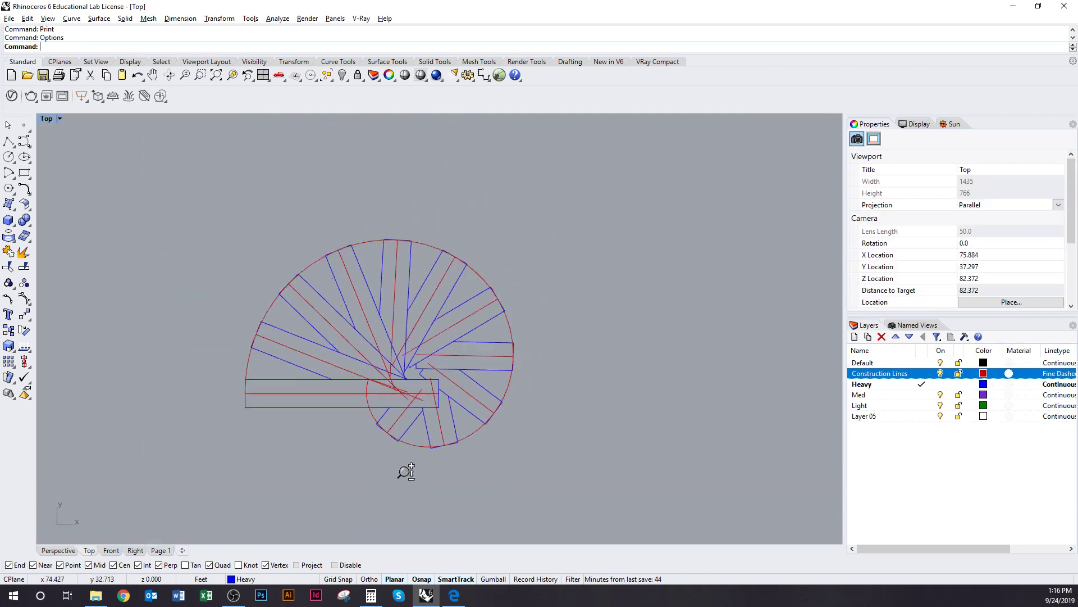
pyautogui.moveTo(429, 467); pyautogui.dragTo(445, 481, button='right')
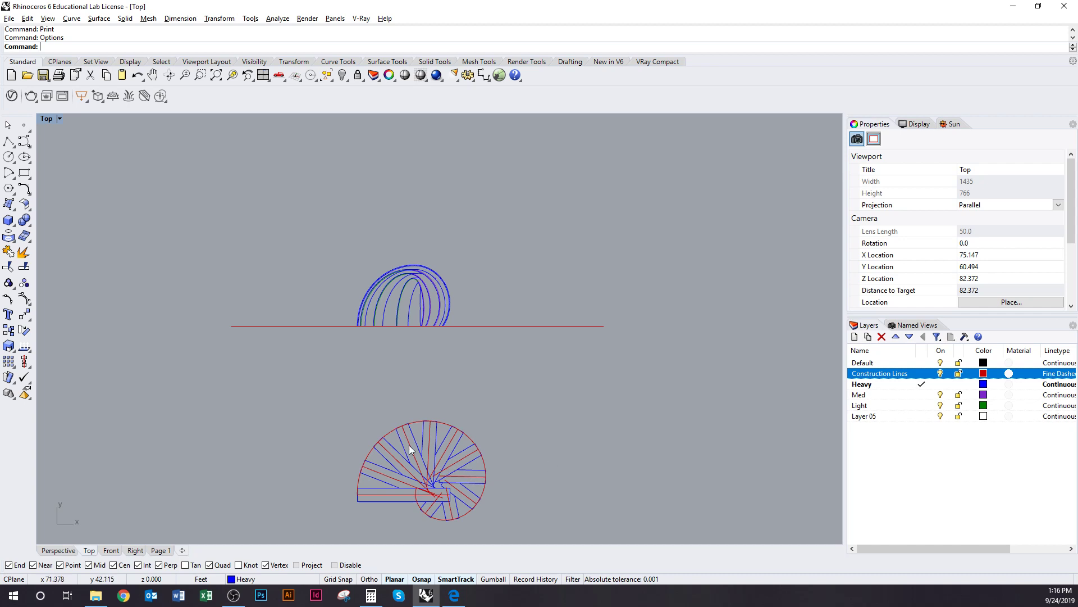
pyautogui.moveTo(435, 513); pyautogui.dragTo(456, 429, button='right')
pyautogui.scroll(10, 456, 429)
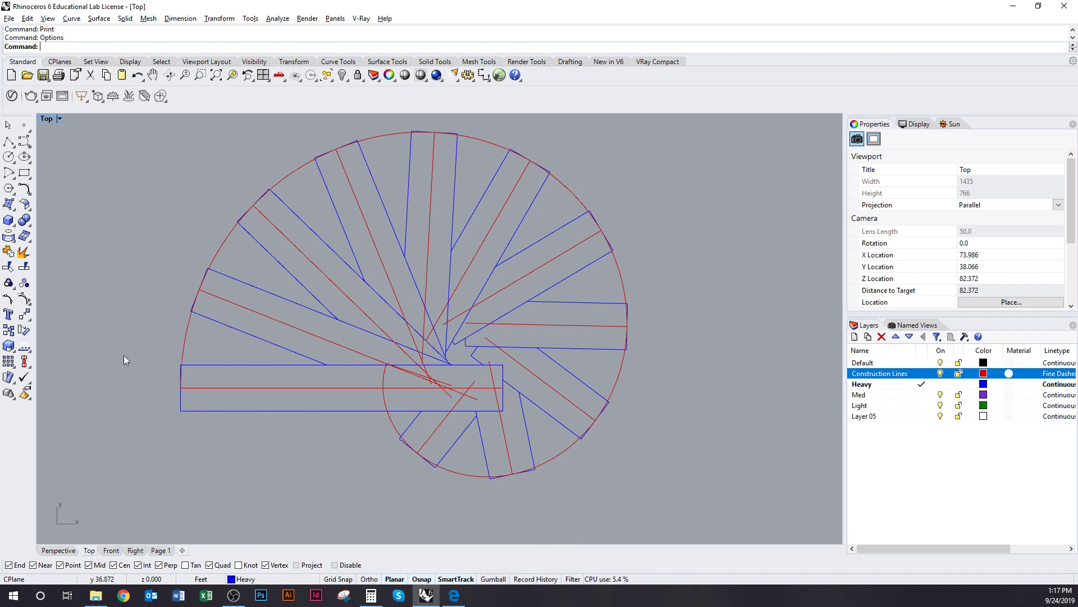
pyautogui.scroll(-5, 393, 402)
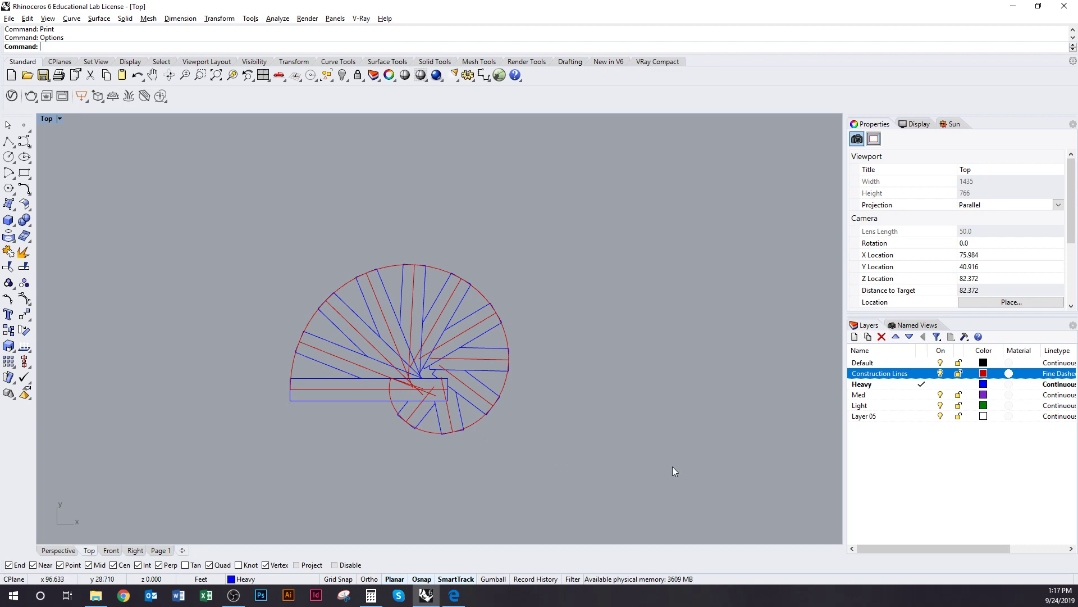
pyautogui.moveTo(596, 362); pyautogui.dragTo(608, 458, button='right')
pyautogui.keyDown('ctrl'); pyautogui.moveTo(576, 396); pyautogui.dragTo(569, 405, button='right'); pyautogui.keyUp('ctrl')
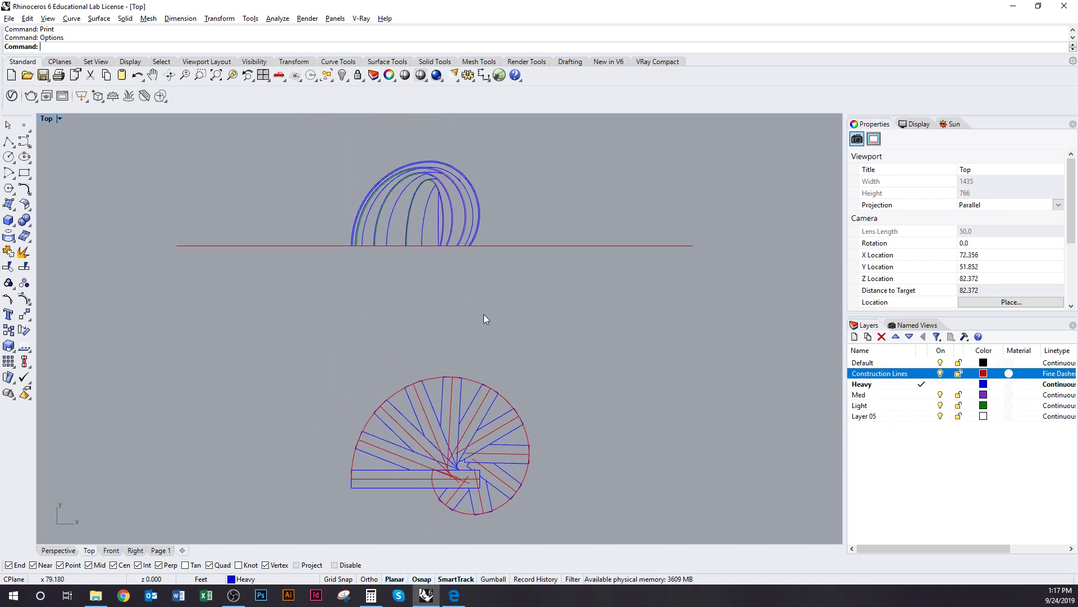
# Step: Select the curves inside the elevation's outermost arch and hide them, keeping the outer double arch and ground line
pyautogui.scroll(5, 445, 209)
pyautogui.scroll(-2, 513, 244)
pyautogui.scroll(4, 494, 227)
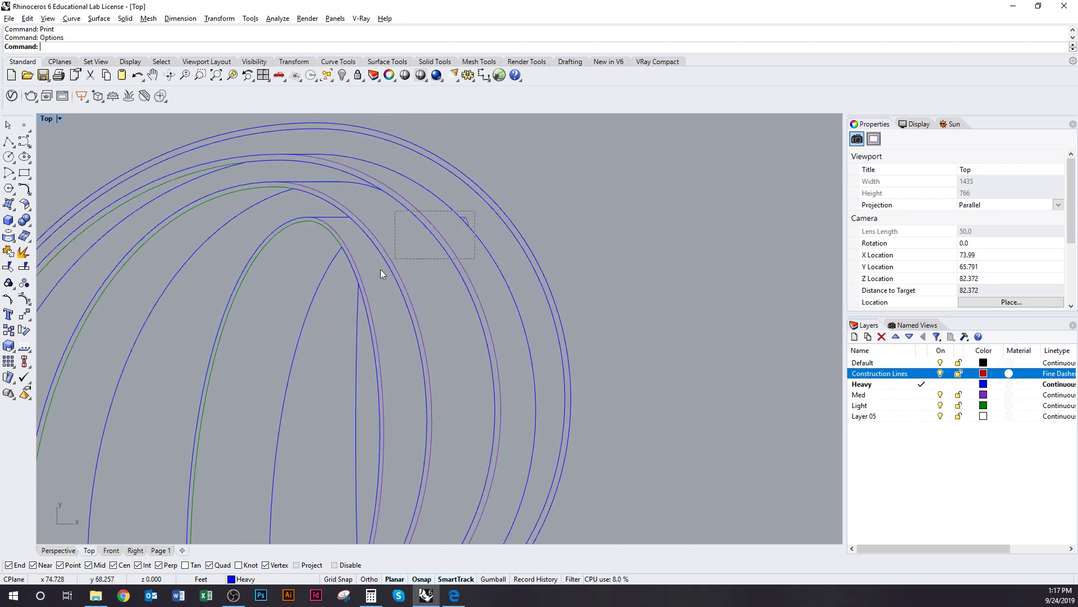
pyautogui.moveTo(279, 366); pyautogui.dragTo(278, 367)
pyautogui.moveTo(276, 321); pyautogui.dragTo(344, 341, button='right')
pyautogui.moveTo(349, 329); pyautogui.dragTo(307, 169)
pyautogui.moveTo(372, 237); pyautogui.dragTo(372, 237)
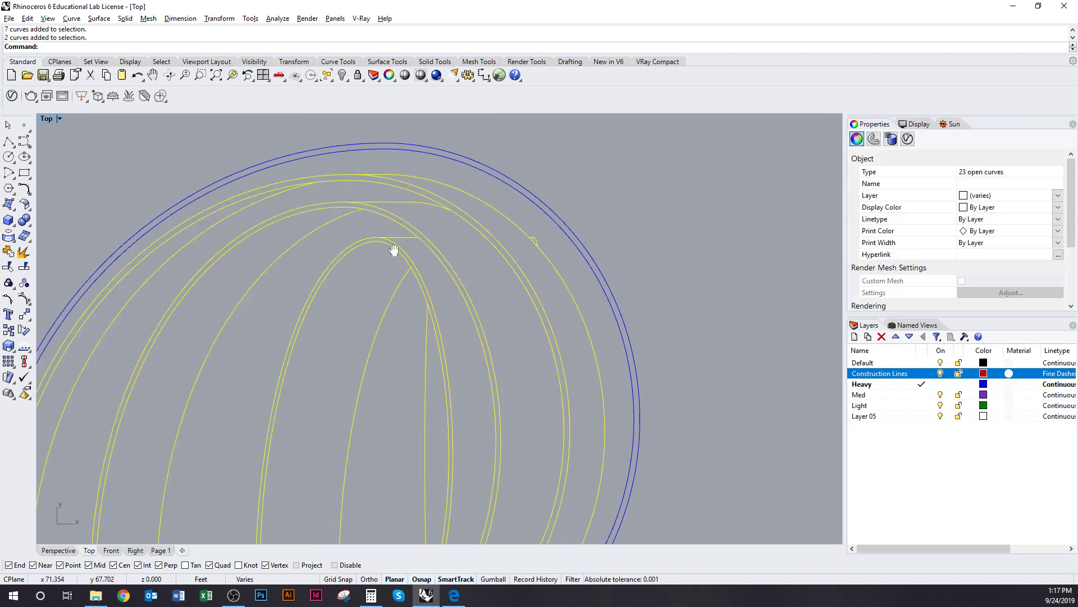
pyautogui.scroll(-4, 396, 241)
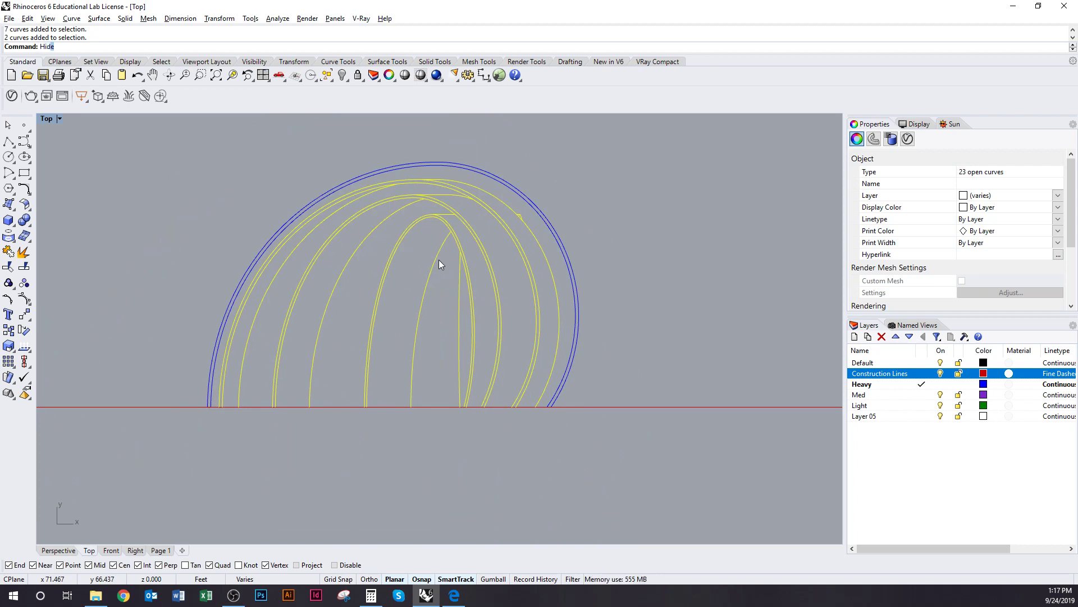
pyautogui.press('Return')
# Step: Turn off the Construction Lines layer for the plan and elevation drawings
pyautogui.scroll(-5, 446, 266)
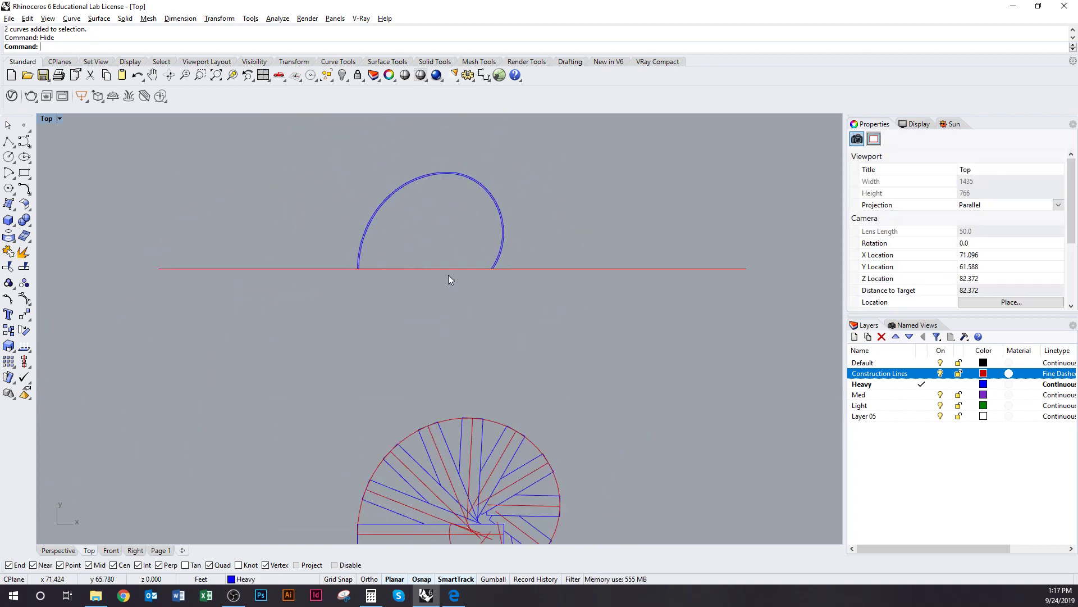
pyautogui.moveTo(497, 444); pyautogui.dragTo(490, 360, button='right')
pyautogui.scroll(3, 489, 360)
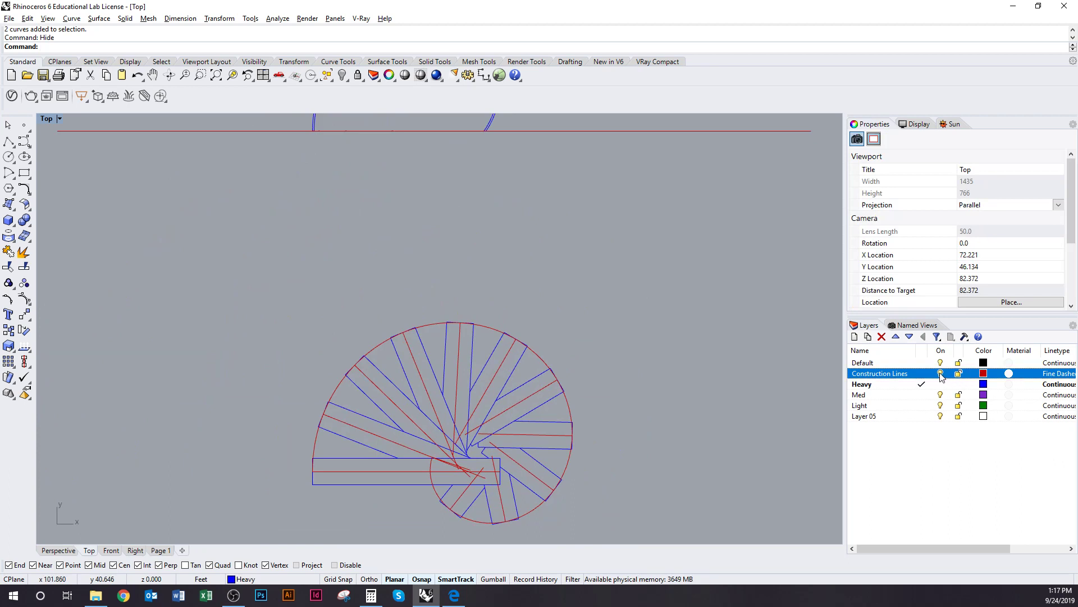
pyautogui.click(940, 374)
pyautogui.scroll(-2, 504, 459)
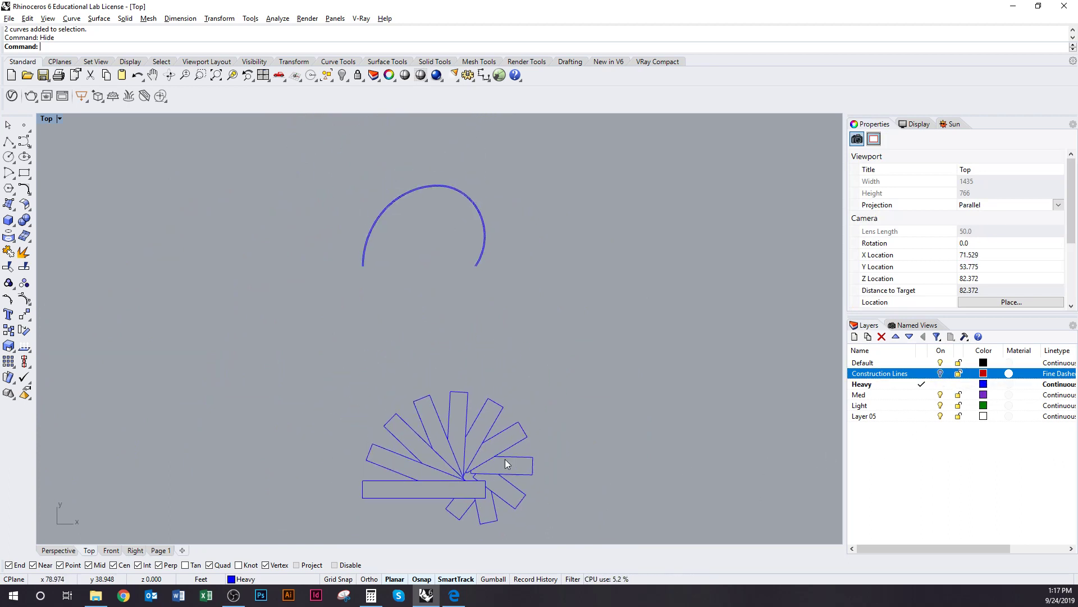
# Step: Hide the duplicate second curve of the elevation's outer arch so a single arch curve is left
pyautogui.scroll(4, 490, 224)
pyautogui.click(454, 279)
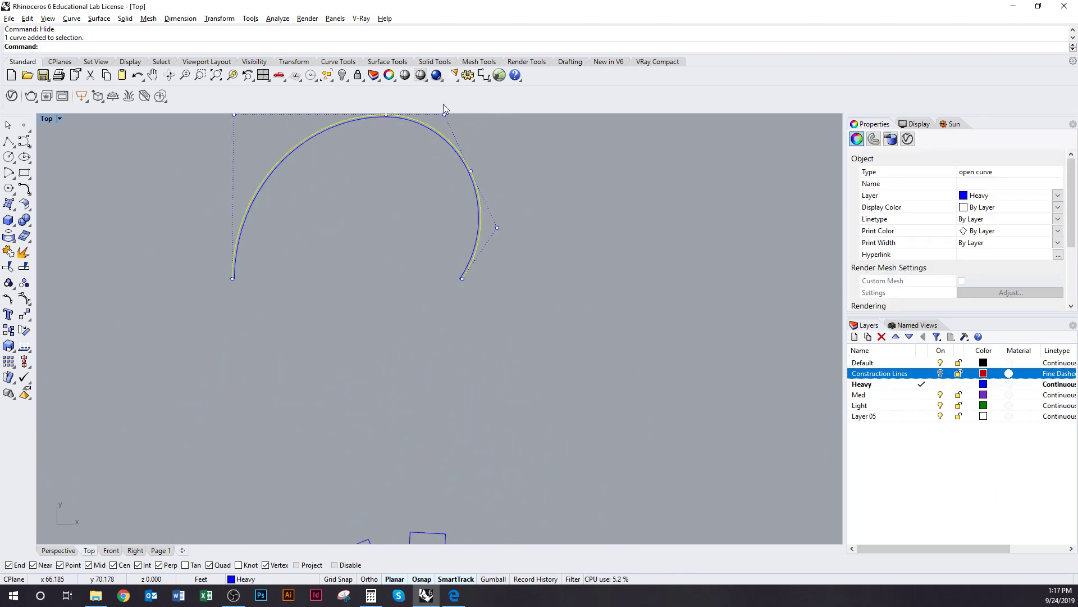
pyautogui.scroll(-1, 475, 239)
pyautogui.click(476, 239)
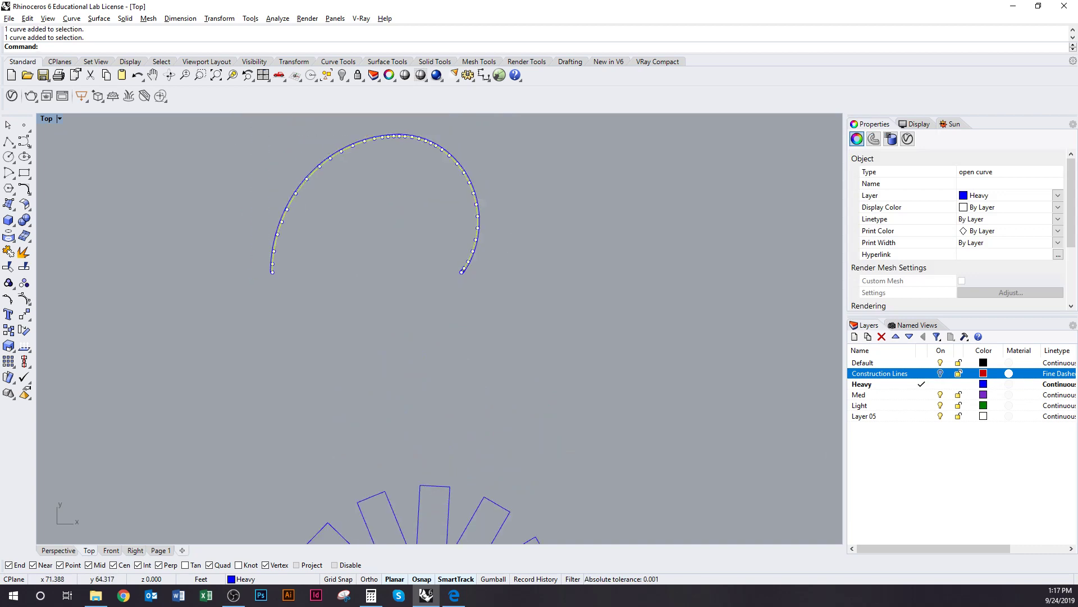
pyautogui.hotkey('ctrl', 'h')
pyautogui.scroll(-3, 479, 337)
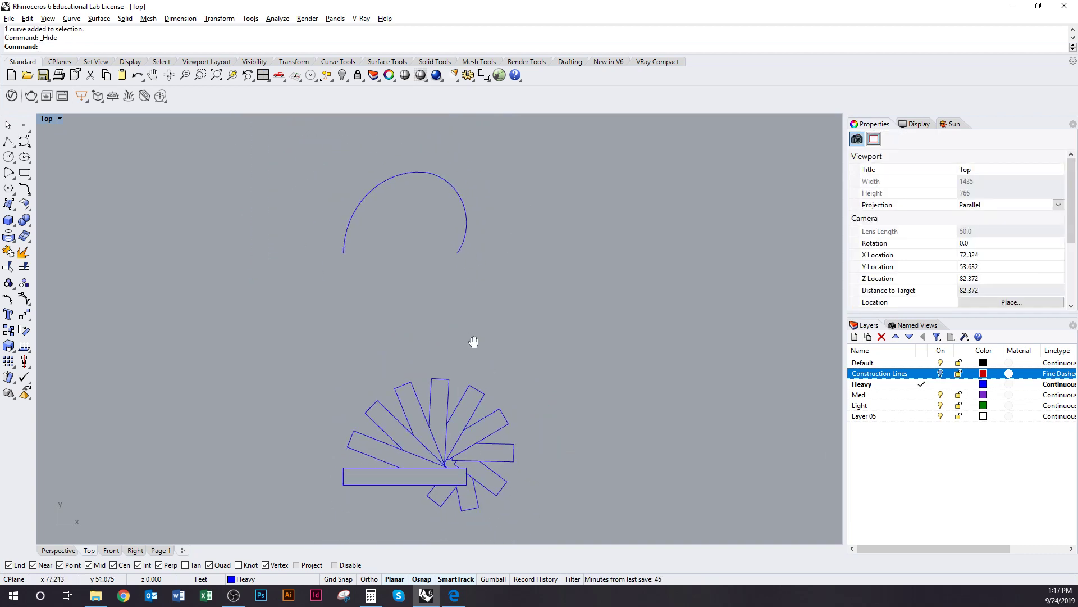
pyautogui.moveTo(473, 341); pyautogui.dragTo(466, 332, button='right')
# Step: Rename the layer Layer 05 as "3D lines"
pyautogui.click(462, 228)
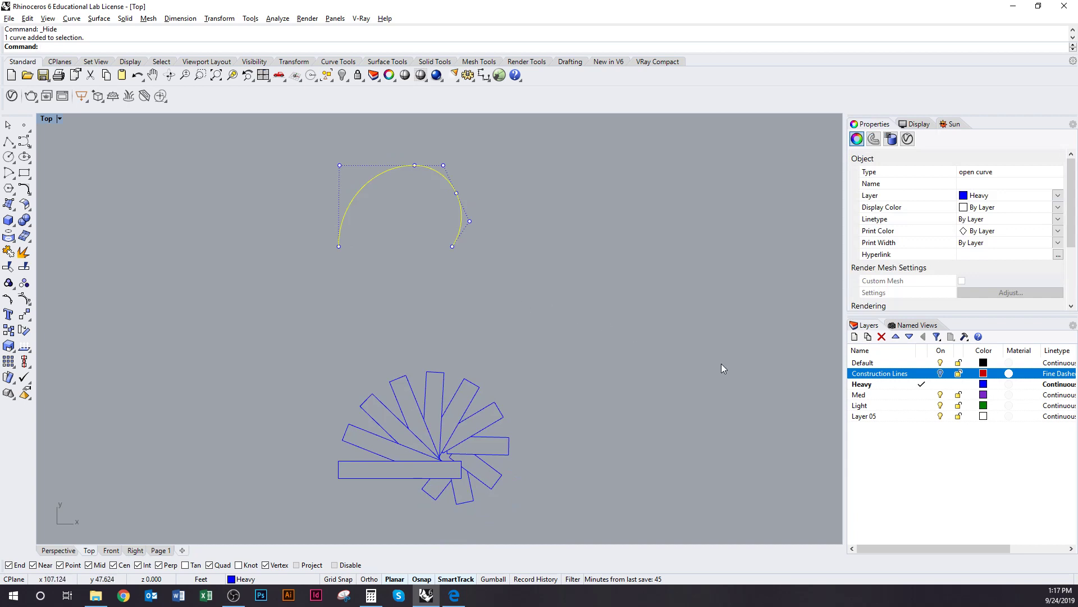
pyautogui.click(879, 422)
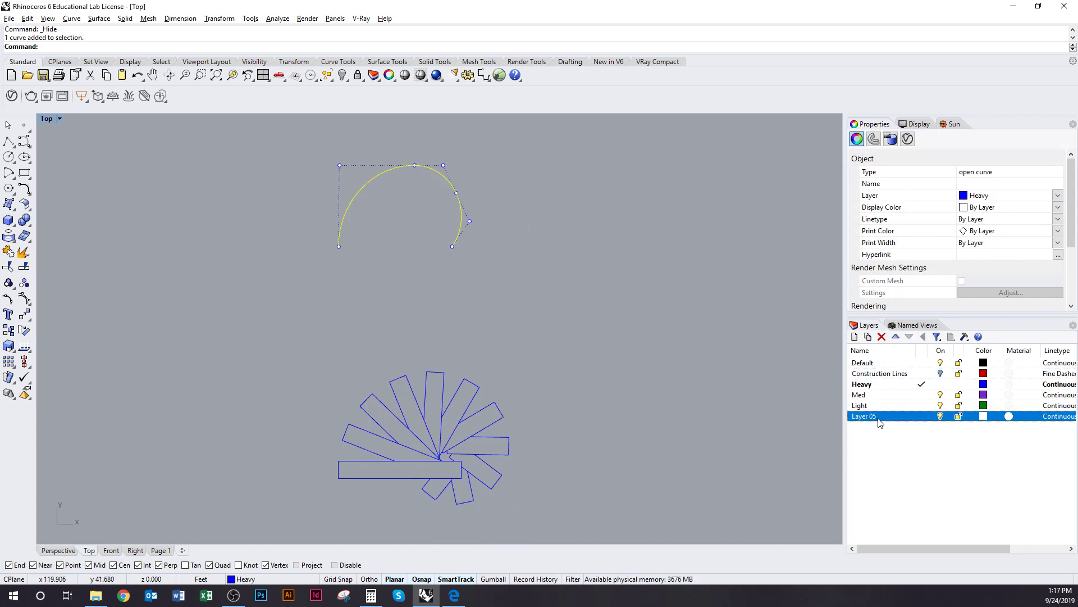
pyautogui.click(880, 422)
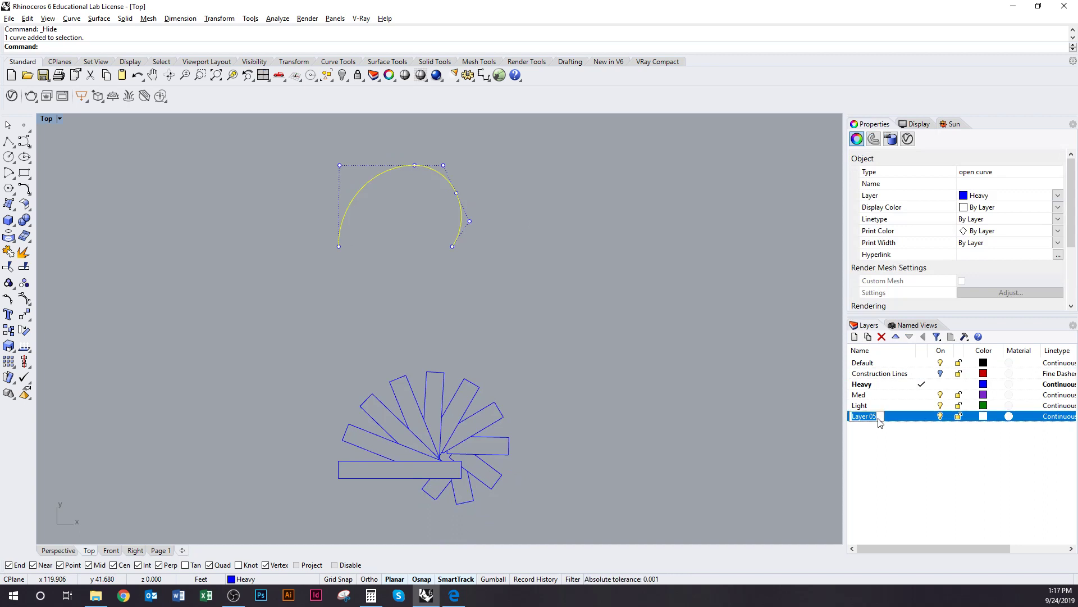
pyautogui.write('3D lines')
# Step: Keep the Continuous linetype for the 3D lines layer and set its print width to 0.18 mm
pyautogui.click(1058, 416)
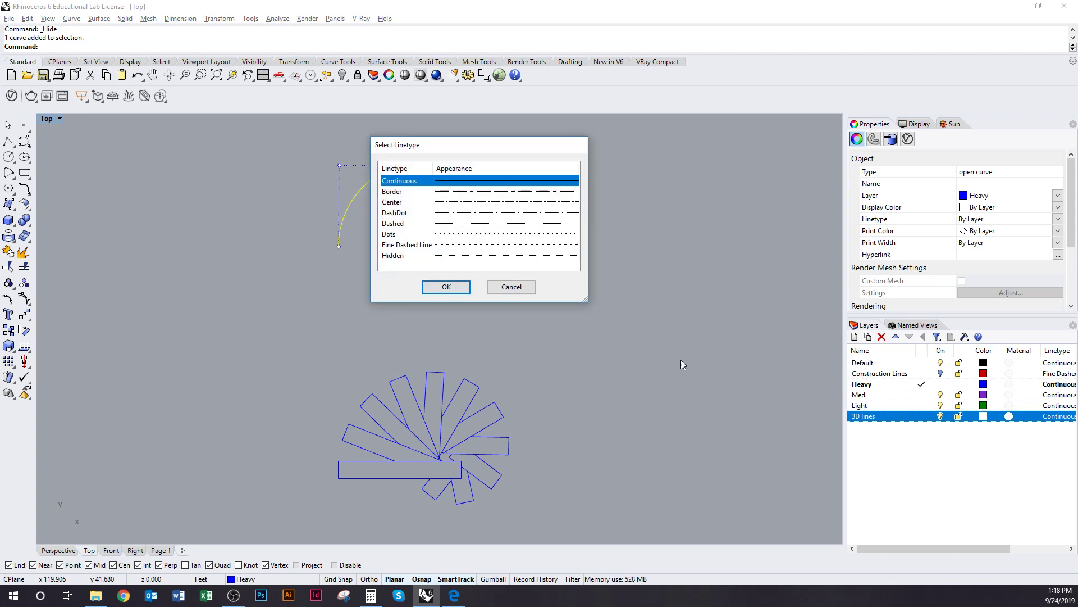
pyautogui.click(447, 286)
pyautogui.moveTo(970, 549); pyautogui.dragTo(1035, 545)
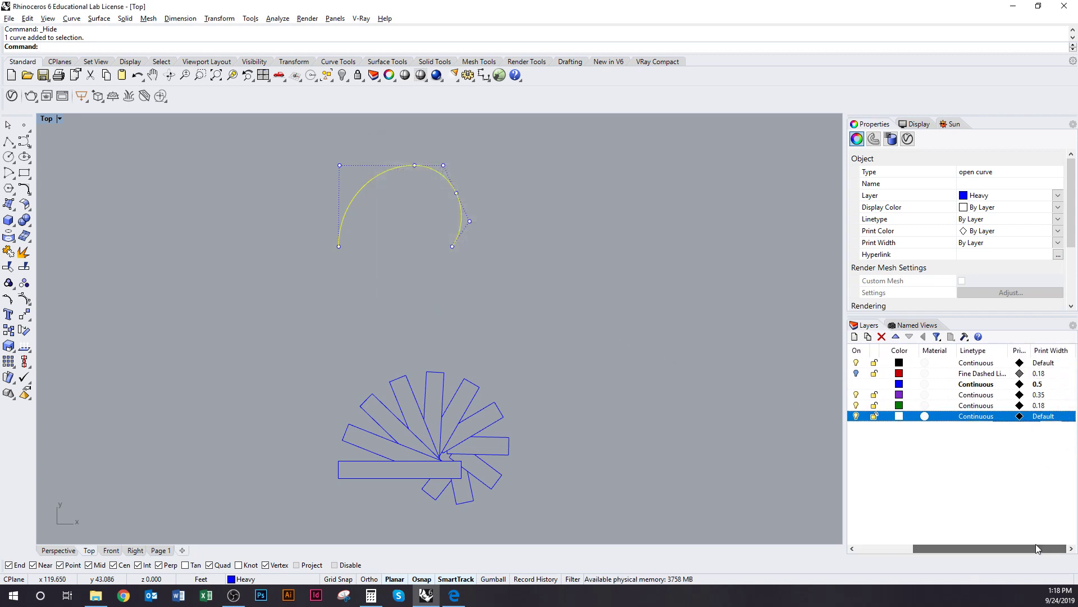
pyautogui.click(1043, 417)
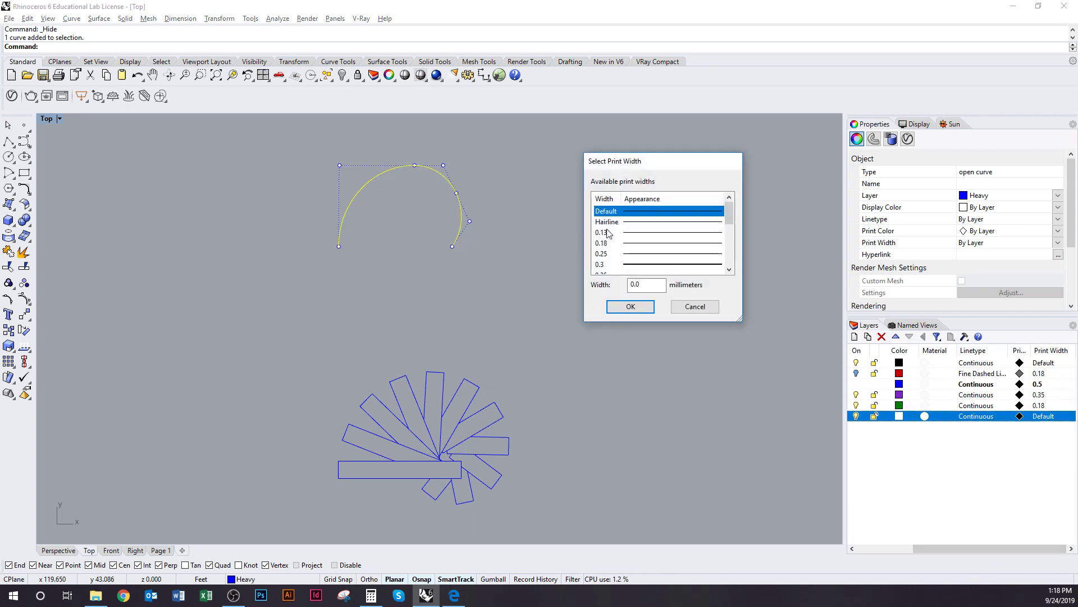
pyautogui.click(629, 243)
pyautogui.click(630, 307)
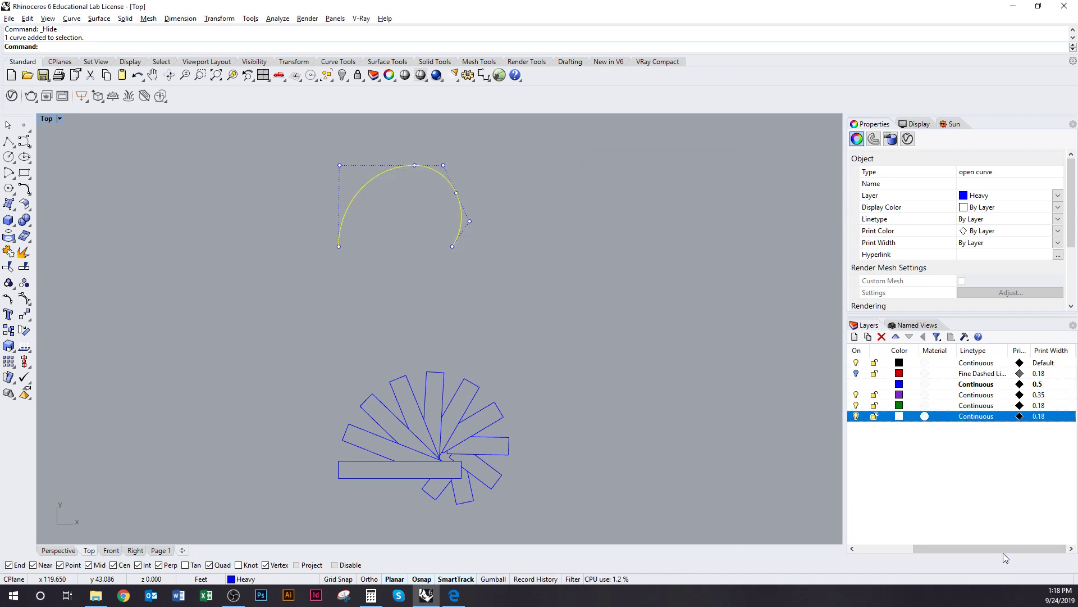
pyautogui.moveTo(989, 548); pyautogui.dragTo(956, 548)
pyautogui.click(608, 289)
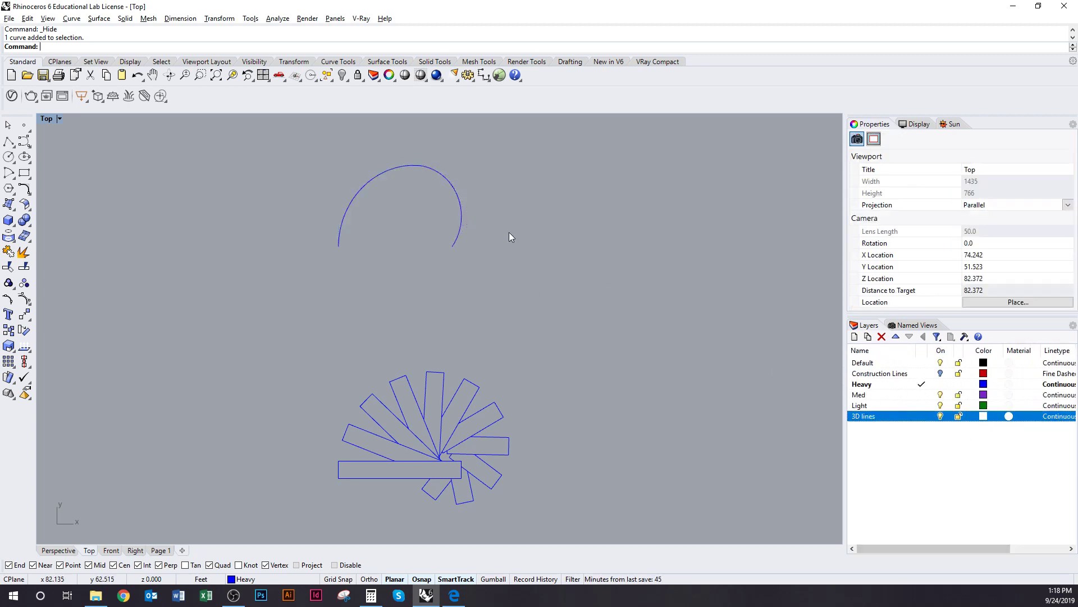
# Step: Divide the elevation's arch curve into 36 segments with marker points
pyautogui.moveTo(497, 213); pyautogui.dragTo(505, 259, button='right')
pyautogui.scroll(1, 483, 271)
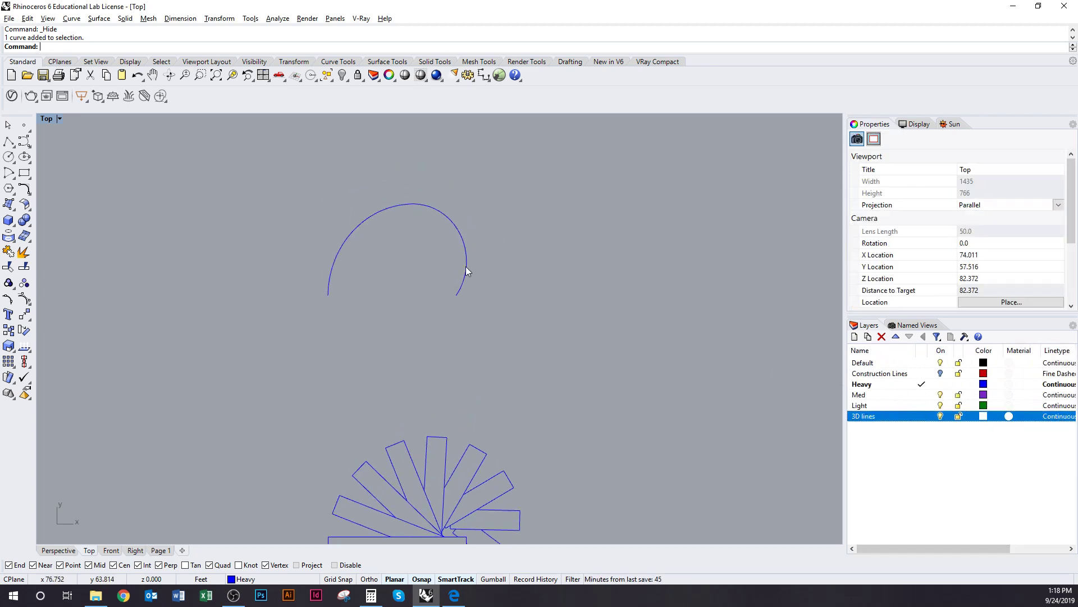
pyautogui.click(466, 266)
pyautogui.moveTo(482, 314); pyautogui.dragTo(511, 275, button='right')
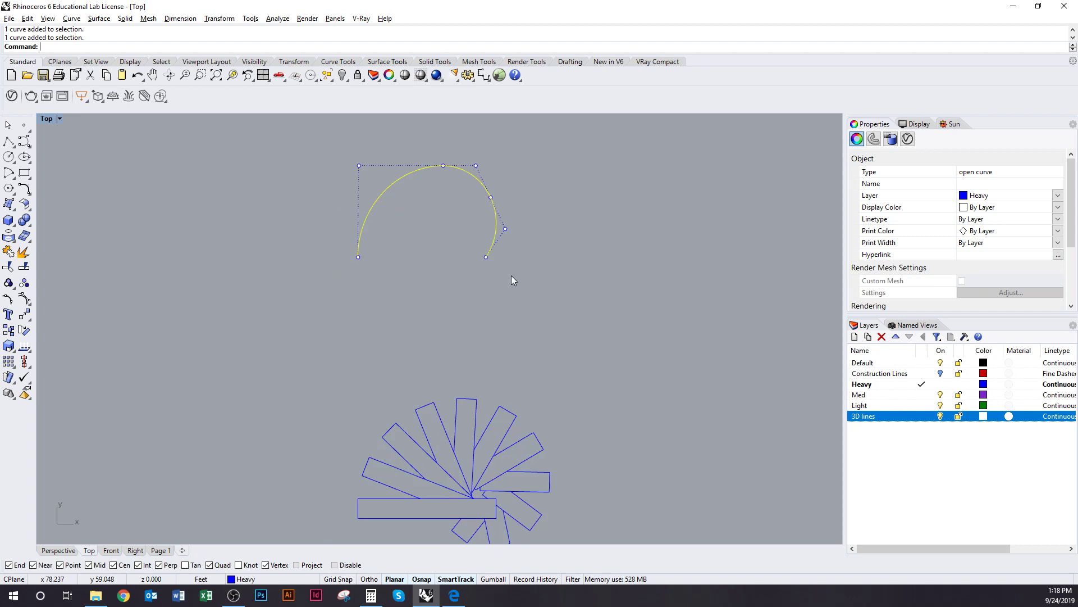
pyautogui.write('Divide')
pyautogui.press('Return')
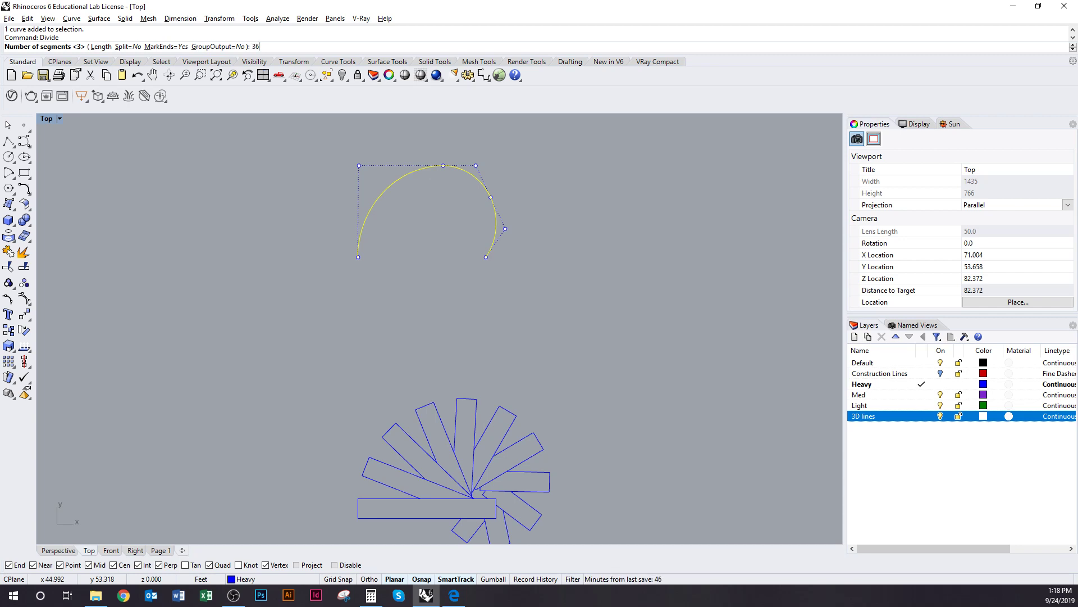
pyautogui.press('Return')
pyautogui.scroll(3, 424, 365)
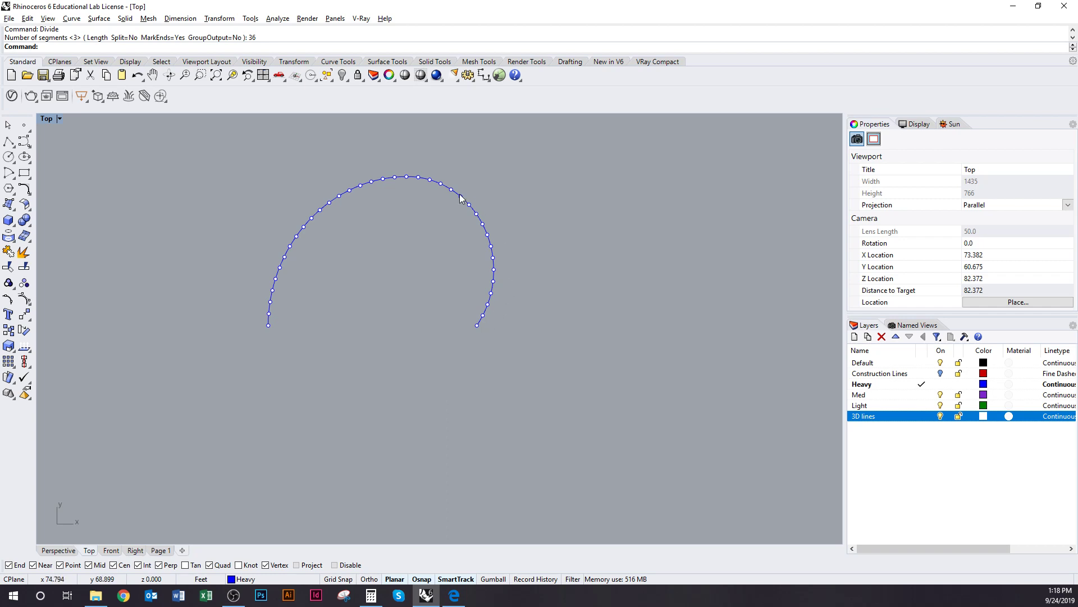
pyautogui.scroll(-5, 512, 291)
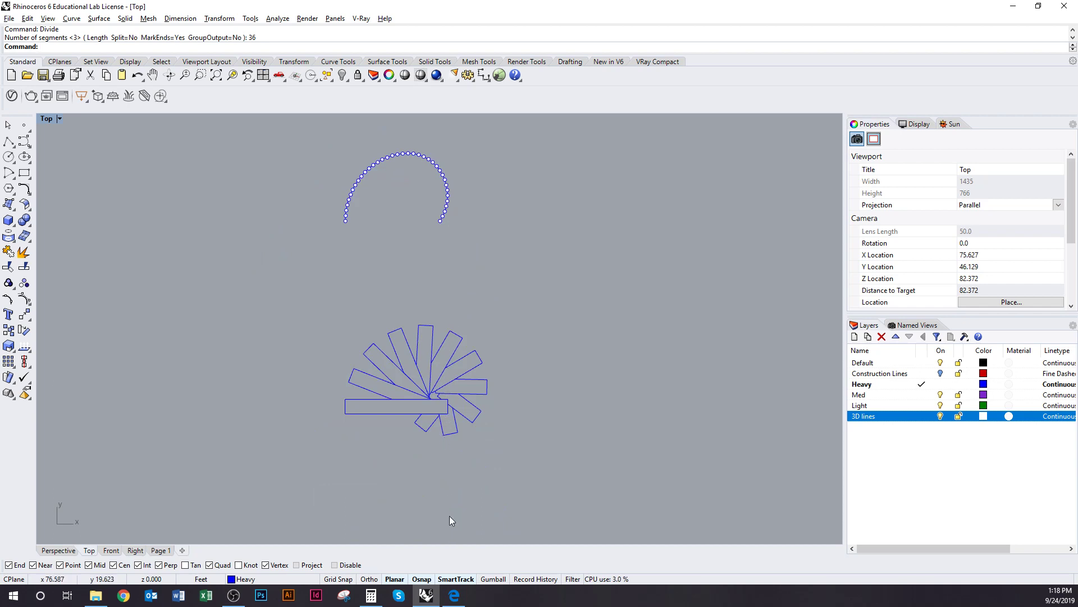
pyautogui.scroll(3, 337, 382)
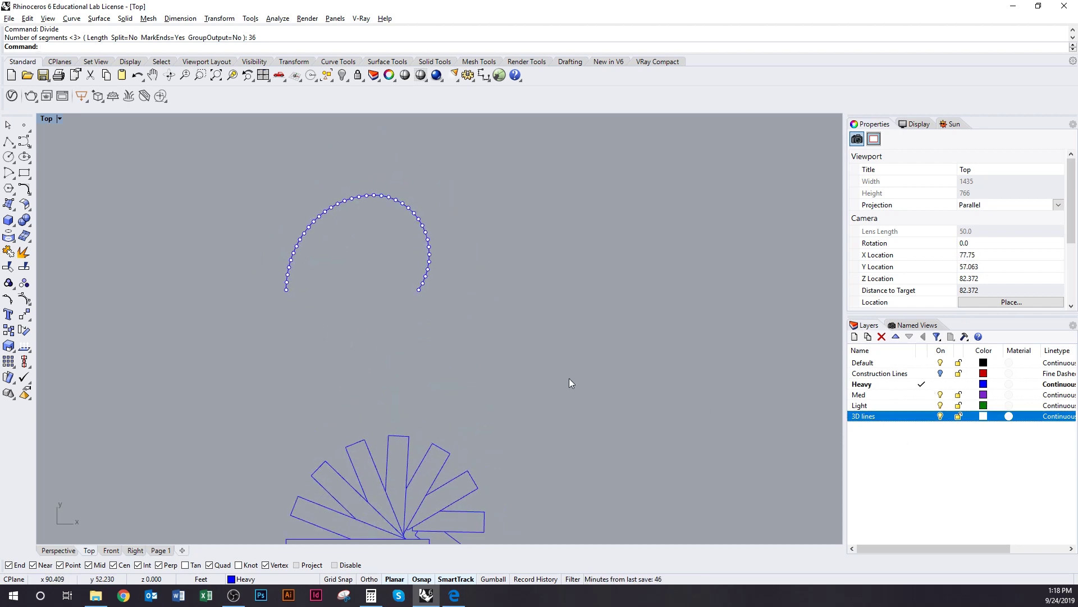
pyautogui.press('Return')
pyautogui.scroll(1, 535, 320)
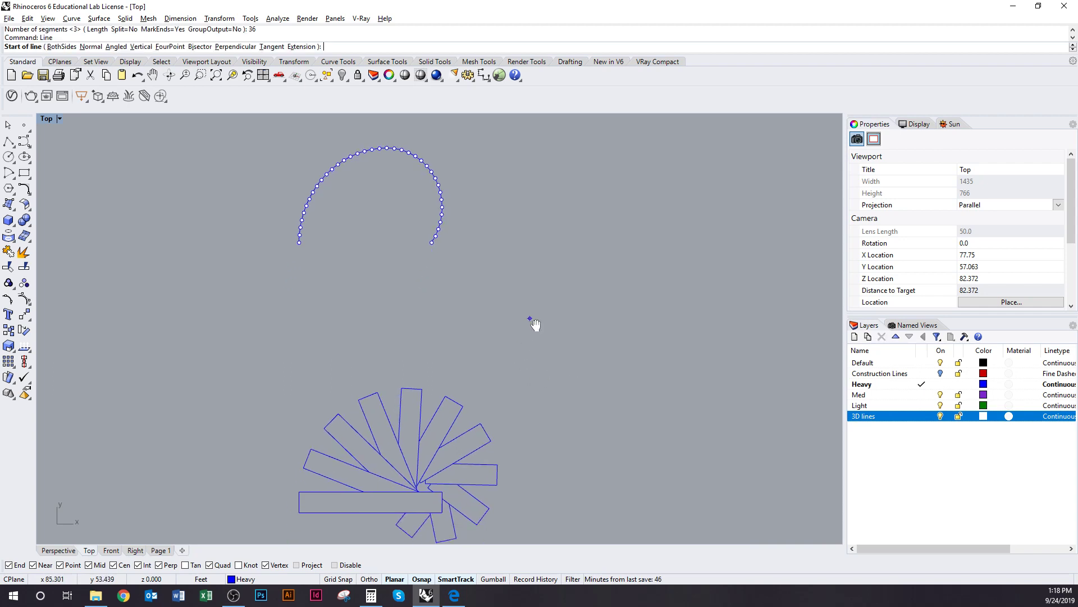
pyautogui.scroll(2, 477, 280)
pyautogui.scroll(-2, 458, 278)
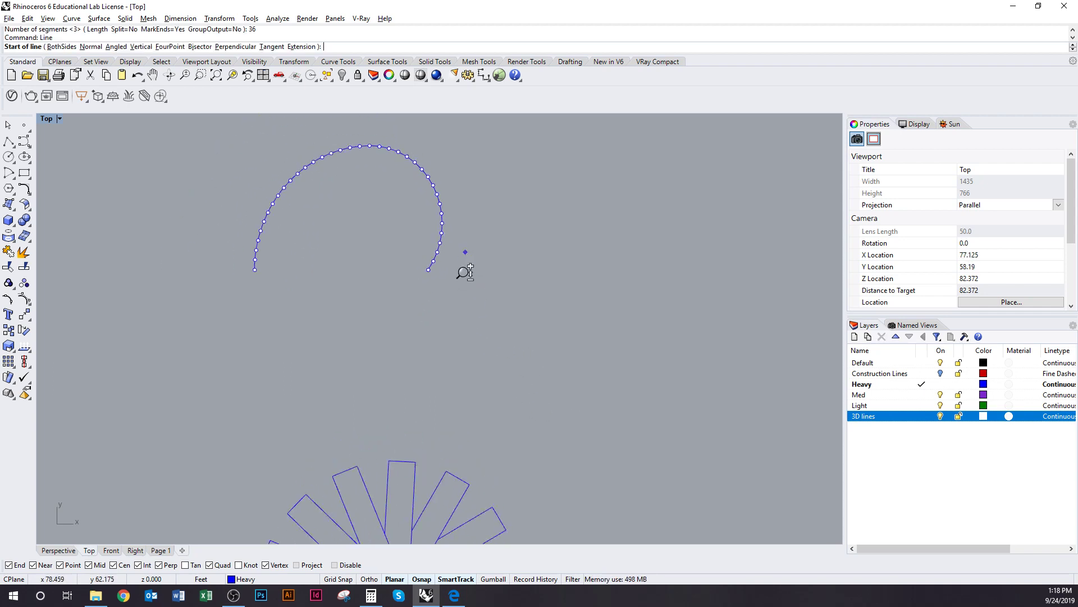
pyautogui.press('Escape')
# Step: Select all the division points along the arch and delete them, keeping the arch curve
pyautogui.moveTo(257, 196); pyautogui.dragTo(257, 277, button='right')
pyautogui.moveTo(207, 180); pyautogui.dragTo(539, 439)
pyautogui.scroll(3, 416, 335)
pyautogui.keyDown('ctrl'); pyautogui.click(464, 341); pyautogui.keyUp('ctrl')
pyautogui.scroll(-5, 411, 365)
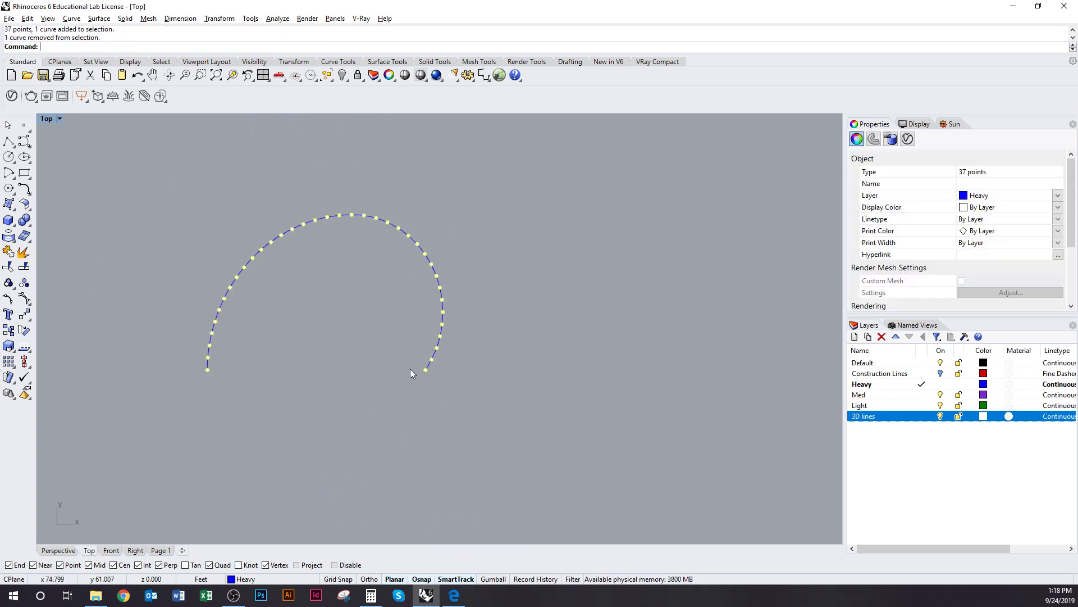
pyautogui.write('f')
pyautogui.press('Return')
pyautogui.press('Escape')
pyautogui.write('Sel')
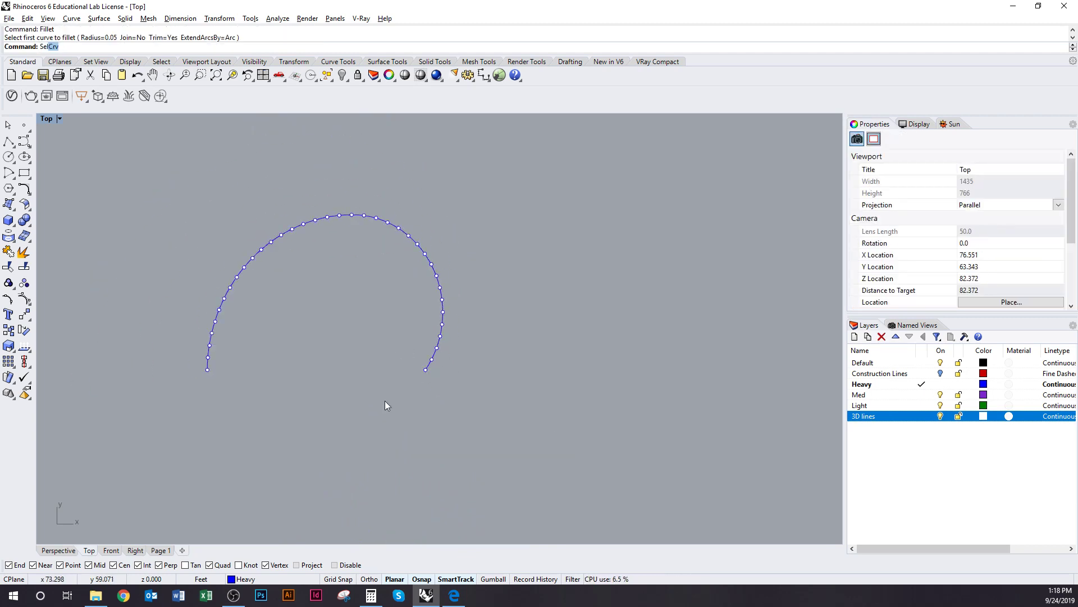
pyautogui.write('Pt')
pyautogui.press('Return')
pyautogui.press('Delete')
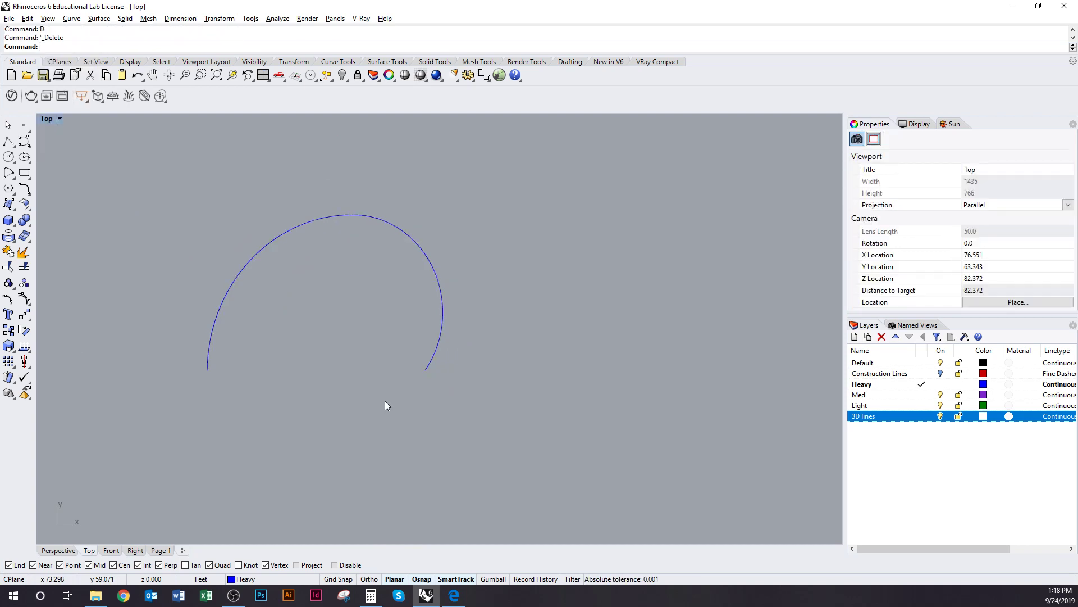
pyautogui.scroll(-3, 370, 396)
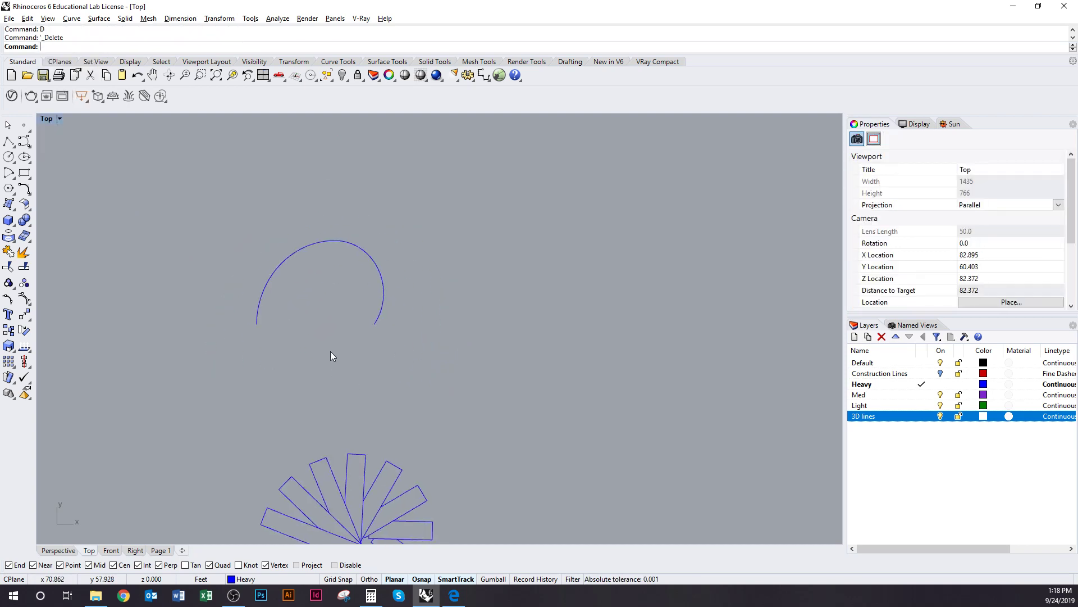
pyautogui.write('Line')
pyautogui.press('Return')
pyautogui.moveTo(366, 399); pyautogui.dragTo(382, 300, button='right')
pyautogui.click(383, 225)
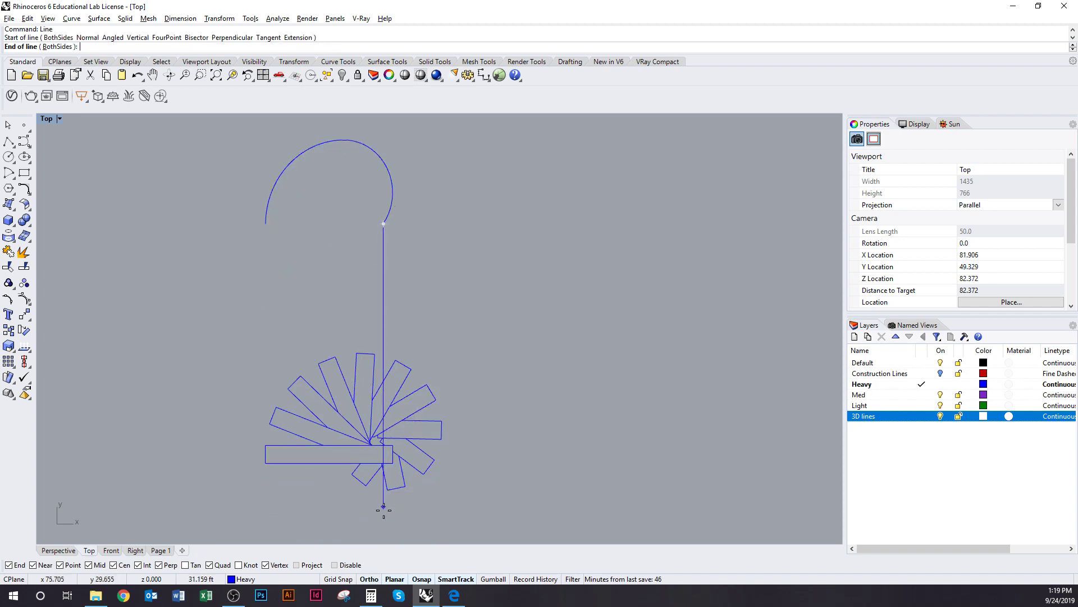
pyautogui.press('Escape')
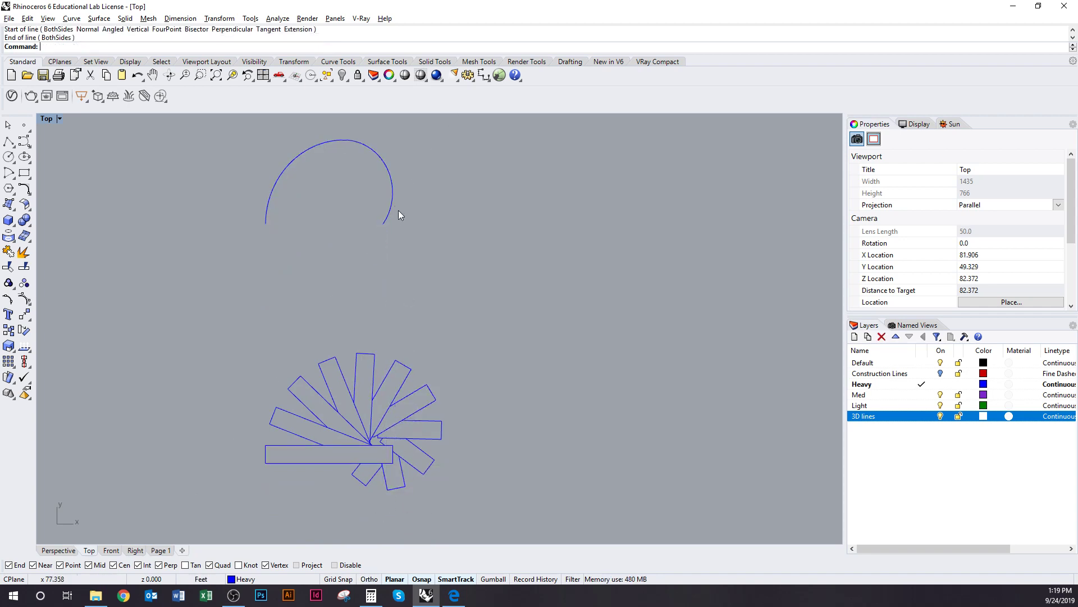
pyautogui.press('Return')
pyautogui.click(394, 195)
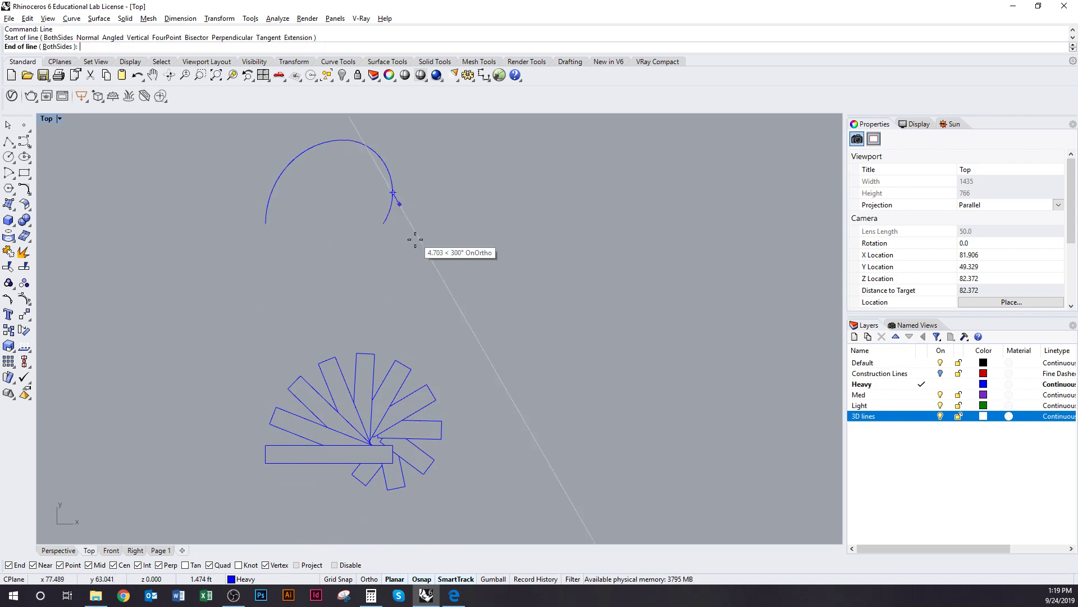
pyautogui.moveTo(424, 302); pyautogui.dragTo(432, 283, button='right')
pyautogui.moveTo(431, 248); pyautogui.dragTo(431, 318, button='right')
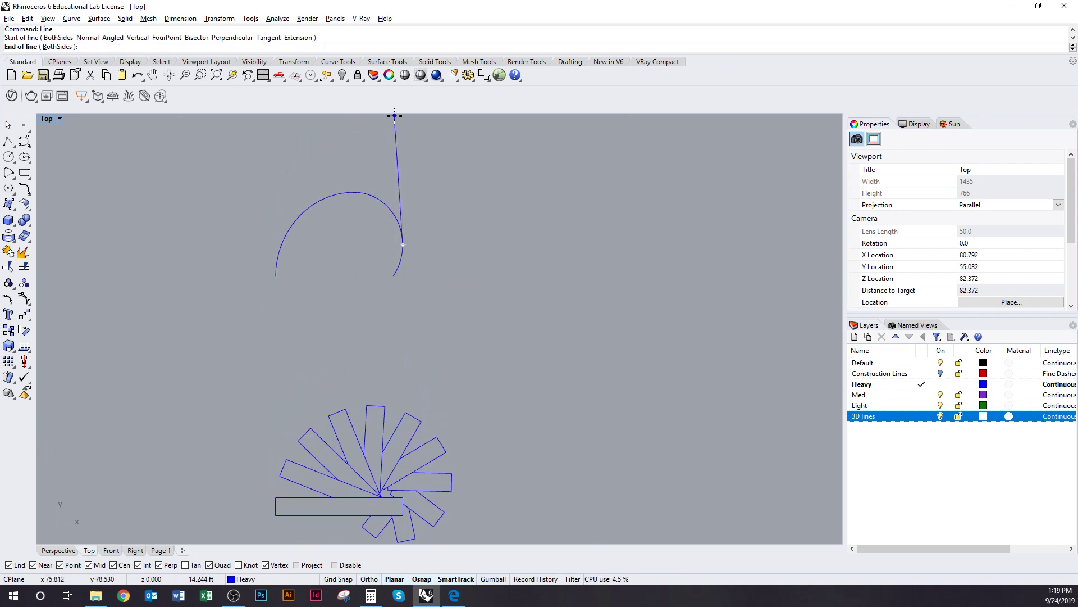
pyautogui.press('Escape')
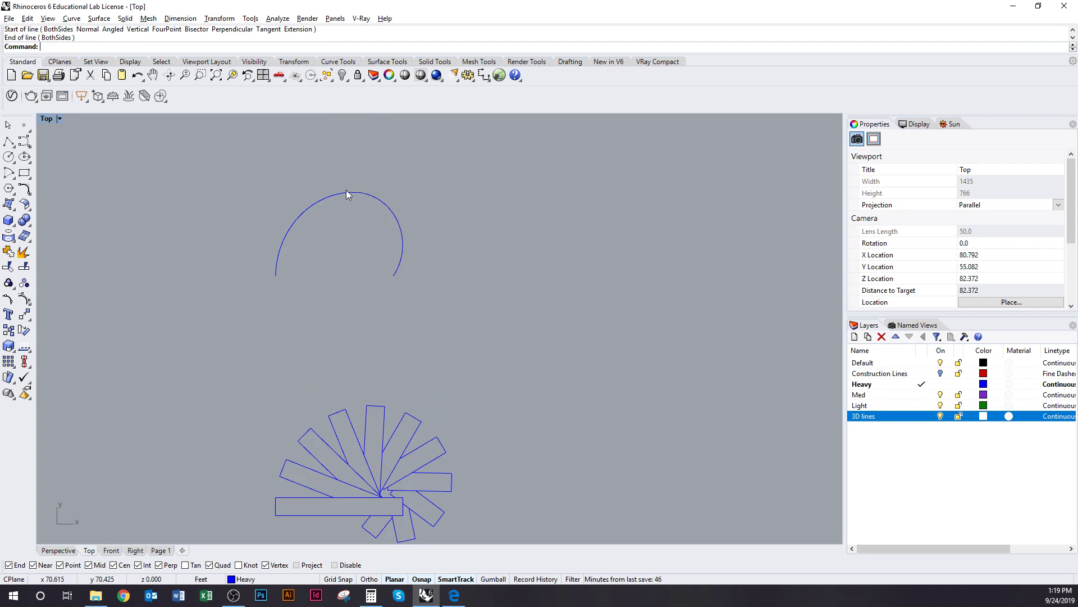
# Step: Draw a vertical line from the elevation arch's outermost side point straight down through and past the plan
pyautogui.rightClick(449, 235)
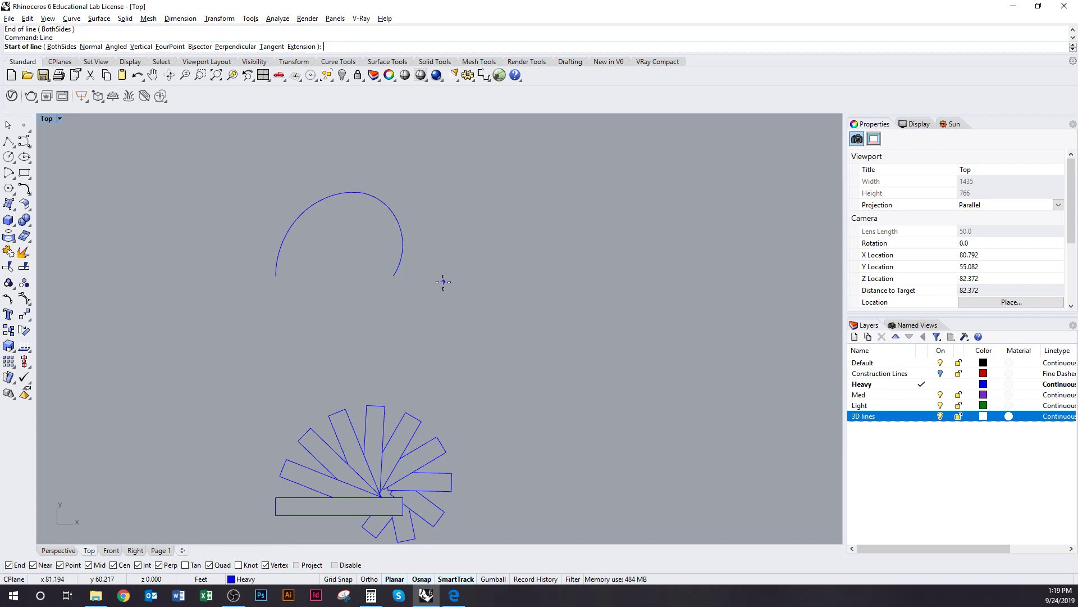
pyautogui.click(404, 244)
pyautogui.keyDown('shift'); pyautogui.moveTo(490, 347); pyautogui.dragTo(501, 254, button='right'); pyautogui.keyUp('shift')
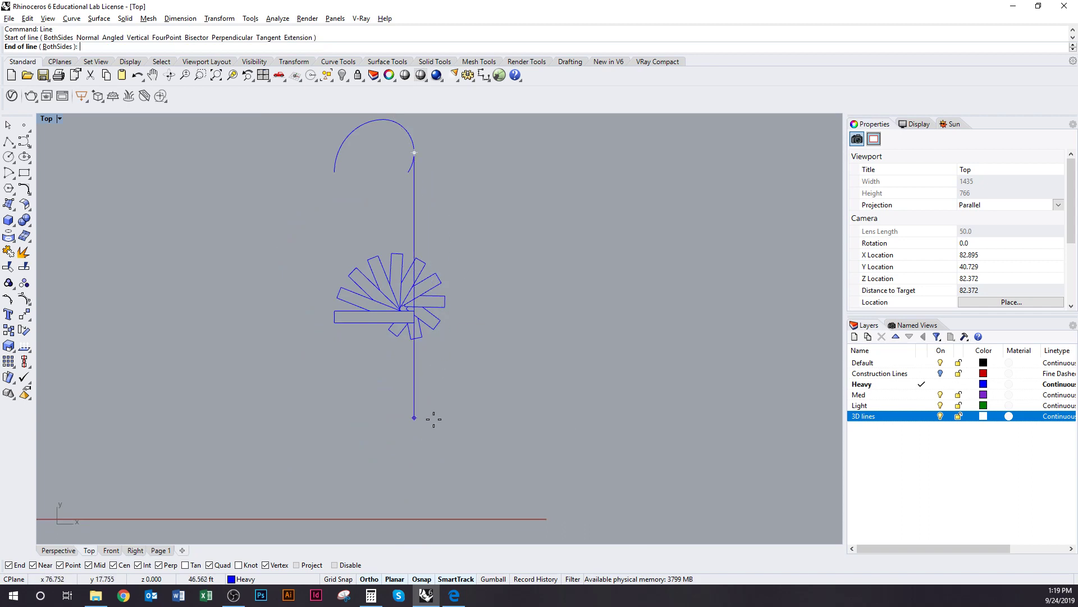
pyautogui.click(433, 429)
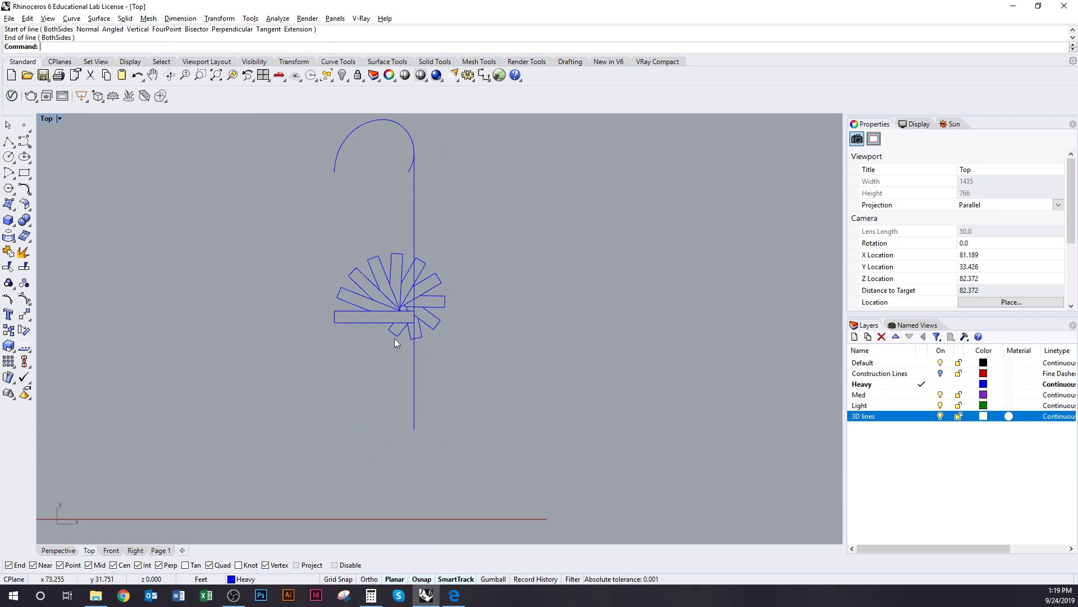
# Step: Try to array the vertical line along the elevation arch with 36 items in Freeform orientation, and undo the array
pyautogui.scroll(4, 403, 243)
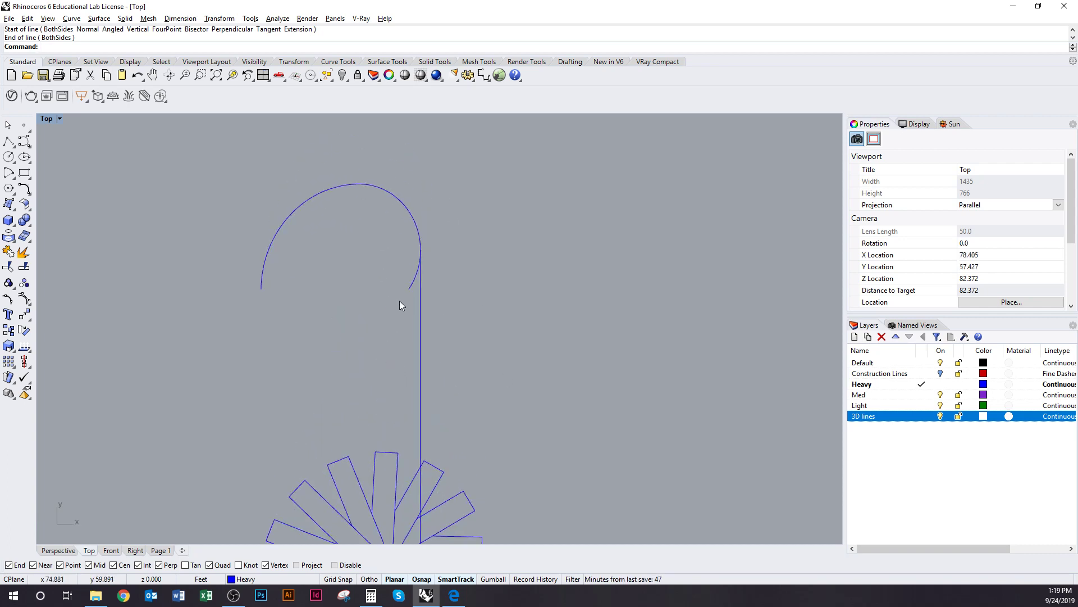
pyautogui.write('ArrayCrv')
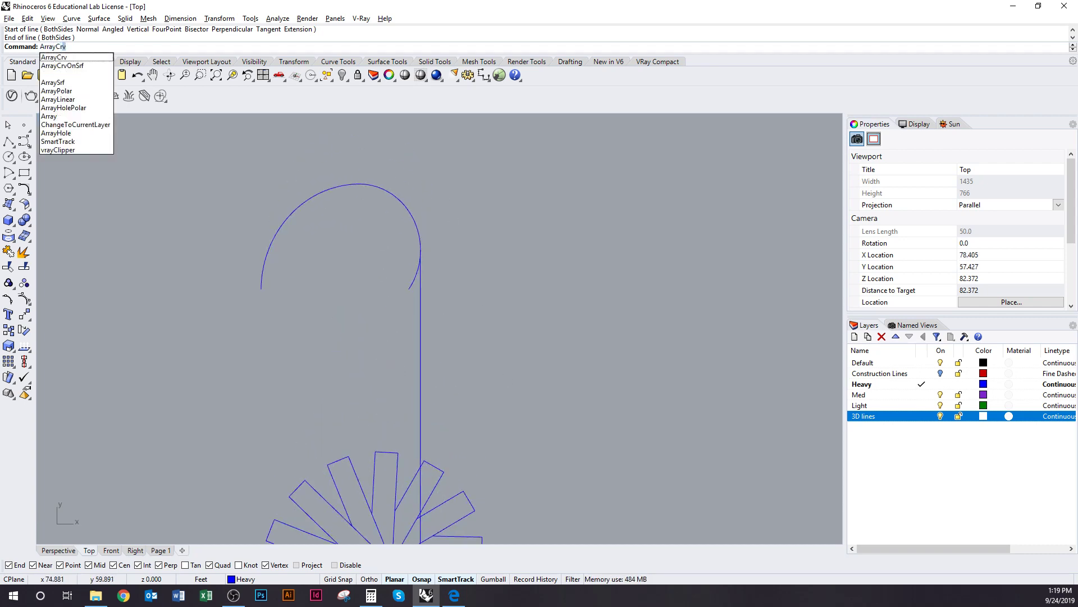
pyautogui.press('Return')
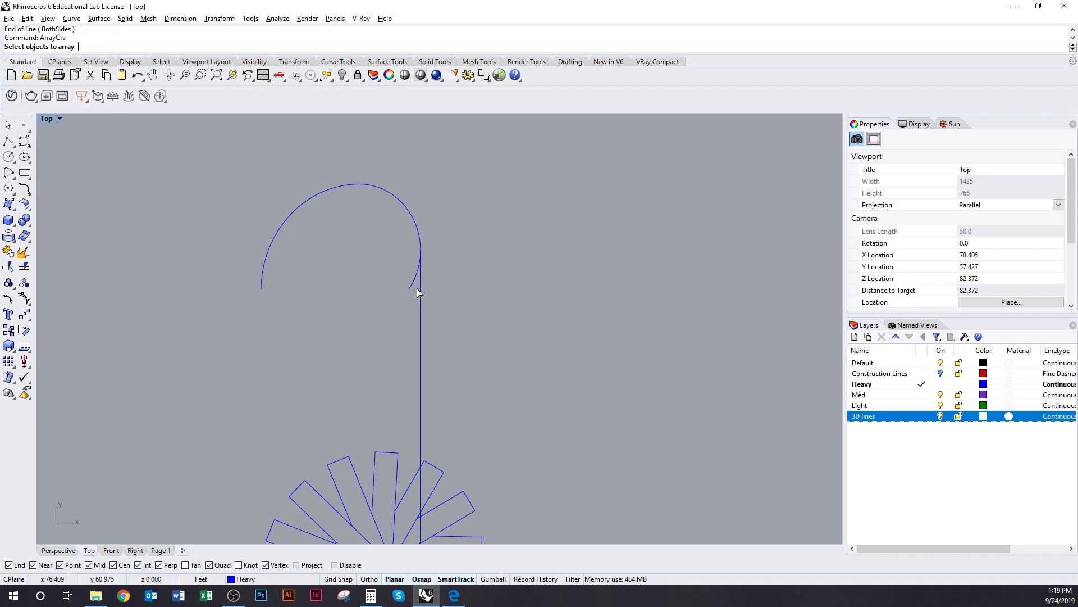
pyautogui.click(417, 289)
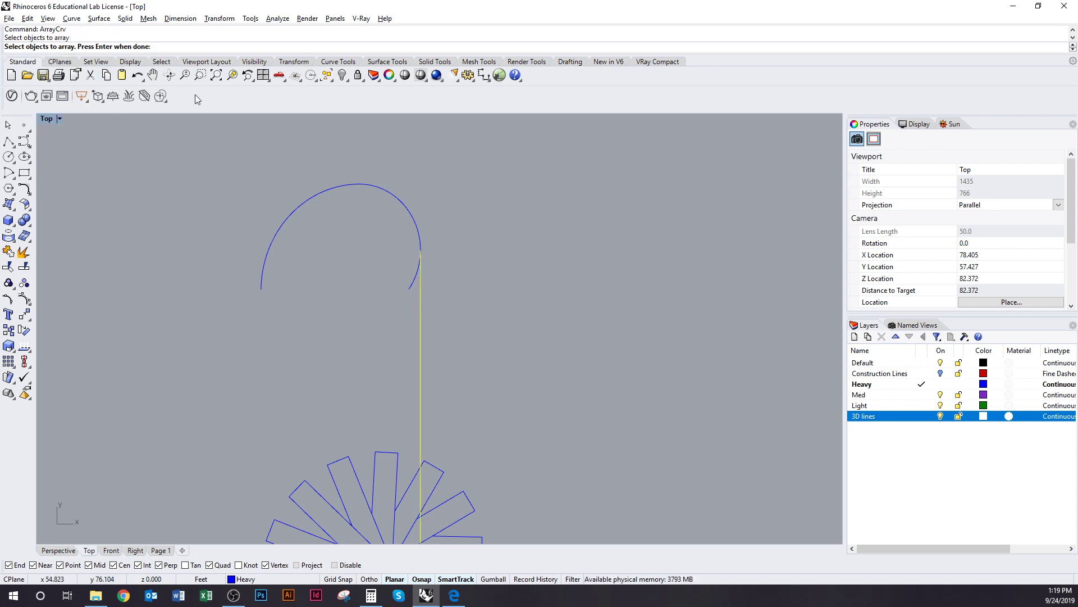
pyautogui.click(393, 195)
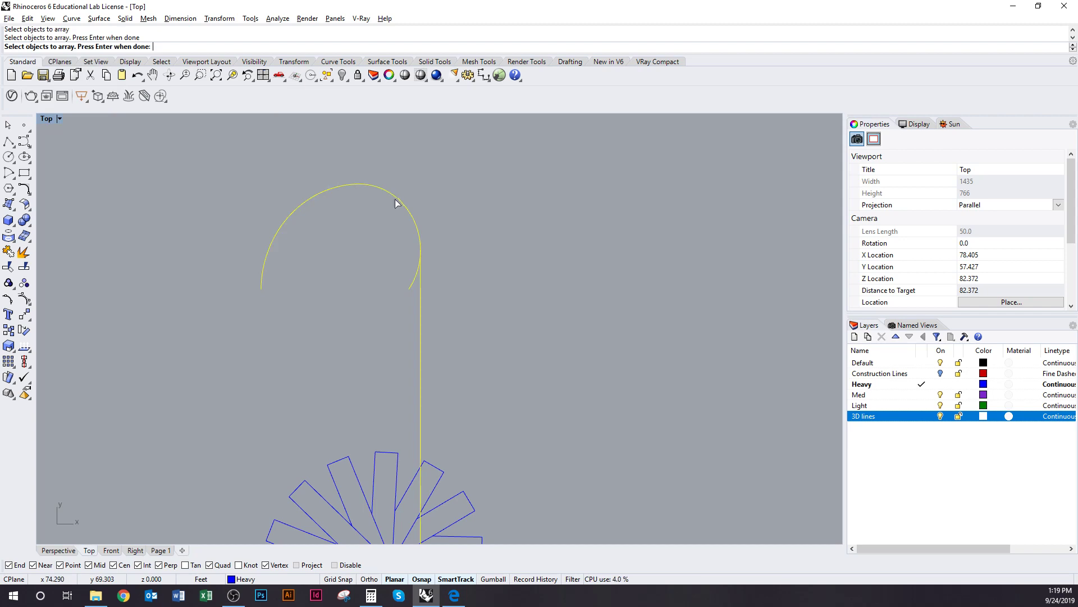
pyautogui.click(396, 203)
pyautogui.press('Return')
pyautogui.click(404, 207)
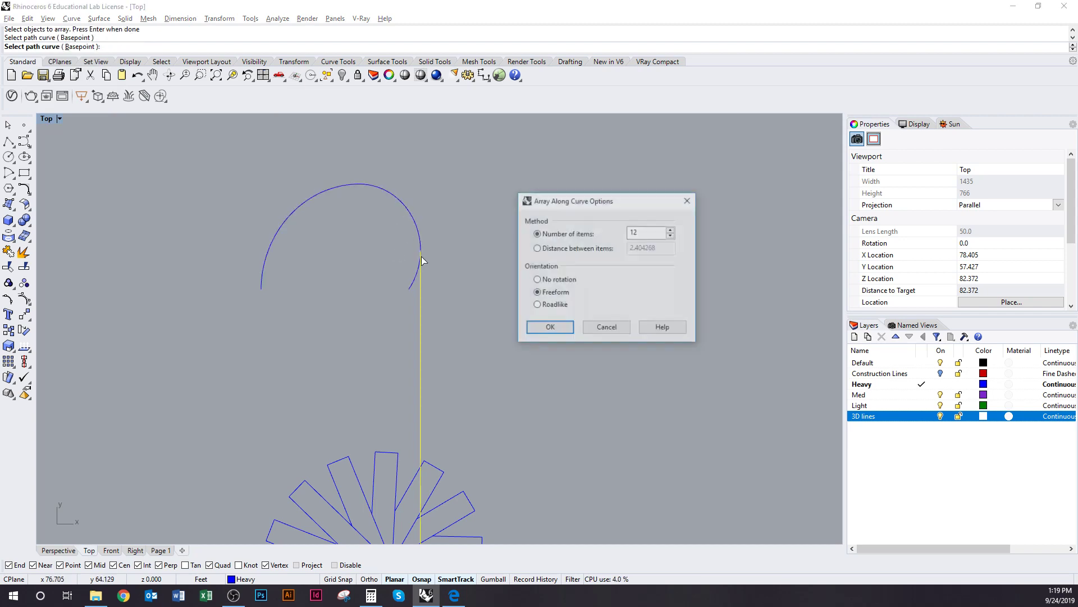
pyautogui.moveTo(644, 227); pyautogui.dragTo(594, 230)
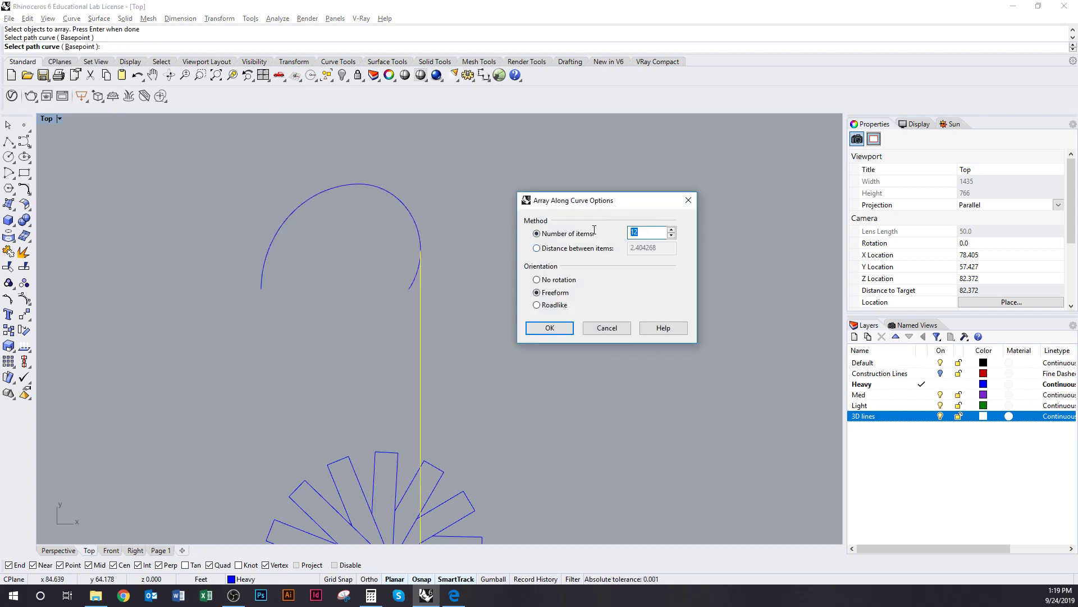
pyautogui.write('36')
pyautogui.click(550, 328)
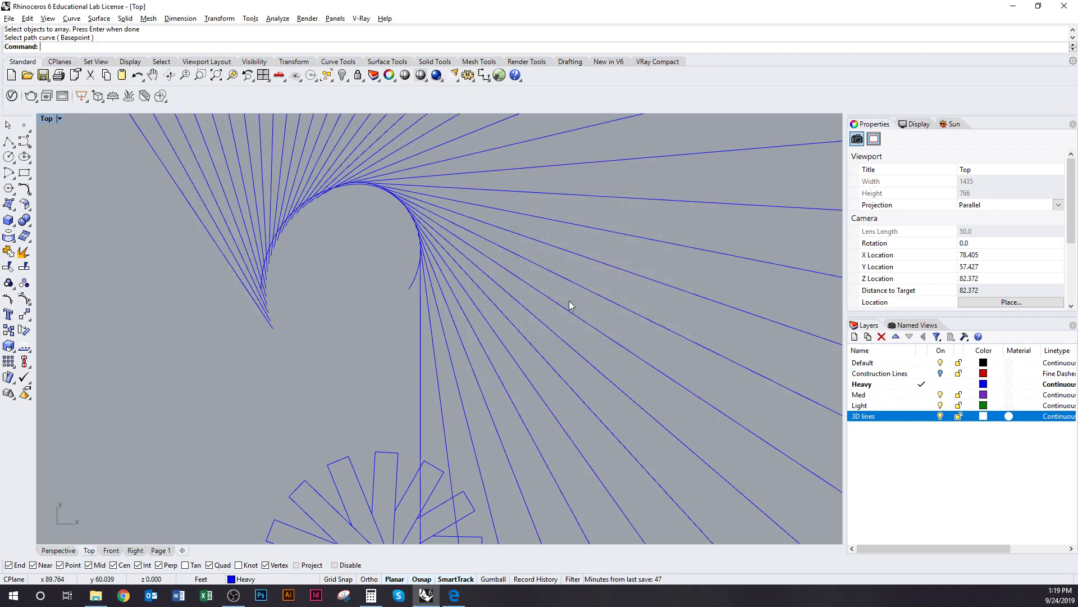
pyautogui.scroll(-2, 399, 314)
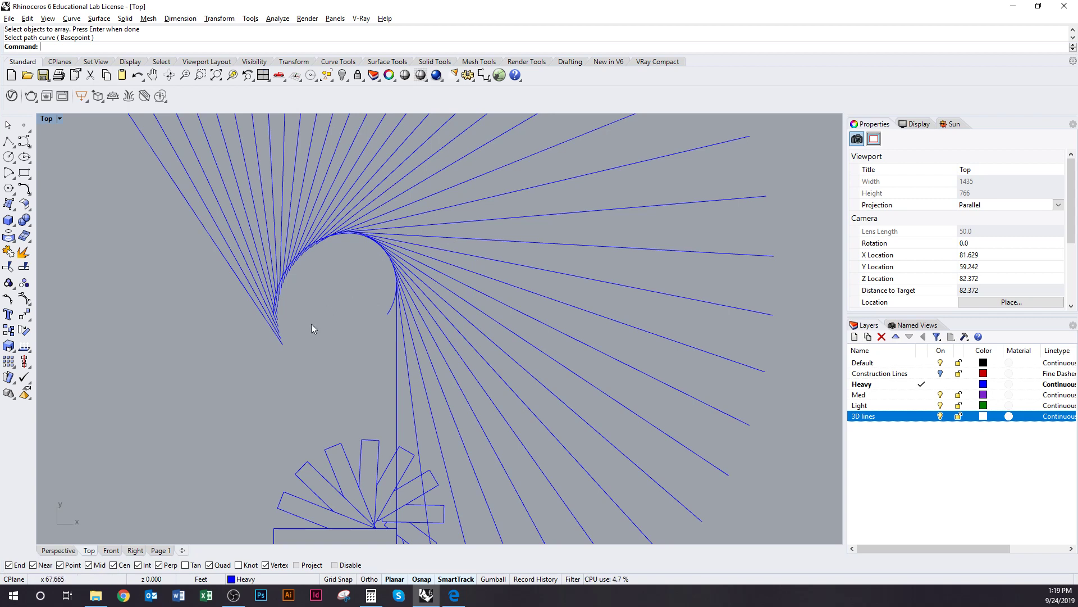
pyautogui.hotkey('ctrl', 'z')
# Step: Try to array the vertical line along the elevation arch with 36 items and no rotation, and undo the array
pyautogui.moveTo(393, 325); pyautogui.dragTo(392, 305, button='right')
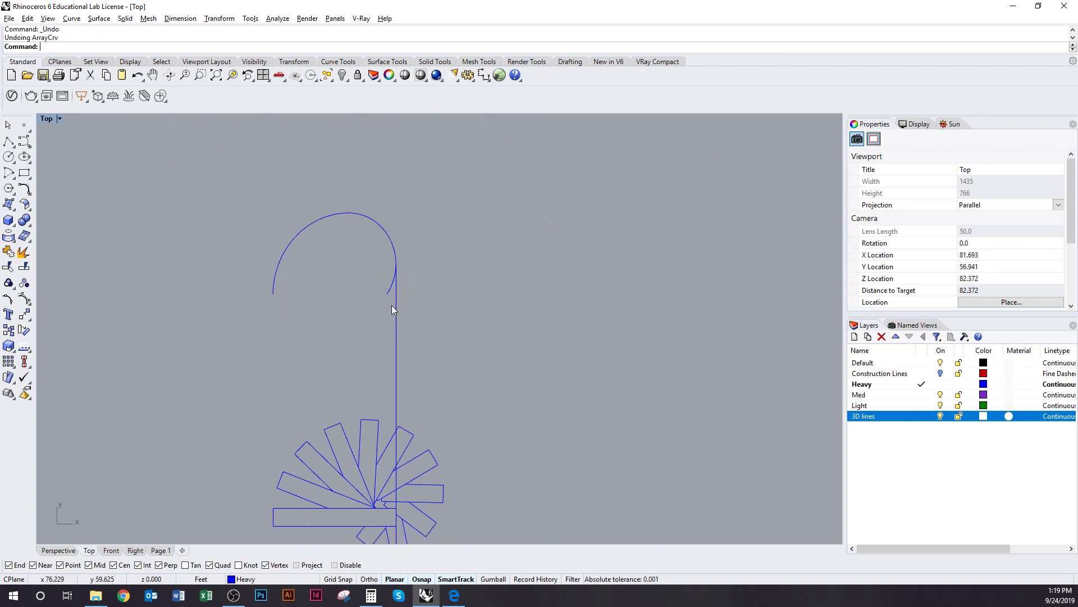
pyautogui.click(390, 292)
pyautogui.click(393, 296)
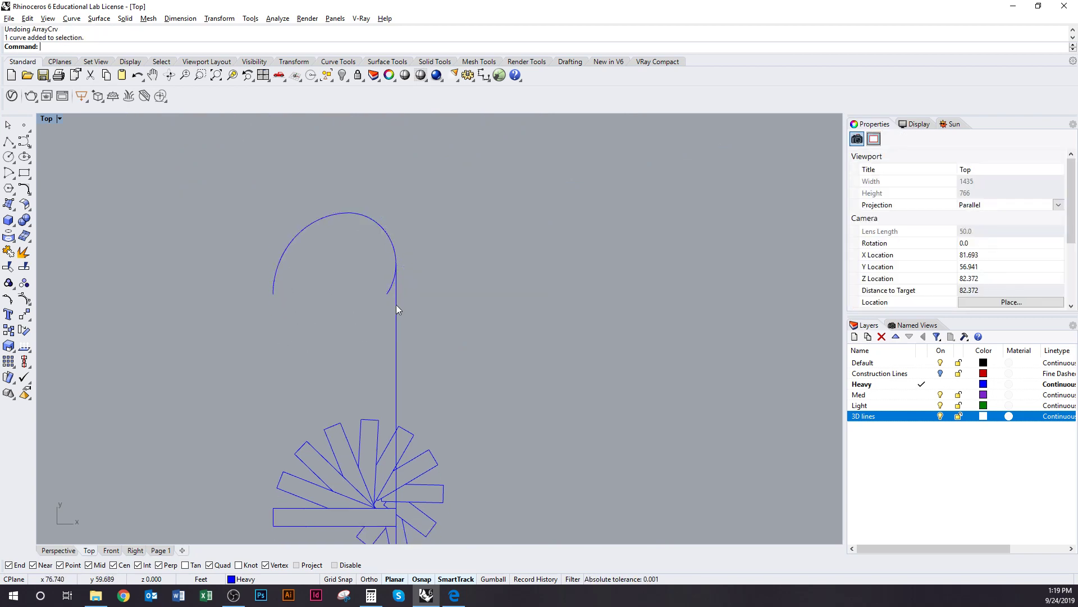
pyautogui.click(396, 305)
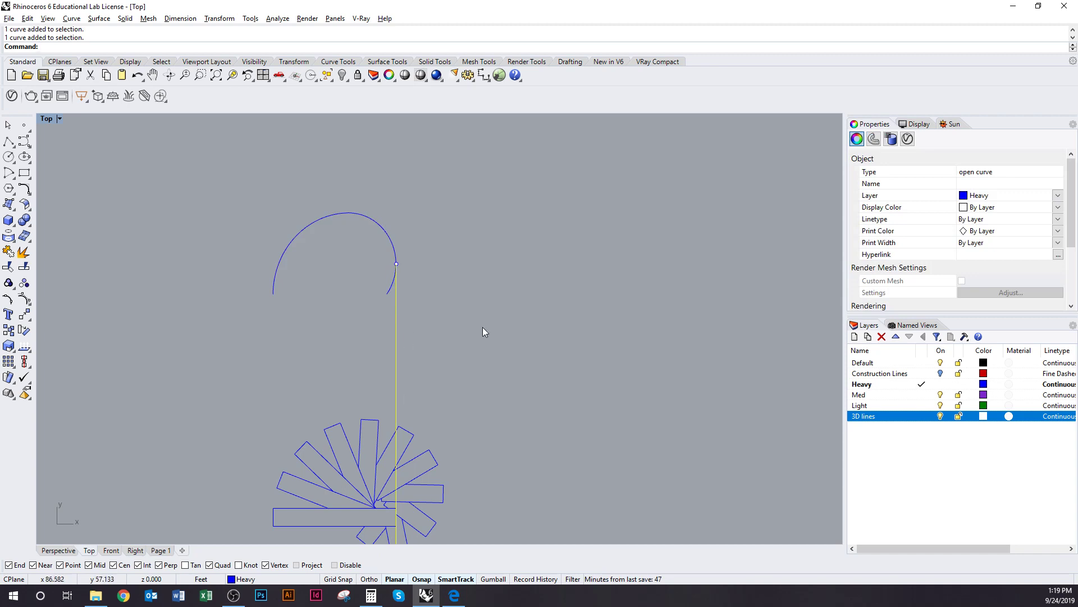
pyautogui.write('rrayCrv')
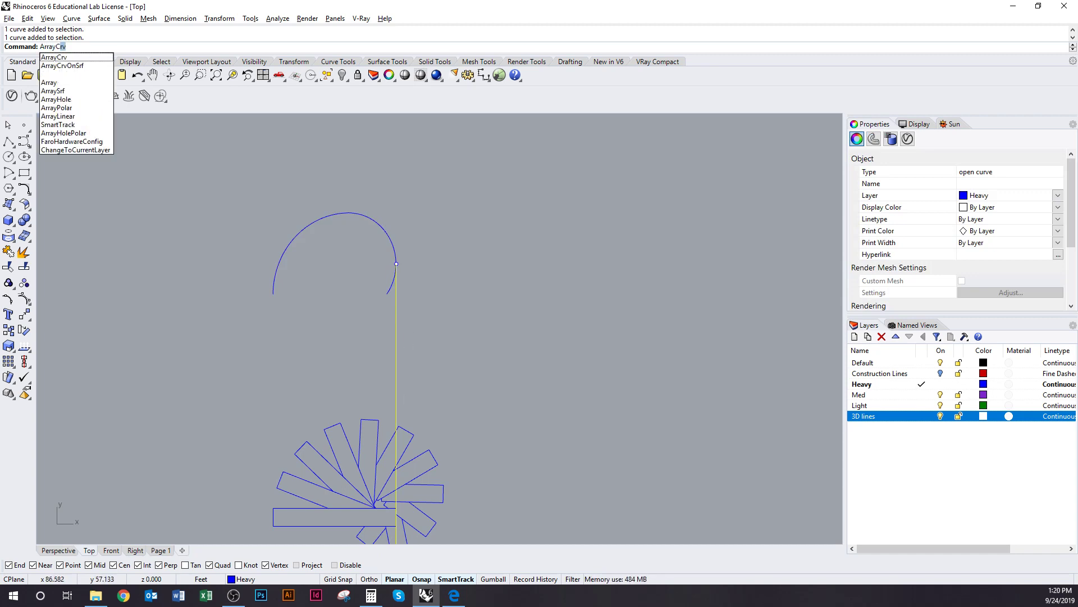
pyautogui.press('Return')
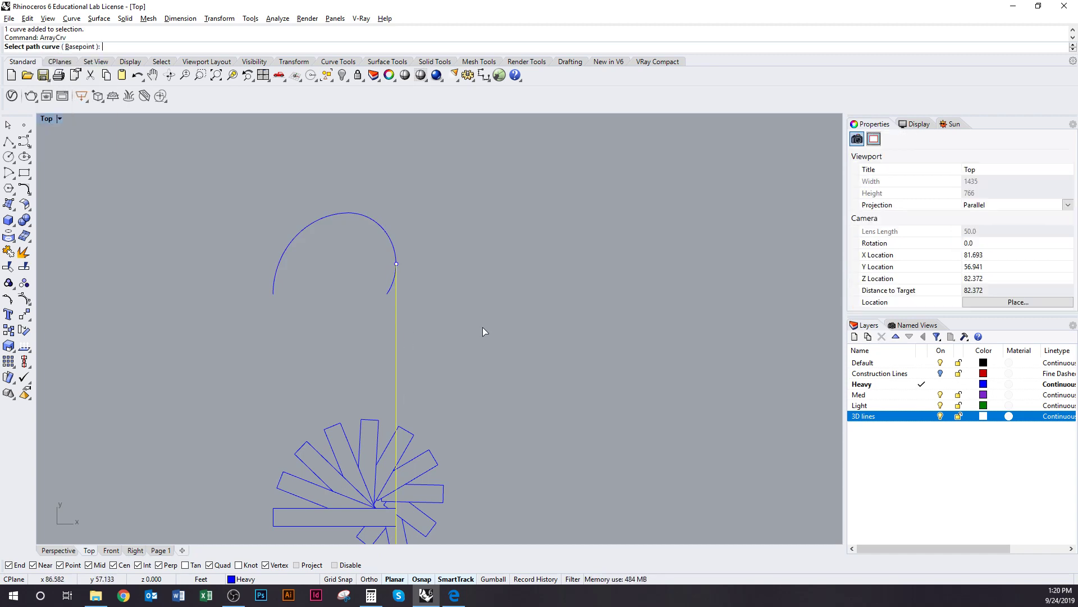
pyautogui.click(392, 293)
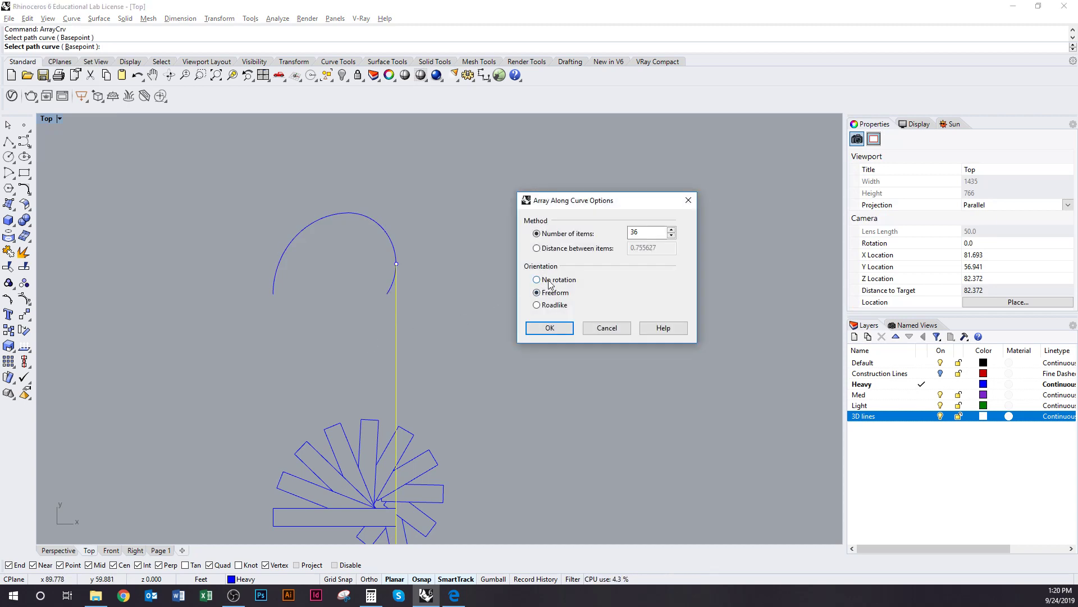
pyautogui.click(550, 328)
pyautogui.moveTo(434, 376); pyautogui.dragTo(444, 286, button='right')
pyautogui.scroll(-3, 440, 272)
pyautogui.hotkey('ctrl', 'z')
# Step: Move the vertical line from the arch's outermost side point to the arch's left endpoint
pyautogui.moveTo(421, 241); pyautogui.dragTo(372, 348, button='right')
pyautogui.scroll(4, 411, 285)
pyautogui.write('m')
pyautogui.press('Return')
pyautogui.click(367, 297)
pyautogui.click(231, 329)
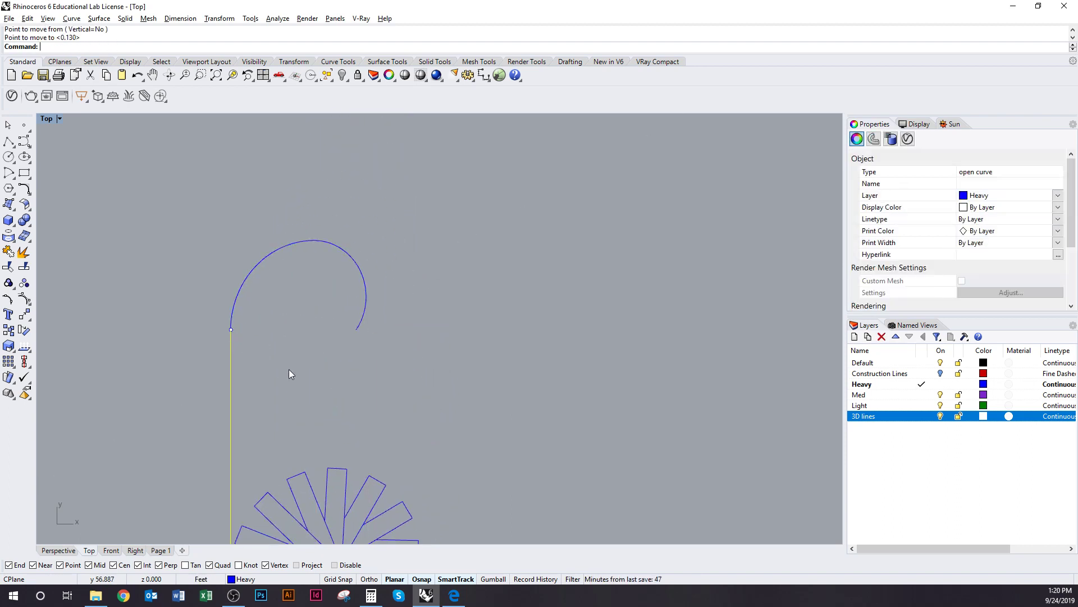
pyautogui.moveTo(289, 374); pyautogui.dragTo(325, 345, button='right')
pyautogui.press('Escape')
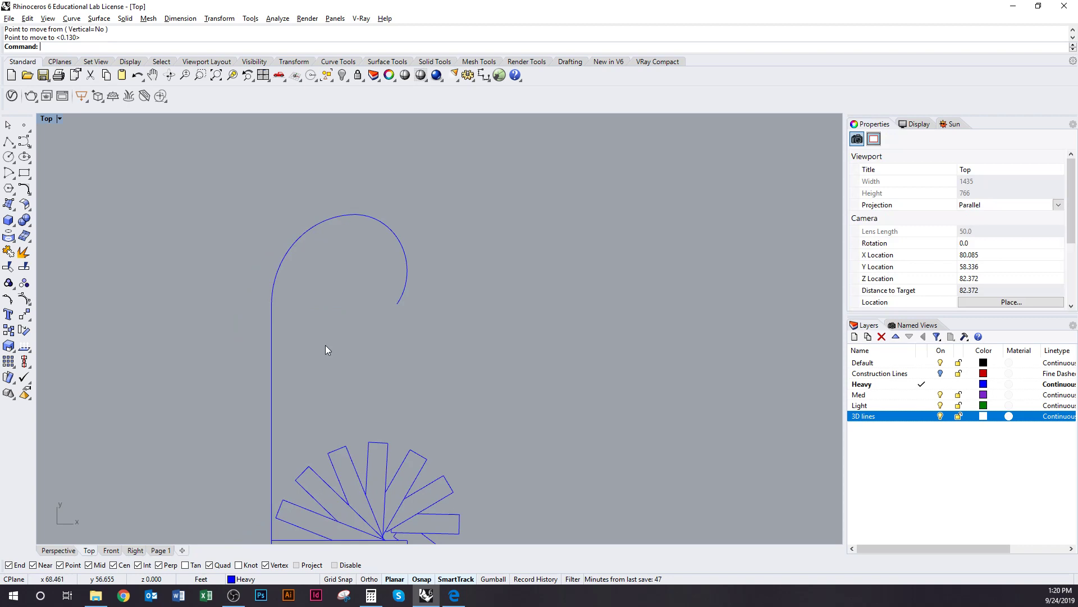
# Step: Array the moved vertical line along the arch curve with 36 items and no rotation
pyautogui.click(275, 298)
pyautogui.click(270, 327)
pyautogui.write('ar')
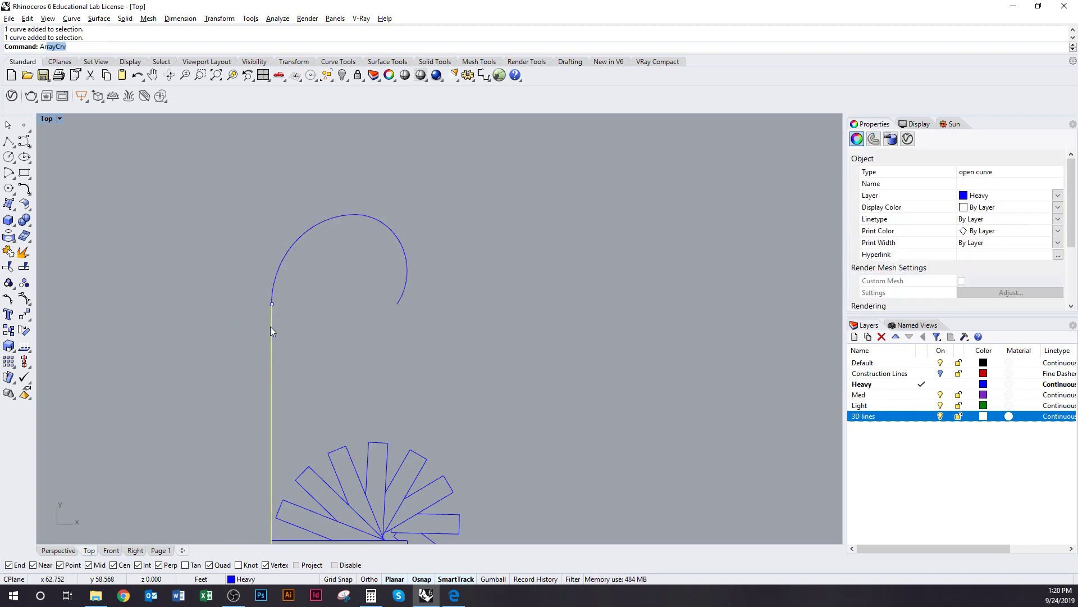
pyautogui.write('ray')
pyautogui.press('Return')
pyautogui.click(278, 304)
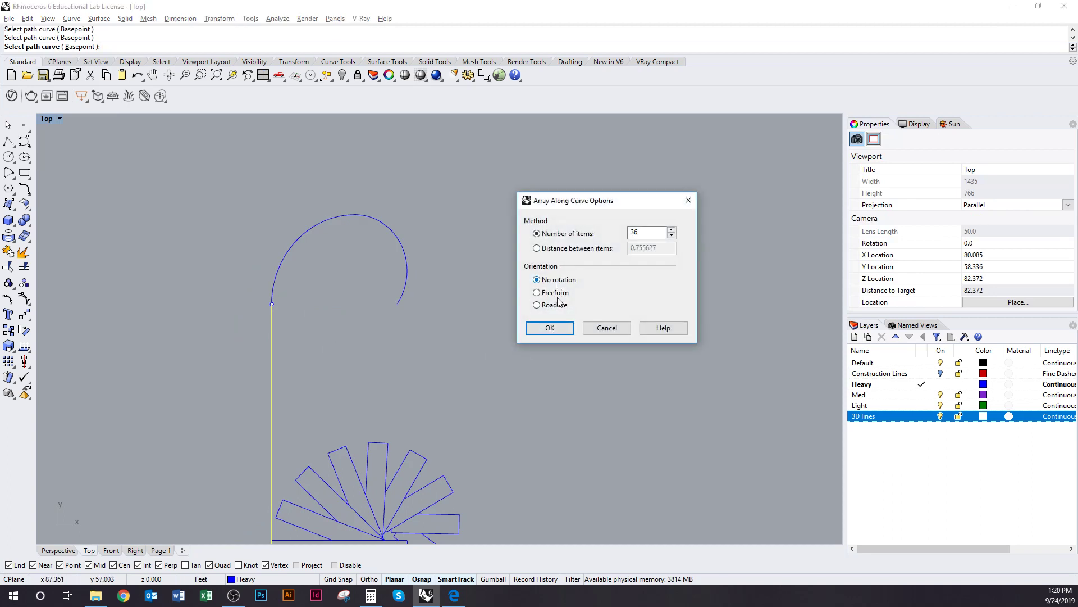
pyautogui.click(549, 328)
pyautogui.moveTo(501, 393); pyautogui.dragTo(408, 274, button='right')
# Step: Delete the five vertical lines that start on the arch's inward-curving lower right end
pyautogui.scroll(10, 396, 209)
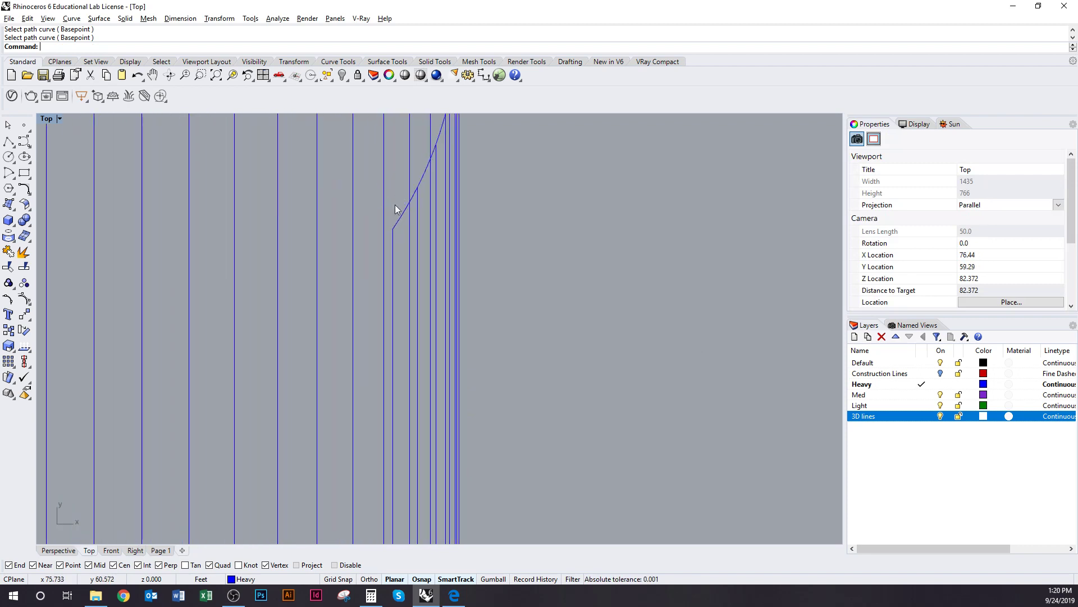
pyautogui.click(395, 245)
pyautogui.keyDown('shift'); pyautogui.click(418, 197); pyautogui.keyUp('shift')
pyautogui.keyDown('shift'); pyautogui.click(436, 158); pyautogui.keyUp('shift')
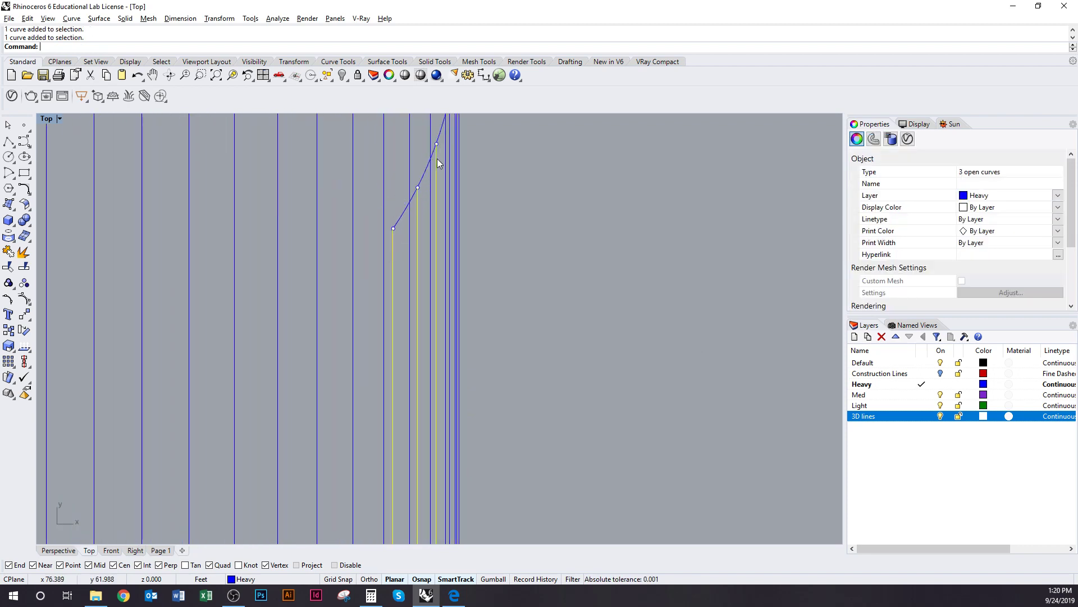
pyautogui.moveTo(437, 158); pyautogui.dragTo(431, 354, button='right')
pyautogui.scroll(5, 436, 294)
pyautogui.keyDown('shift'); pyautogui.click(433, 280); pyautogui.keyUp('shift')
pyautogui.moveTo(433, 279)
pyautogui.mouseDown(button='right')
pyautogui.moveTo(430, 323)
pyautogui.moveTo(426, 287)
pyautogui.mouseUp(button='right')
pyautogui.scroll(3, 428, 280)
pyautogui.scroll(2, 436, 226)
pyautogui.moveTo(436, 227); pyautogui.dragTo(432, 258, button='right')
pyautogui.scroll(2, 433, 259)
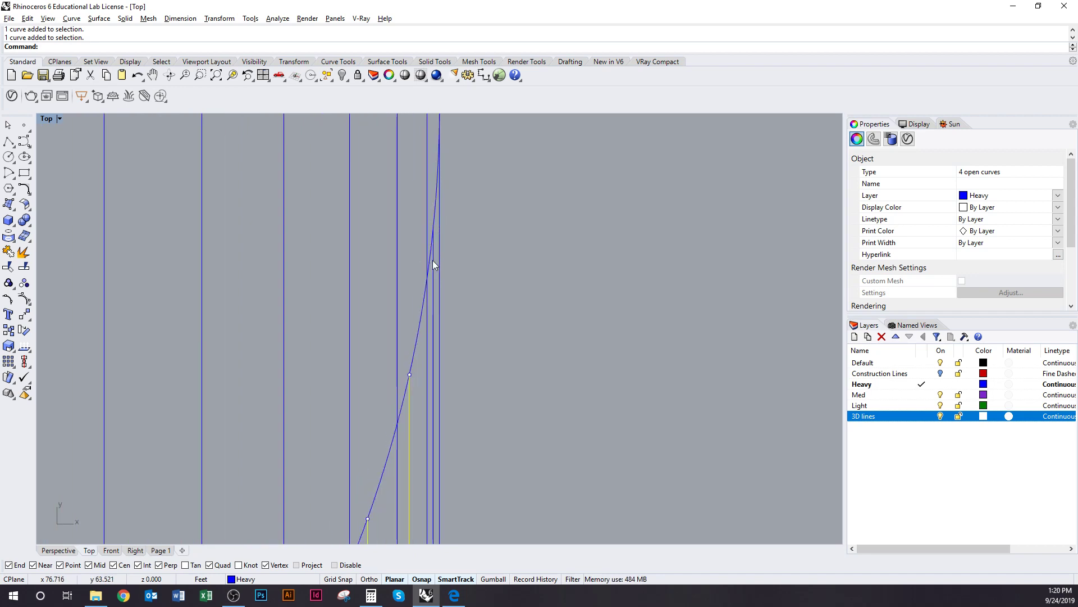
pyautogui.keyDown('shift'); pyautogui.click(433, 262); pyautogui.keyUp('shift')
pyautogui.press('Delete')
pyautogui.scroll(-5, 443, 265)
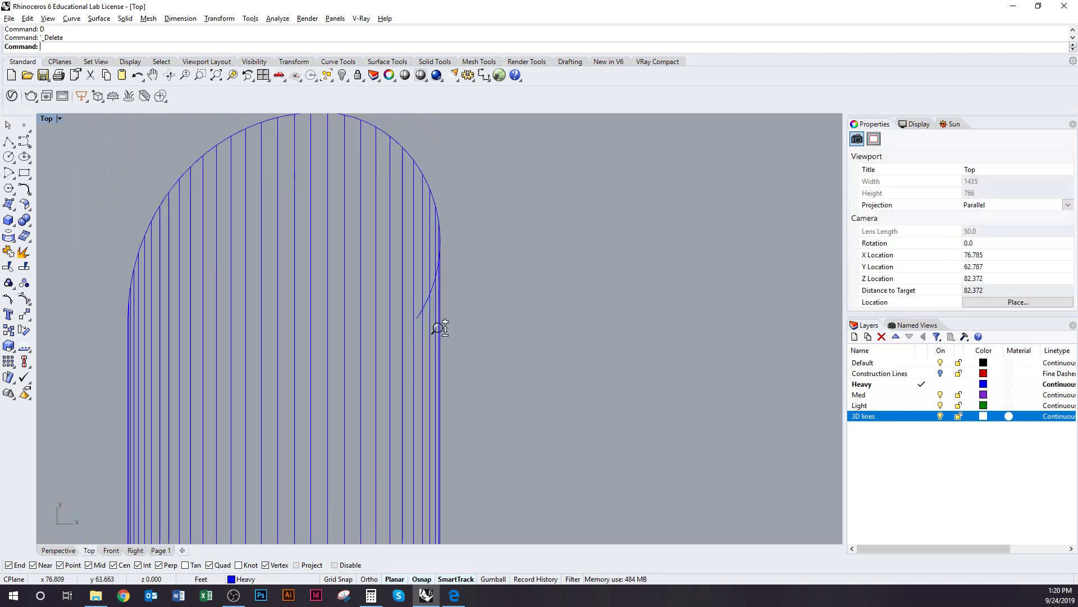
# Step: Delete the surplus vertical line beside the right end of the plan's long horizontal rectangle
pyautogui.moveTo(441, 481); pyautogui.dragTo(438, 291, button='right')
pyautogui.scroll(8, 431, 375)
pyautogui.moveTo(431, 375); pyautogui.dragTo(437, 359, button='right')
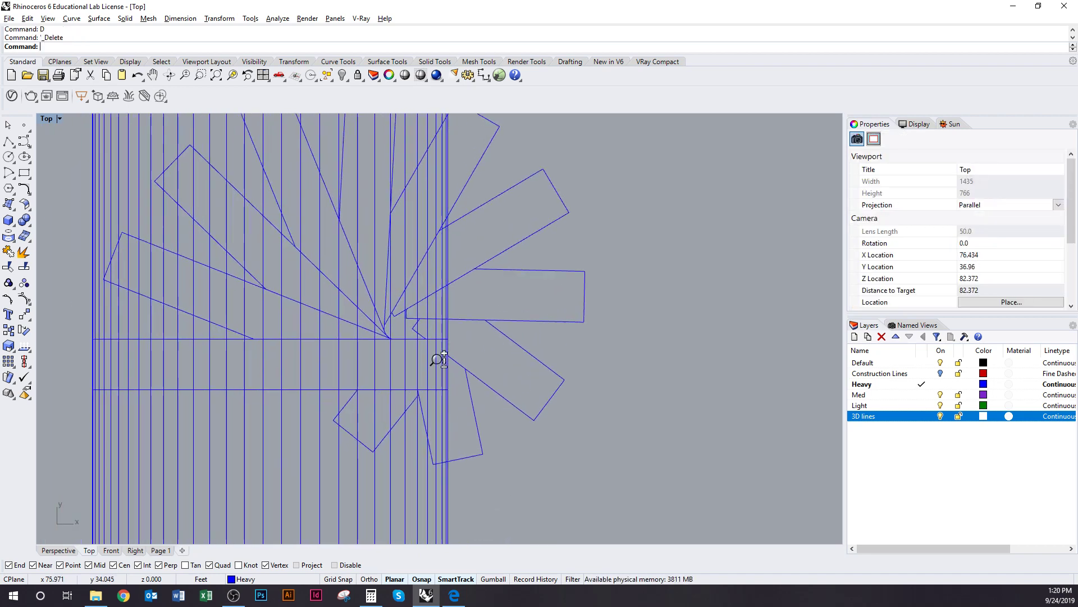
pyautogui.scroll(6, 450, 402)
pyautogui.scroll(6, 469, 415)
pyautogui.click(466, 367)
pyautogui.write('d')
pyautogui.press('space')
pyautogui.scroll(-12, 471, 332)
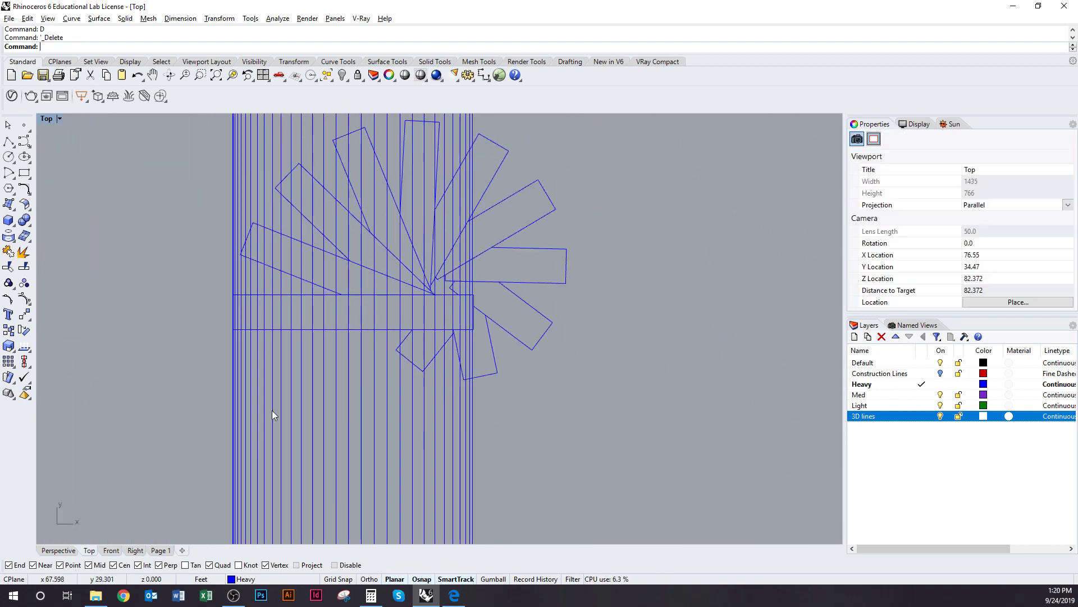
# Step: Delete the vertical line that coincides with the left edge of the plan's long horizontal rectangle
pyautogui.moveTo(206, 289); pyautogui.dragTo(241, 254, button='right')
pyautogui.scroll(6, 242, 254)
pyautogui.scroll(4, 243, 255)
pyautogui.click(346, 396)
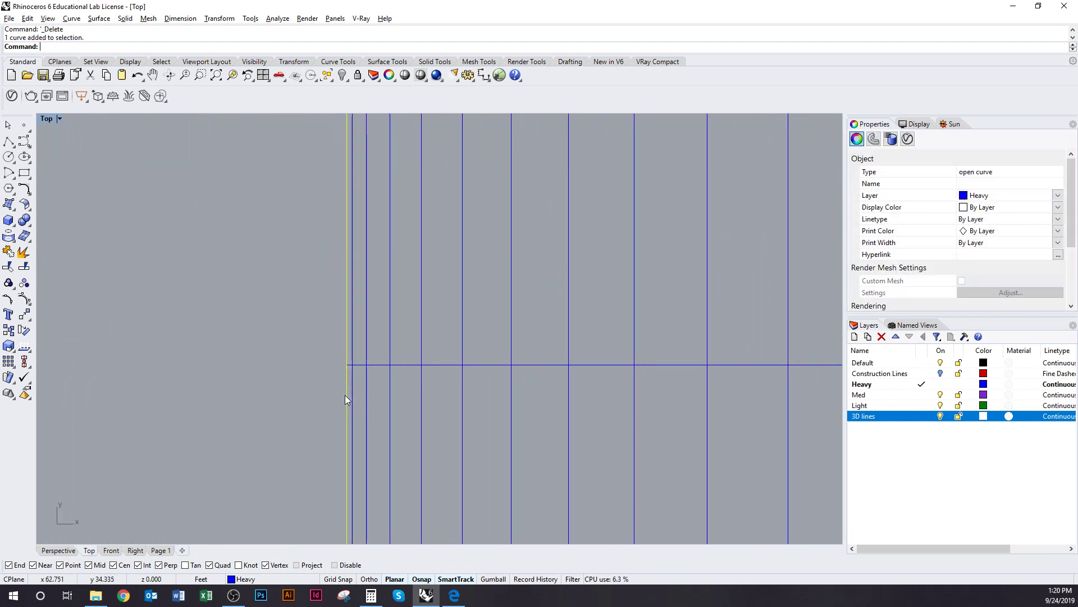
pyautogui.write('d')
pyautogui.press('space')
pyautogui.scroll(-13, 345, 395)
# Step: Trim away the vertical lines below and above the plan's long horizontal rectangle, using the rectangle as the cutting object
pyautogui.moveTo(383, 375); pyautogui.dragTo(342, 399, button='right')
pyautogui.click(354, 375)
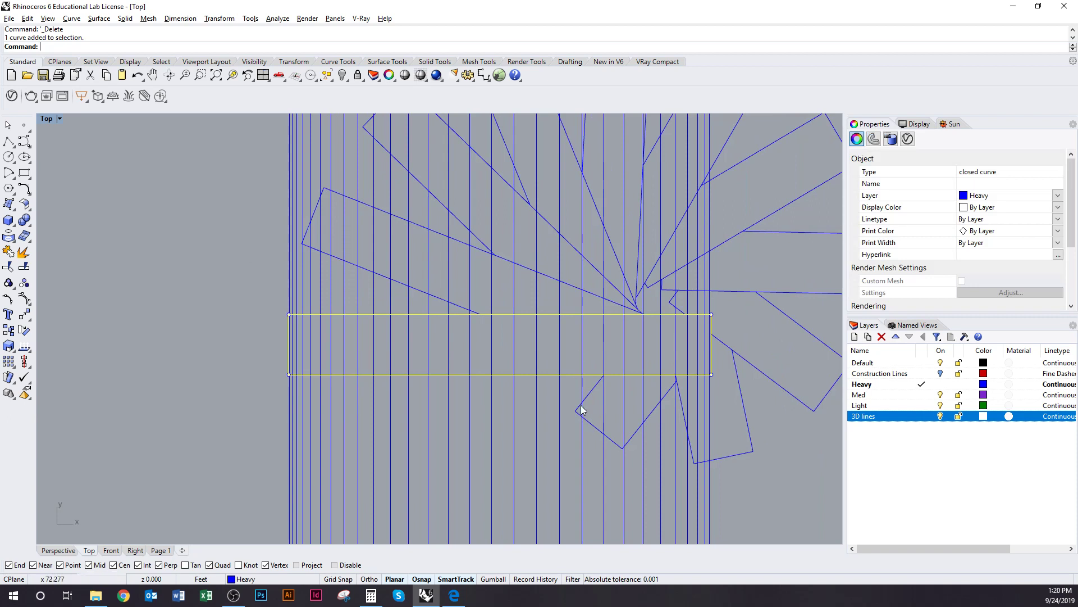
pyautogui.moveTo(599, 414); pyautogui.dragTo(552, 300, button='right')
pyautogui.scroll(-15, 553, 300)
pyautogui.write('t')
pyautogui.press('space')
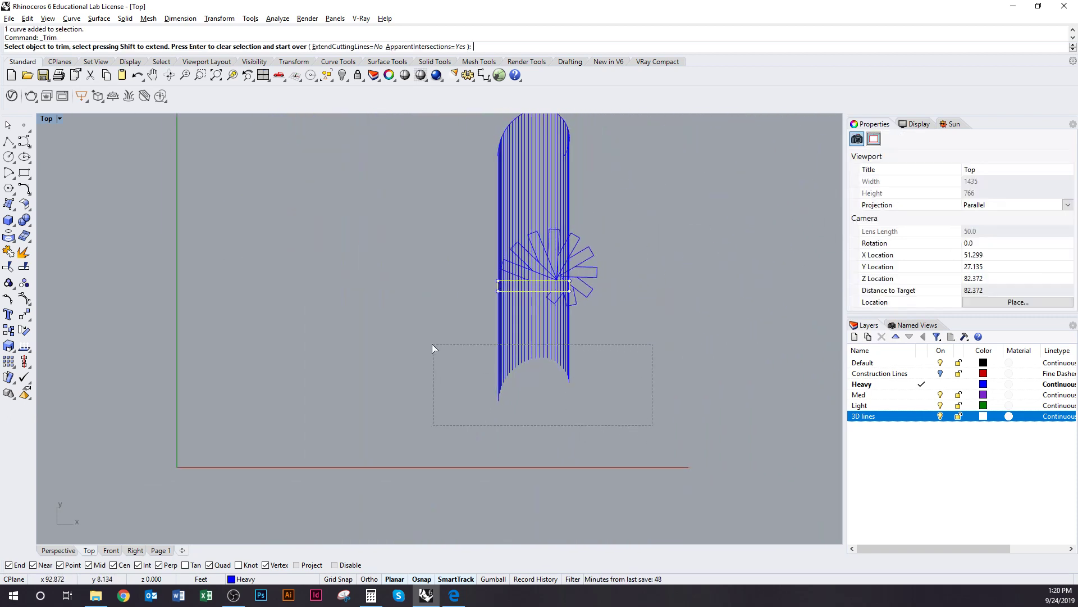
pyautogui.moveTo(432, 344); pyautogui.dragTo(430, 343)
pyautogui.moveTo(567, 320); pyautogui.dragTo(538, 404, button='right')
pyautogui.scroll(6, 543, 317)
pyautogui.moveTo(588, 272); pyautogui.dragTo(280, 250)
pyautogui.press('space')
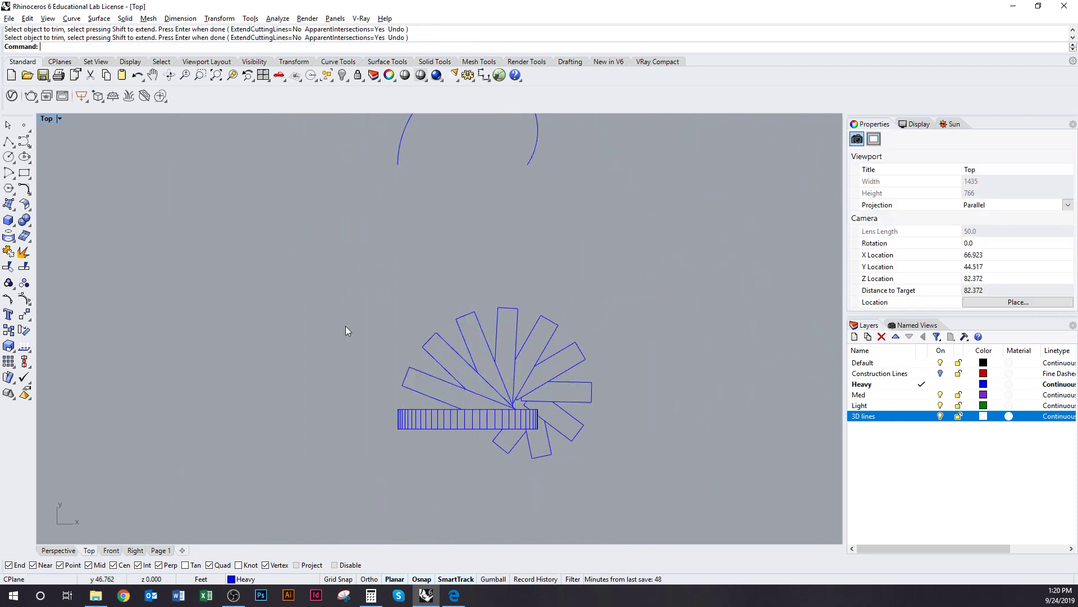
# Step: Examine the trimmed lines inside the plan's long horizontal rectangle and at its ends
pyautogui.moveTo(398, 357); pyautogui.dragTo(343, 329, button='right')
pyautogui.scroll(7, 398, 396)
pyautogui.moveTo(399, 396); pyautogui.dragTo(406, 354, button='right')
pyautogui.scroll(4, 406, 354)
pyautogui.moveTo(410, 372); pyautogui.dragTo(307, 374, button='right')
pyautogui.scroll(-7, 307, 374)
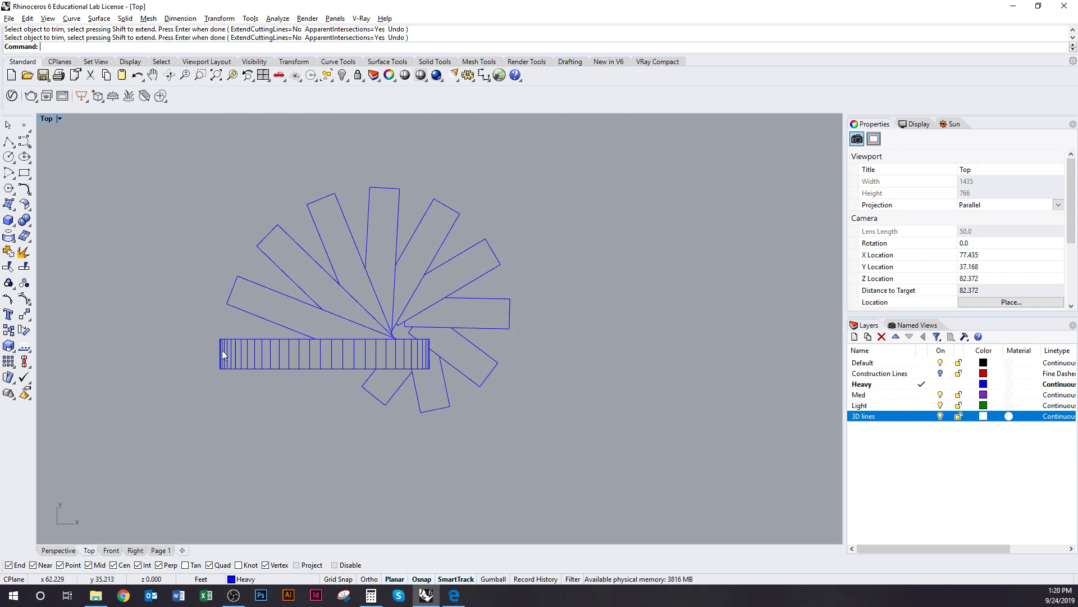
pyautogui.moveTo(210, 358); pyautogui.dragTo(195, 388, button='right')
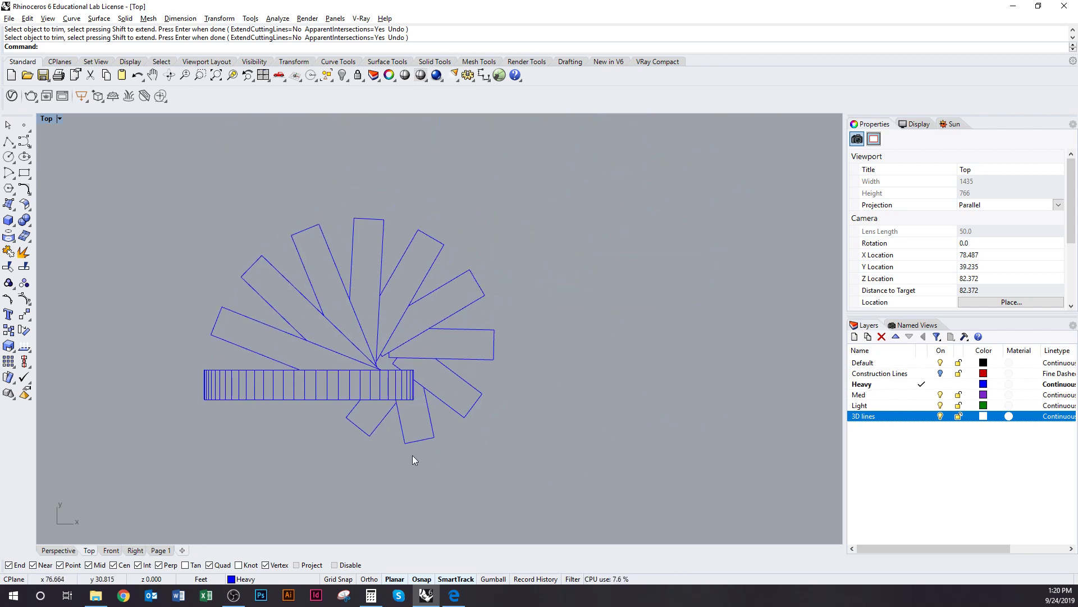
pyautogui.moveTo(412, 457)
pyautogui.mouseDown(button='right')
pyautogui.moveTo(332, 436)
pyautogui.moveTo(329, 448)
pyautogui.moveTo(280, 450)
pyautogui.mouseUp(button='right')
pyautogui.keyDown('ctrl'); pyautogui.moveTo(298, 416); pyautogui.dragTo(300, 410, button='right'); pyautogui.keyUp('ctrl')
pyautogui.moveTo(300, 411); pyautogui.dragTo(322, 427, button='right')
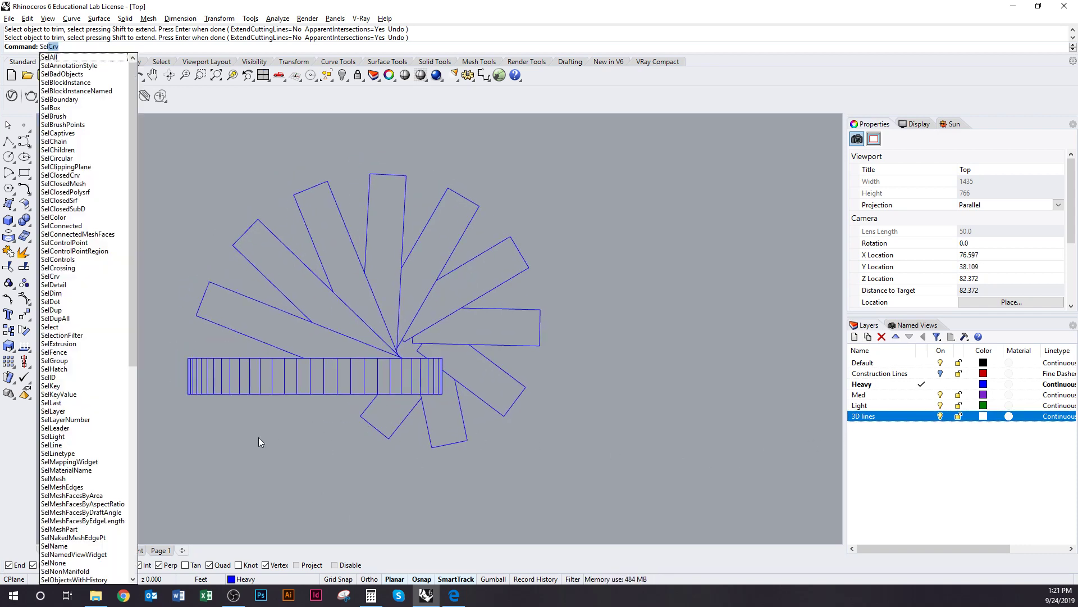
# Step: Select the last changed objects with SelLast and move these trimmed lines to the 3D lines layer
pyautogui.write('Last')
pyautogui.press('Return')
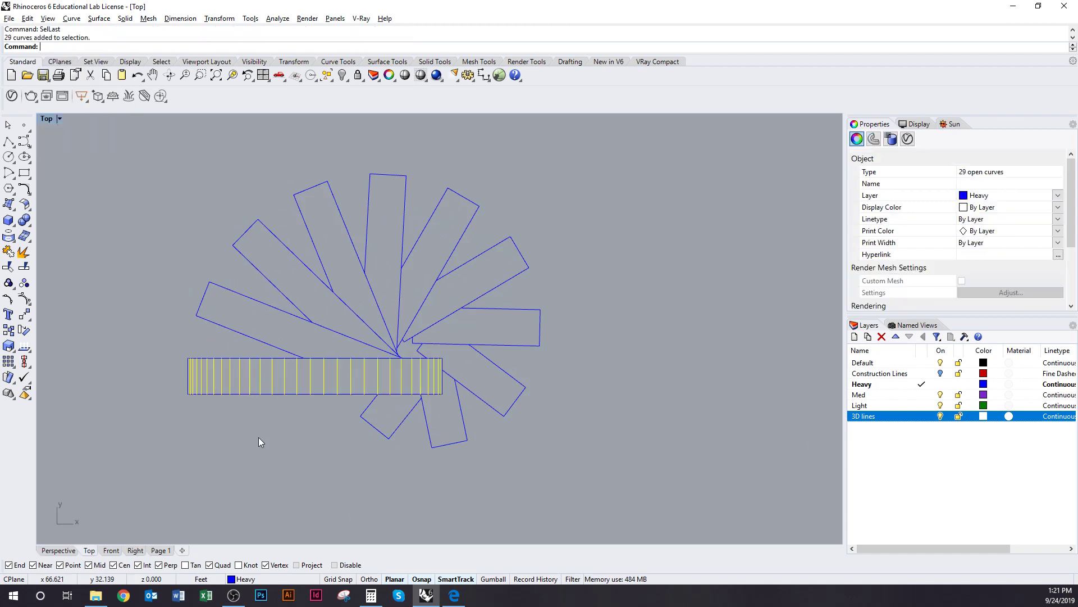
pyautogui.scroll(-13, 375, 398)
pyautogui.moveTo(384, 396)
pyautogui.mouseDown(button='right')
pyautogui.moveTo(382, 410)
pyautogui.moveTo(476, 443)
pyautogui.moveTo(476, 432)
pyautogui.mouseUp(button='right')
pyautogui.scroll(7, 381, 409)
pyautogui.rightClick(909, 418)
pyautogui.click(952, 368)
# Step: Clear the selection and select all objects on the 3D lines layer
pyautogui.click(436, 448)
pyautogui.scroll(5, 433, 379)
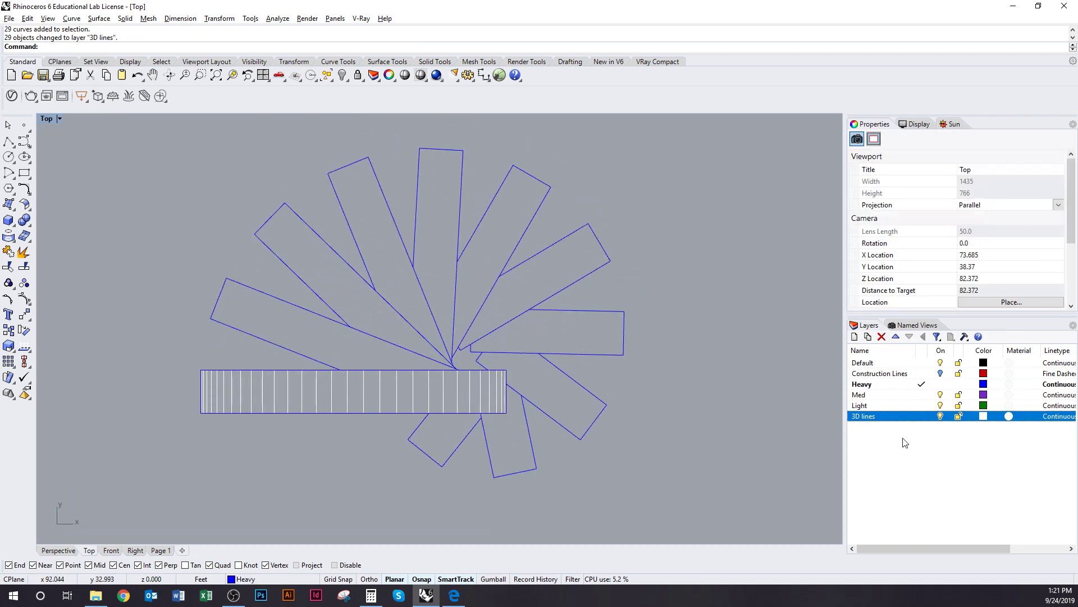
pyautogui.rightClick(901, 418)
pyautogui.click(932, 344)
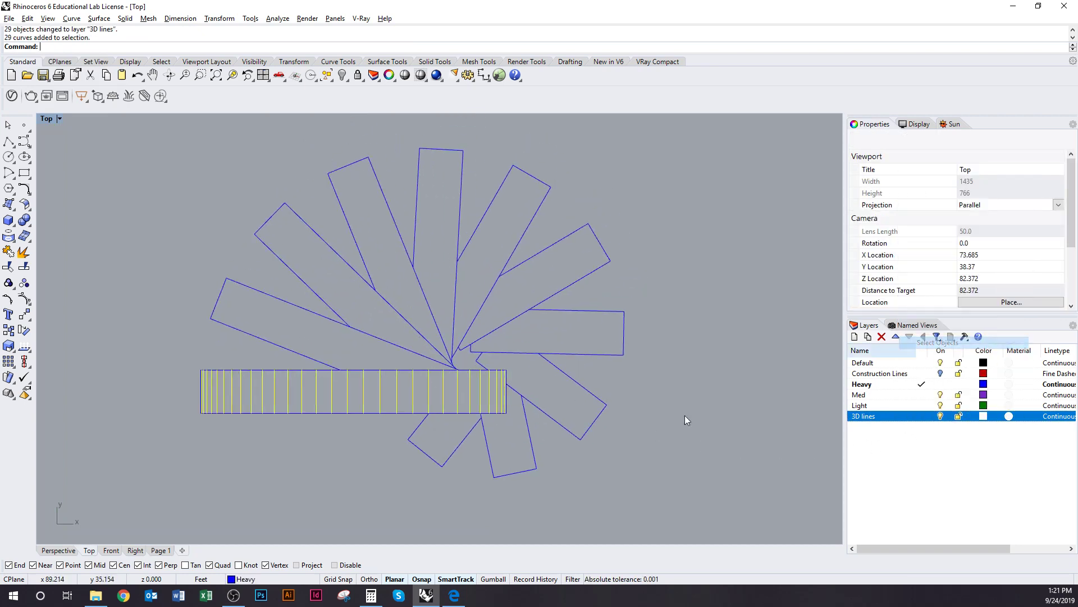
# Step: Group the selected lines on the 3D lines layer and clear the selection
pyautogui.moveTo(633, 426); pyautogui.dragTo(599, 471, button='right')
pyautogui.write('Group')
pyautogui.press('Return')
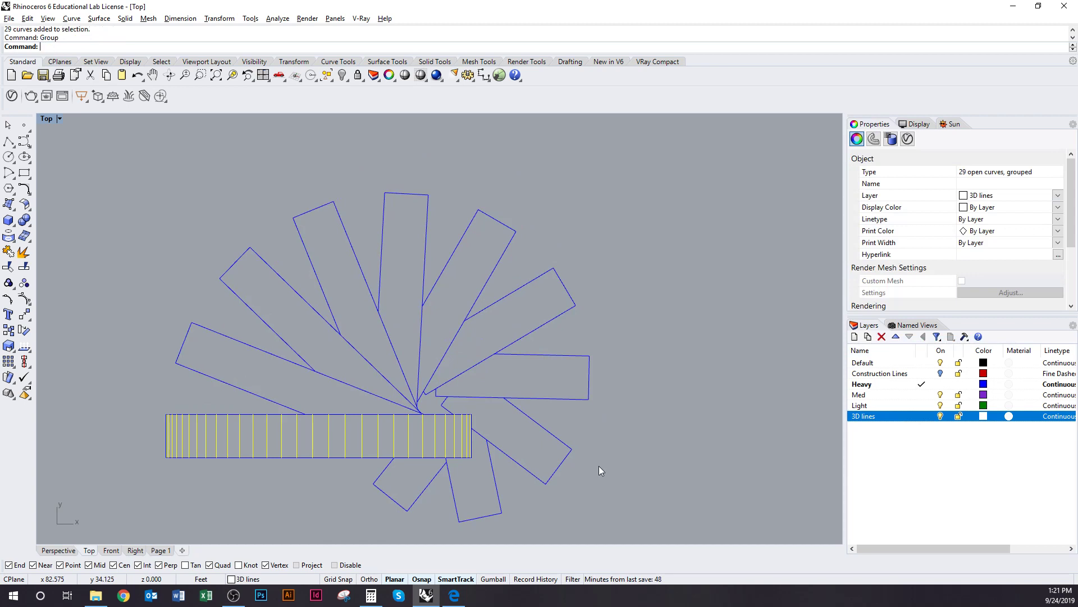
pyautogui.press('Escape')
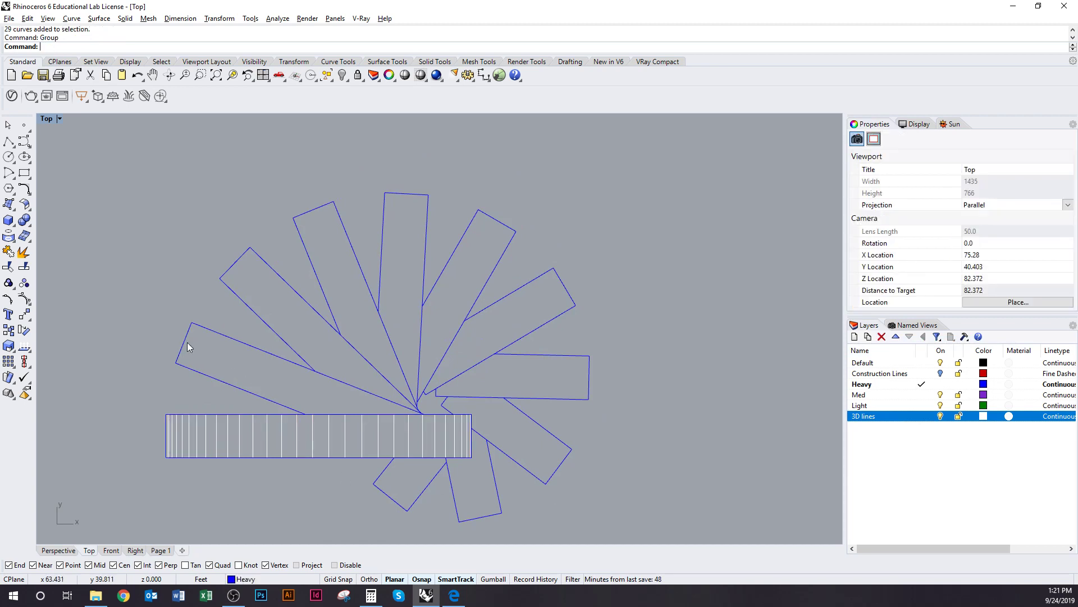
# Step: Show the Construction Lines layer, make 3D lines the current layer, and turn off the Heavy layer
pyautogui.click(940, 373)
pyautogui.moveTo(742, 485); pyautogui.dragTo(730, 459, button='right')
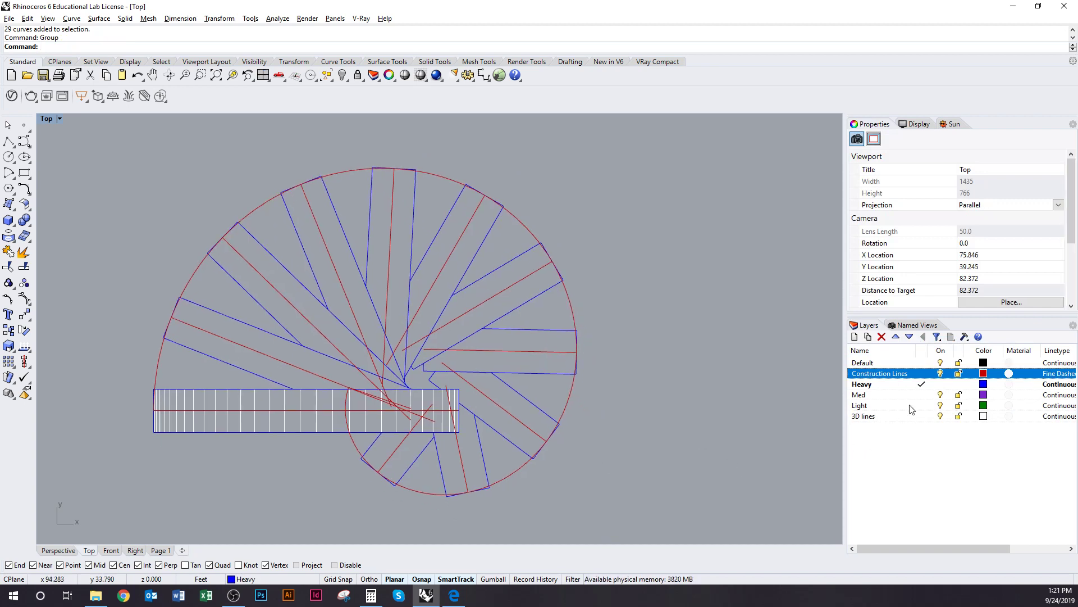
pyautogui.click(940, 415)
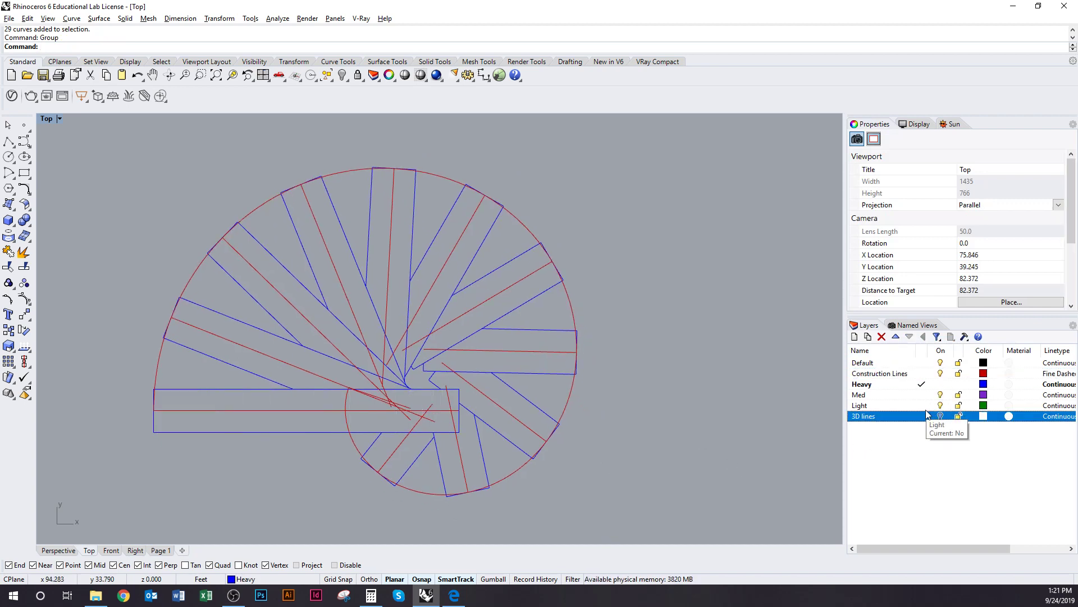
pyautogui.click(921, 416)
pyautogui.click(941, 384)
pyautogui.moveTo(586, 454); pyautogui.dragTo(609, 421, button='right')
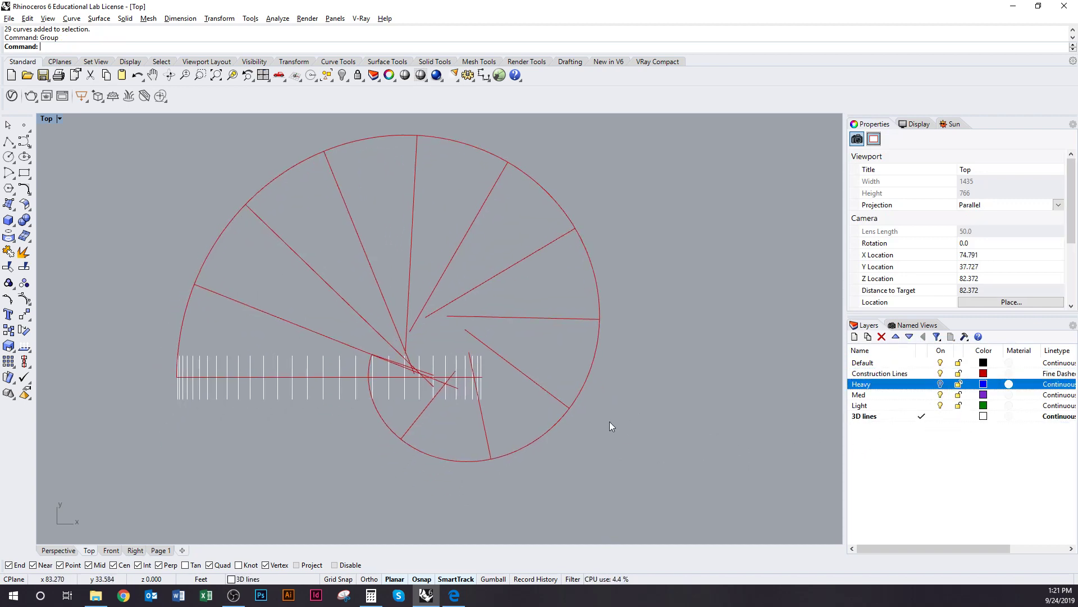
# Step: Start Orient on the grouped vertical lines with Copy set to Yes and Scale set to 1D
pyautogui.scroll(2, 468, 393)
pyautogui.click(467, 390)
pyautogui.scroll(-4, 461, 415)
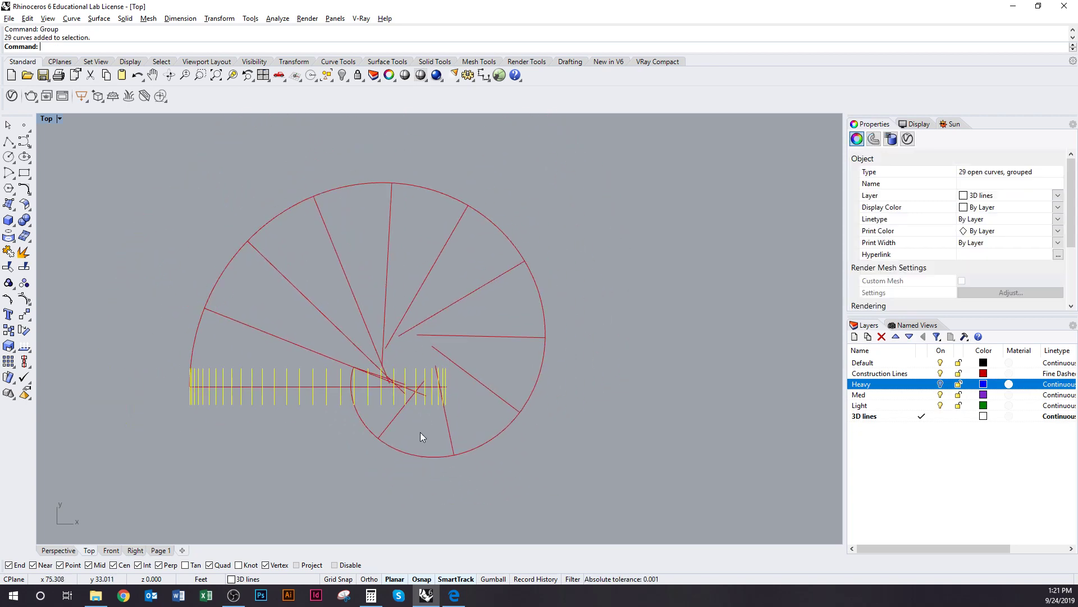
pyautogui.moveTo(423, 435); pyautogui.dragTo(400, 452, button='right')
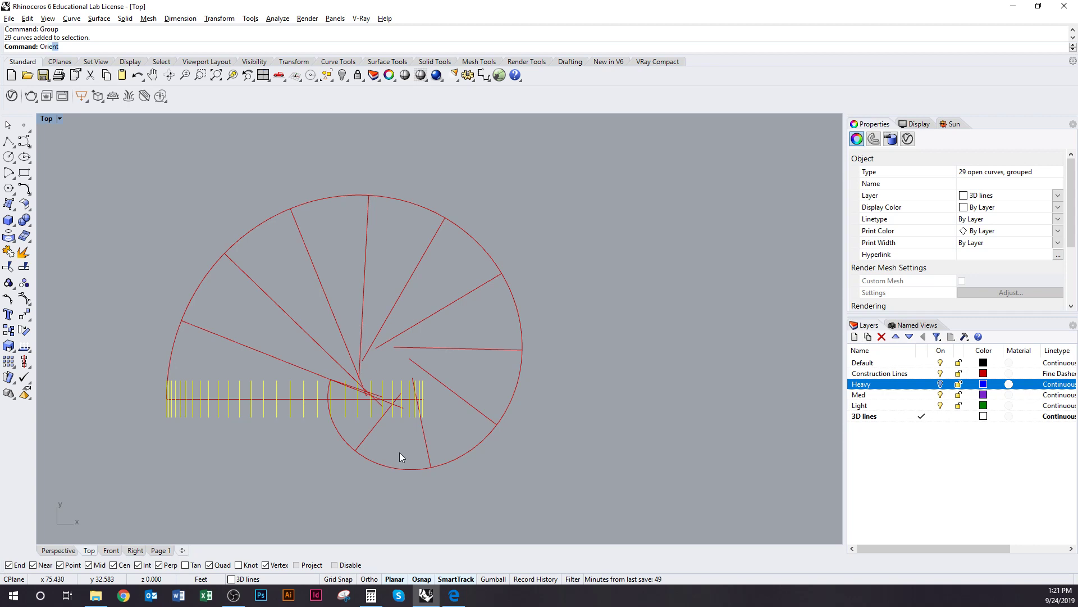
pyautogui.press('Return')
pyautogui.press('Return')
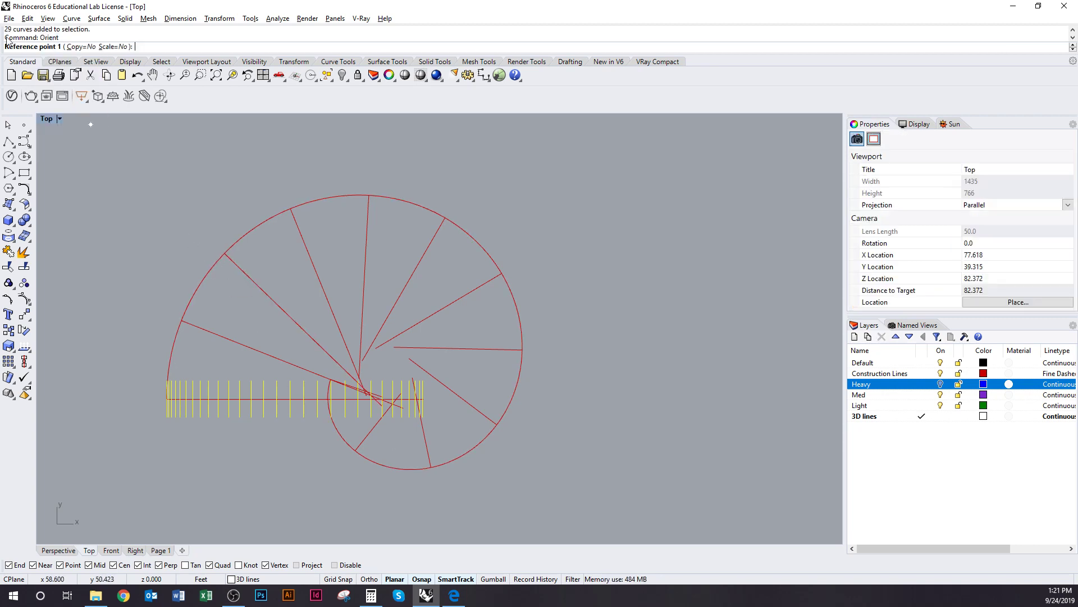
pyautogui.click(81, 47)
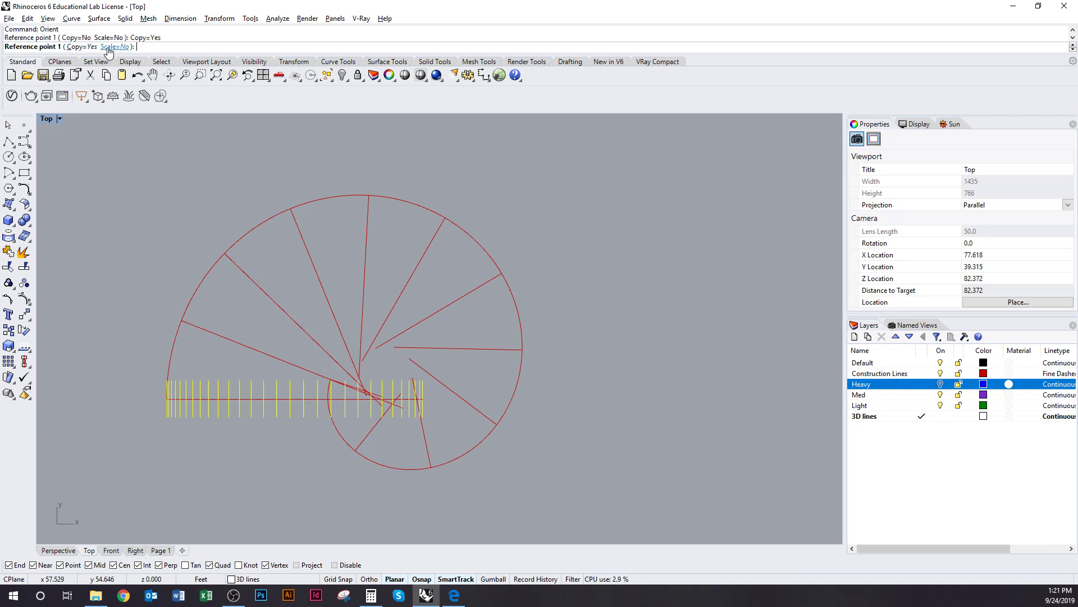
pyautogui.click(109, 47)
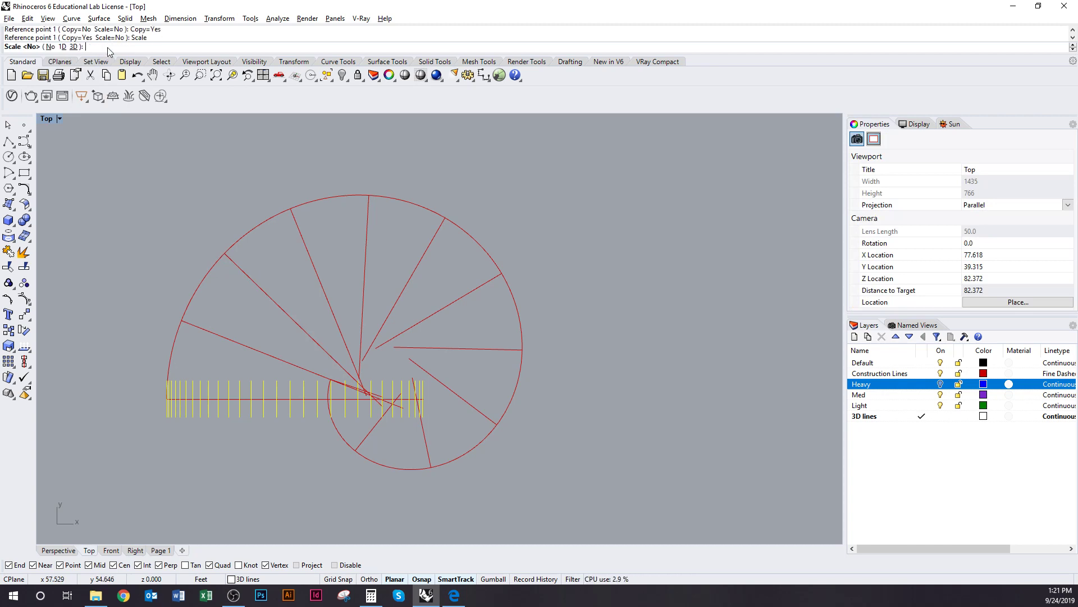
pyautogui.click(62, 48)
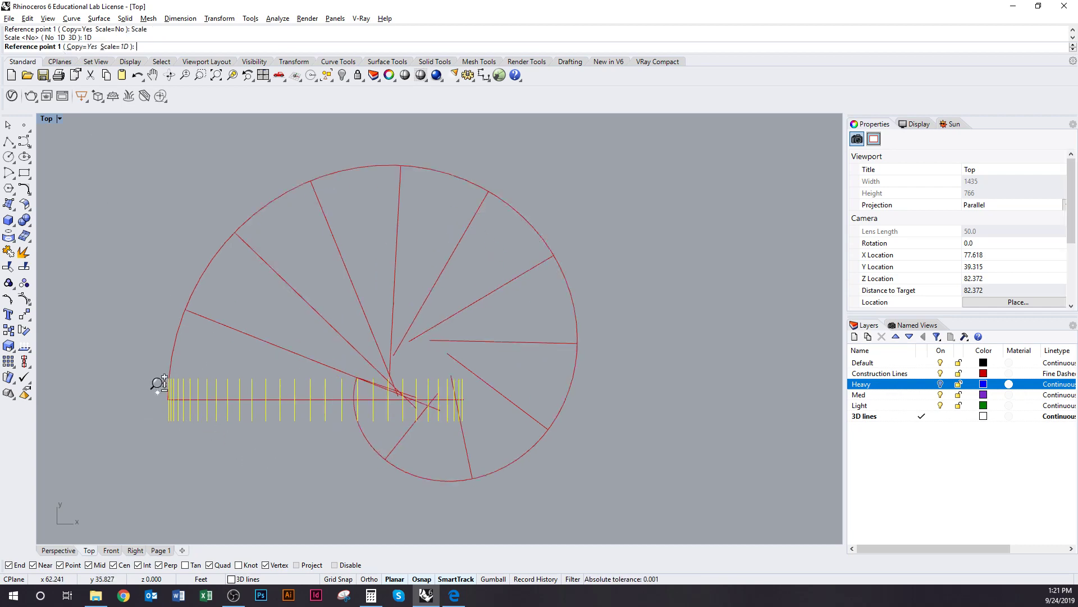
# Step: Orient a copy of the grouped lines from the horizontal centre line's endpoints onto the endpoints of the adjacent radial centre line above it
pyautogui.scroll(6, 157, 387)
pyautogui.click(190, 413)
pyautogui.scroll(-5, 162, 415)
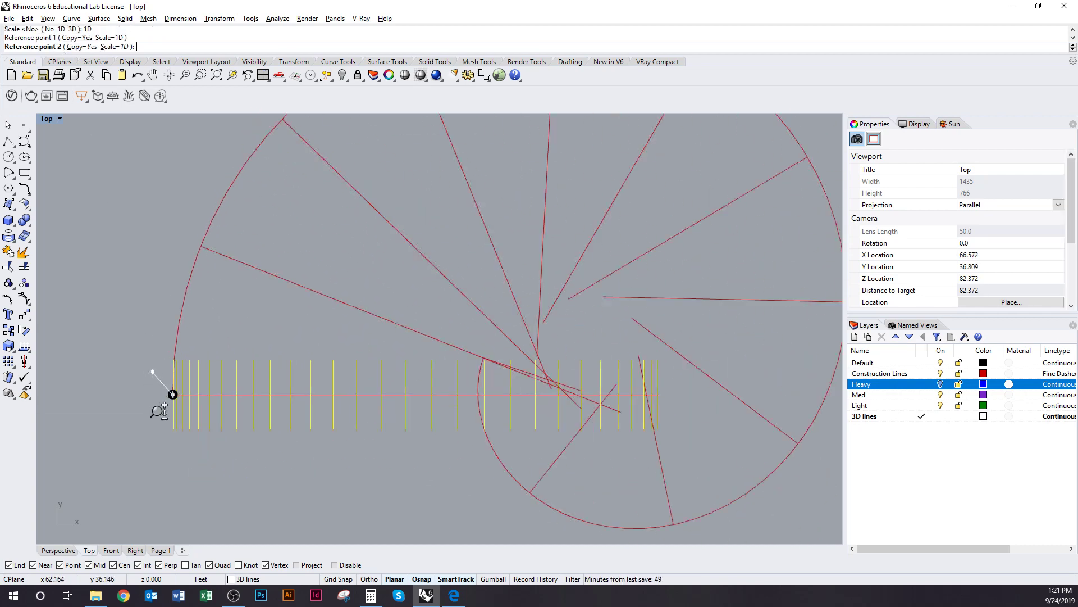
pyautogui.scroll(8, 494, 325)
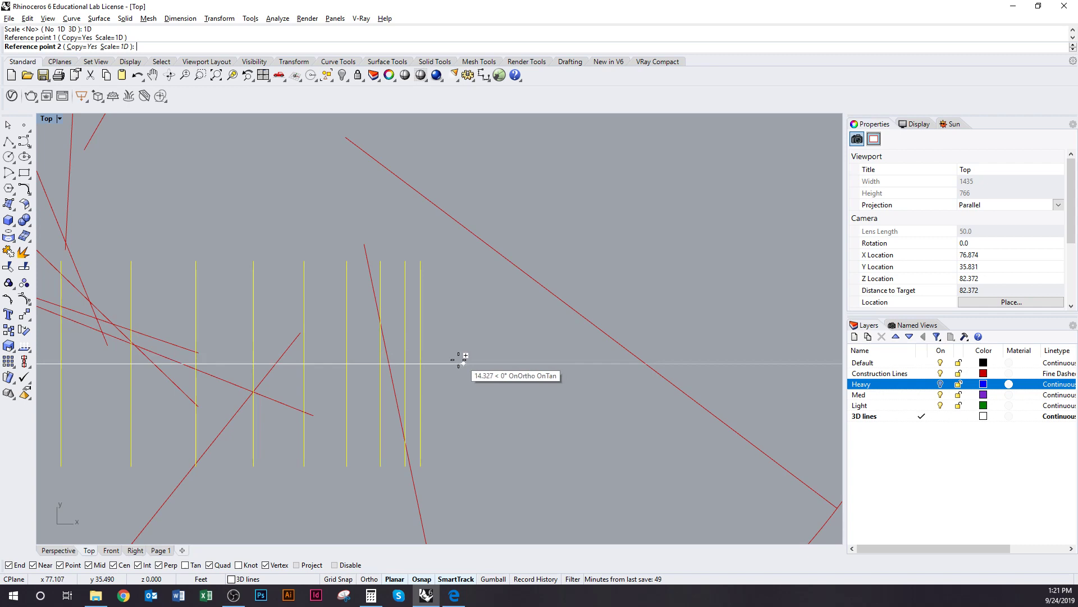
pyautogui.click(425, 363)
pyautogui.scroll(-5, 427, 366)
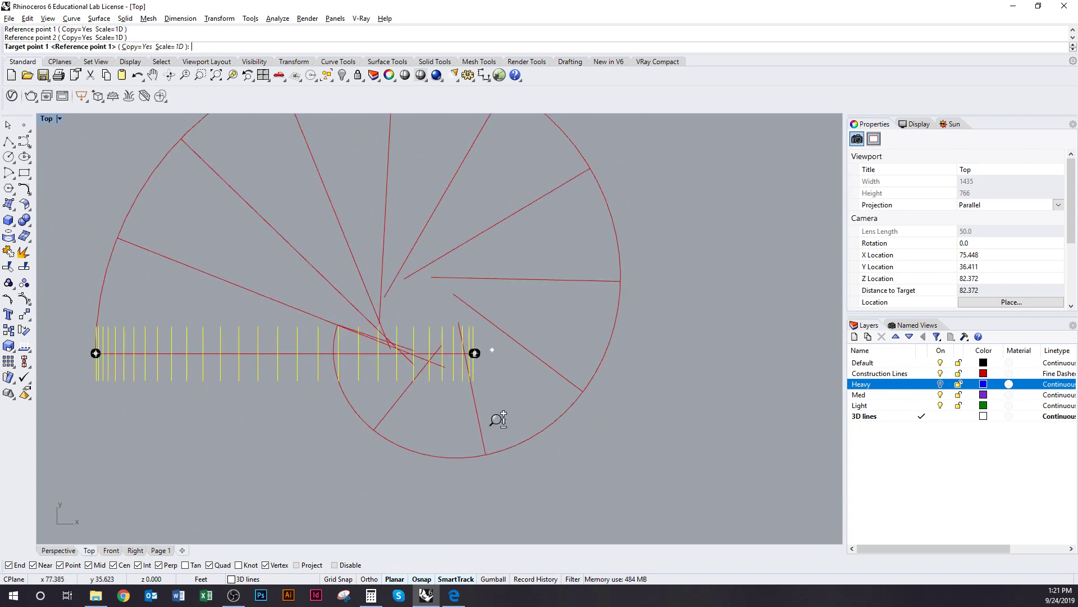
pyautogui.click(120, 236)
pyautogui.scroll(6, 450, 337)
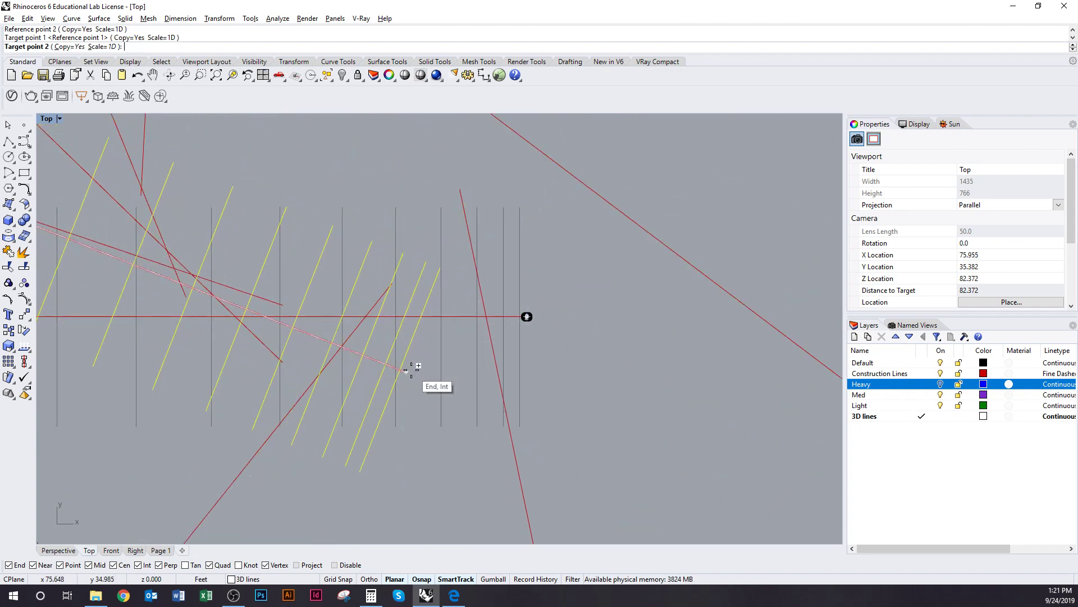
pyautogui.click(411, 371)
pyautogui.scroll(-4, 404, 428)
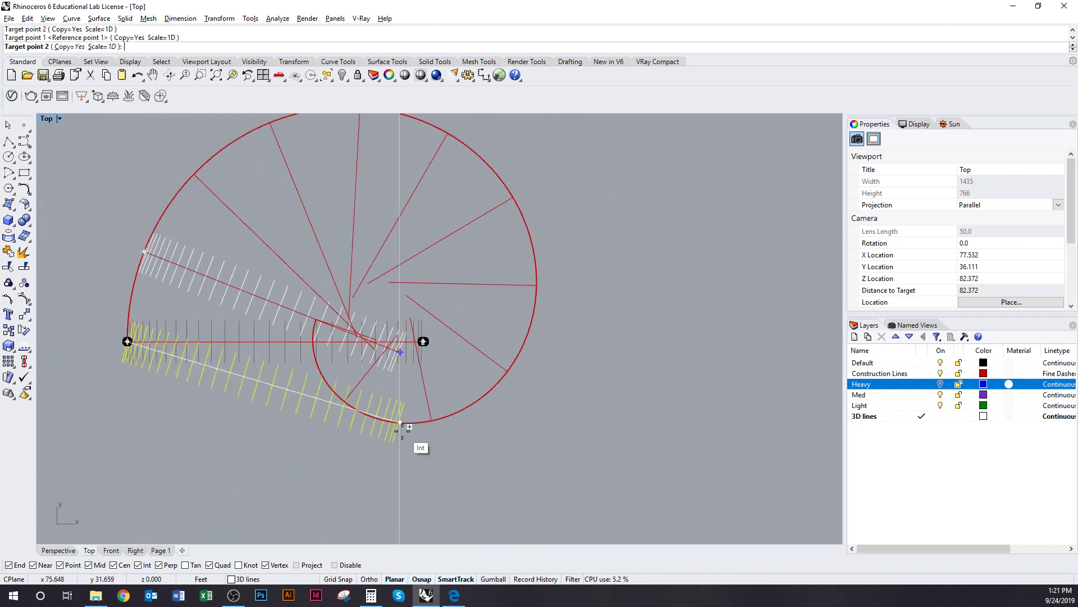
pyautogui.press('Return')
# Step: Duplicate the original grouped lines together with their horizontal centre line into the empty area right of the spiral plan
pyautogui.keyDown('shift'); pyautogui.click(264, 341); pyautogui.keyUp('shift')
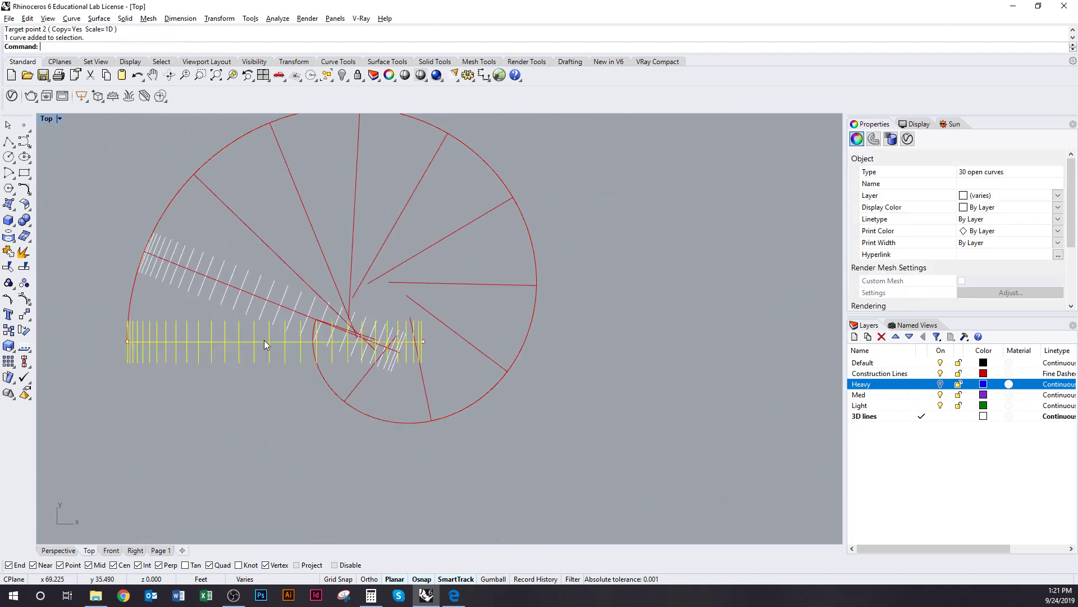
pyautogui.scroll(-4, 195, 376)
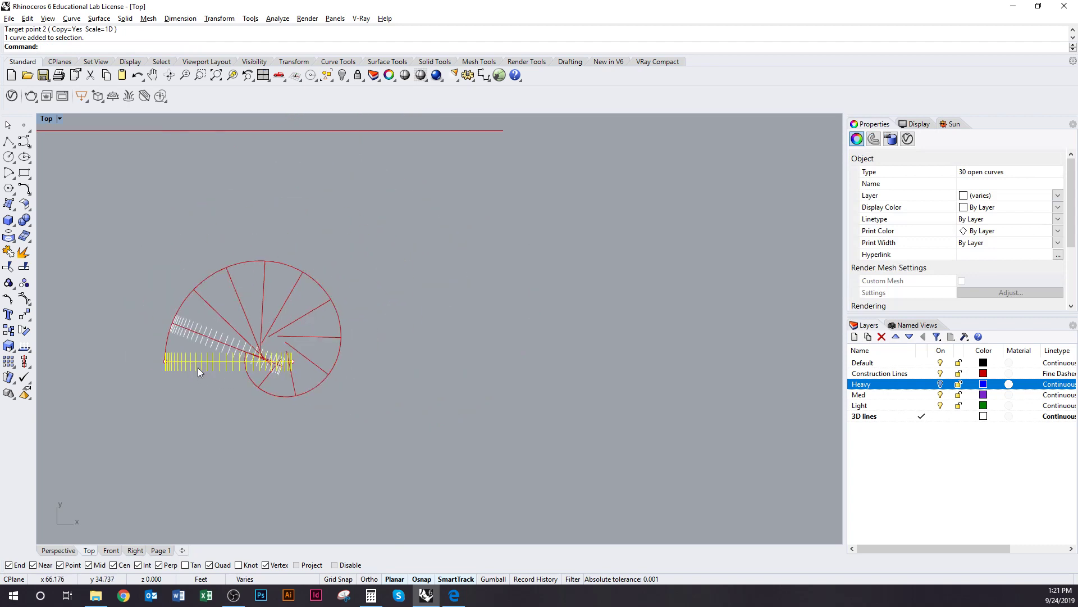
pyautogui.moveTo(201, 365); pyautogui.dragTo(485, 357)
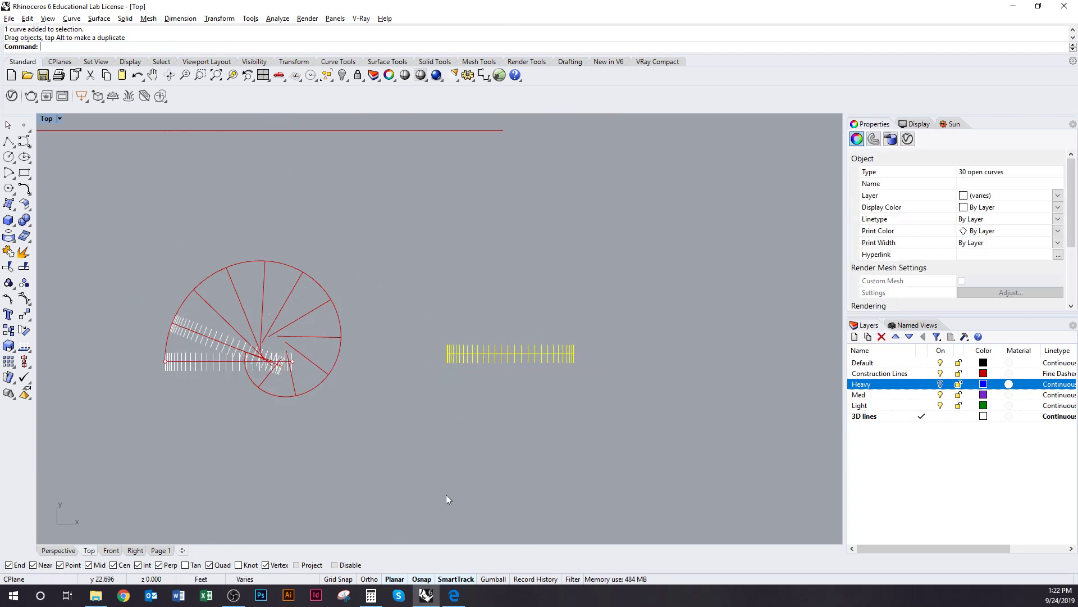
# Step: Hide the original grouped lines on the horizontal centre line and turn the Heavy layer back on
pyautogui.scroll(5, 293, 360)
pyautogui.click(339, 374)
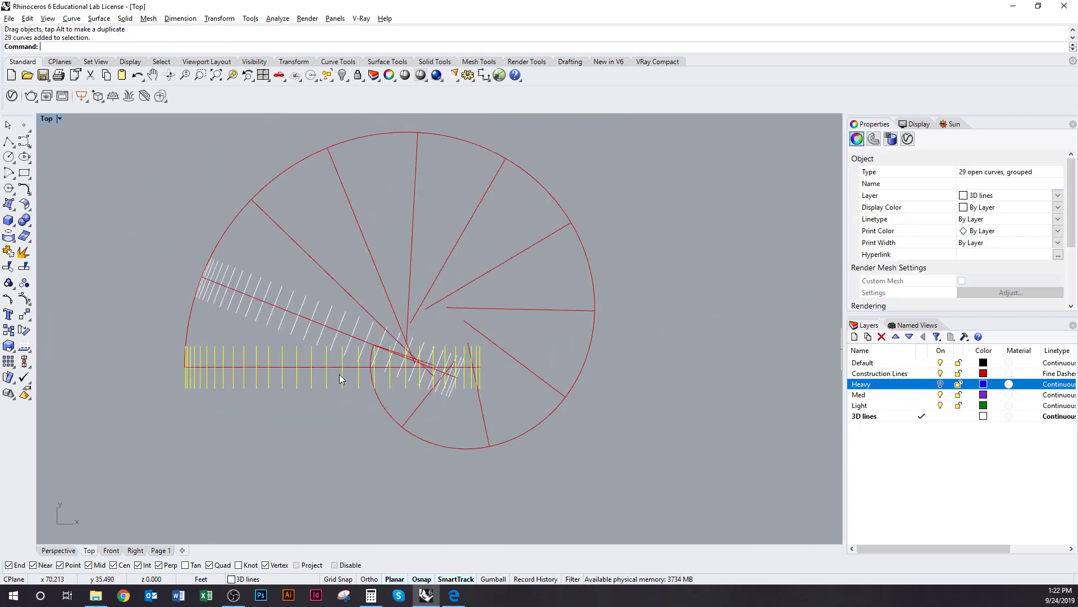
pyautogui.hotkey('ctrl', 'h')
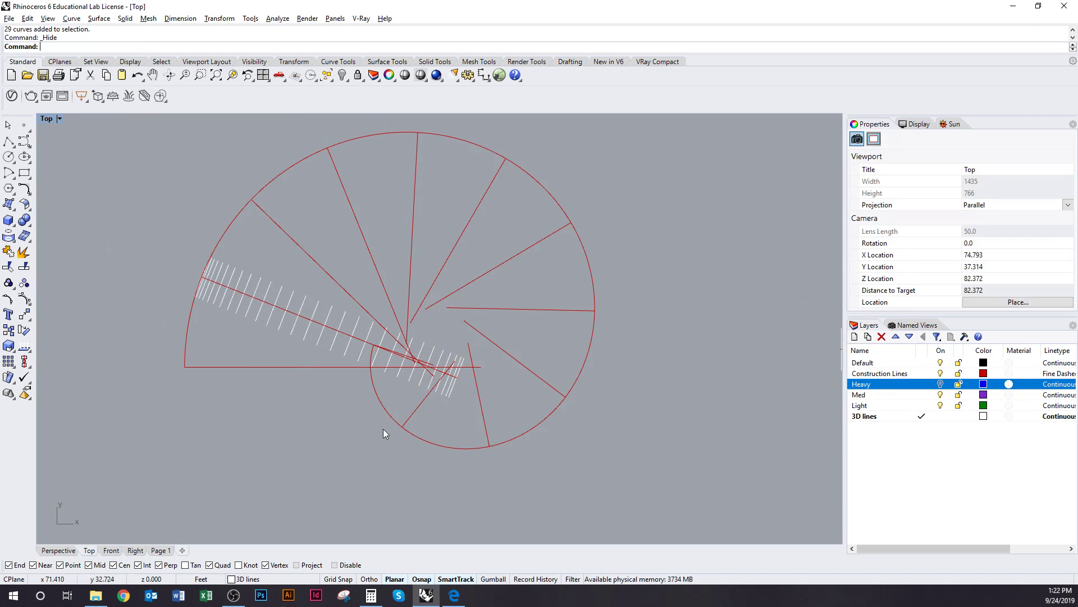
pyautogui.click(940, 385)
# Step: Turn off the Construction Lines layer and trim the oriented lines inside the horizontal rectangle, using that rectangle as the cutting object
pyautogui.scroll(5, 337, 394)
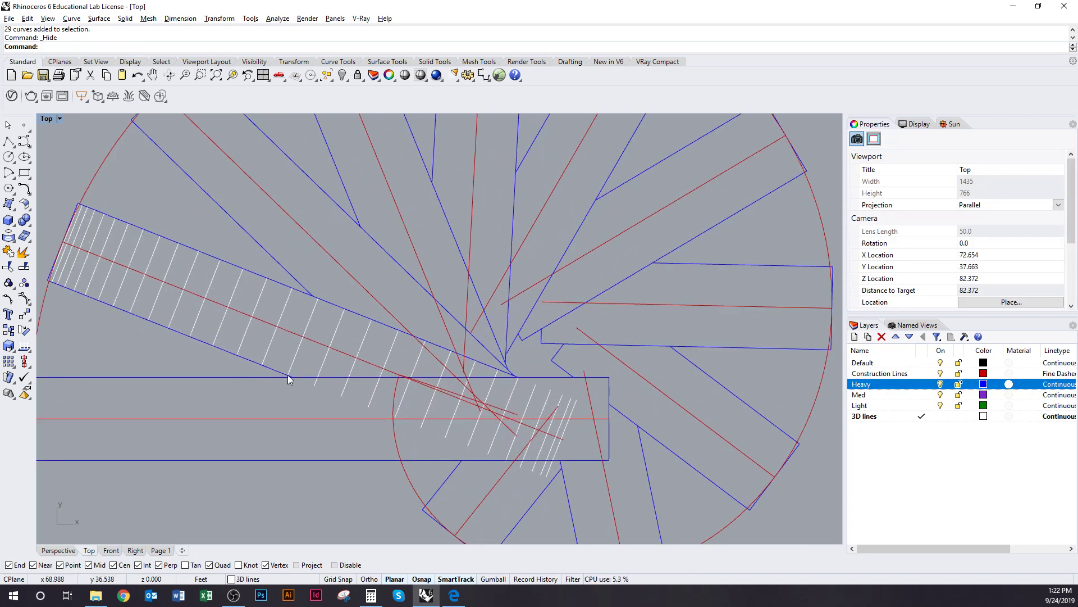
pyautogui.click(288, 377)
pyautogui.scroll(3, 480, 421)
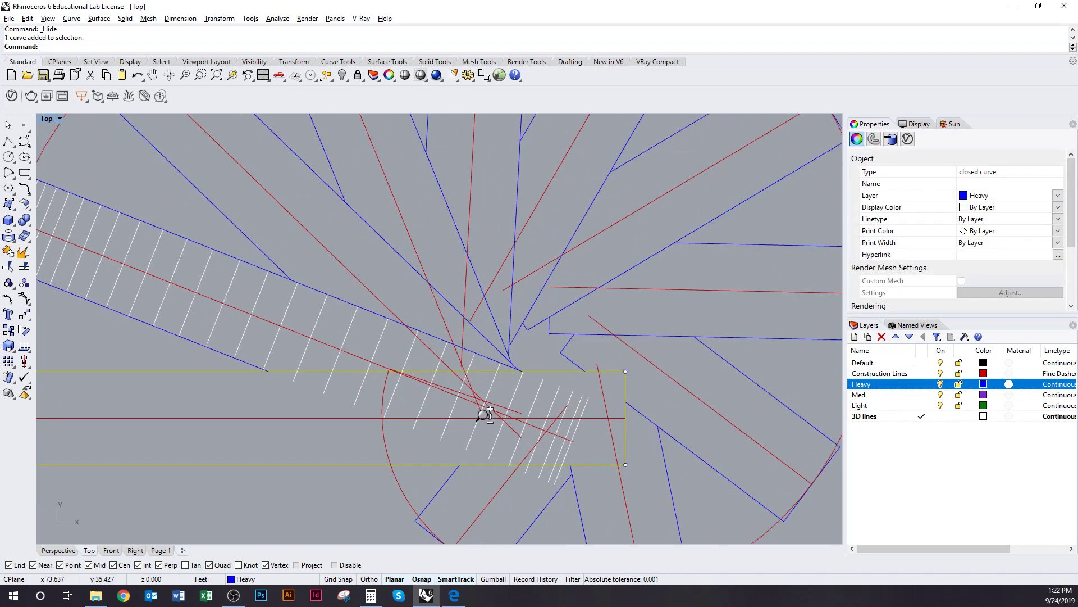
pyautogui.click(940, 373)
pyautogui.write('trim')
pyautogui.press('Return')
pyautogui.moveTo(603, 437)
pyautogui.mouseDown()
pyautogui.moveTo(235, 403)
pyautogui.moveTo(211, 376)
pyautogui.mouseUp()
pyautogui.press('Return')
# Step: Ungroup the trimmed lines and delete the leftover short segments below the horizontal rectangle
pyautogui.scroll(2, 536, 474)
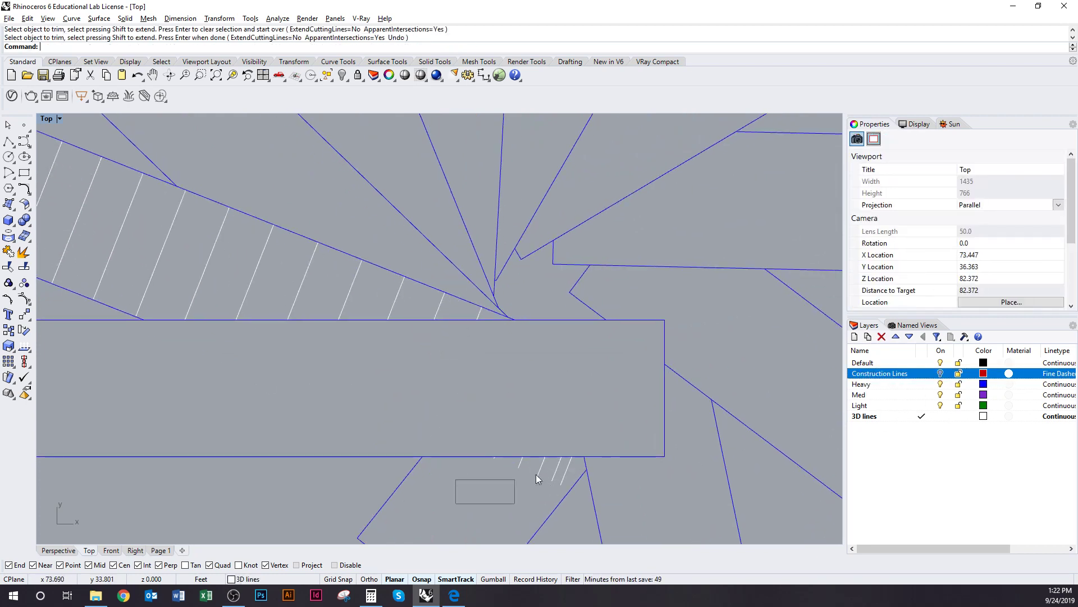
pyautogui.click(571, 468)
pyautogui.hotkey('ctrl', 'shift', 'g')
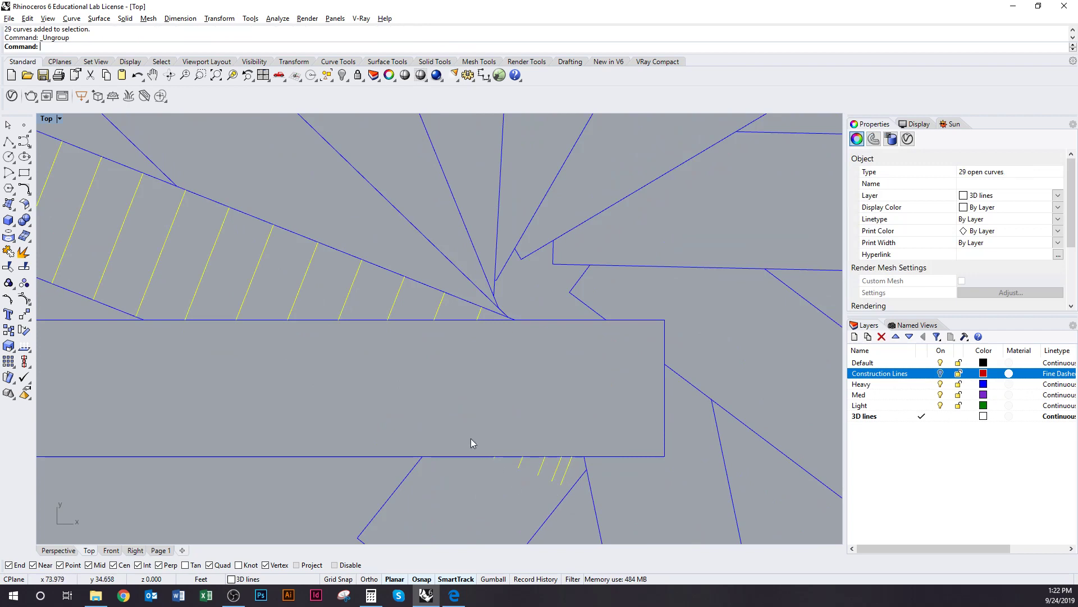
pyautogui.keyDown('ctrl'); pyautogui.moveTo(472, 435); pyautogui.dragTo(584, 493); pyautogui.keyUp('ctrl')
pyautogui.moveTo(471, 495); pyautogui.dragTo(593, 428)
pyautogui.press('Delete')
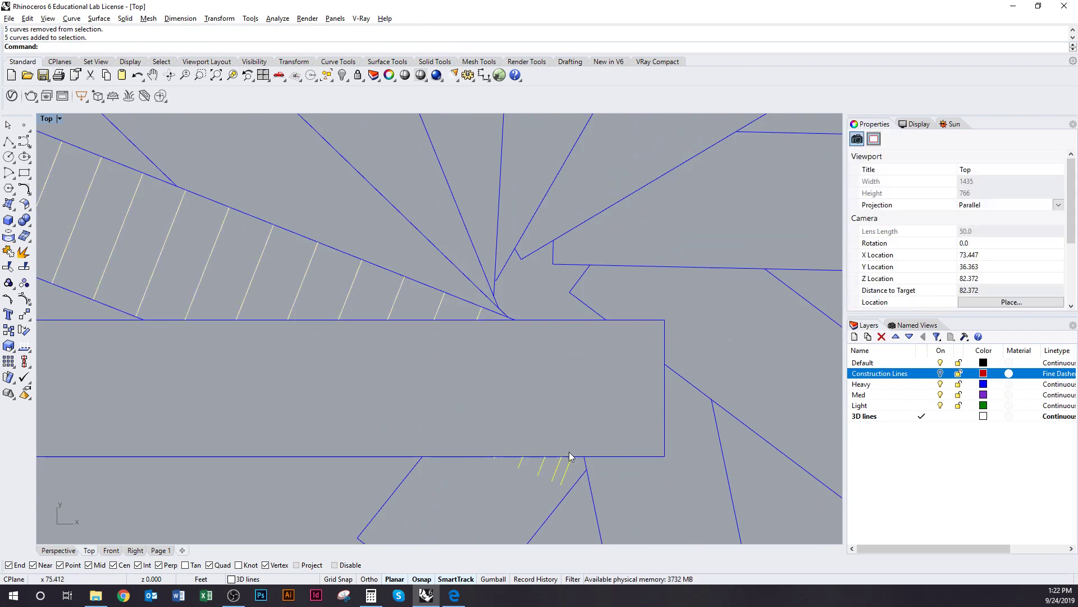
# Step: Turn off the Heavy layer, then group the second fin's remaining trimmed lines and hide them
pyautogui.scroll(-4, 476, 393)
pyautogui.scroll(-1, 355, 384)
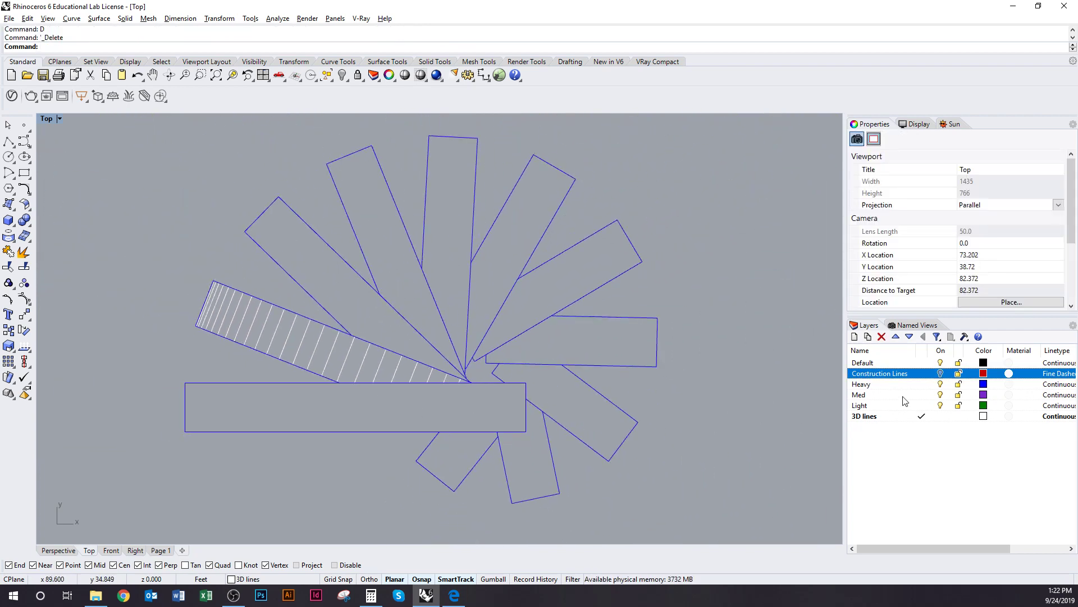
pyautogui.click(941, 384)
pyautogui.moveTo(164, 233); pyautogui.dragTo(501, 487)
pyautogui.hotkey('ctrl', 'g')
pyautogui.hotkey('ctrl', 'h')
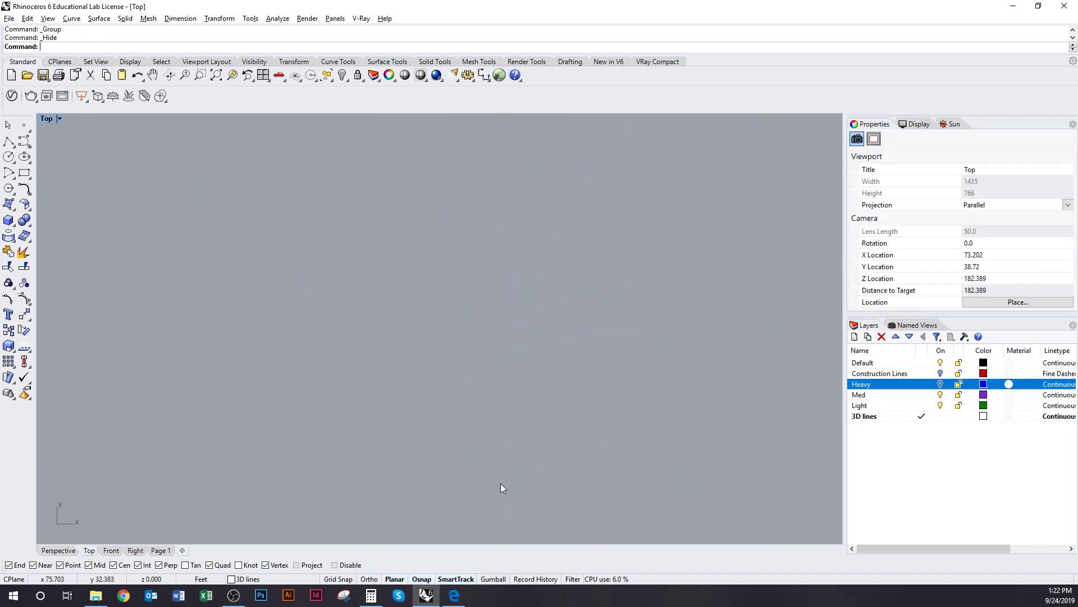
# Step: Turn the Heavy and Construction Lines layers back on and select the duplicated lines right of the plan, excluding their centre line
pyautogui.click(941, 385)
pyautogui.click(941, 374)
pyautogui.moveTo(686, 415); pyautogui.dragTo(449, 372, button='right')
pyautogui.scroll(-6, 449, 372)
pyautogui.moveTo(510, 412); pyautogui.dragTo(411, 414, button='right')
pyautogui.moveTo(428, 291); pyautogui.dragTo(779, 464)
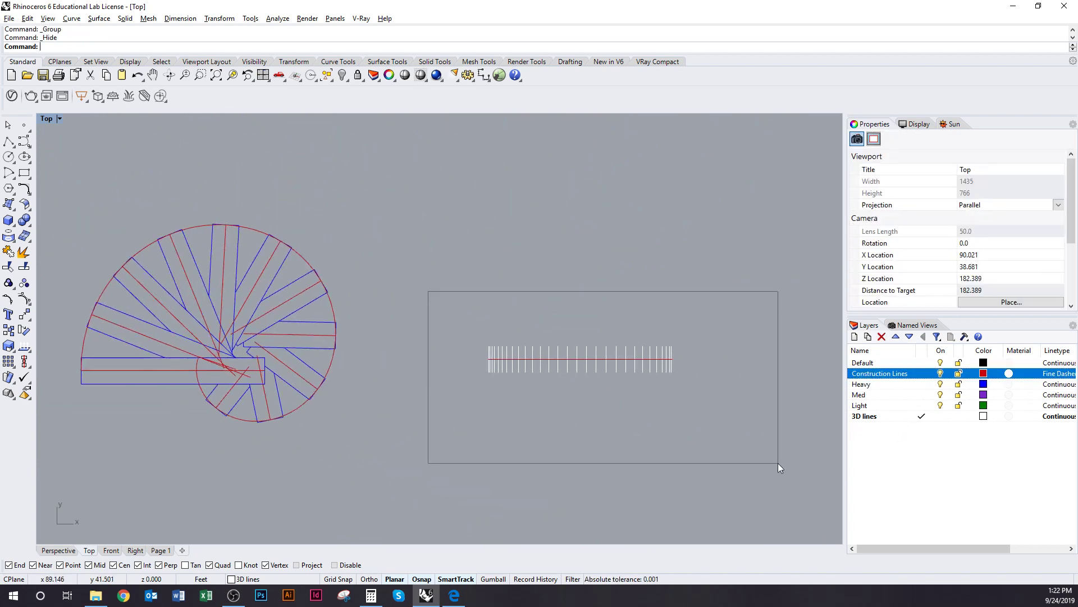
pyautogui.scroll(5, 649, 344)
pyautogui.keyDown('ctrl'); pyautogui.click(624, 321); pyautogui.keyUp('ctrl')
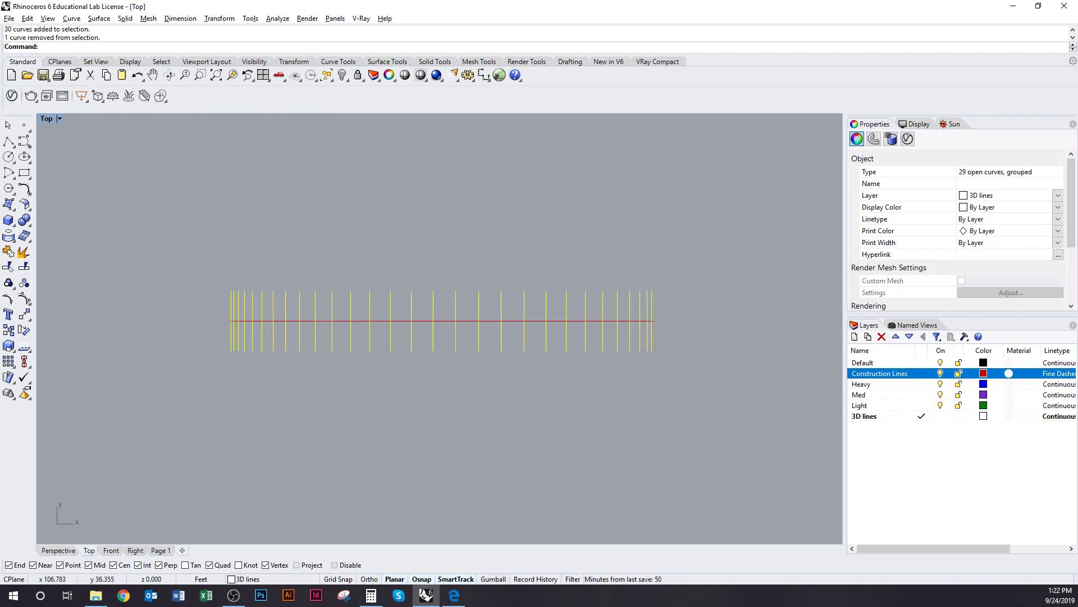
# Step: Orient a 1D-scaled copy of the duplicated lines from their centre line's endpoints onto the centre line of the third fin
pyautogui.write('Ori')
pyautogui.press('Return')
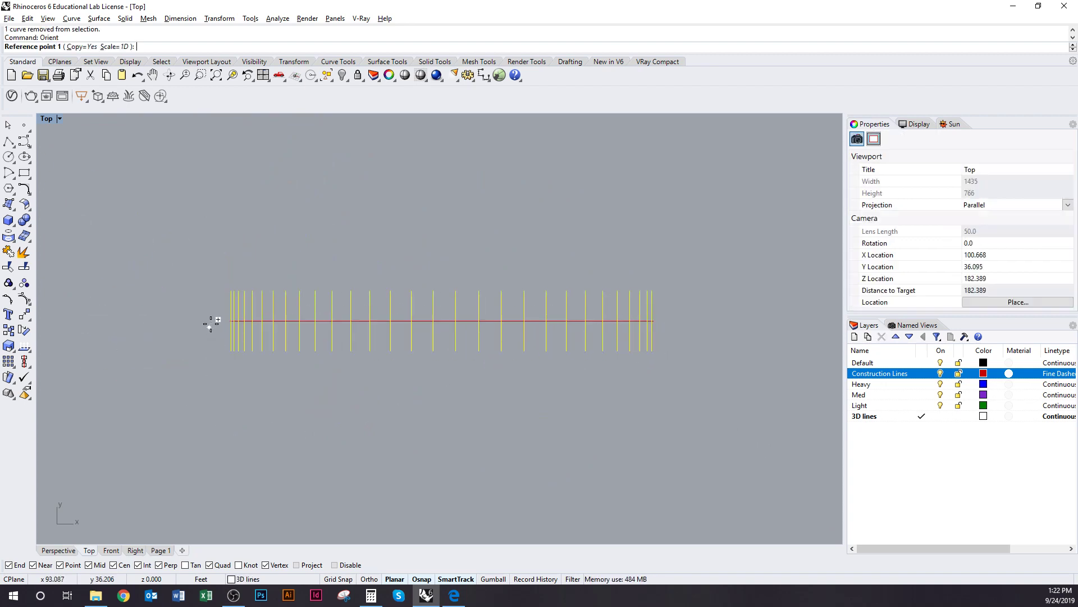
pyautogui.click(231, 321)
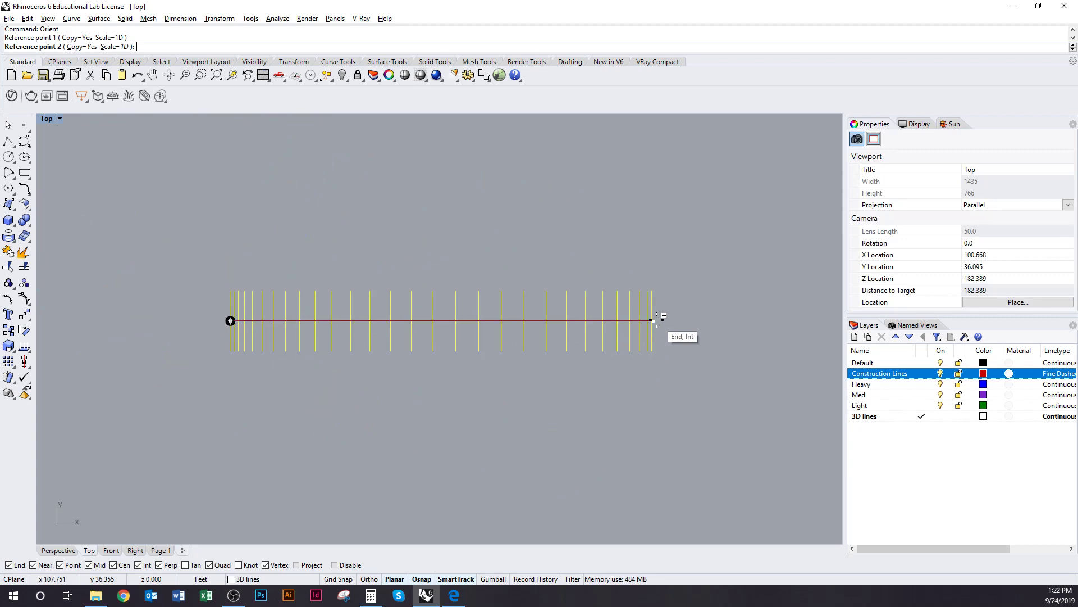
pyautogui.click(654, 321)
pyautogui.scroll(-6, 655, 360)
pyautogui.moveTo(499, 371); pyautogui.dragTo(681, 403, button='right')
pyautogui.scroll(3, 242, 327)
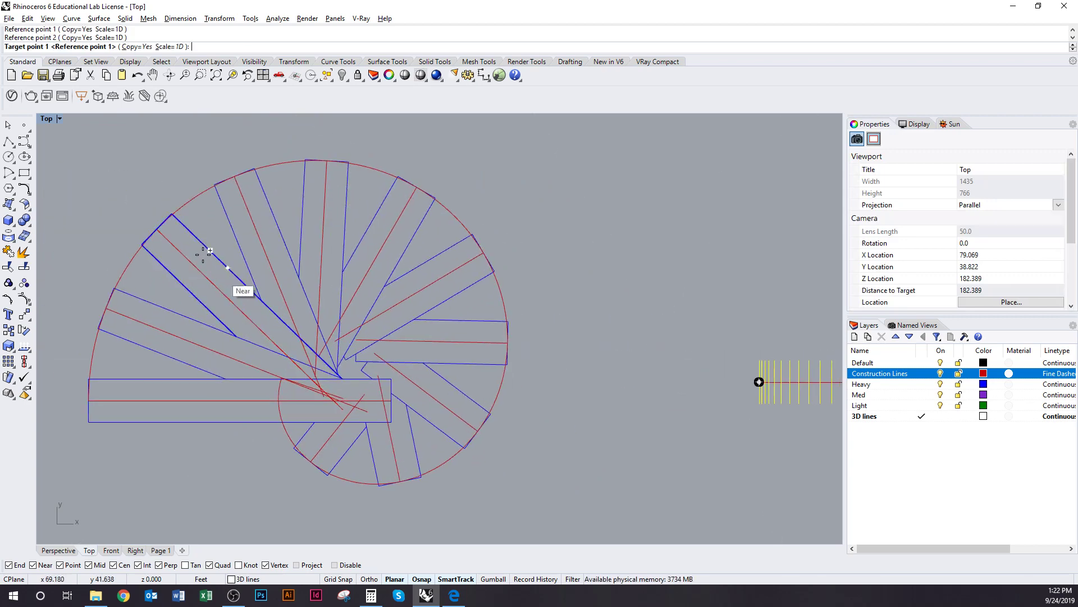
pyautogui.click(164, 230)
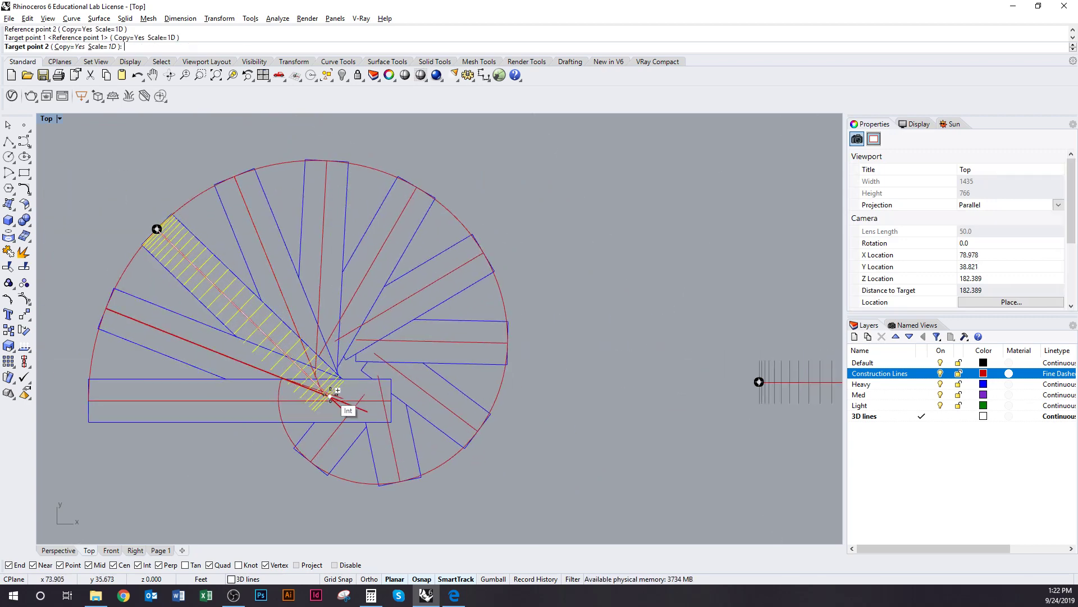
pyautogui.scroll(3, 343, 400)
pyautogui.click(360, 428)
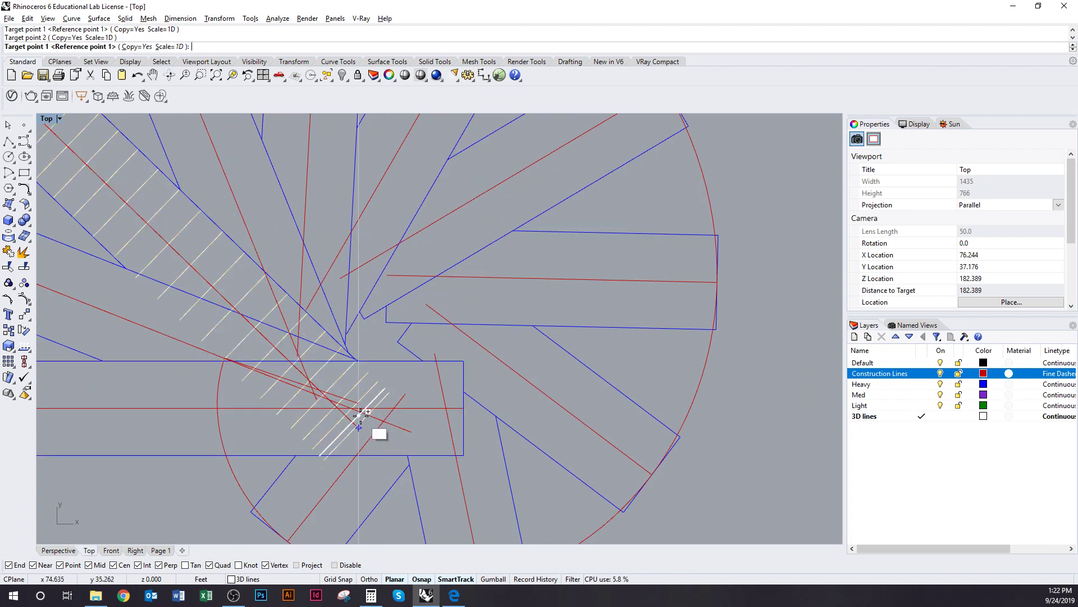
# Step: End the Orient operation and turn off the Construction Lines layer
pyautogui.scroll(-3, 354, 416)
pyautogui.scroll(-2, 346, 403)
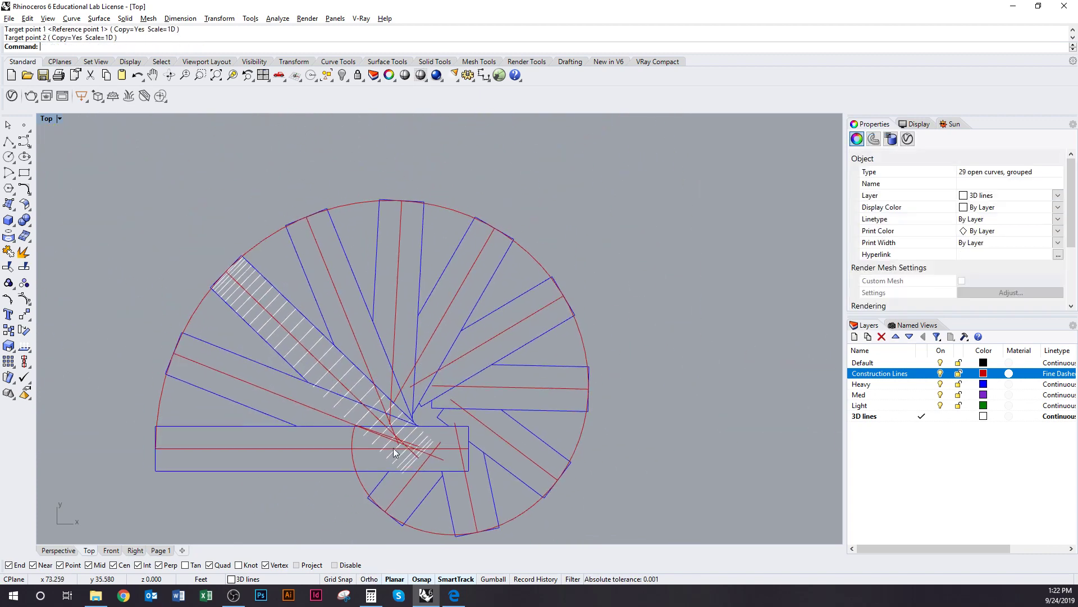
pyautogui.scroll(1, 282, 386)
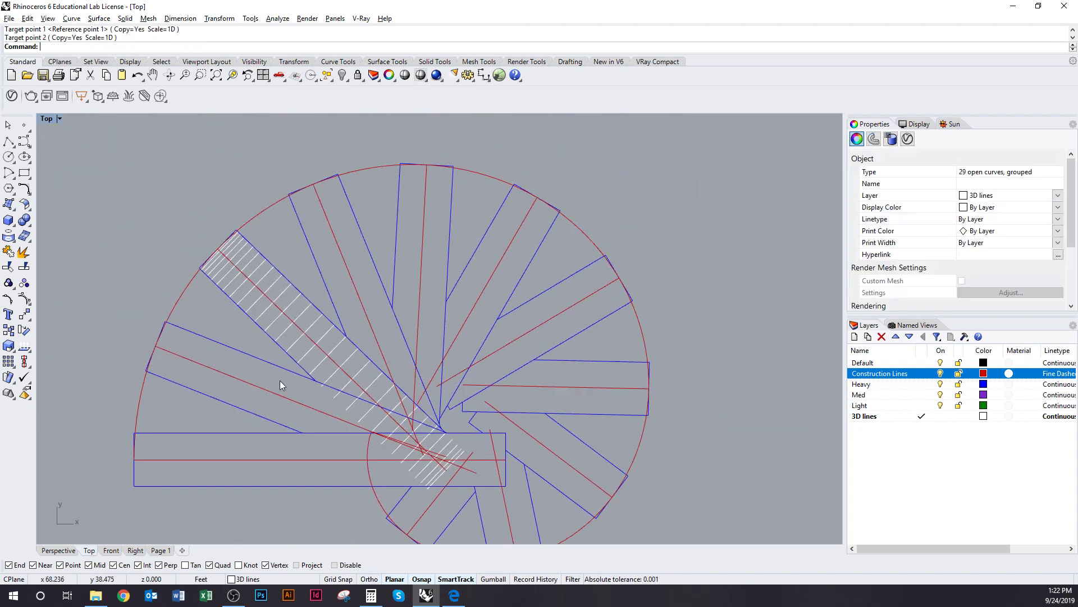
pyautogui.click(941, 373)
# Step: Trim the third fin's division lines where they extend past the second fin's edge, using the second fin's outline as cutting object
pyautogui.scroll(5, 313, 379)
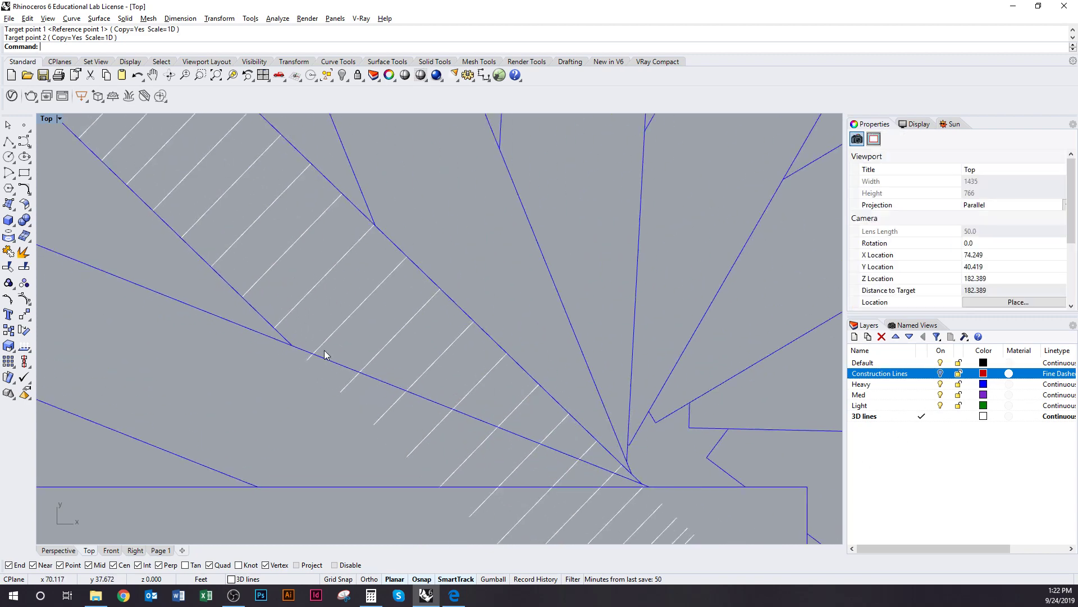
pyautogui.click(308, 358)
pyautogui.hotkey('ctrl', 't')
pyautogui.click(310, 359)
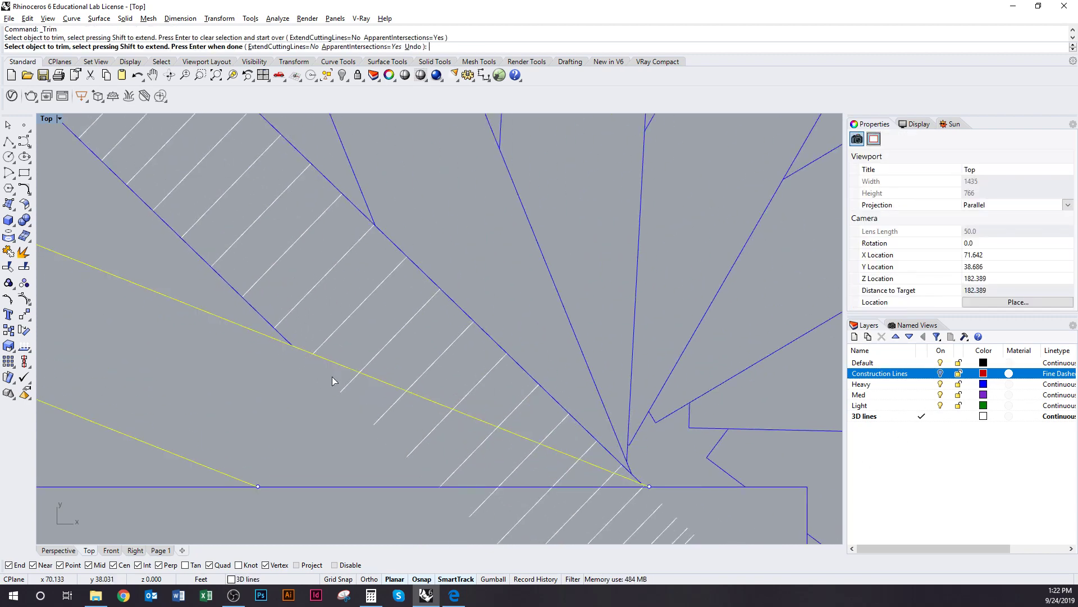
pyautogui.click(347, 386)
pyautogui.click(384, 414)
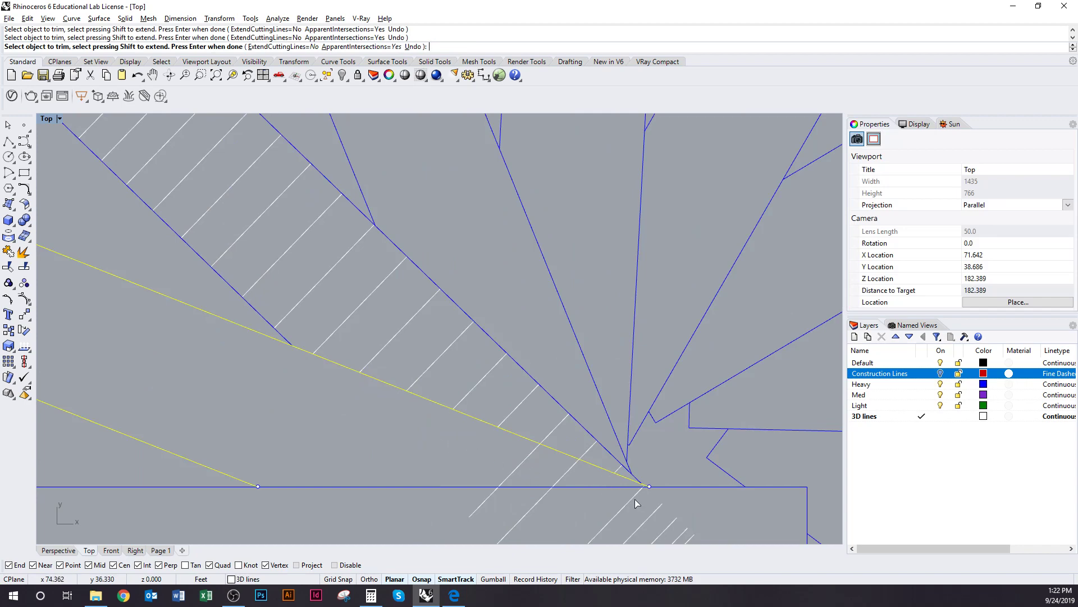
pyautogui.click(511, 475)
pyautogui.click(556, 483)
pyautogui.moveTo(554, 480); pyautogui.dragTo(458, 379, button='right')
pyautogui.scroll(9, 548, 386)
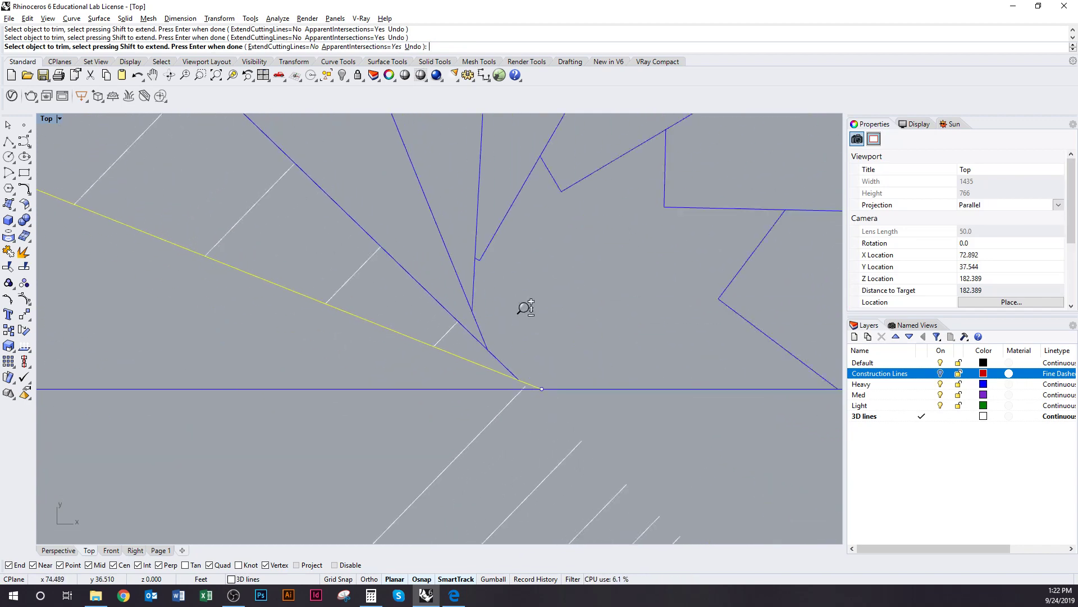
pyautogui.moveTo(525, 308); pyautogui.dragTo(490, 309, button='right')
pyautogui.scroll(-10, 508, 402)
pyautogui.rightClick(504, 437)
# Step: Select the third fin's trimmed division lines and ungroup them
pyautogui.scroll(-4, 497, 443)
pyautogui.moveTo(485, 456); pyautogui.dragTo(449, 397, button='right')
pyautogui.click(523, 417)
pyautogui.moveTo(523, 417); pyautogui.dragTo(421, 387)
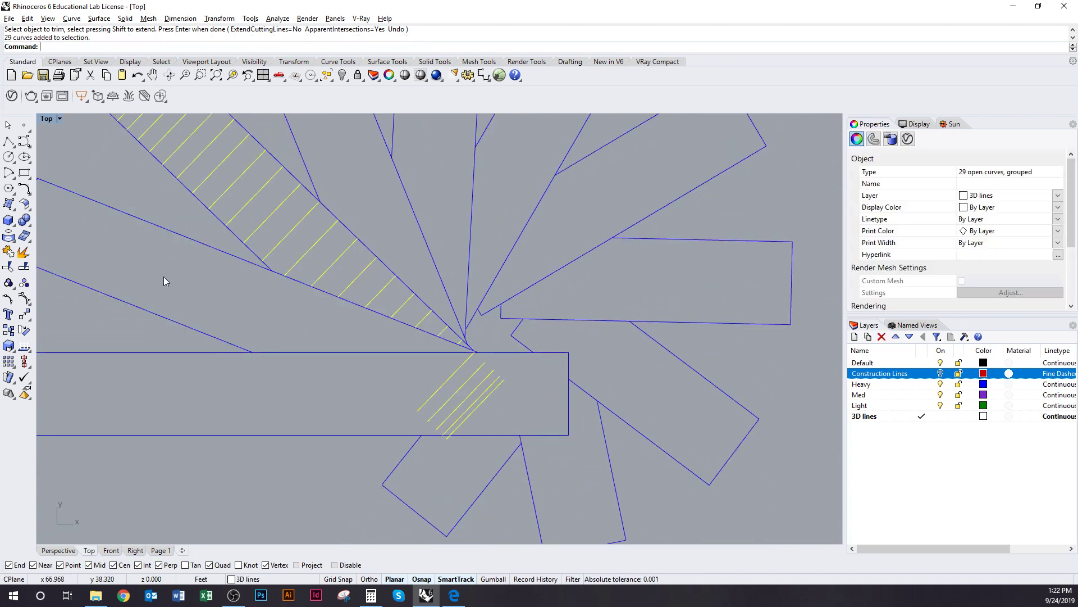
pyautogui.write('Ungroup')
pyautogui.press('Return')
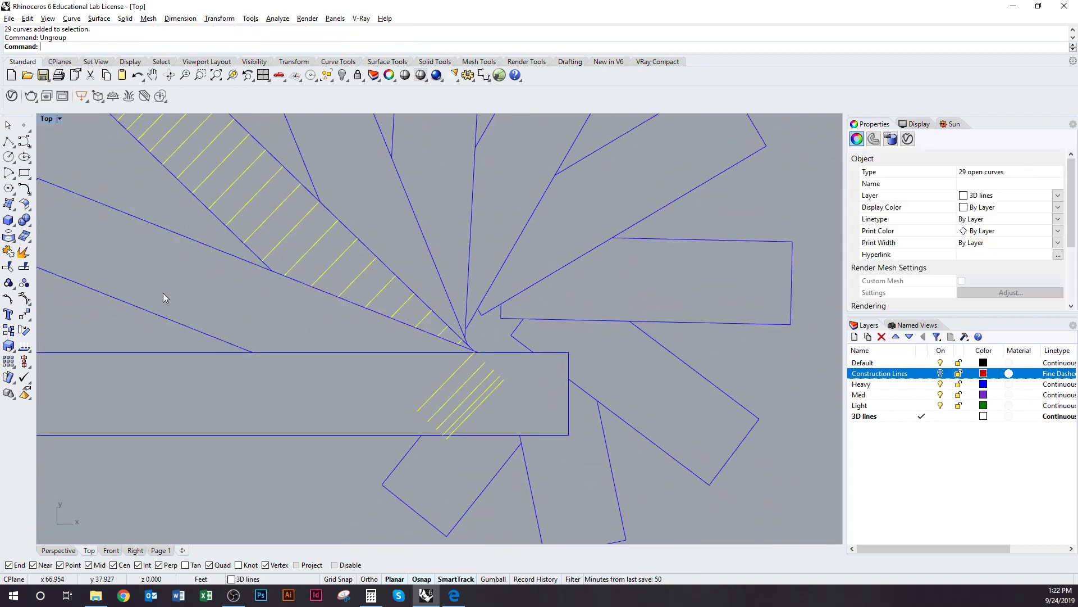
# Step: Group the division lines within the third fin without the five leftover segments in the horizontal rectangle, and delete those segments
pyautogui.keyDown('ctrl'); pyautogui.moveTo(504, 417); pyautogui.dragTo(399, 390); pyautogui.keyUp('ctrl')
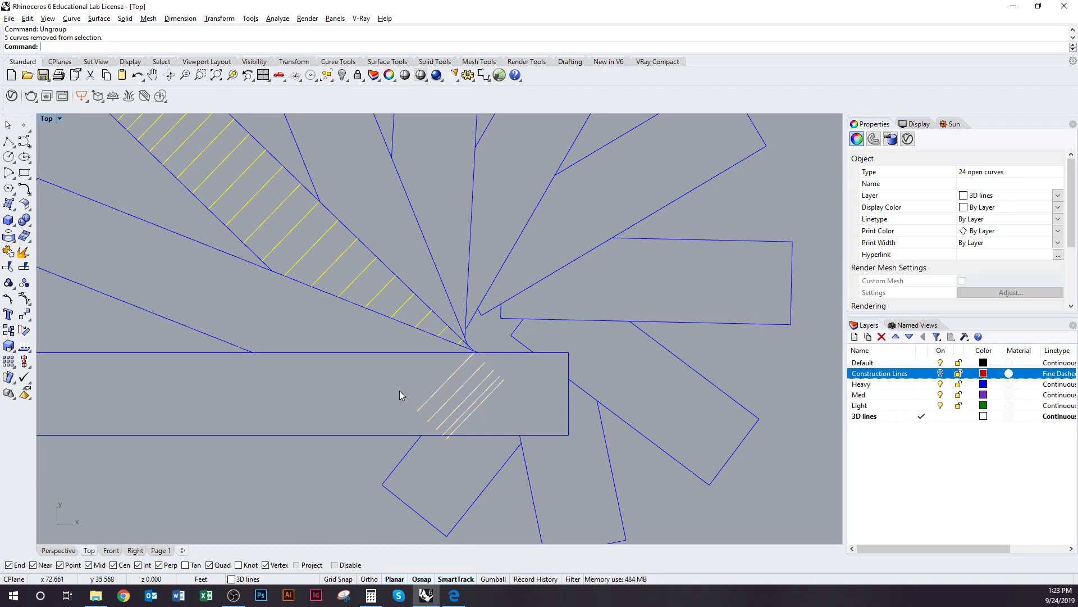
pyautogui.write('Group')
pyautogui.press('Return')
pyautogui.press('Delete')
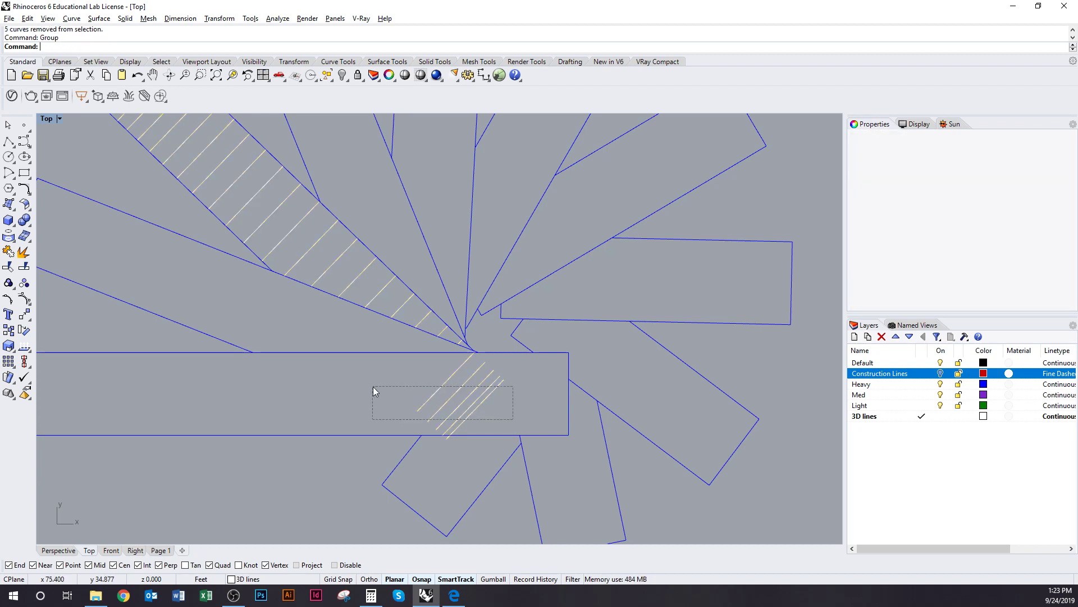
# Step: Hide the third fin's grouped division lines and turn the Construction Lines layer back on
pyautogui.scroll(-3, 373, 386)
pyautogui.click(323, 299)
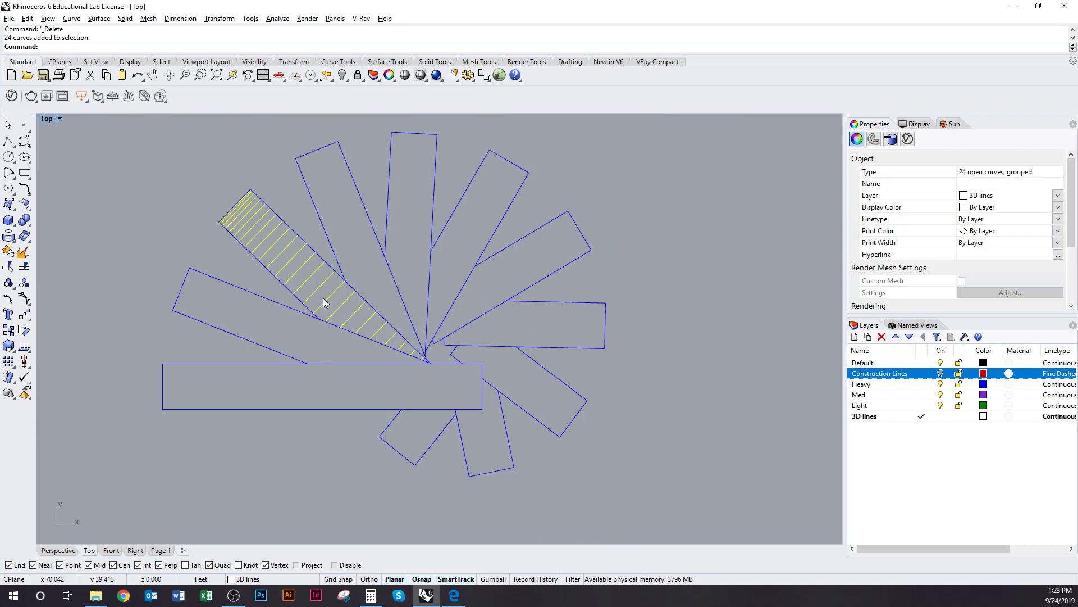
pyautogui.hotkey('ctrl', 'h')
pyautogui.scroll(-3, 344, 293)
pyautogui.moveTo(352, 305); pyautogui.dragTo(321, 313, button='right')
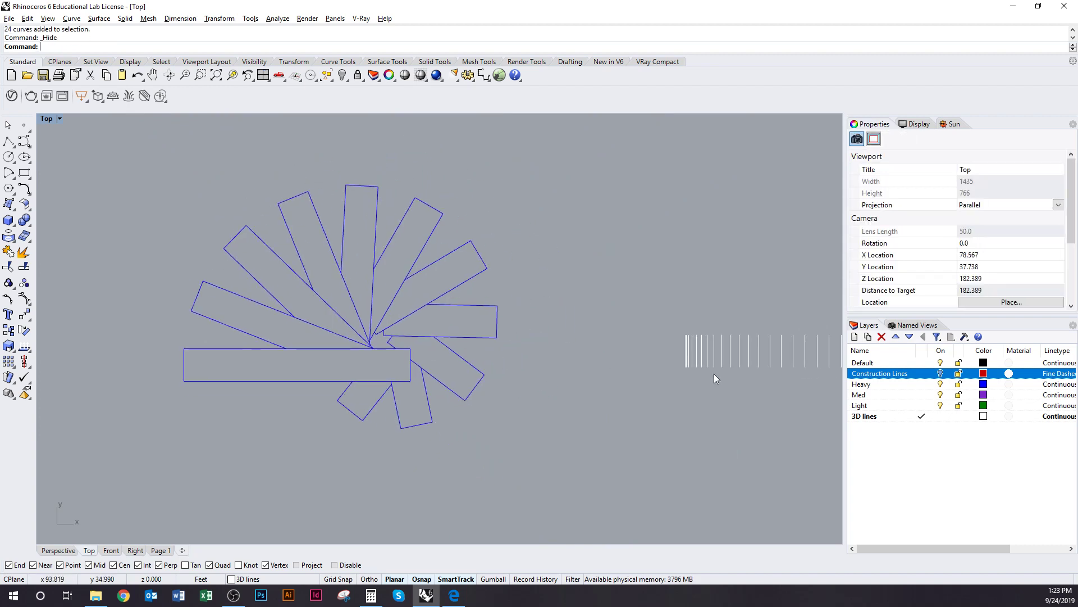
pyautogui.click(940, 374)
pyautogui.moveTo(744, 370); pyautogui.dragTo(658, 377, button='right')
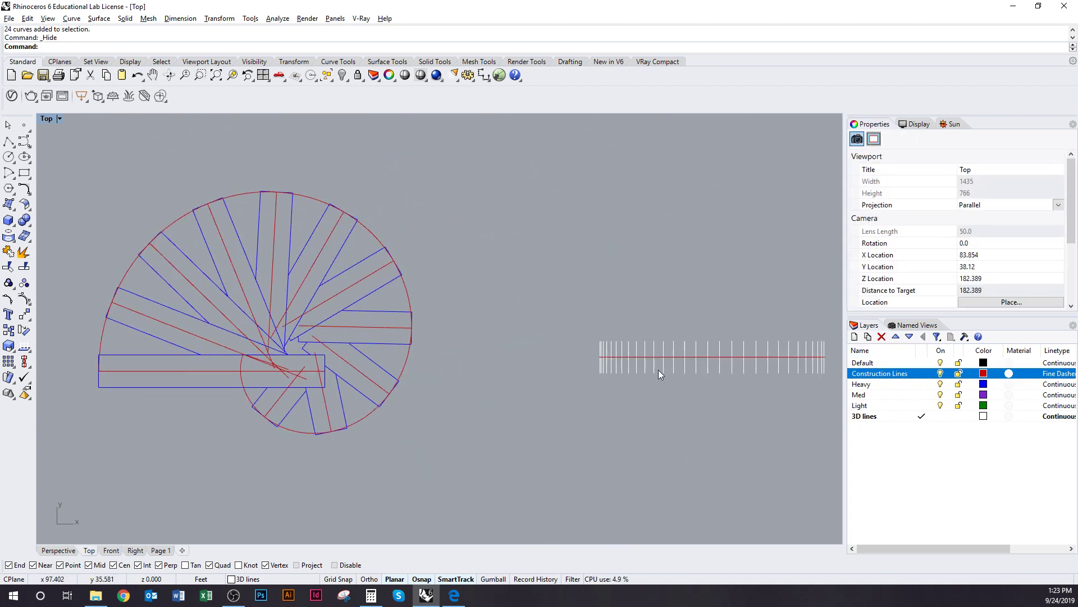
pyautogui.click(658, 370)
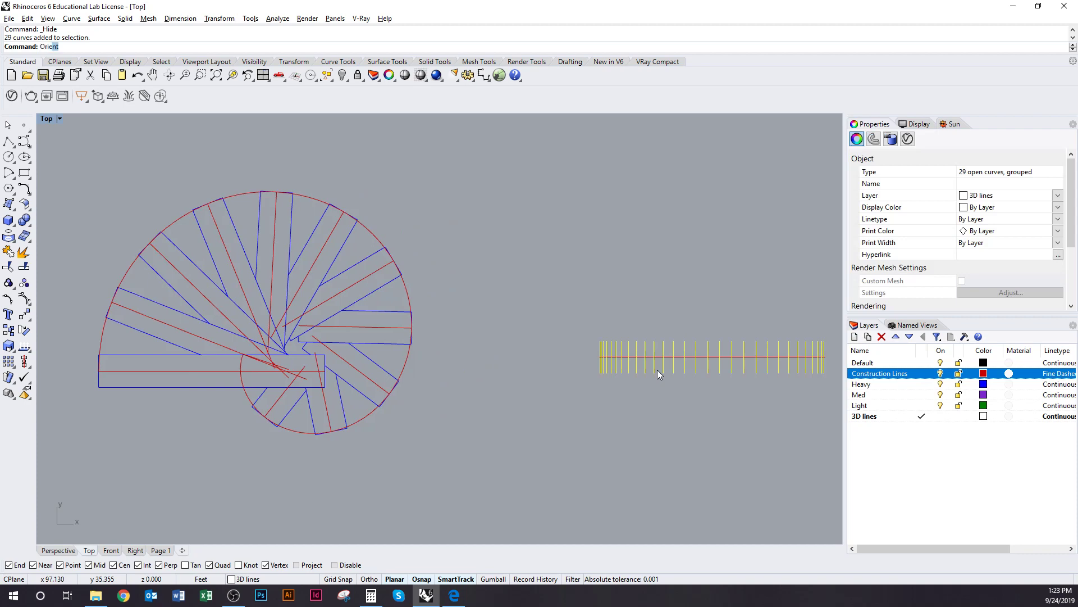
pyautogui.scroll(4, 584, 365)
pyautogui.hotkey('ctrl', 'h')
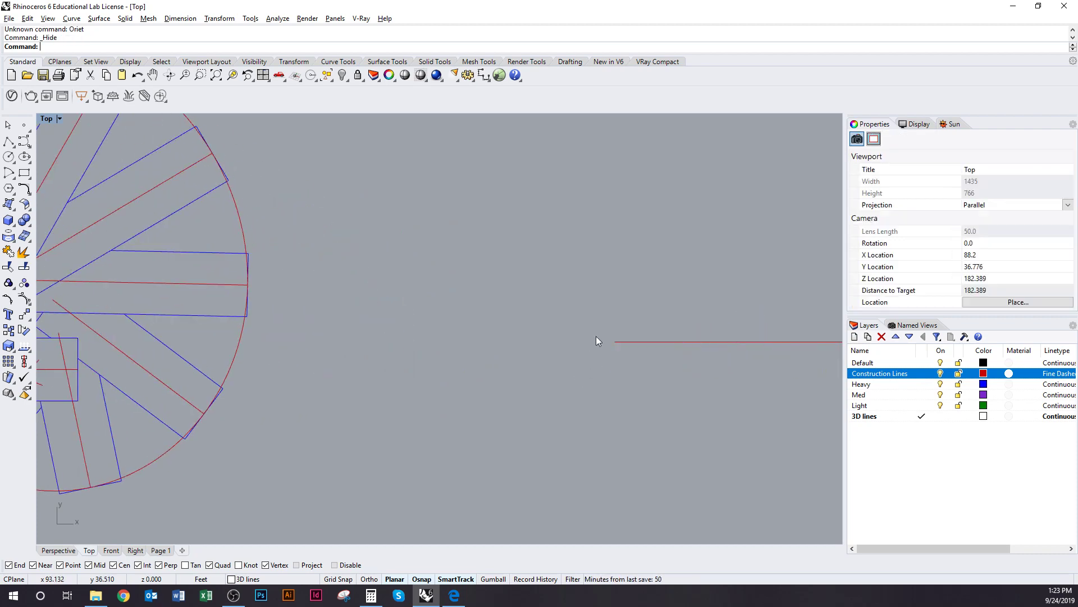
pyautogui.hotkey('ctrl', 'z')
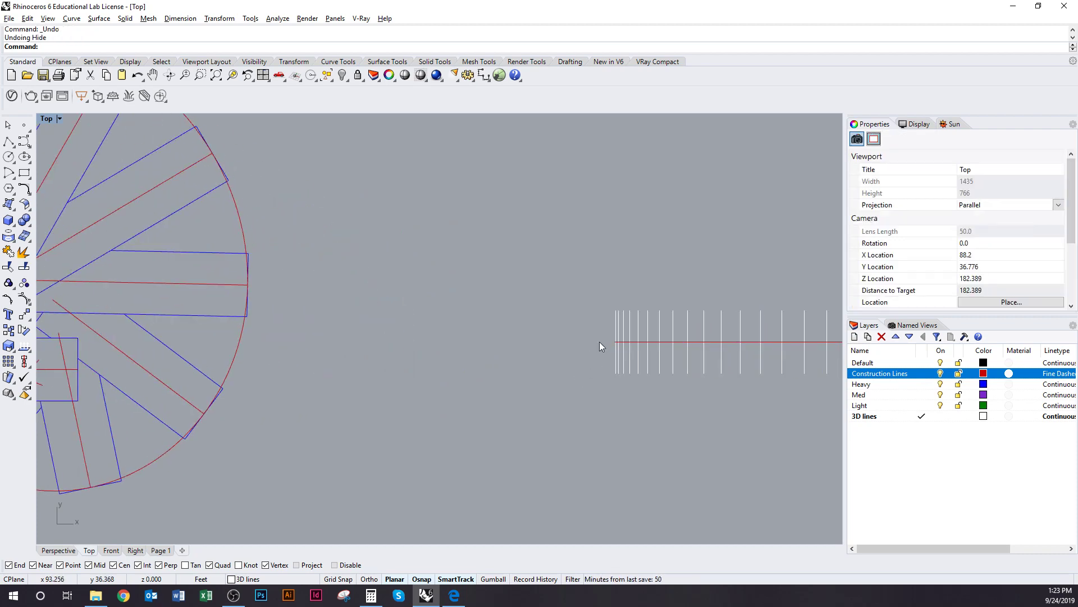
# Step: Orient a 1D-scaled copy of the duplicated line group from its centre line's endpoints onto the fourth fin's centre line
pyautogui.write('Orient')
pyautogui.press('Return')
pyautogui.click(618, 334)
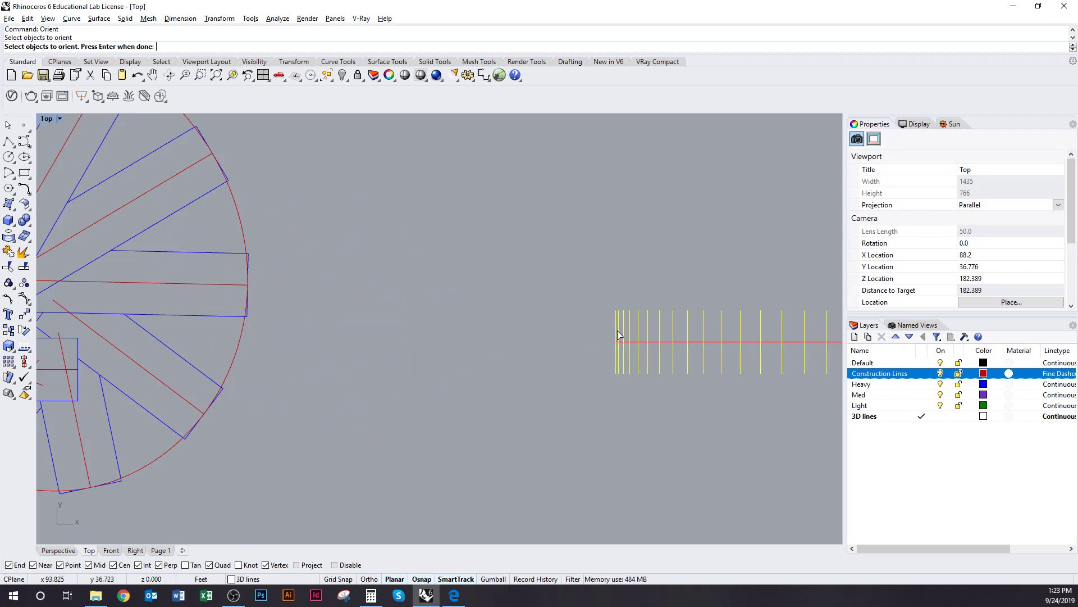
pyautogui.press('Return')
pyautogui.click(619, 341)
pyautogui.scroll(-3, 493, 351)
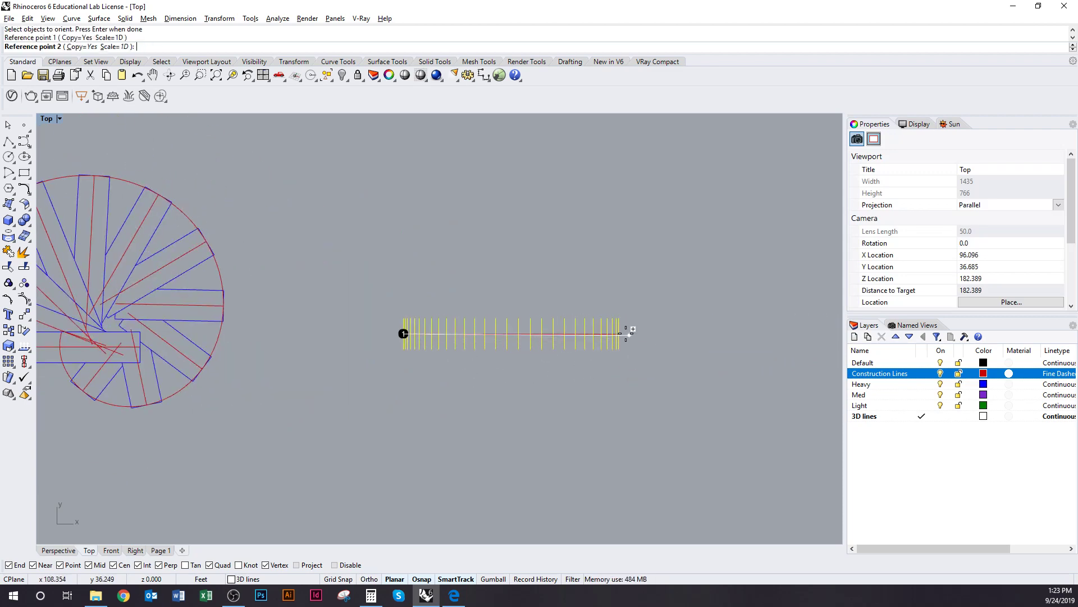
pyautogui.click(619, 333)
pyautogui.scroll(7, 590, 374)
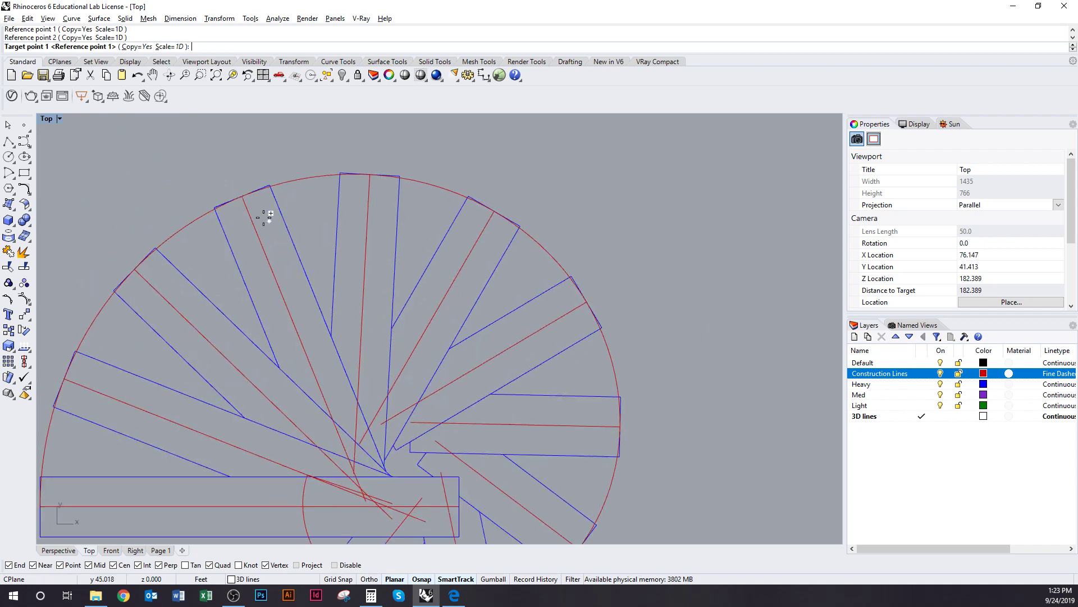
pyautogui.click(245, 196)
pyautogui.scroll(5, 348, 443)
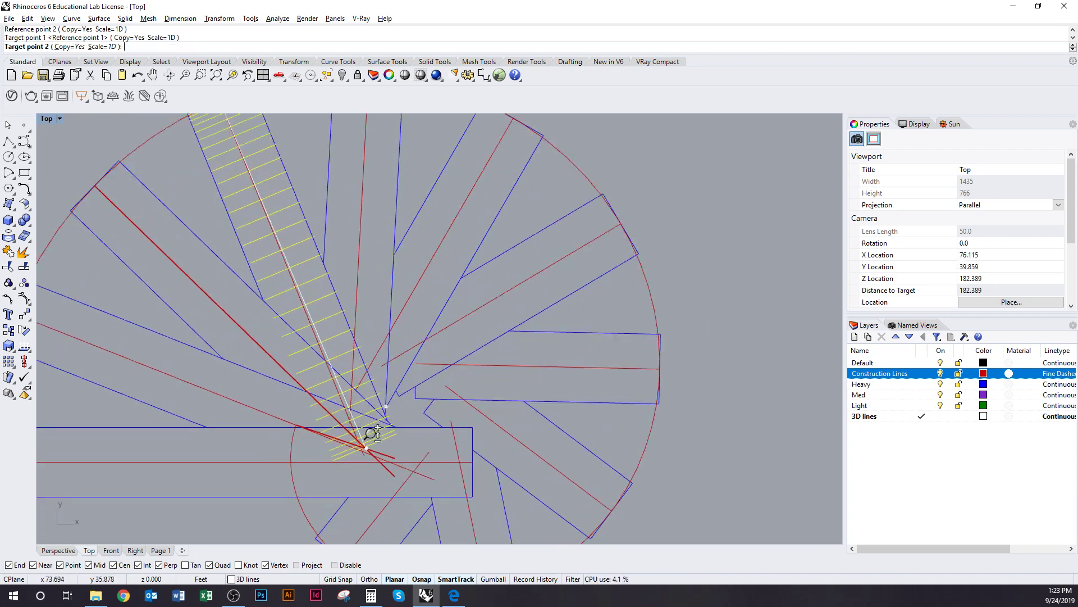
pyautogui.click(355, 462)
pyautogui.scroll(-5, 363, 434)
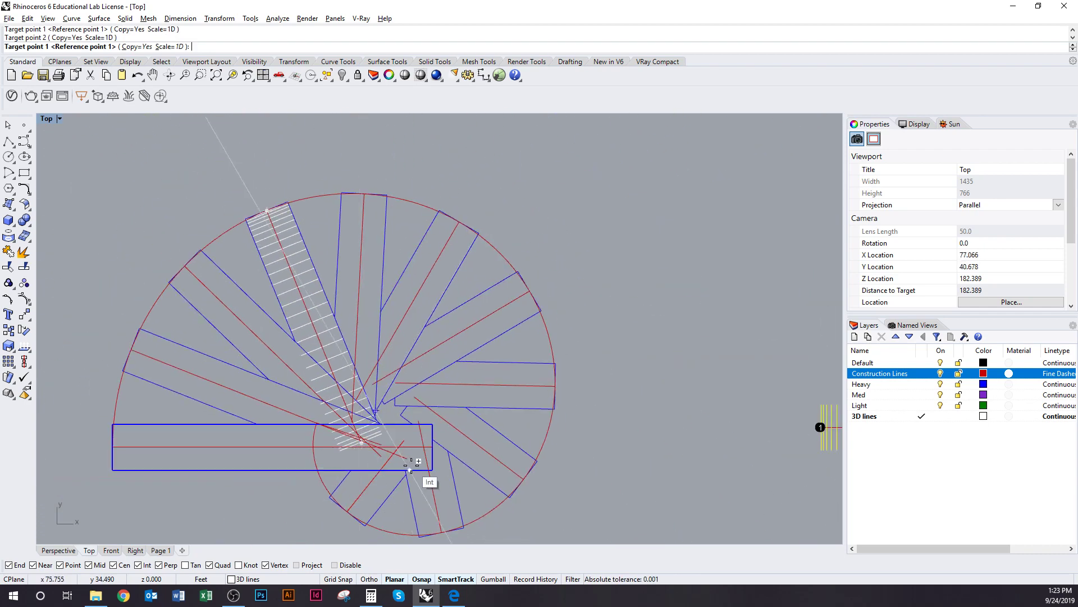
# Step: Place another 1D-scaled copy of the line group on the fifth fin, from its centre line's outer end to the inner end
pyautogui.click(363, 197)
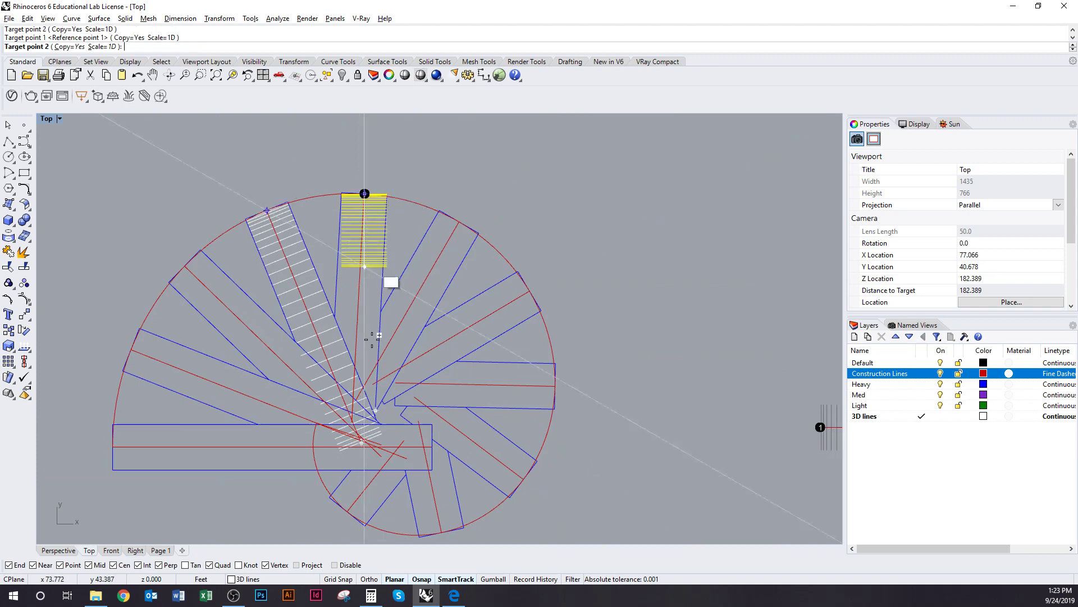
pyautogui.scroll(5, 377, 356)
pyautogui.scroll(5, 377, 357)
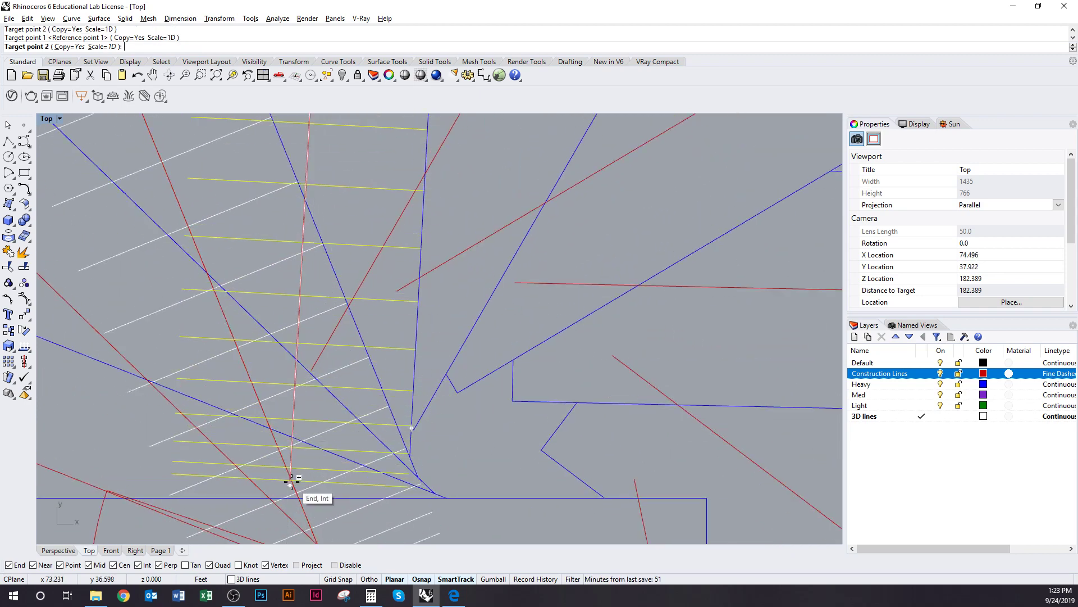
pyautogui.click(302, 495)
pyautogui.scroll(-4, 309, 449)
# Step: Place a 1D-scaled copy of the line group along the sixth fin's centre line, from outer to inner endpoint
pyautogui.scroll(3, 457, 193)
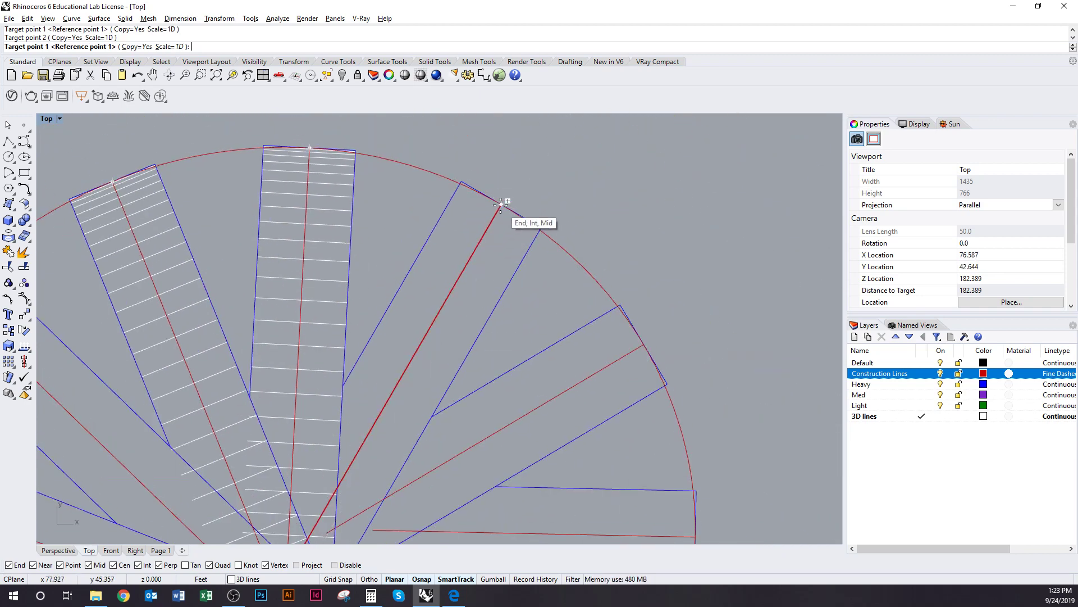
pyautogui.click(502, 204)
pyautogui.scroll(-4, 483, 205)
pyautogui.scroll(5, 320, 409)
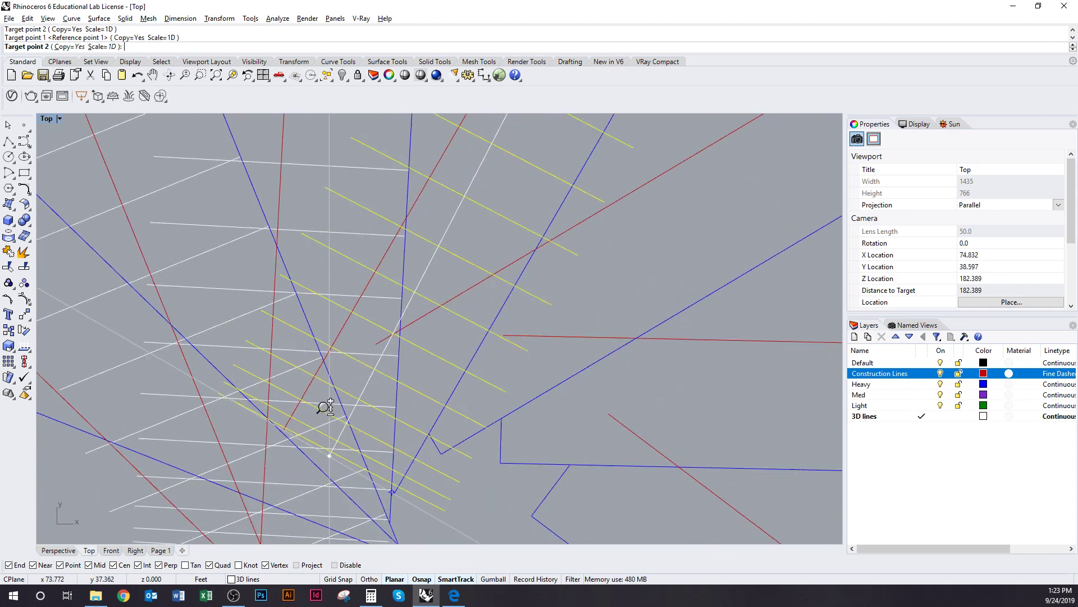
pyautogui.click(288, 425)
pyautogui.scroll(-4, 337, 449)
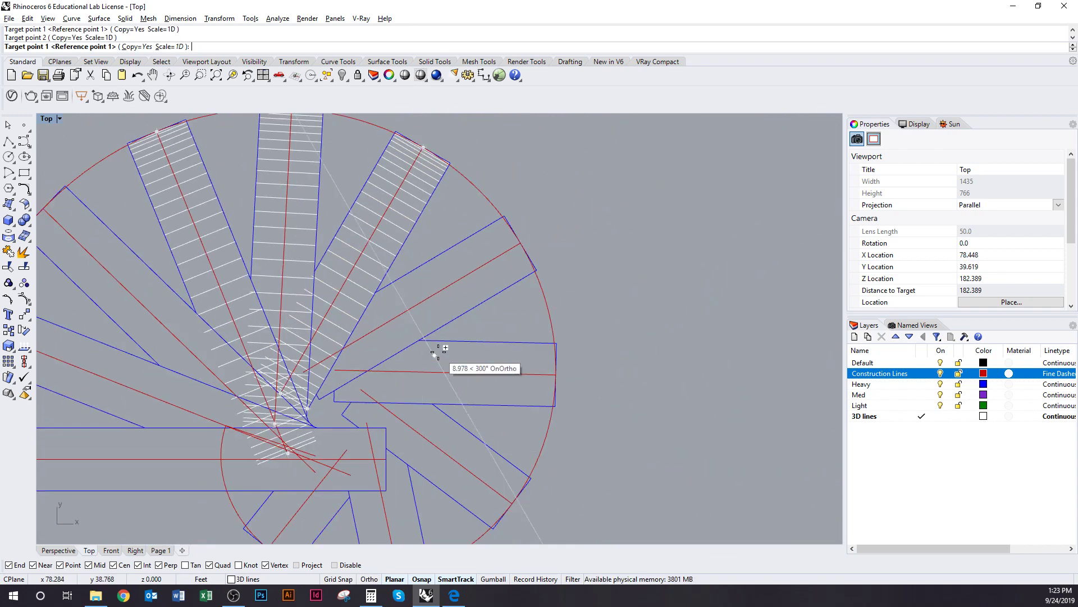
# Step: Place a 1D-scaled copy of the line group along the seventh fin's centre line, from outer to inner endpoint
pyautogui.click(523, 247)
pyautogui.scroll(5, 356, 337)
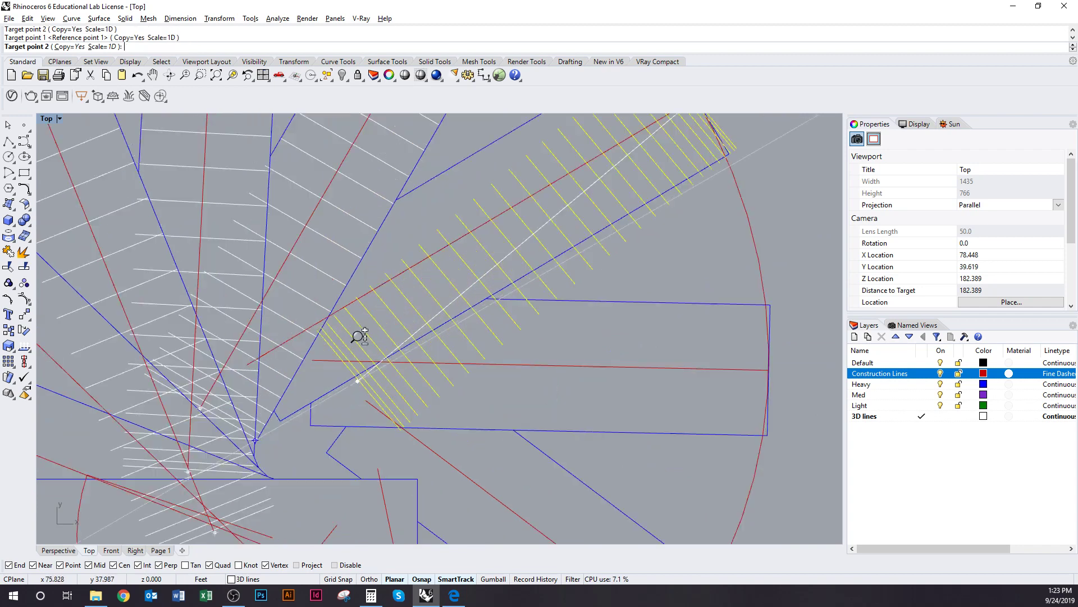
pyautogui.click(271, 364)
pyautogui.scroll(-2, 275, 362)
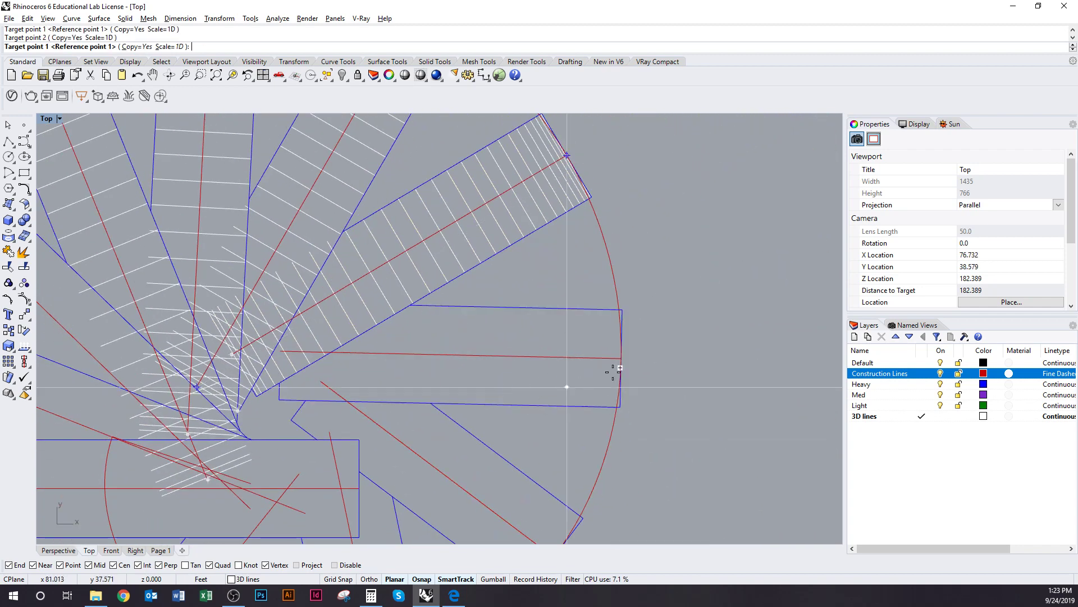
# Step: Place a 1D-scaled copy of the line group along the eighth fin's centre line, just below the seventh fin
pyautogui.click(622, 357)
pyautogui.scroll(3, 296, 361)
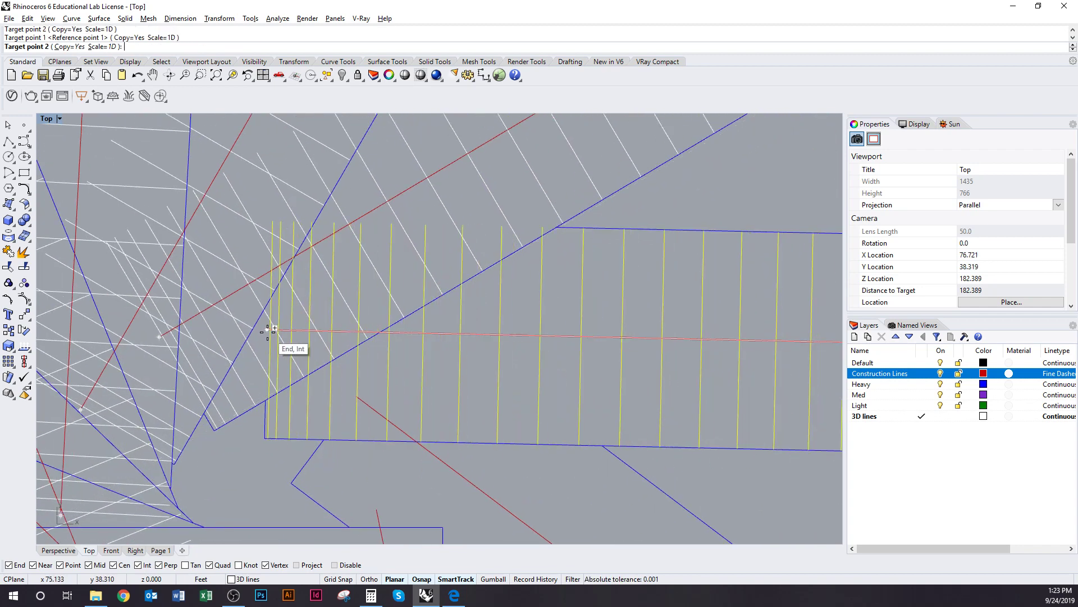
pyautogui.click(403, 332)
pyautogui.scroll(-3, 403, 332)
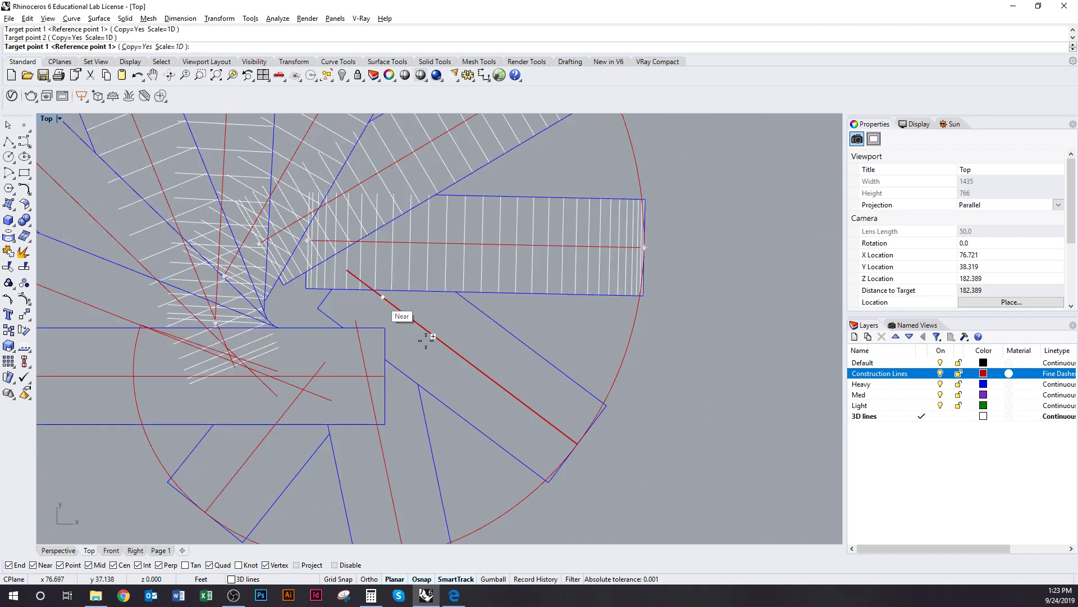
# Step: Place a 1D-scaled copy of the line group along the ninth fin's centre line, from outer to inner endpoint
pyautogui.click(577, 444)
pyautogui.scroll(8, 360, 287)
pyautogui.click(331, 250)
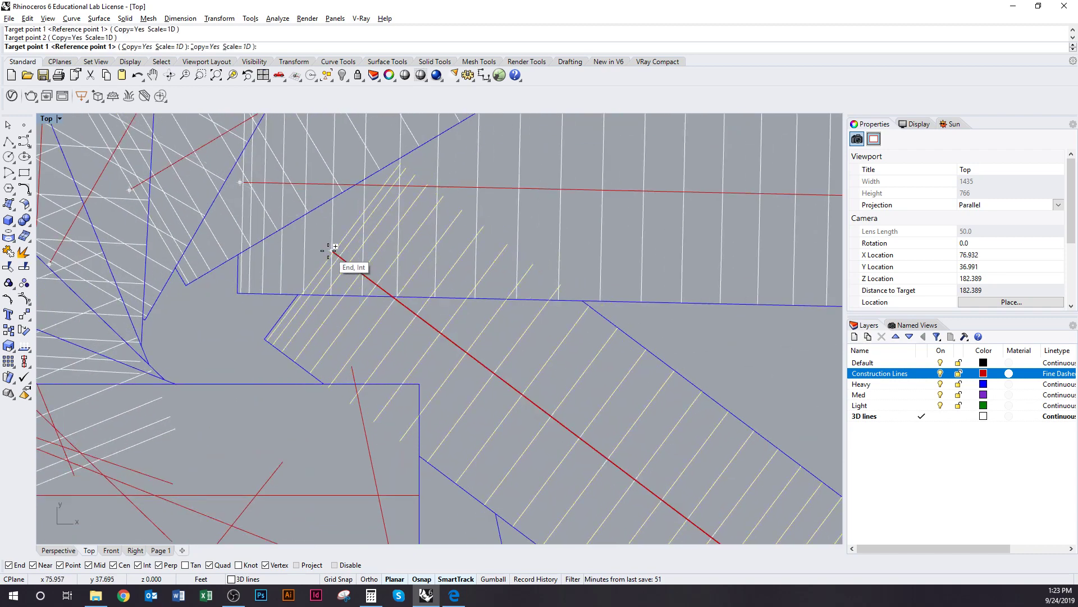
pyautogui.scroll(-10, 494, 435)
# Step: Place 1D-scaled copies of the line group along the centre lines of the tenth and eleventh fins below the horizontal rectangle
pyautogui.moveTo(494, 435); pyautogui.dragTo(454, 230, button='right')
pyautogui.click(443, 398)
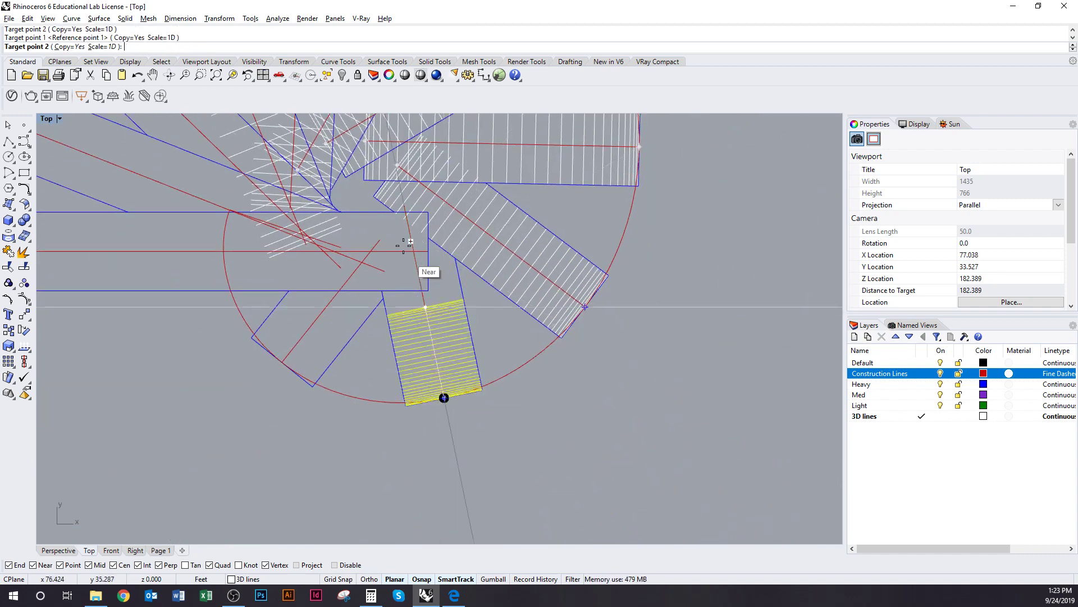
pyautogui.scroll(11, 402, 231)
pyautogui.click(414, 167)
pyautogui.scroll(-10, 419, 168)
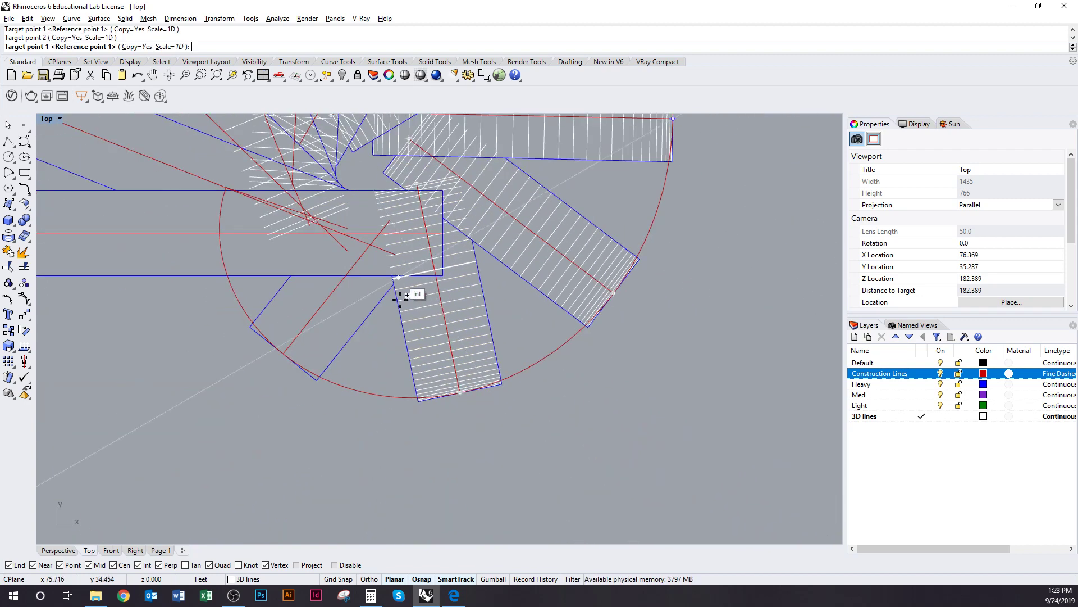
pyautogui.click(311, 432)
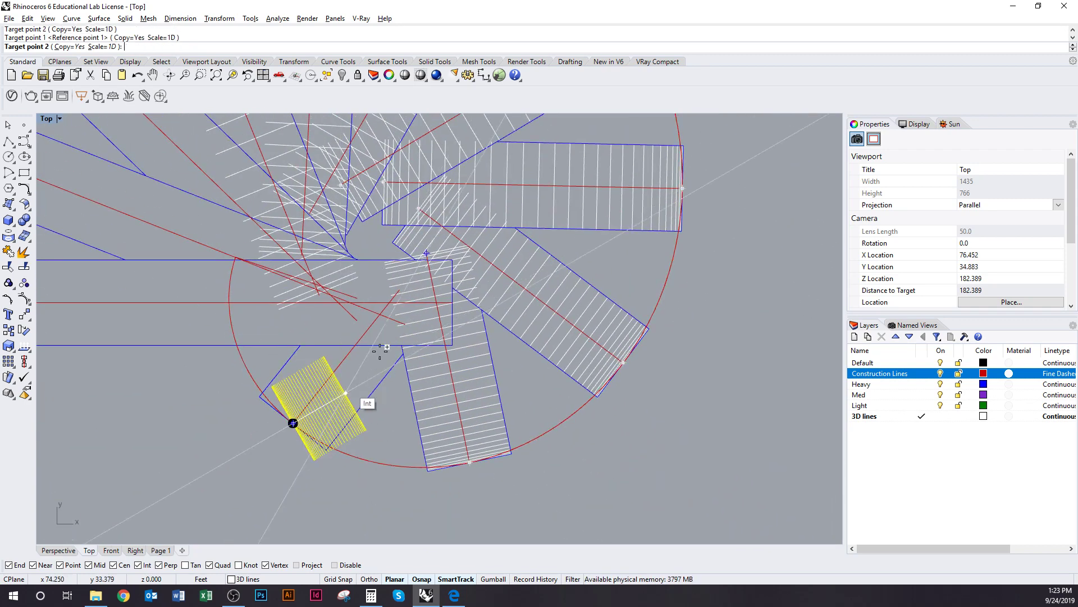
pyautogui.scroll(10, 390, 336)
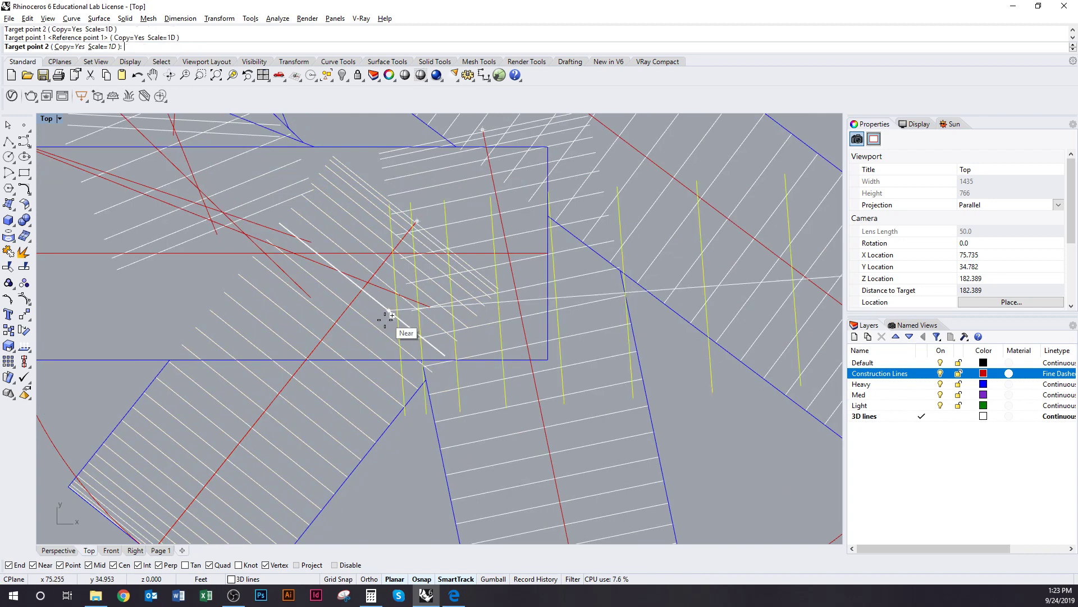
# Step: End the Orient command and delete the original line group lying apart to the right of the spiral plan
pyautogui.scroll(-10, 391, 415)
pyautogui.press('Escape')
pyautogui.scroll(-3, 405, 413)
pyautogui.moveTo(416, 419); pyautogui.dragTo(420, 452, button='right')
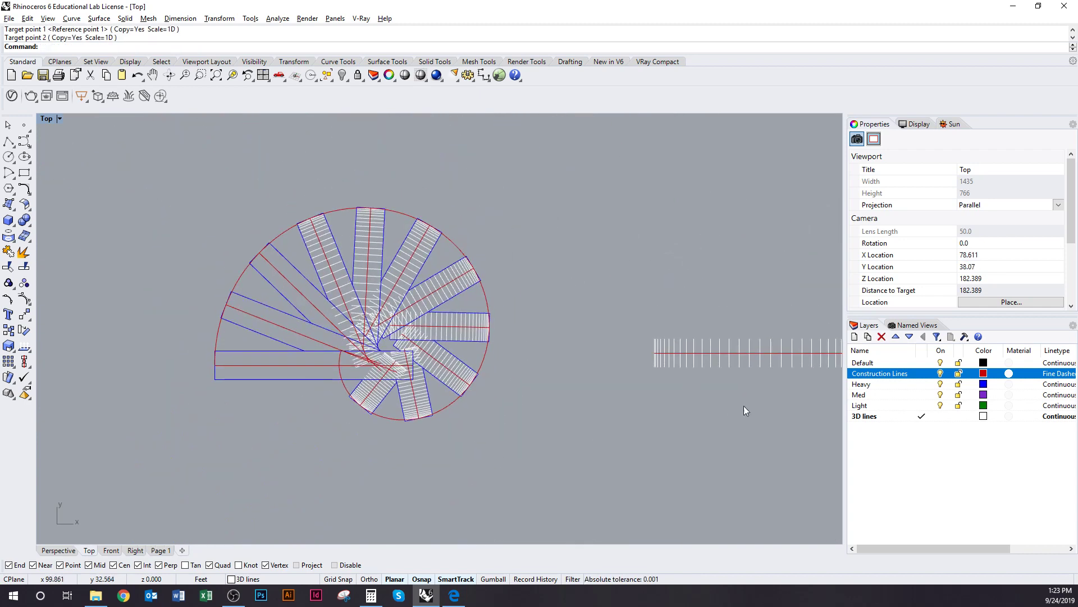
pyautogui.moveTo(744, 405); pyautogui.dragTo(464, 400, button='right')
pyautogui.moveTo(615, 414); pyautogui.dragTo(362, 276)
pyautogui.write('d')
pyautogui.press('space')
pyautogui.moveTo(362, 276); pyautogui.dragTo(529, 295, button='right')
# Step: Turn off the Construction Lines layer
pyautogui.scroll(4, 433, 344)
pyautogui.moveTo(388, 323); pyautogui.dragTo(478, 358, button='right')
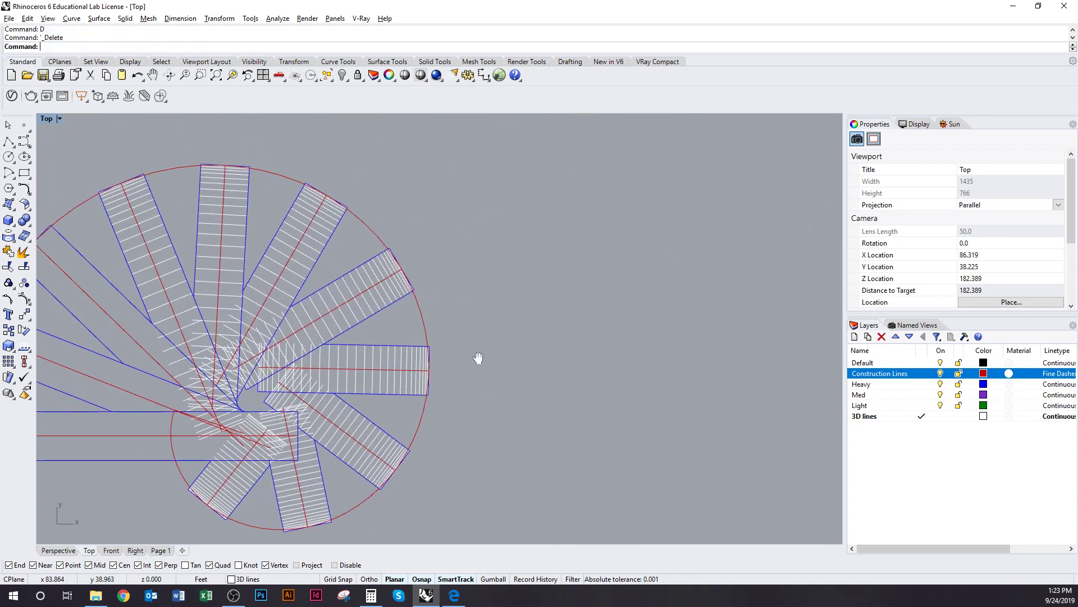
pyautogui.scroll(4, 261, 322)
pyautogui.moveTo(260, 322); pyautogui.dragTo(529, 337, button='right')
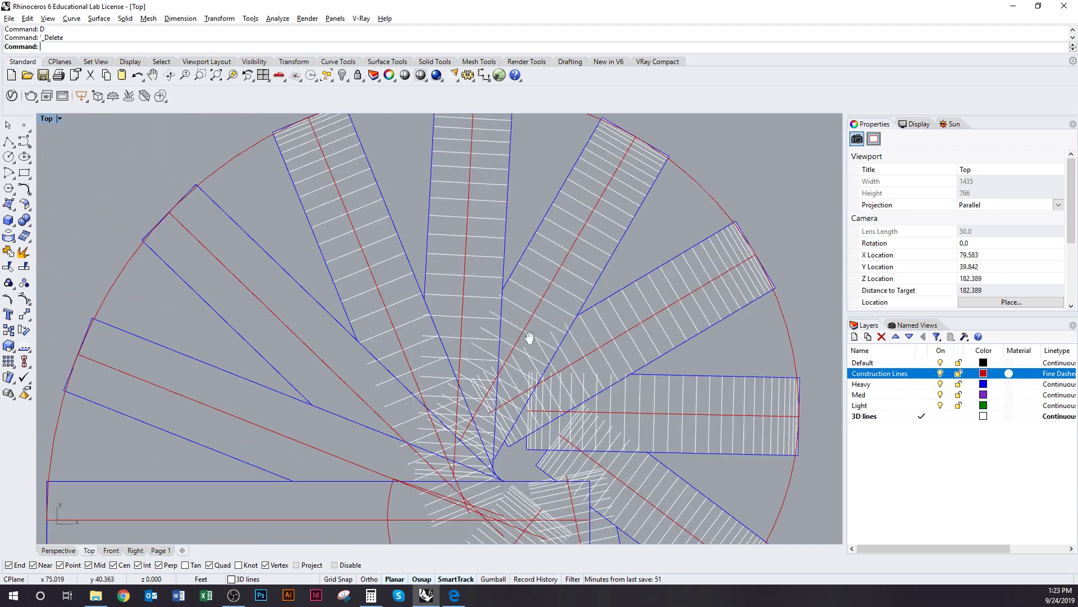
pyautogui.click(940, 373)
pyautogui.moveTo(490, 490); pyautogui.dragTo(395, 361, button='right')
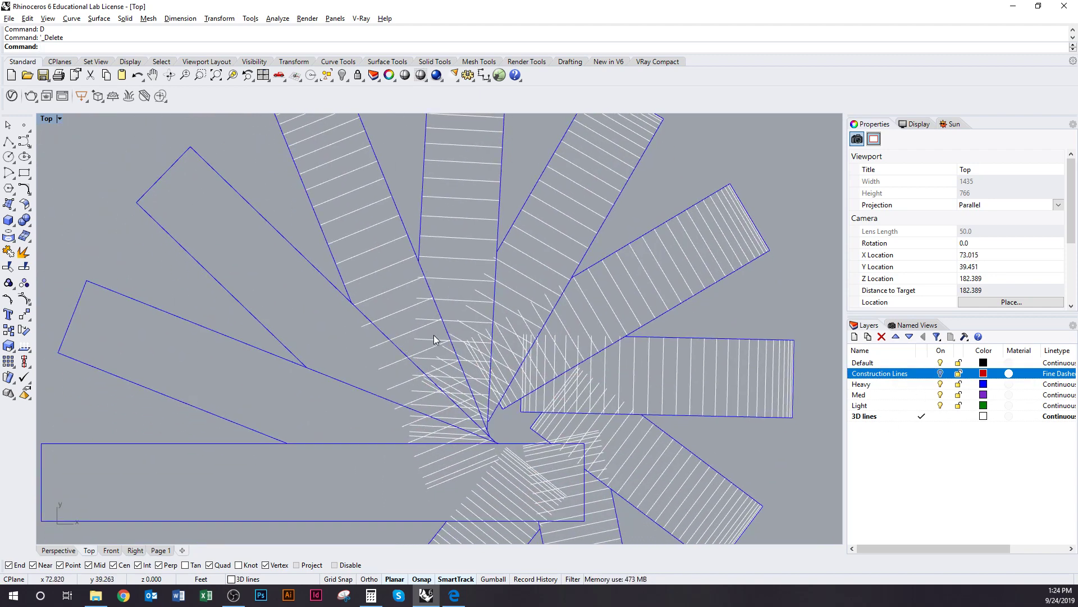
# Step: Hide the line groups on the vertical fin and on the four fins clockwise from it
pyautogui.click(465, 303)
pyautogui.keyDown('shift'); pyautogui.click(521, 312); pyautogui.keyUp('shift')
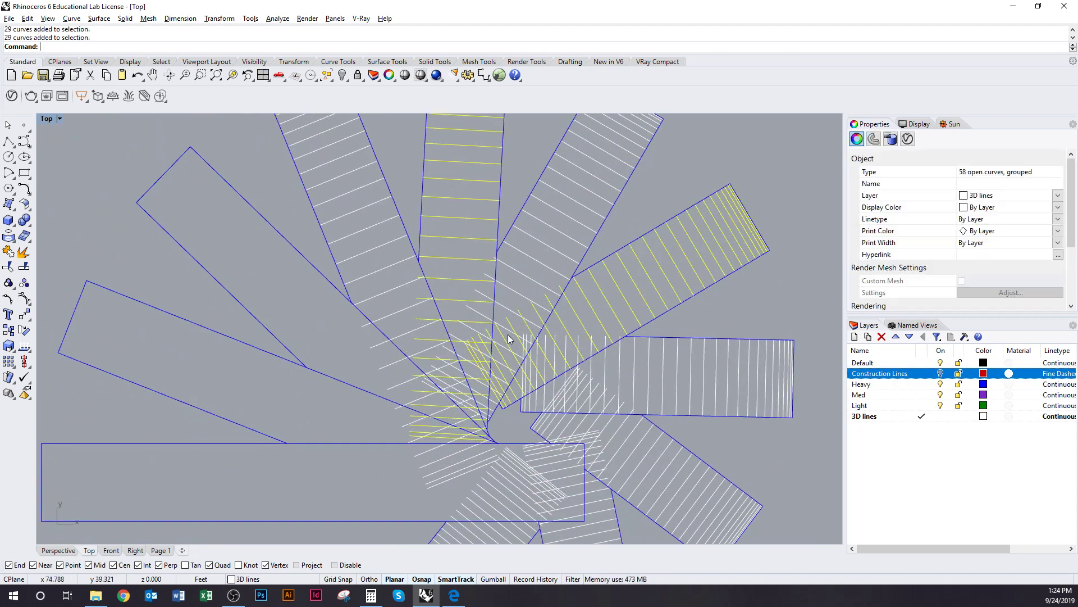
pyautogui.keyDown('shift'); pyautogui.click(536, 361); pyautogui.keyUp('shift')
pyautogui.keyDown('shift'); pyautogui.click(583, 392); pyautogui.keyUp('shift')
pyautogui.moveTo(573, 393); pyautogui.dragTo(546, 370, button='right')
pyautogui.hotkey('ctrl', 'h')
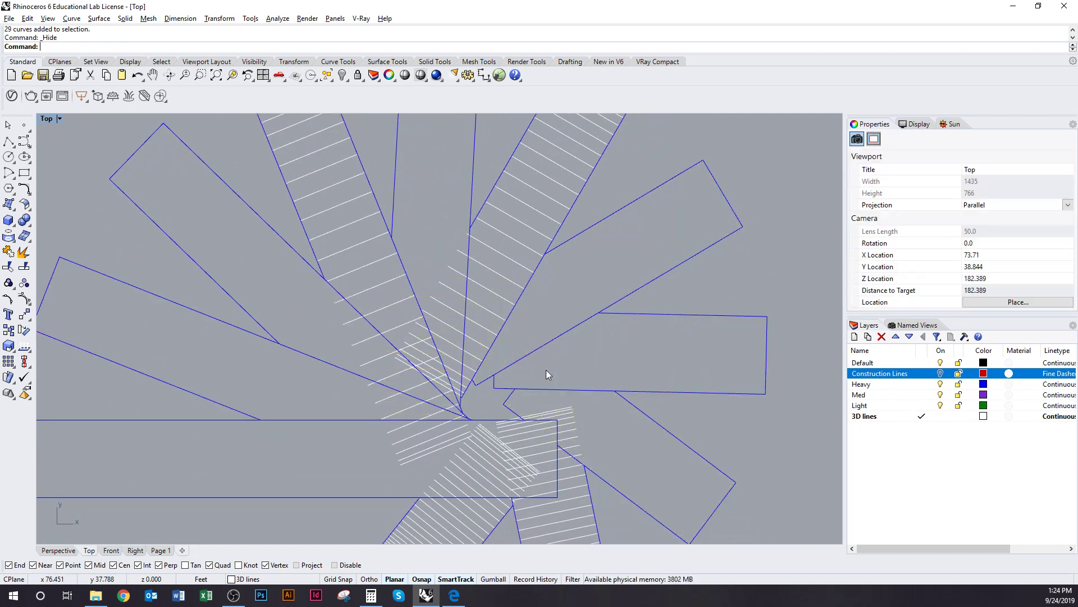
pyautogui.click(491, 292)
pyautogui.hotkey('ctrl', 'h')
# Step: Trim the lines of the fin just left of the vertical one where they extend past the neighbouring fin's edge
pyautogui.click(365, 318)
pyautogui.hotkey('ctrl', 't')
pyautogui.click(339, 302)
pyautogui.keyDown('ctrl'); pyautogui.moveTo(334, 290); pyautogui.dragTo(330, 224, button='right'); pyautogui.keyUp('ctrl')
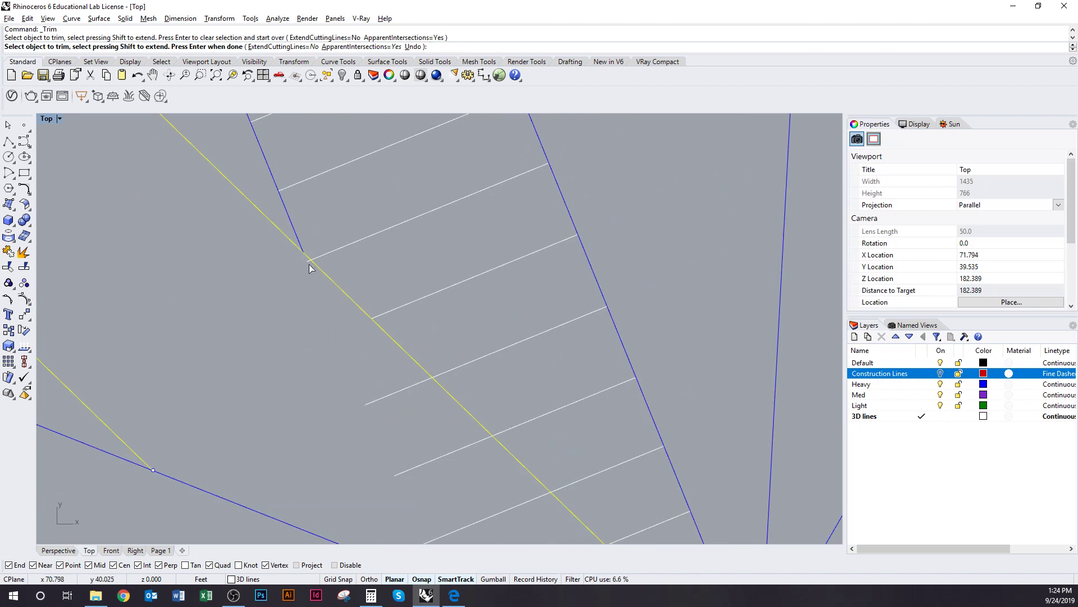
pyautogui.click(308, 262)
pyautogui.click(399, 392)
pyautogui.moveTo(420, 519); pyautogui.dragTo(409, 344, button='right')
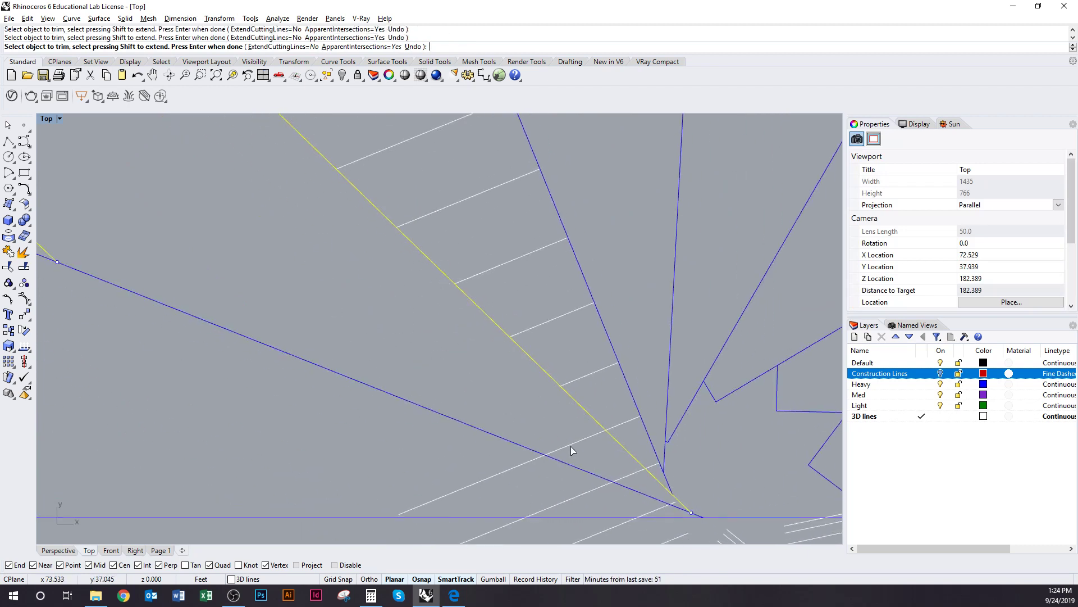
pyautogui.moveTo(570, 446); pyautogui.dragTo(449, 403, button='right')
pyautogui.press('Return')
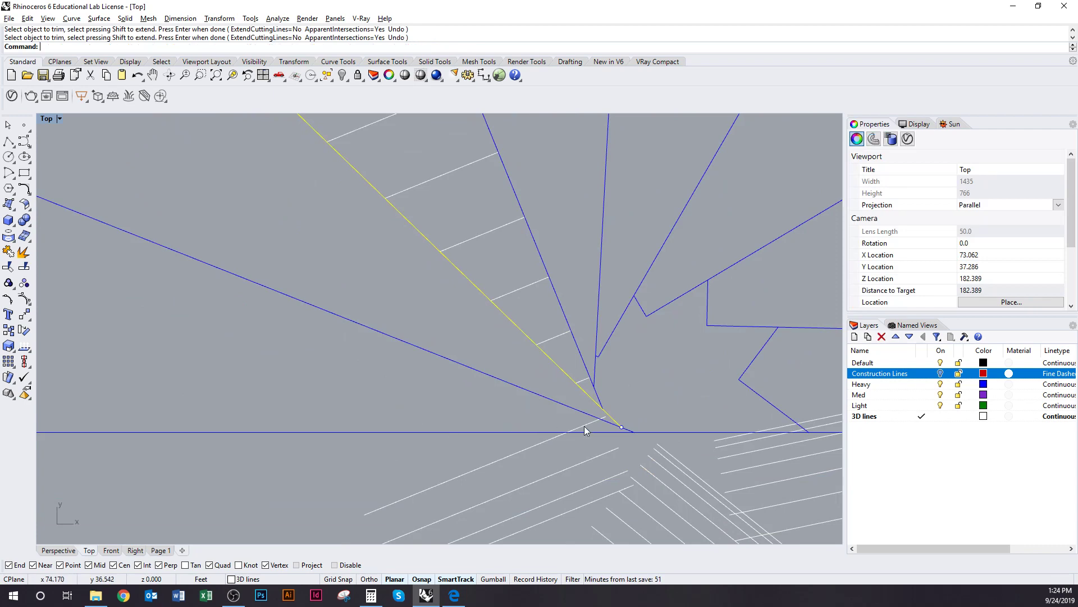
# Step: Ungroup the trimmed fin's lines, regroup them without the four strays in the horizontal rectangle, and delete those strays
pyautogui.click(584, 426)
pyautogui.scroll(-2, 519, 398)
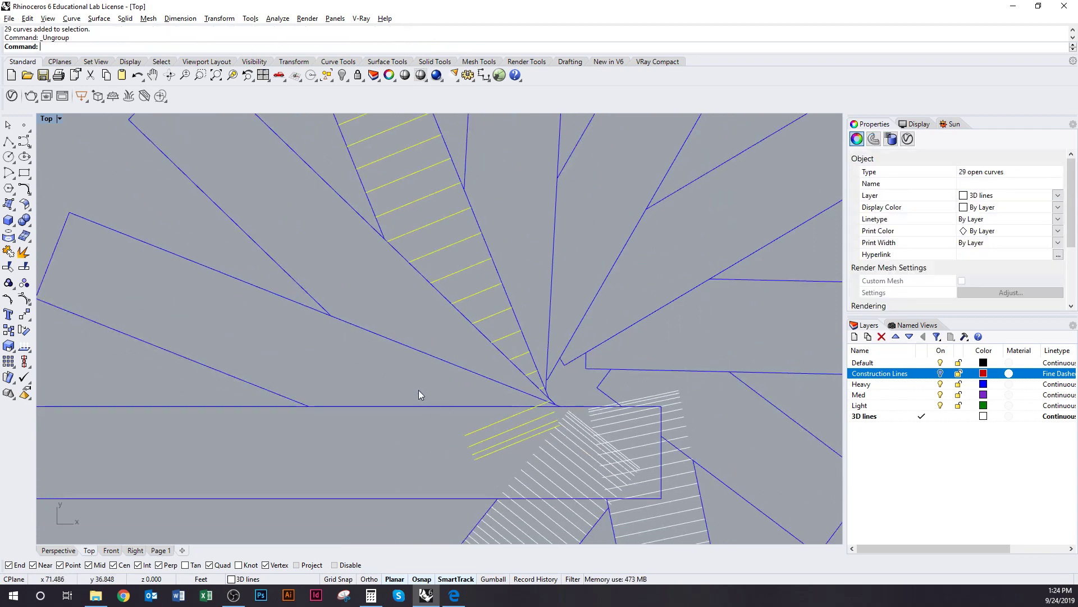
pyautogui.keyDown('ctrl'); pyautogui.moveTo(419, 390); pyautogui.dragTo(588, 472); pyautogui.keyUp('ctrl')
pyautogui.press('Delete')
pyautogui.scroll(2, 512, 427)
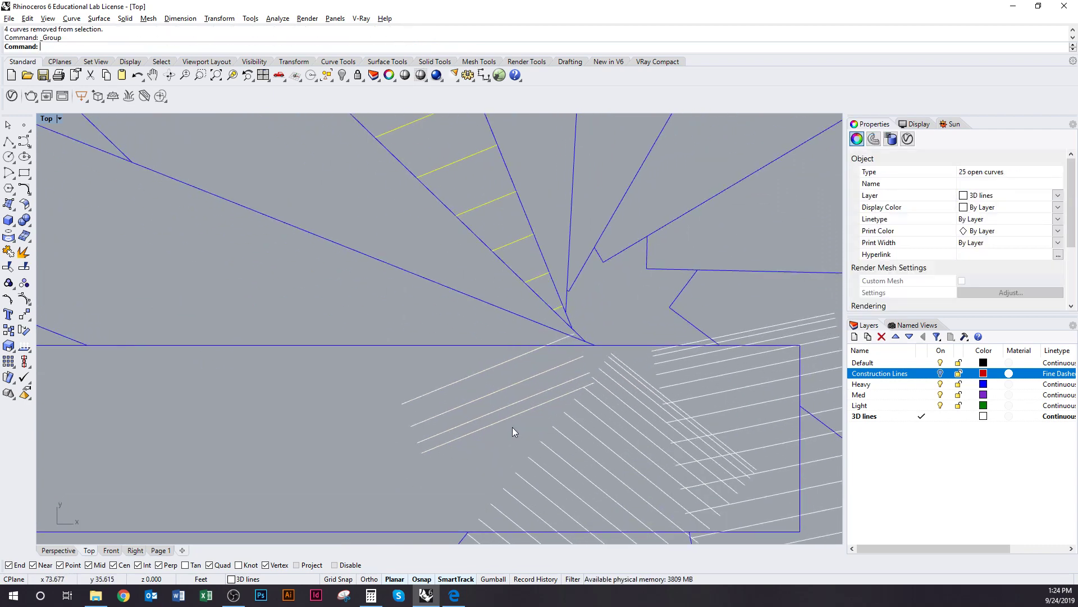
# Step: Hide the cleaned-up line group on the fin just left of the vertical one
pyautogui.scroll(-3, 416, 427)
pyautogui.scroll(1, 434, 333)
pyautogui.click(433, 333)
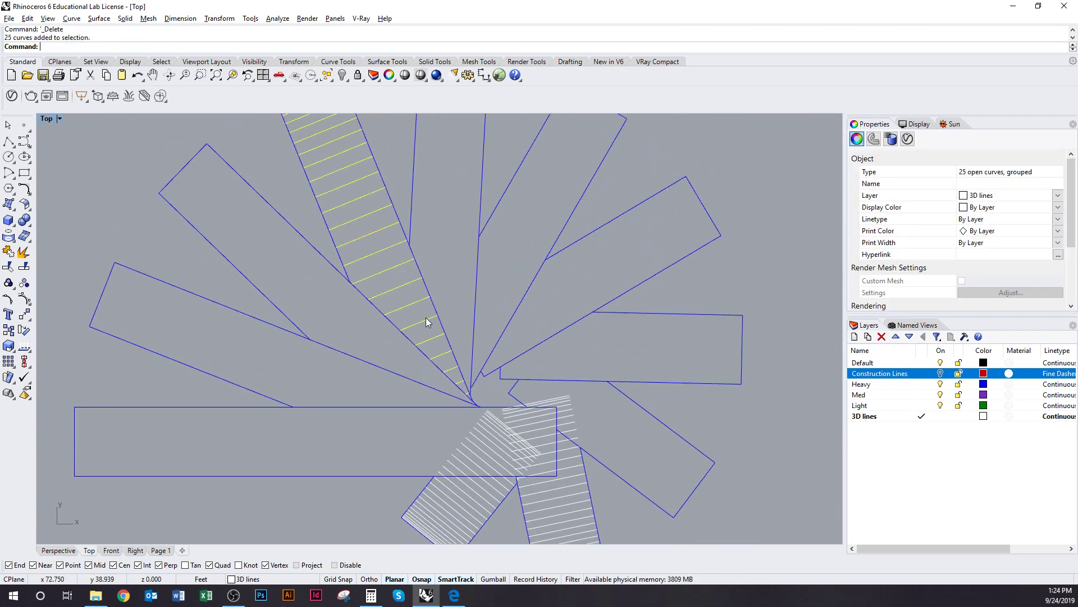
pyautogui.hotkey('ctrl', 'h')
# Step: Trim the line groups of the two lower fins against the horizontal rectangle's outline, removing the parts inside it
pyautogui.moveTo(446, 456); pyautogui.dragTo(411, 394, button='right')
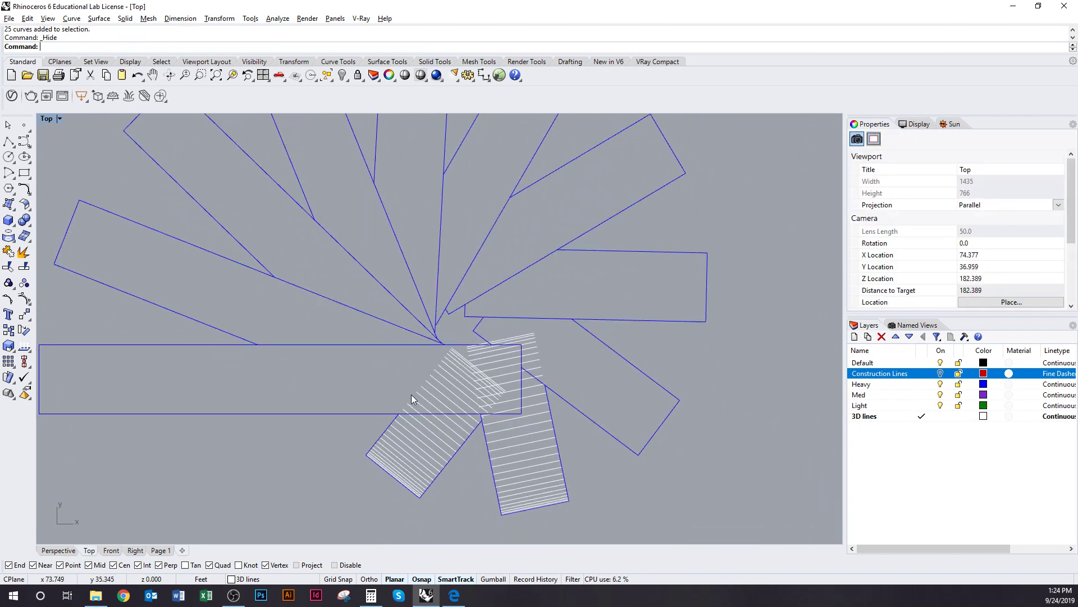
pyautogui.click(383, 414)
pyautogui.scroll(3, 539, 402)
pyautogui.hotkey('ctrl', 't')
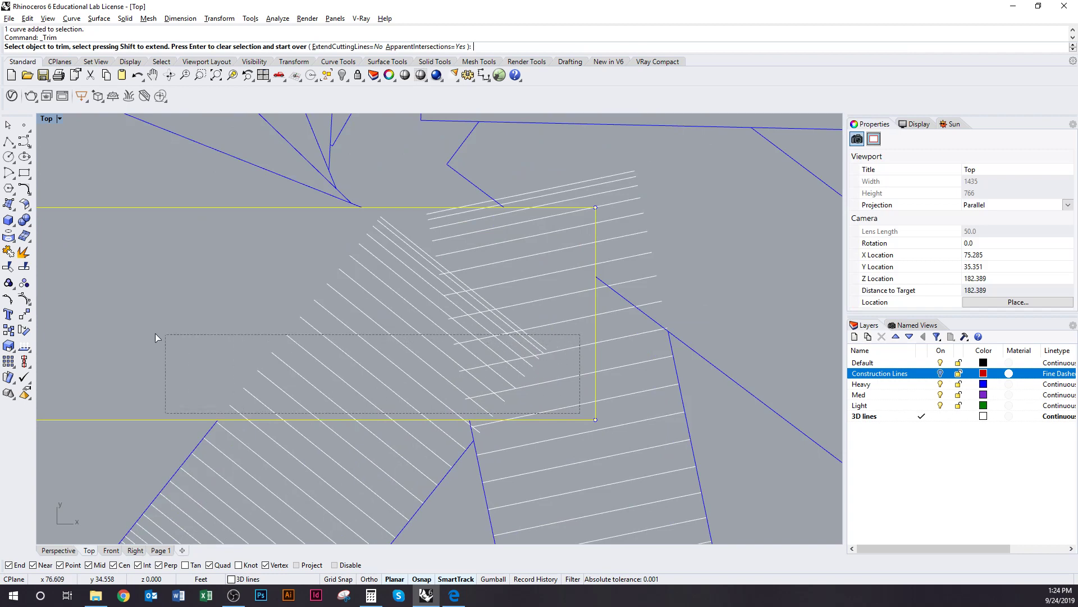
pyautogui.moveTo(155, 332); pyautogui.dragTo(156, 333)
pyautogui.moveTo(538, 318); pyautogui.dragTo(531, 362, button='right')
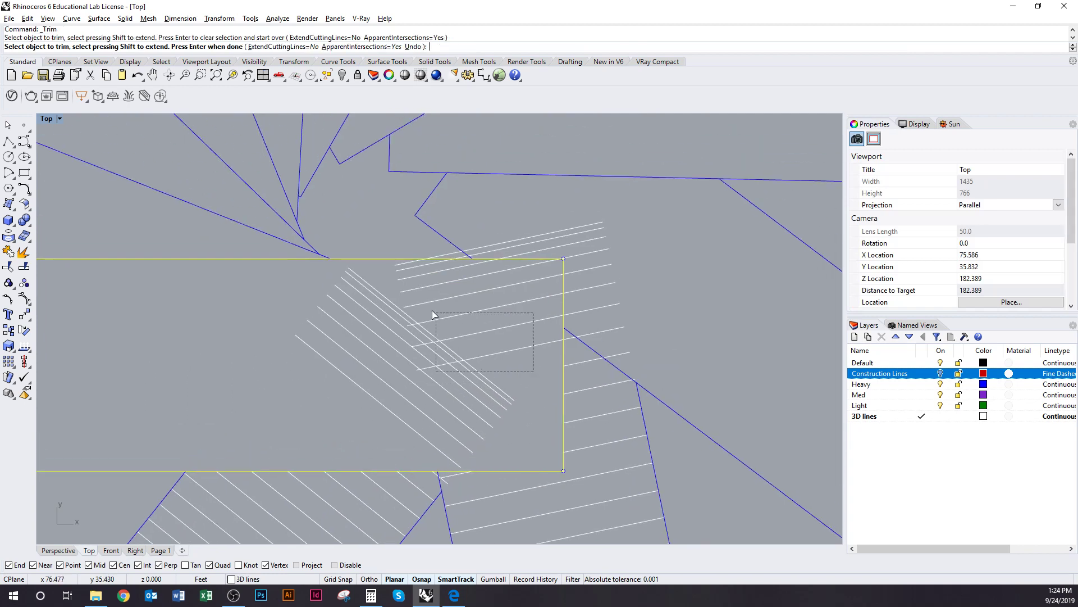
pyautogui.moveTo(395, 264); pyautogui.dragTo(395, 264)
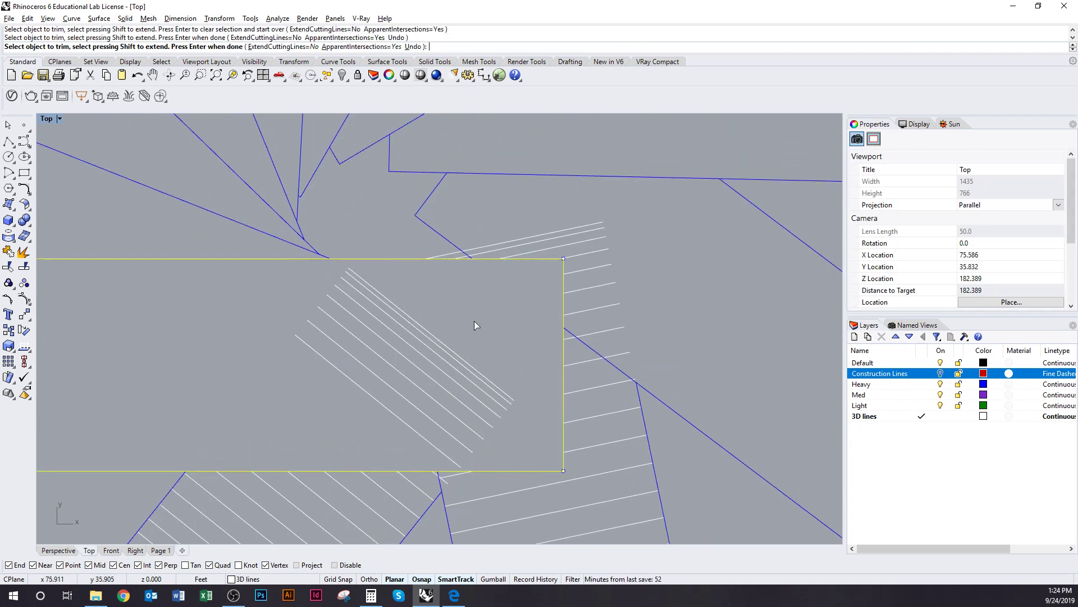
pyautogui.press('Return')
# Step: Trim the steeper lower fin's two lines where they cross the edge of the lower-right fin
pyautogui.click(593, 348)
pyautogui.hotkey('ctrl', 't')
pyautogui.click(627, 353)
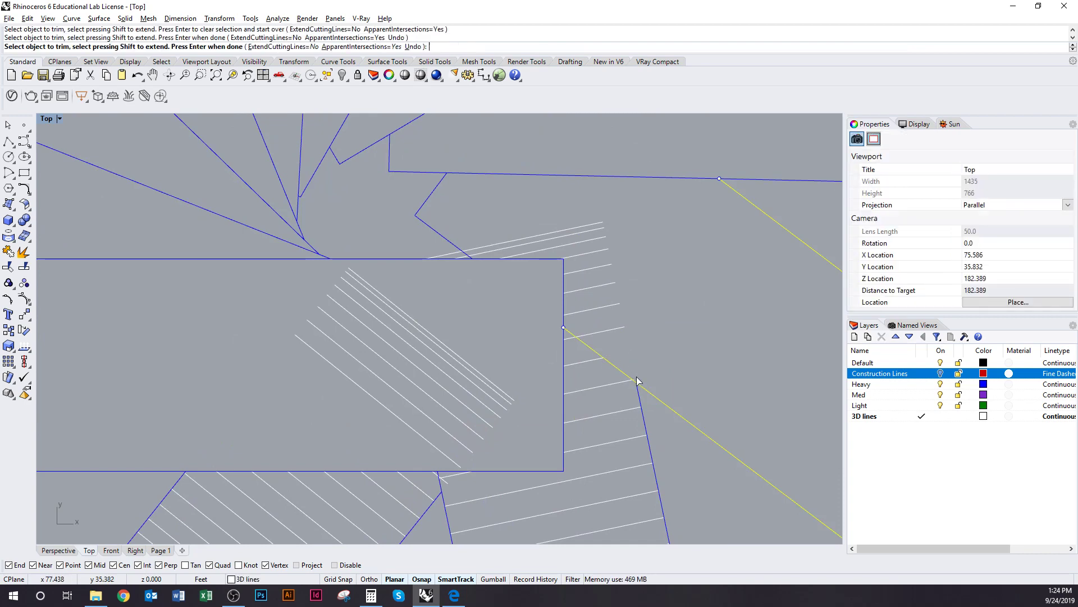
pyautogui.click(616, 328)
pyautogui.press('Return')
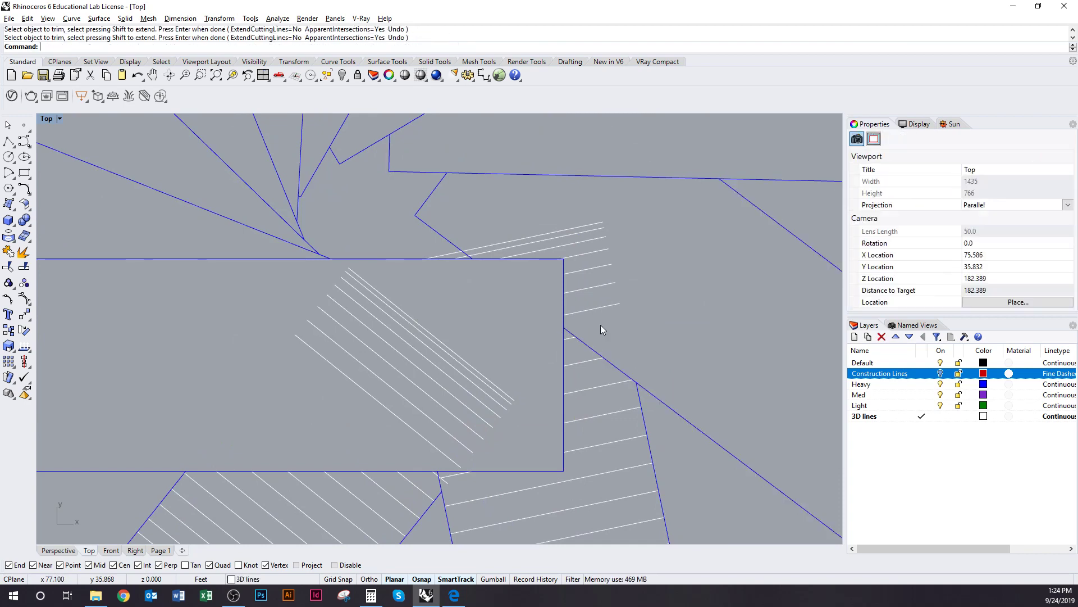
# Step: Ungroup the lower-left fin's lines, regroup those within the fin, and delete the strays inside the horizontal rectangle
pyautogui.scroll(-3, 601, 325)
pyautogui.click(525, 345)
pyautogui.hotkey('ctrl', 'shift', 'g')
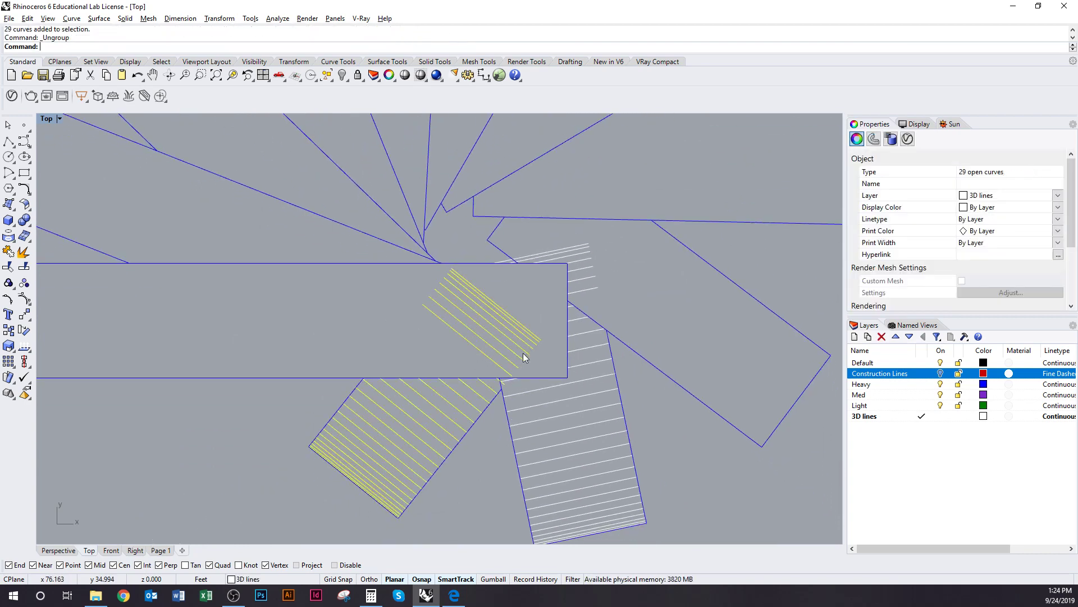
pyautogui.keyDown('ctrl'); pyautogui.moveTo(446, 305); pyautogui.dragTo(446, 339); pyautogui.keyUp('ctrl')
pyautogui.hotkey('ctrl', 'g')
pyautogui.press('Delete')
pyautogui.scroll(8, 502, 392)
# Step: Trim the lower-left fin's line end that crosses the adjacent lower fin's edge beneath the rectangle
pyautogui.click(495, 362)
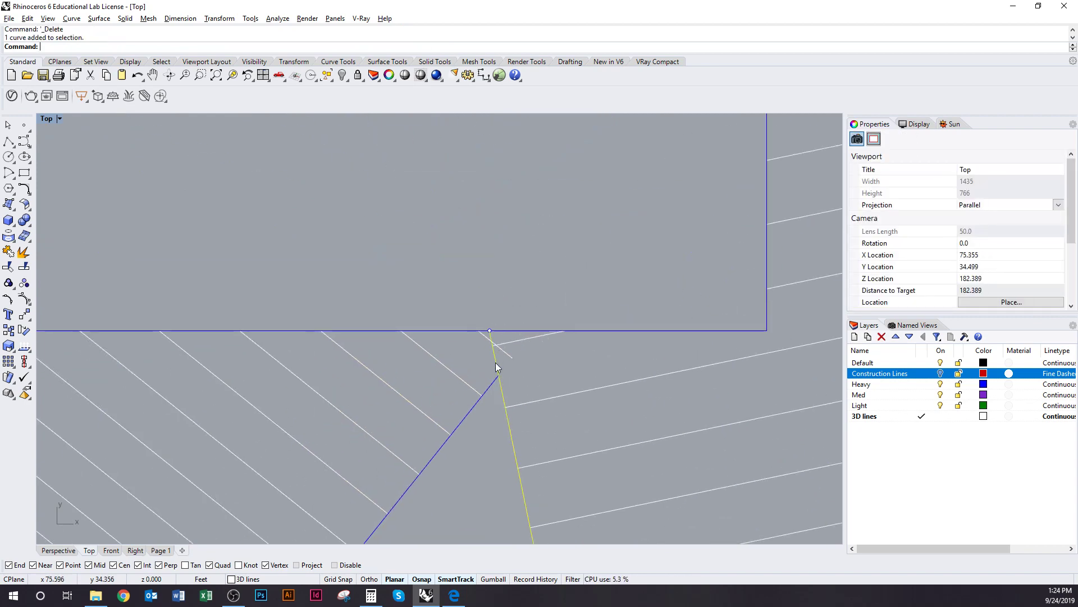
pyautogui.hotkey('ctrl', 't')
pyautogui.click(507, 355)
pyautogui.press('Return')
# Step: Ungroup the steeper lower fin's lines, regroup those within the fin, and delete the seven strays beyond the rectangle's corner
pyautogui.click(511, 344)
pyautogui.scroll(-5, 513, 416)
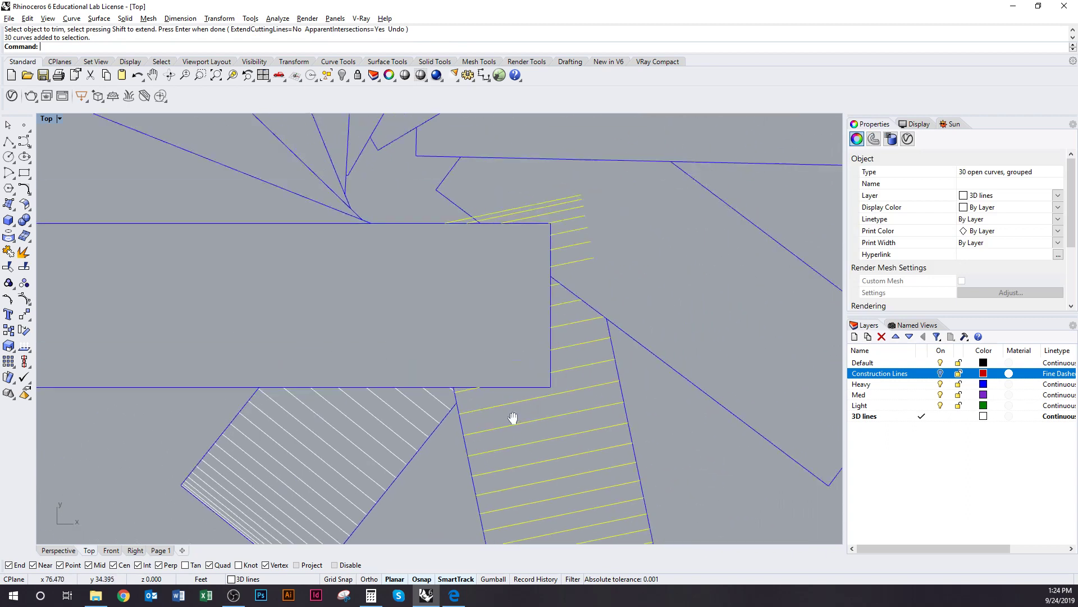
pyautogui.hotkey('ctrl', 'shift', 'g')
pyautogui.moveTo(584, 306)
pyautogui.keyDown('ctrl'); pyautogui.mouseDown()
pyautogui.moveTo(447, 269)
pyautogui.moveTo(369, 227)
pyautogui.mouseUp(); pyautogui.keyUp('ctrl')
pyautogui.hotkey('ctrl', 'g')
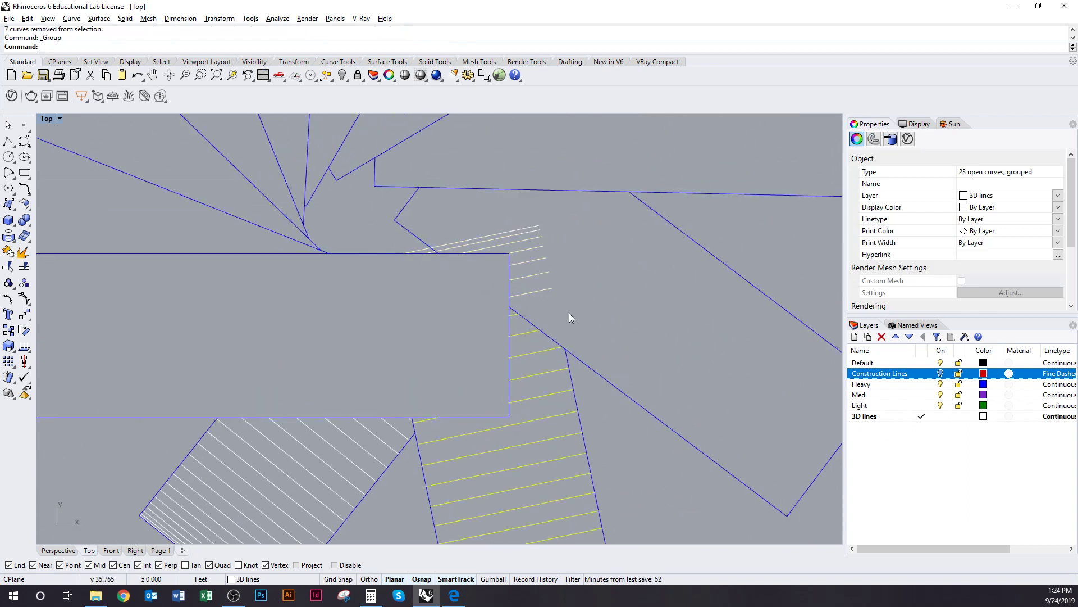
pyautogui.moveTo(576, 305); pyautogui.dragTo(519, 232)
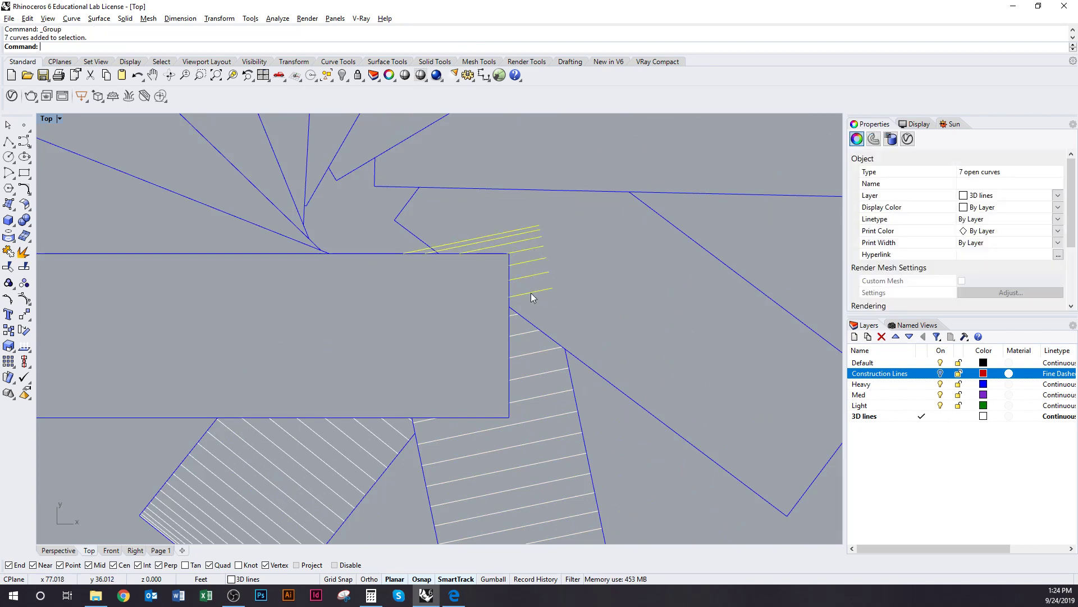
pyautogui.press('Delete')
pyautogui.scroll(-4, 510, 315)
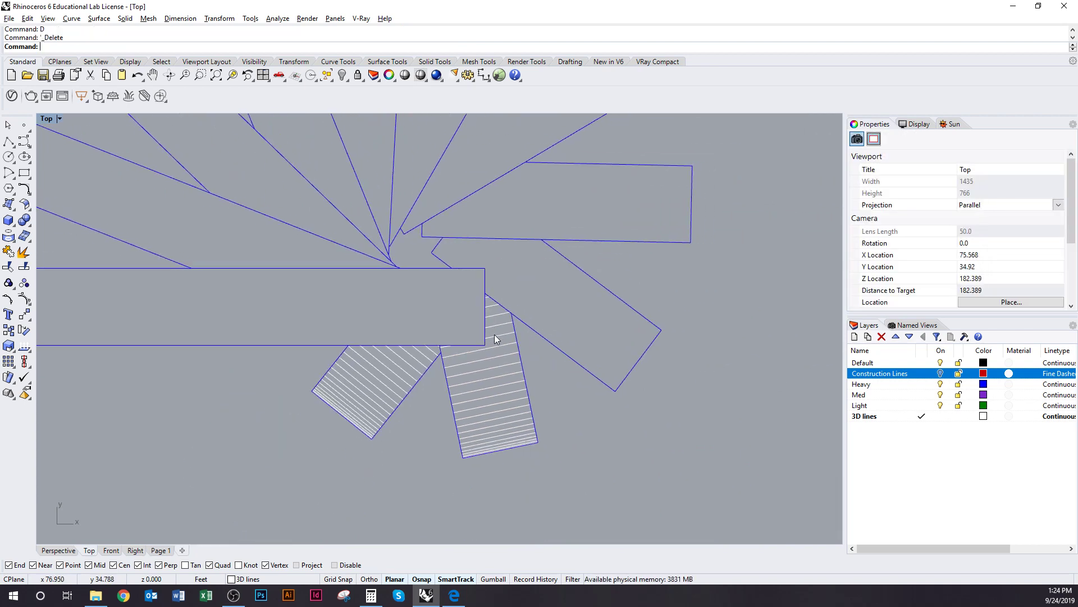
# Step: Hide the line groups on the two lower fins
pyautogui.click(493, 357)
pyautogui.keyDown('shift'); pyautogui.click(398, 379); pyautogui.keyUp('shift')
pyautogui.moveTo(472, 366); pyautogui.dragTo(436, 392, button='right')
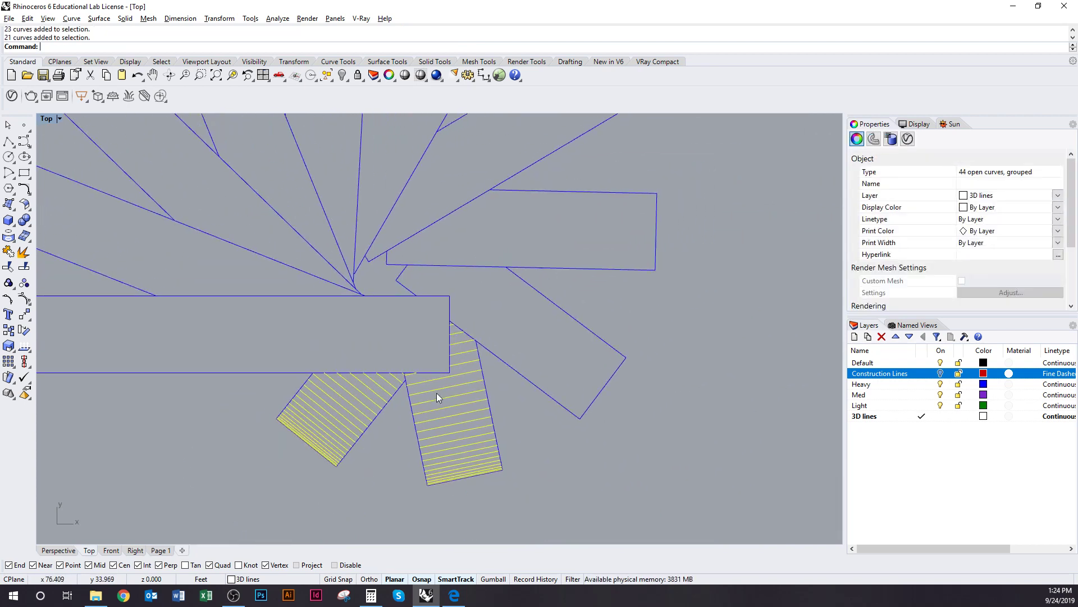
pyautogui.hotkey('ctrl', 'h')
pyautogui.scroll(-3, 438, 397)
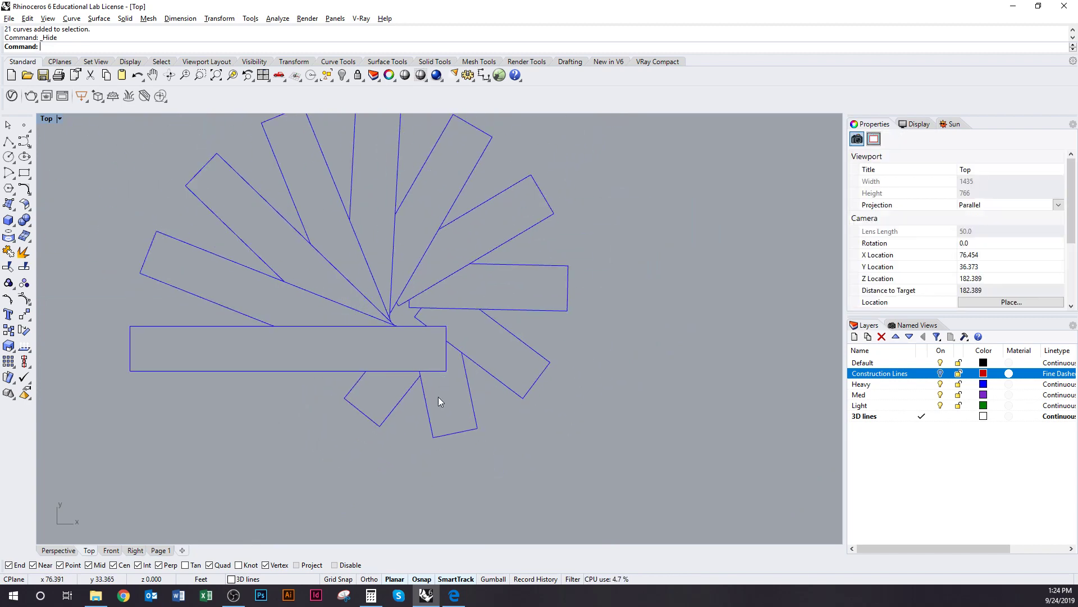
# Step: Show only the hidden line group of the lower-right fin using Show Selected
pyautogui.hotkey('ctrl', 'shift', 'h')
pyautogui.click(465, 364)
pyautogui.press('Return')
pyautogui.scroll(5, 443, 320)
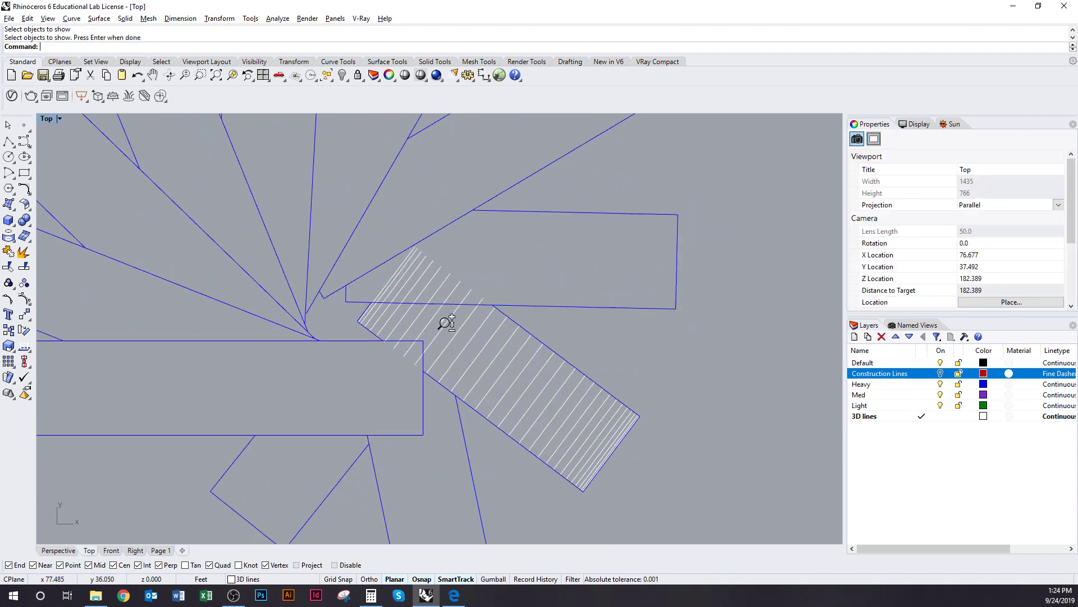
# Step: Trim the lower-right fin's line ends that project into the horizontal rectangle
pyautogui.click(423, 390)
pyautogui.scroll(3, 413, 304)
pyautogui.scroll(1, 418, 354)
pyautogui.hotkey('ctrl', 't')
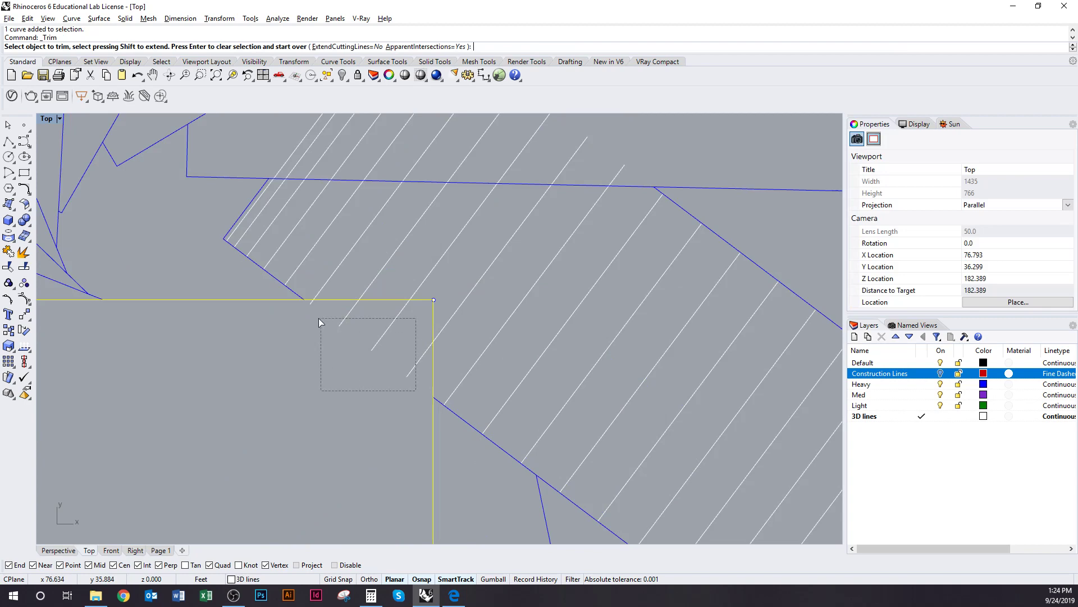
pyautogui.moveTo(416, 391); pyautogui.dragTo(318, 318)
pyautogui.click(311, 305)
pyautogui.rightClick(355, 337)
# Step: Trim the lower-right fin's lines against the outline of the near-horizontal fin above it
pyautogui.scroll(-8, 337, 340)
pyautogui.click(490, 313)
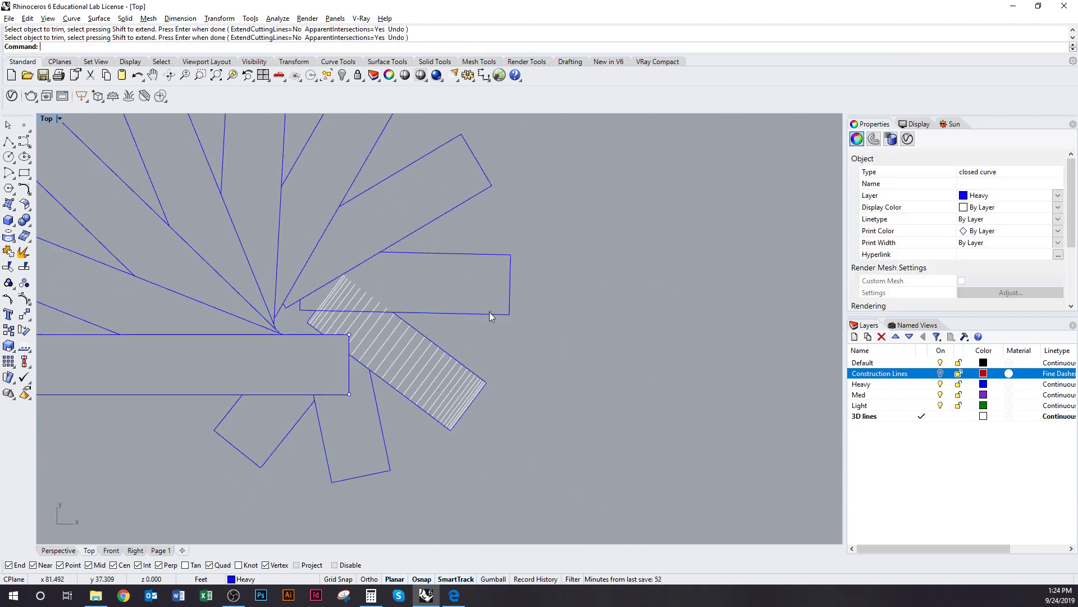
pyautogui.scroll(5, 404, 306)
pyautogui.hotkey('ctrl', 't')
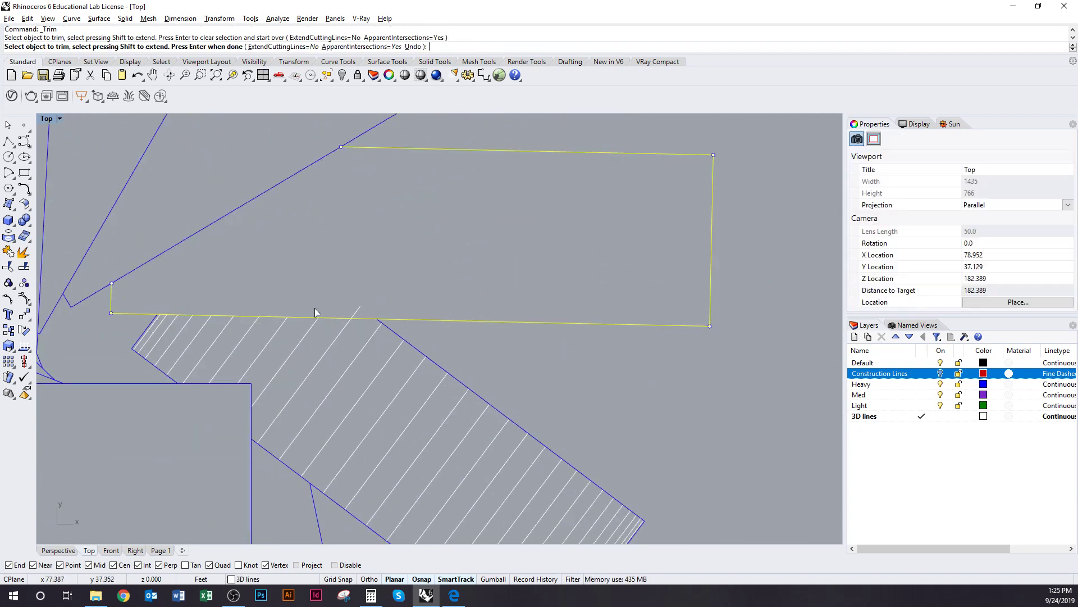
pyautogui.press('Return')
pyautogui.scroll(-5, 404, 295)
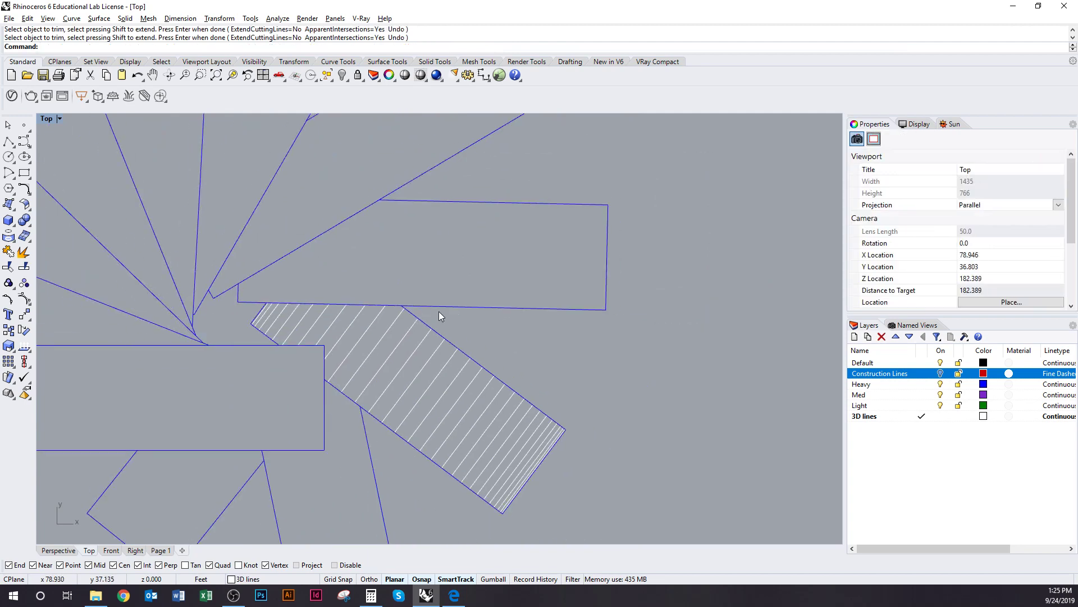
# Step: Show the hidden line group of the near-horizontal fin on the right side of the spiral
pyautogui.hotkey('ctrl', 'shift', 'h')
pyautogui.click(429, 298)
pyautogui.rightClick(405, 271)
pyautogui.moveTo(403, 269); pyautogui.dragTo(427, 353, button='right')
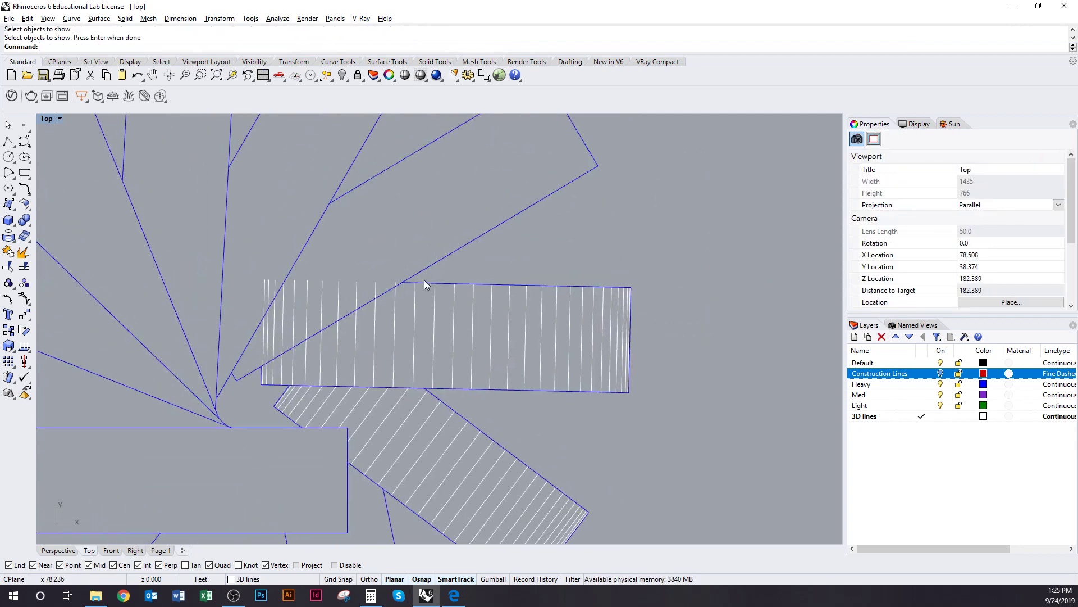
# Step: Trim the near-horizontal fin's lines where they extend past the edge of the diagonal fin above it
pyautogui.click(405, 285)
pyautogui.scroll(8, 404, 286)
pyautogui.hotkey('ctrl', 't')
pyautogui.click(385, 275)
pyautogui.moveTo(360, 287); pyautogui.dragTo(178, 286)
pyautogui.moveTo(212, 289); pyautogui.dragTo(356, 273, button='right')
pyautogui.moveTo(220, 353); pyautogui.dragTo(218, 354)
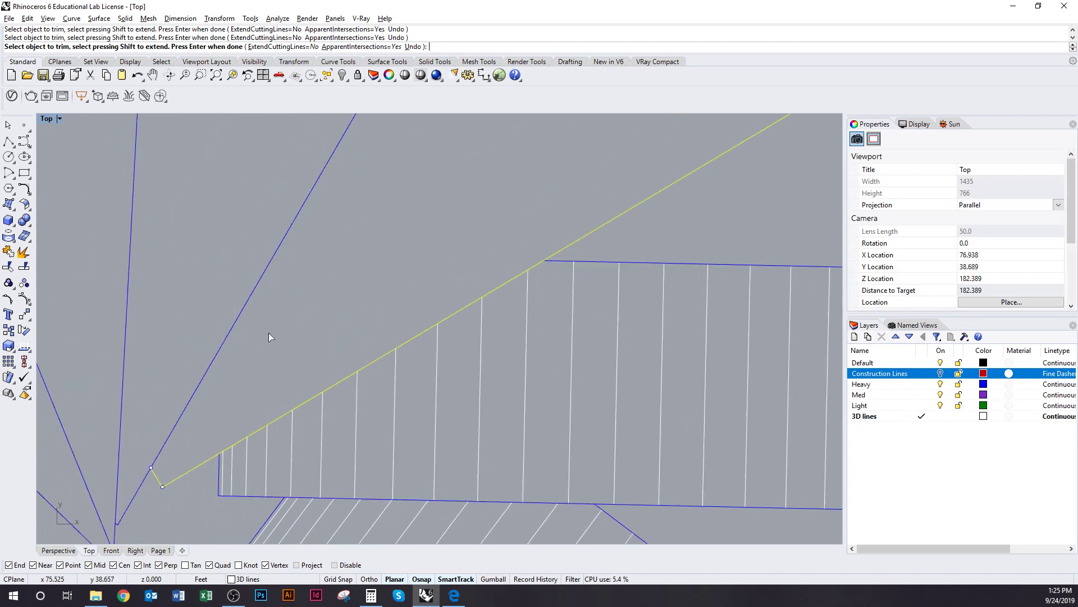
pyautogui.scroll(-8, 271, 336)
pyautogui.press('Escape')
pyautogui.press('Escape')
# Step: Show the hidden line group of the diagonal fin directly above the near-horizontal one
pyautogui.scroll(-5, 346, 334)
pyautogui.hotkey('ctrl', 'shift', 'h')
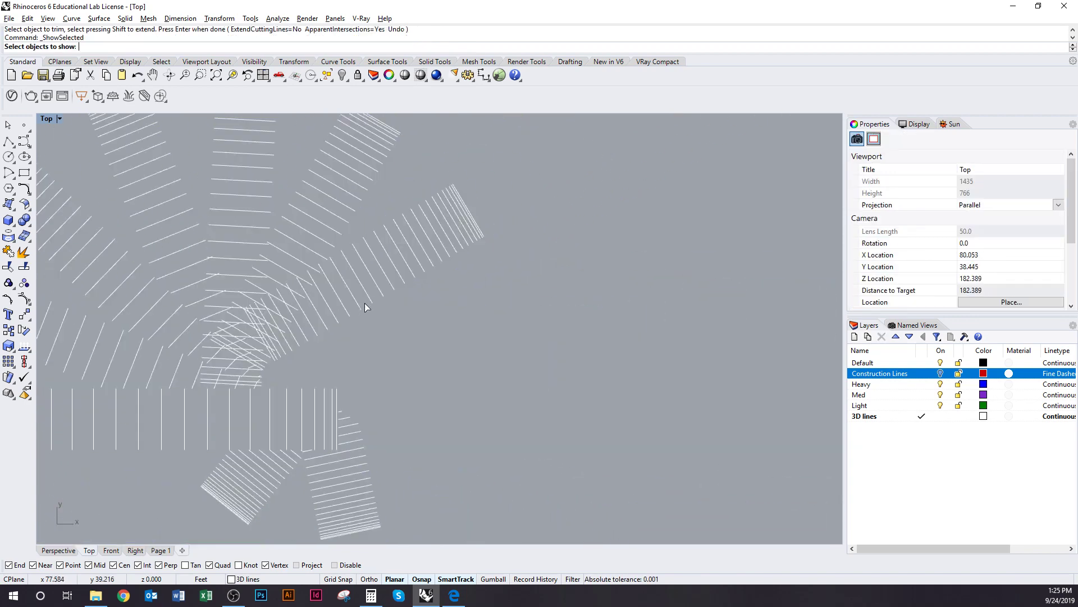
pyautogui.click(367, 292)
pyautogui.press('Return')
pyautogui.keyDown('ctrl'); pyautogui.moveTo(311, 309); pyautogui.dragTo(309, 291, button='right'); pyautogui.keyUp('ctrl')
# Step: Trim the diagonal fin's lines where they extend past the edge of the steeper fin above it
pyautogui.click(310, 283)
pyautogui.scroll(8, 315, 257)
pyautogui.hotkey('ctrl', 't')
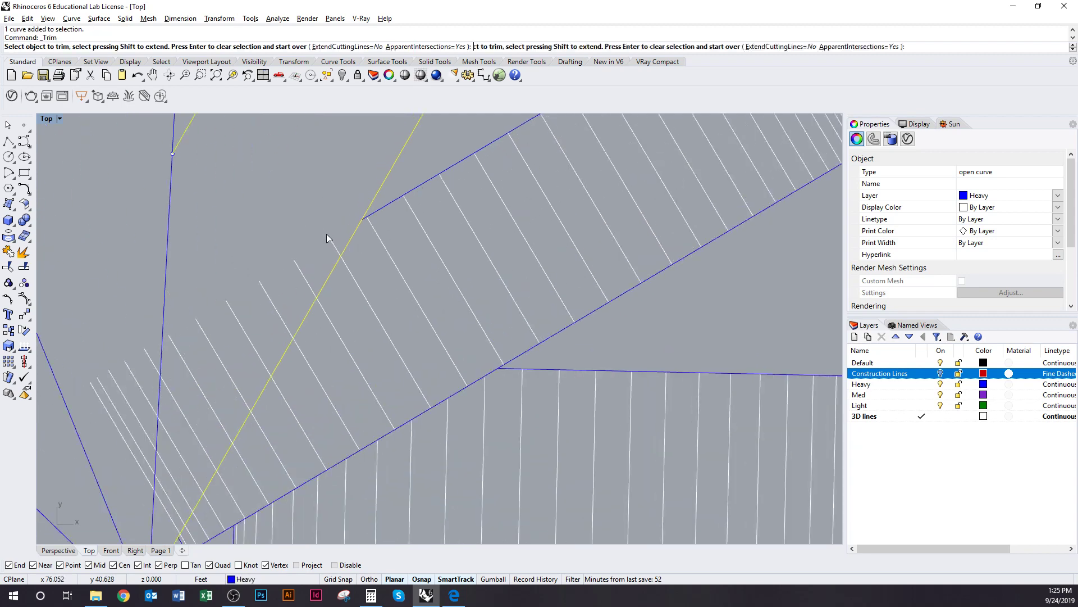
pyautogui.click(331, 242)
pyautogui.click(298, 269)
pyautogui.click(267, 294)
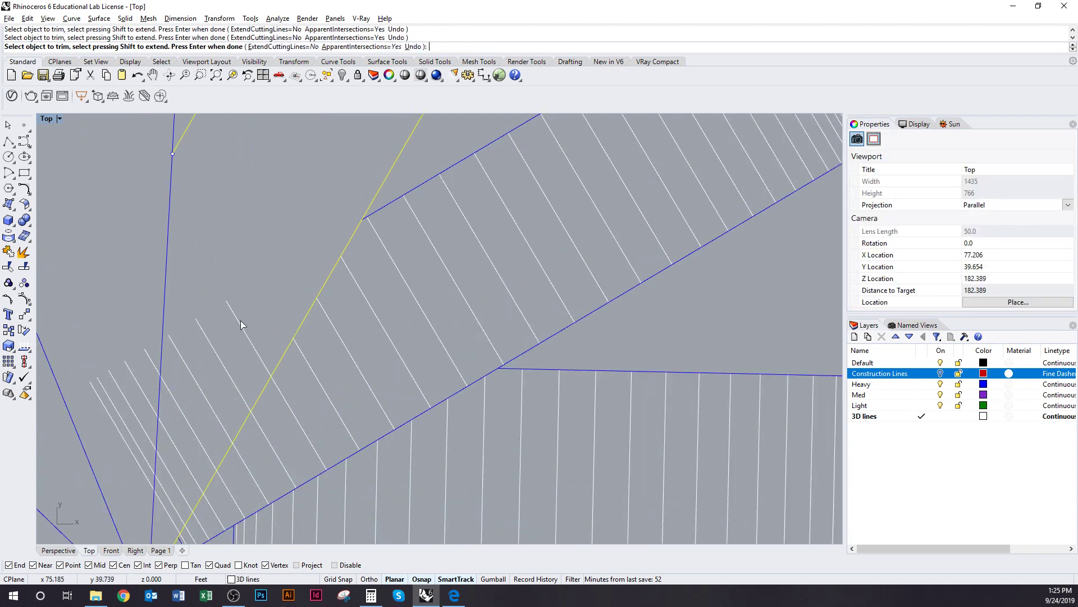
pyautogui.click(210, 344)
pyautogui.click(188, 375)
pyautogui.click(180, 422)
pyautogui.click(168, 483)
pyautogui.click(163, 504)
pyautogui.click(169, 499)
pyautogui.click(185, 464)
pyautogui.press('Return')
# Step: Show the hidden line group of the steep fin just right of the near-vertical fin
pyautogui.scroll(-7, 197, 449)
pyautogui.moveTo(212, 433); pyautogui.dragTo(354, 413, button='right')
pyautogui.scroll(-3, 344, 408)
pyautogui.hotkey('ctrl', 'shift', 'h')
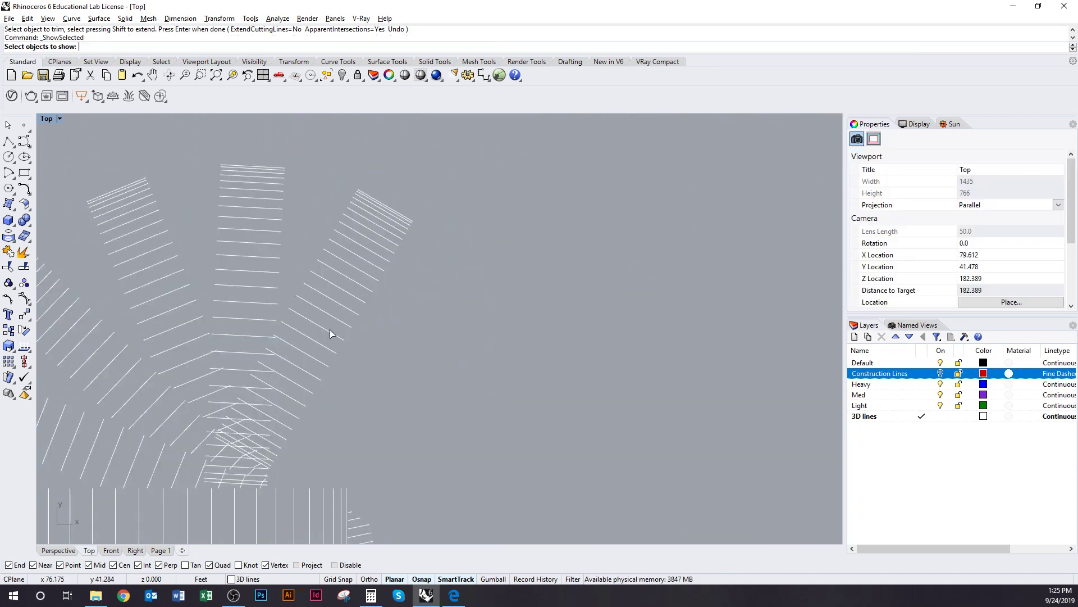
pyautogui.click(328, 302)
pyautogui.press('Return')
# Step: Trim the steep fin's lines where they extend past the edge of the near-vertical fin
pyautogui.scroll(2, 270, 385)
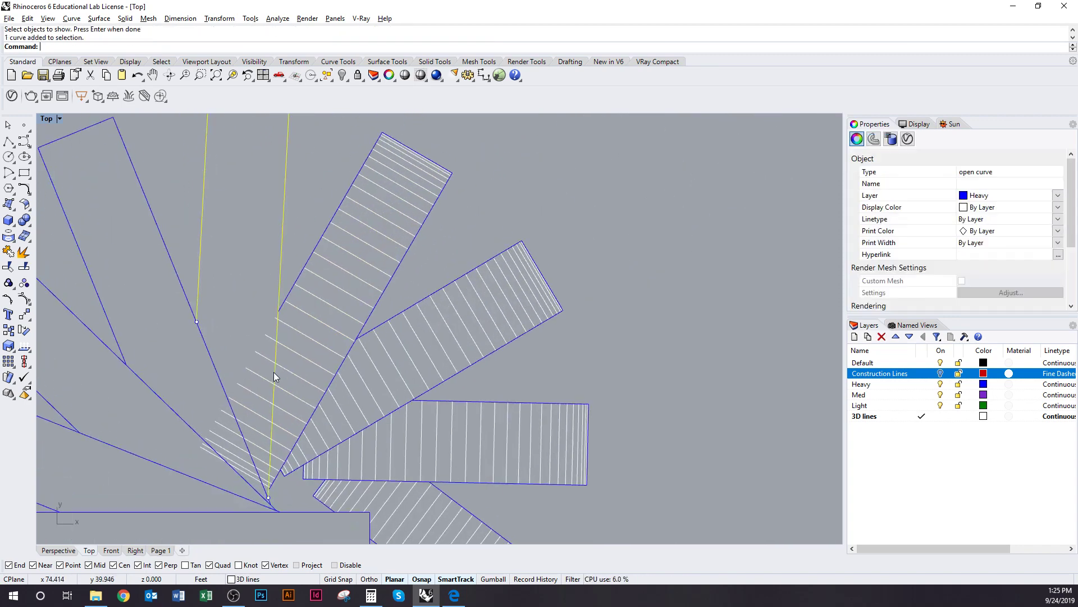
pyautogui.hotkey('ctrl', 't')
pyautogui.click(273, 324)
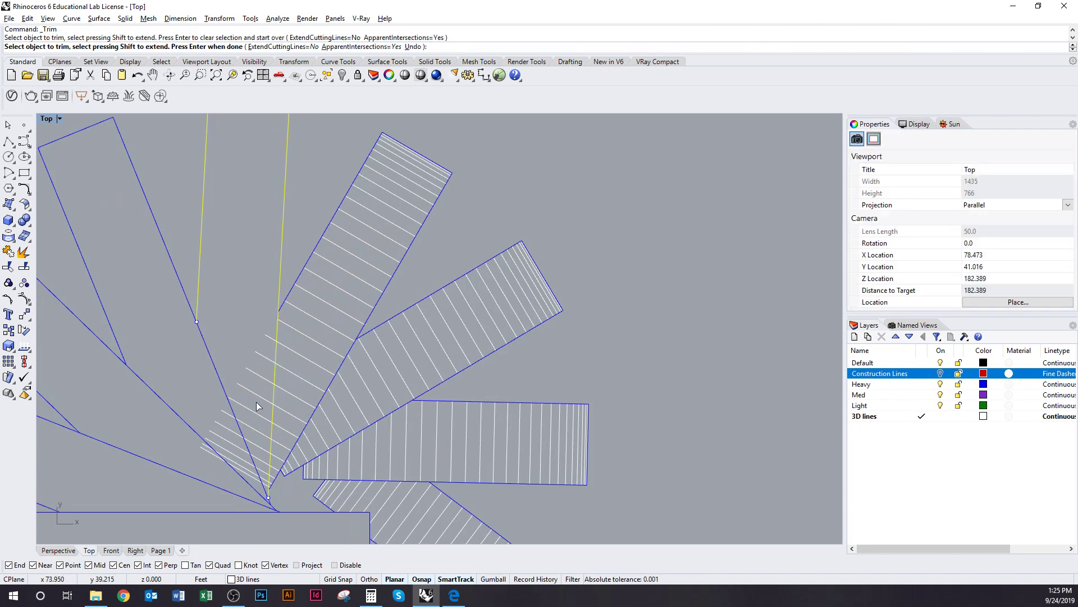
pyautogui.click(257, 376)
pyautogui.scroll(3, 265, 462)
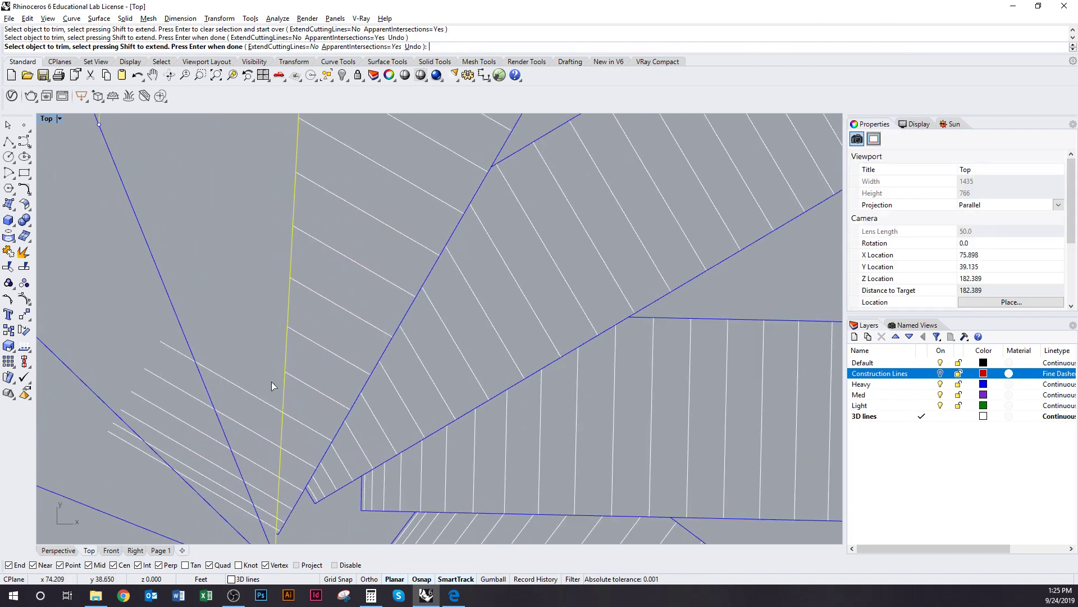
pyautogui.moveTo(260, 478); pyautogui.dragTo(260, 479)
pyautogui.moveTo(272, 483); pyautogui.dragTo(291, 345, button='right')
pyautogui.scroll(6, 291, 345)
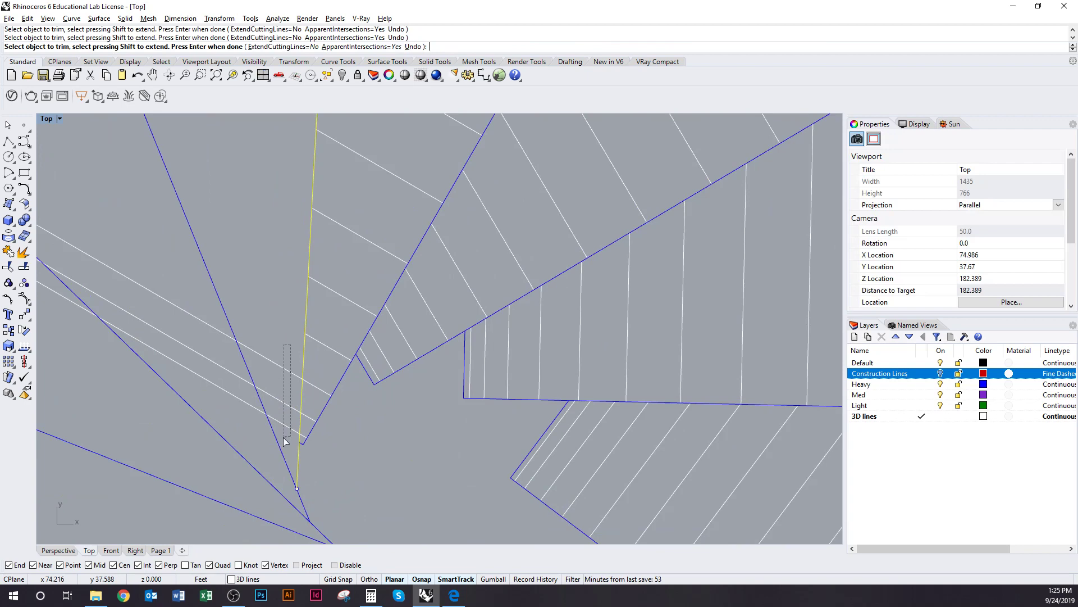
pyautogui.moveTo(284, 438); pyautogui.dragTo(284, 439)
pyautogui.press('Return')
# Step: Show the hidden line group of the near-vertical fin at the top of the spiral
pyautogui.scroll(-14, 285, 360)
pyautogui.moveTo(286, 360); pyautogui.dragTo(280, 469, button='right')
pyautogui.press('Return')
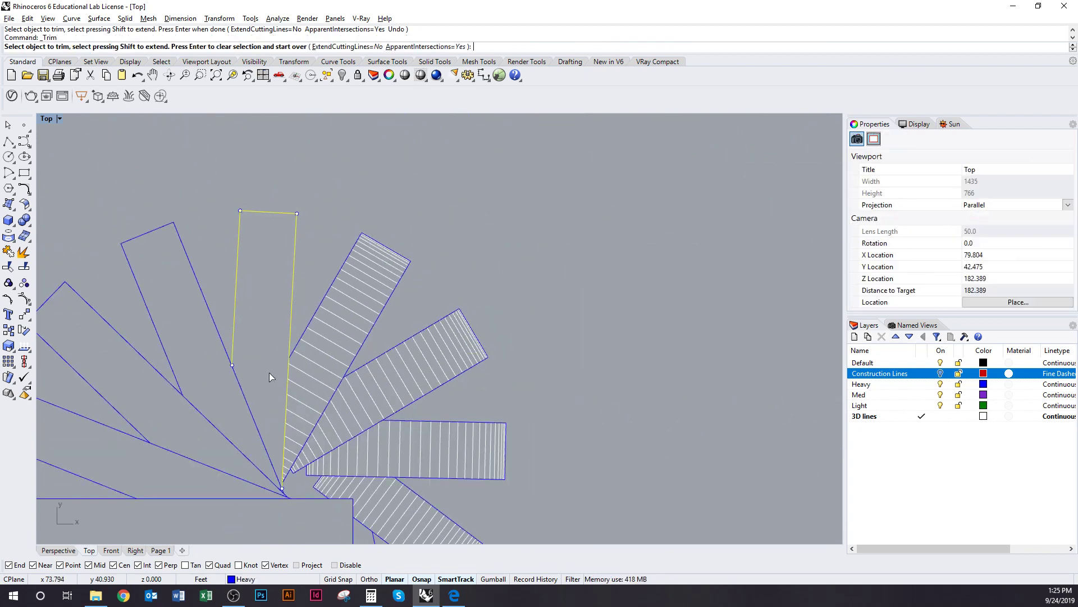
pyautogui.press('Escape')
pyautogui.press('Escape')
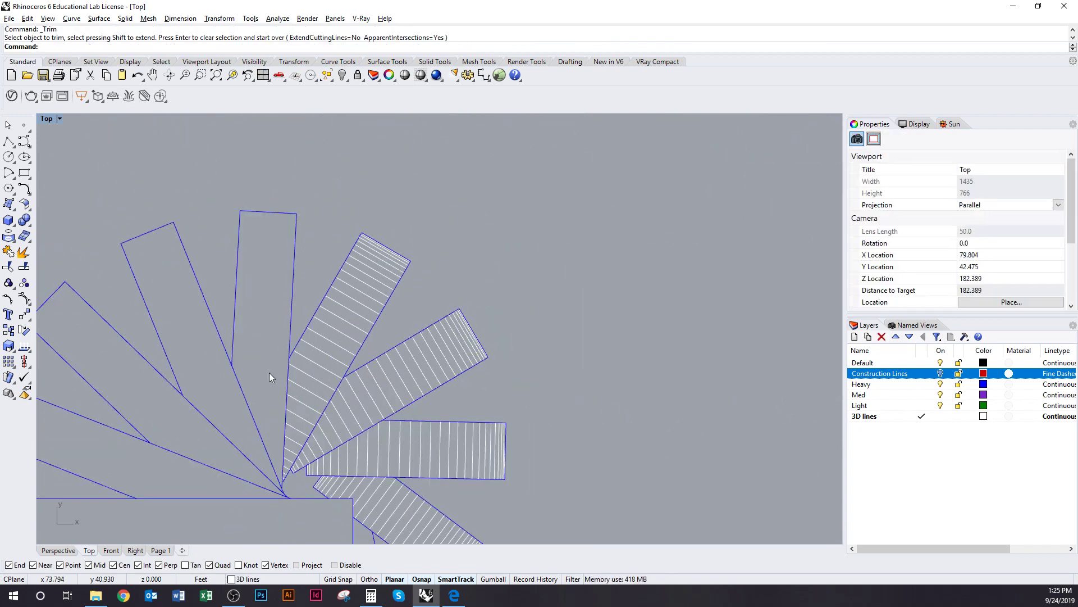
pyautogui.hotkey('ctrl', 'shift', 'h')
pyautogui.click(275, 319)
pyautogui.press('Return')
# Step: Trim the near-vertical fin's lines against the outline of the fin to its left
pyautogui.click(231, 358)
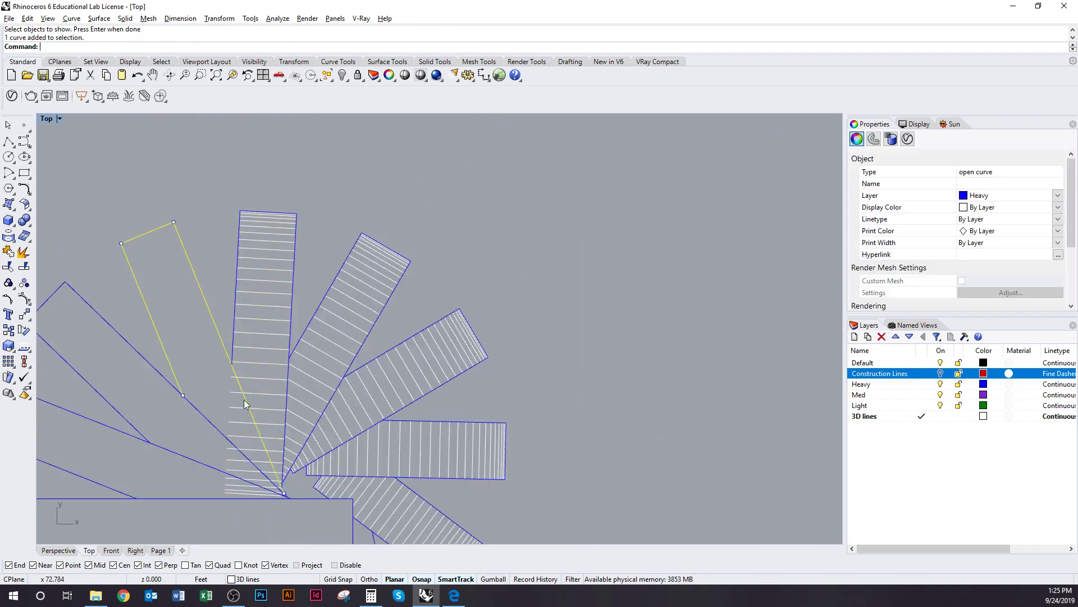
pyautogui.press('Return')
pyautogui.click(235, 378)
pyautogui.click(235, 392)
pyautogui.click(235, 406)
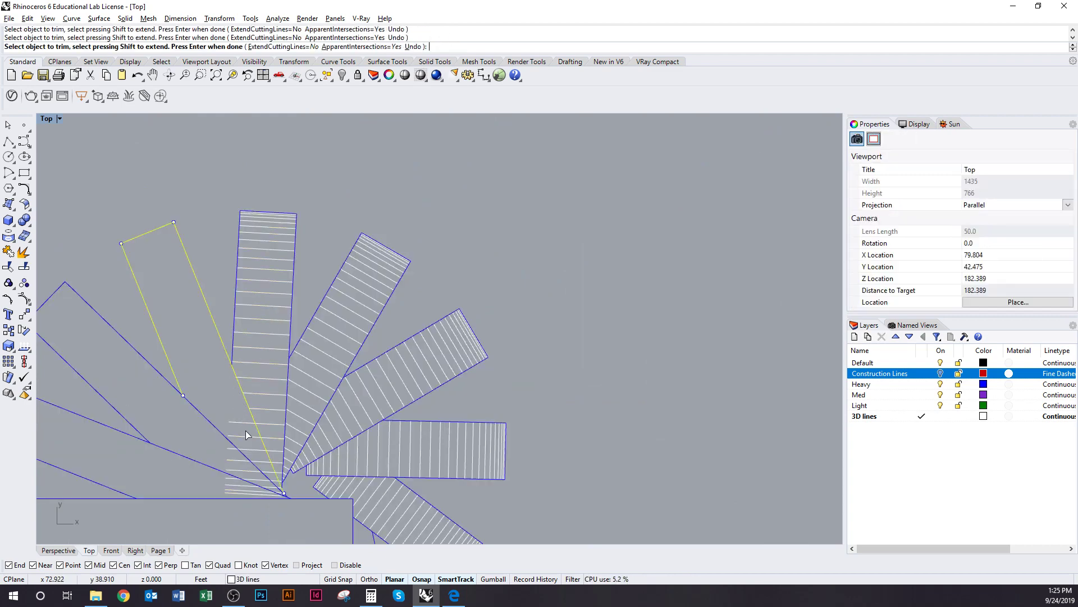
pyautogui.scroll(5, 254, 461)
pyautogui.click(245, 394)
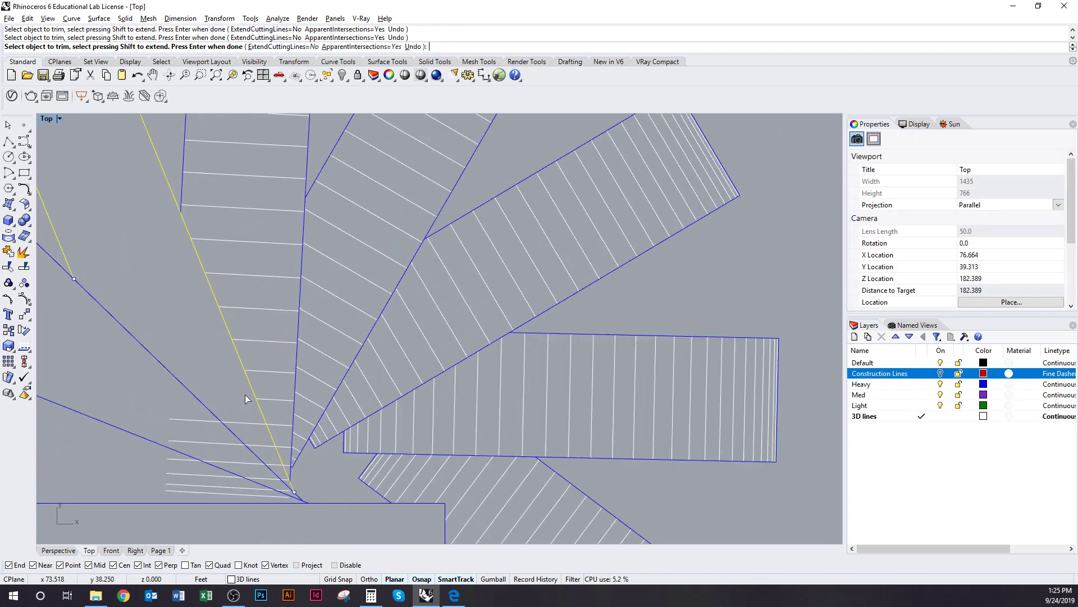
pyautogui.click(247, 423)
pyautogui.click(224, 444)
pyautogui.click(219, 465)
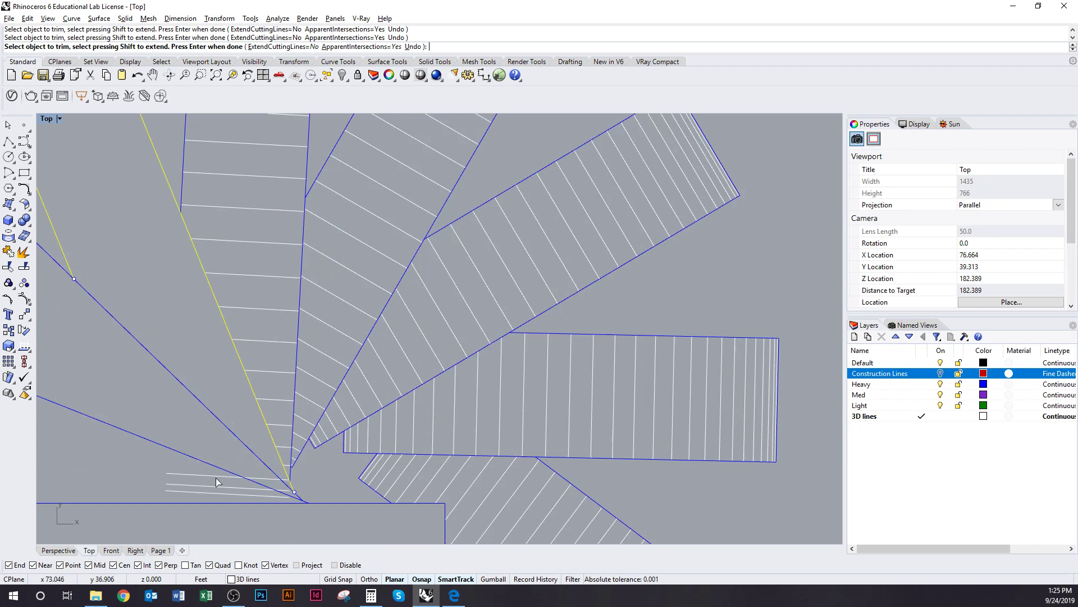
pyautogui.press('Return')
# Step: Regroup the near-vertical fin's lines without the stray ones near the spiral's centre, and delete those strays
pyautogui.click(214, 487)
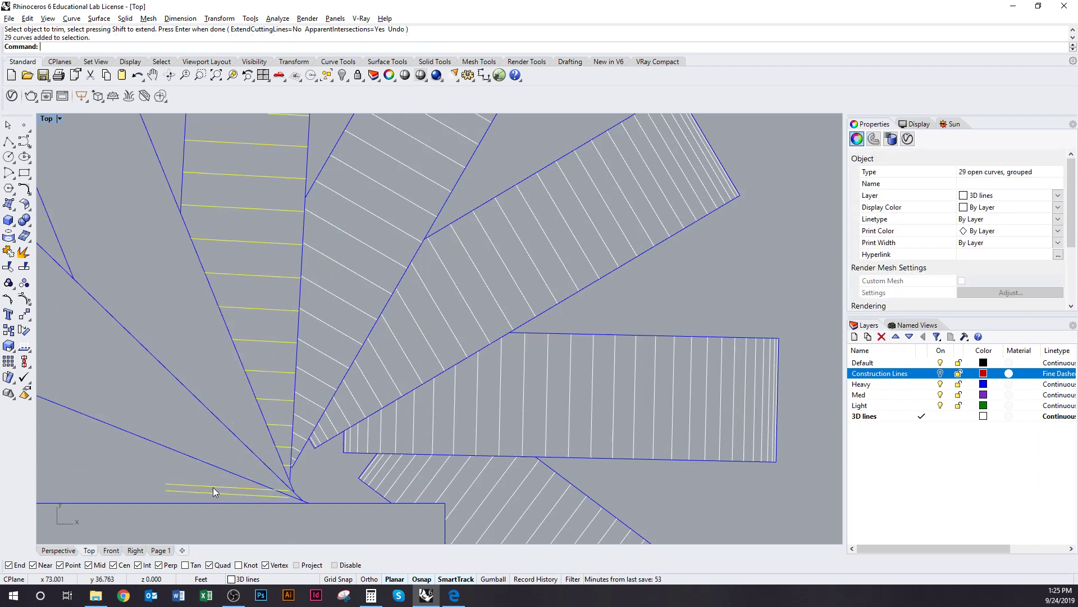
pyautogui.hotkey('ctrl', 'shift', 'g')
pyautogui.keyDown('ctrl'); pyautogui.moveTo(141, 475); pyautogui.dragTo(329, 508); pyautogui.keyUp('ctrl')
pyautogui.hotkey('ctrl', 'g')
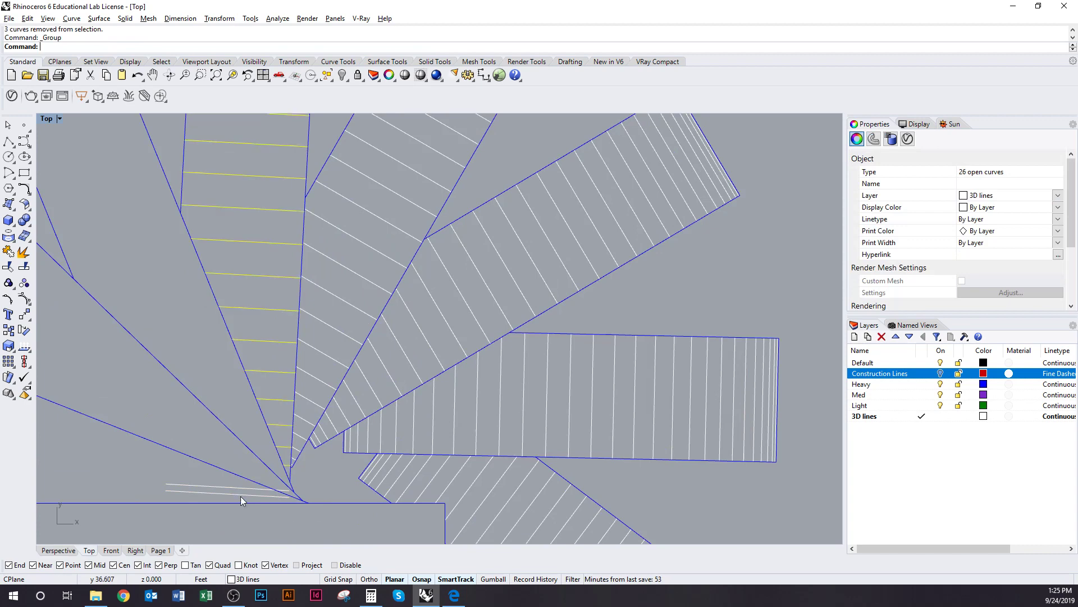
pyautogui.click(231, 487)
pyautogui.press('Delete')
pyautogui.click(228, 493)
pyautogui.press('Delete')
pyautogui.scroll(-7, 263, 493)
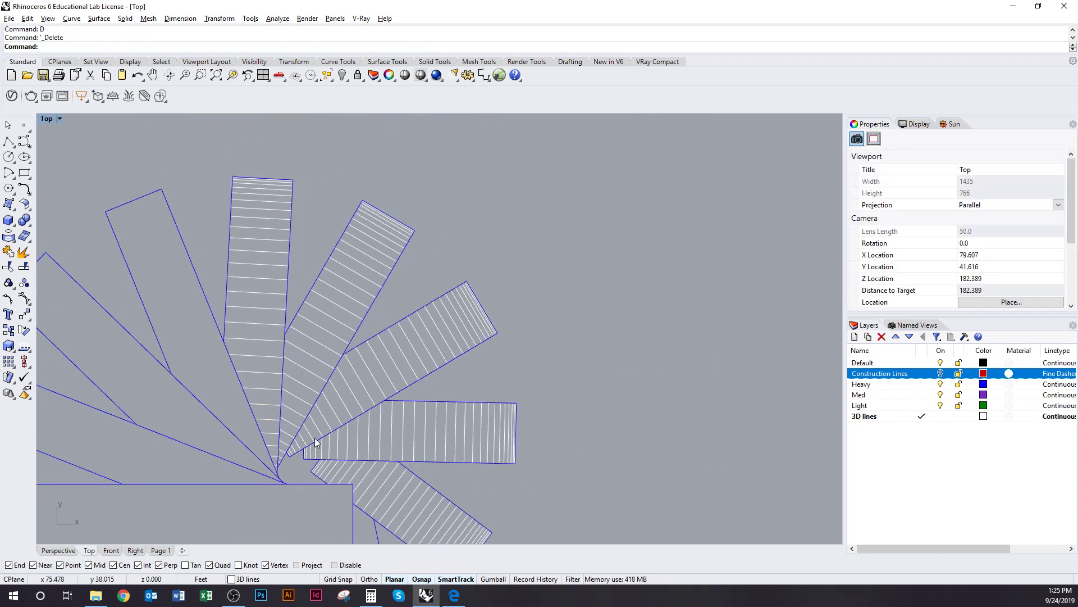
# Step: Show the remaining hidden line groups on the left-hand, horizontal and lower fins of the spiral
pyautogui.hotkey('ctrl', 'shift', 'h')
pyautogui.scroll(-4, 231, 367)
pyautogui.click(230, 354)
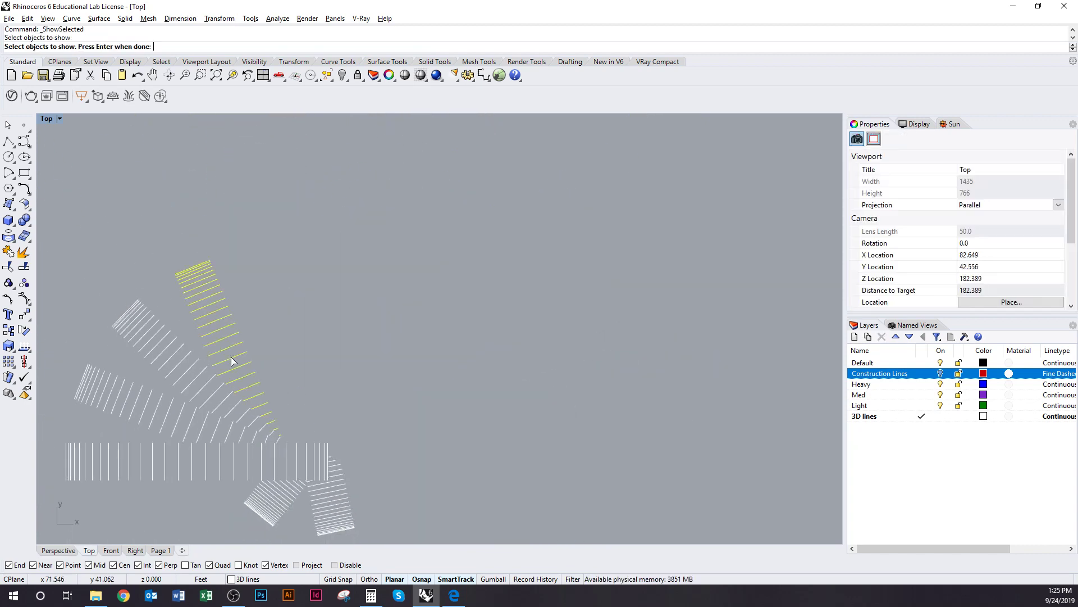
pyautogui.press('Return')
pyautogui.hotkey('ctrl', 'shift', 'h')
pyautogui.moveTo(400, 523); pyautogui.dragTo(399, 457, button='right')
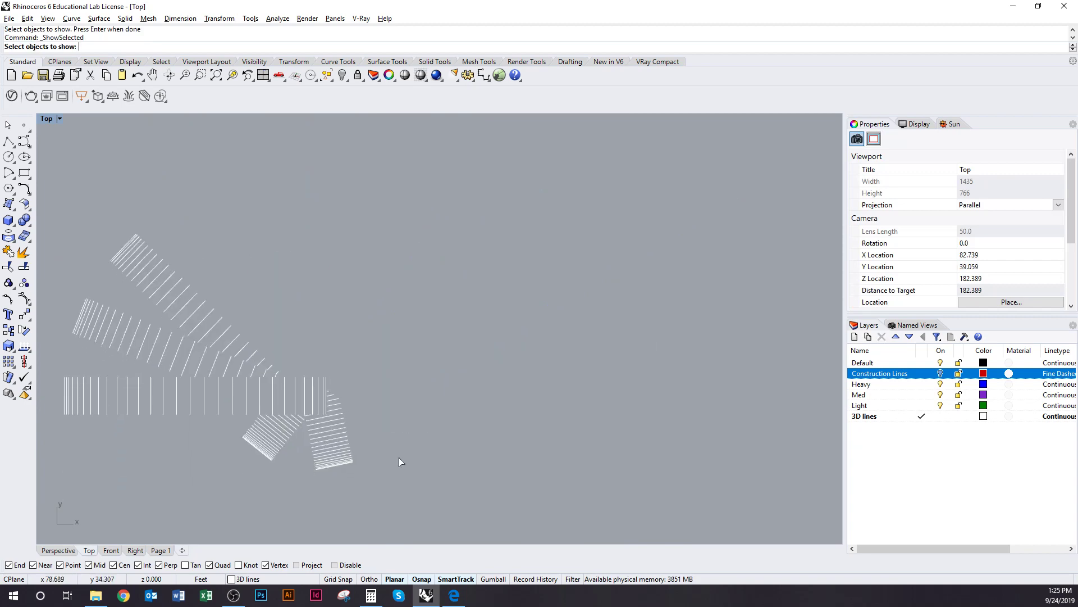
pyautogui.moveTo(396, 477); pyautogui.dragTo(223, 339)
pyautogui.press('Return')
pyautogui.scroll(-3, 464, 449)
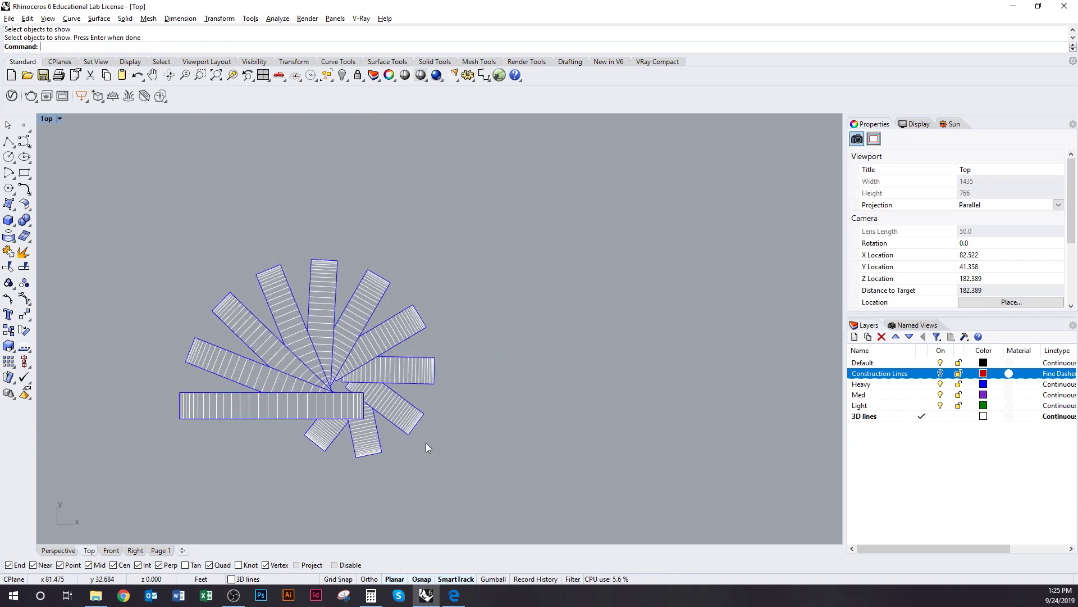
# Step: Open the Page 1 layout and turn on the Construction Lines layer
pyautogui.click(168, 551)
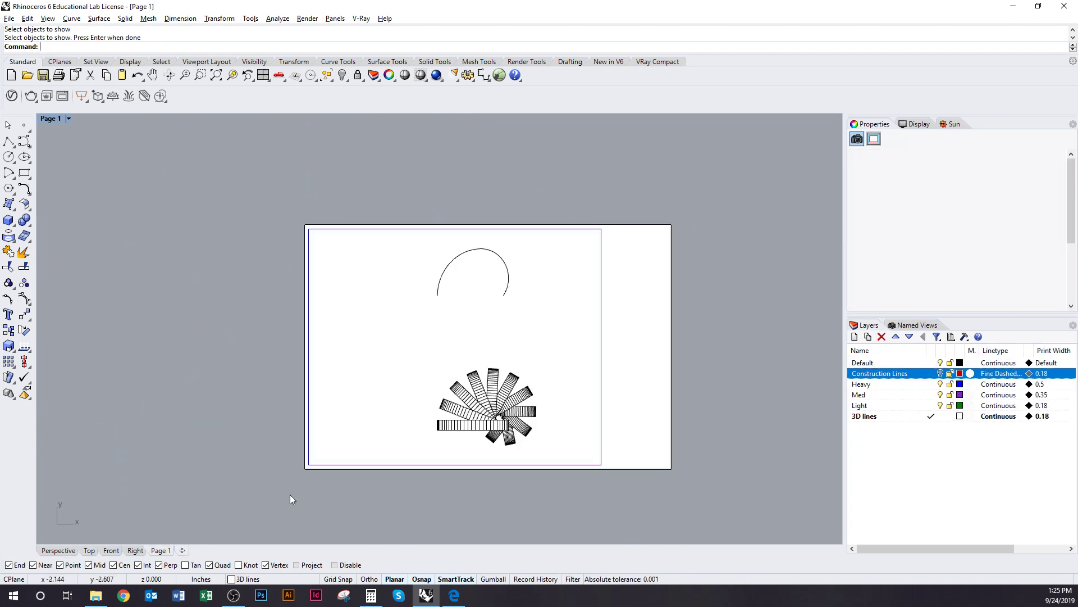
pyautogui.scroll(5, 515, 387)
pyautogui.moveTo(515, 388); pyautogui.dragTo(511, 459, button='right')
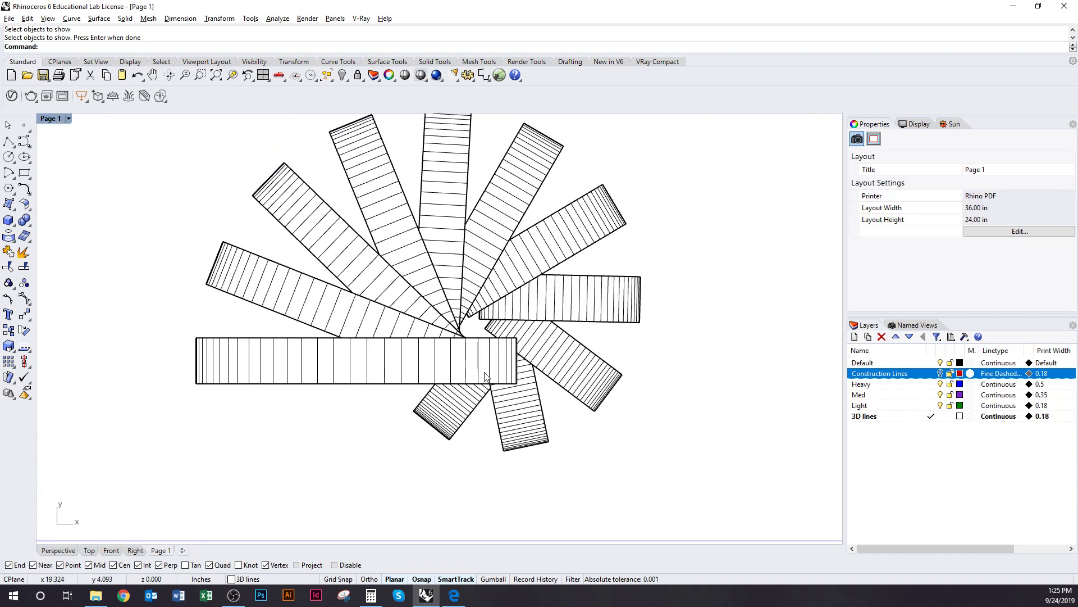
pyautogui.moveTo(485, 372); pyautogui.dragTo(474, 442, button='right')
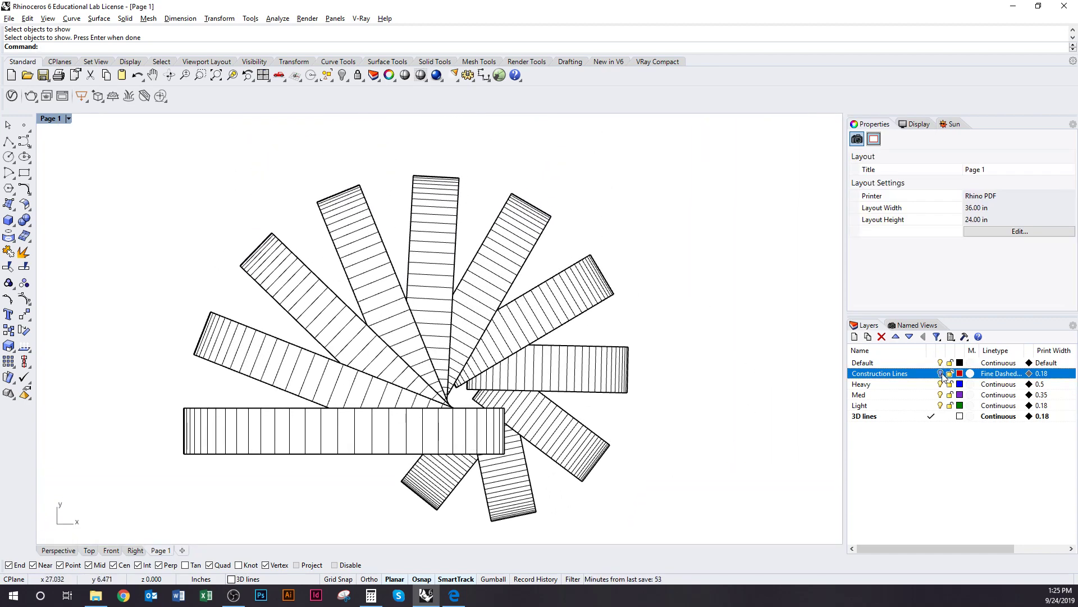
pyautogui.click(941, 374)
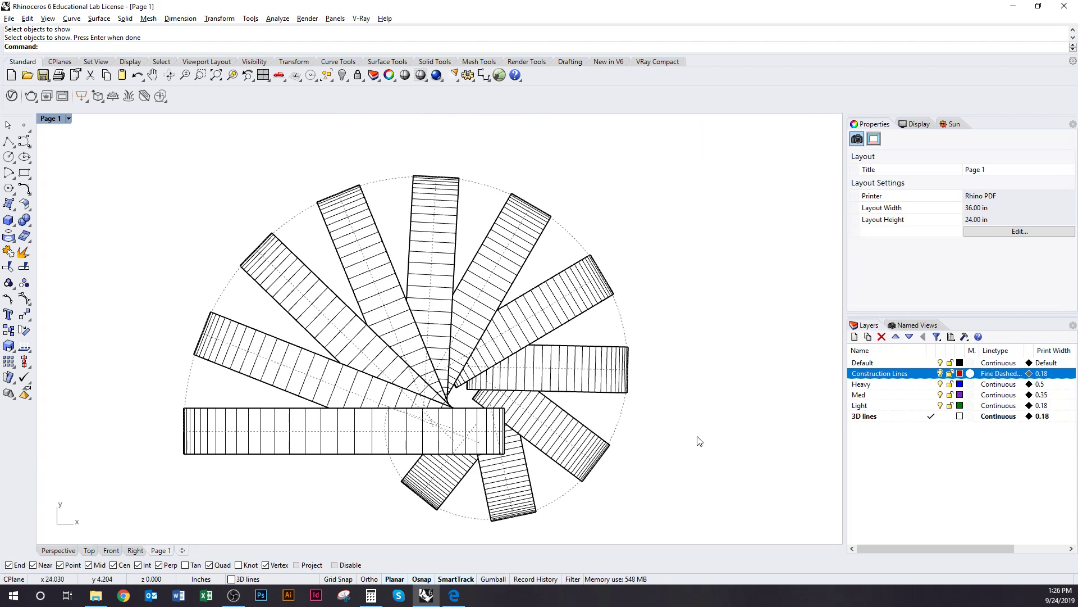
# Step: Set the print color of the 3D lines layer to Gray
pyautogui.click(1030, 416)
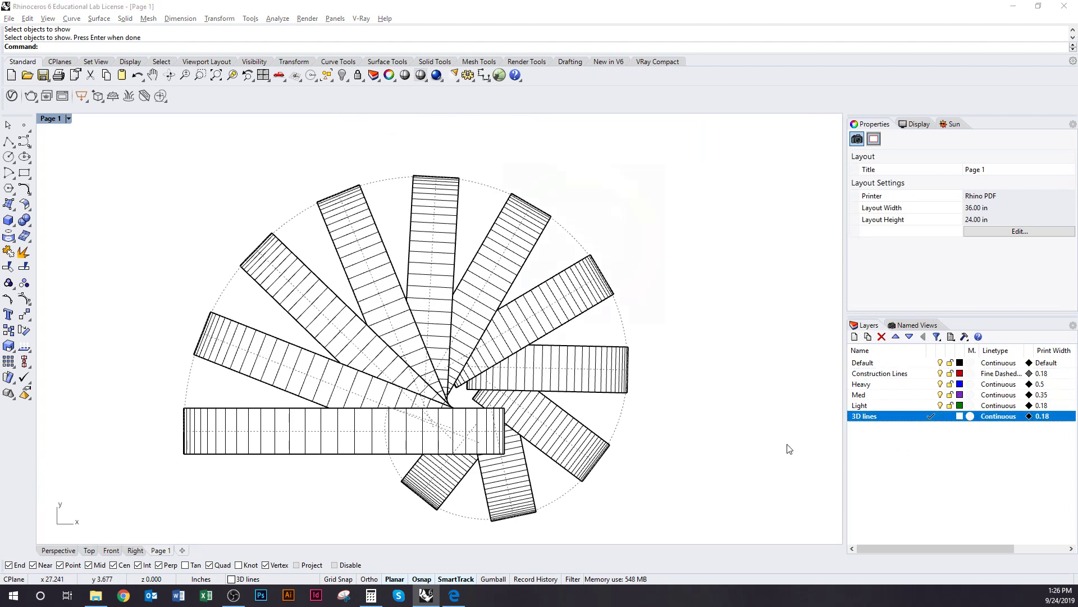
pyautogui.click(424, 184)
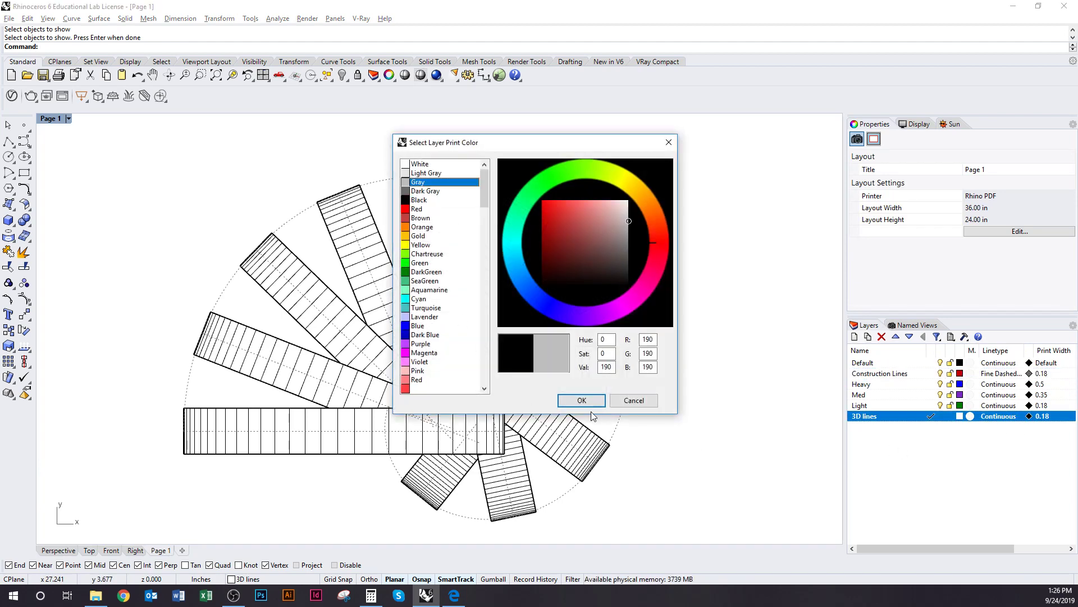
pyautogui.click(591, 402)
pyautogui.scroll(-2, 482, 415)
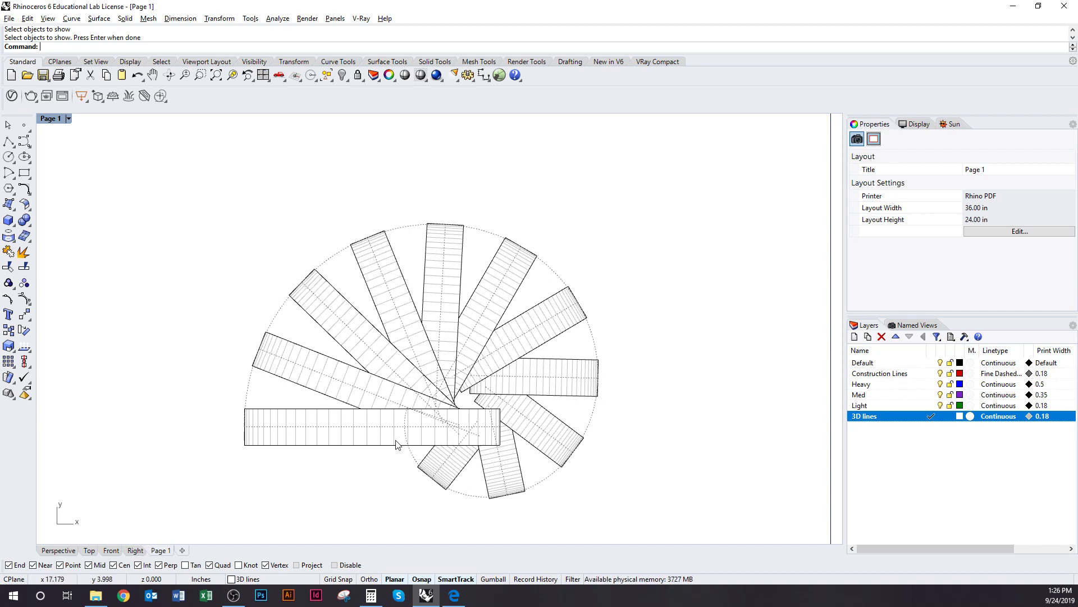
pyautogui.scroll(-5, 438, 494)
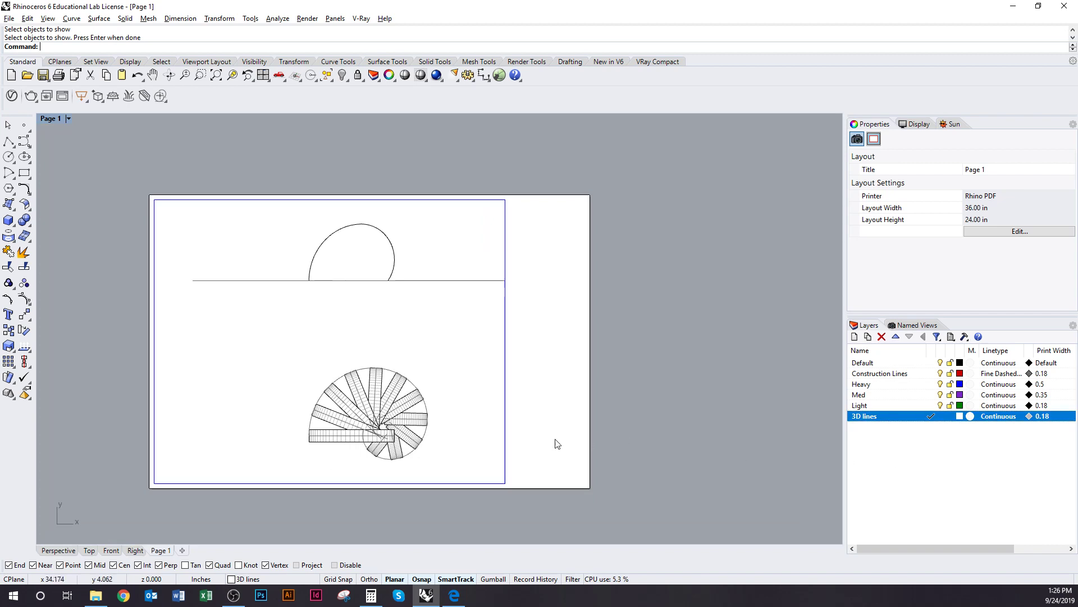
# Step: In the Top view, show all the hidden fin curves of the elevation above the spiral plan
pyautogui.click(89, 553)
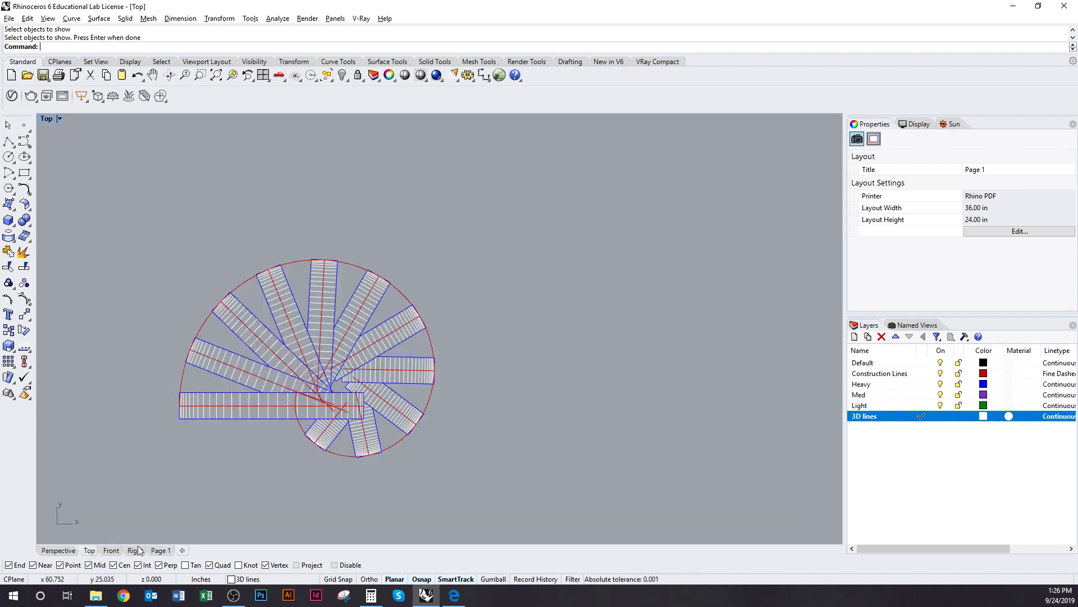
pyautogui.scroll(-4, 195, 433)
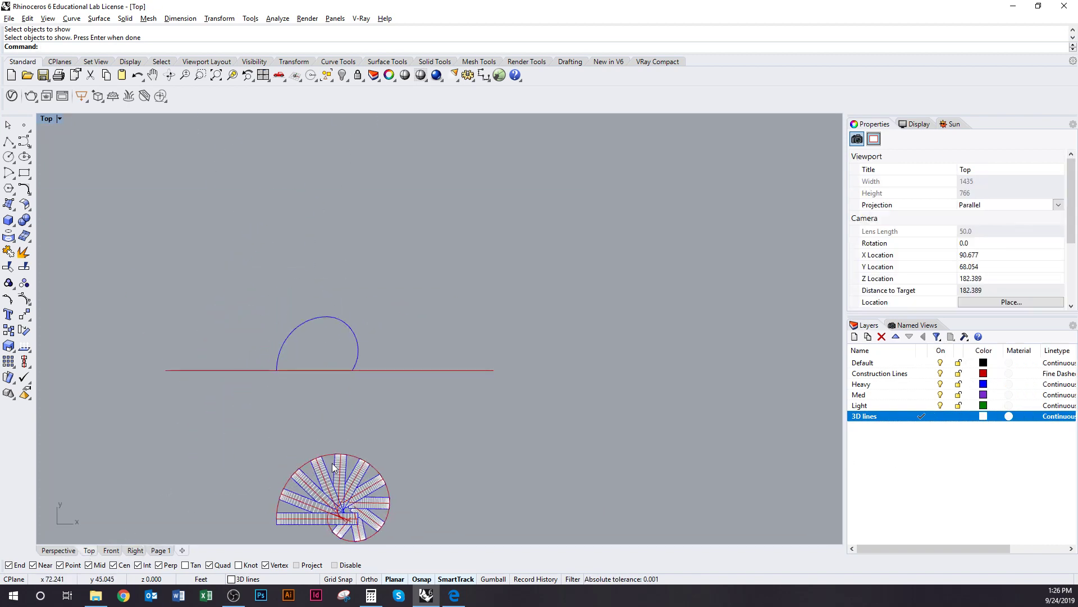
pyautogui.press('Return')
pyautogui.moveTo(212, 276); pyautogui.dragTo(440, 442)
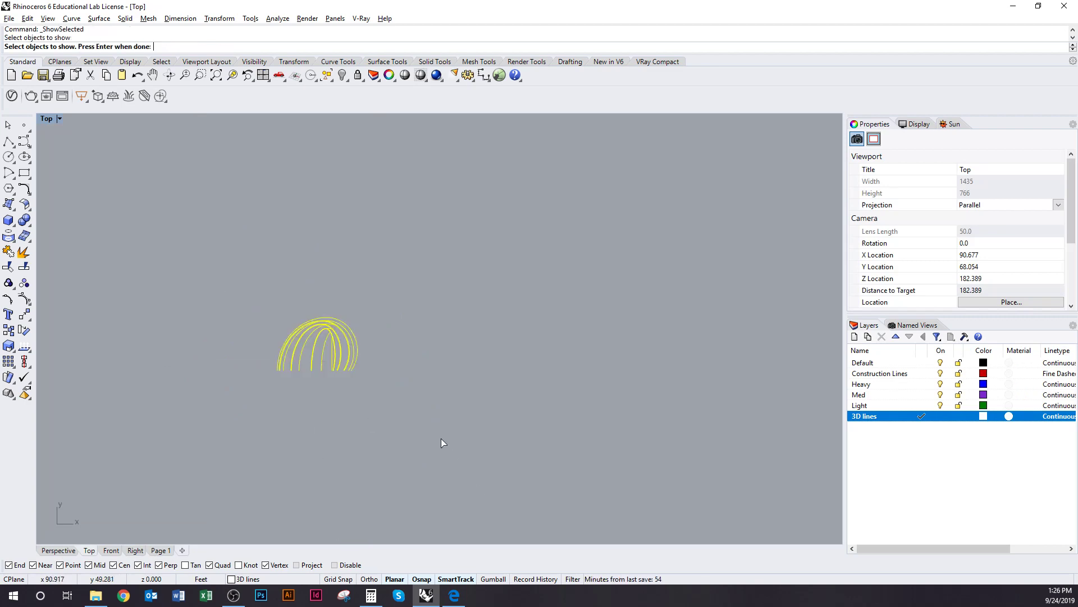
pyautogui.press('Return')
# Step: In the Page 1 layout's detail, move the ground line beneath the elevation to the Heavy layer
pyautogui.click(160, 550)
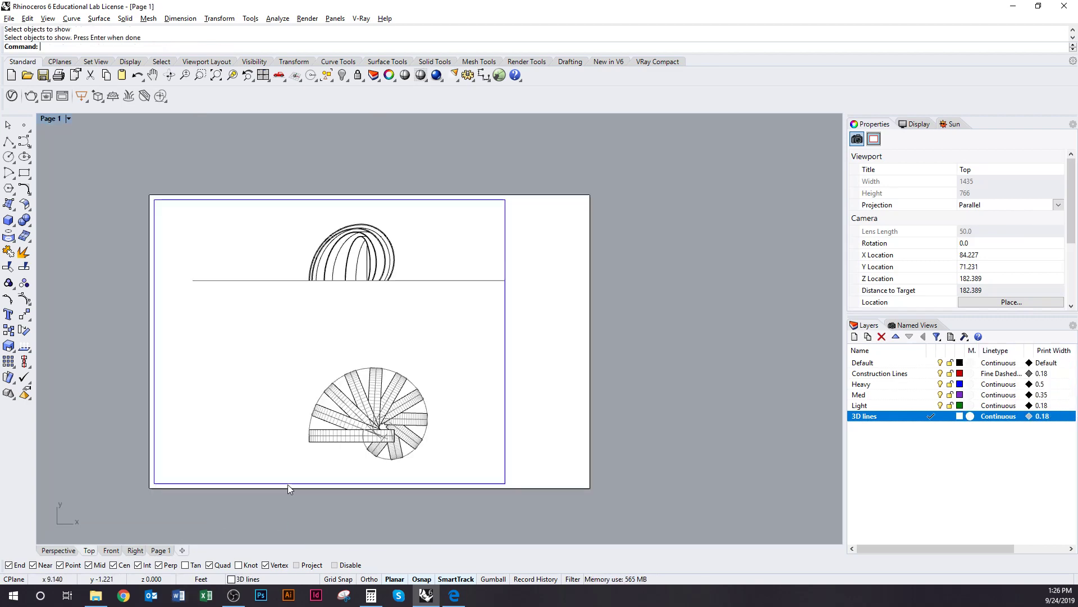
pyautogui.scroll(6, 392, 407)
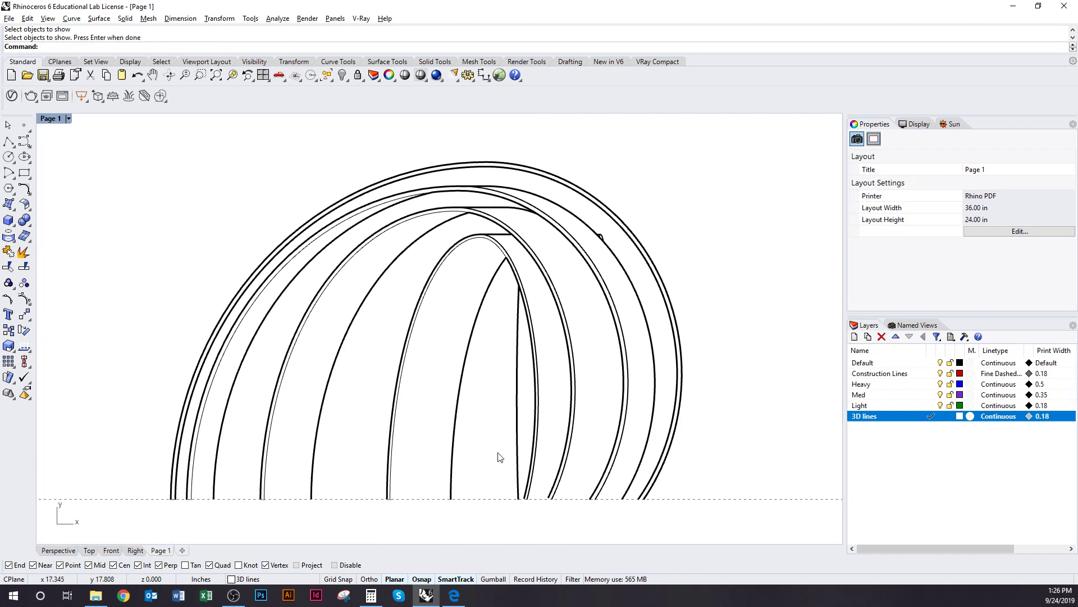
pyautogui.doubleClick(717, 488)
pyautogui.click(719, 499)
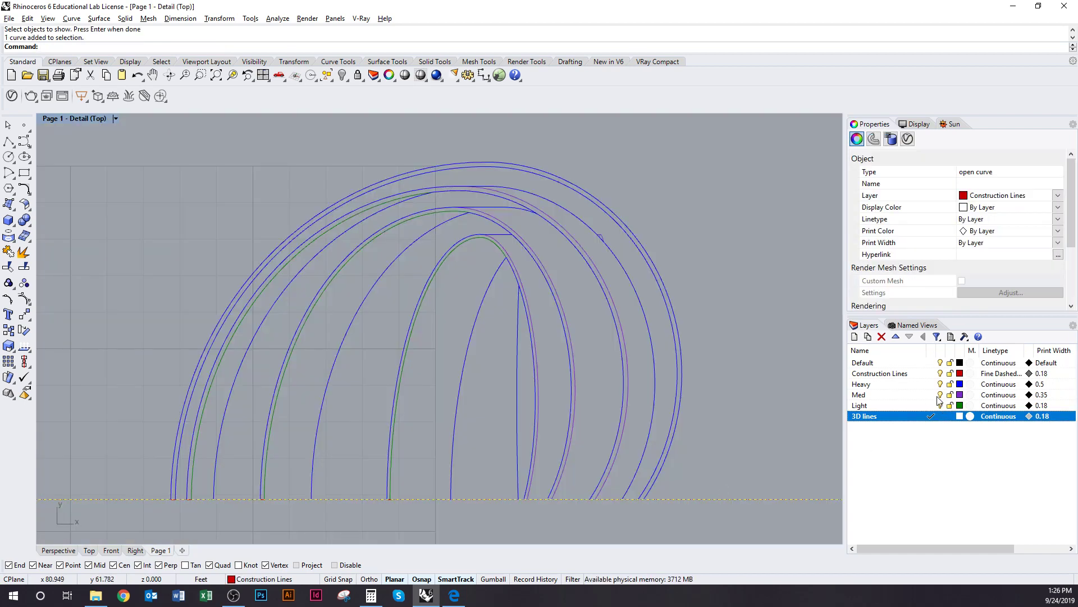
pyautogui.rightClick(908, 388)
pyautogui.click(966, 332)
pyautogui.doubleClick(765, 442)
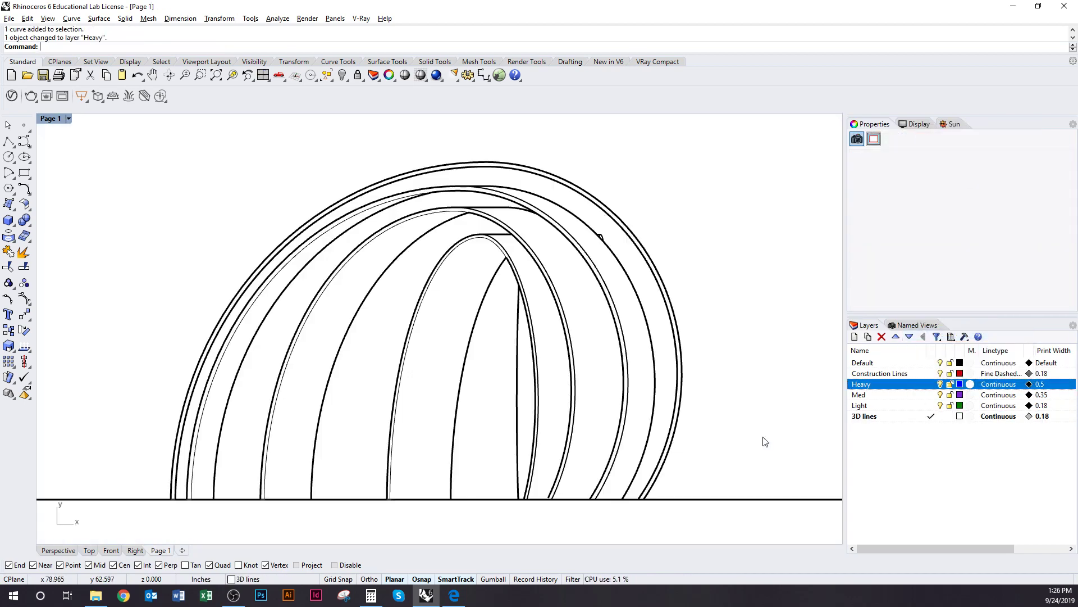
pyautogui.scroll(-5, 602, 421)
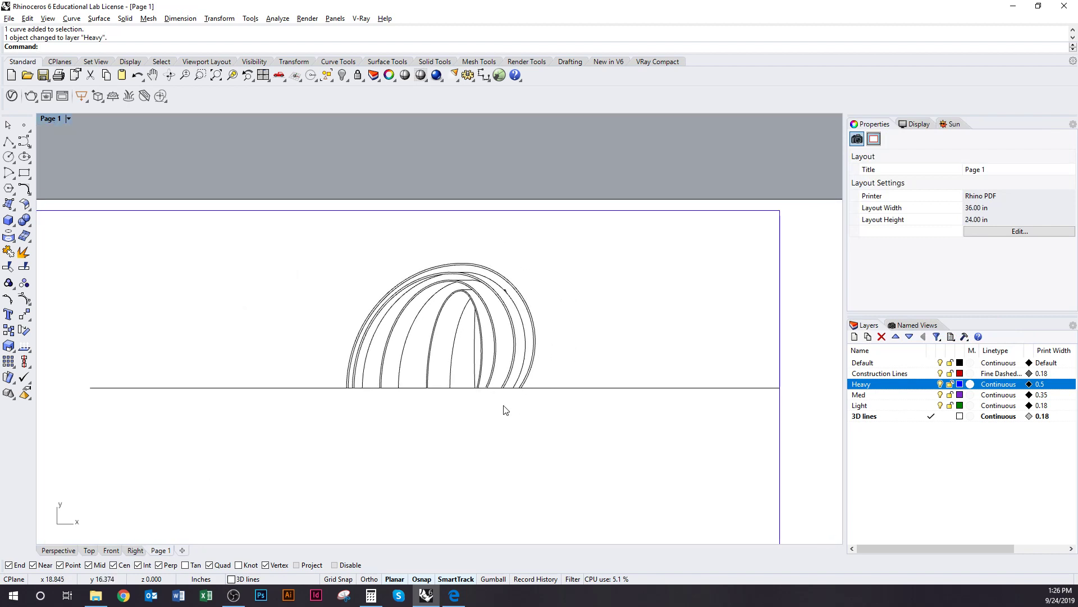
pyautogui.moveTo(504, 410)
pyautogui.mouseDown(button='right')
pyautogui.moveTo(496, 414)
pyautogui.moveTo(542, 337)
pyautogui.mouseUp(button='right')
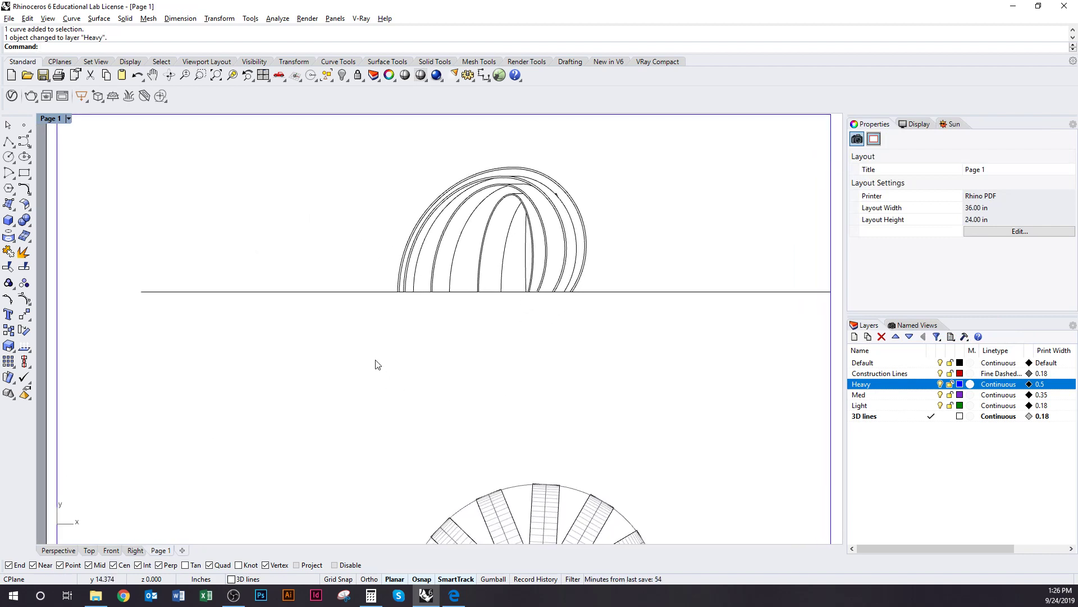
pyautogui.moveTo(565, 441); pyautogui.dragTo(538, 431, button='right')
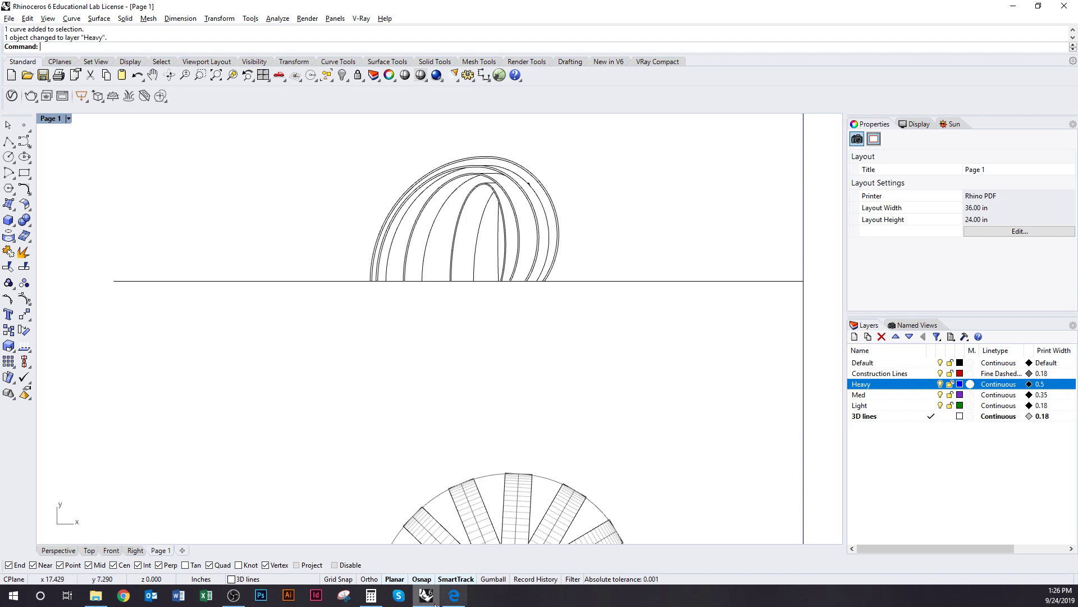
pyautogui.click(233, 596)
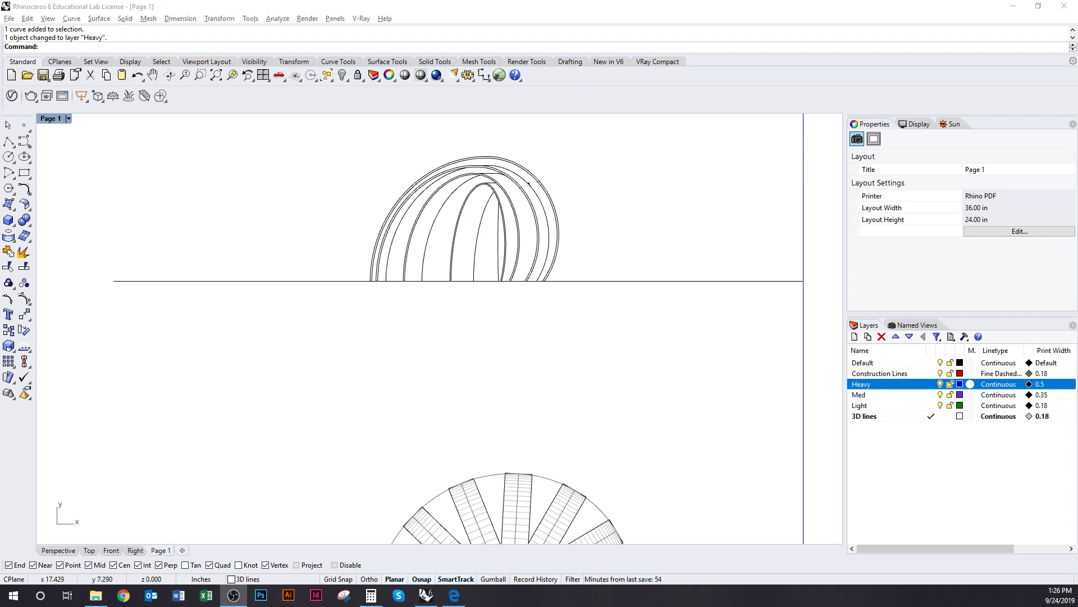